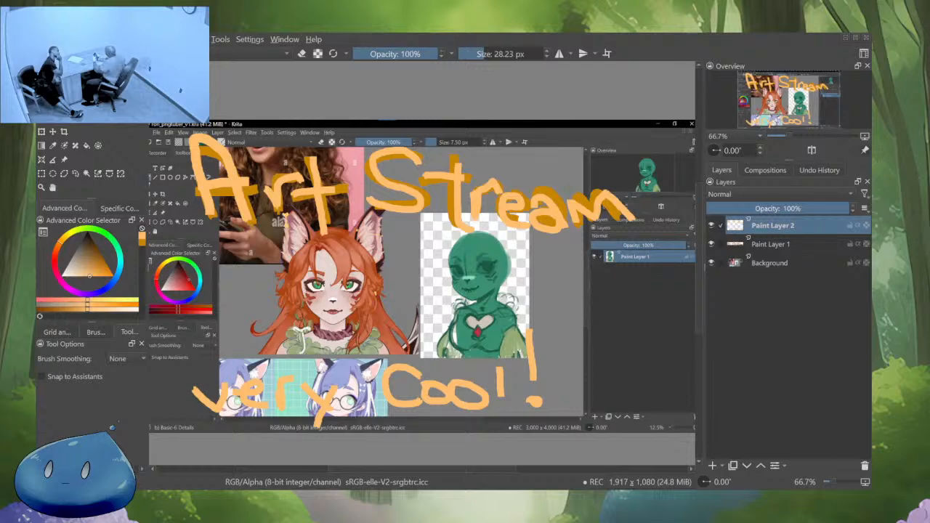
Switch to the green bust sketch document, add a new paint layer and make Paint Layer 1 active again
left_click_drag(618, 307, 627, 341)
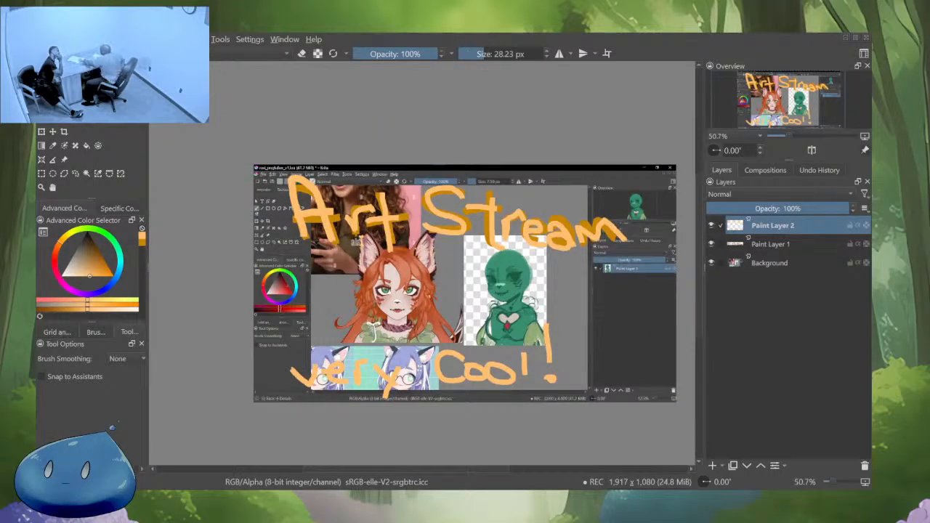
key("ctrl+Tab")
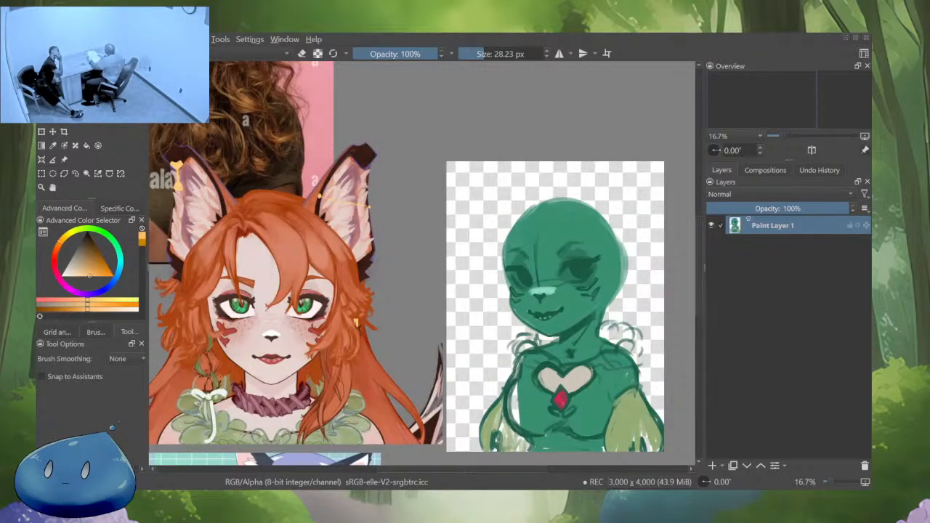
left_click_drag(628, 341, 599, 322)
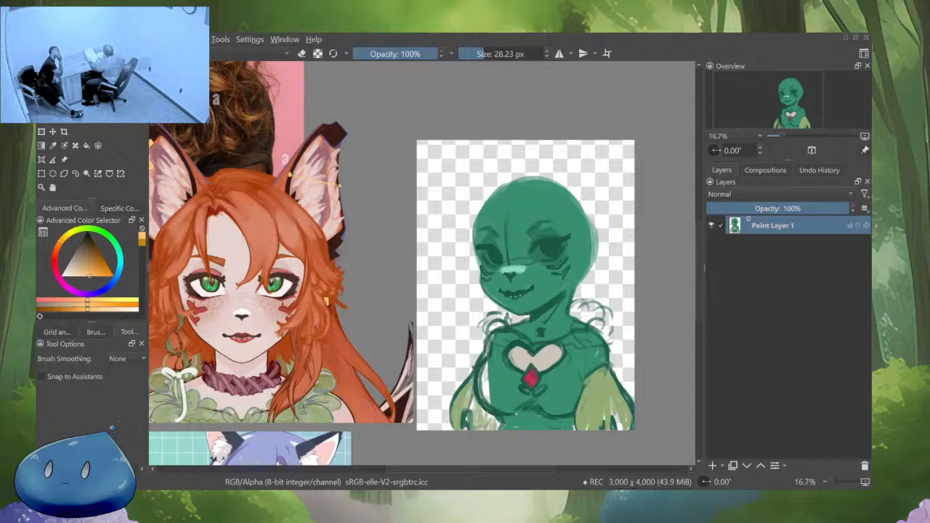
key("Insert")
left_click_drag(513, 374, 513, 290)
key("Page_Down")
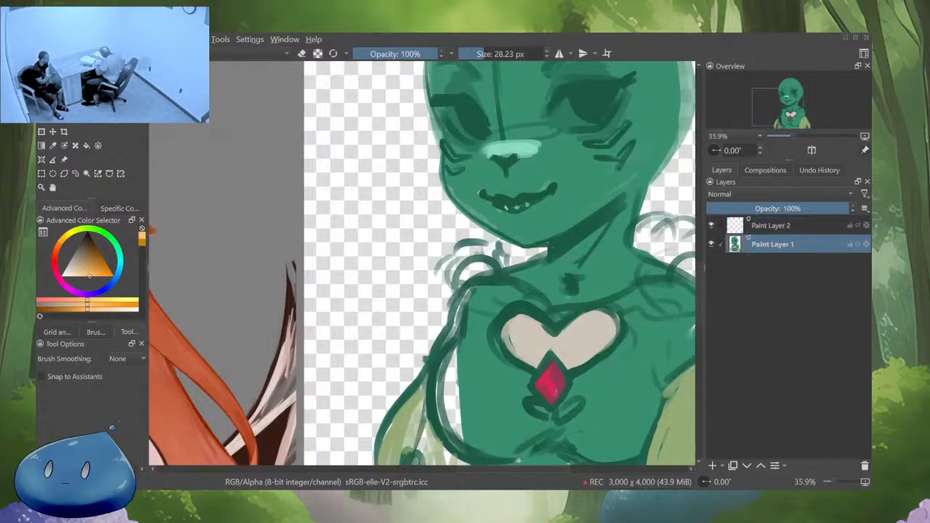
Sample the torso's green and fill the unpainted gap along the side of the chest with a brush of about 70 px
left_click(486, 353, "ctrl")
left_click_drag(455, 370, 456, 320)
mouse_move(456, 321)
left_mouse_down()
mouse_move(468, 320)
mouse_move(447, 354)
left_mouse_up()
left_click_drag(558, 343, 552, 301)
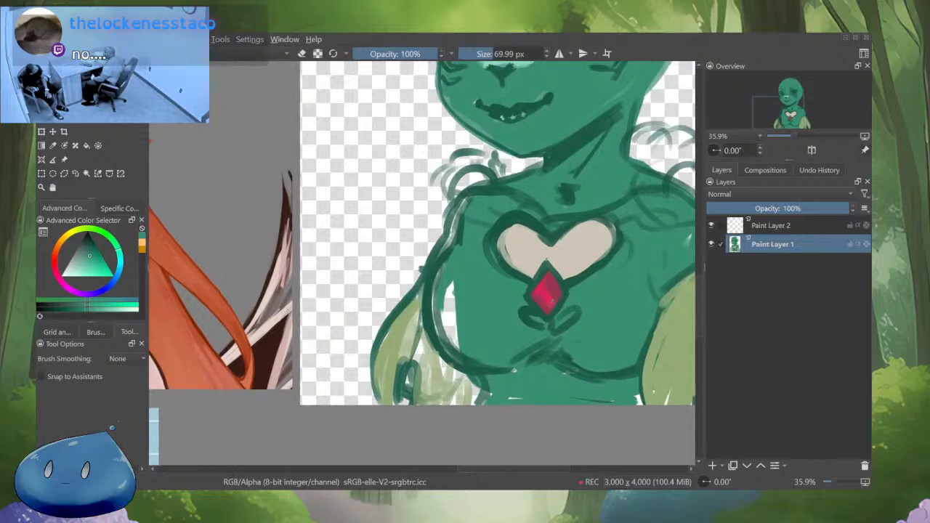
left_click_drag(440, 298, 451, 298)
mouse_move(450, 286)
left_mouse_down()
mouse_move(452, 344)
mouse_move(462, 351)
left_mouse_up()
mouse_move(455, 305)
left_mouse_down()
mouse_move(458, 336)
mouse_move(491, 362)
mouse_move(460, 356)
mouse_move(529, 354)
left_mouse_up()
key("ctrl+z")
Paint over the waist and under-bust area with greens sampled from the torso, using a brush of about 110 px
mouse_move(559, 369)
left_mouse_down()
mouse_move(576, 374)
mouse_move(566, 348)
mouse_move(581, 365)
left_mouse_up()
left_click(569, 372, "ctrl")
mouse_move(522, 364)
left_mouse_down()
mouse_move(491, 397)
mouse_move(615, 402)
left_mouse_up()
left_click(519, 371, "ctrl")
left_click_drag(631, 397, 542, 349)
left_click_drag(547, 345, 553, 351)
left_click(553, 352)
scroll(593, 305, "down", 3)
scroll(604, 302, "up", 2)
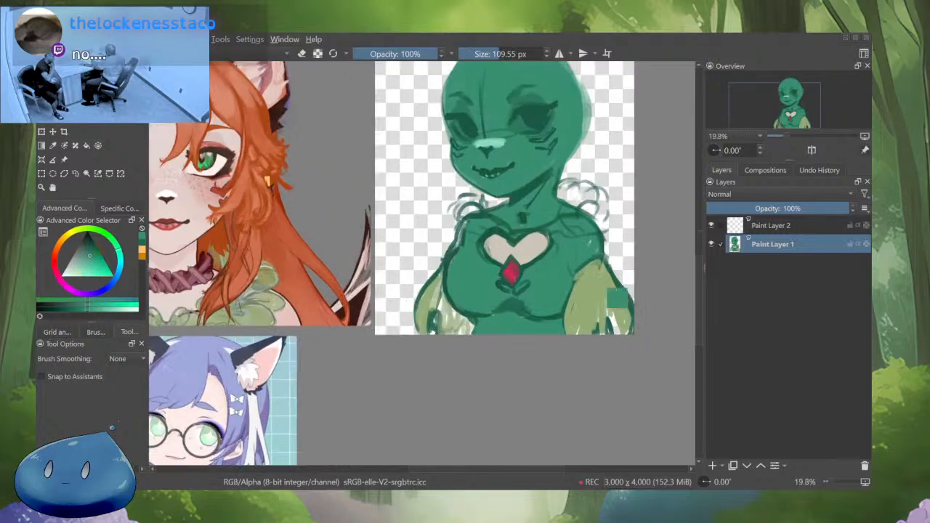
Sample the sleeve's light green and fill the unpainted gaps in the lower part of the viewer's right sleeve
left_click(616, 299, "ctrl")
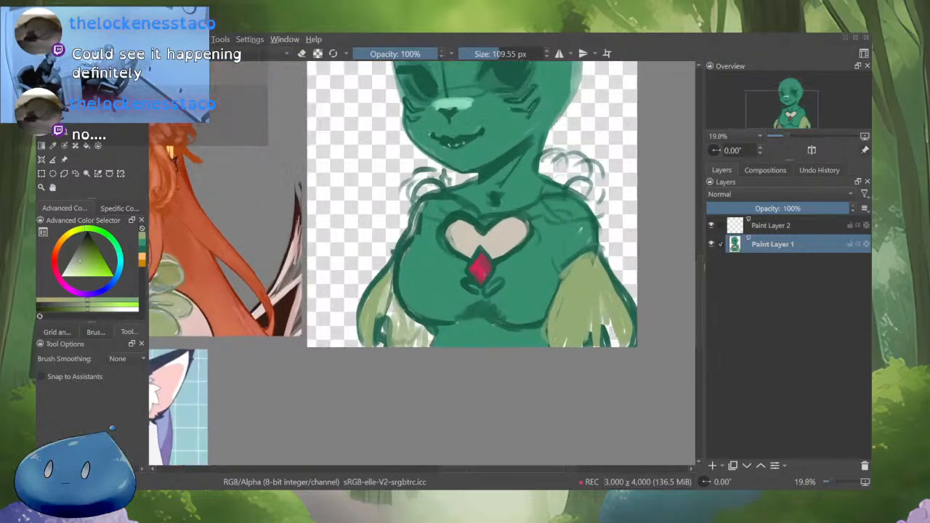
scroll(622, 286, "up", 1)
mouse_move(611, 279)
left_mouse_down()
mouse_move(634, 327)
mouse_move(630, 342)
mouse_move(606, 320)
mouse_move(604, 335)
left_mouse_up()
mouse_move(590, 317)
left_mouse_down()
mouse_move(596, 342)
mouse_move(567, 346)
left_mouse_up()
left_click(591, 342, "ctrl")
mouse_move(610, 339)
left_mouse_down()
mouse_move(626, 340)
mouse_move(610, 331)
left_mouse_up()
left_click(610, 325, "ctrl")
left_click_drag(622, 300, 636, 321)
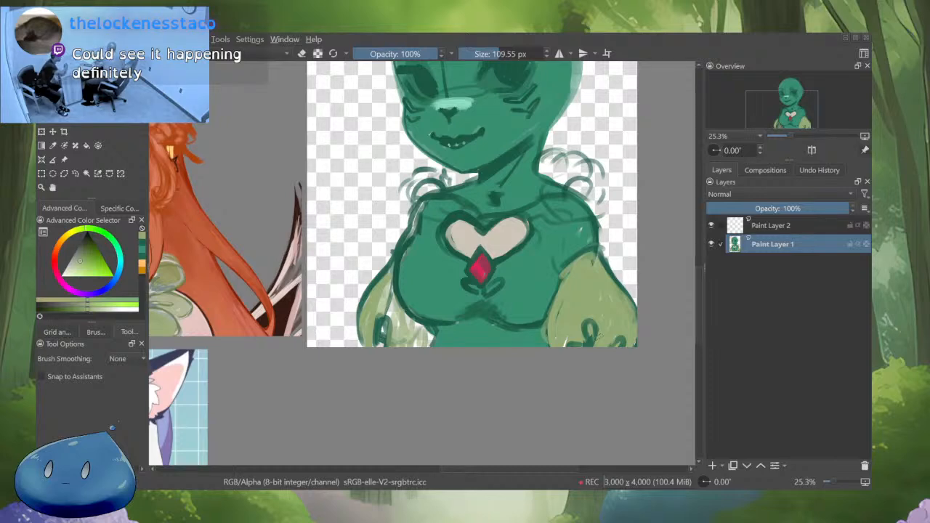
scroll(610, 383, "down", 2)
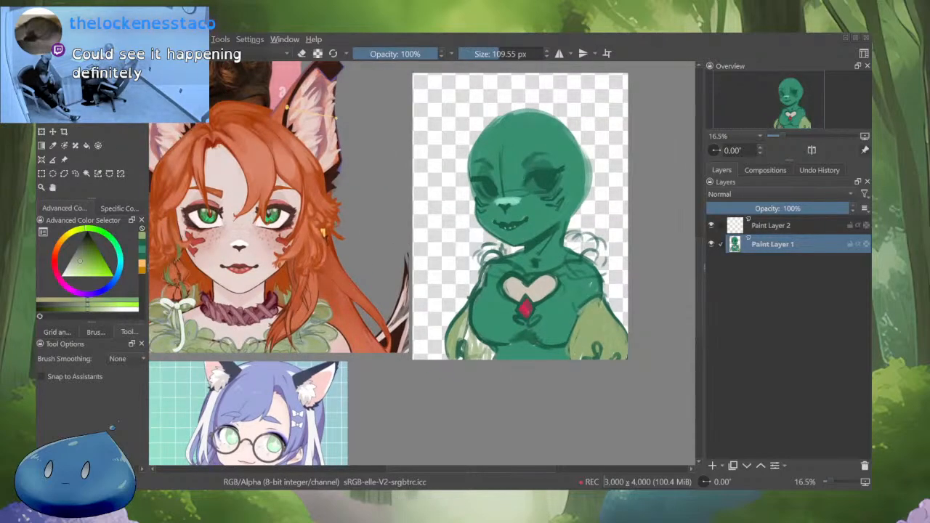
Sample light green from the red-haired reference's ruffled collar and block in the ruffle on the viewer's left shoulder
left_click(305, 345, "ctrl")
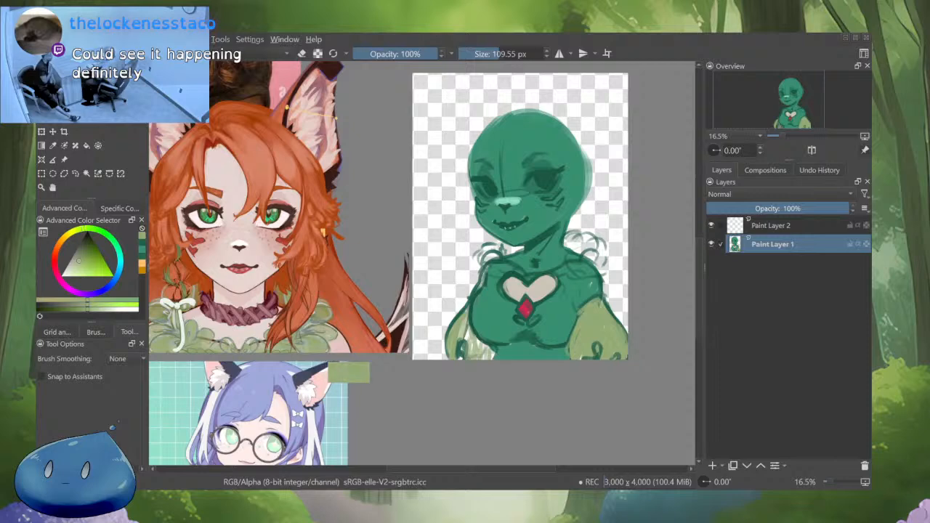
scroll(356, 316, "up", 2)
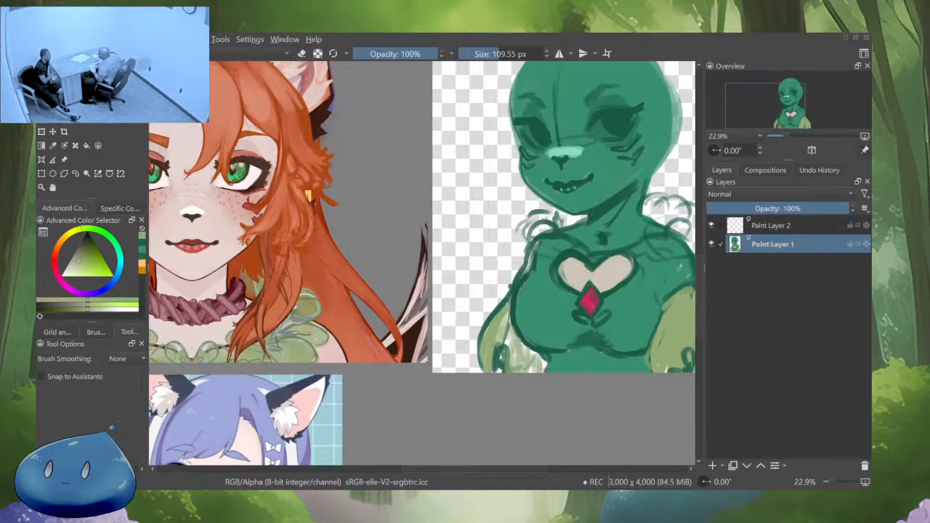
mouse_move(582, 218)
left_mouse_down()
mouse_move(538, 221)
mouse_move(536, 231)
mouse_move(543, 228)
left_mouse_up()
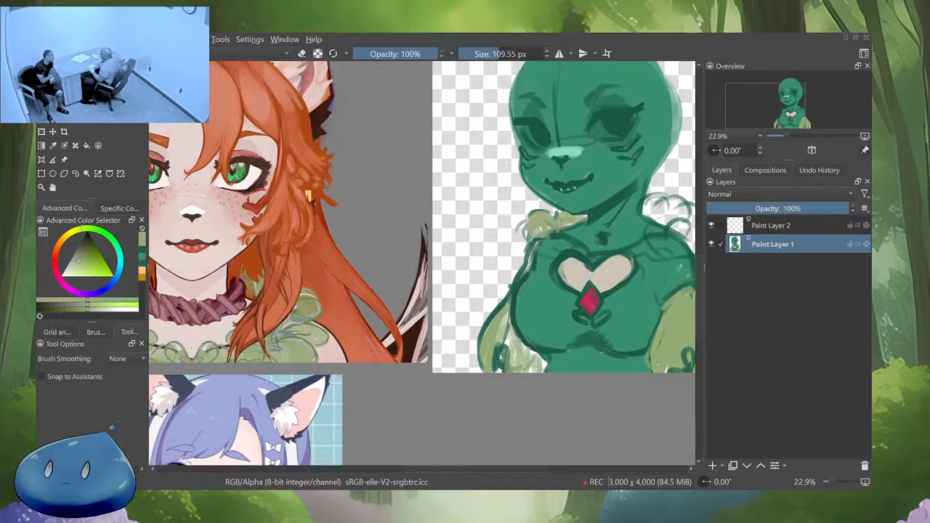
Sample the reference choker's muted red and paint a solid choker band around the sketch's neck
left_click(221, 305, "ctrl")
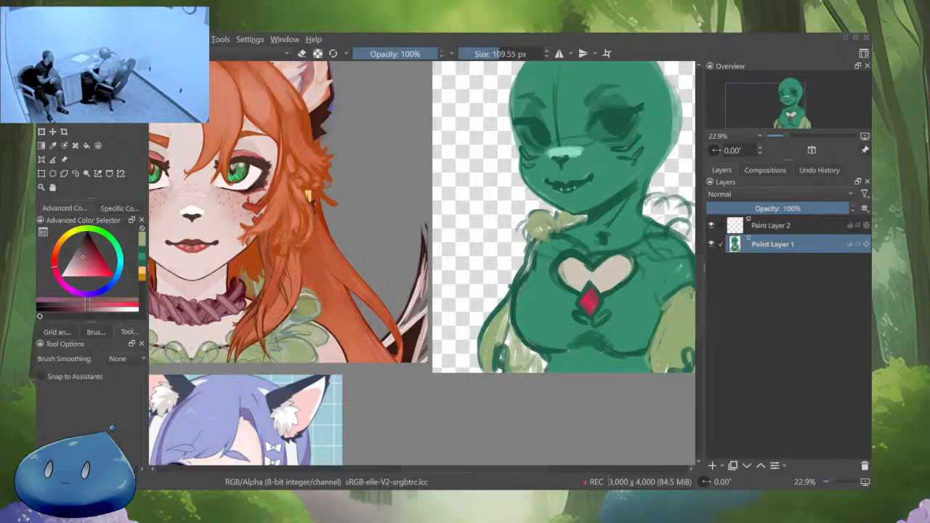
mouse_move(626, 212)
left_mouse_down()
mouse_move(645, 208)
mouse_move(538, 239)
left_mouse_up()
left_click_drag(538, 239, 535, 238)
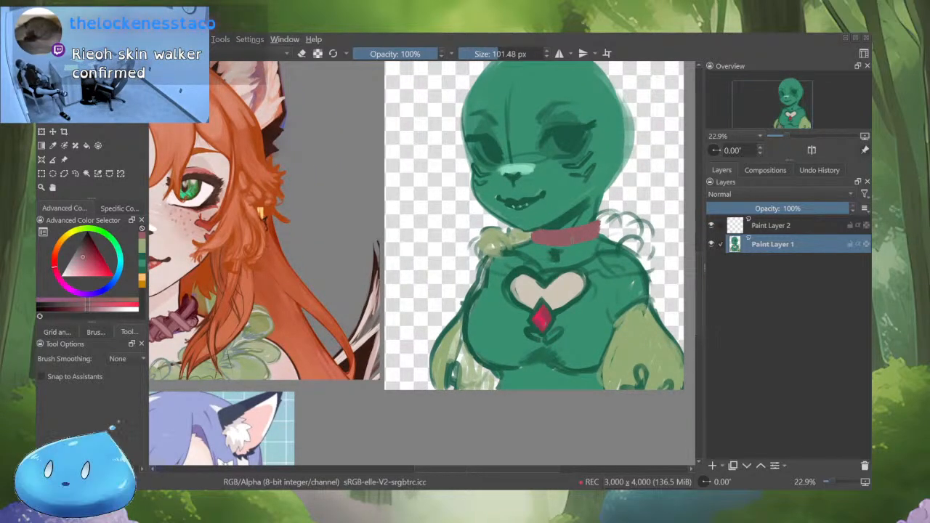
Sample a darker red from the reference choker and shade the viewer's right end of the sketched choker
scroll(545, 233, "down", 3)
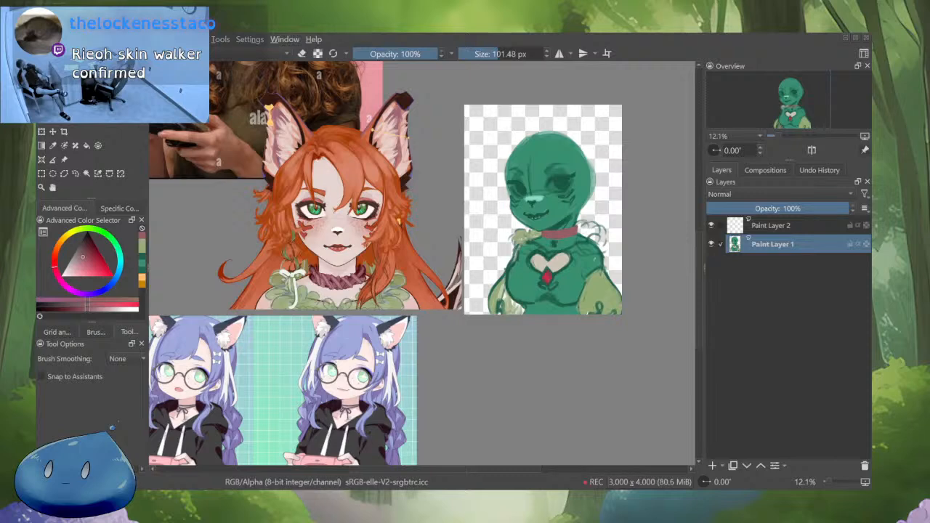
scroll(568, 231, "up", 3)
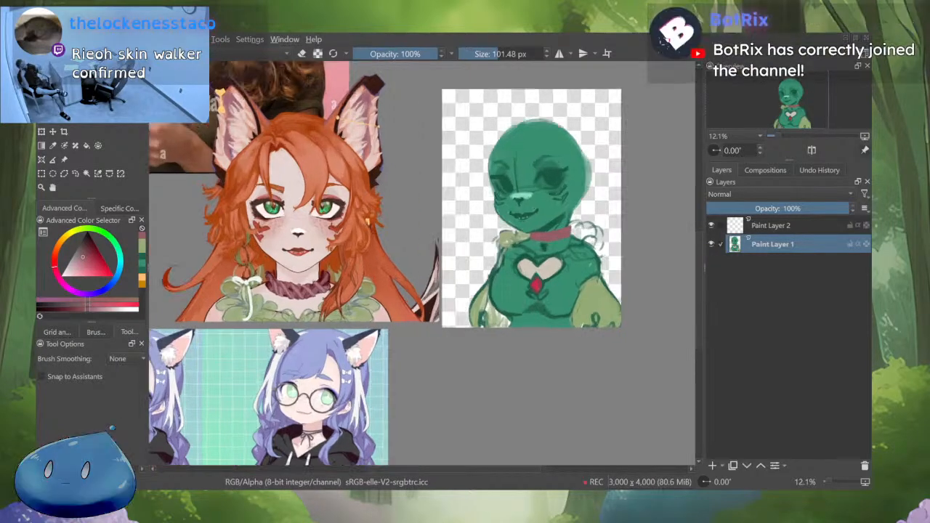
scroll(593, 279, "down", 10)
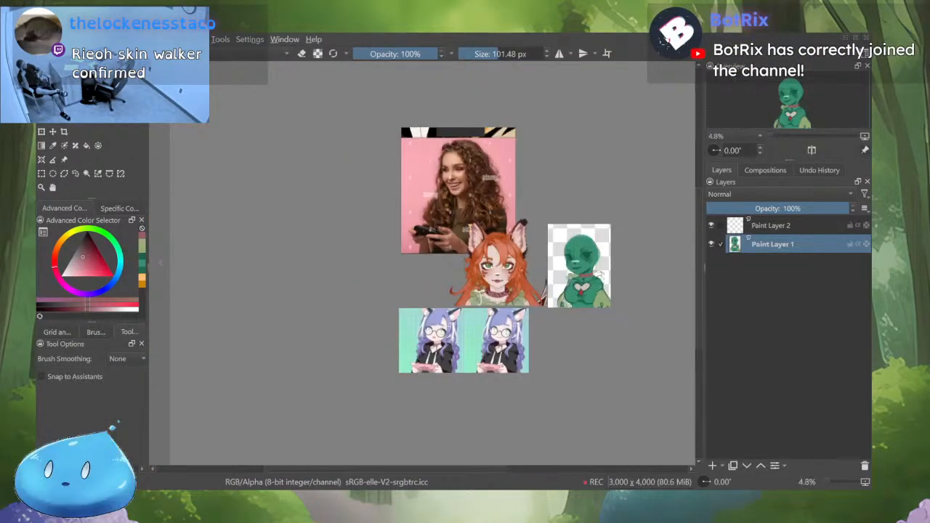
scroll(527, 304, "up", 10)
left_click(481, 237, "ctrl")
left_click_drag(481, 237, 271, 301)
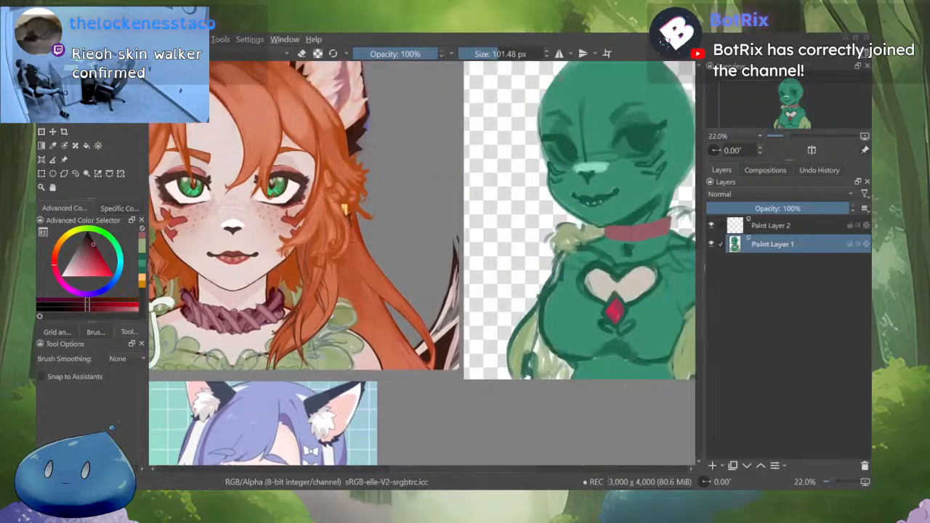
mouse_move(681, 229)
left_mouse_down()
mouse_move(586, 258)
mouse_move(571, 236)
mouse_move(566, 244)
left_mouse_up()
scroll(585, 258, "up", 2)
left_click_drag(570, 242, 567, 242)
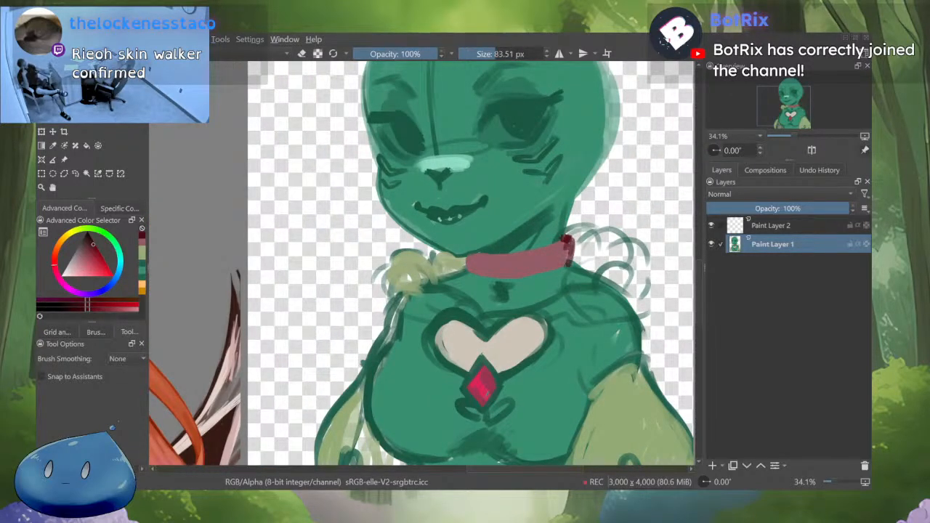
Crosshatch dark red strands across the whole choker with a 48 px brush to suggest the woven texture
scroll(479, 257, "down", 2)
scroll(519, 257, "down", 4)
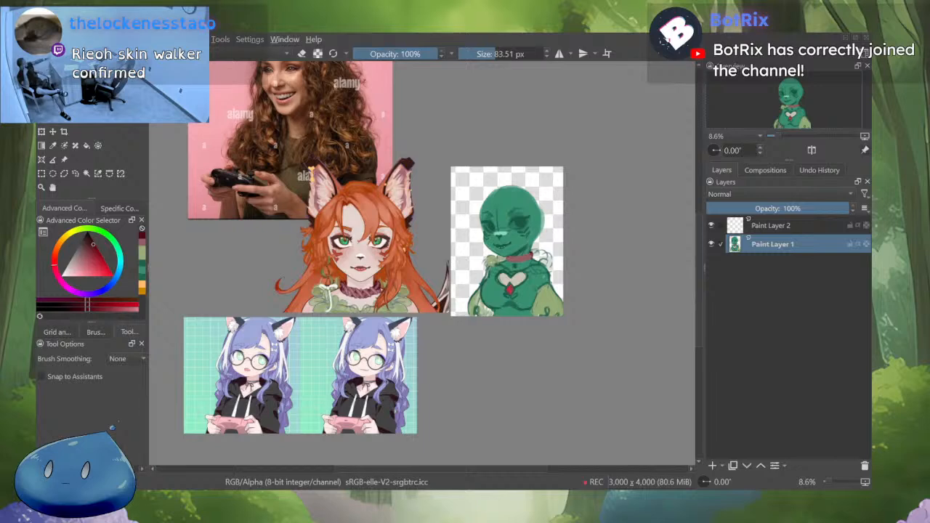
scroll(525, 261, "up", 4)
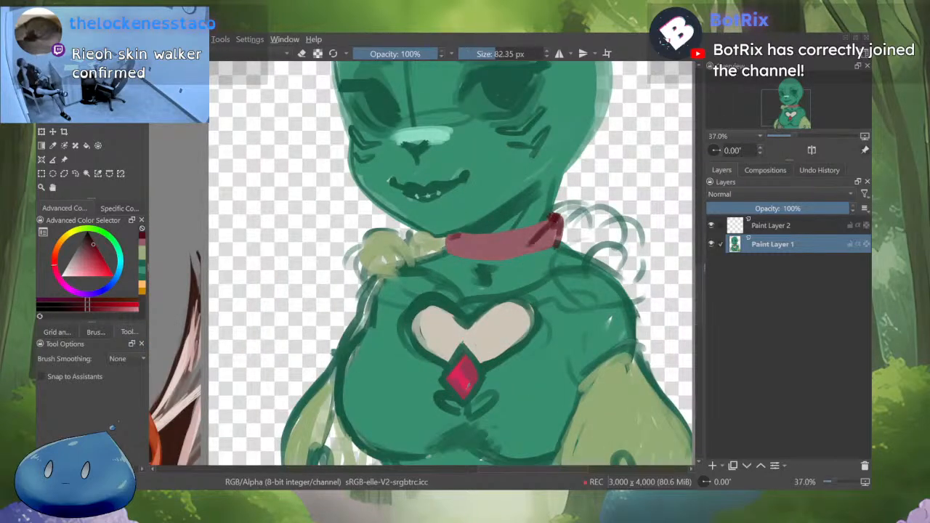
key("[")
left_click_drag(559, 221, 539, 246)
mouse_move(553, 231)
left_mouse_down()
mouse_move(533, 251)
mouse_move(523, 250)
mouse_move(545, 245)
mouse_move(509, 240)
mouse_move(491, 255)
mouse_move(504, 260)
mouse_move(491, 265)
left_mouse_up()
left_click_drag(488, 230, 461, 255)
mouse_move(482, 234)
left_mouse_down()
mouse_move(455, 256)
mouse_move(464, 232)
mouse_move(470, 262)
mouse_move(478, 264)
mouse_move(481, 243)
mouse_move(488, 263)
mouse_move(487, 238)
left_mouse_up()
mouse_move(512, 230)
left_mouse_down()
mouse_move(495, 256)
mouse_move(506, 261)
left_mouse_up()
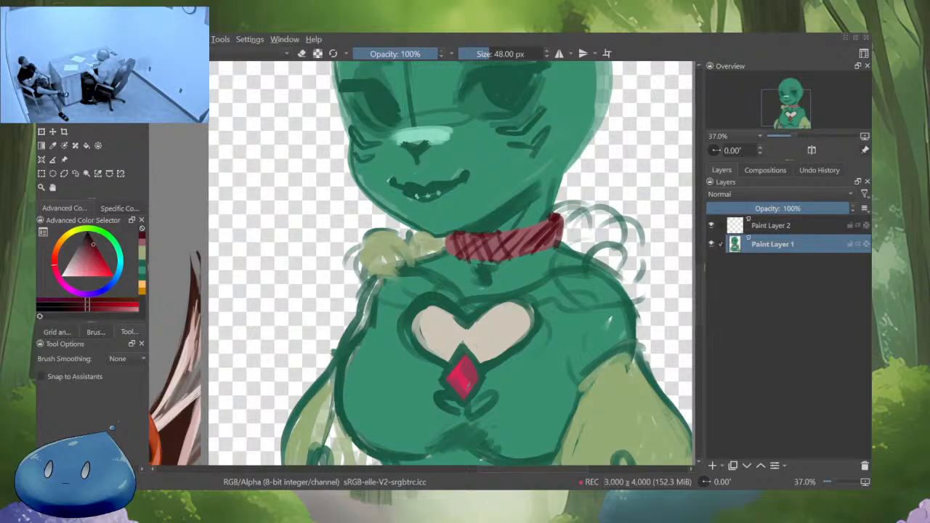
mouse_move(512, 230)
left_mouse_down()
mouse_move(500, 235)
mouse_move(509, 260)
mouse_move(516, 232)
mouse_move(520, 250)
mouse_move(529, 244)
mouse_move(533, 254)
left_mouse_up()
mouse_move(538, 222)
left_mouse_down()
mouse_move(560, 241)
mouse_move(539, 229)
left_mouse_up()
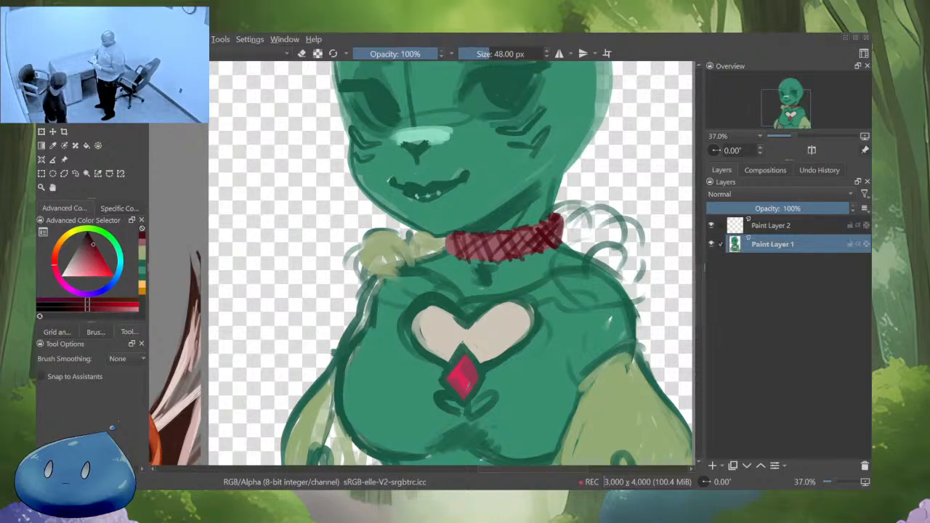
Open the full-body character document and examine the character's head, choker, bodice and puffed sleeves up close
scroll(545, 283, "down", 5)
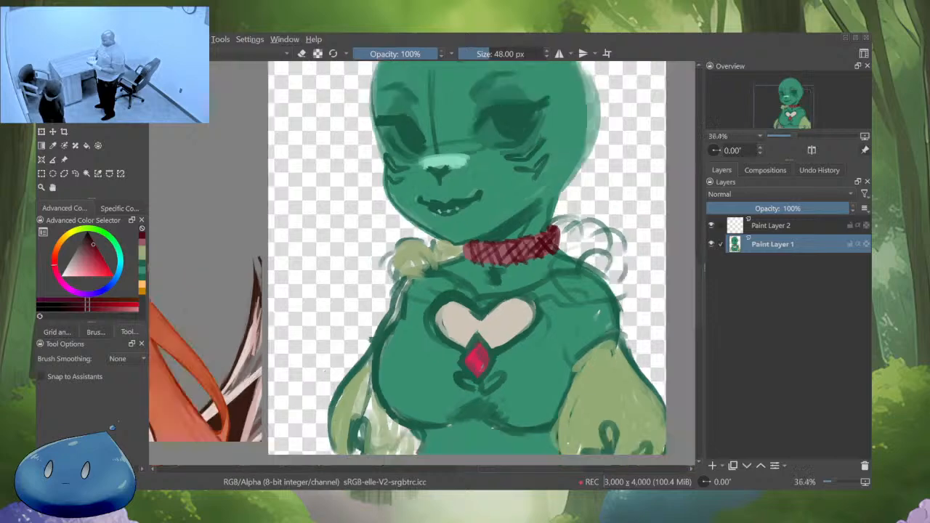
scroll(593, 234, "up", 3)
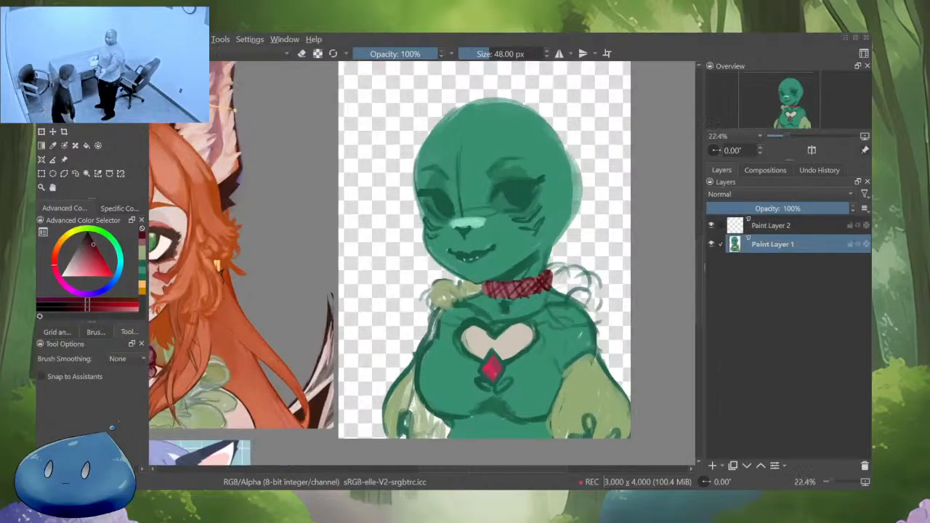
key("bracketleft")
left_click_drag(453, 389, 519, 346)
scroll(519, 346, "down", 2)
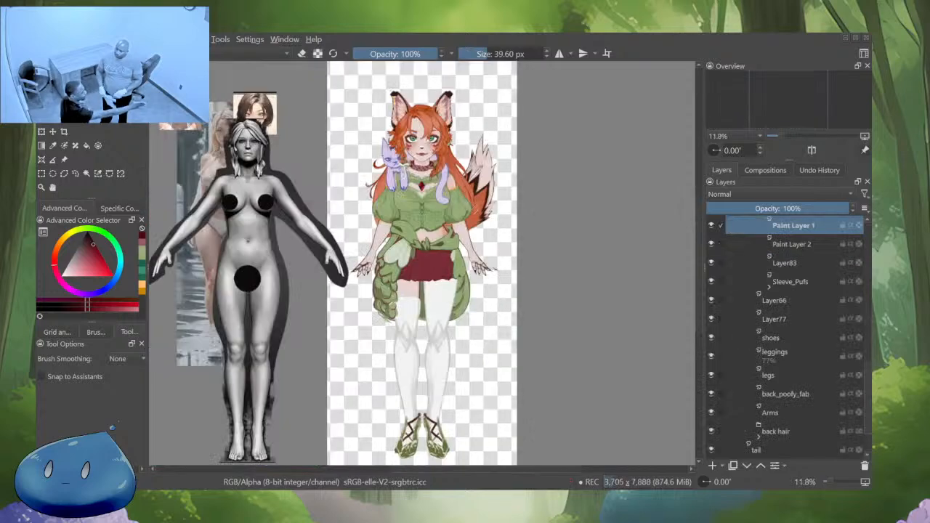
scroll(368, 265, "up", 1)
left_click_drag(368, 265, 391, 335)
scroll(467, 349, "up", 2)
left_click_drag(467, 240, 480, 421)
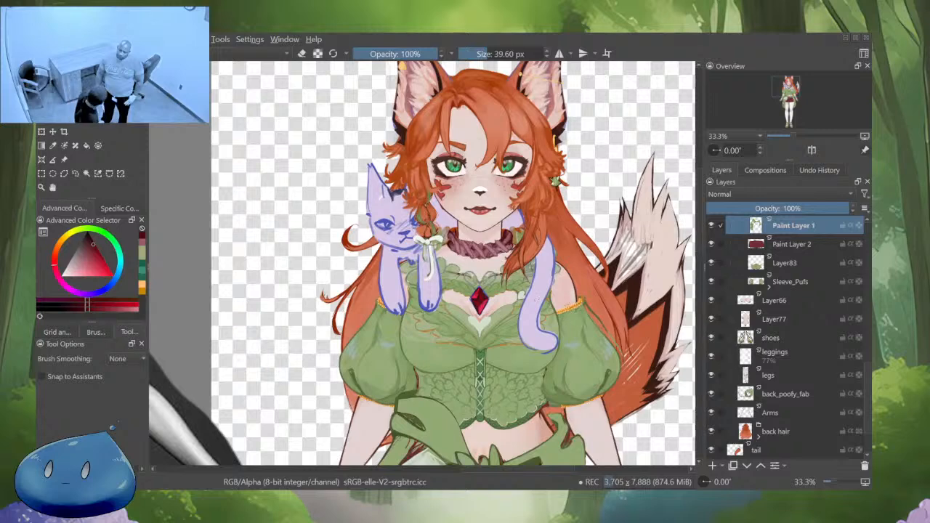
scroll(491, 240, "down", 1)
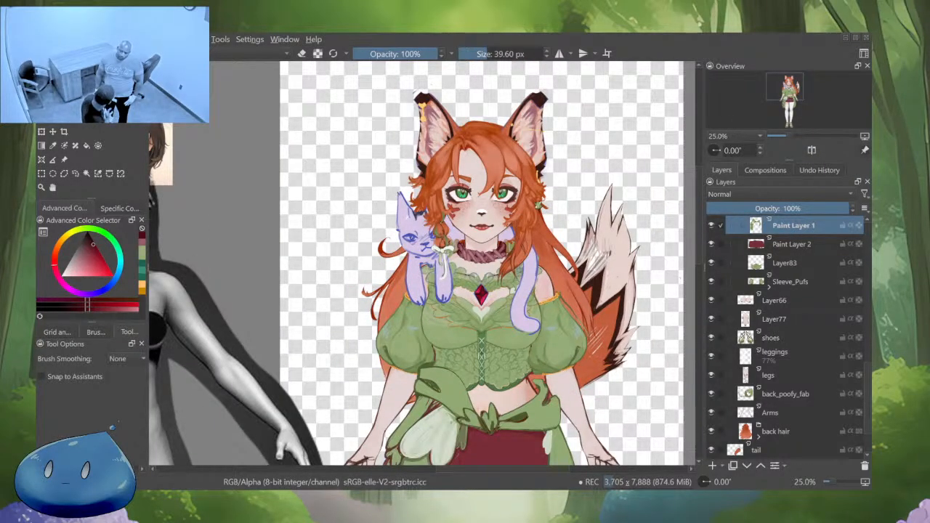
scroll(436, 259, "up", 1)
left_click_drag(536, 300, 468, 334)
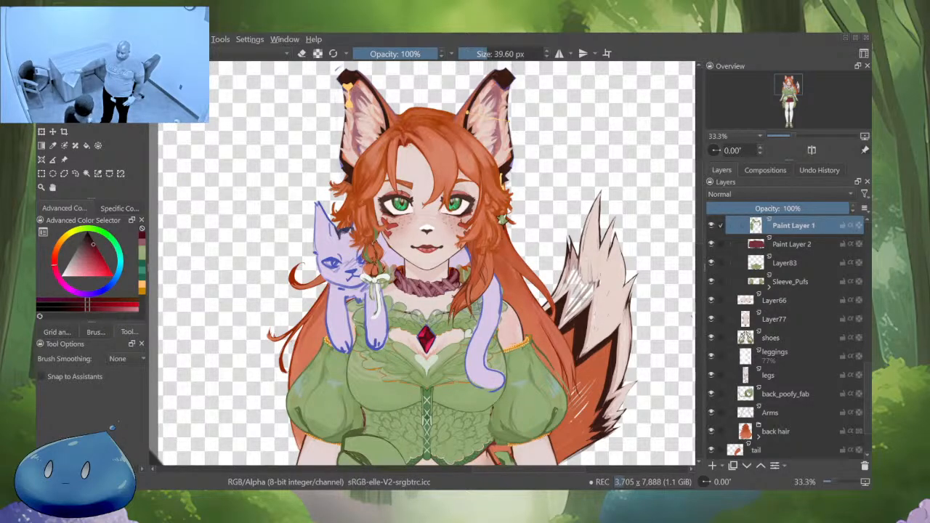
Return to the bust sketch document and move the red-haired reference image over the curly-haired woman's photo
key("ctrl")
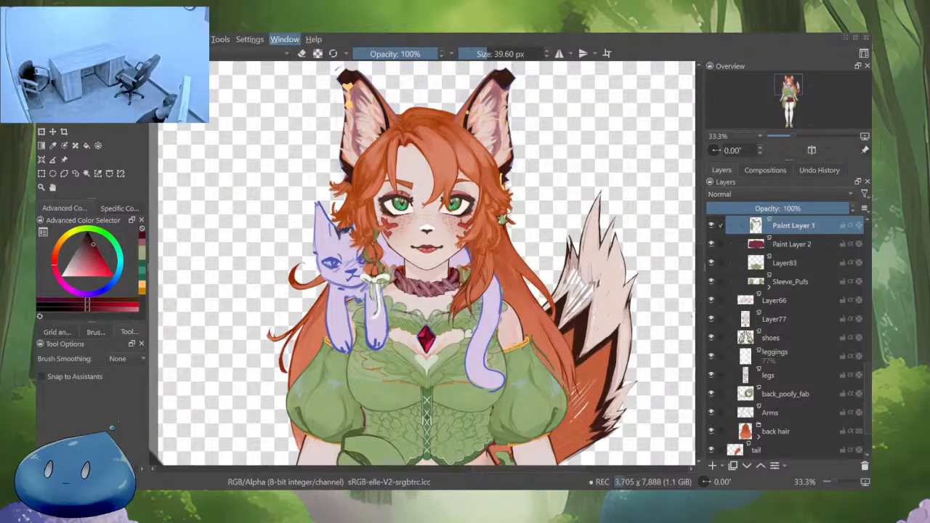
key("ctrl+Tab")
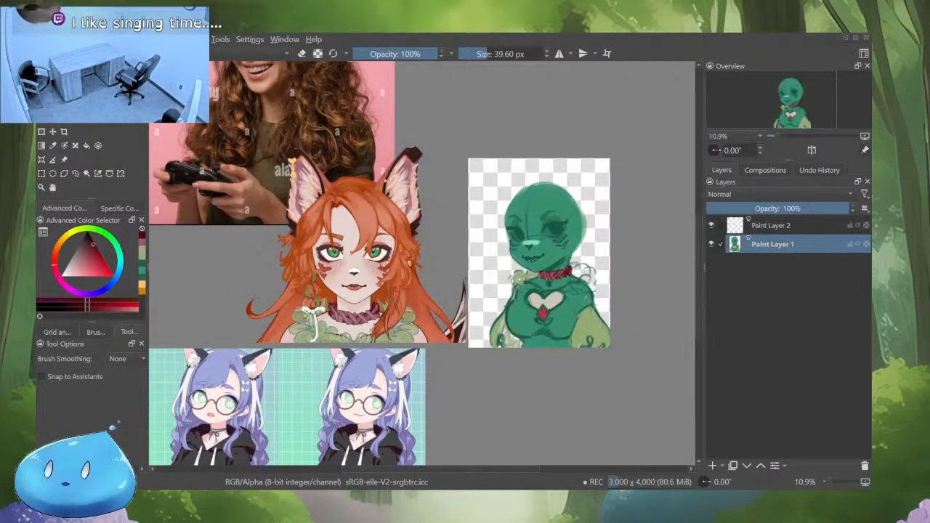
left_click(64, 159)
left_click_drag(377, 253, 171, 173)
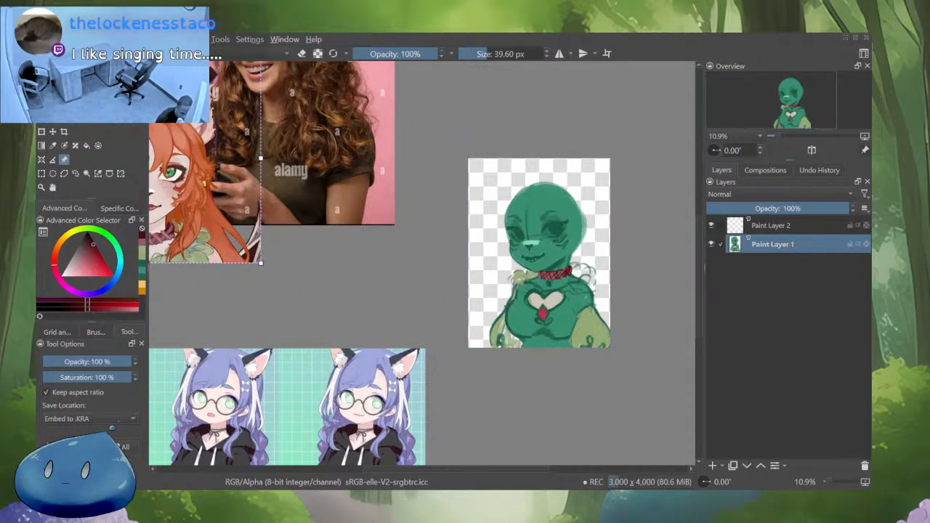
Paste the copied green sash artwork as a reference image and place it between the photo and the canvas
key("ctrl+v")
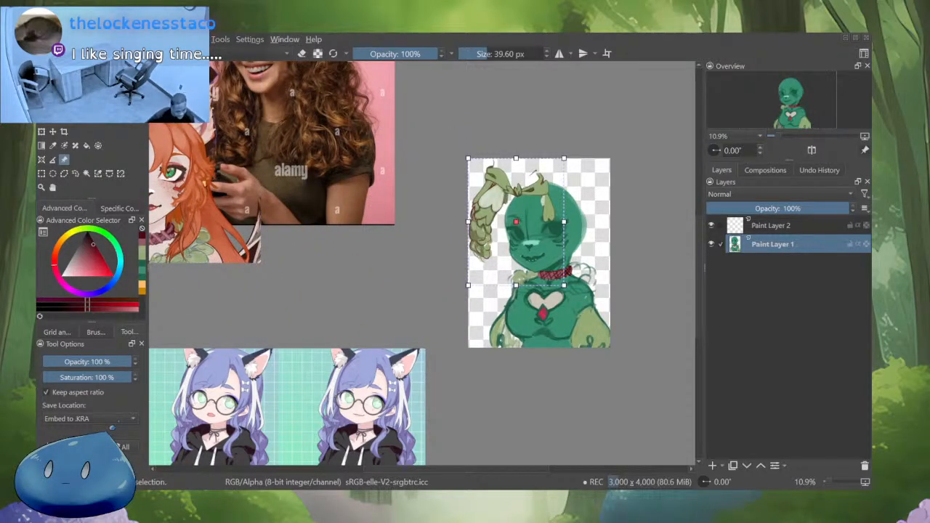
left_click_drag(513, 233, 366, 240)
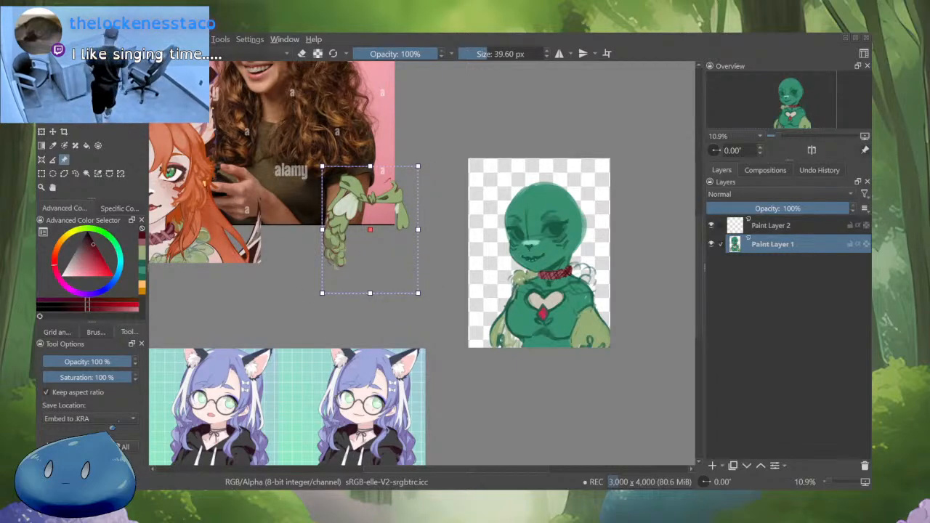
left_click(284, 39)
left_click(313, 197)
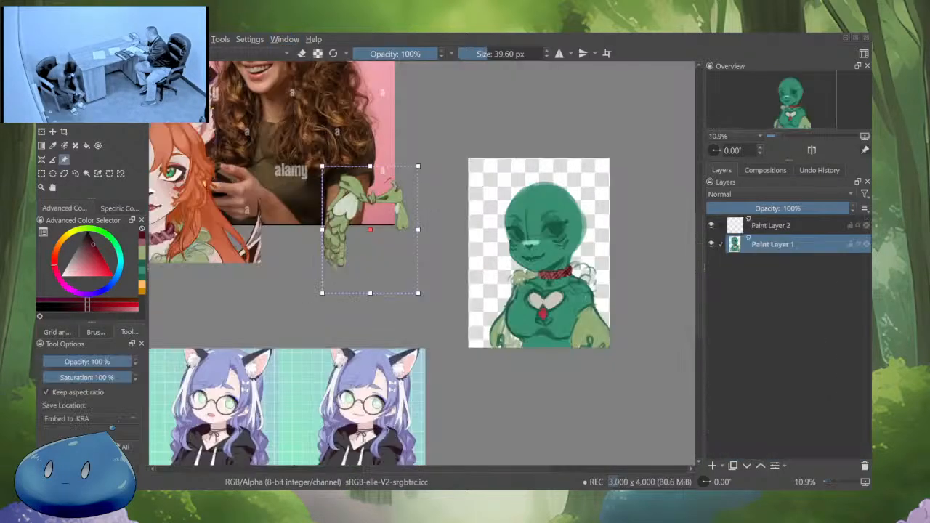
Replace the green sash reference with the red-haired fox character's bust artwork, enlarged and placed just beside the canvas
left_click_drag(373, 214, 376, 280)
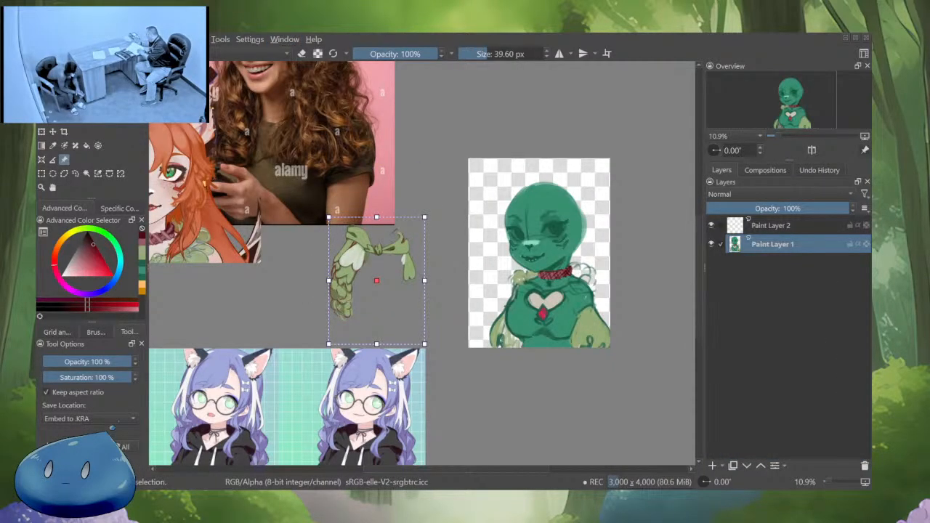
key("Delete")
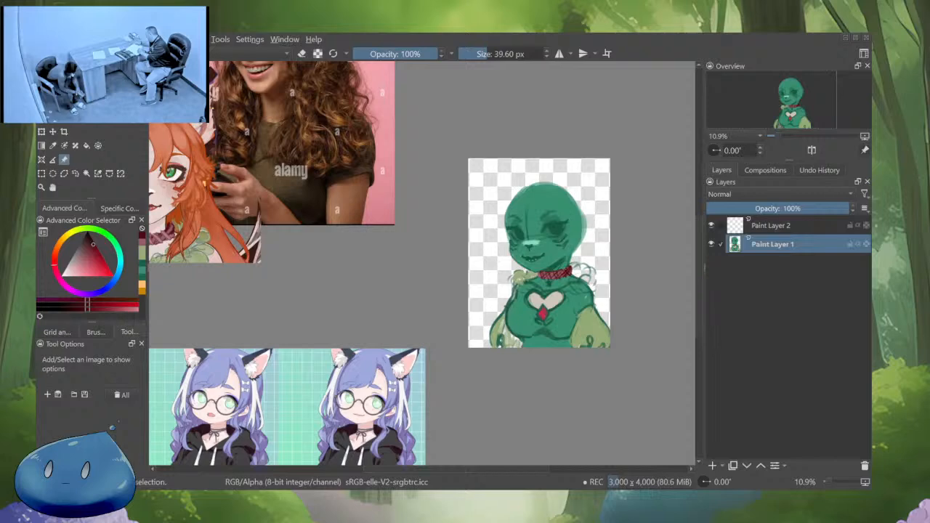
key("ctrl+shift+r")
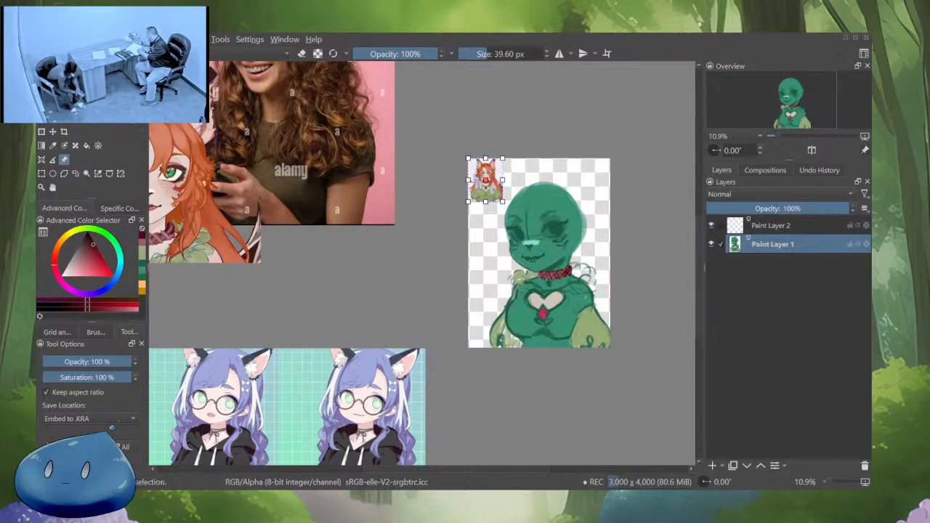
left_click_drag(486, 180, 539, 430)
left_click_drag(450, 317, 377, 240)
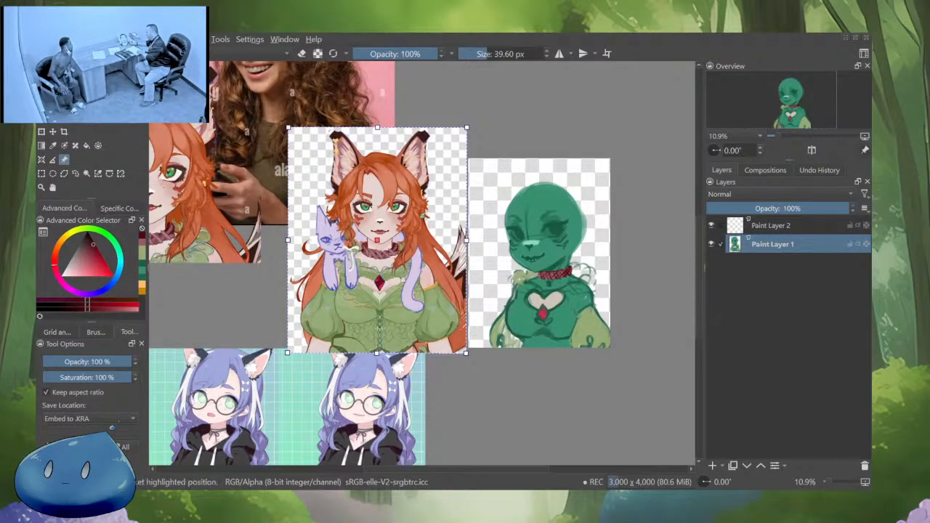
left_click_drag(467, 354, 474, 357)
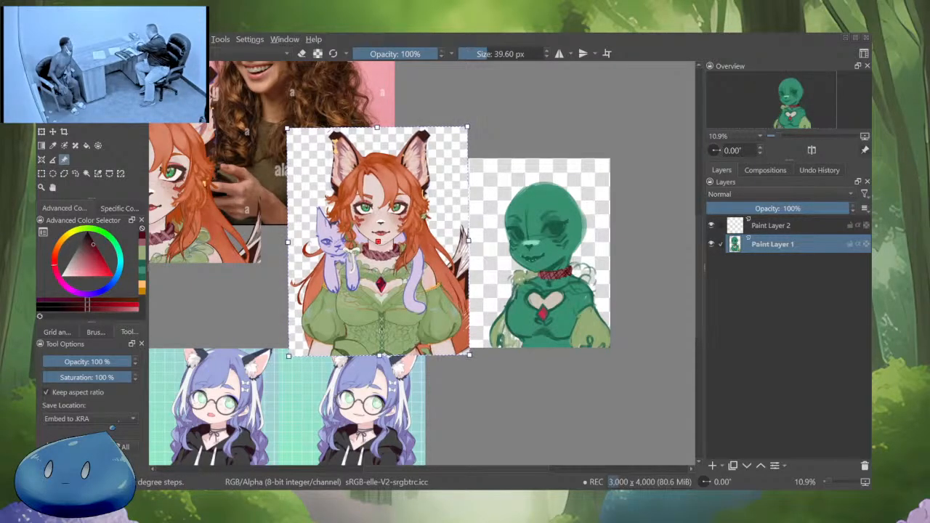
left_click_drag(378, 241, 359, 240)
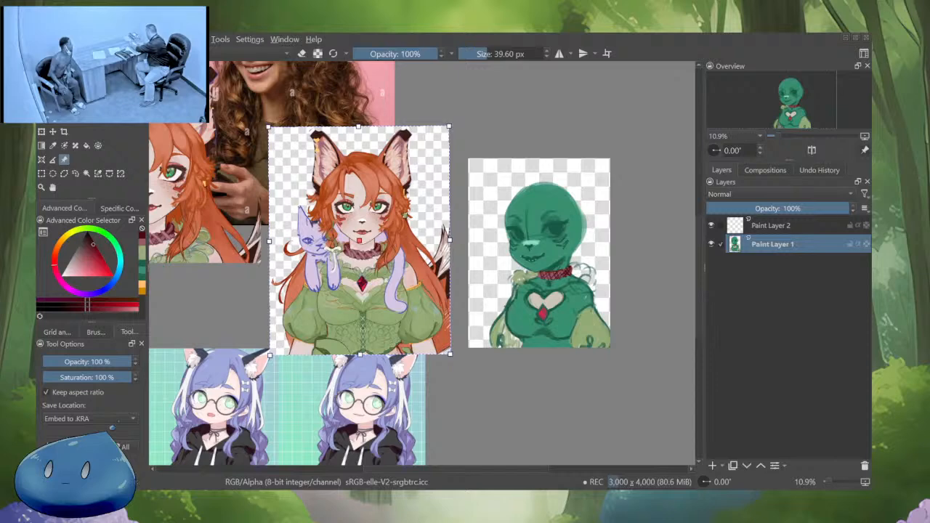
Paint light olive-green strokes over the collar ruffle on the shoulder beside the choker with a 39.60 px brush
key("b")
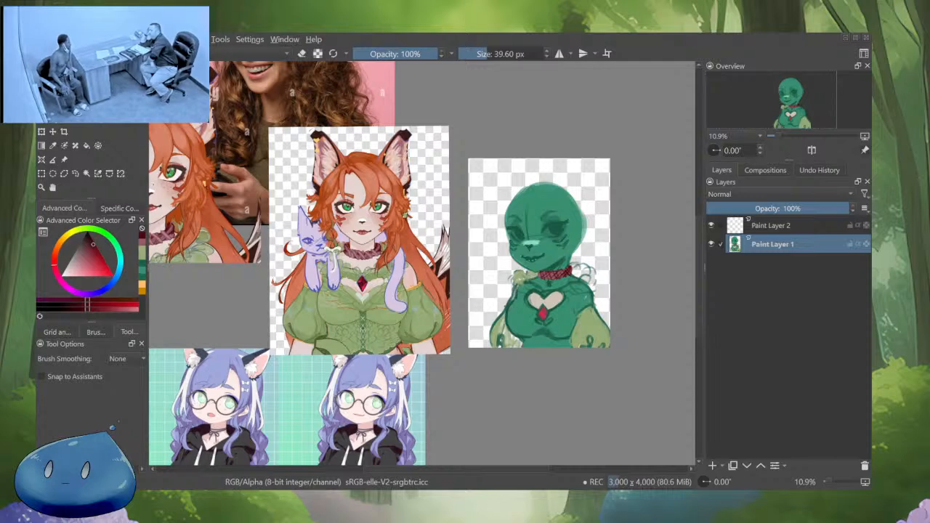
scroll(594, 330, "up", 1)
left_click_drag(595, 331, 639, 387)
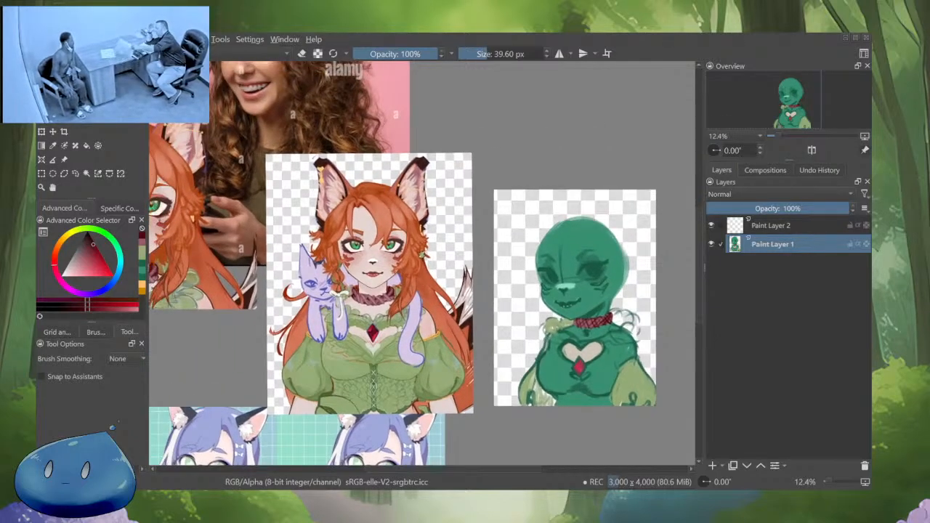
scroll(597, 405, "up", 3)
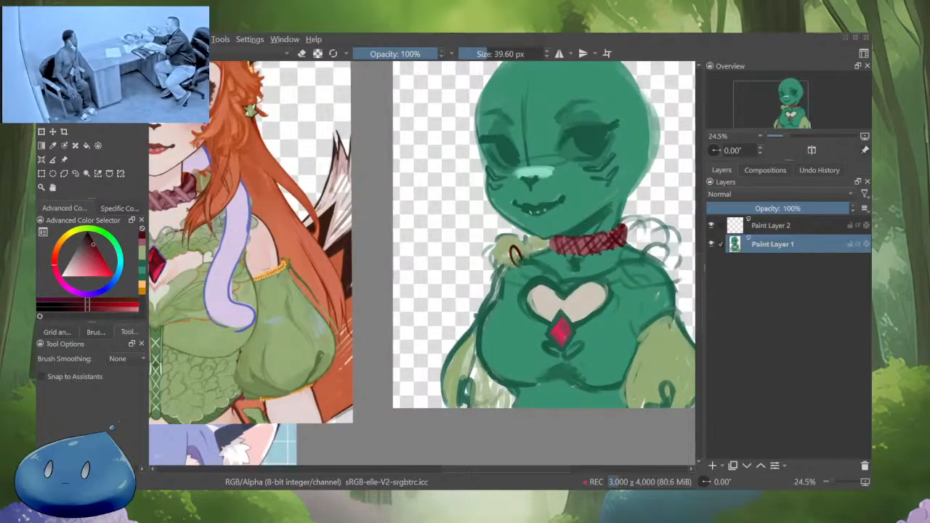
left_click(518, 253, "ctrl")
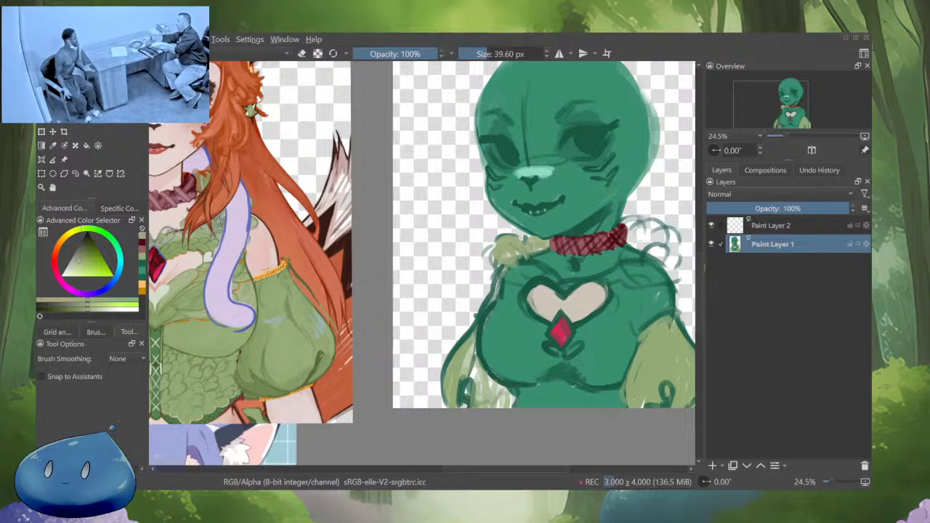
left_click_drag(513, 280, 569, 295)
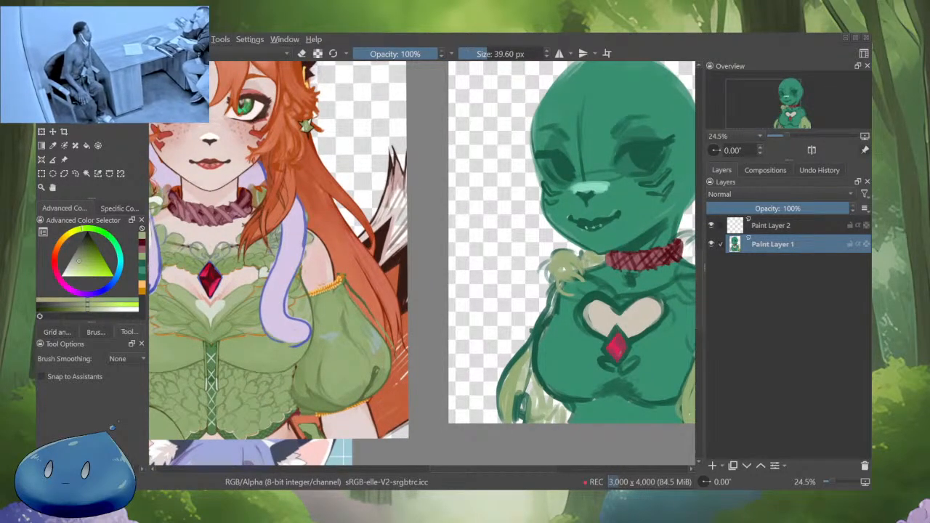
left_click_drag(569, 295, 551, 297)
Paint over the red gem at the heart cutout's tip with body green and beige skin tone using a 63.66 px brush
left_click(545, 297, "ctrl")
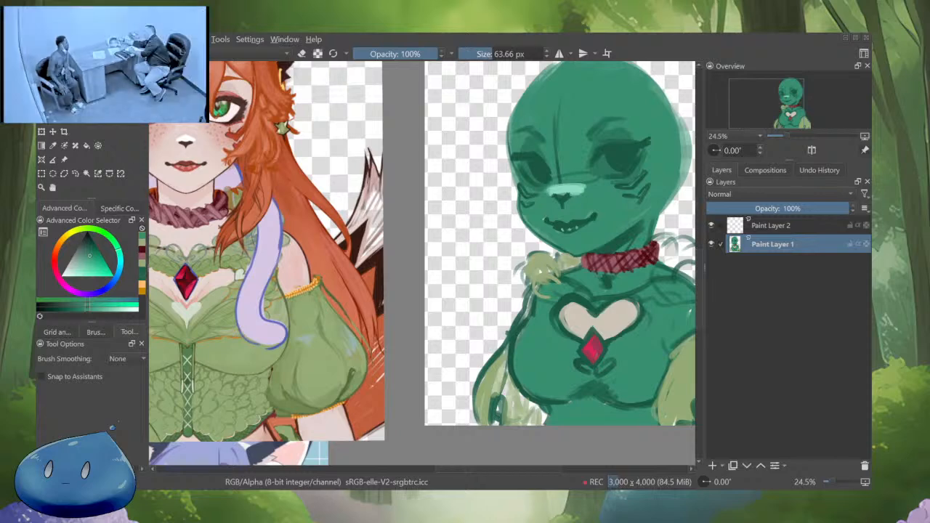
left_click_drag(627, 333, 593, 361)
key("k")
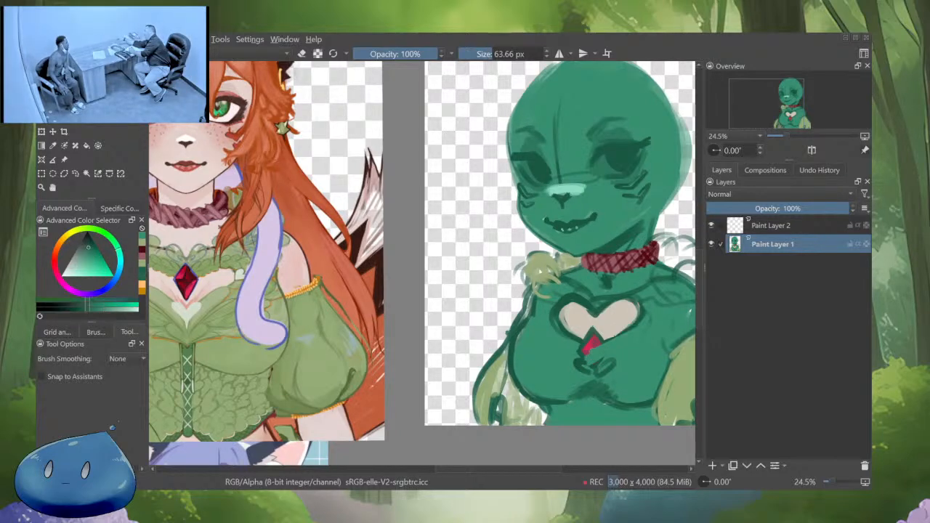
mouse_move(627, 301)
left_mouse_down()
mouse_move(637, 313)
mouse_move(603, 344)
left_mouse_up()
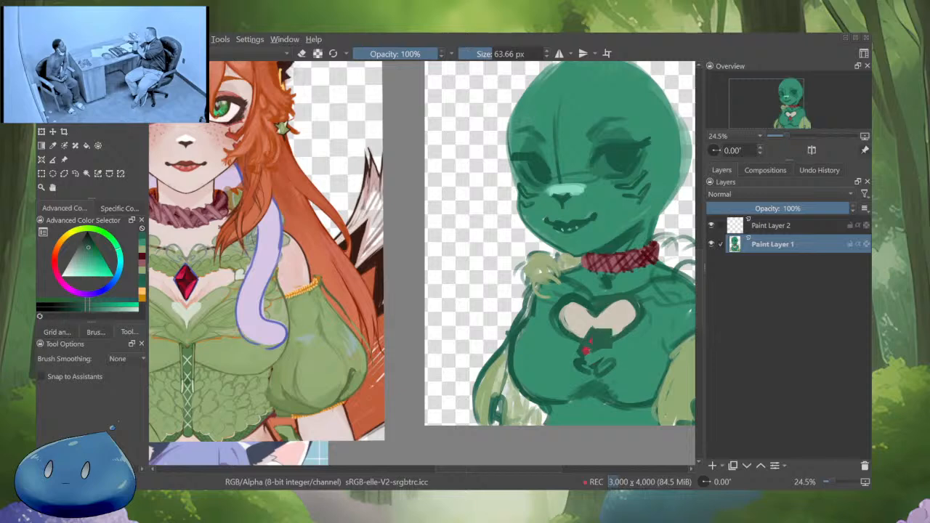
left_click(570, 318, "ctrl")
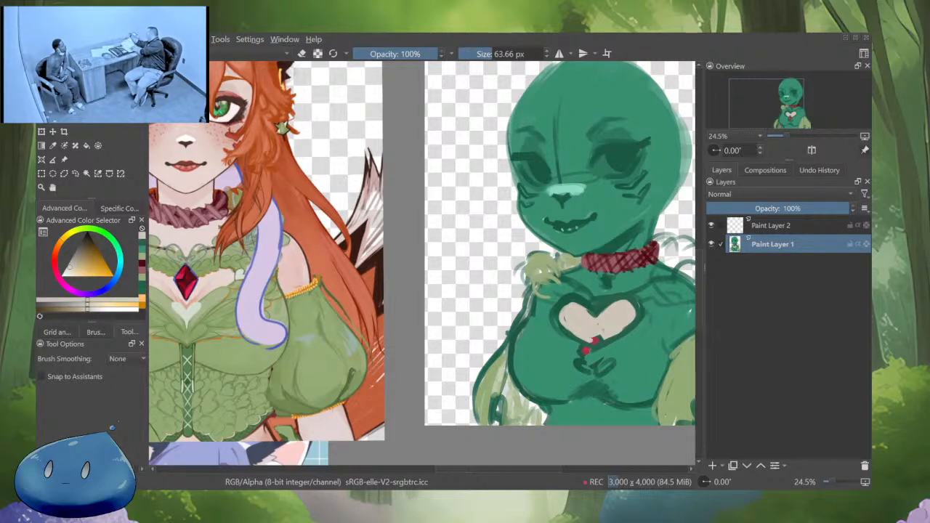
left_click(599, 342, "ctrl")
mouse_move(572, 298)
left_mouse_down()
mouse_move(599, 305)
mouse_move(634, 297)
mouse_move(577, 298)
mouse_move(595, 306)
mouse_move(565, 329)
mouse_move(605, 312)
mouse_move(591, 312)
mouse_move(609, 326)
mouse_move(590, 352)
left_mouse_up()
Refine the heart cutout's lower edge with sampled greens and cover more of the leftover red at its tip
left_click(527, 319, "ctrl")
left_click(604, 309, "ctrl")
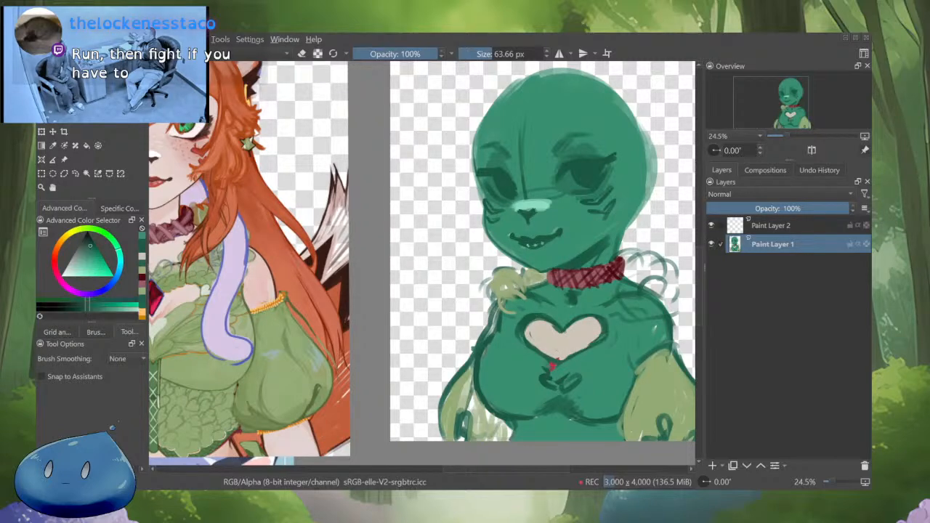
left_click_drag(592, 343, 556, 366)
left_click(633, 377, "ctrl")
left_click_drag(604, 340, 561, 362)
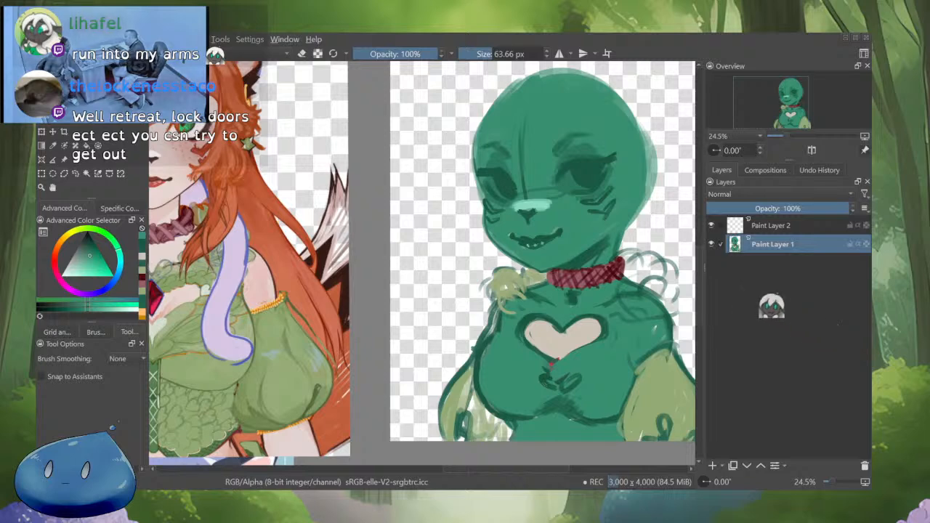
Outline the heart cutout's lower edges and upper lobe with a darker green
key("k")
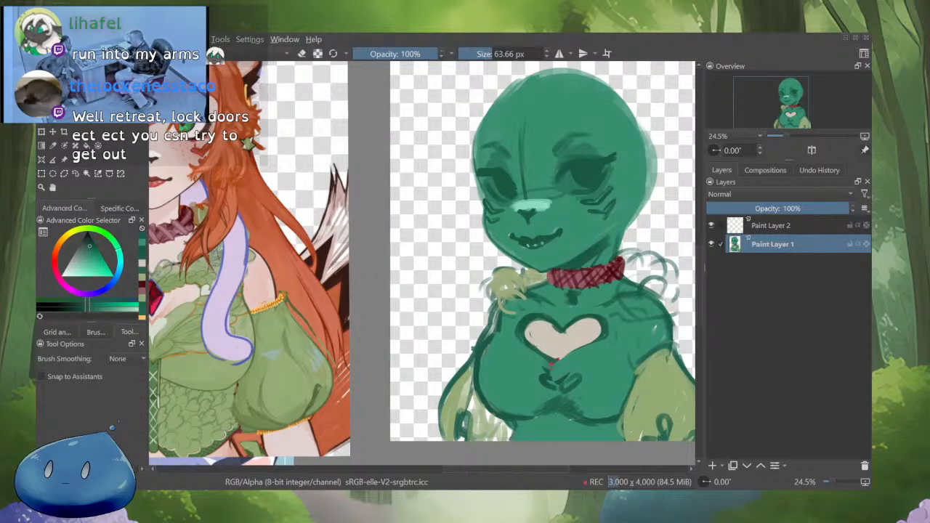
left_click_drag(530, 337, 550, 355)
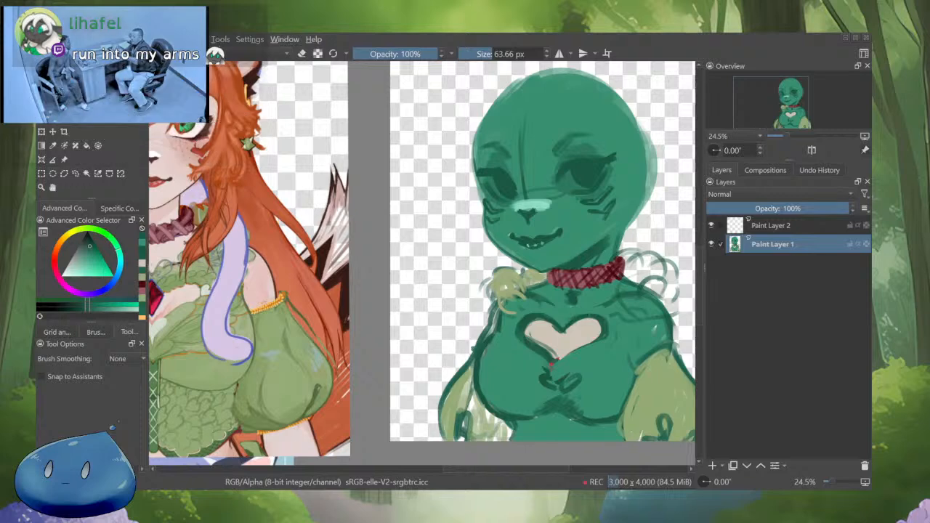
left_click_drag(597, 338, 573, 349)
left_click_drag(594, 343, 561, 360)
mouse_move(571, 352)
left_mouse_down()
mouse_move(557, 363)
mouse_move(557, 354)
left_mouse_up()
left_click_drag(599, 327, 573, 326)
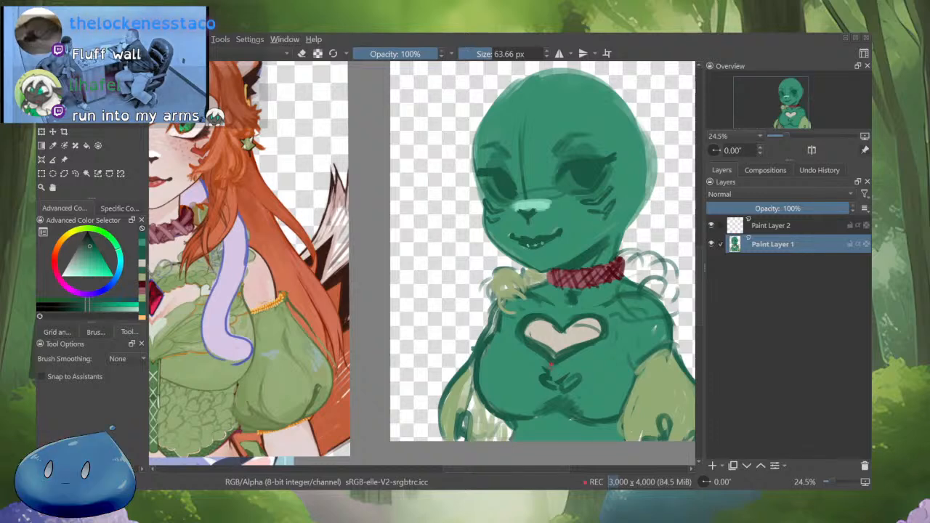
Draw a dark red diamond gem over the heart cutout's top notch and fill it with red sampled from the reference
left_click(158, 291, "ctrl")
key("[")
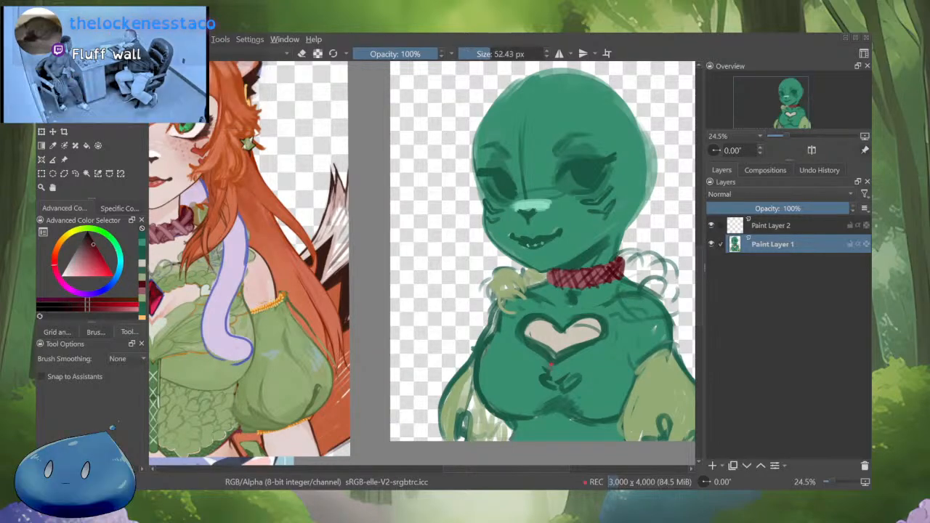
mouse_move(563, 311)
left_mouse_down()
mouse_move(561, 338)
mouse_move(549, 321)
mouse_move(567, 339)
left_mouse_up()
left_click(561, 323, "ctrl")
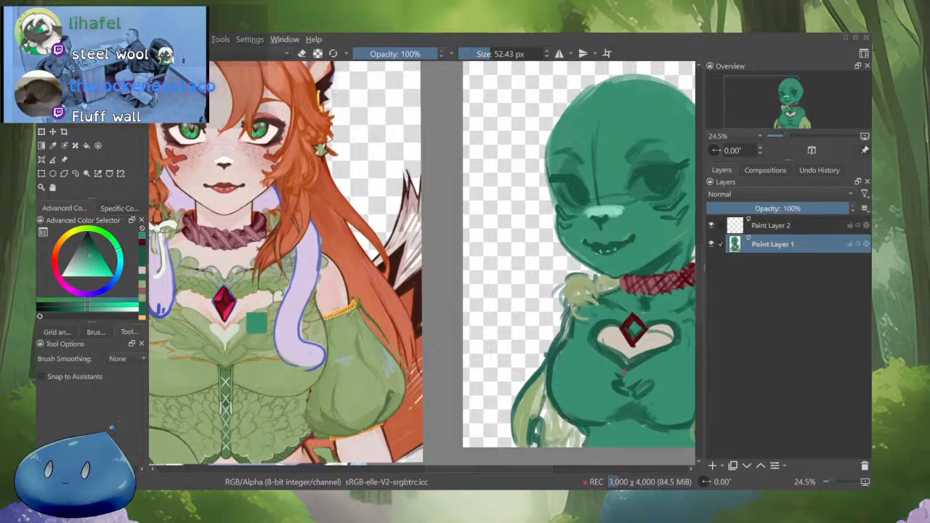
left_click(222, 298, "ctrl")
left_click_drag(633, 319, 599, 320)
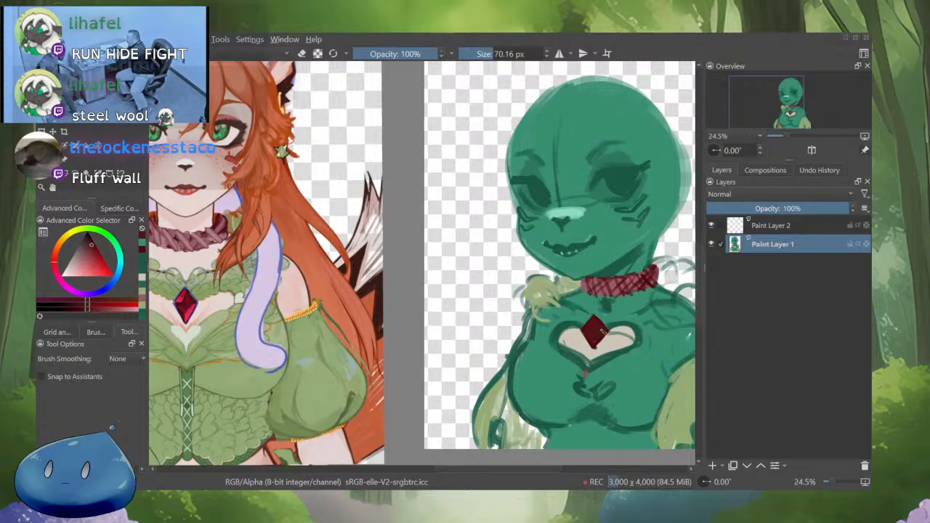
Trim the gem's edges with dark green using a 60.87 px brush and paint bright red facets inside it
left_click(609, 326, "ctrl")
left_click_drag(610, 327, 607, 328, "shift")
mouse_move(598, 315)
left_mouse_down()
mouse_move(607, 327)
mouse_move(583, 330)
mouse_move(599, 343)
left_mouse_up()
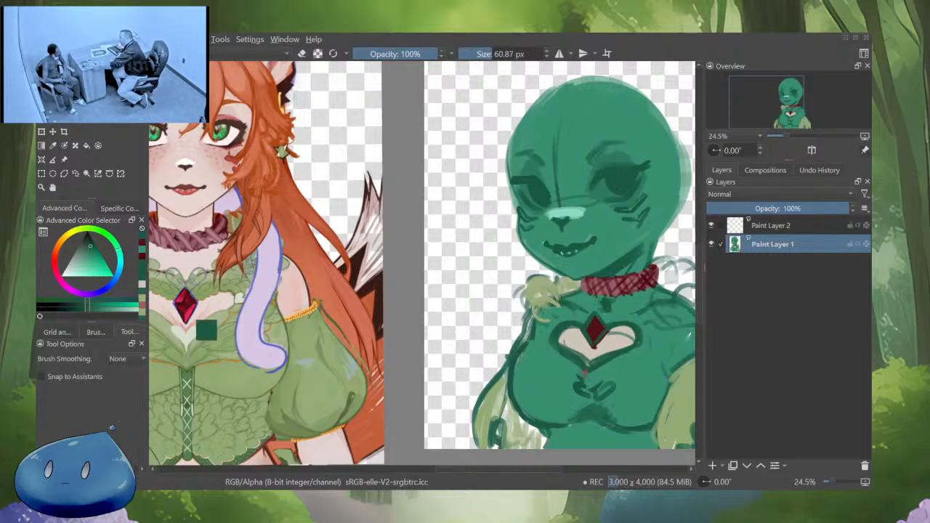
left_click(182, 302, "ctrl")
mouse_move(597, 317)
left_mouse_down()
mouse_move(587, 330)
mouse_move(591, 320)
mouse_move(596, 343)
left_mouse_up()
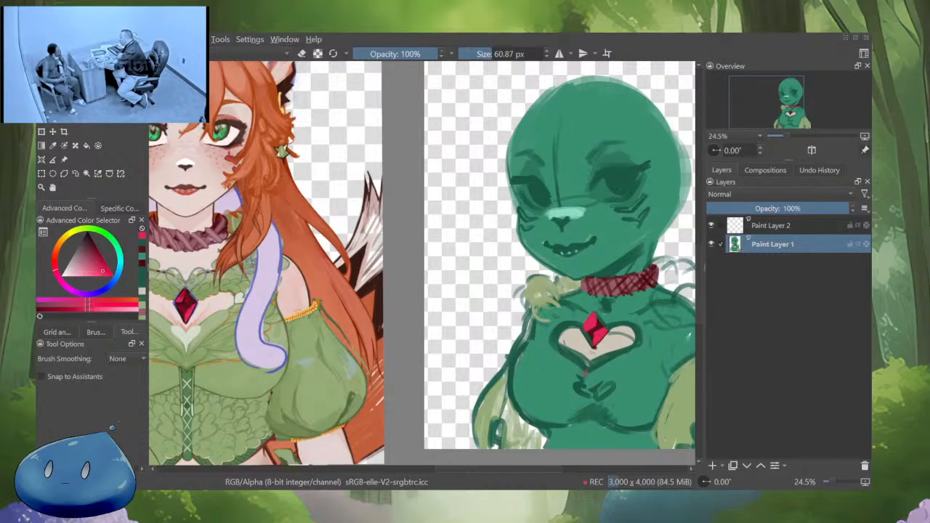
Paint a small pale heart with a thin centre line below the cutout, and cover the dark mark beside it with body green
scroll(620, 290, "down", 3)
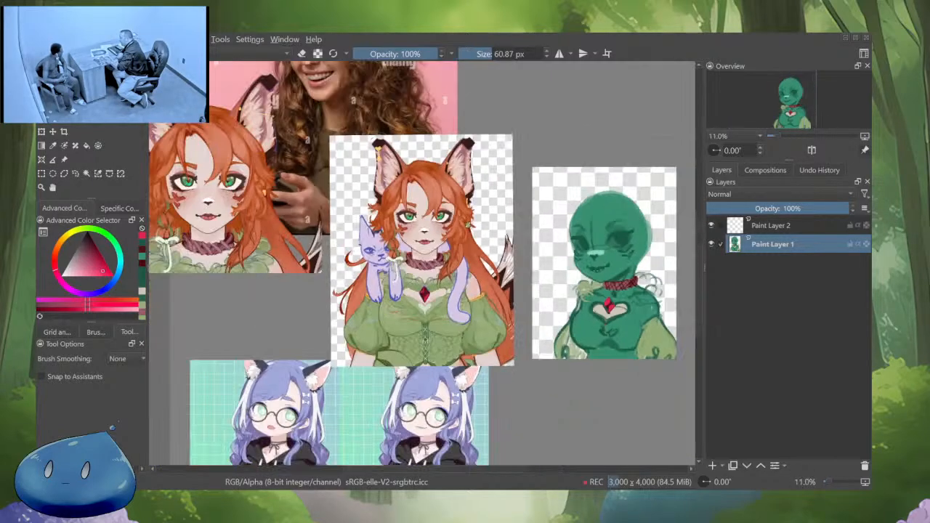
scroll(625, 323, "up", 1)
left_click(360, 331, "ctrl")
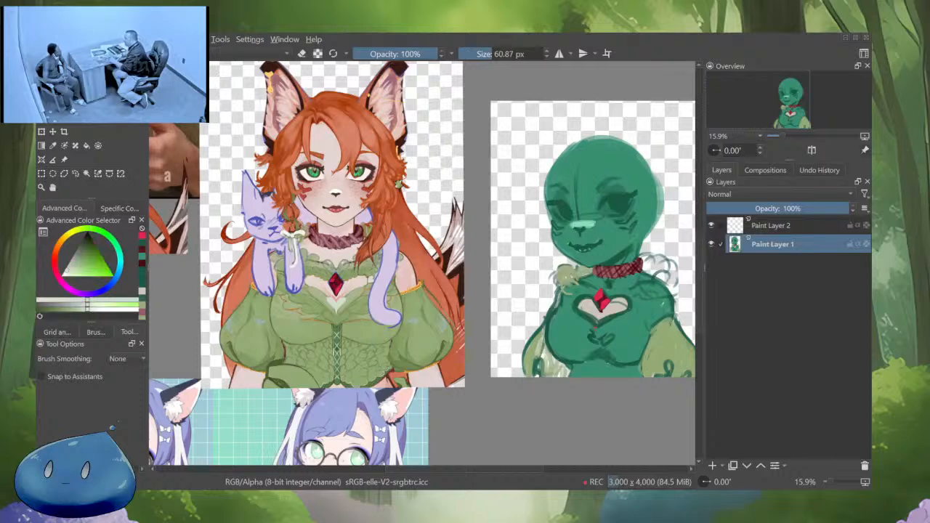
scroll(620, 324, "up", 2)
mouse_move(607, 313)
left_mouse_down()
mouse_move(569, 325)
mouse_move(592, 321)
mouse_move(585, 364)
mouse_move(607, 370)
left_mouse_up()
left_click(597, 356, "ctrl")
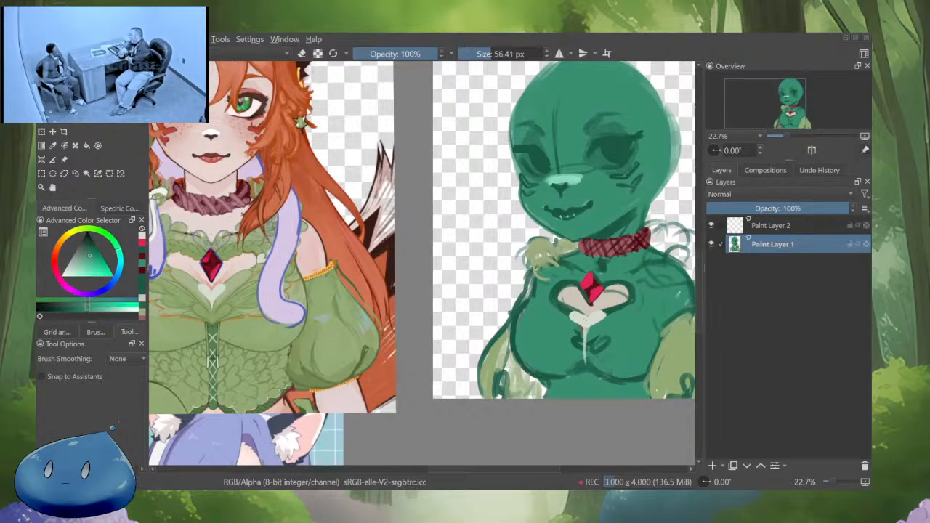
mouse_move(593, 340)
left_mouse_down()
mouse_move(606, 350)
mouse_move(599, 343)
left_mouse_up()
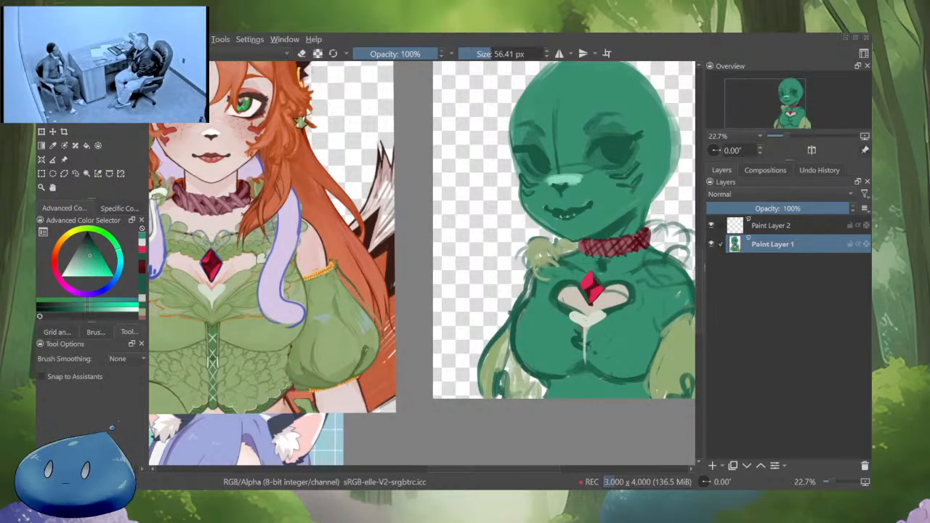
Sample the ruffle's olive green and dab more of it onto the collar ruffle with a 56.41 px brush
scroll(600, 338, "down", 3)
scroll(625, 327, "up", 3)
left_click(509, 271, "ctrl")
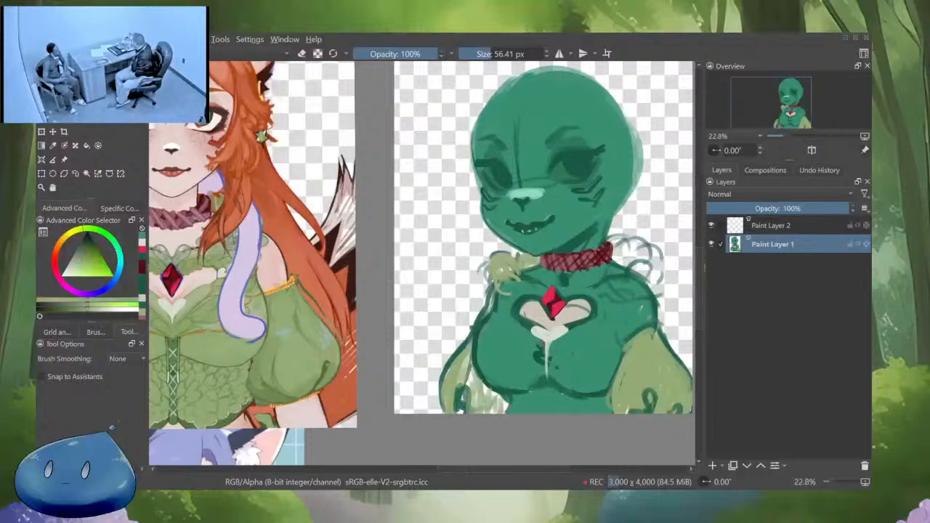
scroll(522, 267, "down", 1)
mouse_move(522, 268)
left_mouse_down()
mouse_move(578, 287)
mouse_move(517, 269)
left_mouse_up()
Paint a beige skin band above the puffed sleeve, edge it in dark green, and touch up the adjoining bodice side
left_click(569, 311, "ctrl")
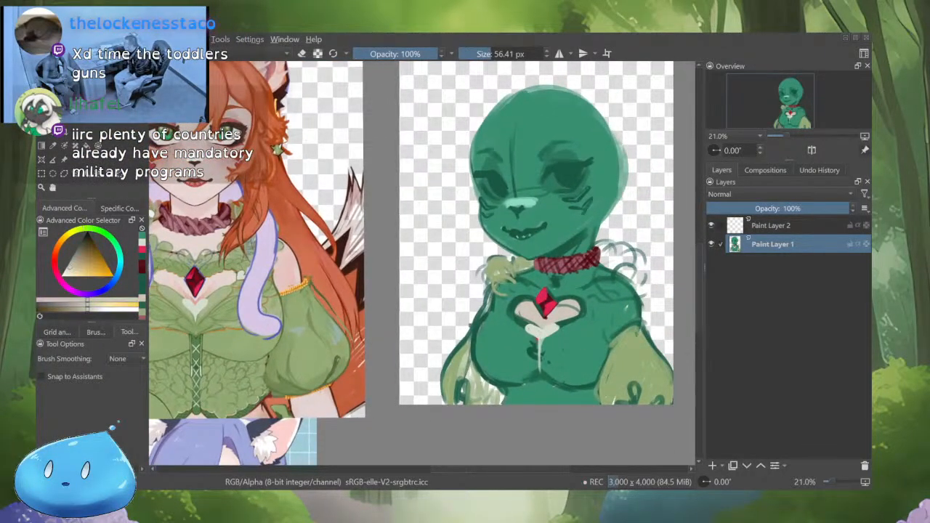
left_click_drag(623, 329, 637, 323)
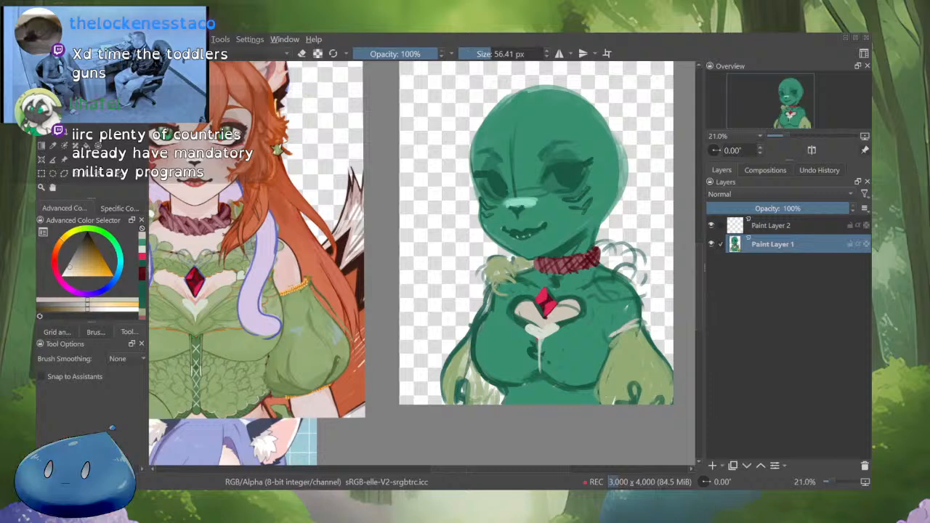
left_click(643, 320, "ctrl")
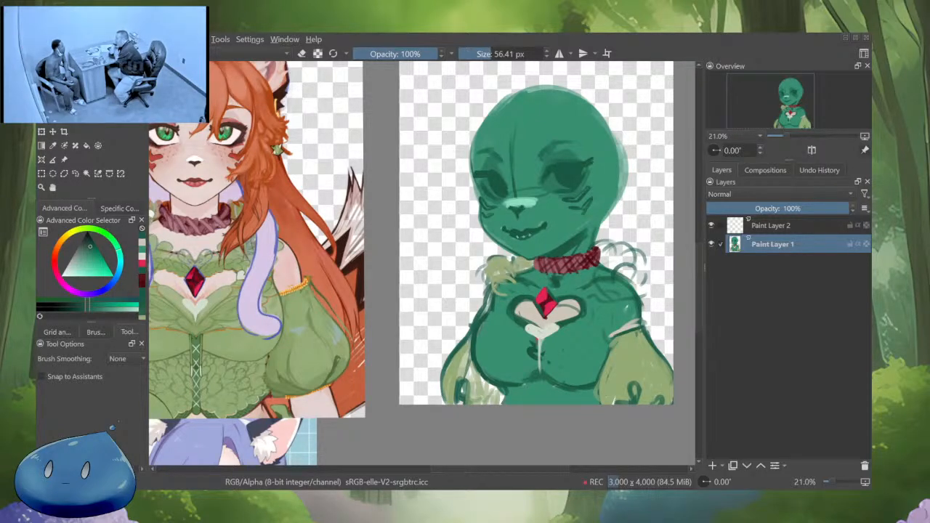
left_click_drag(643, 335, 609, 347)
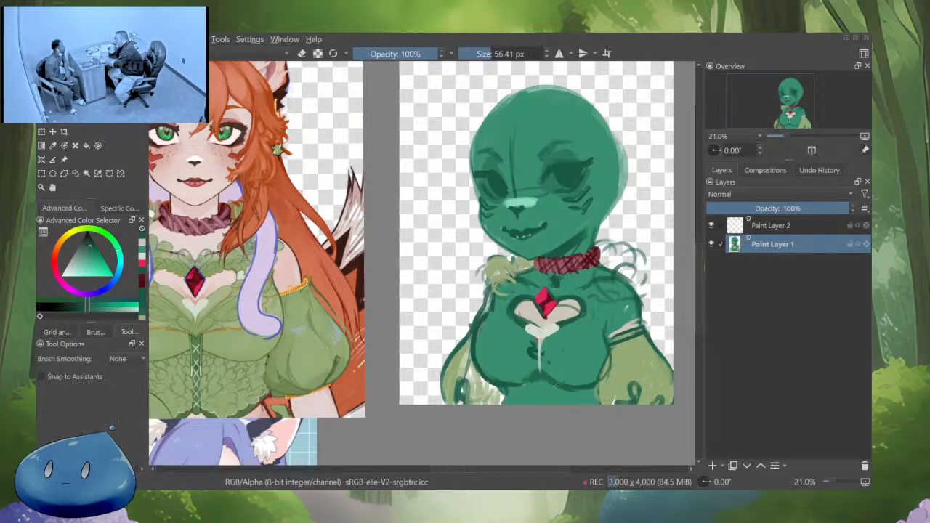
left_click(604, 353, "ctrl")
left_click_drag(604, 354, 596, 380)
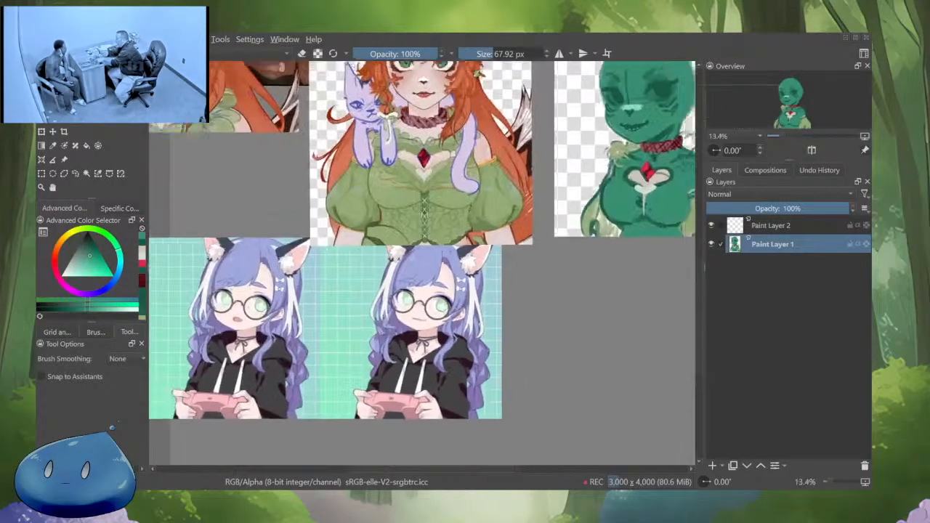
Outline the puffed sleeve's inner edge in dark green, and fill beside it with sampled olive green using a 95.39 px brush
mouse_move(685, 218)
left_mouse_down()
mouse_move(560, 320)
mouse_move(582, 277)
left_mouse_up()
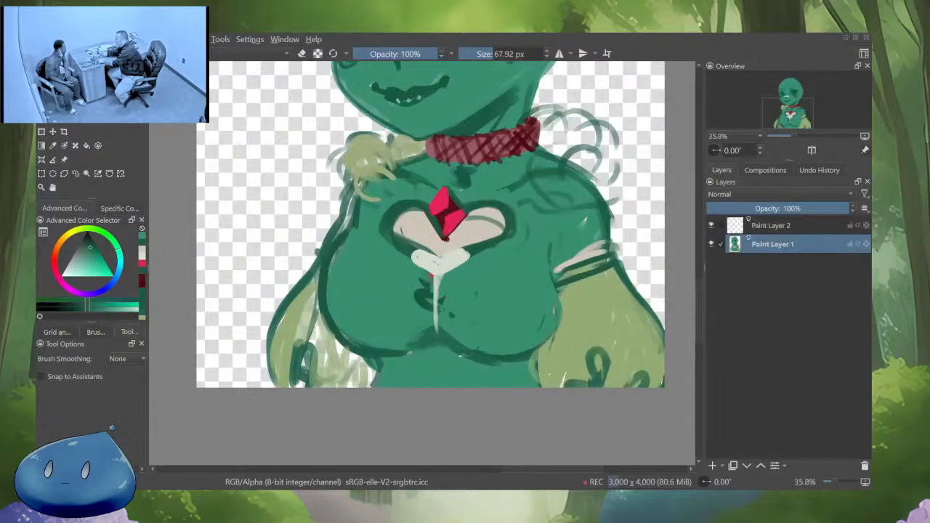
mouse_move(583, 274)
left_mouse_down()
mouse_move(554, 281)
mouse_move(533, 385)
left_mouse_up()
left_click(575, 335, "ctrl")
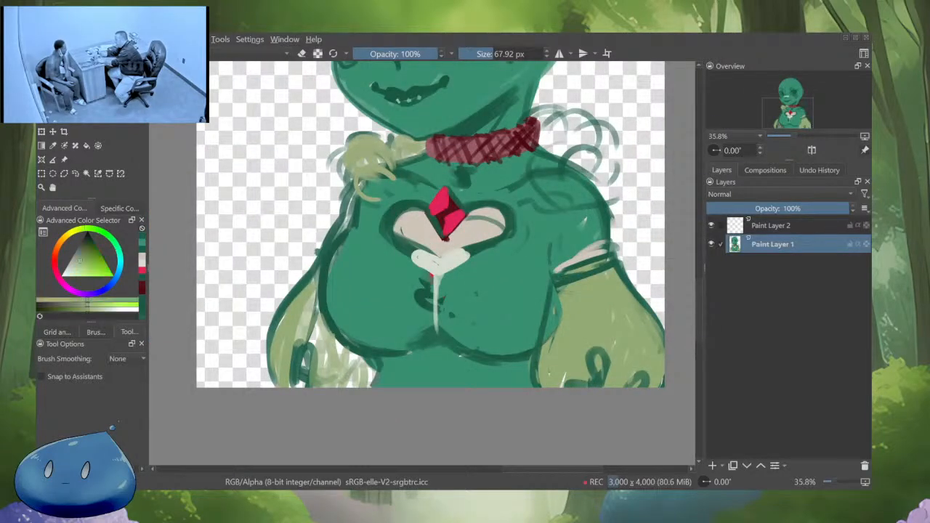
left_click_drag(553, 327, 559, 327, "shift")
mouse_move(559, 307)
left_mouse_down()
mouse_move(545, 361)
mouse_move(554, 290)
mouse_move(539, 369)
left_mouse_up()
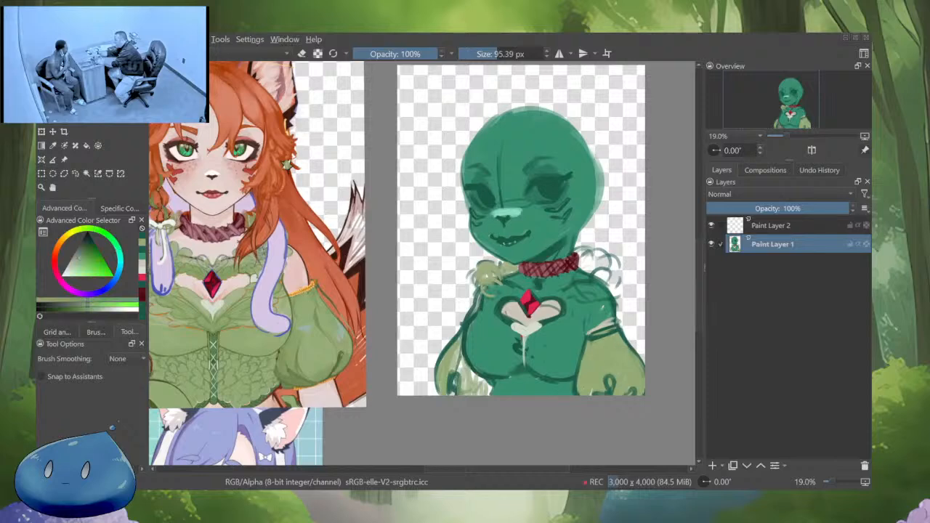
Fill the bare shoulder above the puffed sleeve with beige skin colour and paint a beige strip on the opposite shoulder
mouse_move(587, 321)
left_mouse_down()
mouse_move(585, 336)
mouse_move(607, 292)
mouse_move(612, 322)
mouse_move(591, 316)
mouse_move(602, 297)
mouse_move(592, 292)
mouse_move(596, 311)
mouse_move(613, 310)
mouse_move(609, 327)
mouse_move(593, 332)
mouse_move(590, 322)
left_mouse_up()
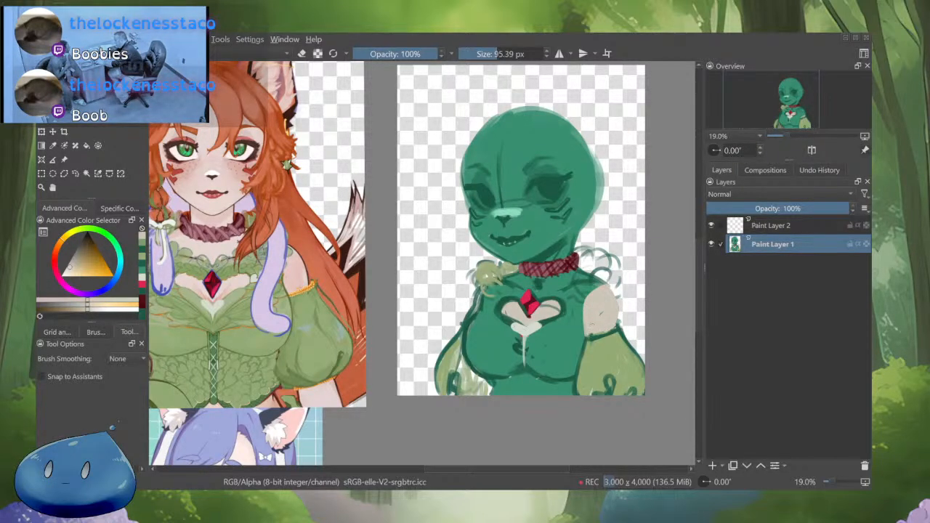
left_click_drag(480, 291, 469, 321)
Outline the beige shoulder and the top of the puffed sleeve in dark green, reducing the brush to 60.33 px
scroll(557, 347, "down", 3)
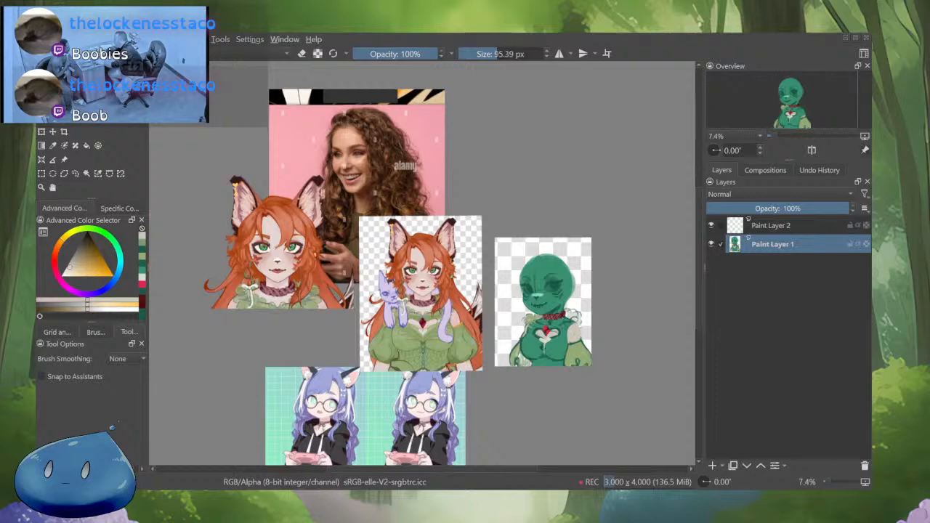
scroll(579, 338, "up", 4)
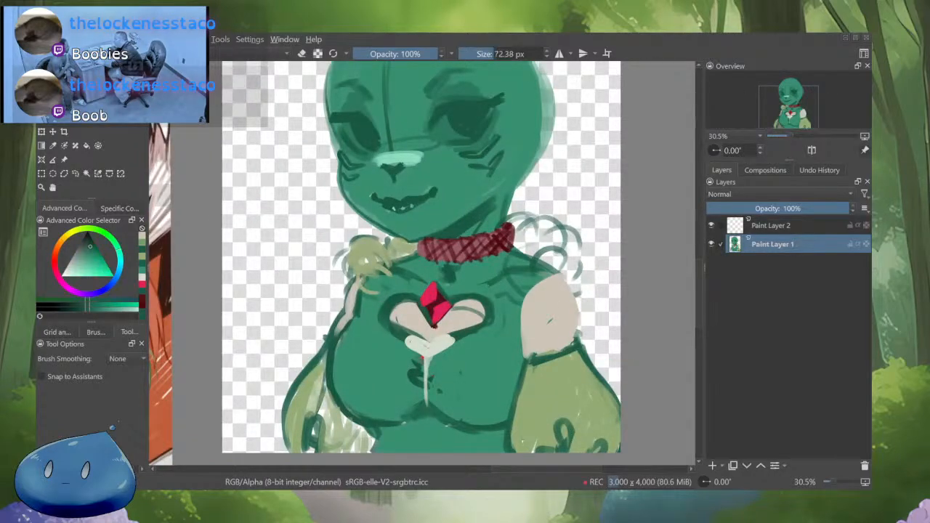
mouse_move(505, 247)
left_mouse_down()
mouse_move(569, 280)
mouse_move(582, 342)
left_mouse_up()
key("[")
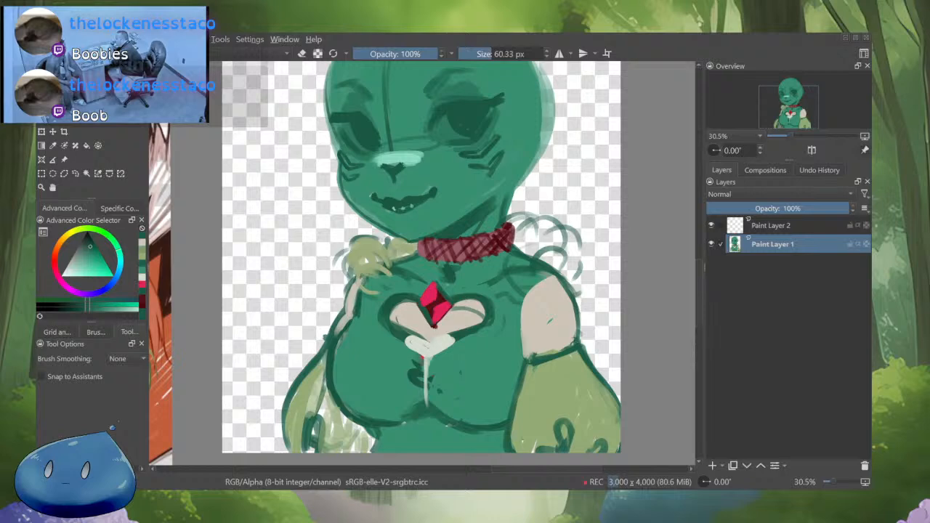
mouse_move(568, 284)
left_mouse_down()
mouse_move(580, 343)
mouse_move(578, 332)
left_mouse_up()
scroll(579, 340, "down", 2)
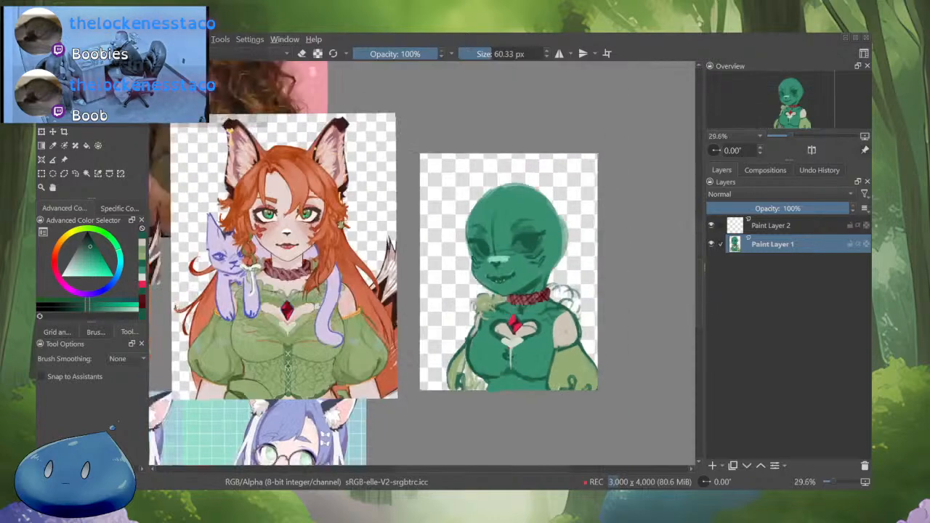
scroll(525, 392, "up", 2)
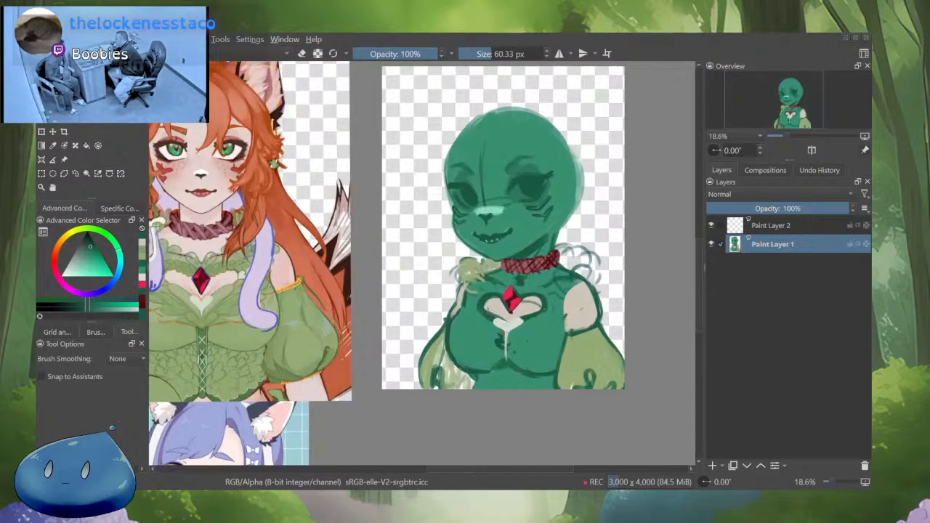
Sketch small dark green ruffle strokes where the collar meets the beige shoulder with a 53.89 px brush, checking the drawing mirrored
left_click_drag(503, 227, 519, 227)
key("[")
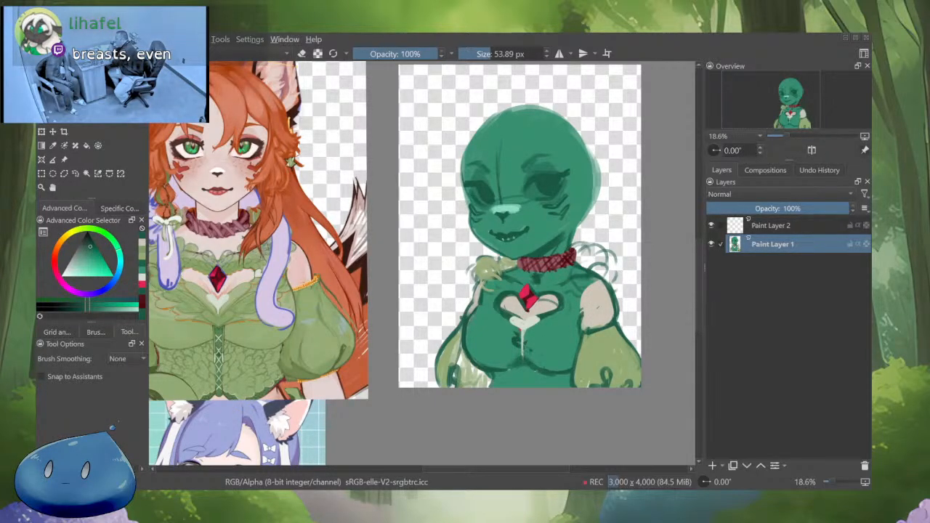
left_click_drag(519, 226, 545, 231)
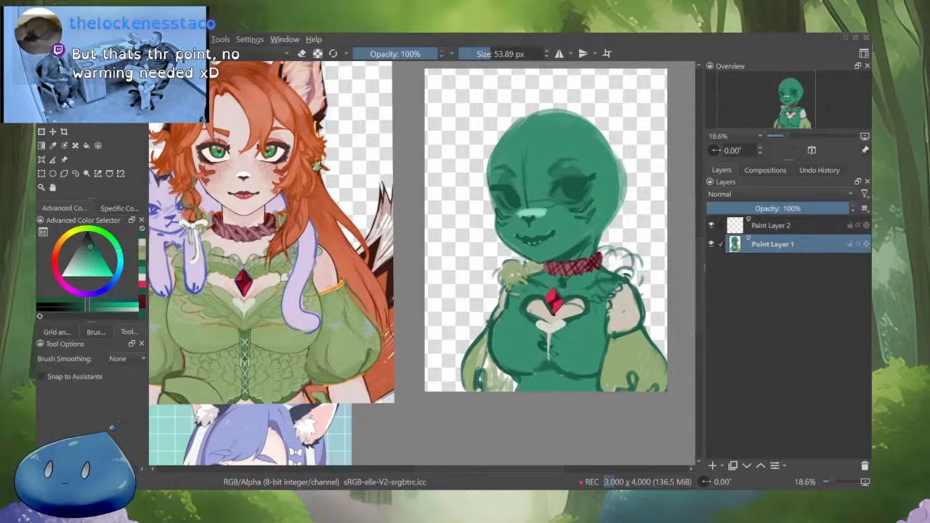
key("m")
key("m")
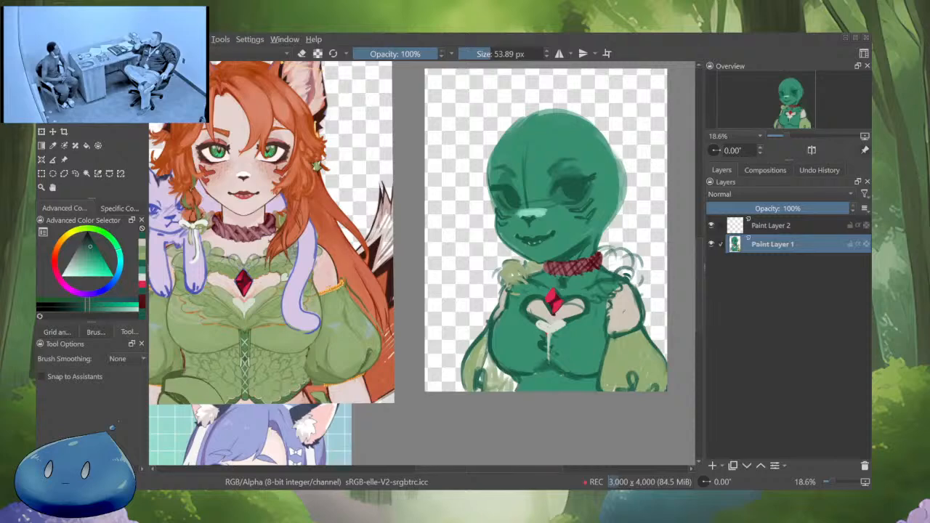
Touch up the shoulder with sampled beige, and fill the collar ruffle above it with sampled olive green using a 69.45 px brush
left_click_drag(553, 291, 564, 290)
left_click(634, 309, "ctrl")
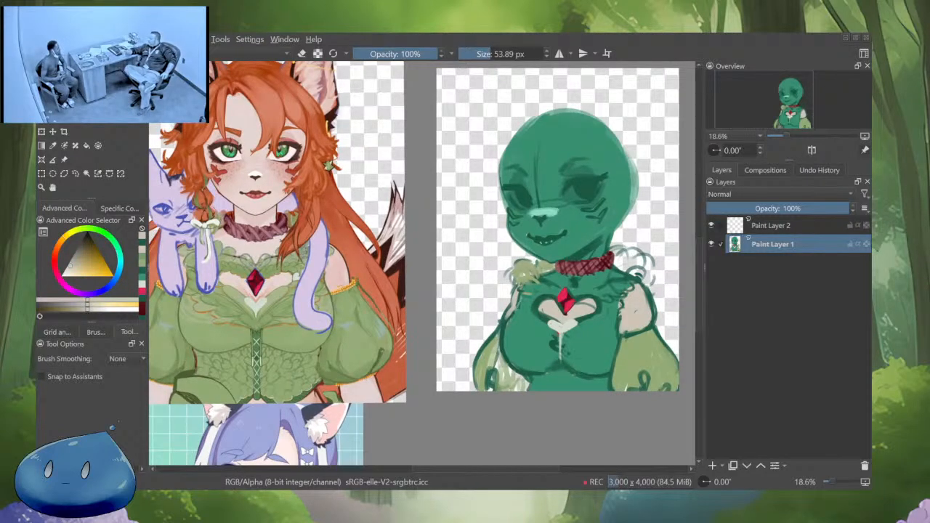
left_click_drag(622, 300, 623, 318)
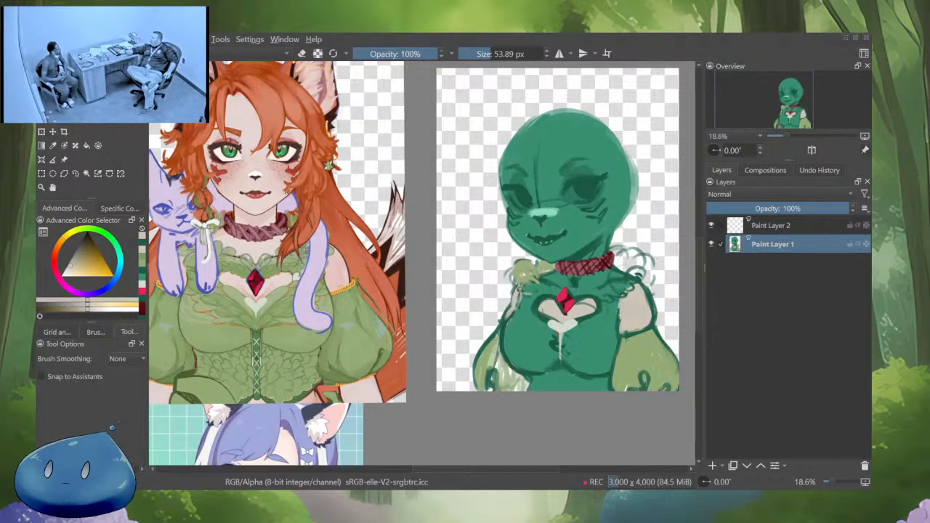
left_click(530, 271, "ctrl")
mouse_move(619, 257)
left_mouse_down("shift")
mouse_move(643, 273)
mouse_move(618, 278)
mouse_move(629, 284)
mouse_move(617, 296)
left_mouse_up("shift")
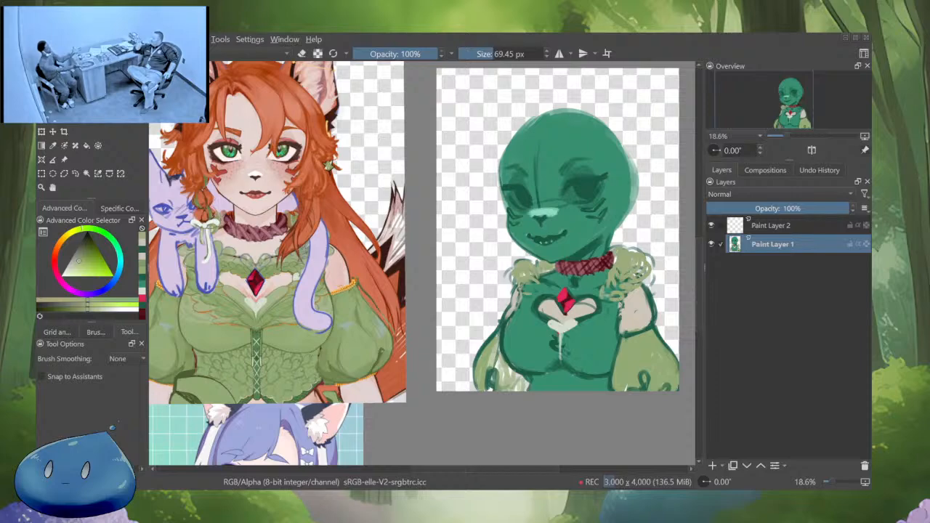
Streak sampled beige across the chest below the choker, and touch up the opposite collar ruffle with sampled green
left_click(636, 309, "ctrl")
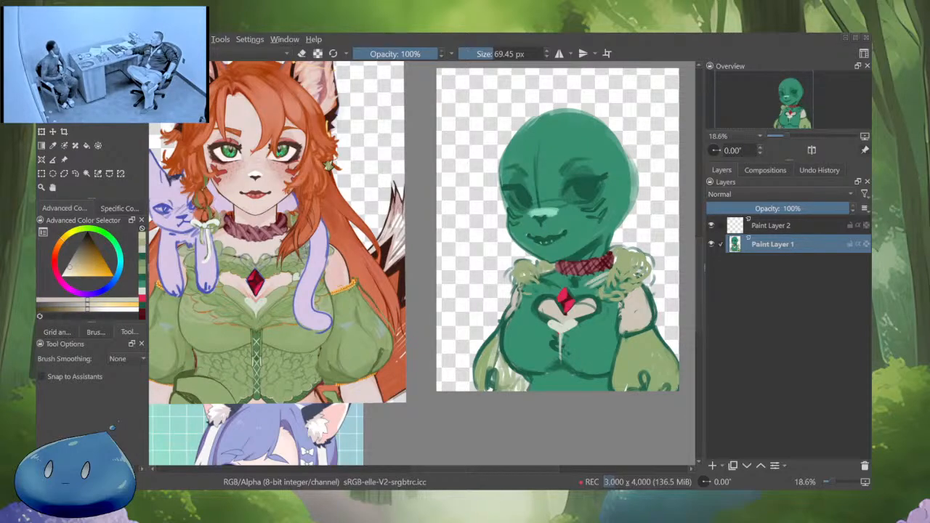
scroll(614, 305, "down", 3)
scroll(616, 305, "up", 3)
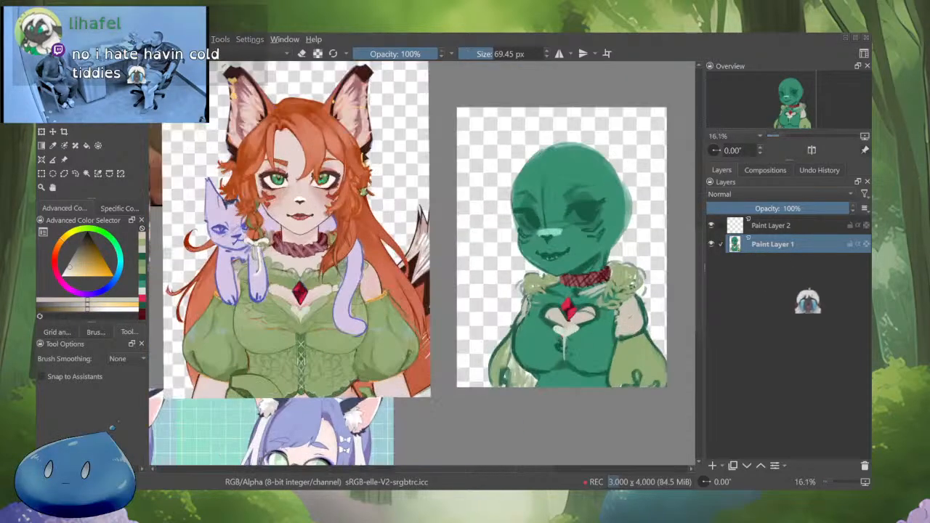
scroll(610, 328, "down", 2)
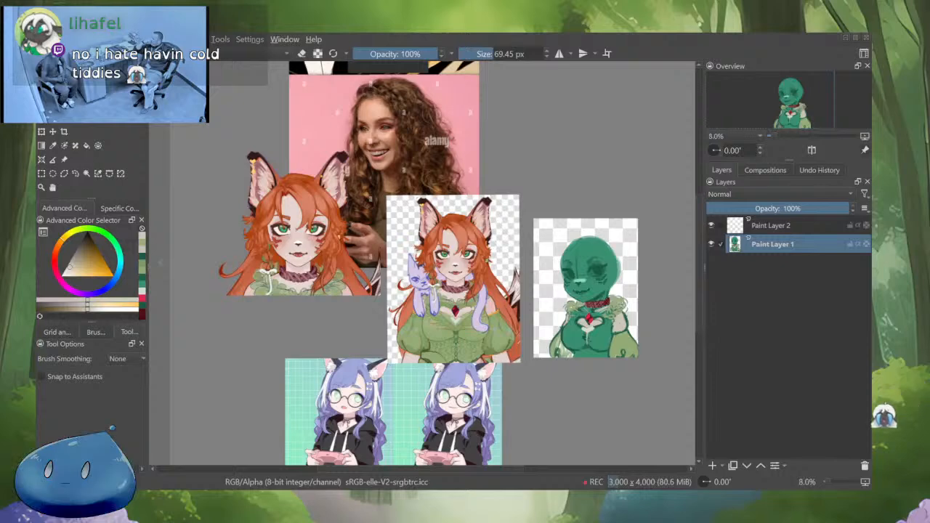
scroll(602, 318, "up", 2)
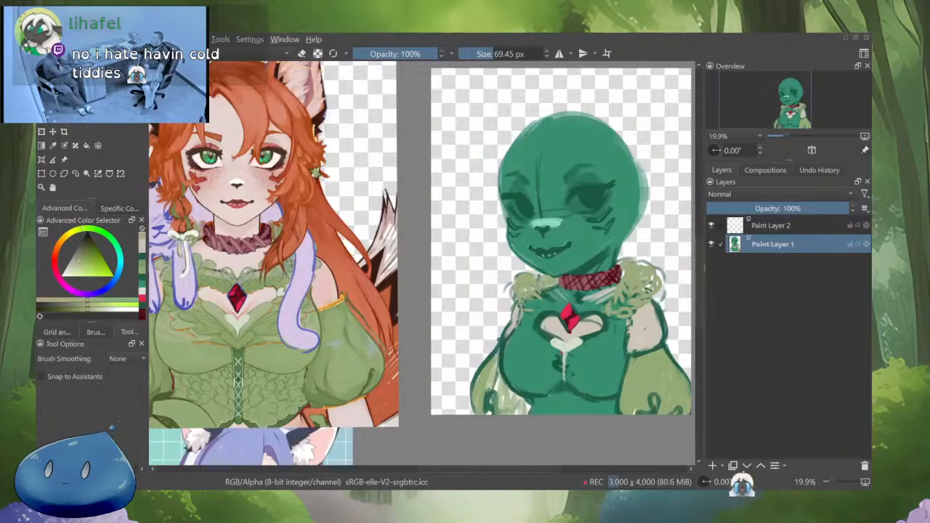
left_click(541, 300, "ctrl")
left_click_drag(517, 285, 512, 296)
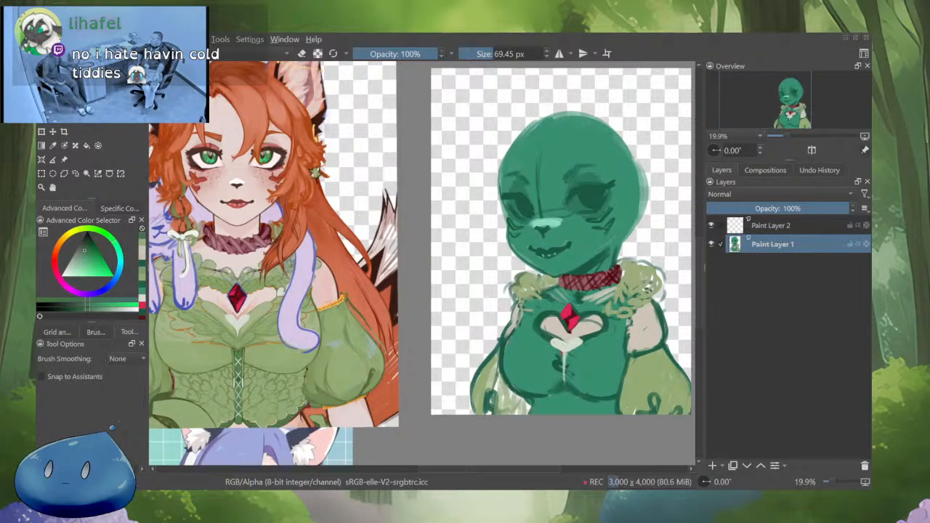
Set the brush to 52.70 px and dab sampled dark green onto the narrower corner of the mouth
scroll(551, 320, "down", 3)
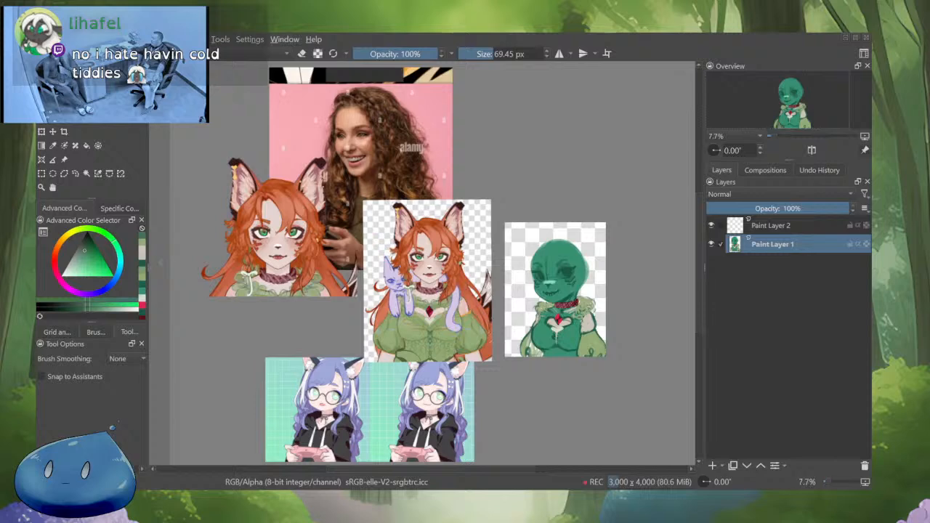
scroll(570, 300, "up", 4)
left_click(570, 300, "ctrl")
left_click_drag(519, 309, 558, 348, "shift")
left_click(558, 338, "ctrl")
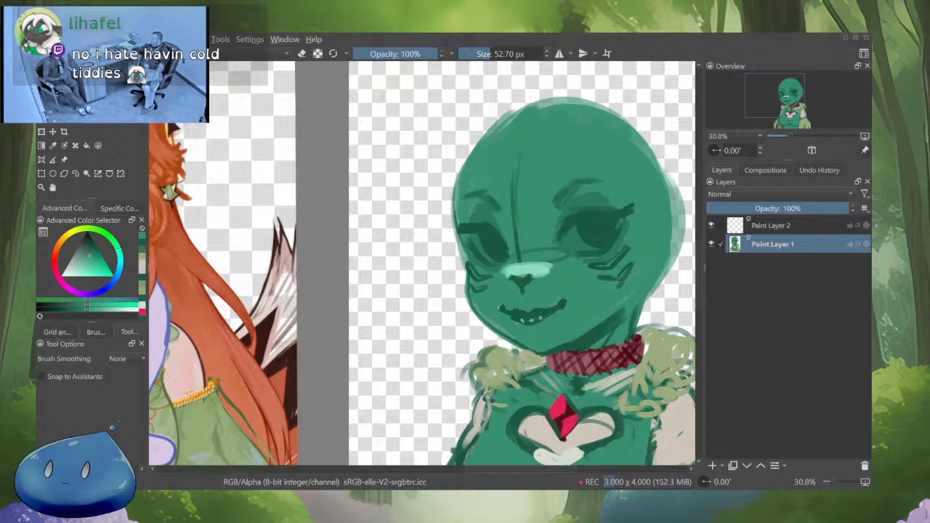
mouse_move(543, 290)
left_mouse_down("ctrl")
mouse_move(542, 335)
mouse_move(543, 276)
left_mouse_up("ctrl")
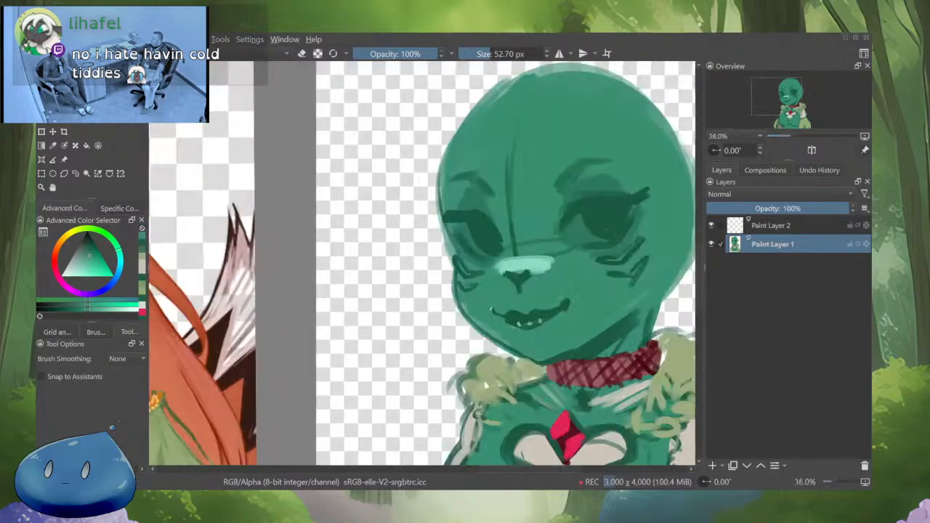
left_click(506, 316, "ctrl")
left_click(505, 316)
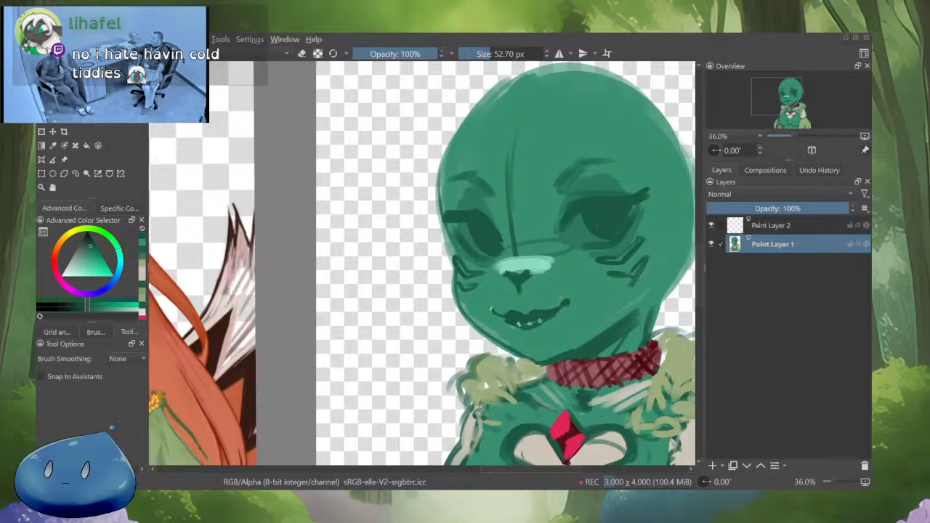
Retouch the mouth beside the teeth with dabs of sampled pale and dark green, reducing the brush to 25.03 px
left_click(545, 266, "ctrl")
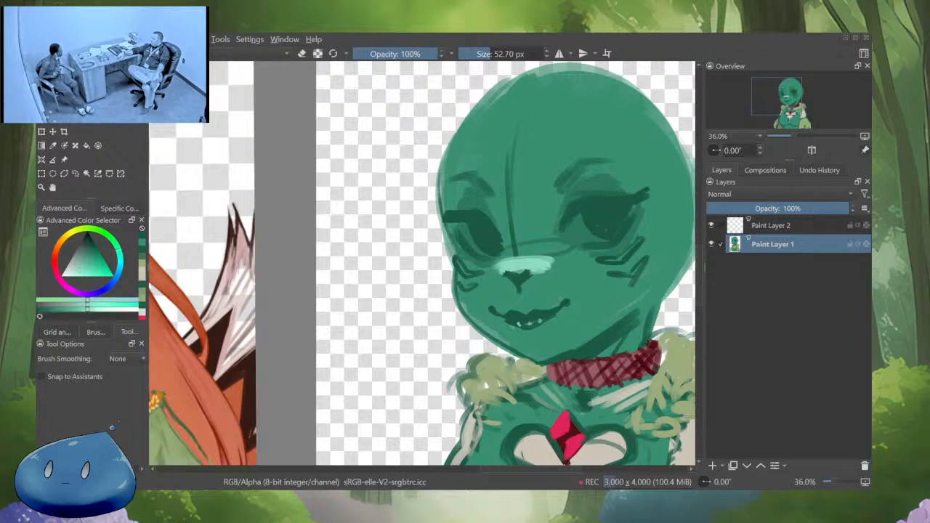
left_click_drag(480, 247, 480, 225, "ctrl")
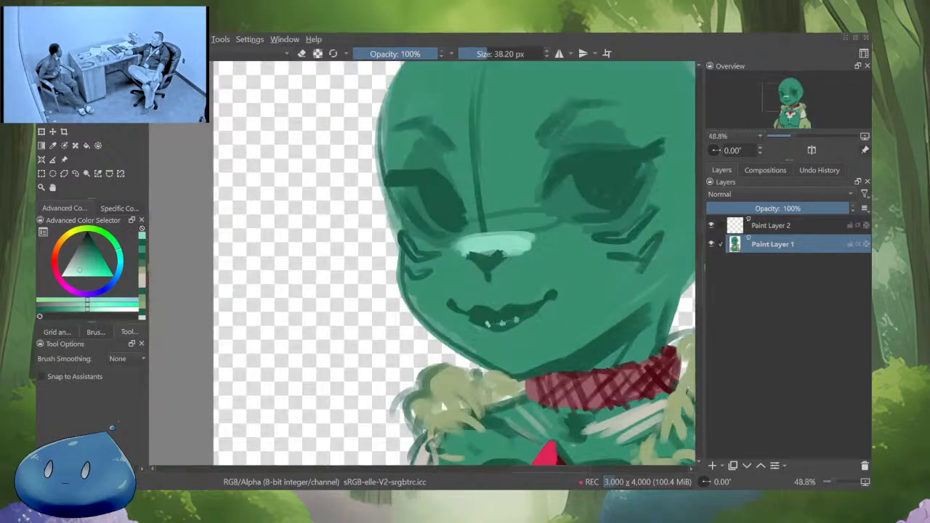
key("[")
left_click(528, 313)
left_click(521, 313, "ctrl")
left_click(528, 311)
left_click_drag(531, 314, 531, 371, "ctrl")
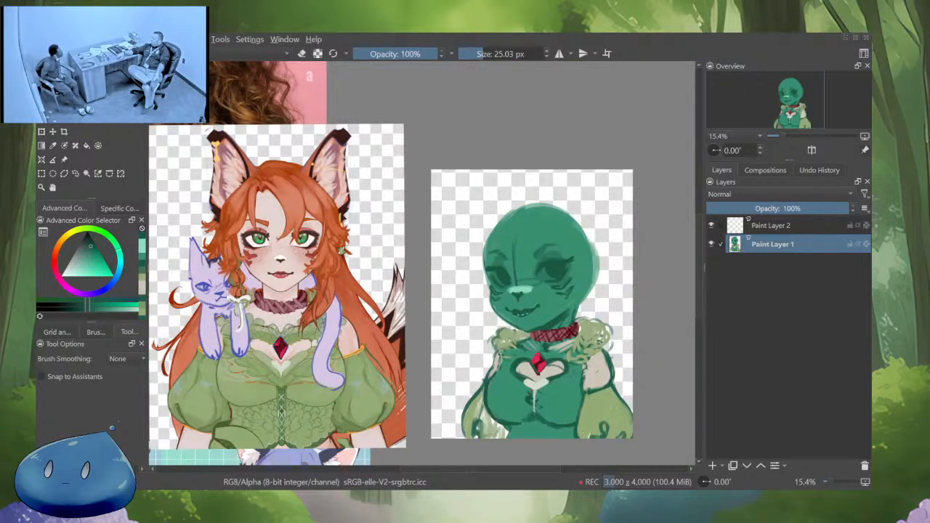
Reshape the lips around the teeth with small strokes of dark green and face green sampled from the mouth area
left_click_drag(527, 322, 527, 266, "ctrl")
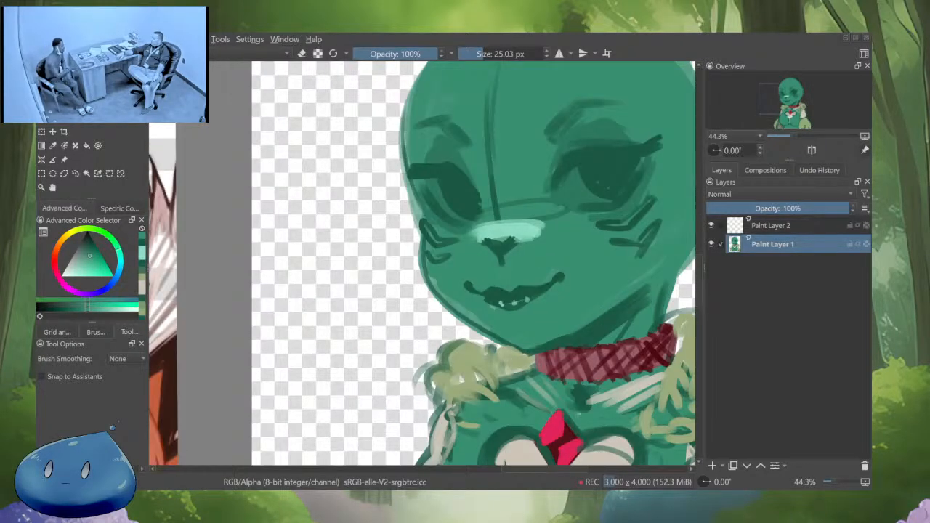
left_click_drag(529, 311, 529, 354, "ctrl")
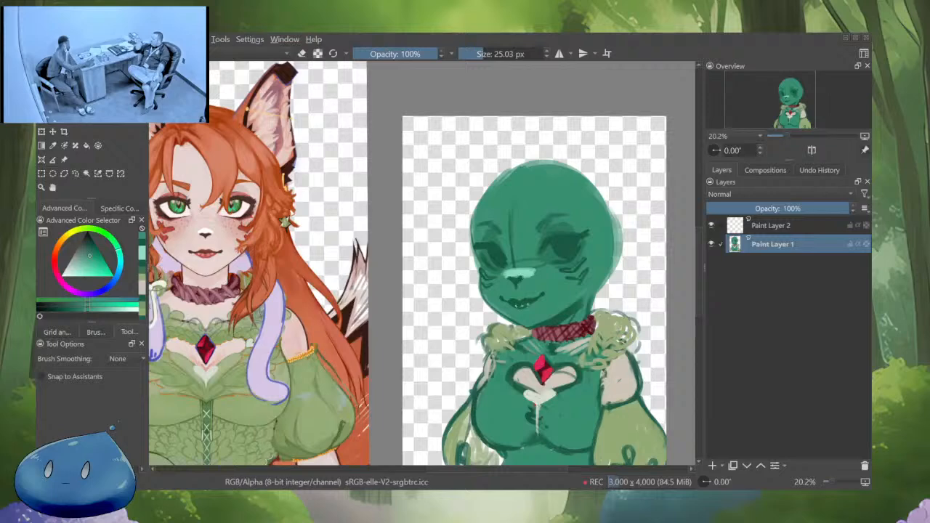
left_click_drag(513, 309, 503, 291, "ctrl")
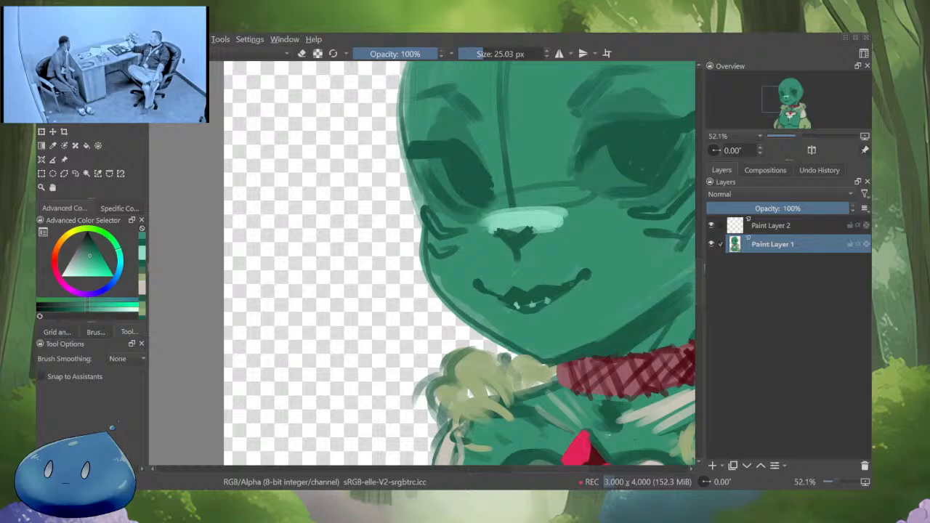
left_click(538, 291, "ctrl")
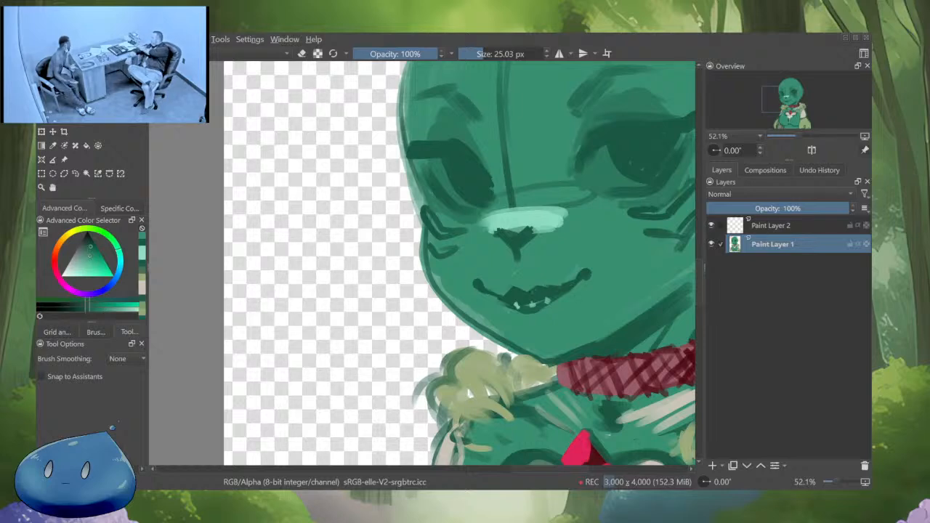
mouse_move(537, 286)
left_mouse_down()
mouse_move(563, 282)
mouse_move(564, 297)
mouse_move(526, 316)
mouse_move(538, 312)
left_mouse_up()
left_click(557, 301, "ctrl")
left_click(544, 310)
left_click(560, 308, "ctrl")
left_click(553, 311)
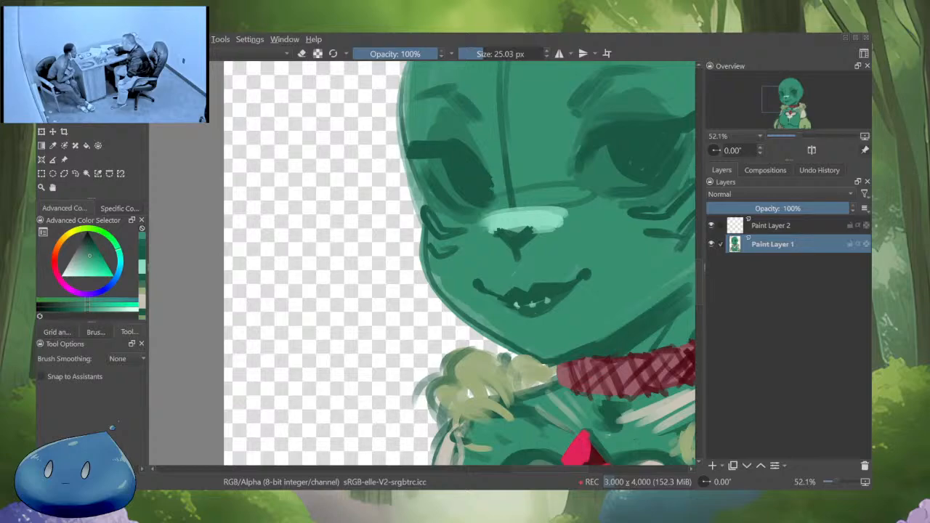
Refine the mouth's outer corner with a dark green dab and trim its rounded end with sampled face green
scroll(629, 274, "down", 5)
scroll(630, 283, "up", 2)
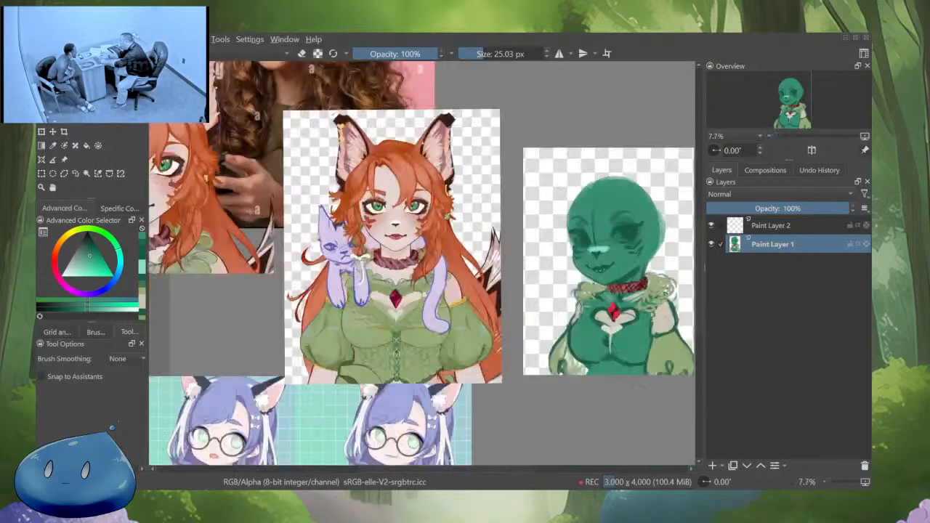
scroll(615, 265, "up", 4)
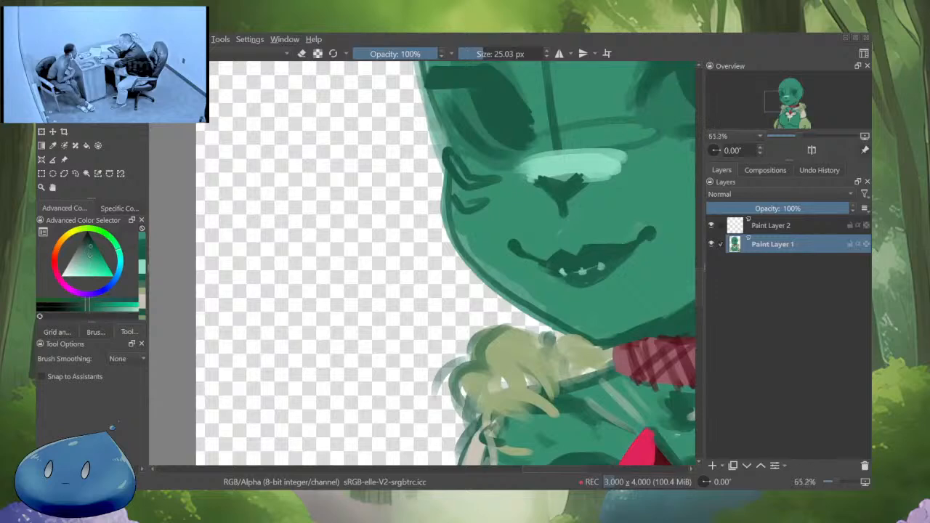
left_click(520, 253)
left_click(509, 255, "ctrl")
left_click_drag(509, 241, 516, 250)
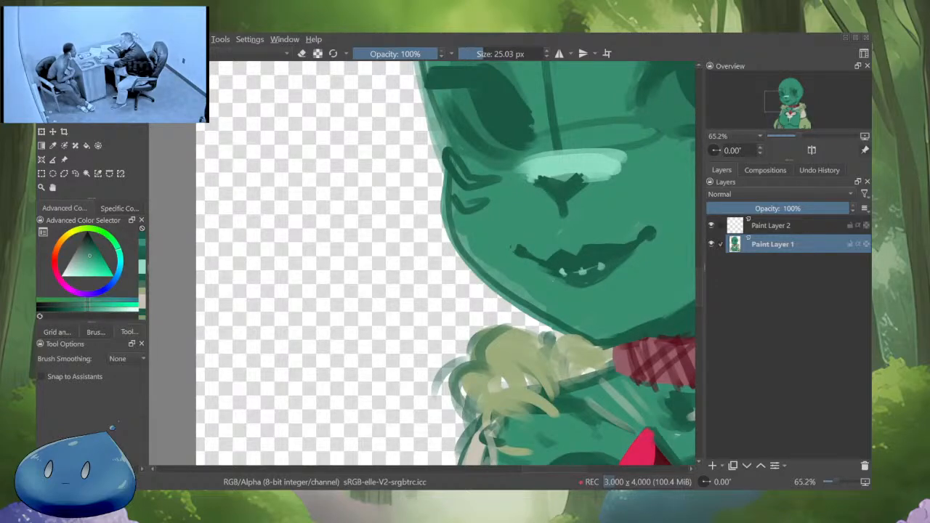
Remove the stray dark fleck beside the mouth's narrower corner with face green and check the mouth against the reference
left_click(513, 248)
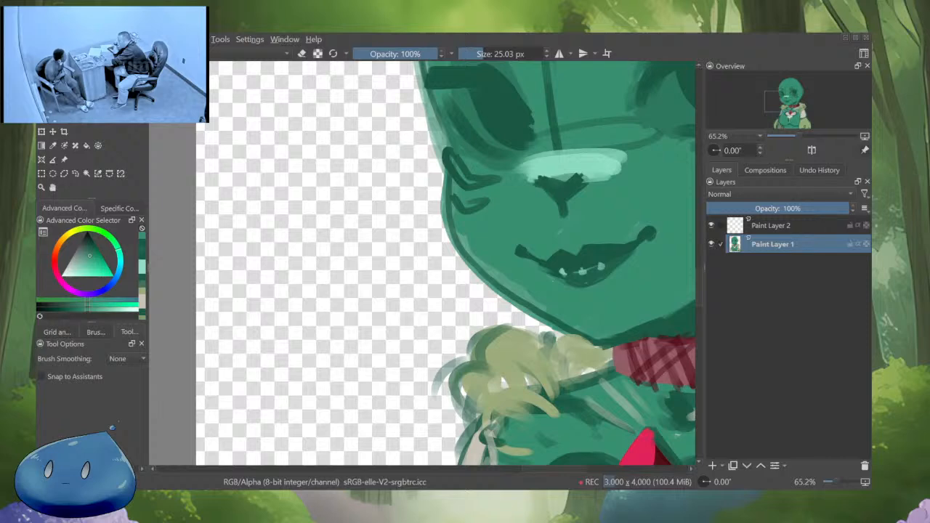
scroll(561, 269, "down", 4)
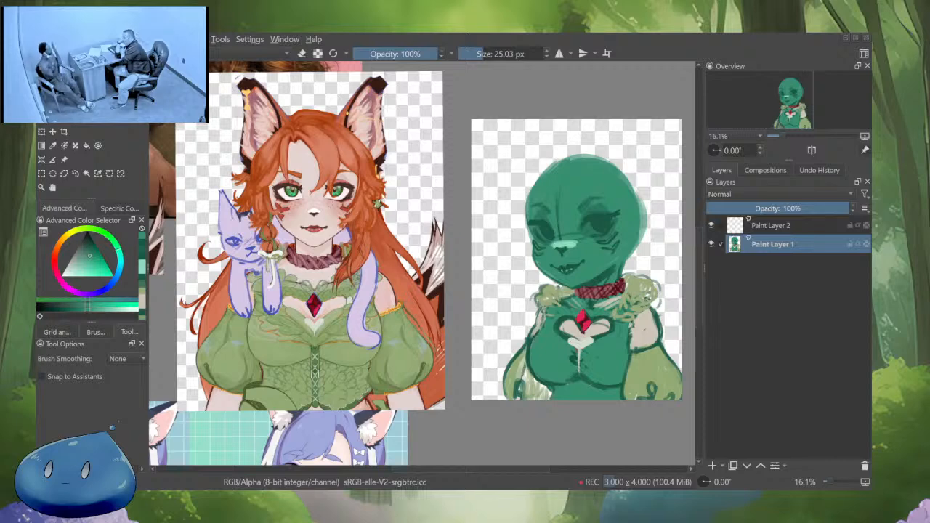
scroll(572, 250, "up", 4)
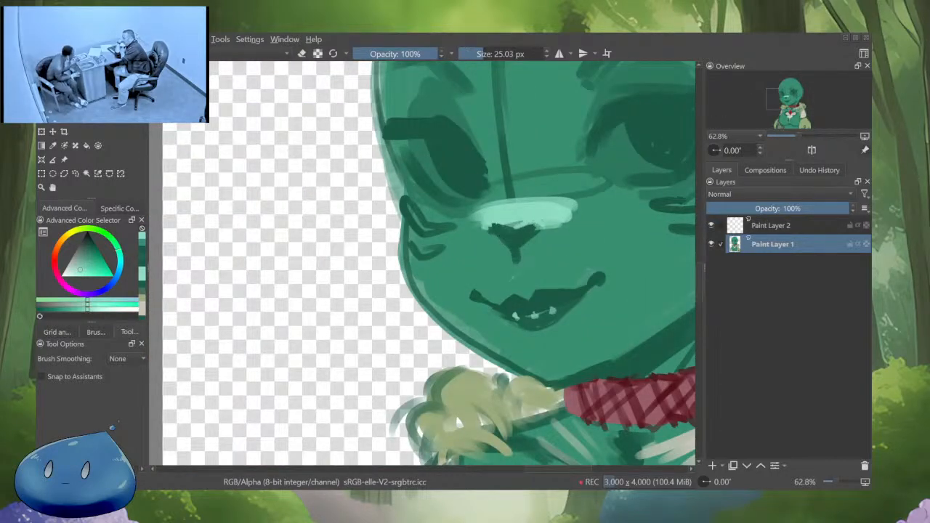
Reshape the nose into rounded lobes with sampled dark green and clean up its edges with sampled mint and face green
mouse_move(503, 223)
left_mouse_down()
mouse_move(490, 237)
mouse_move(535, 225)
mouse_move(542, 234)
left_mouse_up()
left_click(509, 234, "ctrl")
left_click(549, 217, "ctrl")
scroll(550, 219, "down", 3)
scroll(537, 232, "up", 3)
left_click(548, 231, "ctrl")
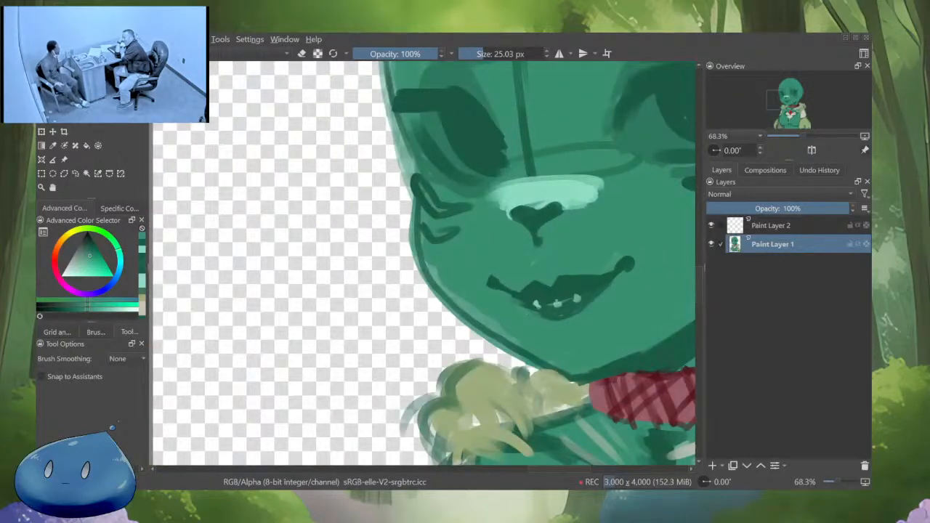
left_click(538, 232, "ctrl")
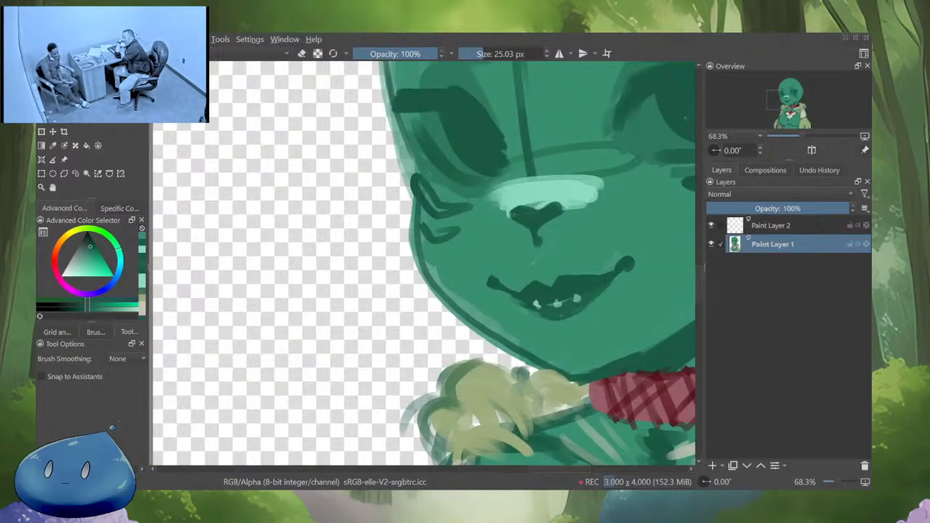
Touch up the nose's outer lobe and extend its stem downward into a thin dark green point
left_click(512, 216)
left_click(536, 232, "ctrl")
left_click_drag(529, 228, 517, 223)
key("ctrl+z")
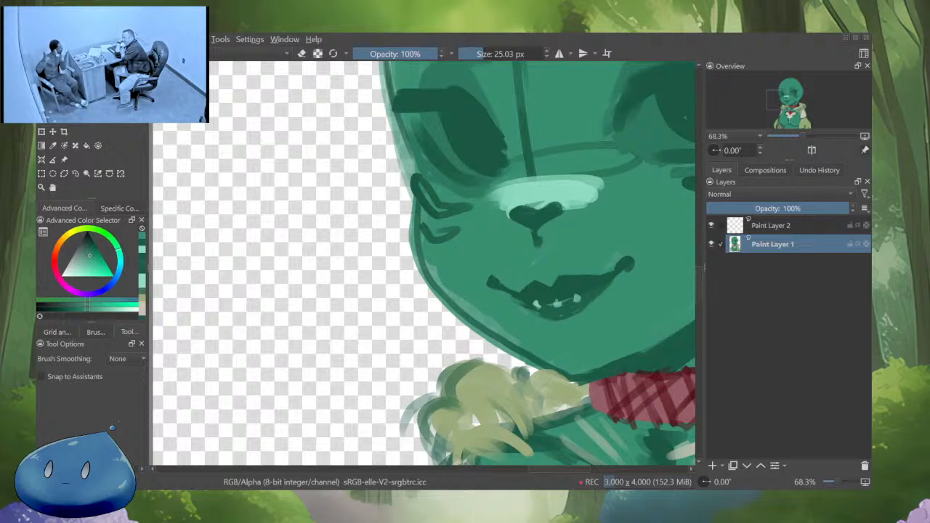
left_click(538, 228, "ctrl")
left_click_drag(537, 231, 541, 253)
left_click(546, 247, "ctrl")
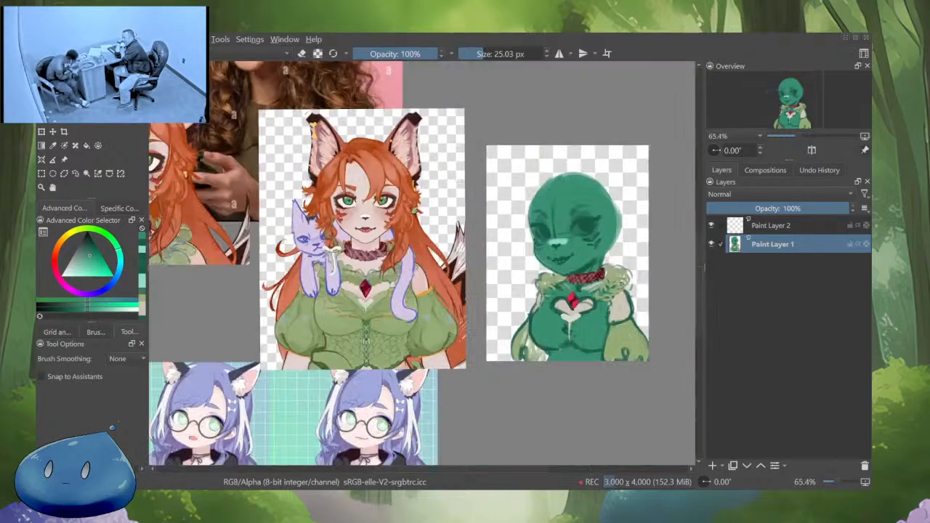
Cut the nose's top edge into a shallow V with pale mint, comparing the face with the reference artwork
scroll(564, 246, "down", 5)
scroll(564, 246, "up", 6)
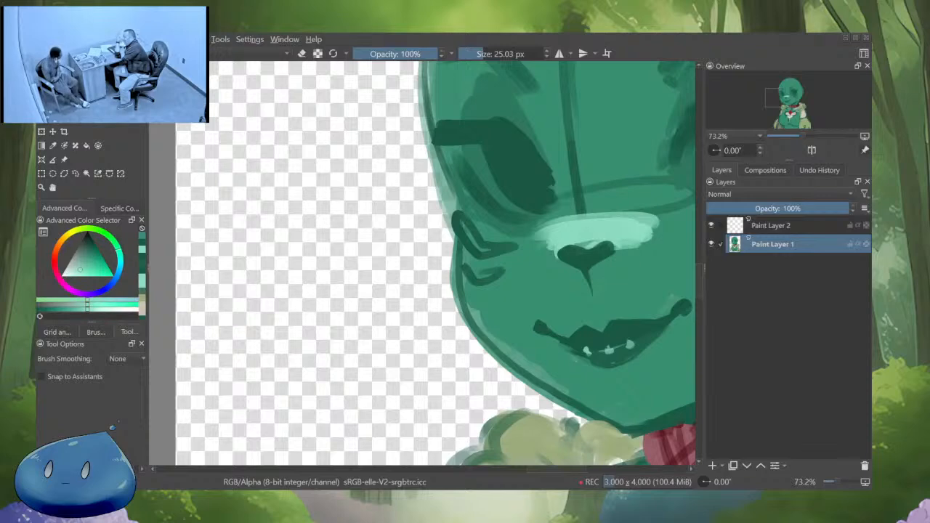
scroll(581, 244, "down", 6)
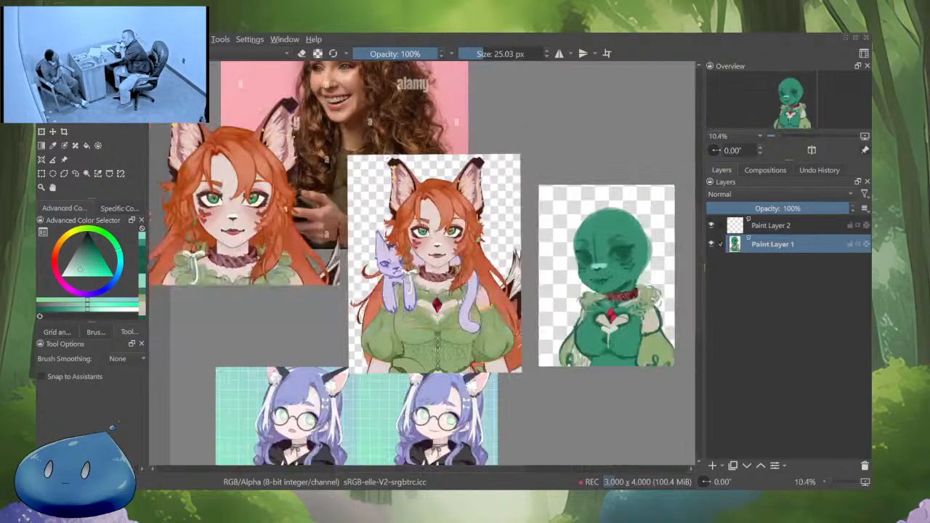
scroll(581, 245, "up", 5)
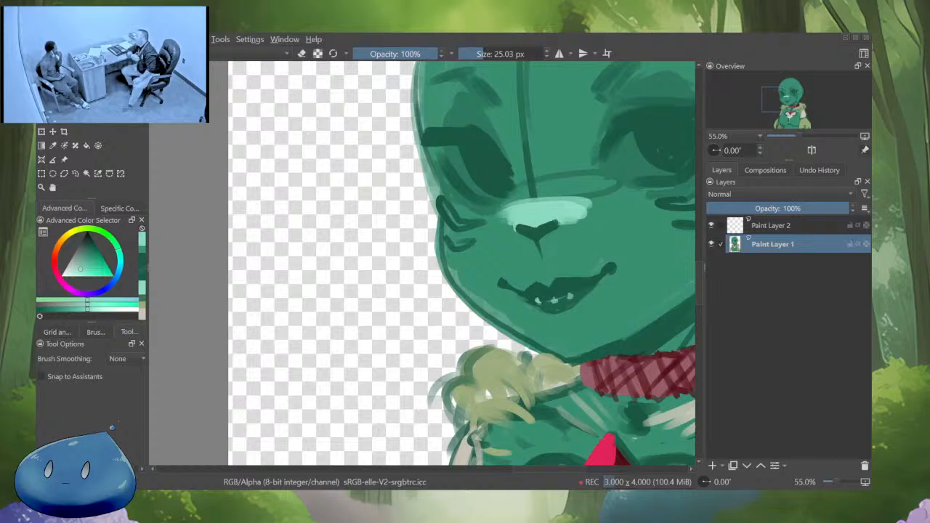
scroll(517, 254, "down", 6)
scroll(519, 264, "up", 2)
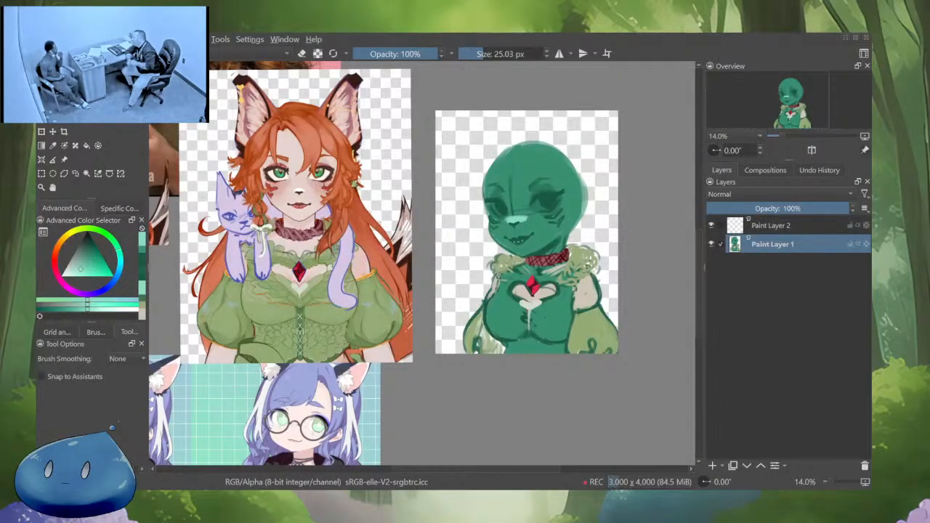
left_click_drag(587, 265, 603, 278)
scroll(532, 240, "up", 5)
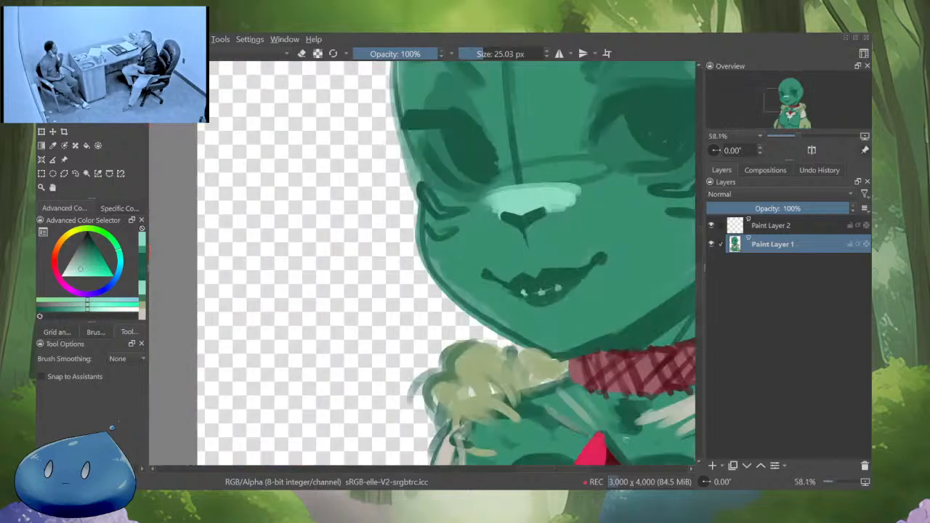
Select the dark nose shape with a freehand outline and transform it slightly lower on the face
key("l")
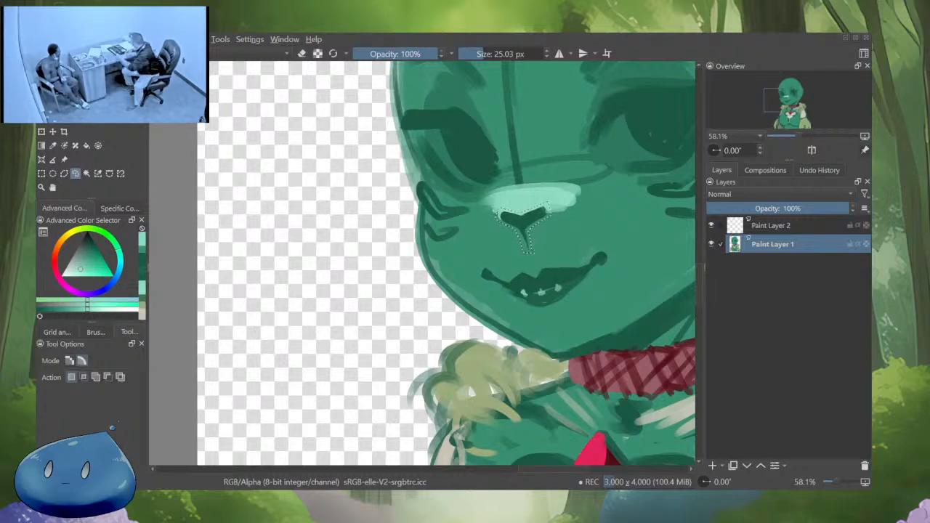
key("ctrl+t")
key("Return")
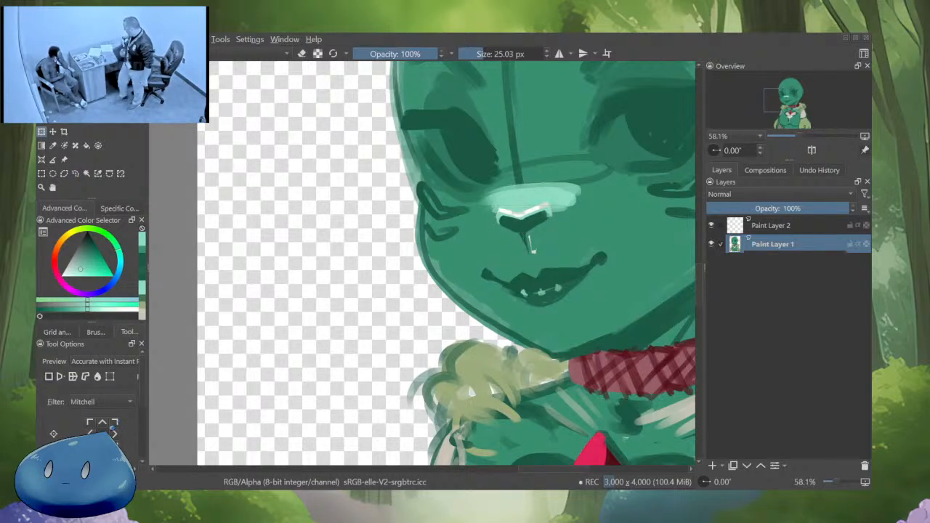
key("ctrl+t")
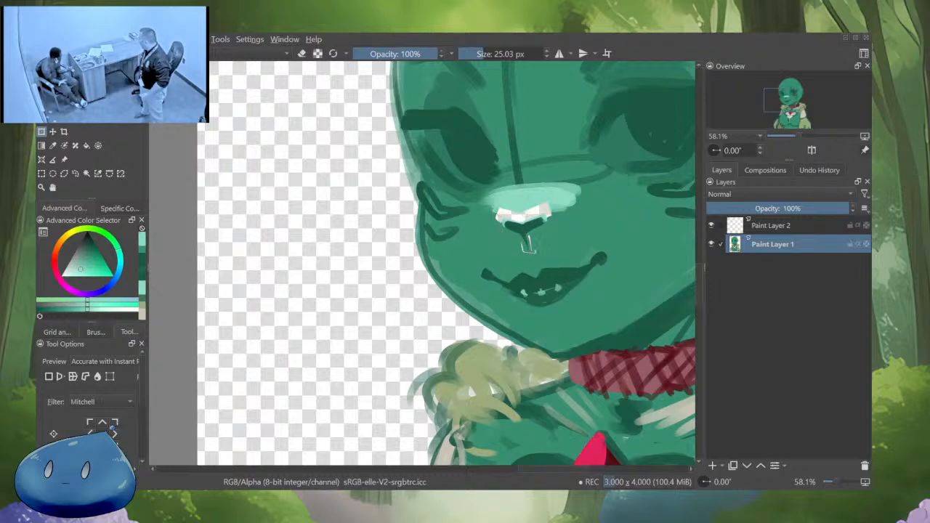
key("Return")
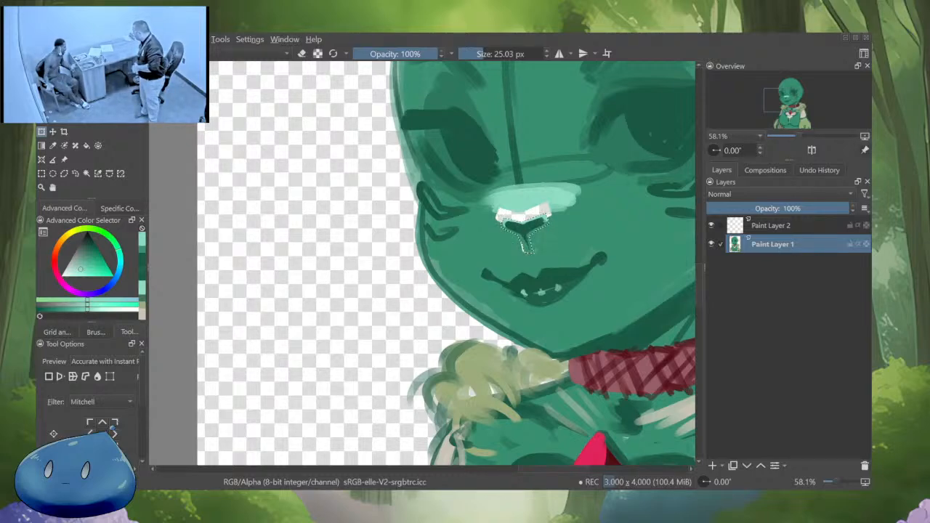
Set the brush to 42.15 px and cover the gaps beside and below the moved nose with sampled face green
key("b")
left_click(553, 192, "ctrl")
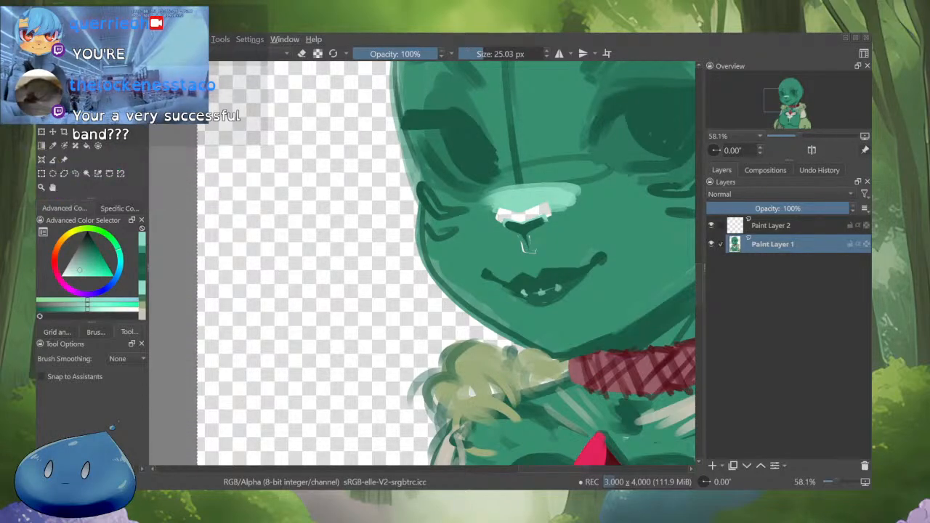
left_click_drag(562, 234, 554, 291)
scroll(554, 291, "up", 3)
left_click(552, 277, "ctrl")
left_click_drag(490, 306, 509, 305)
mouse_move(503, 295)
left_mouse_down()
mouse_move(510, 320)
mouse_move(496, 319)
left_mouse_up()
left_click_drag(508, 267, 501, 268)
mouse_move(492, 268)
left_mouse_down()
mouse_move(535, 251)
mouse_move(454, 266)
mouse_move(461, 276)
left_mouse_up()
Fill the transparent gap above the nose with sampled mint and compare the result with the reference
left_click(518, 247, "ctrl")
left_click_drag(550, 250, 528, 260)
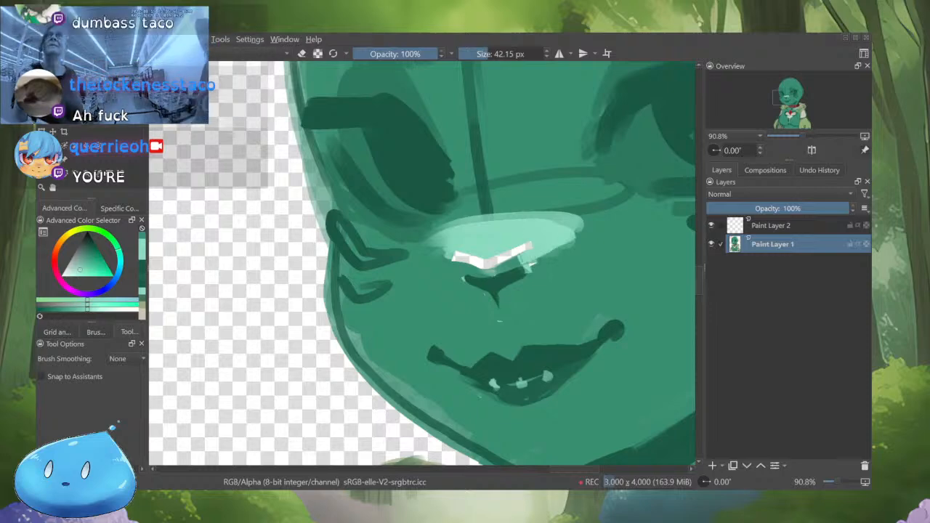
mouse_move(456, 256)
left_mouse_down()
mouse_move(465, 271)
mouse_move(526, 247)
left_mouse_up()
left_click_drag(519, 255, 482, 266)
scroll(520, 249, "down", 6)
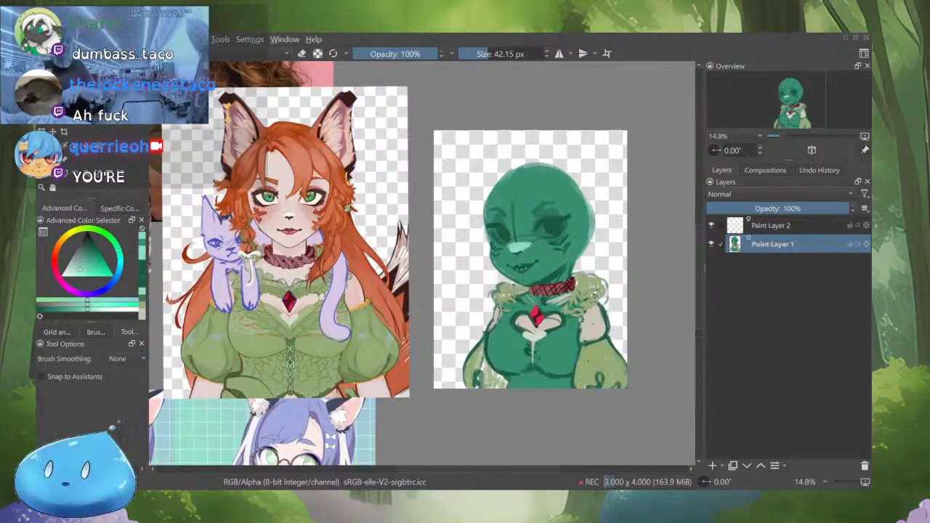
left_click_drag(589, 307, 651, 318)
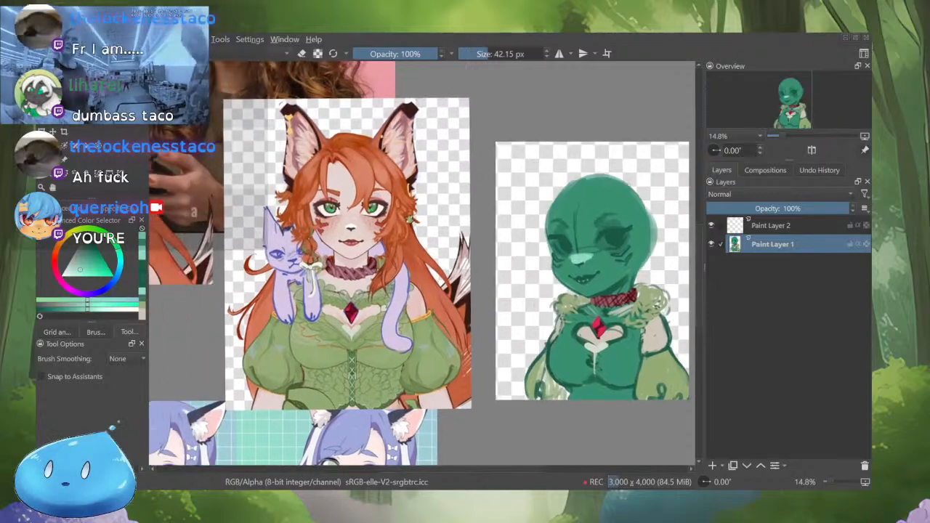
scroll(651, 318, "up", 2)
scroll(651, 318, "down", 3)
scroll(611, 269, "up", 6)
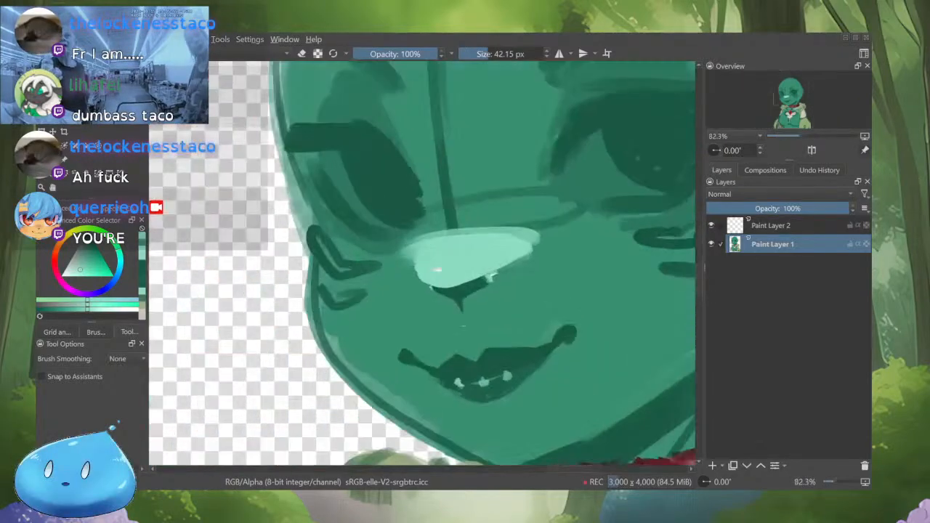
Set the brush to 16.04 px and redraw the nose's corners and stem in dark green, trimming its edge with sampled mint
left_click(466, 289, "ctrl")
mouse_move(474, 283)
left_mouse_down()
mouse_move(462, 284)
mouse_move(487, 275)
mouse_move(429, 282)
mouse_move(434, 291)
left_mouse_up()
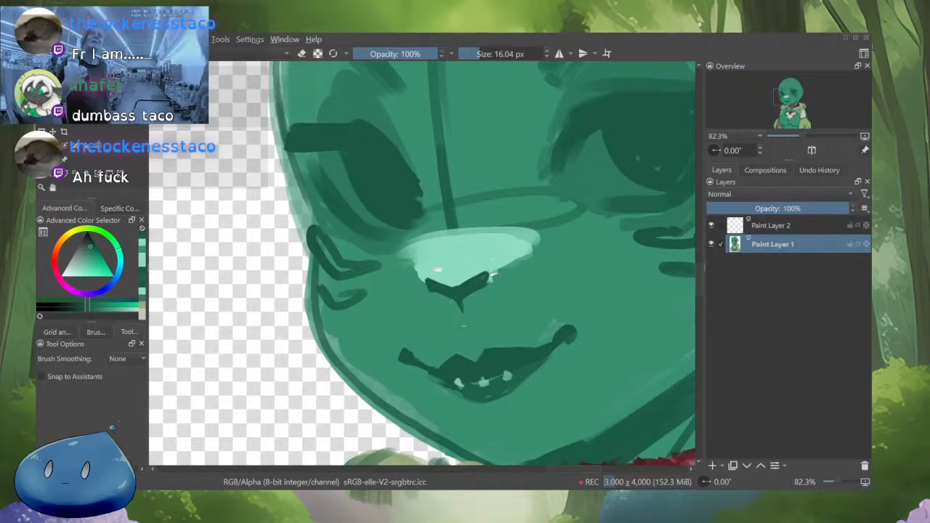
left_click(493, 276, "ctrl")
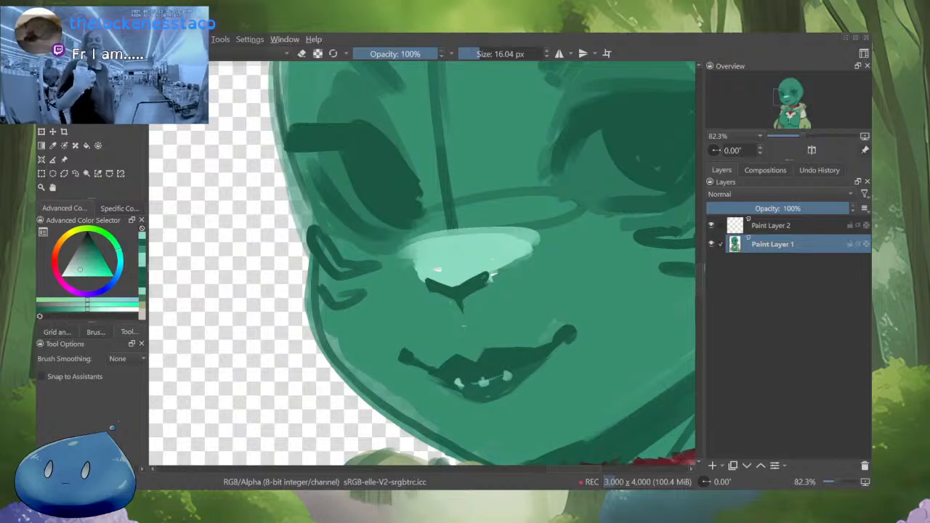
mouse_move(508, 305)
left_mouse_down()
mouse_move(550, 338)
mouse_move(504, 354)
left_mouse_up()
left_click(549, 339, "ctrl")
left_click(500, 328, "ctrl")
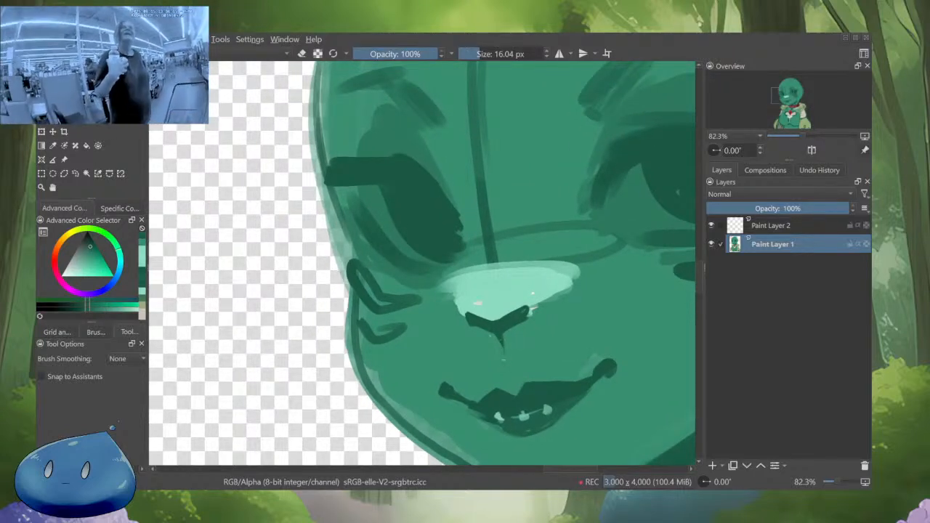
Trim both rounded mouth corners into thin points with sampled face green, checking the smile against the reference
left_click(503, 359, "ctrl")
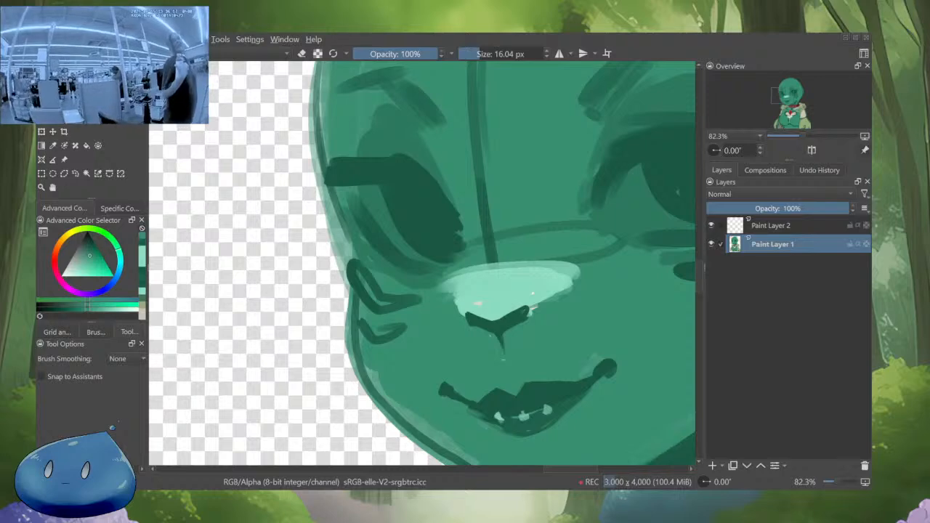
scroll(443, 389, "down", 5)
scroll(445, 342, "up", 4)
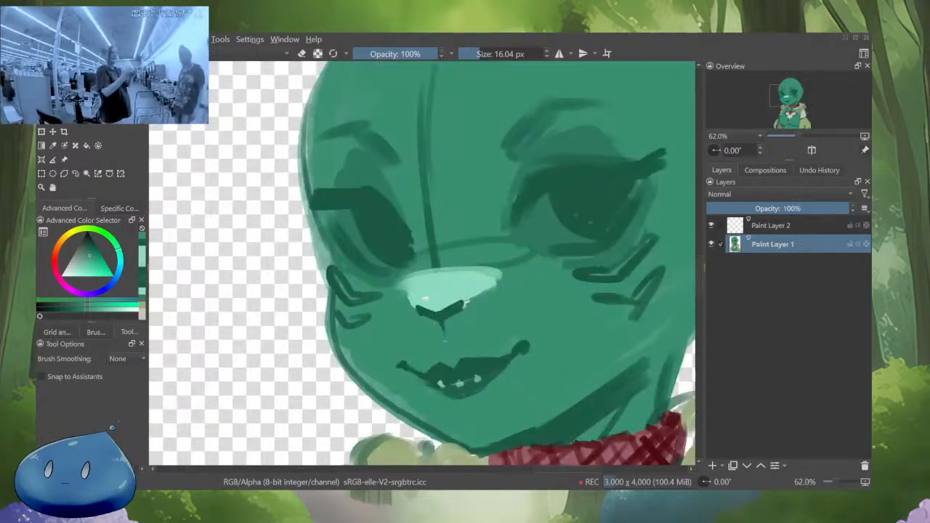
left_click_drag(529, 350, 525, 348)
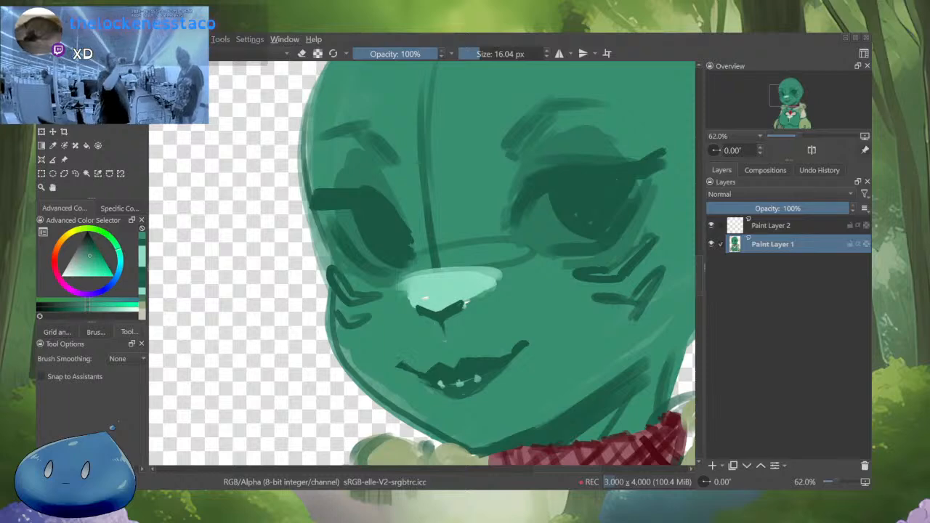
scroll(545, 305, "down", 4)
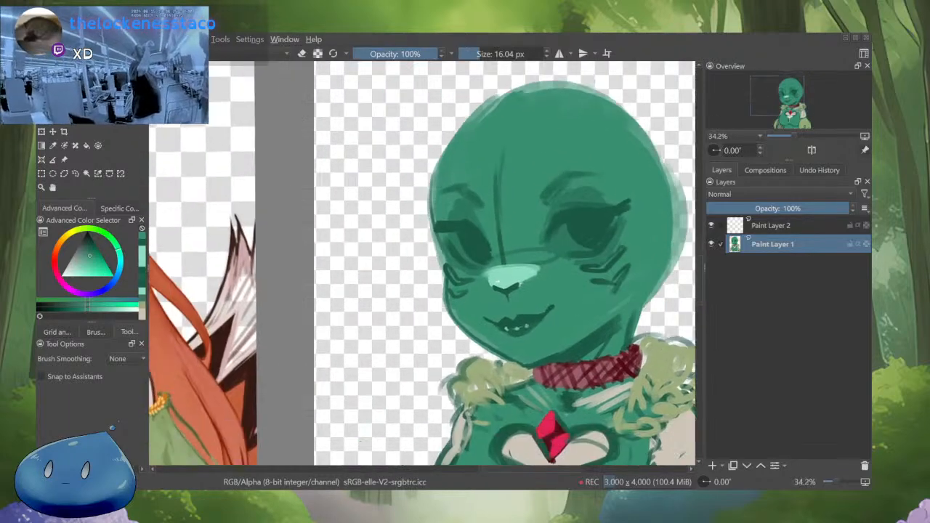
scroll(545, 305, "up", 5)
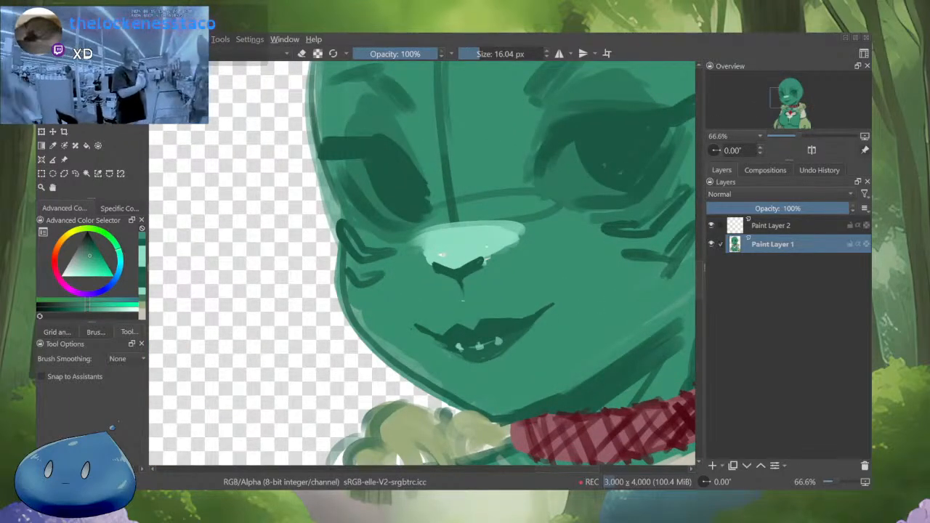
scroll(545, 305, "down", 5)
scroll(549, 291, "up", 5)
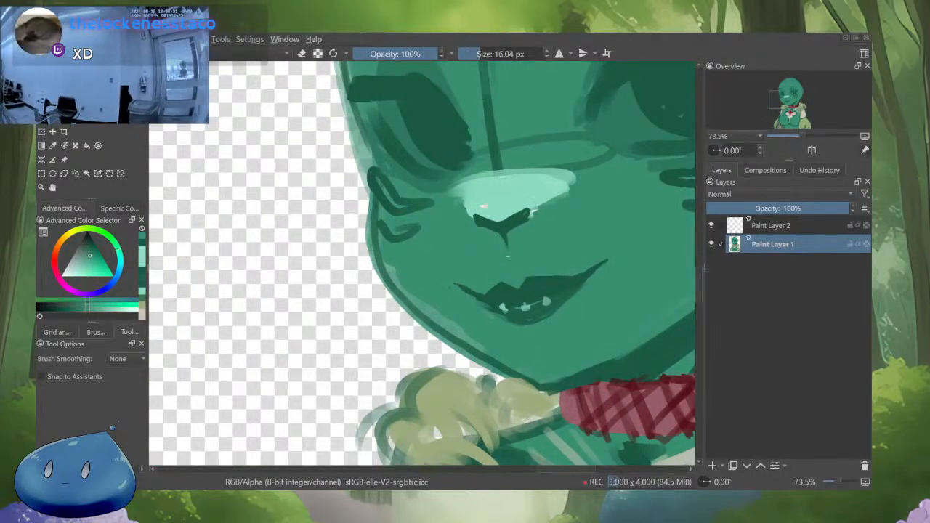
scroll(548, 291, "down", 5)
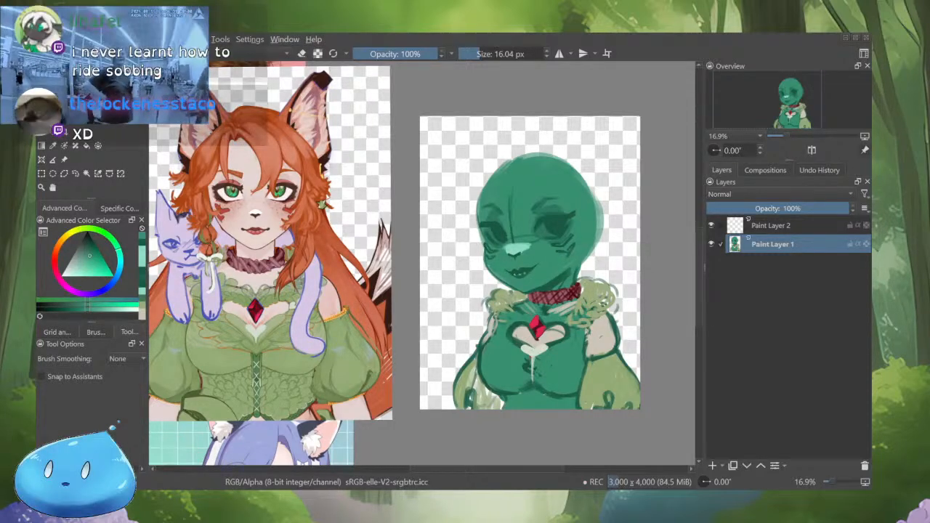
Add a new paint layer directly above the green character painting
key("Insert")
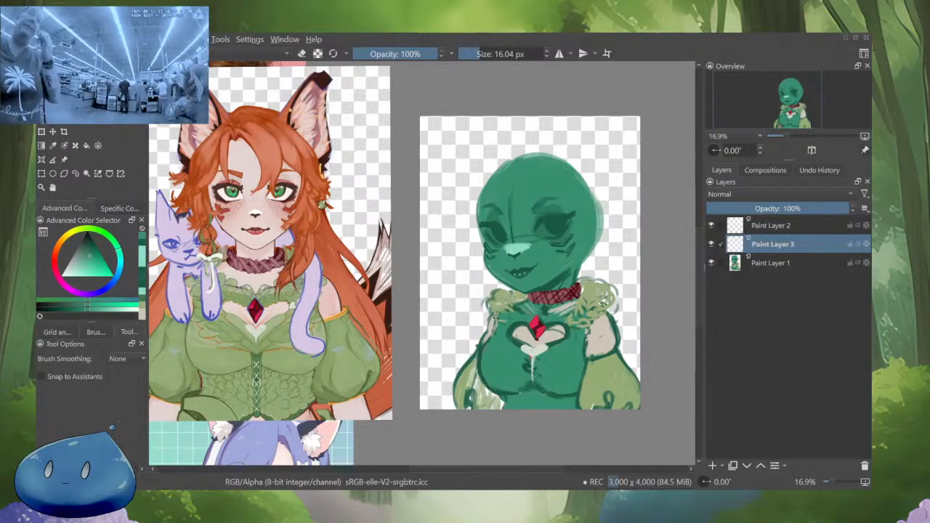
left_click_drag(552, 285, 484, 281)
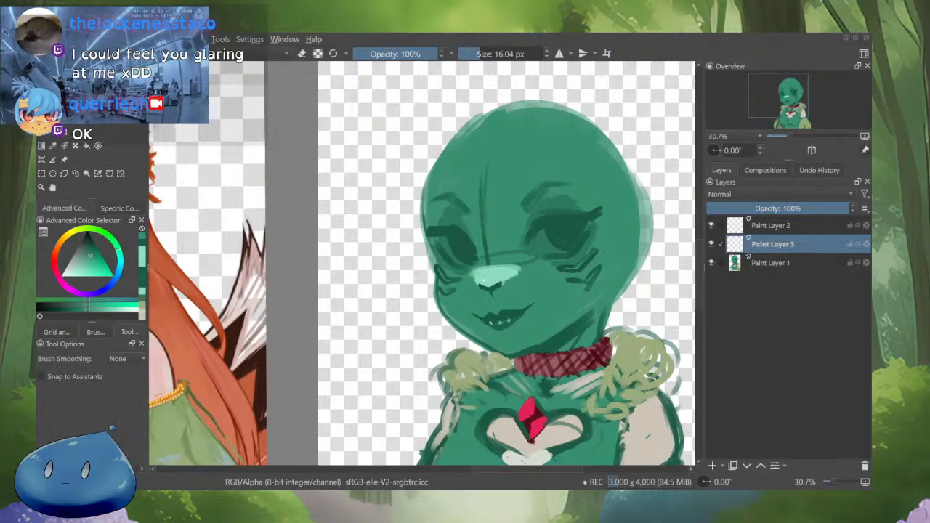
scroll(609, 273, "down", 4)
scroll(609, 273, "up", 1)
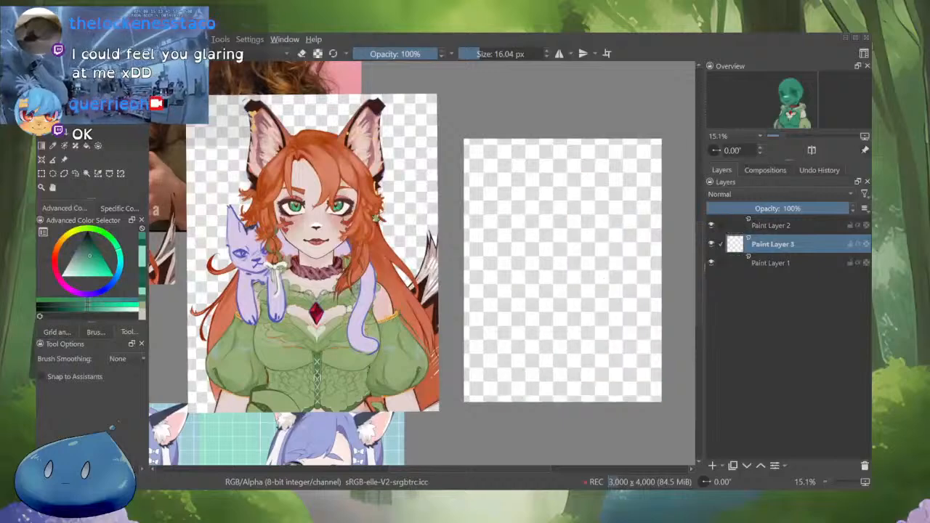
scroll(561, 235, "up", 2)
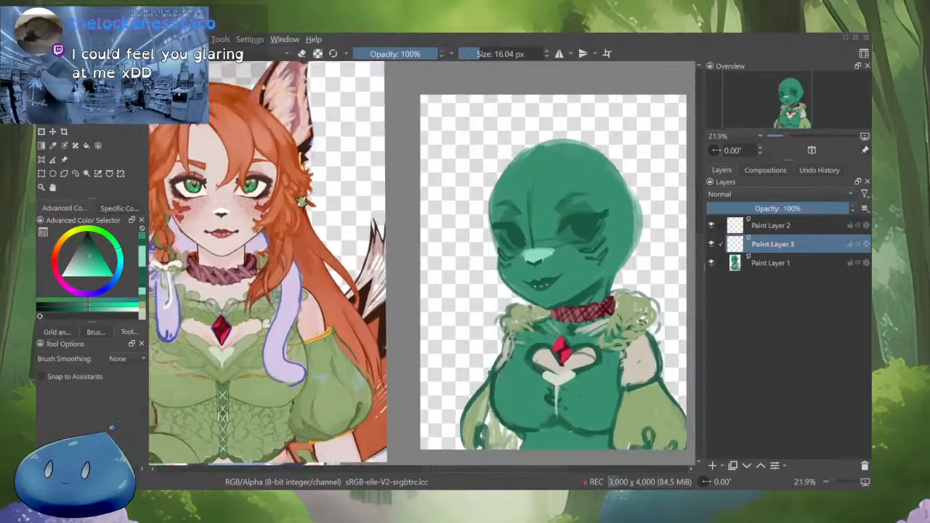
Choose a muted red, enlarge the brush to 142.88 px and sketch the bangs from the forehead down between the eyes
left_click_drag(643, 321, 674, 308)
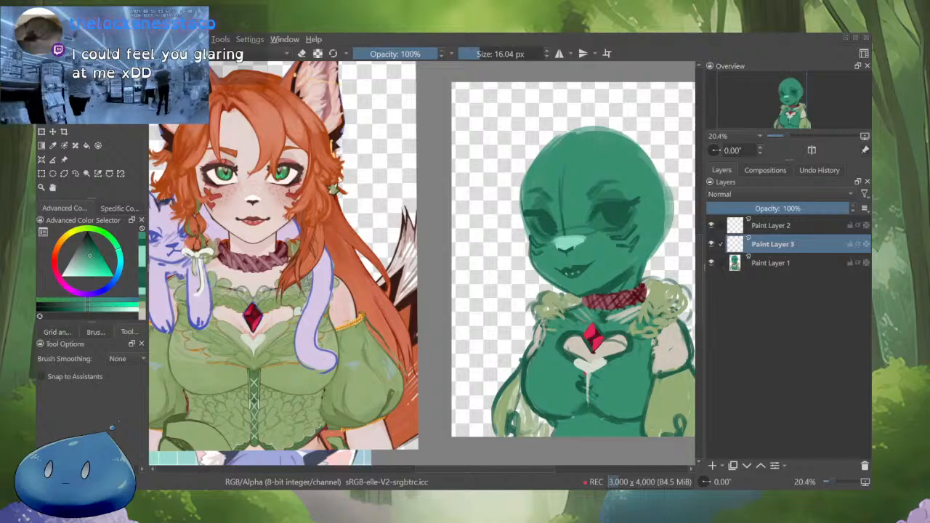
left_click_drag(572, 260, 569, 276)
scroll(545, 196, "down", 2)
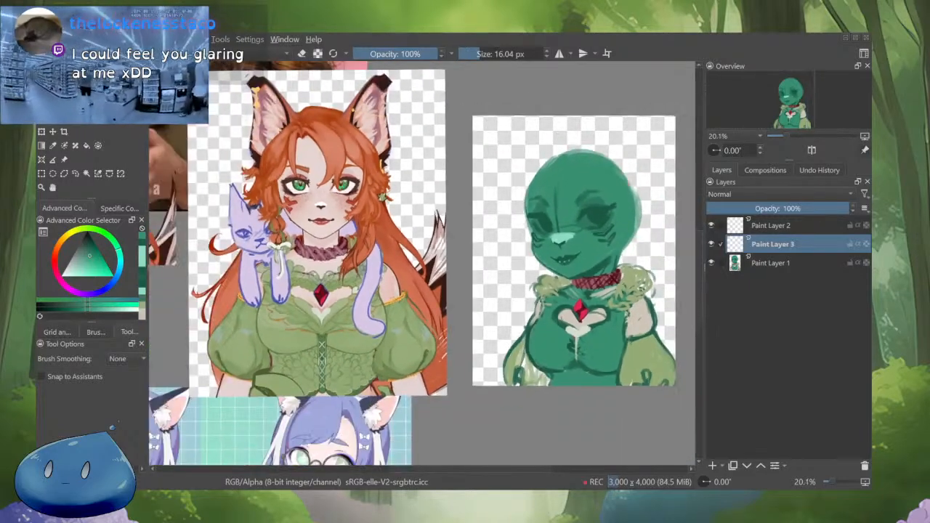
scroll(581, 189, "up", 1)
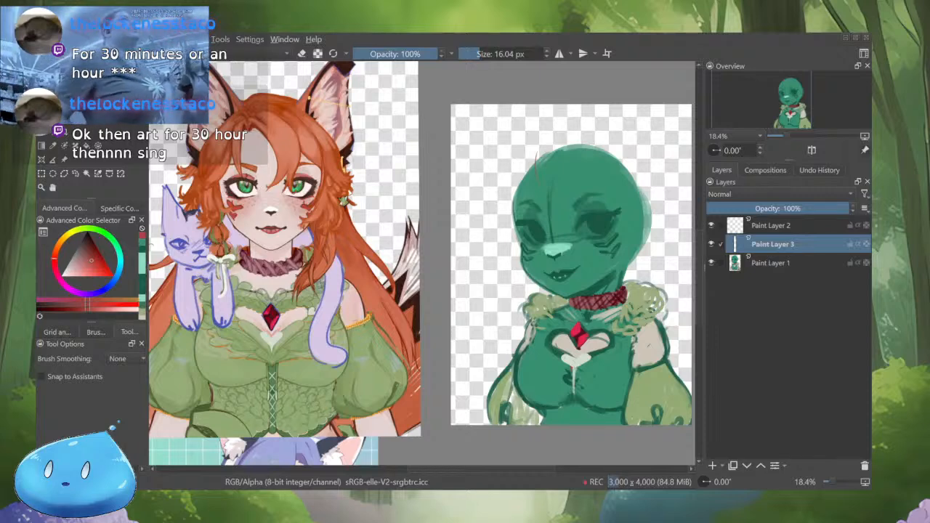
left_click(86, 266)
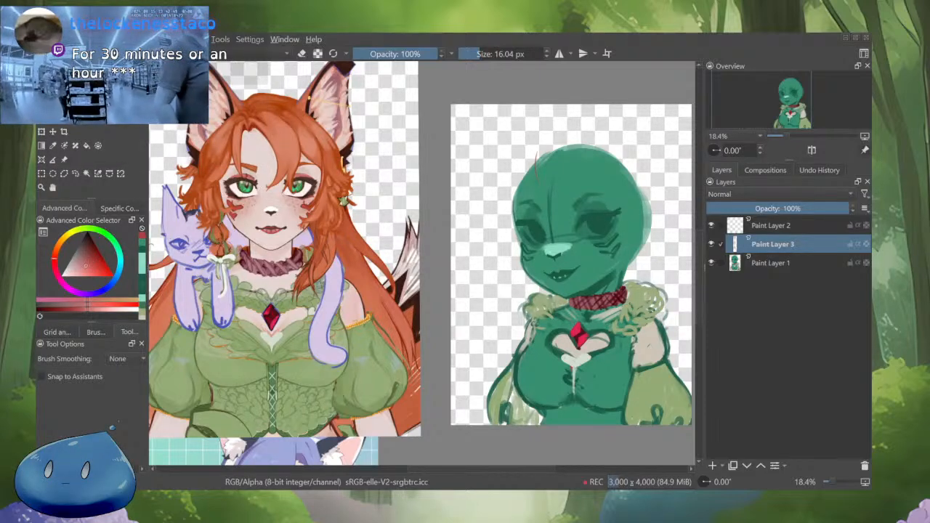
key("bracketright")
key("bracketright")
key("bracketright")
key("bracketright")
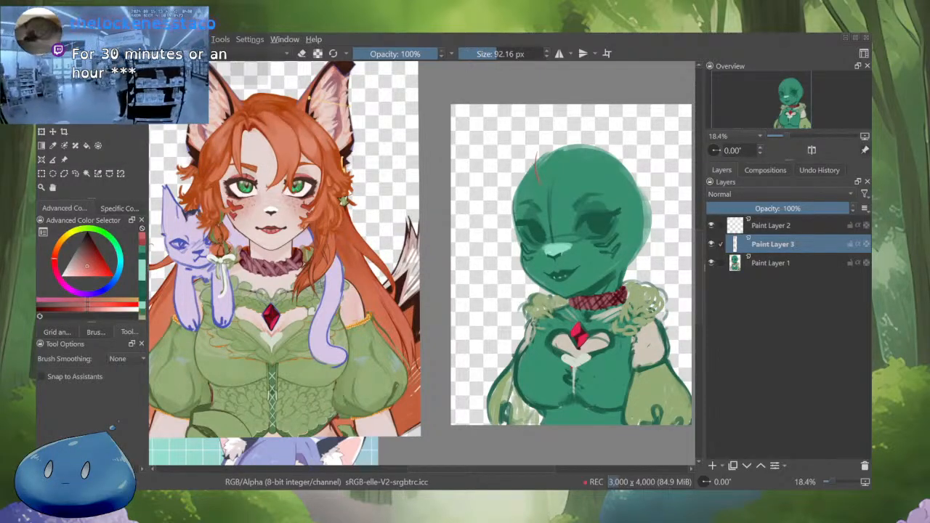
key("bracketright")
key("bracketright")
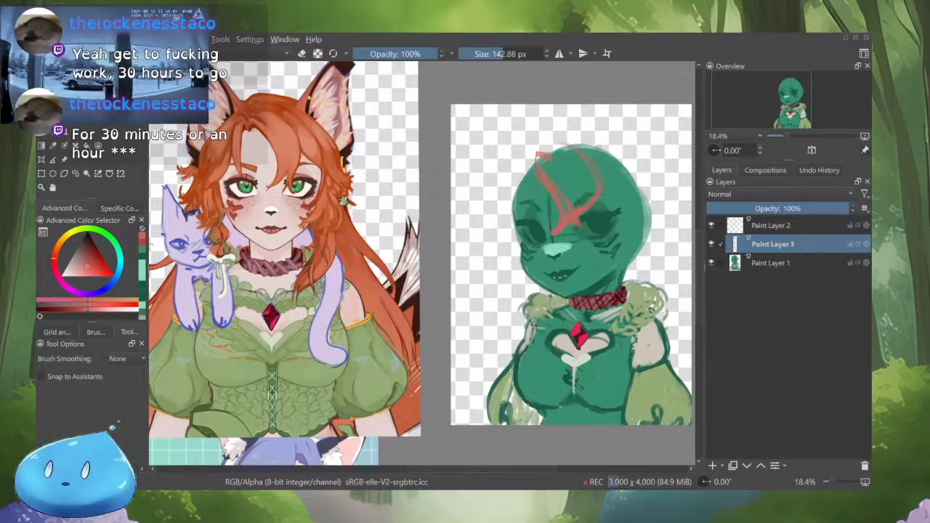
Sketch the crown outline and side locks in muted red, and loosely hatch the crown with the brush enlarged to 165.75 px
mouse_move(571, 143)
left_mouse_down()
mouse_move(639, 172)
mouse_move(633, 196)
left_mouse_up()
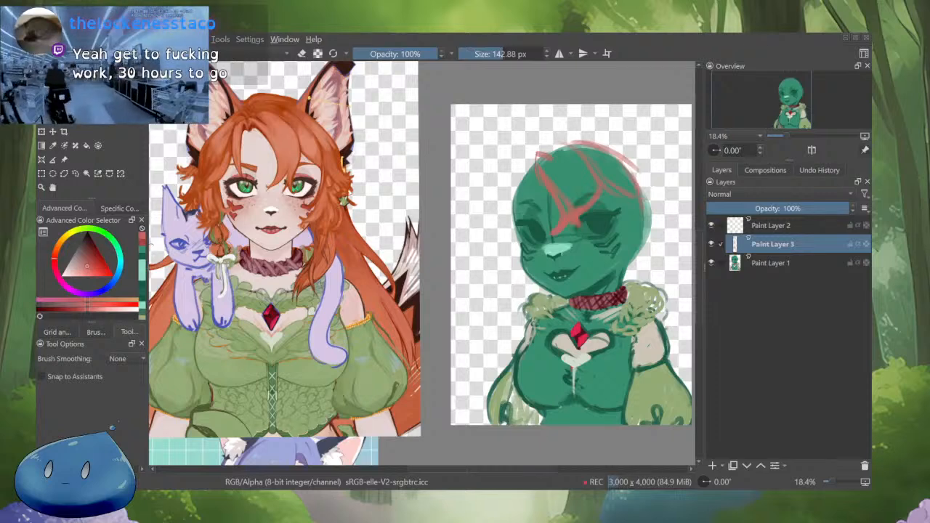
key("[")
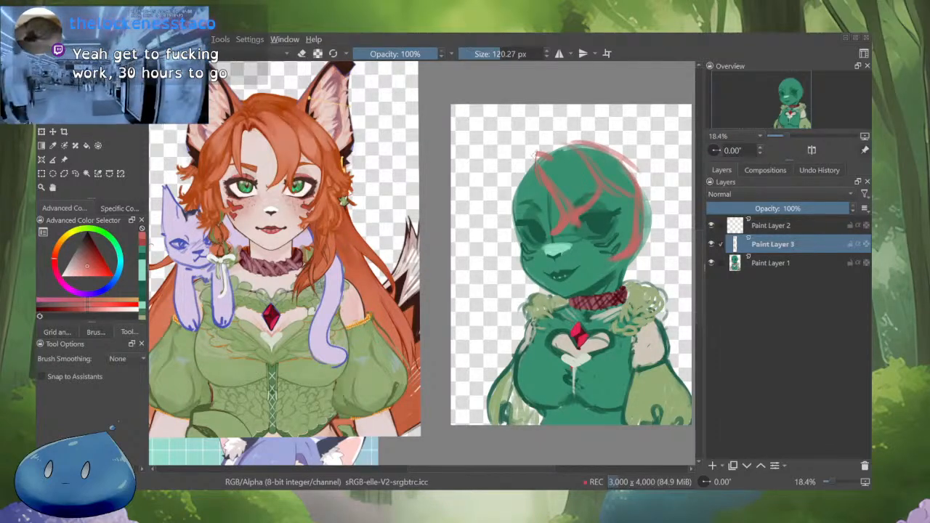
key("[")
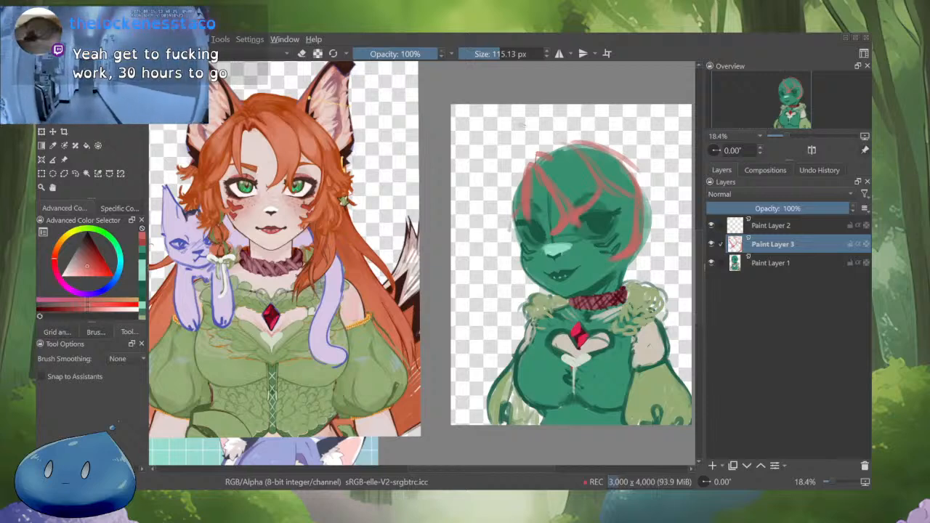
left_click_drag(544, 146, 562, 147, "shift")
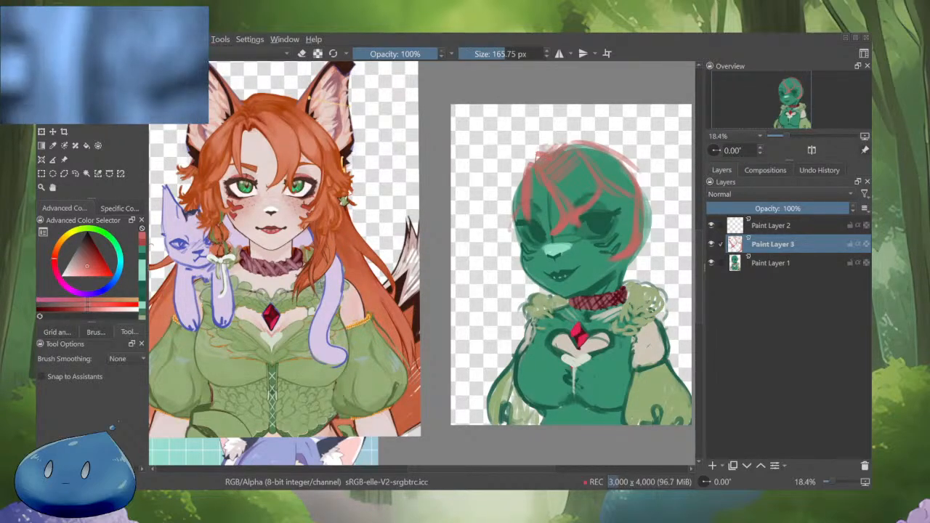
Choose a deeper red, reduce the brush to 44.26 px and briefly use eraser mode before returning to painting
left_click_drag(88, 266, 89, 258)
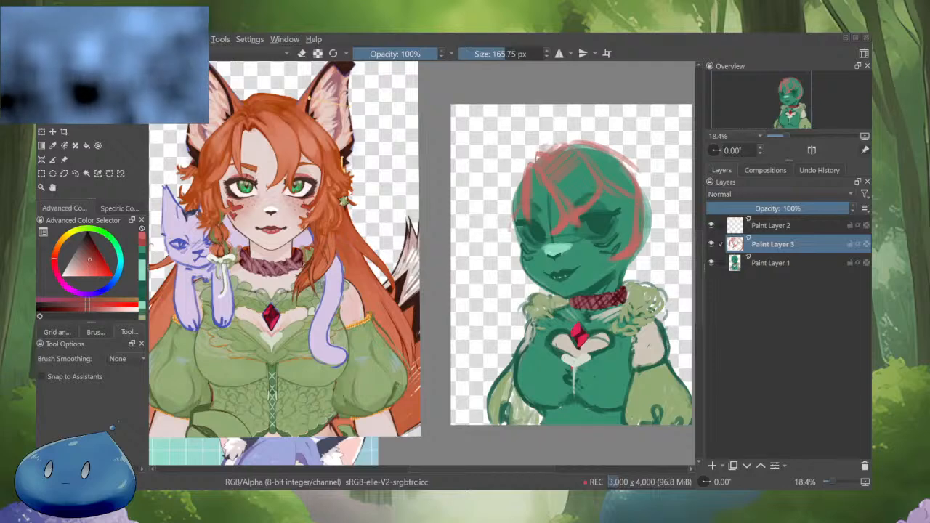
left_click_drag(591, 220, 555, 220, "shift")
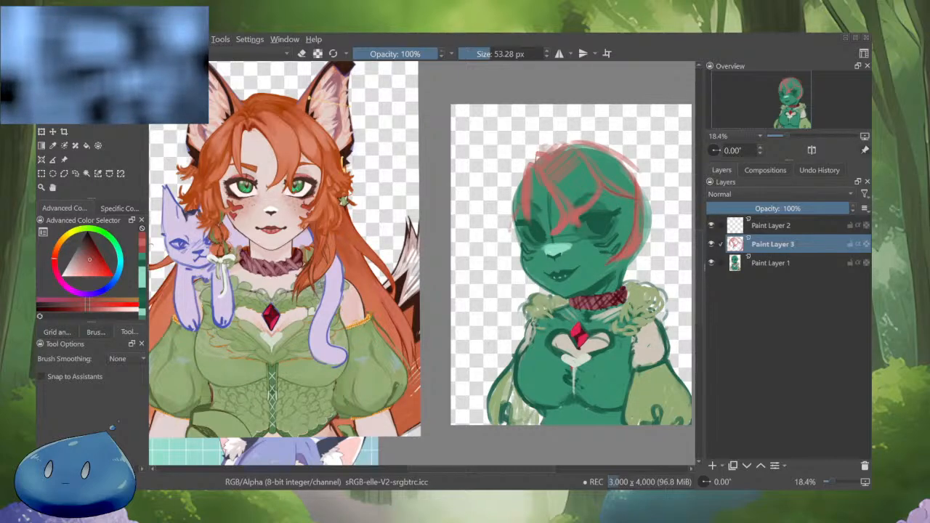
key("bracketleft")
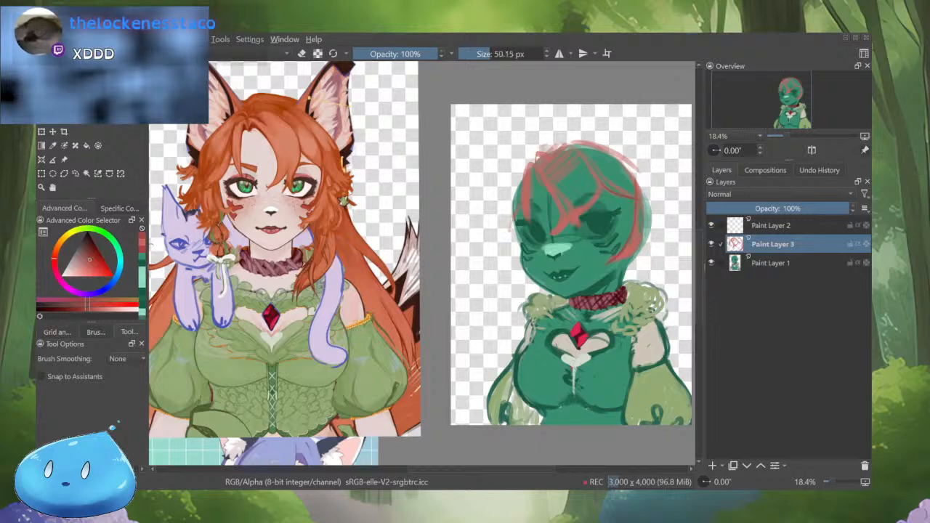
key("bracketleft")
key("bracketleft")
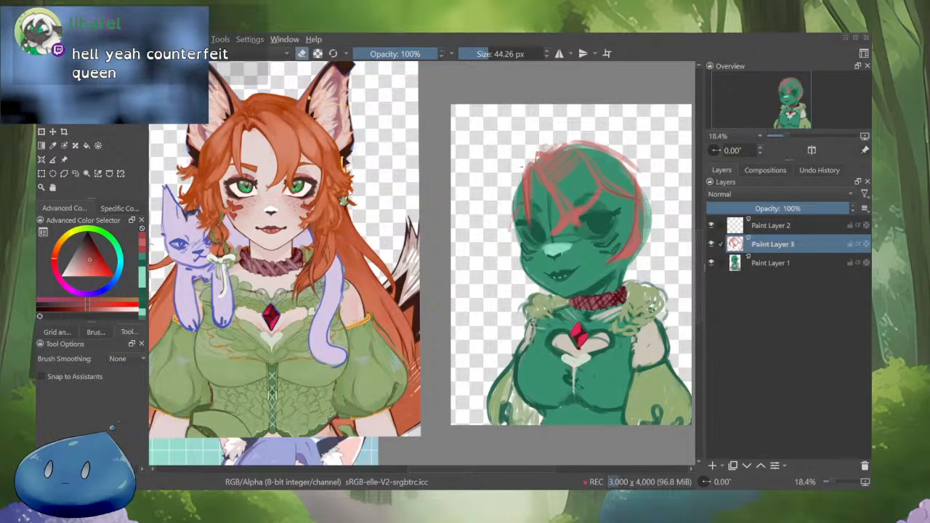
key("e")
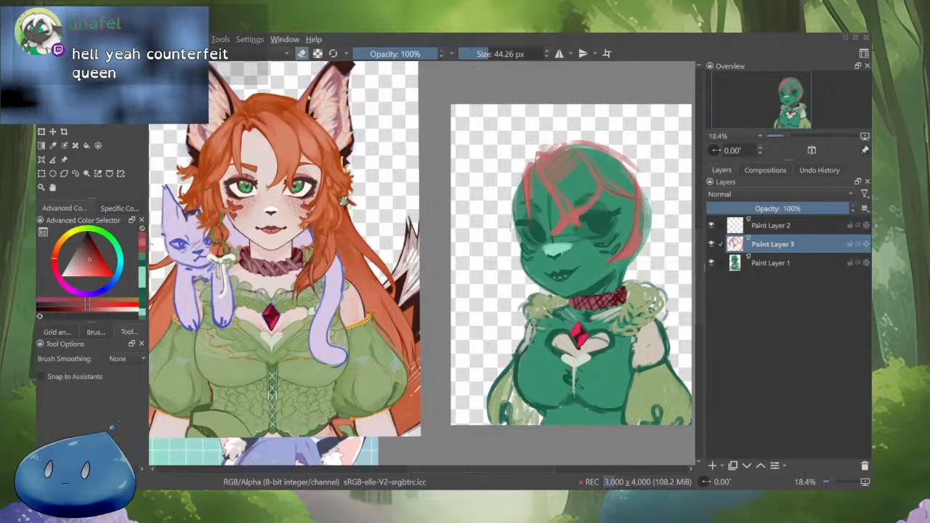
key("e")
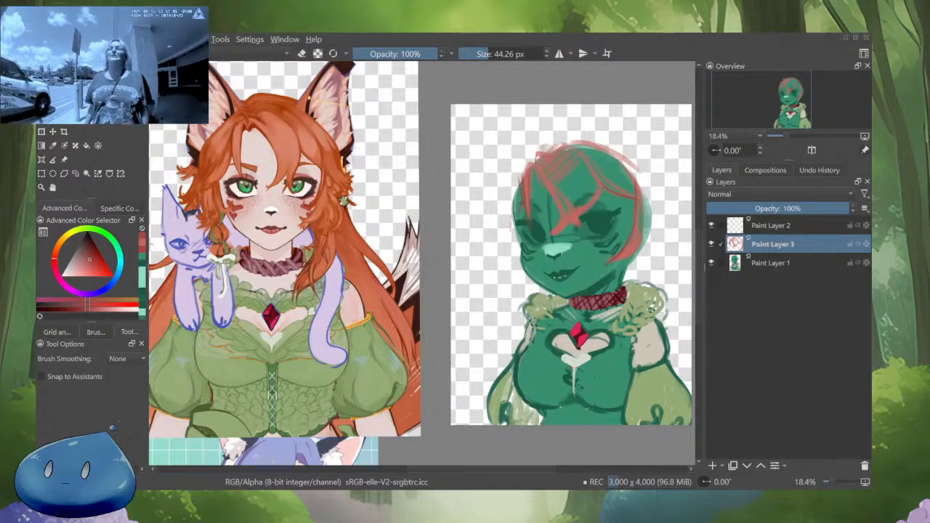
Sketch thin, wavy deep-red strands falling from beside the cheek over the ruffled shoulder collar, redoing the first curve
mouse_move(571, 264)
left_mouse_down()
mouse_move(590, 272)
mouse_move(567, 276)
left_mouse_up()
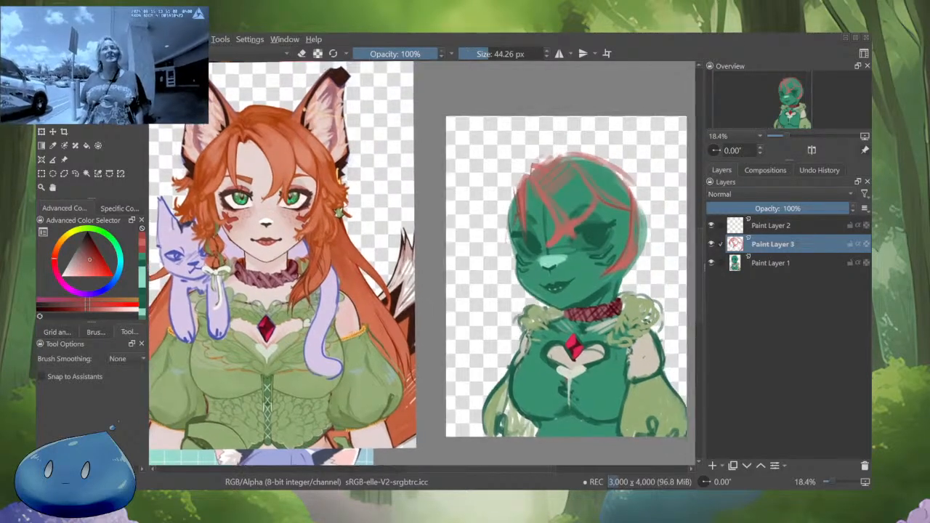
mouse_move(648, 234)
left_mouse_down()
mouse_move(650, 256)
mouse_move(628, 294)
left_mouse_up()
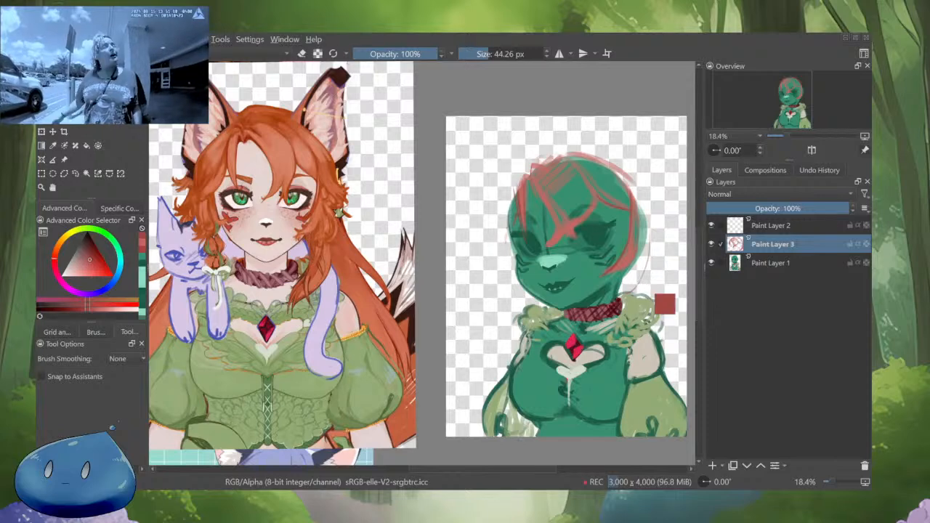
key("ctrl+z")
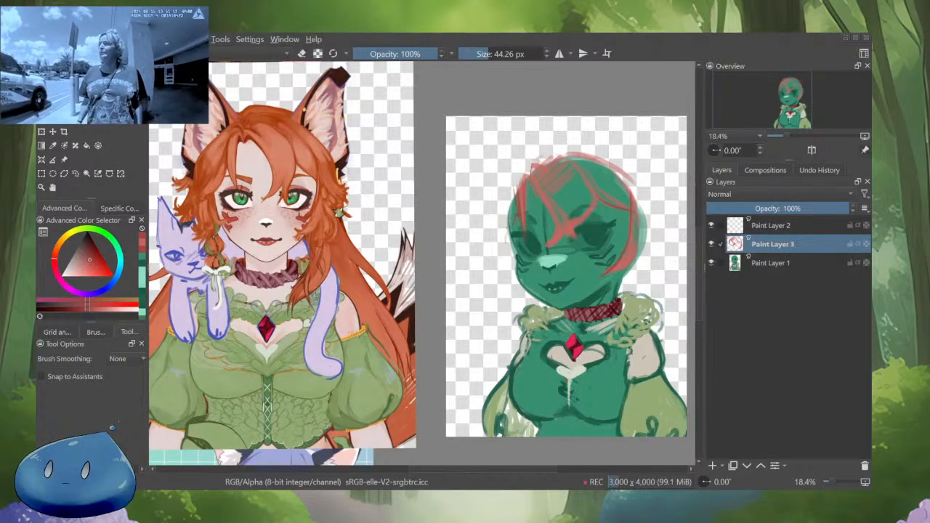
mouse_move(633, 270)
left_mouse_down()
mouse_move(621, 295)
mouse_move(644, 289)
left_mouse_up()
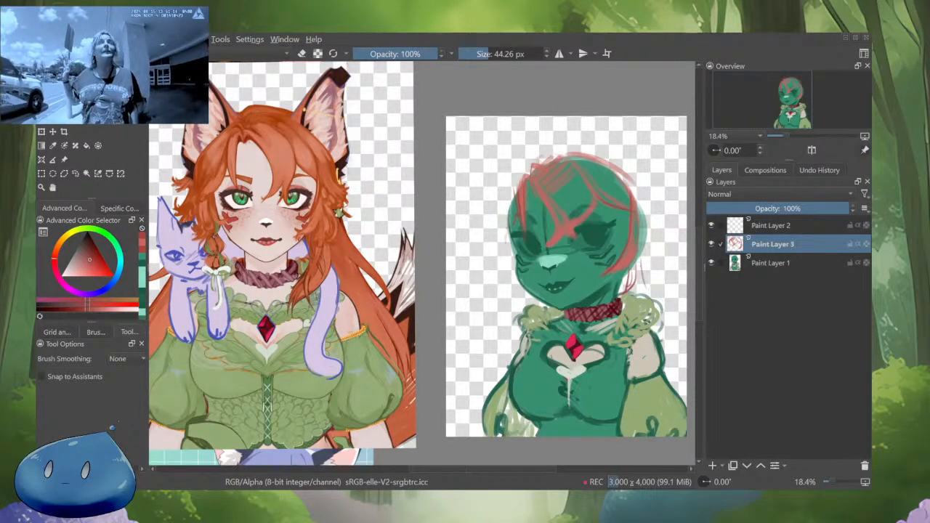
mouse_move(644, 251)
left_mouse_down()
mouse_move(647, 284)
mouse_move(635, 283)
mouse_move(637, 300)
mouse_move(618, 326)
left_mouse_up()
mouse_move(621, 284)
left_mouse_down()
mouse_move(610, 339)
mouse_move(616, 344)
mouse_move(595, 324)
mouse_move(603, 341)
left_mouse_up()
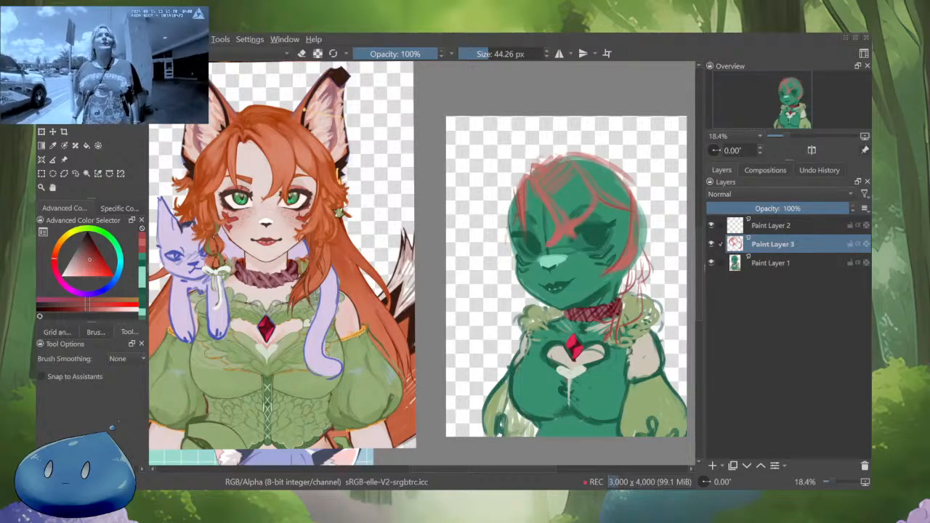
mouse_move(641, 294)
left_mouse_down()
mouse_move(632, 321)
mouse_move(596, 320)
left_mouse_up()
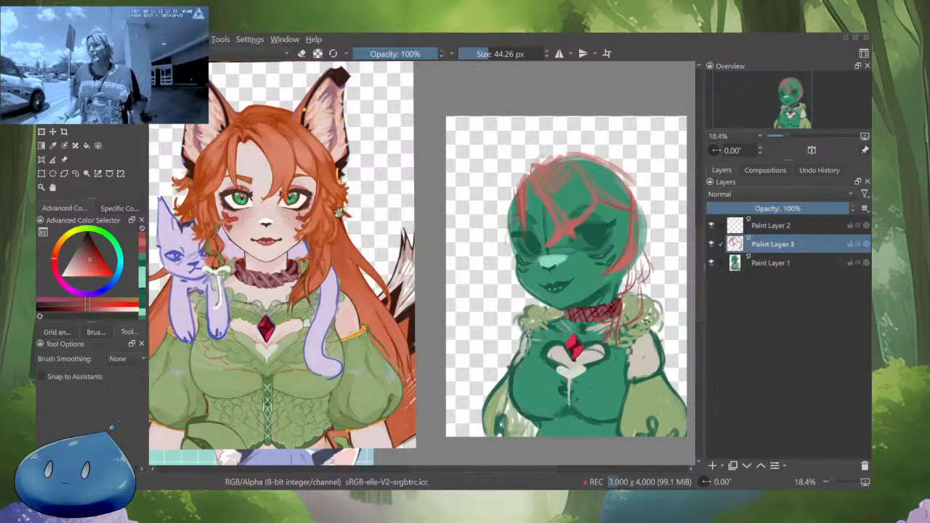
Sample the hair's red, enlarge the brush to 133.82 px and fill in the lock falling over the shoulder collar
left_click(631, 257, "ctrl")
mouse_move(631, 257)
left_mouse_down("shift")
mouse_move(643, 258)
mouse_move(647, 273)
left_mouse_up("shift")
left_click_drag(642, 239, 651, 282)
left_click_drag(647, 266, 654, 266, "shift")
left_click_drag(642, 246, 648, 274)
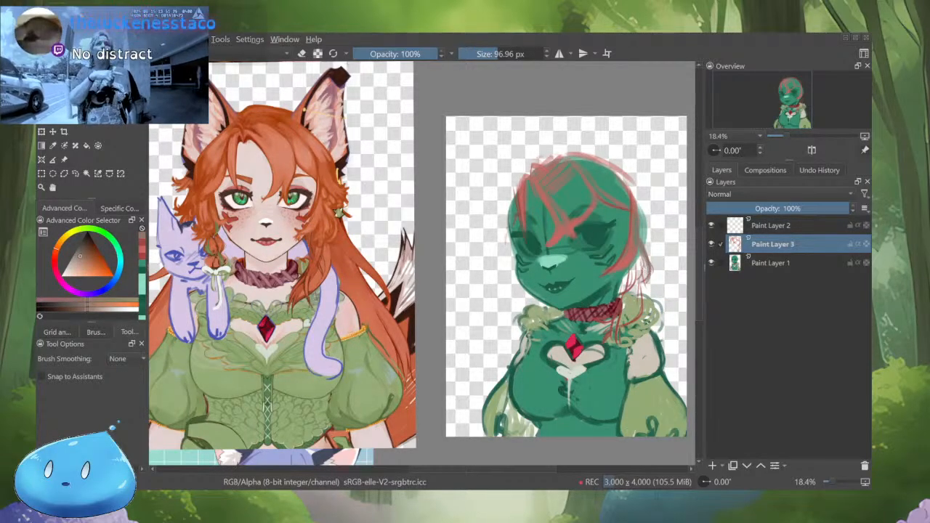
left_click_drag(640, 240, 648, 239, "shift")
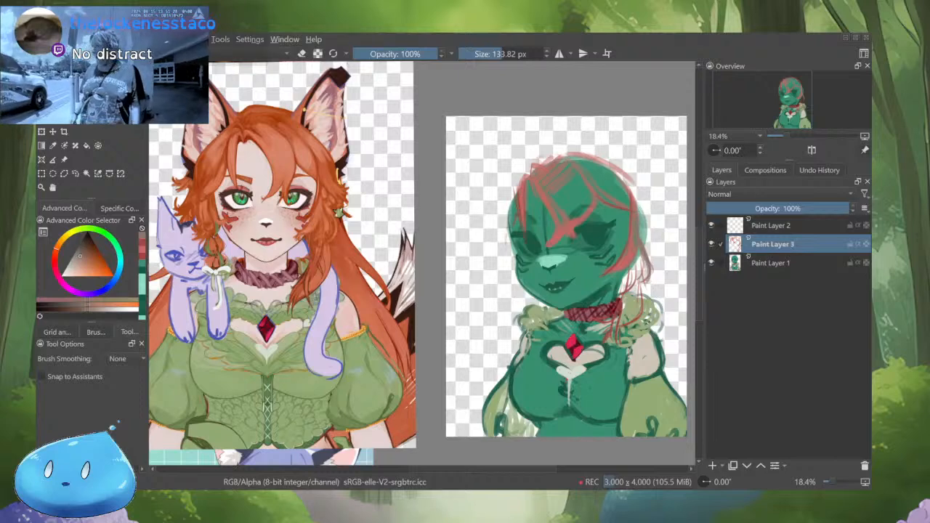
left_click(643, 269, "ctrl")
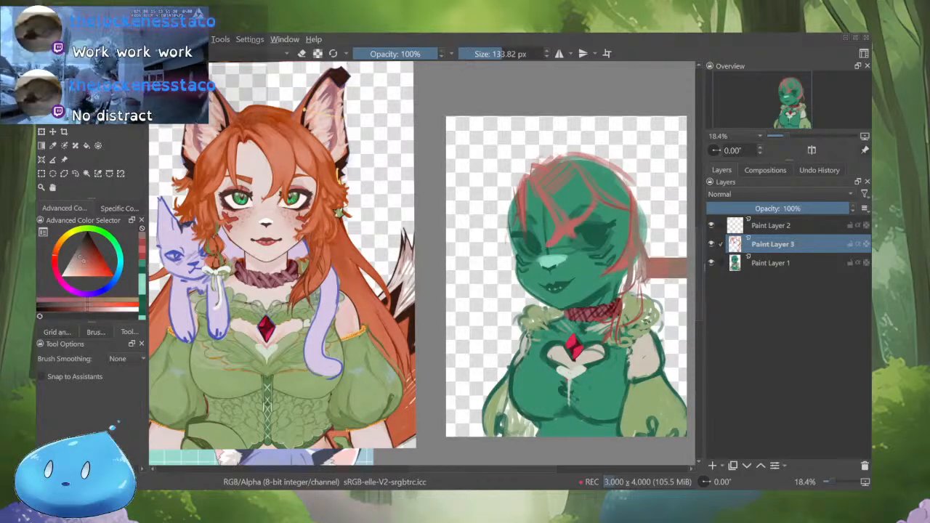
mouse_move(635, 258)
left_mouse_down()
mouse_move(632, 320)
mouse_move(617, 337)
left_mouse_up()
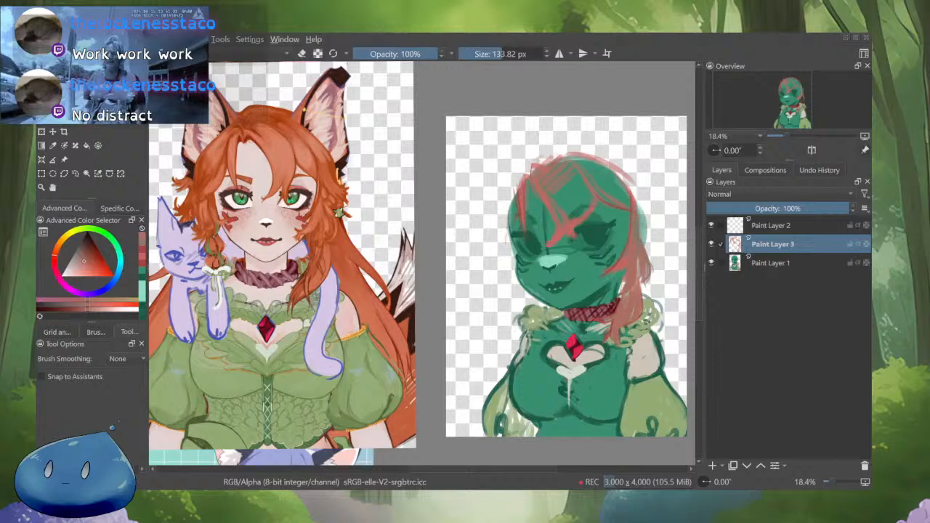
left_click_drag(646, 258, 682, 320)
key("ctrl+z")
key("ctrl+z")
mouse_move(668, 227)
left_mouse_down()
mouse_move(654, 228)
mouse_move(644, 281)
mouse_move(667, 324)
left_mouse_up()
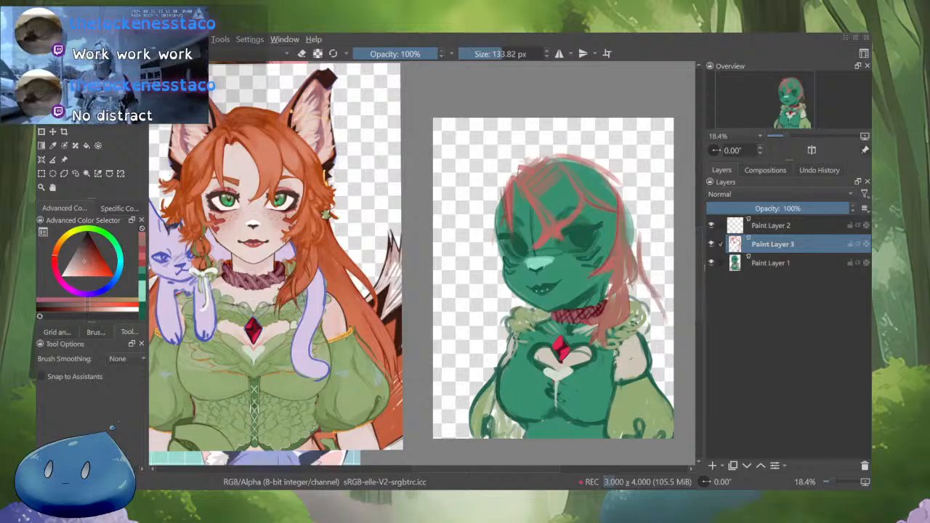
left_click_drag(651, 294, 670, 355)
key("ctrl+z")
key("ctrl+z")
key("ctrl+z")
key("ctrl+z")
key("ctrl+z")
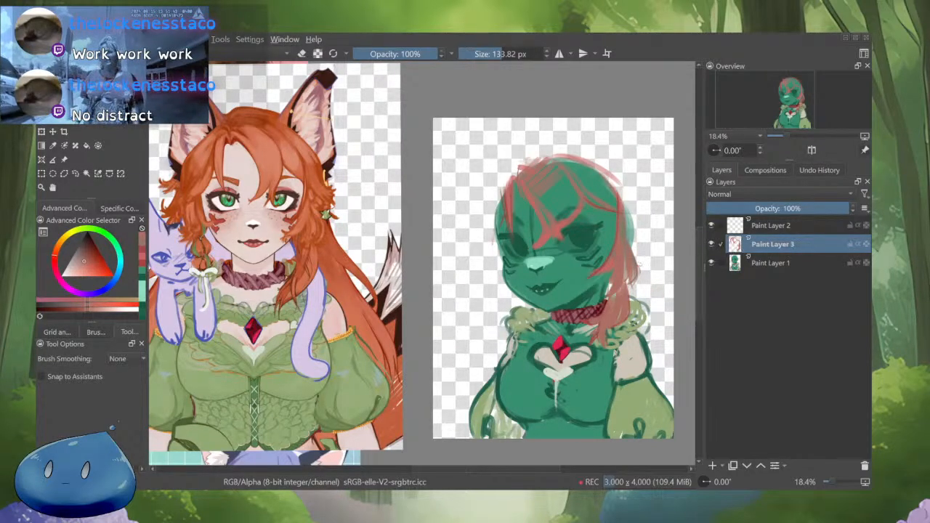
Set the brush to 85.18 px and paint the hair's outer edge along the far side of the face down to the cheek
left_click_drag(421, 262, 448, 264)
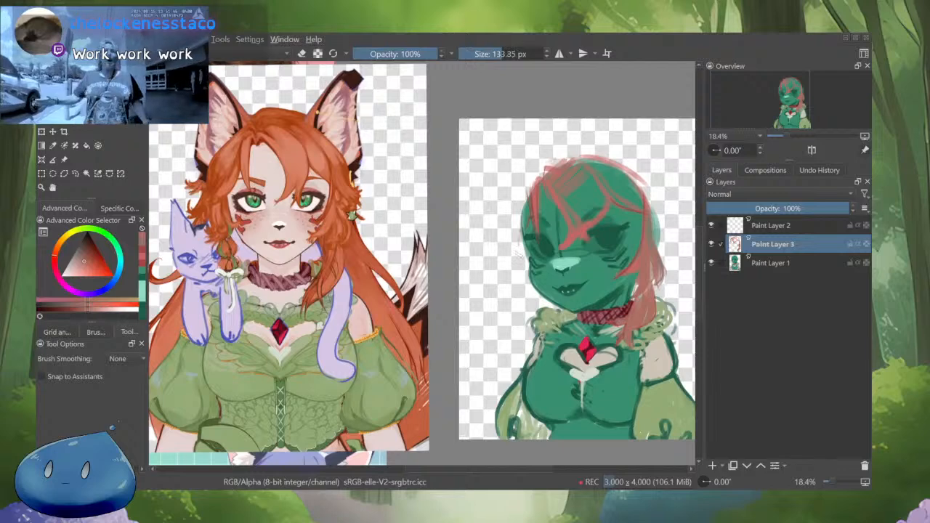
key("bracketleft")
key("bracketleft")
key("bracketleft")
key("bracketleft")
key("bracketleft")
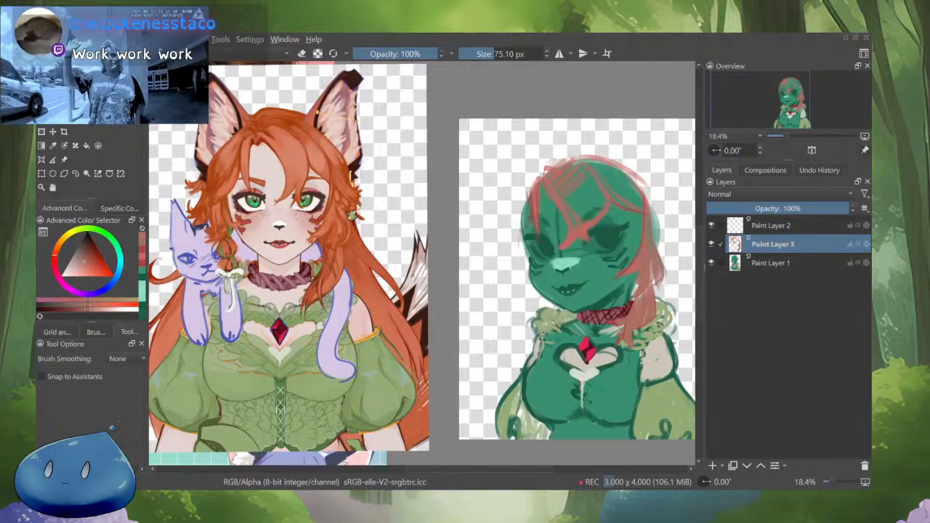
key("bracketright")
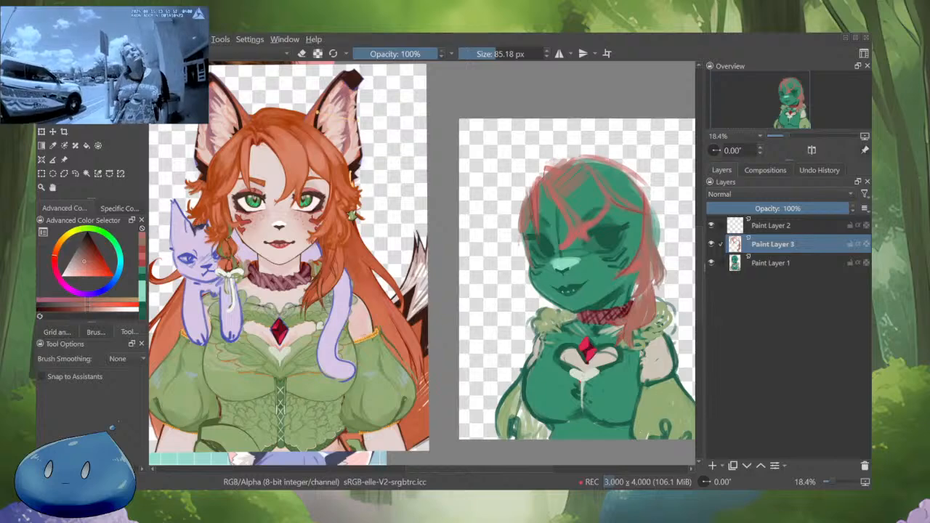
left_click(557, 314)
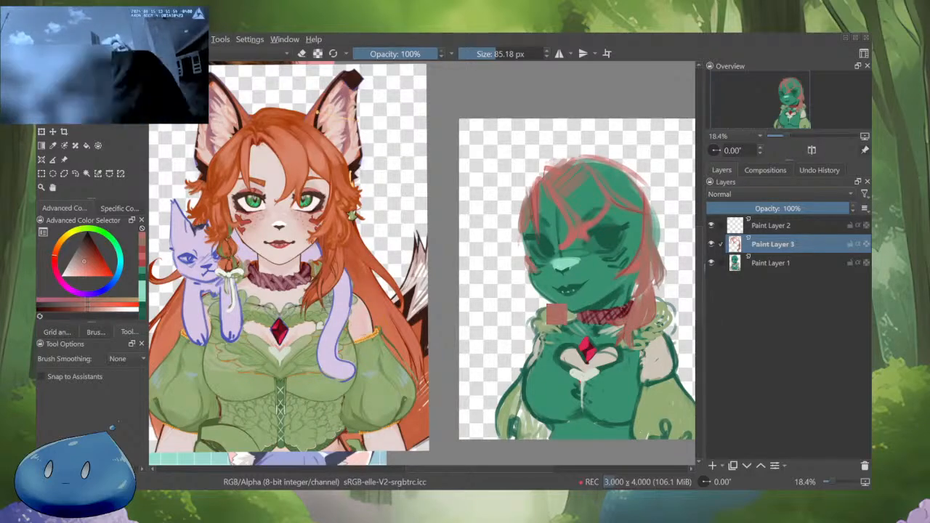
key("ctrl+z")
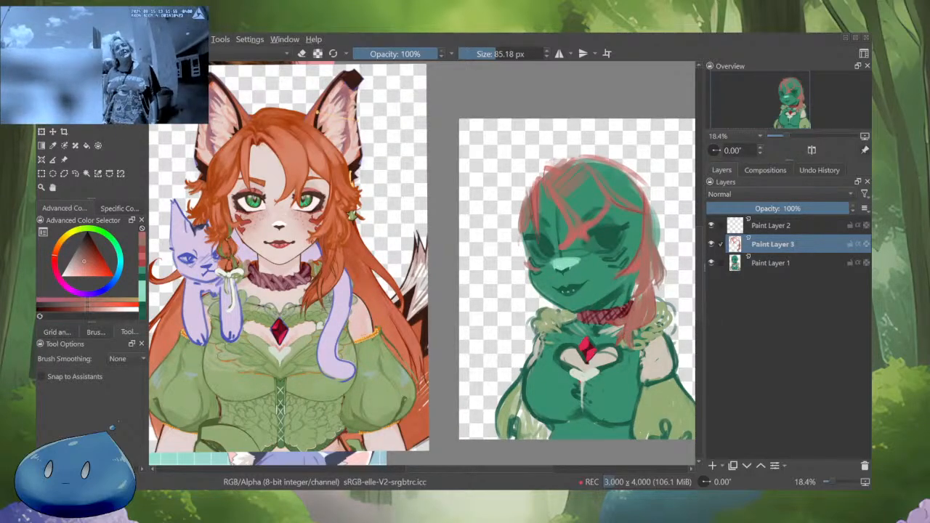
Sample a muted red from the drawing, reduce the brush to 59.41 px and add hair strands across the crown
key("bracketleft")
key("bracketleft")
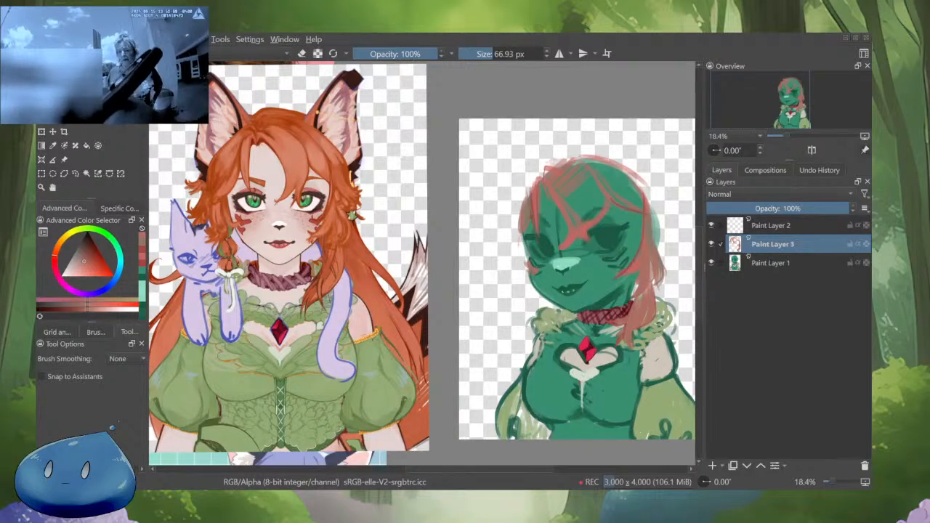
left_click_drag(630, 167, 615, 171)
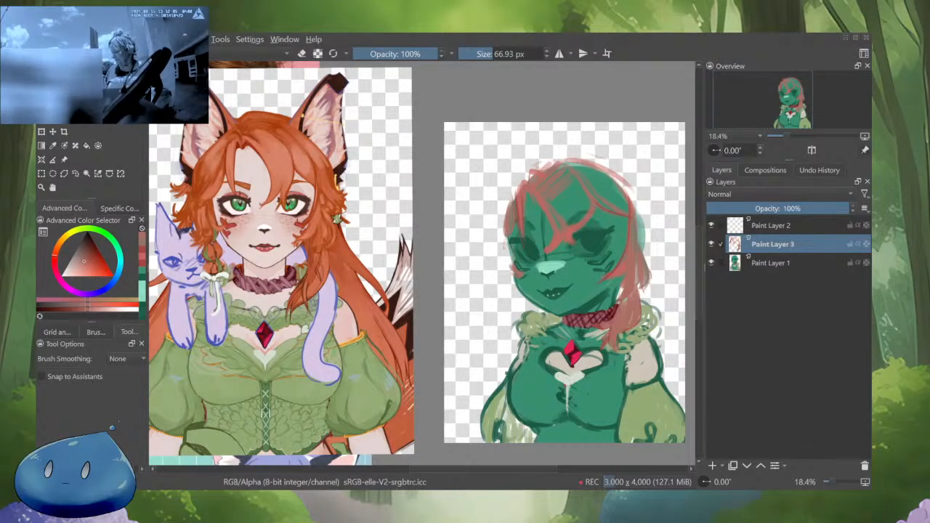
key("e")
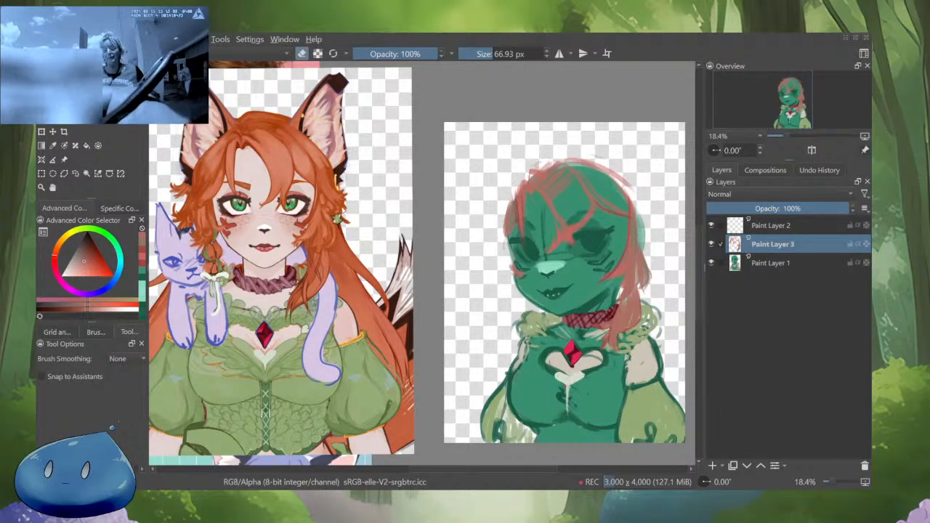
key("e")
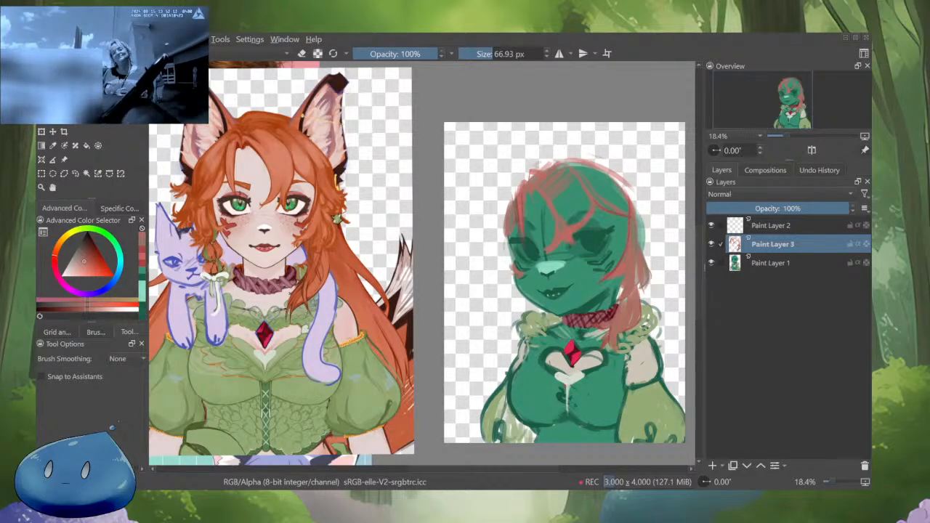
left_click(580, 317, "ctrl")
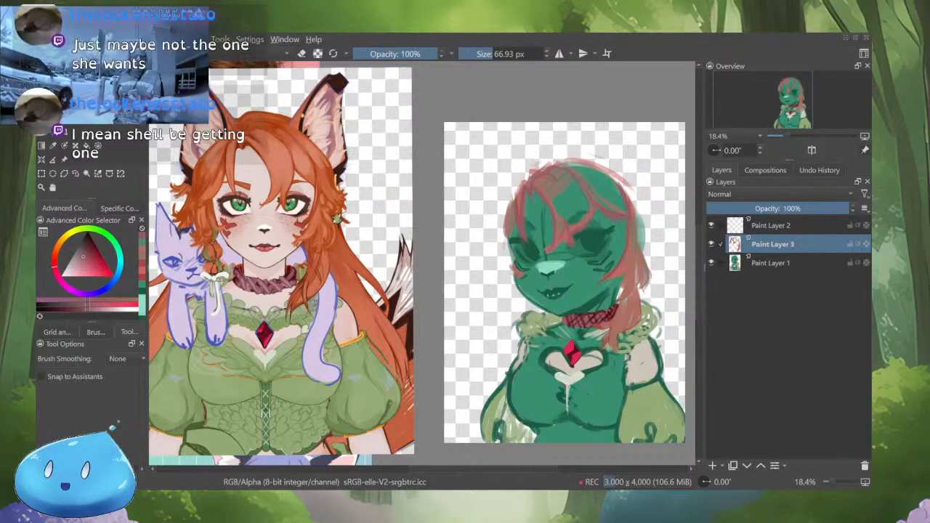
key("bracketleft")
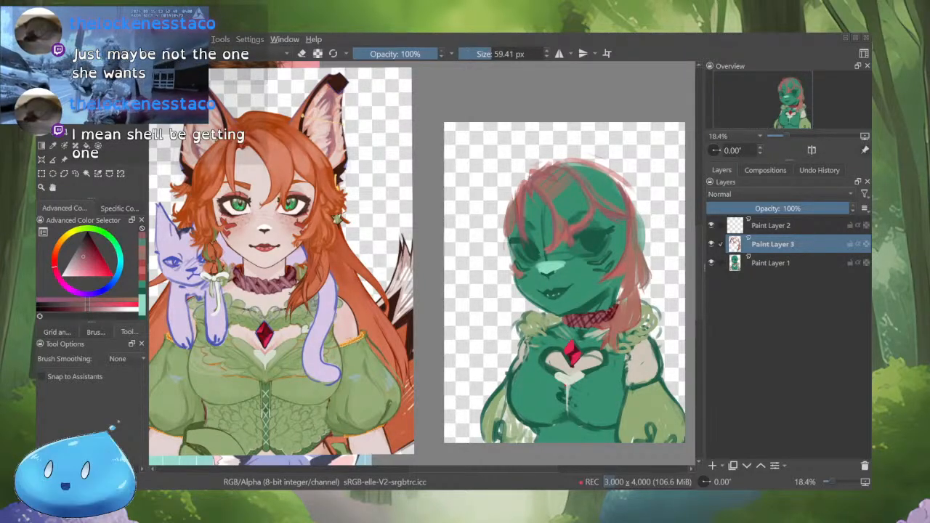
mouse_move(539, 168)
left_mouse_down()
mouse_move(591, 164)
mouse_move(609, 176)
mouse_move(598, 165)
left_mouse_up()
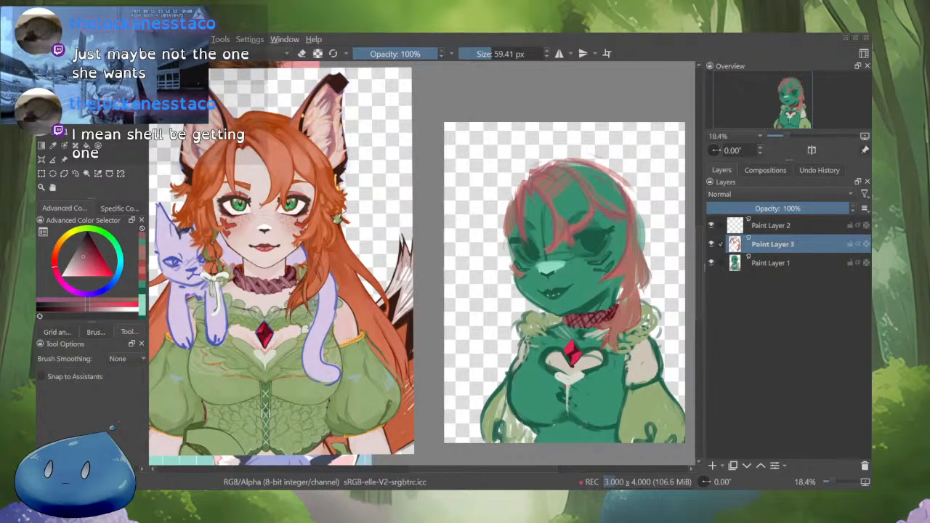
Sample the head's green, then erase and retouch the hair strokes along the outer side of the head, undoing the first attempt
key("ctrl")
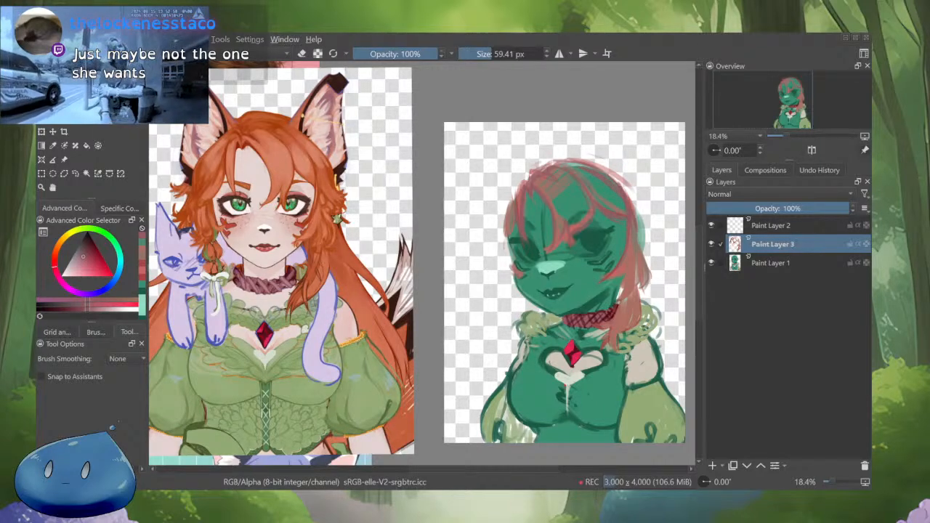
left_click(629, 216, "ctrl")
left_click_drag(618, 184, 636, 219)
key("ctrl+z")
key("e")
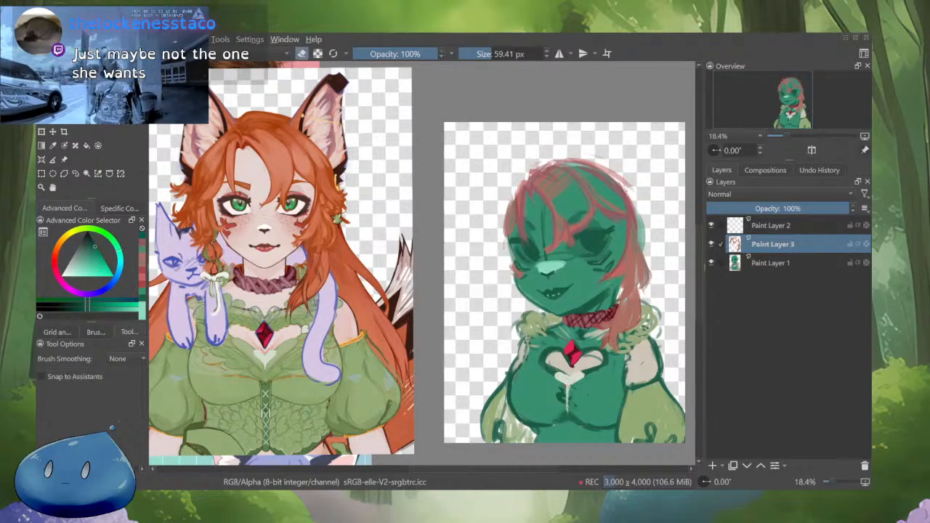
left_click_drag(617, 182, 635, 231)
key("e")
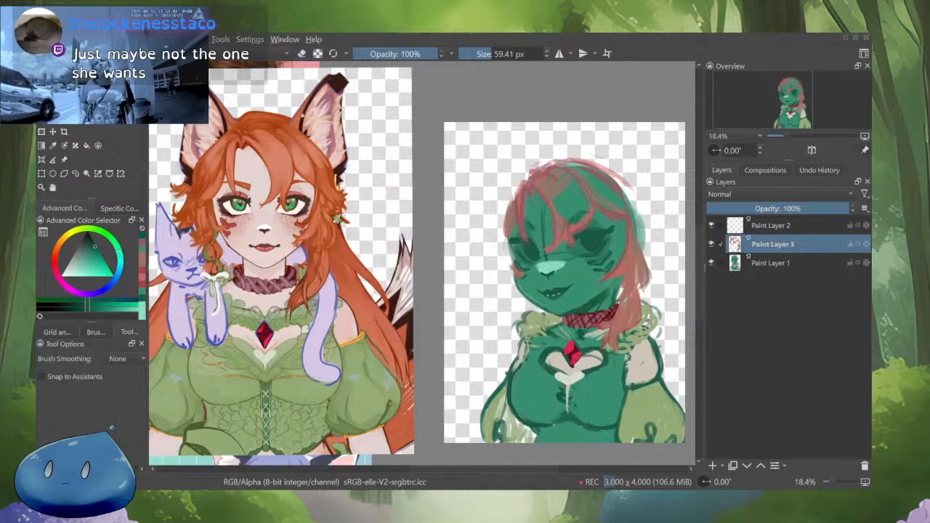
left_click_drag(610, 180, 625, 220)
Sample the red at the crown and sketch loose strands along the hair's outer edge, from the crown down past the cheek
left_click(597, 172, "ctrl")
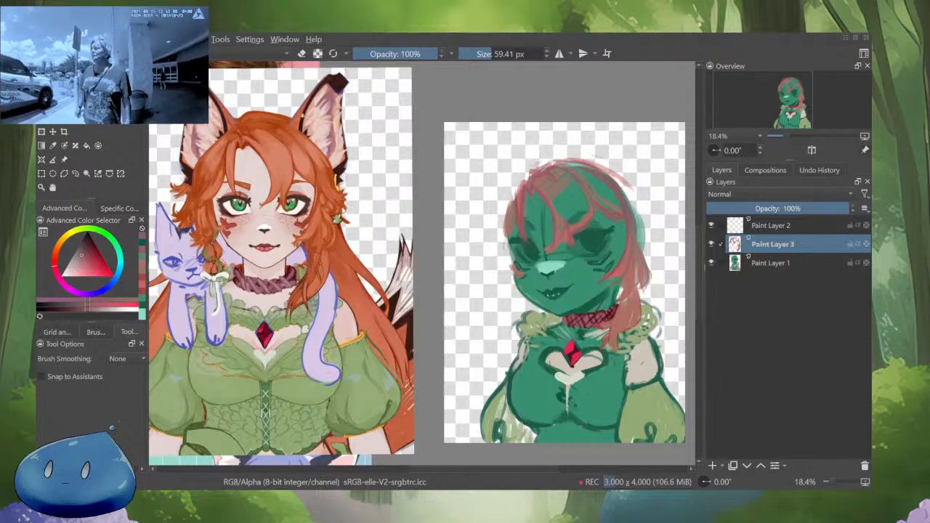
left_click_drag(615, 178, 635, 198)
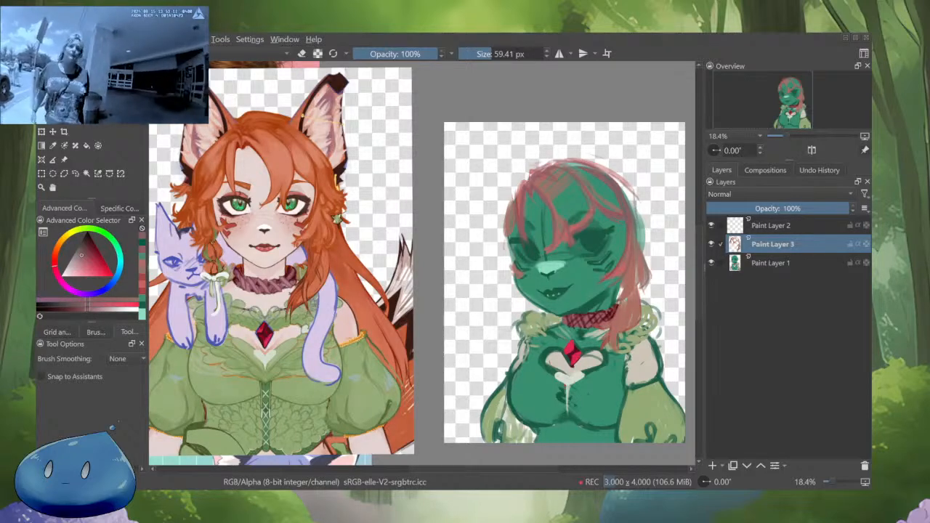
left_click_drag(619, 182, 638, 206)
left_click_drag(621, 178, 638, 211)
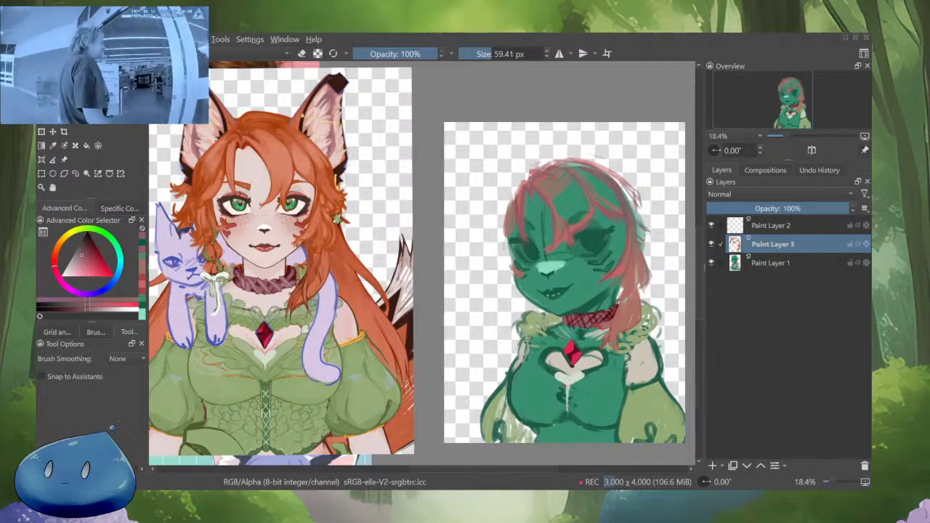
mouse_move(632, 193)
left_mouse_down()
mouse_move(648, 245)
mouse_move(640, 221)
left_mouse_up()
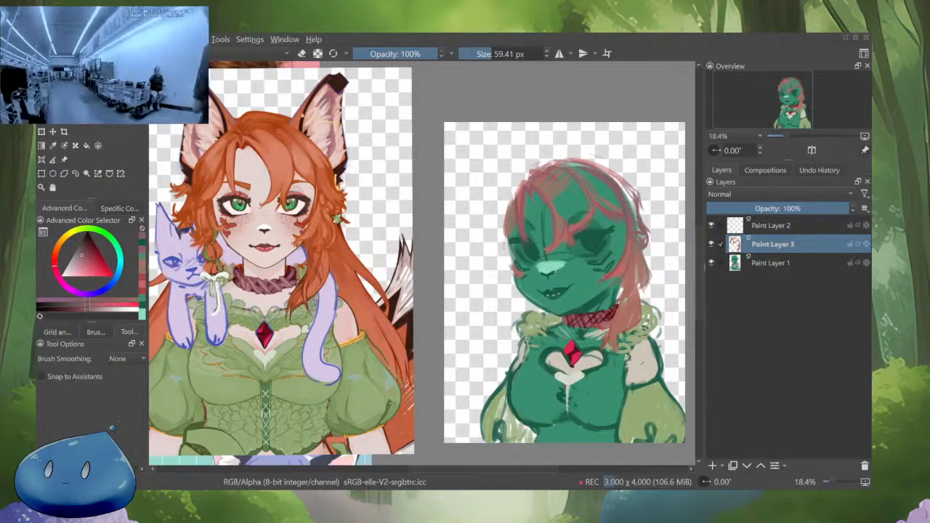
left_click_drag(649, 257, 643, 282)
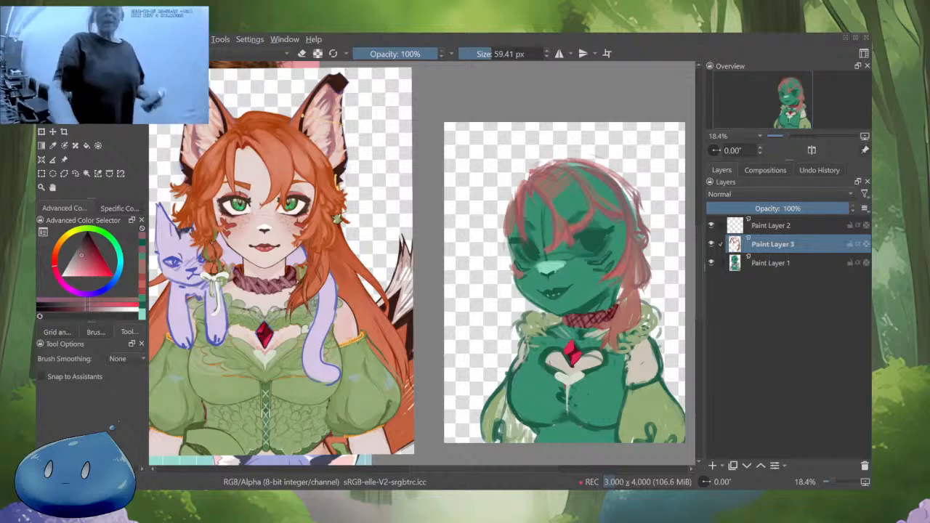
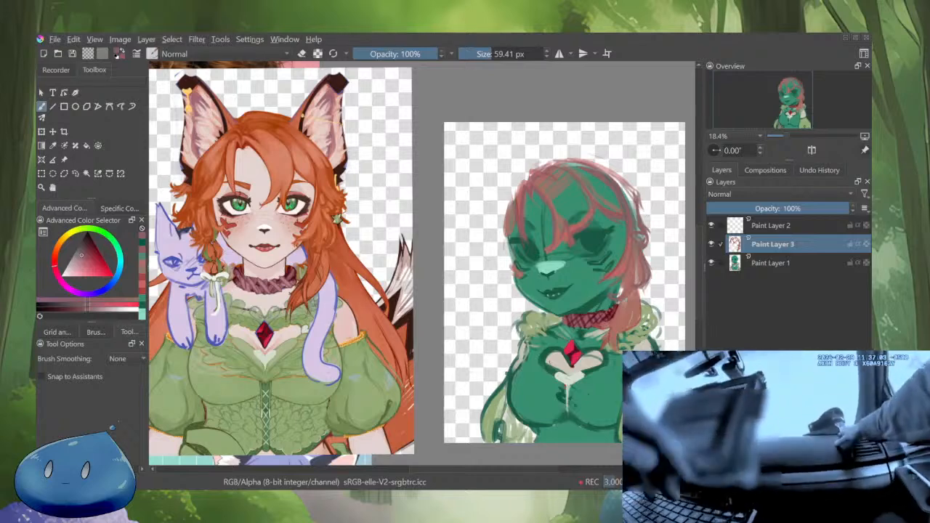
Add a paint layer beneath the hair, sample the reference hair's orange and mark the first ear's edges with a brush of about 55 px
key("Insert")
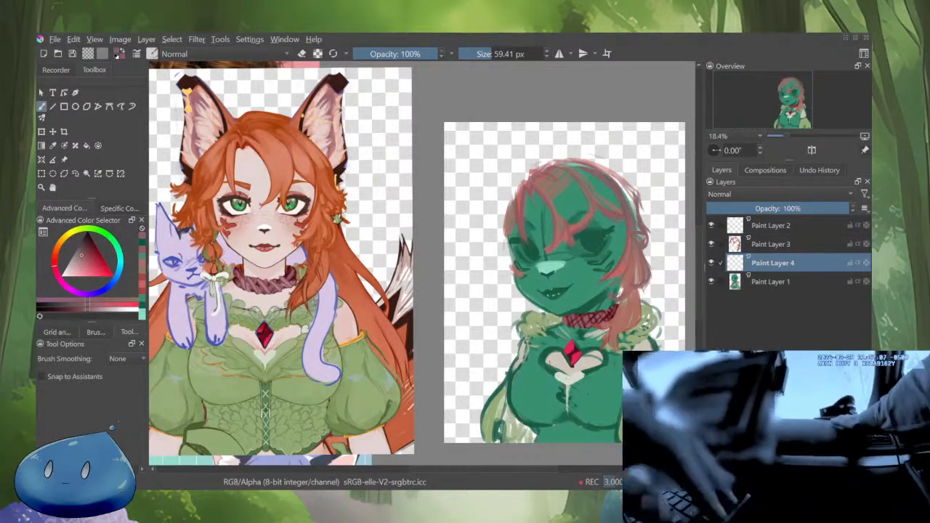
left_click(317, 153, "ctrl")
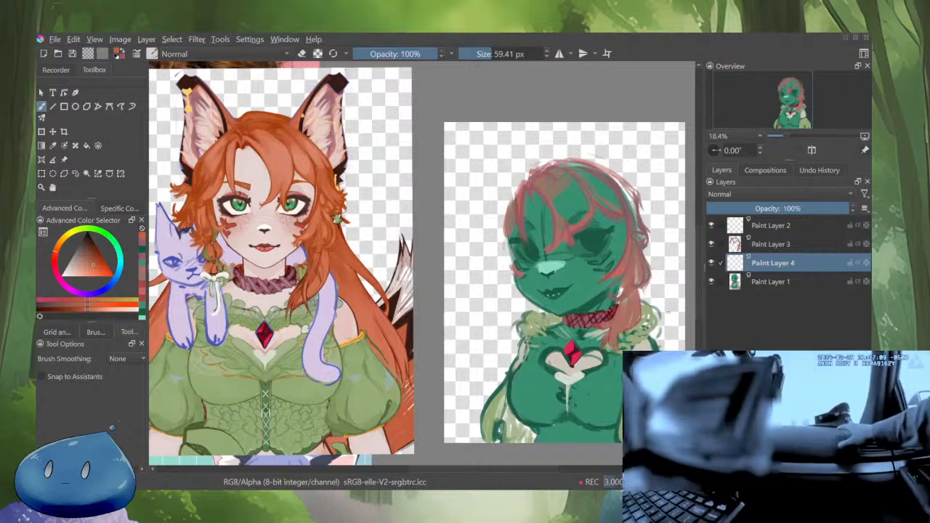
left_click_drag(652, 179, 649, 234)
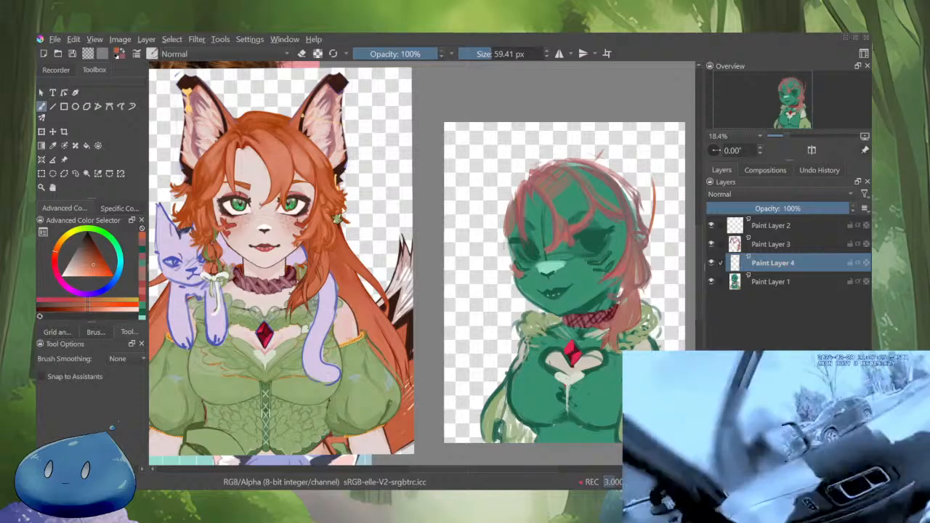
key("[")
left_click_drag(597, 161, 609, 147)
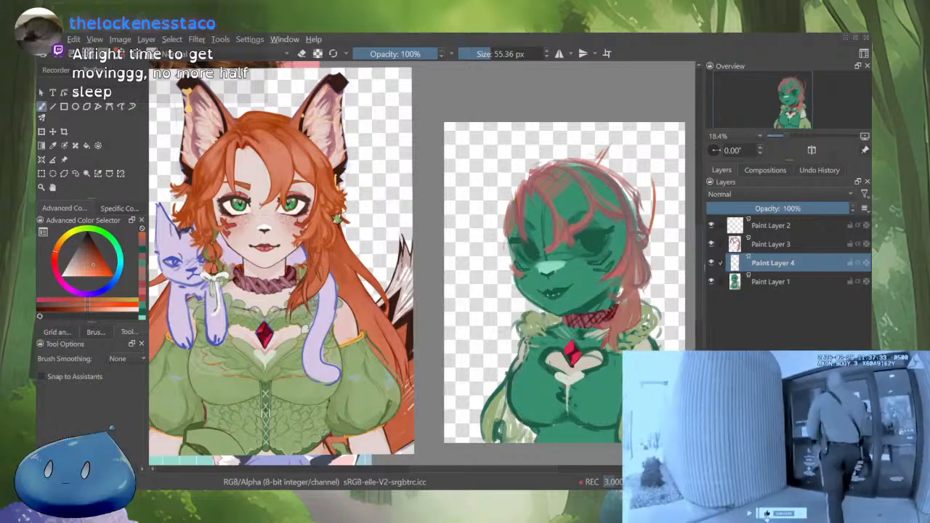
Extend the canvas height slightly around the bust and scale the image down to 2,500 px wide
key("Return")
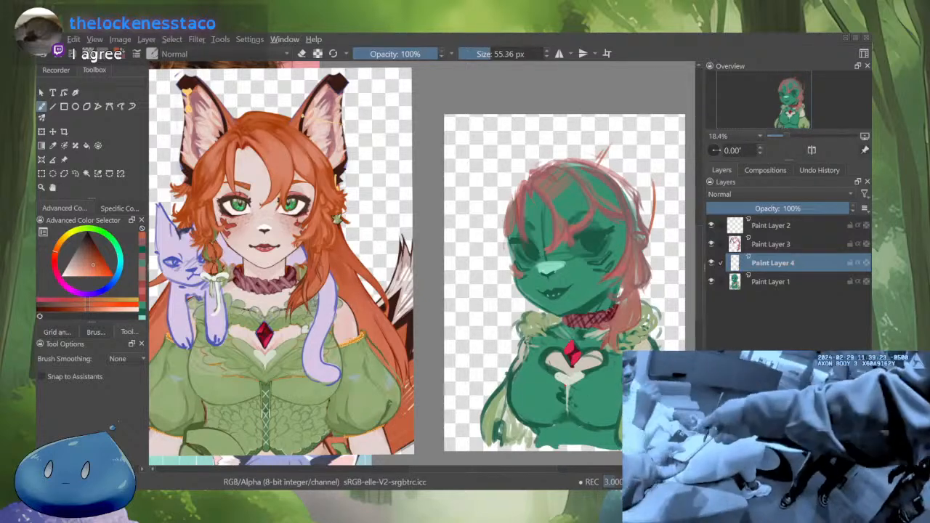
key("ctrl+z")
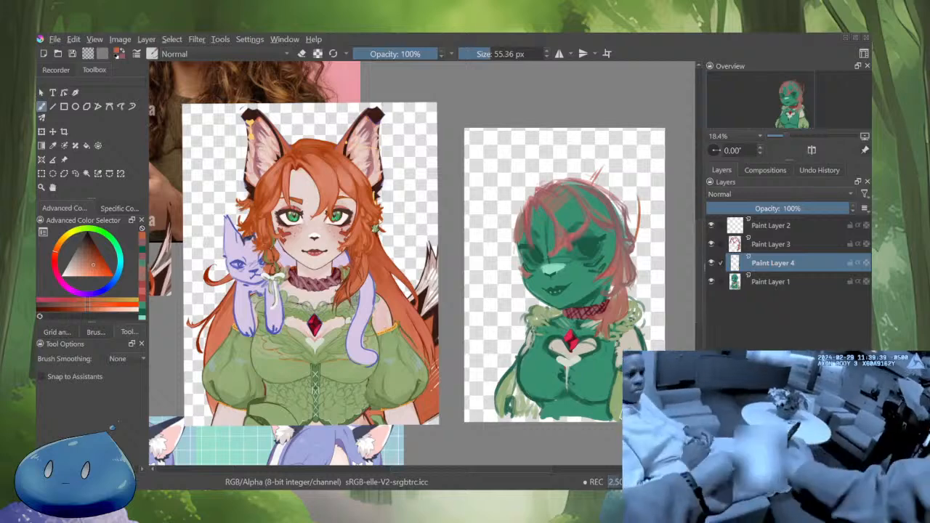
Sketch the tall fox ear above the long hair lock in orange, with a tufted tip, inner line and outer edge reaching the hair
scroll(643, 340, "up", 1)
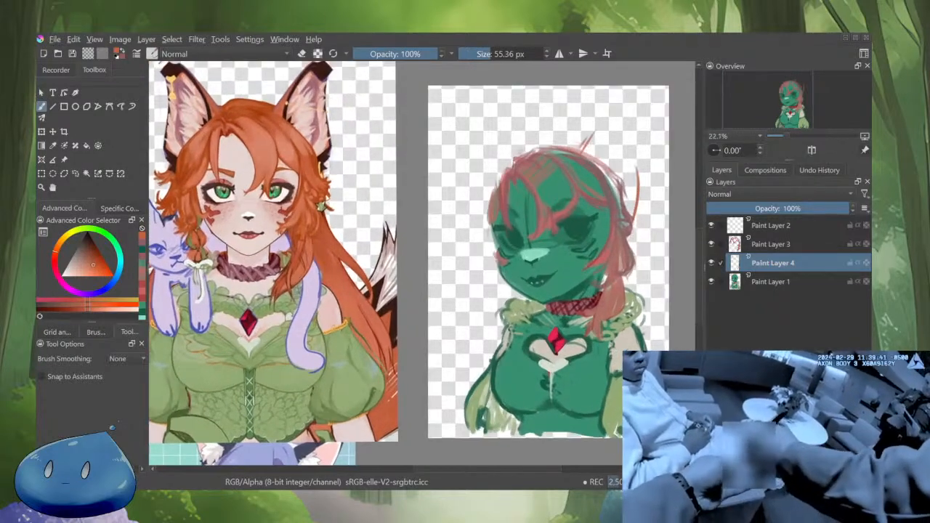
scroll(644, 348, "up", 1)
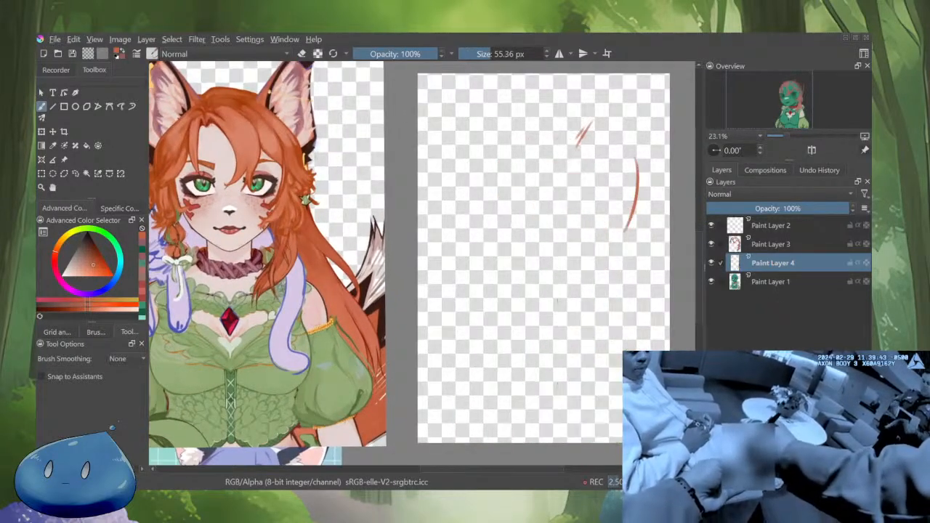
left_click_drag(369, 243, 400, 274)
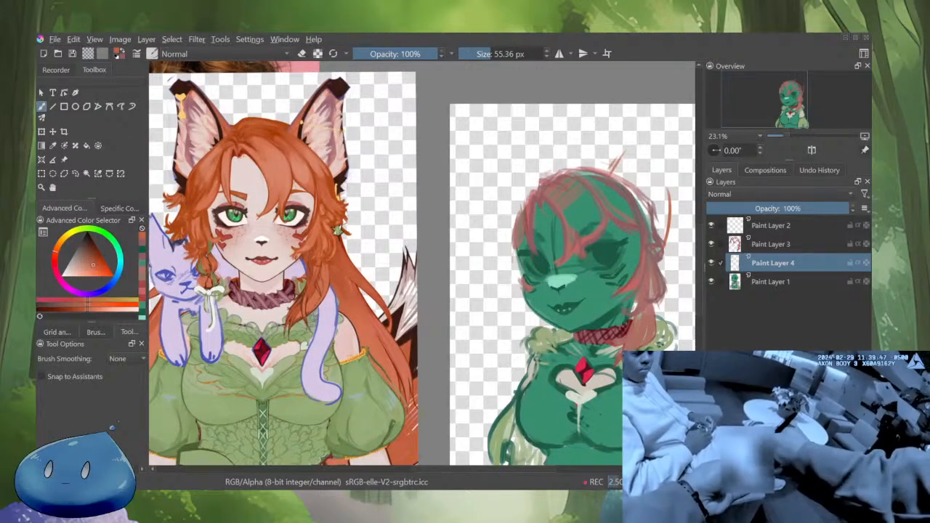
mouse_move(610, 172)
left_mouse_down()
mouse_move(641, 131)
mouse_move(655, 130)
mouse_move(661, 154)
mouse_move(647, 148)
mouse_move(663, 198)
left_mouse_up()
mouse_move(662, 156)
left_mouse_down()
mouse_move(676, 243)
mouse_move(665, 253)
left_mouse_up()
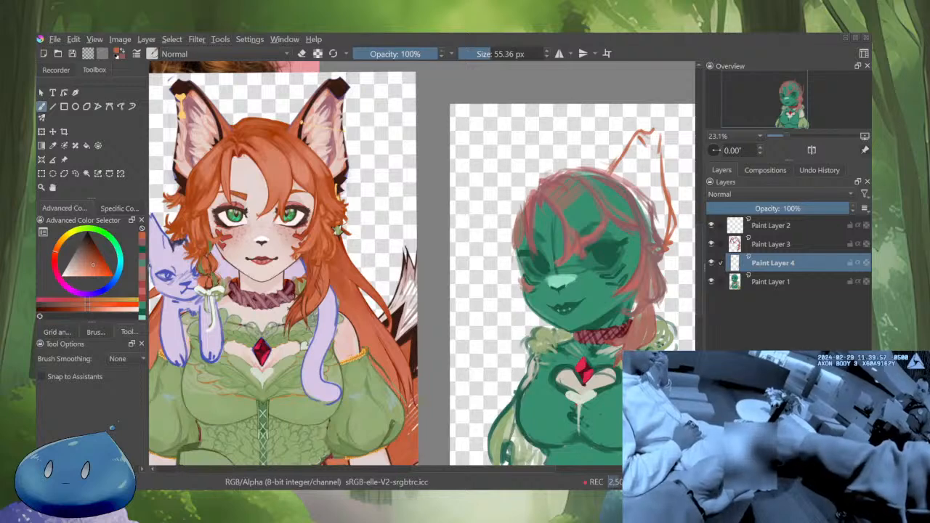
mouse_move(641, 189)
left_mouse_down()
mouse_move(628, 185)
mouse_move(638, 135)
mouse_move(651, 155)
mouse_move(665, 137)
mouse_move(649, 134)
mouse_move(659, 129)
mouse_move(664, 140)
left_mouse_up()
mouse_move(664, 141)
left_mouse_down()
mouse_move(653, 149)
mouse_move(669, 203)
mouse_move(661, 170)
mouse_move(662, 241)
left_mouse_up()
key("e")
key("e")
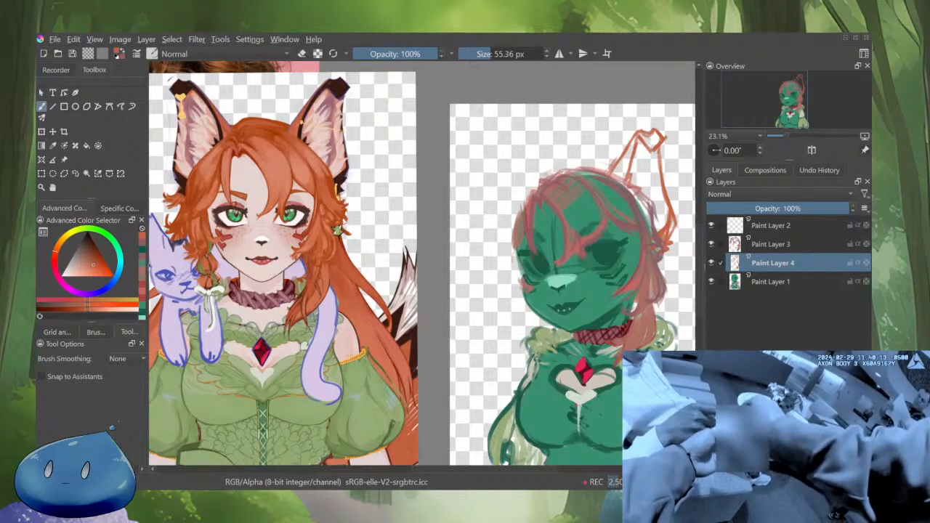
Sketch the inner edge of the opposite ear rising from the crown and mirror the canvas view to check the symmetry
left_click_drag(547, 159, 556, 174)
left_click_drag(553, 143, 564, 174)
mouse_move(549, 140)
left_mouse_down()
mouse_move(560, 166)
mouse_move(549, 141)
left_mouse_up()
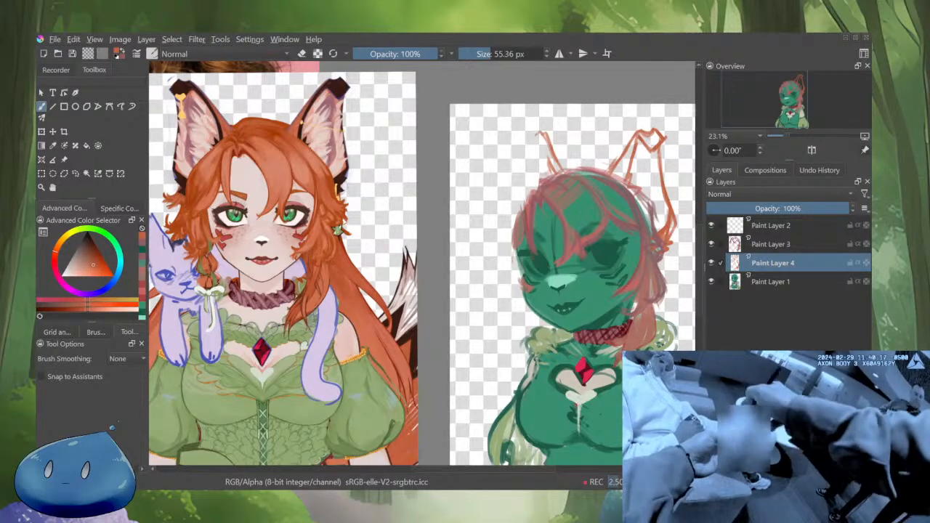
key("m")
mouse_move(460, 282)
left_mouse_down()
mouse_move(595, 263)
mouse_move(685, 296)
left_mouse_up()
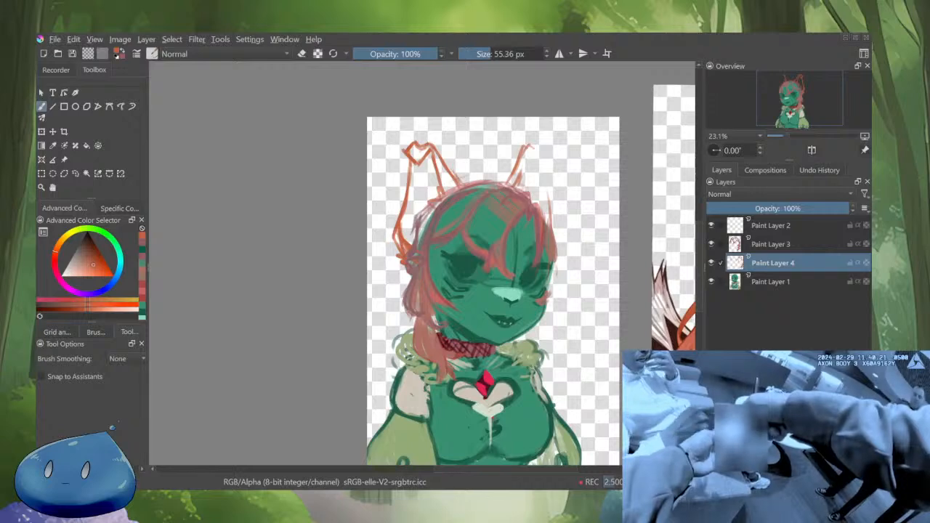
key("m")
key("m")
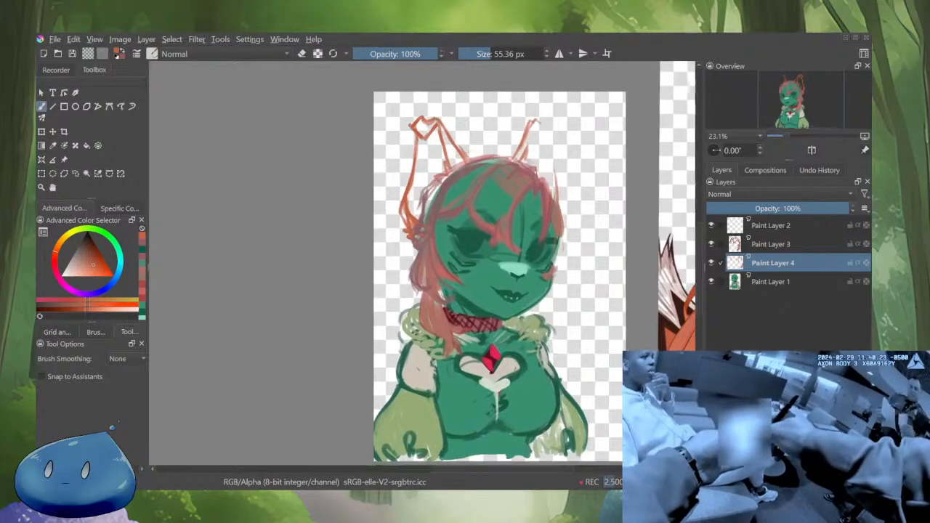
key("m")
key("m")
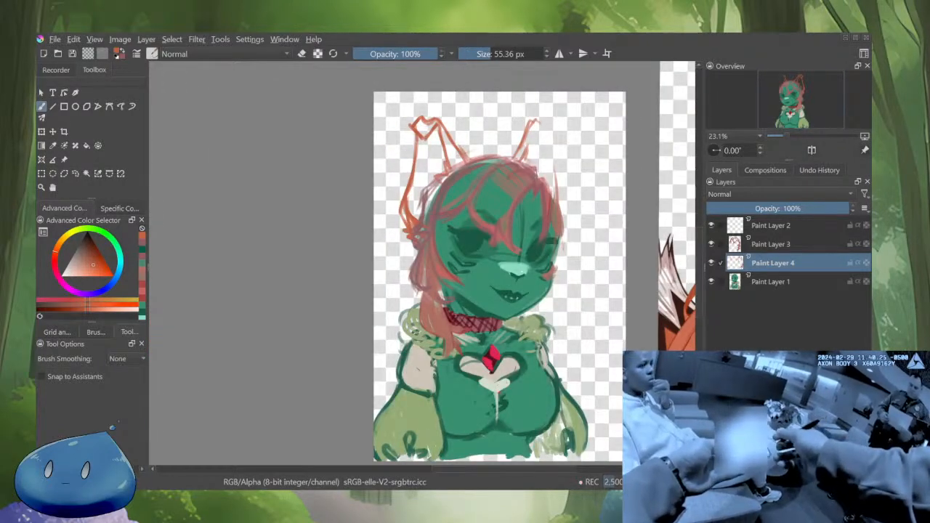
Draw the second ear's tip and outer edge down to the hair, and return the canvas to its unmirrored view
mouse_move(513, 156)
left_mouse_down()
mouse_move(530, 121)
mouse_move(541, 122)
mouse_move(553, 173)
left_mouse_up()
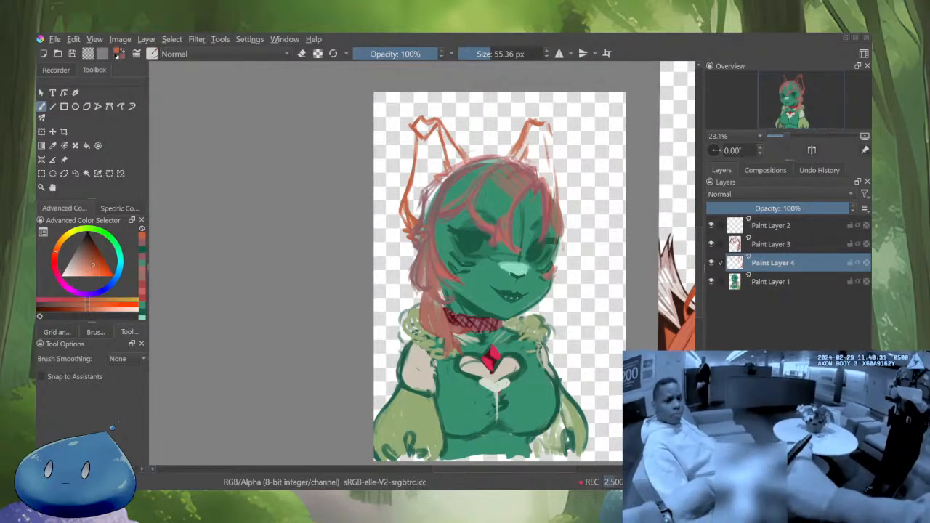
left_click_drag(545, 138, 553, 176)
left_click_drag(547, 141, 556, 187)
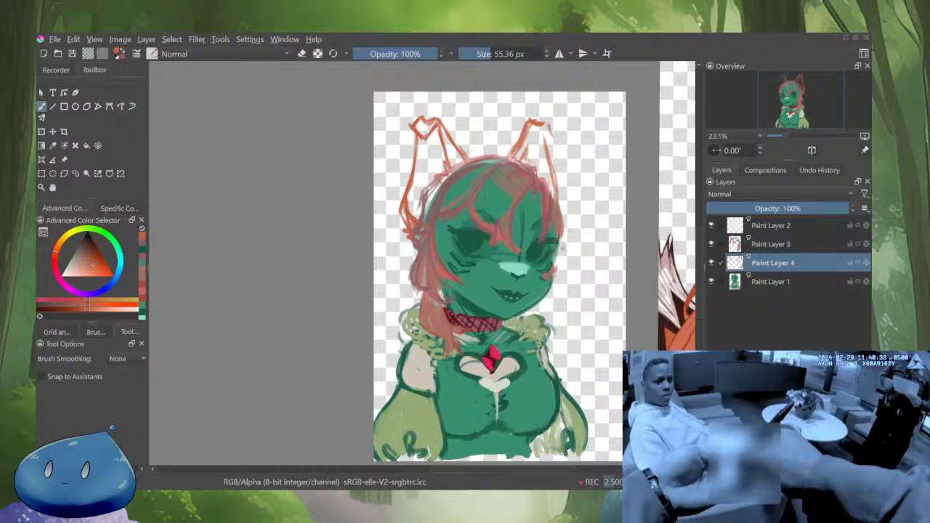
key("m")
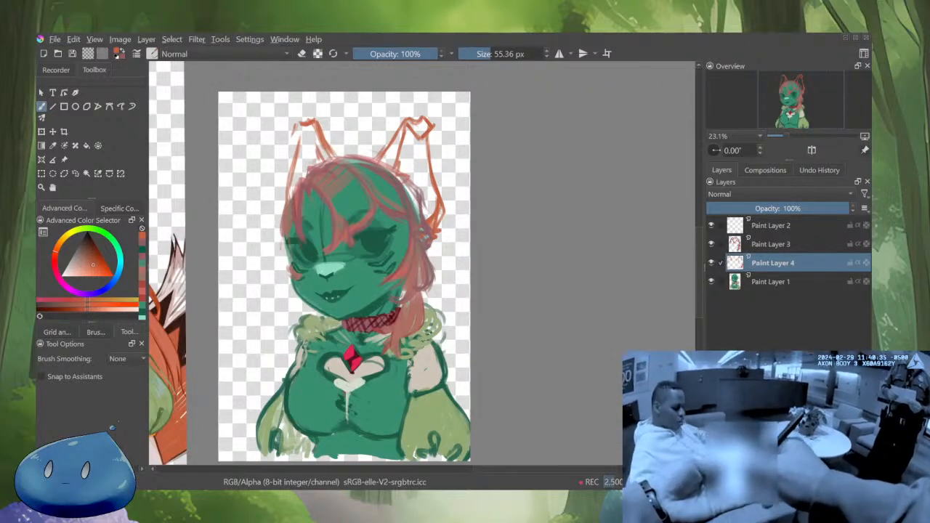
left_click_drag(515, 202, 630, 222)
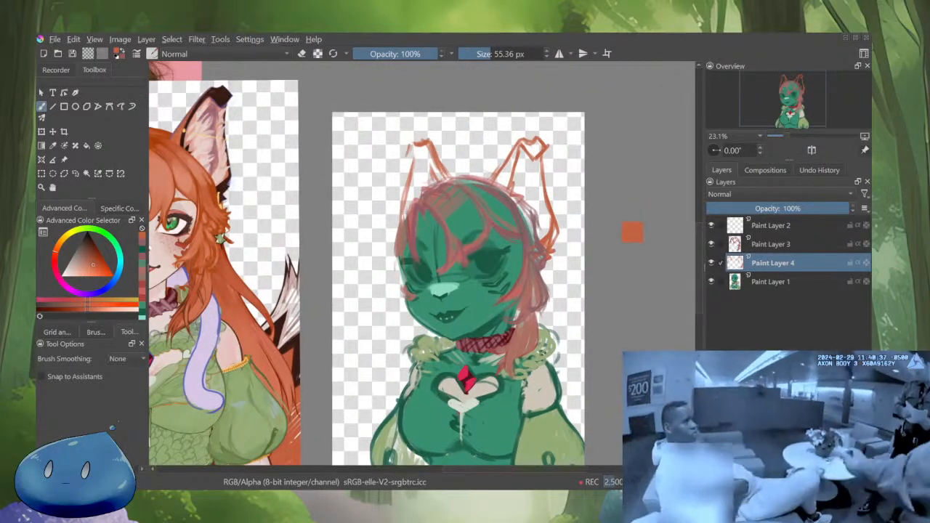
Transform the ear sketch layer to make the pair of ears slightly narrower, and return to the brush
key("ctrl+t")
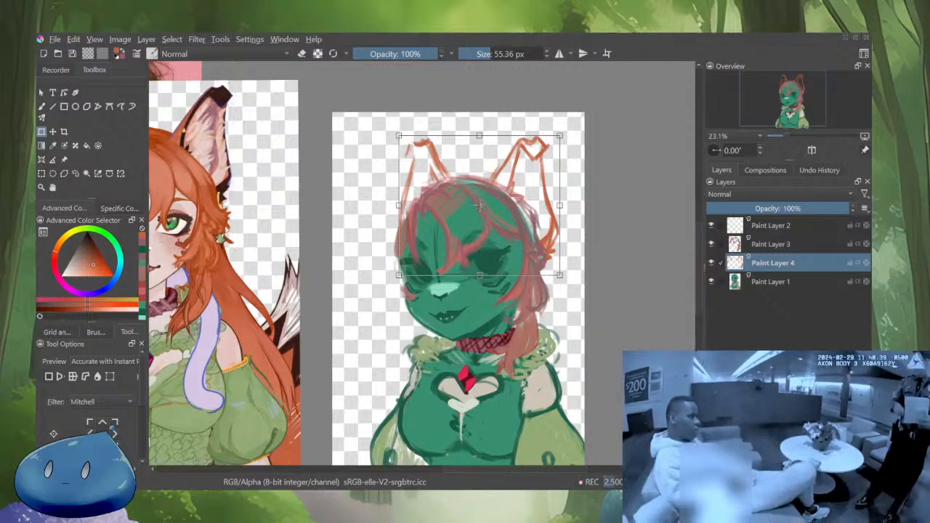
key("Return")
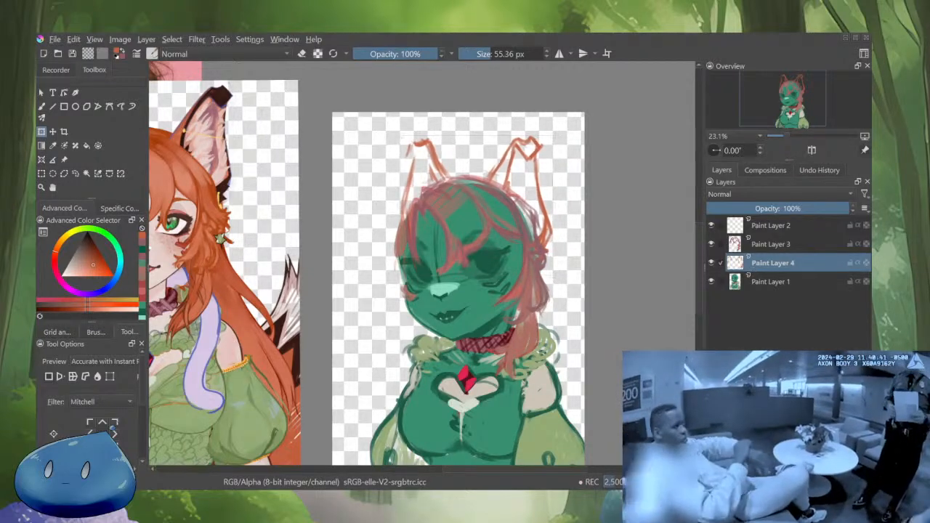
key("ctrl+t")
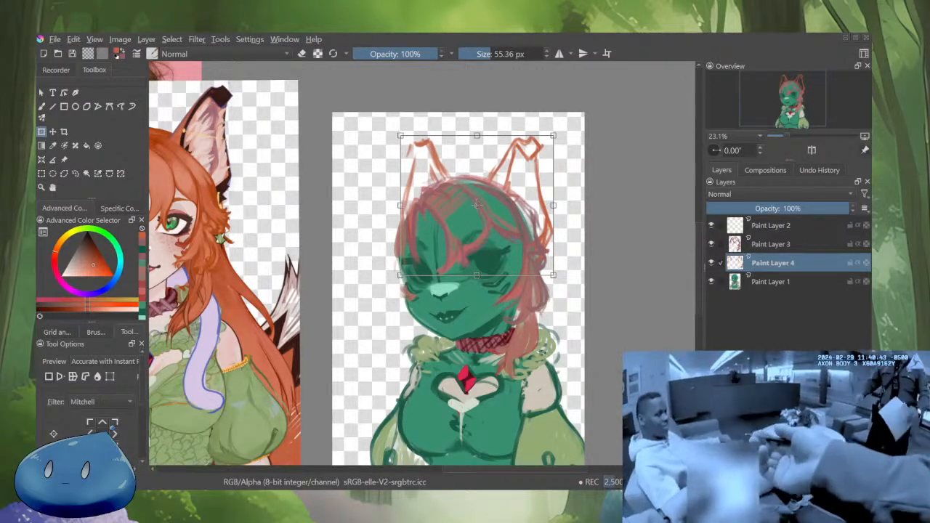
key("Return")
key("b")
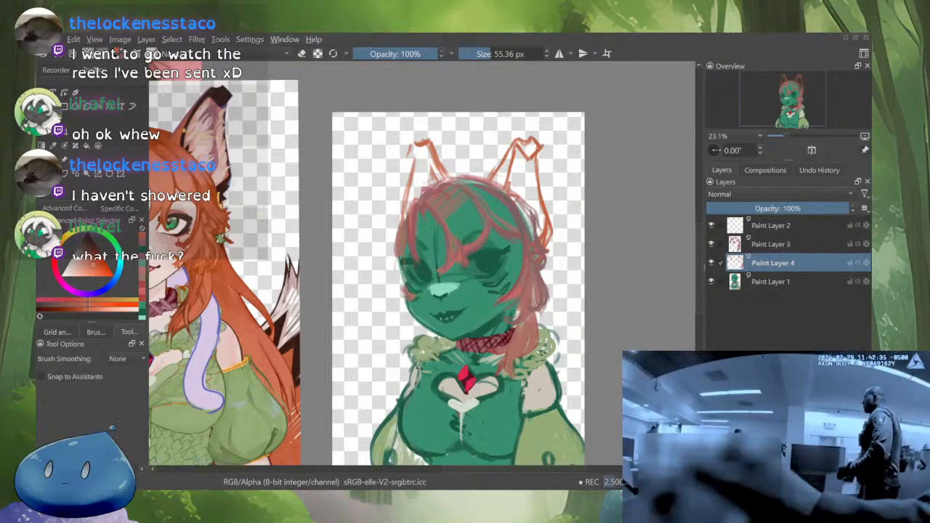
Paste the fox photo as a reference image, enlarge it, and place it between the character artwork and the bust canvas
left_click(64, 159)
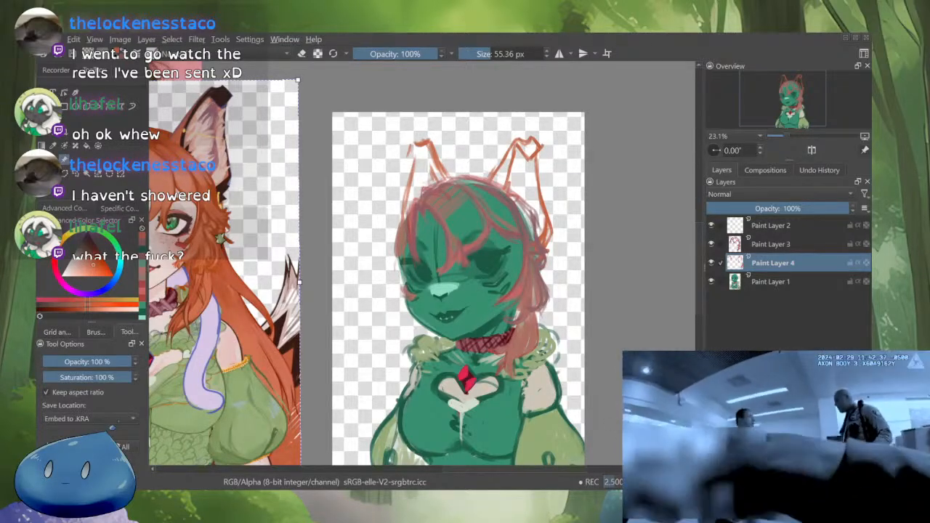
key("ctrl+v")
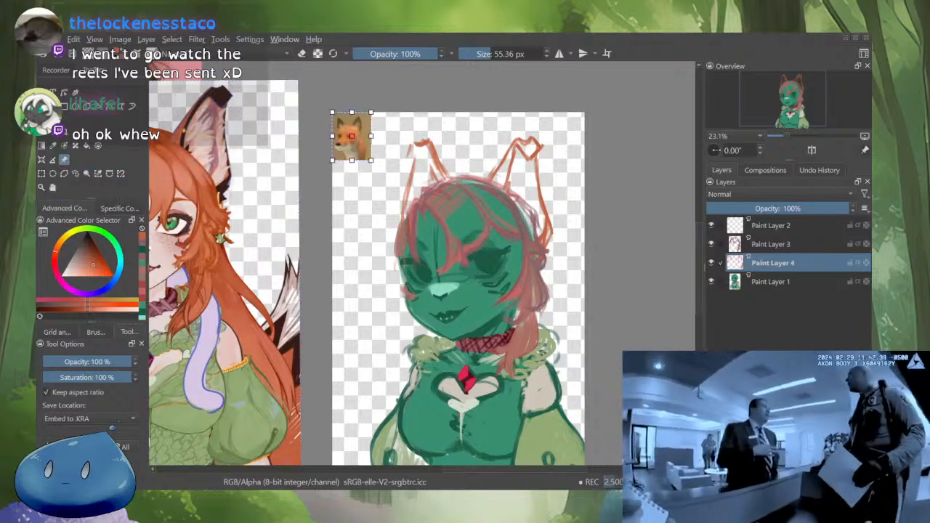
left_click_drag(371, 162, 458, 268)
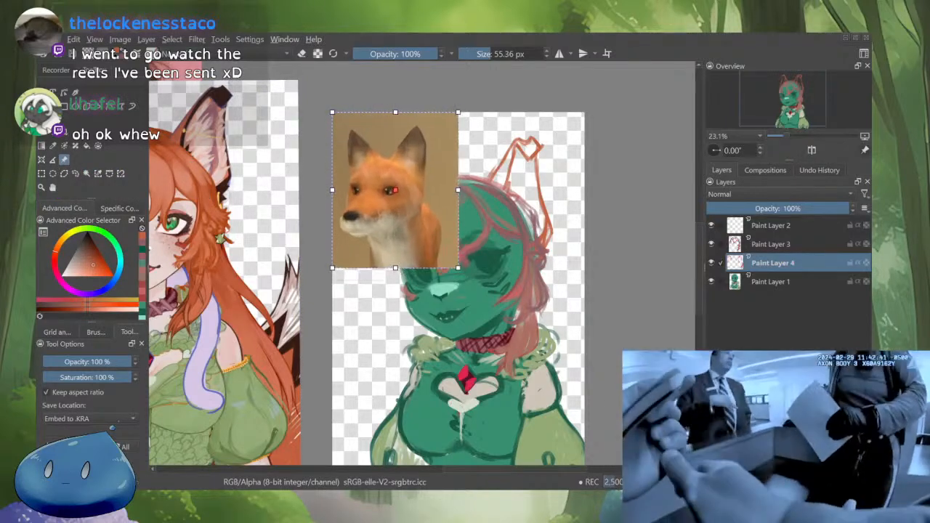
left_click_drag(395, 190, 295, 204)
left_click_drag(357, 282, 368, 295)
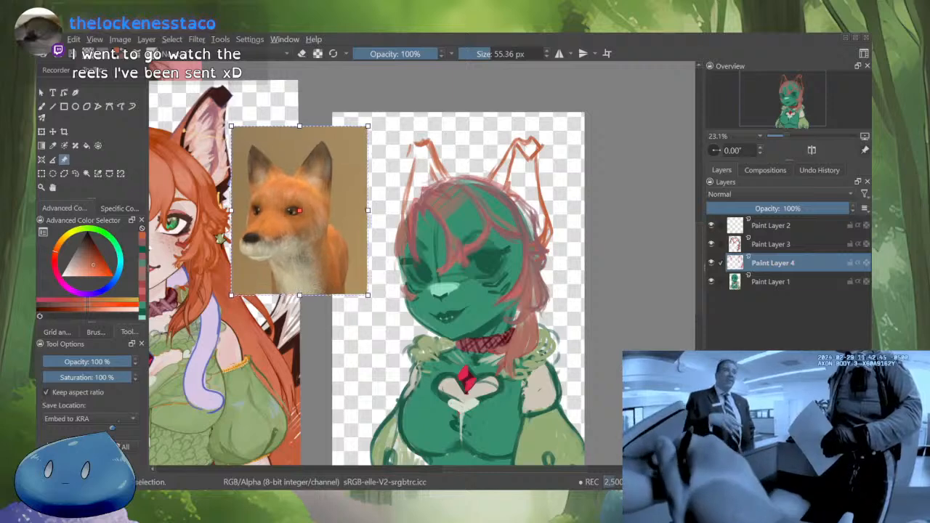
left_click_drag(300, 210, 296, 207)
left_click(41, 92)
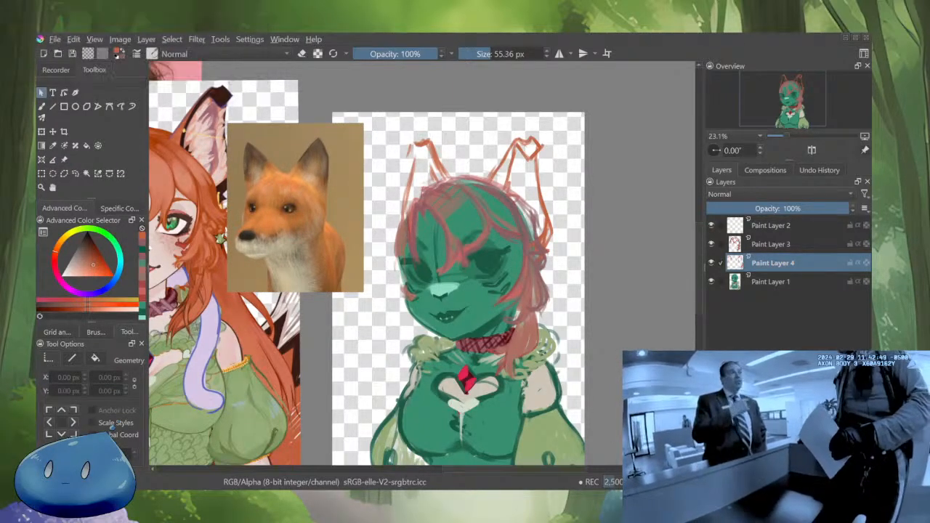
left_click_drag(422, 264, 467, 275)
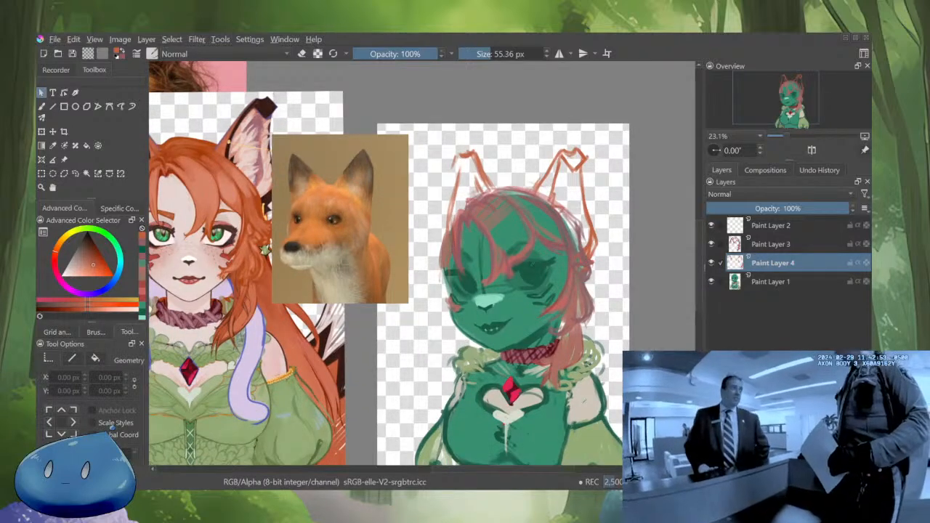
Close the heart-shaped tip of the ear opposite the long hair lock and redraw its outer edge down to the hair with a 46.44 px brush
key("e")
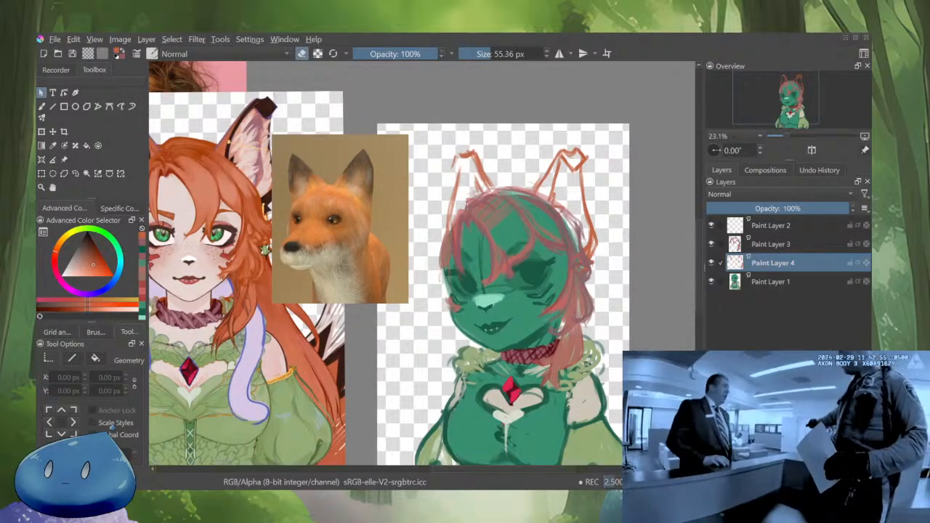
key("b")
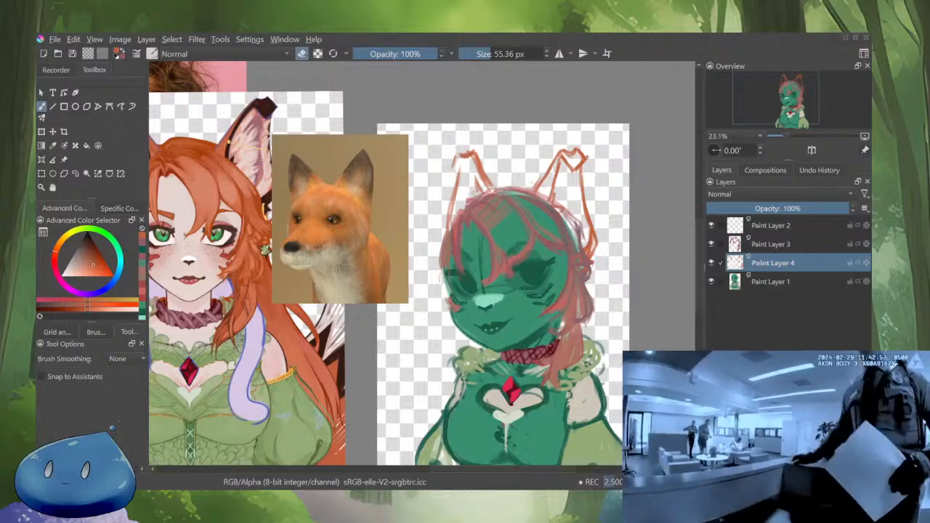
key("e")
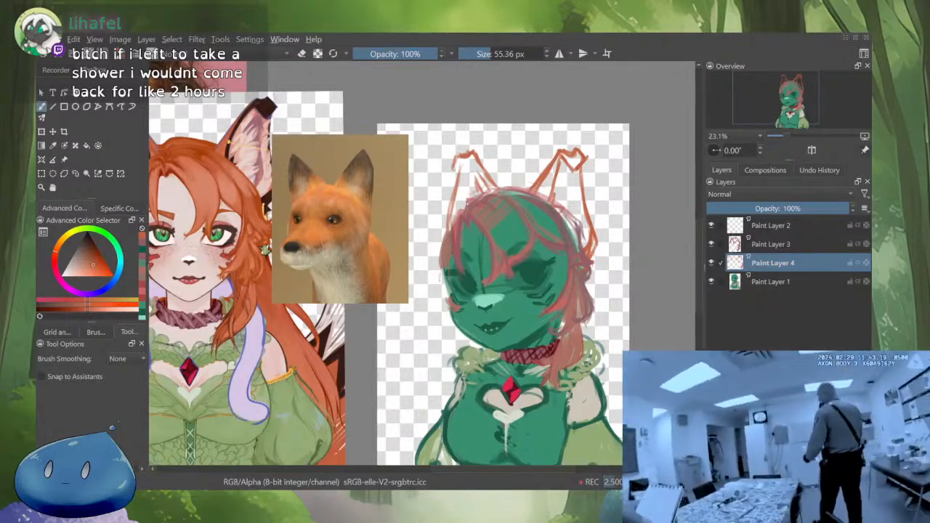
left_click_drag(459, 182, 457, 181)
left_click_drag(457, 180, 450, 230)
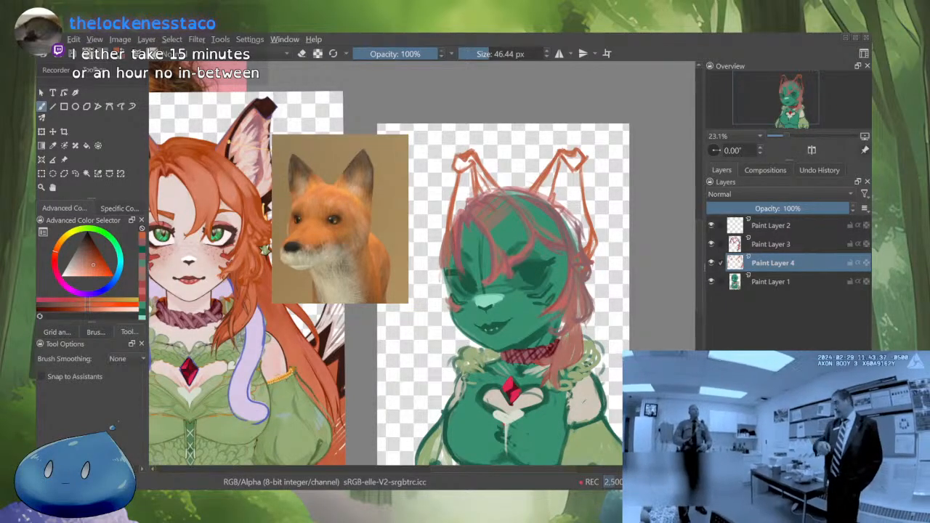
left_click_drag(457, 176, 439, 251)
Thin the same ear's outer edge with the eraser and thicken the fur tuft where it meets the hair
key("e")
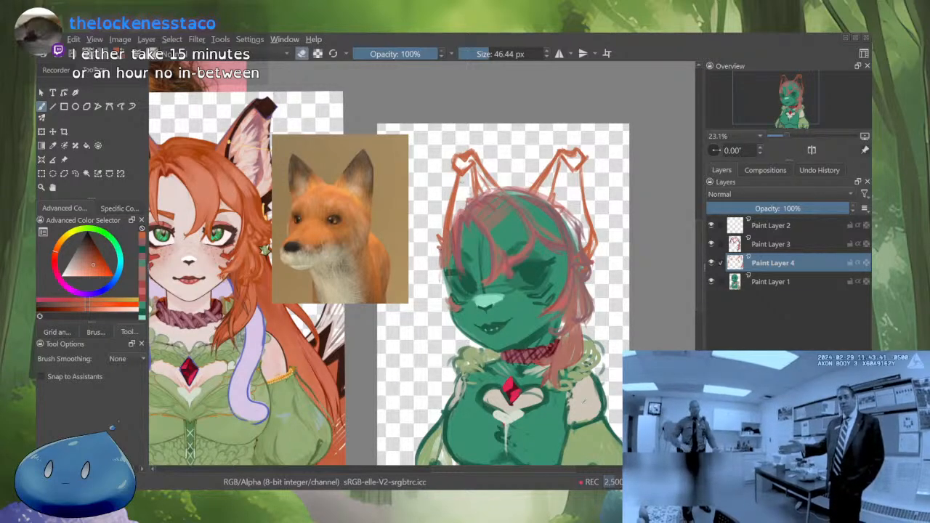
left_click_drag(456, 188, 449, 231)
key("e")
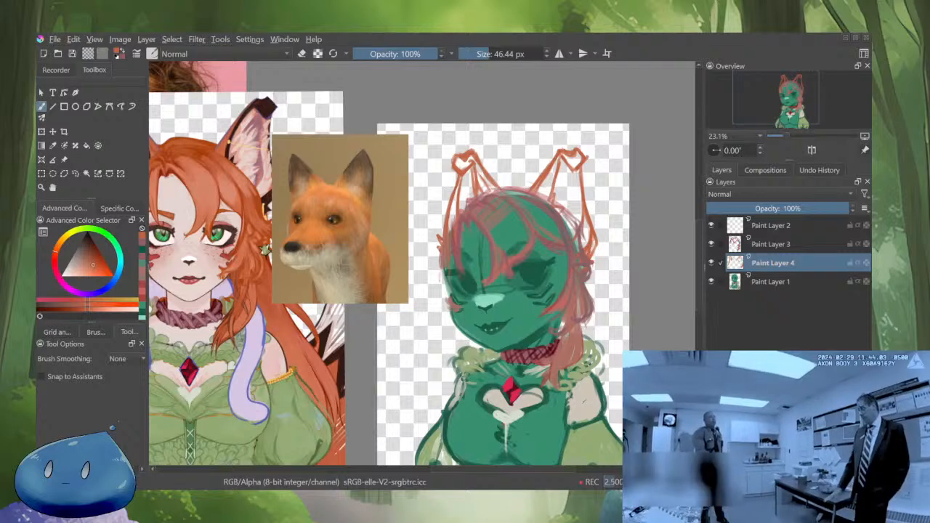
key("e")
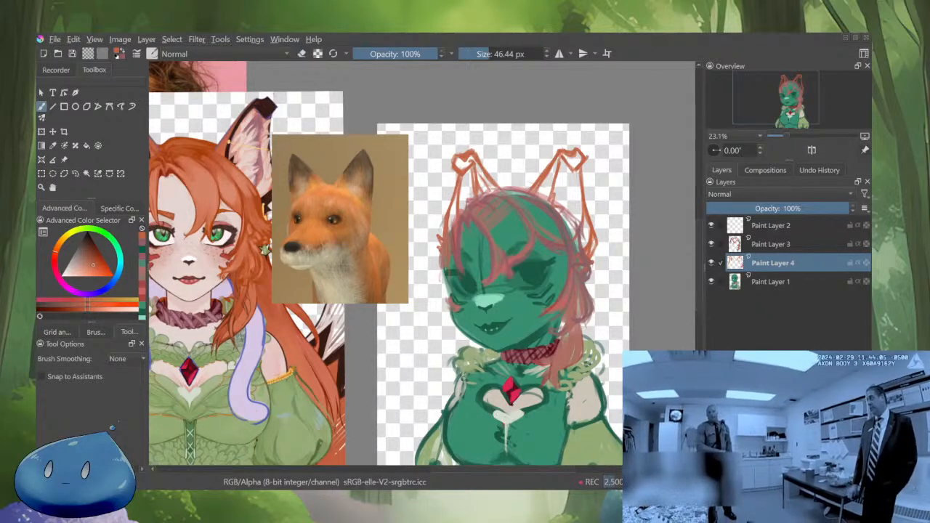
mouse_move(450, 203)
left_mouse_down()
mouse_move(439, 231)
mouse_move(450, 217)
left_mouse_up()
key("e")
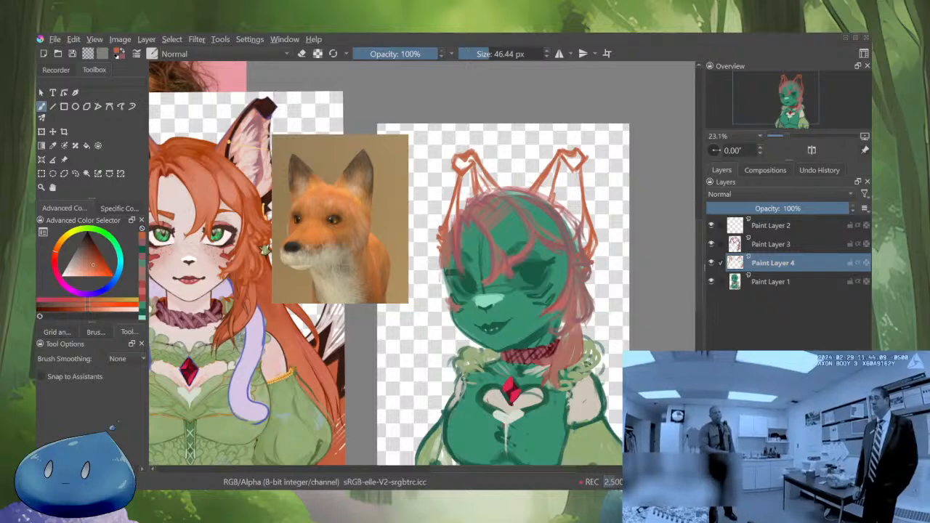
Redraw the outer edge of the ear above the long hair lock, with a heavier orange base at the hair
key("e")
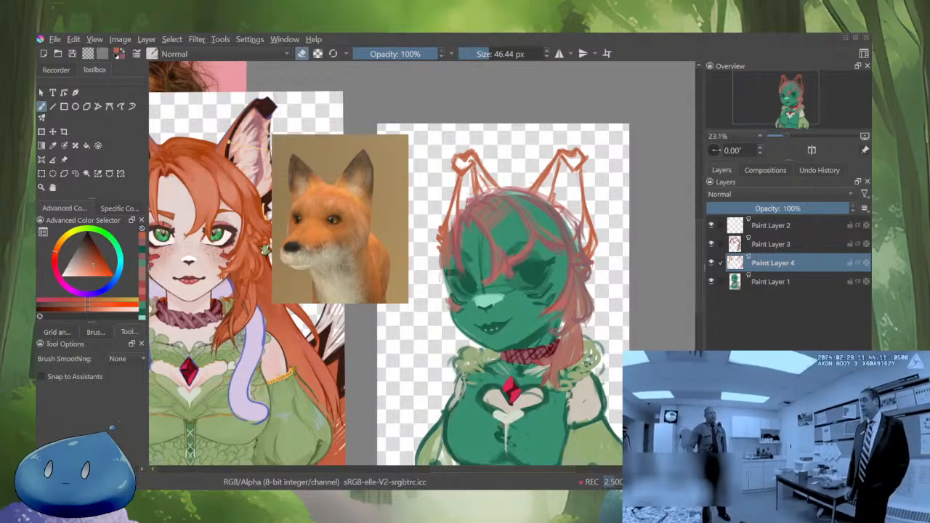
key("e")
left_click_drag(579, 170, 596, 255)
key("e")
key("e")
key("e")
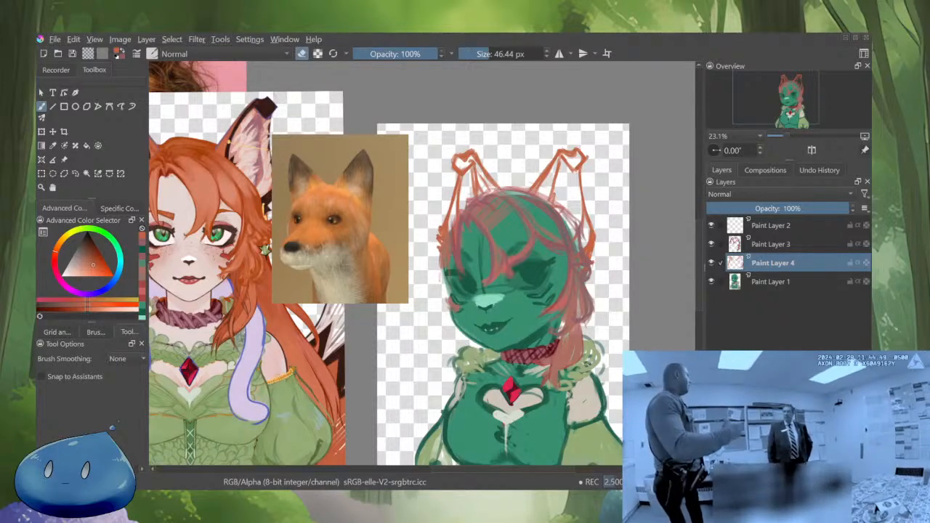
Erase the fur tuft at the base of the ear opposite the long hair lock, redraw its outer edge, and tidy its inner lines
scroll(608, 301, "down", 3)
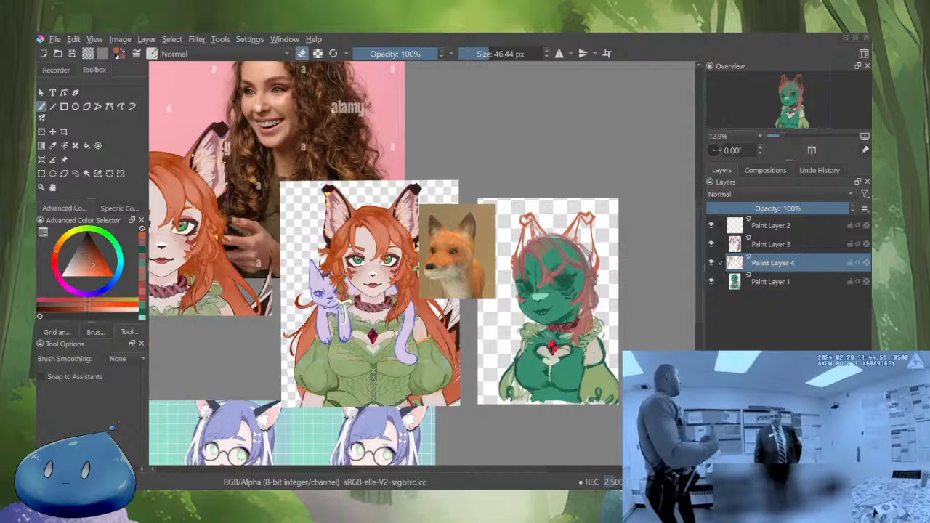
scroll(588, 273, "up", 5)
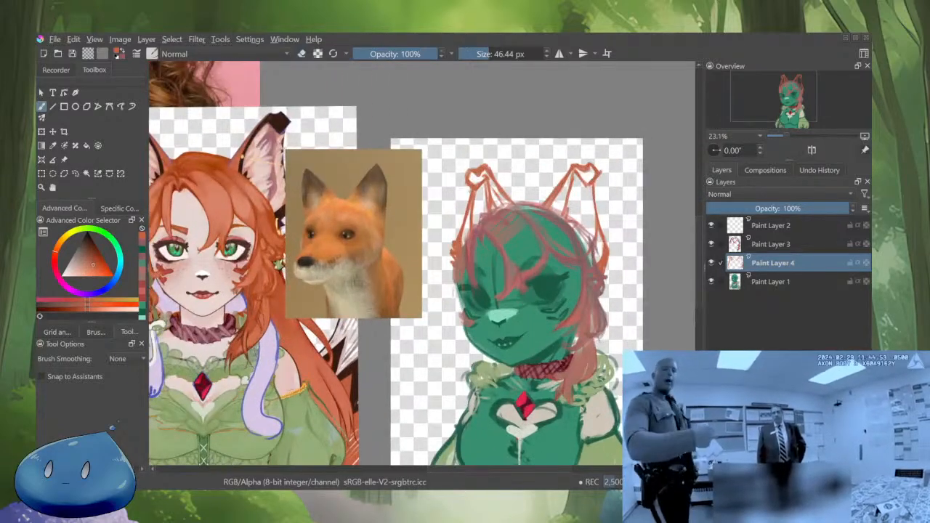
key("e")
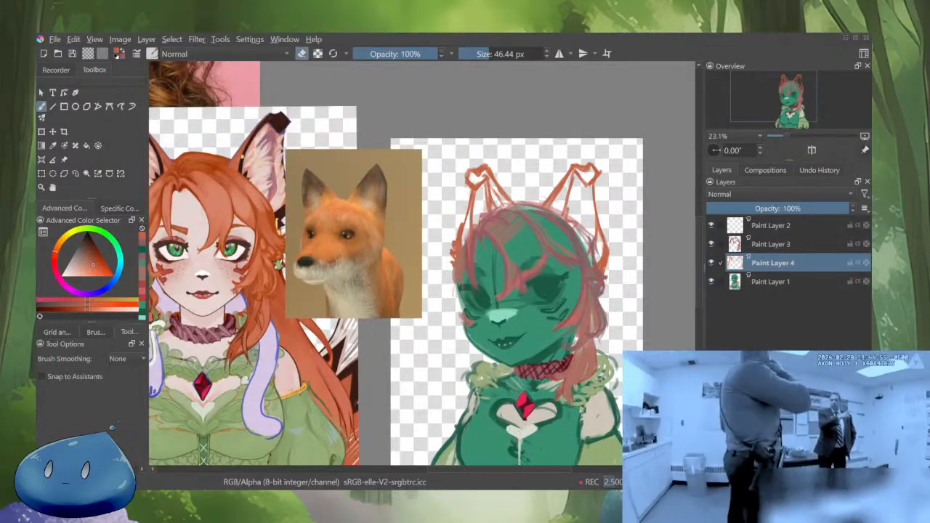
left_click_drag(462, 224, 452, 257)
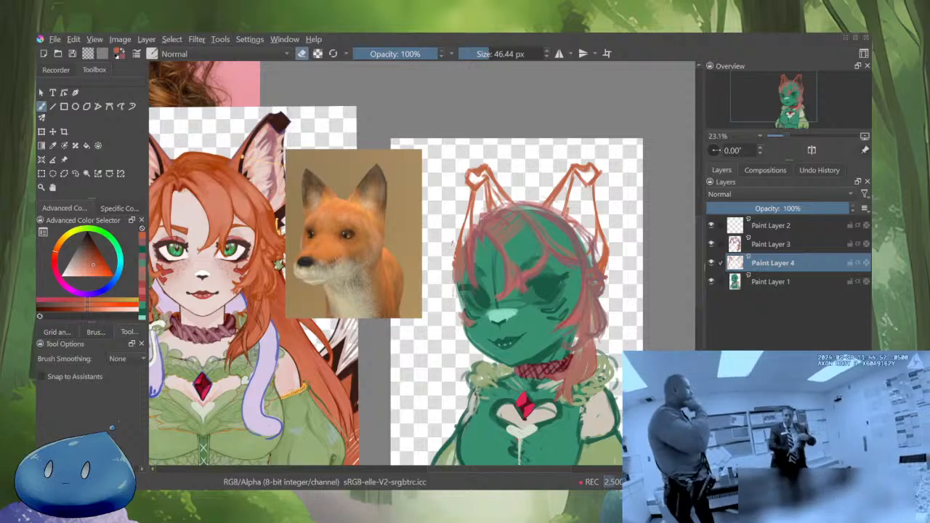
key("e")
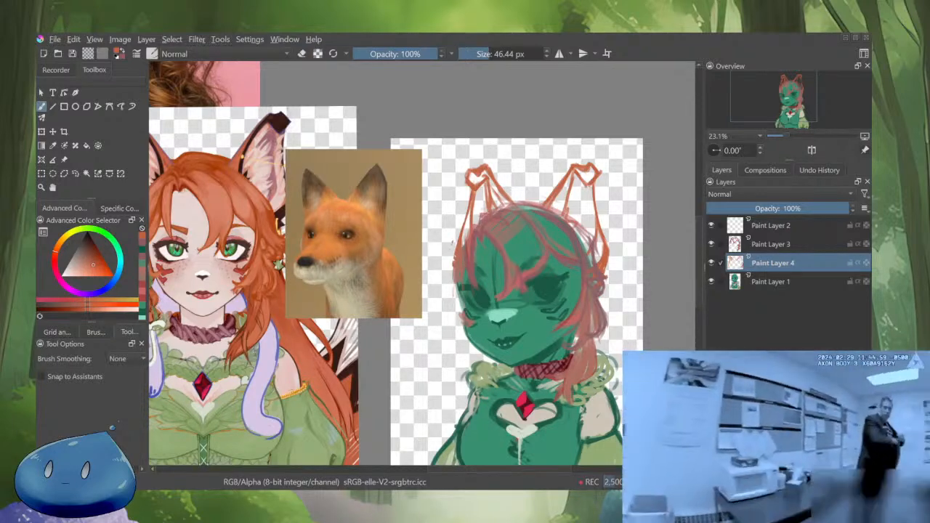
mouse_move(513, 208)
left_mouse_down()
mouse_move(493, 170)
mouse_move(471, 172)
mouse_move(481, 187)
mouse_move(456, 253)
left_mouse_up()
left_click_drag(470, 206, 454, 261)
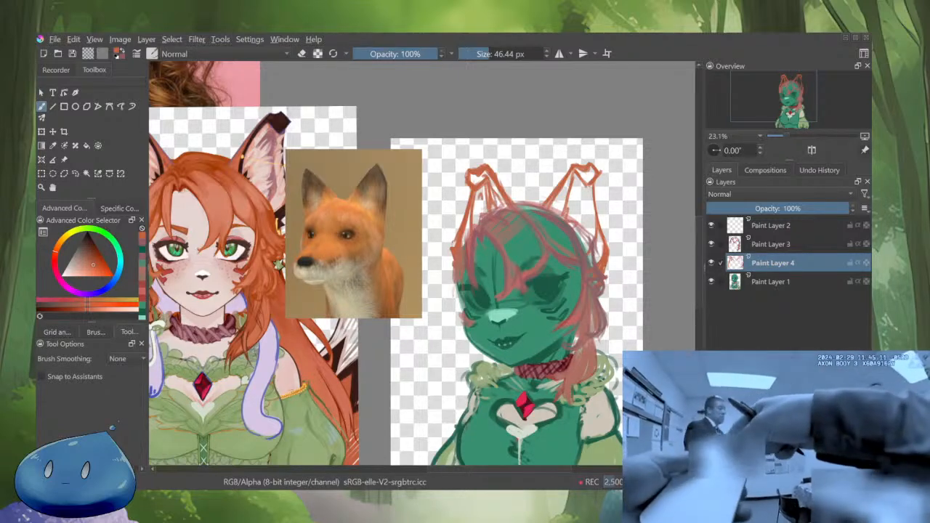
key("e")
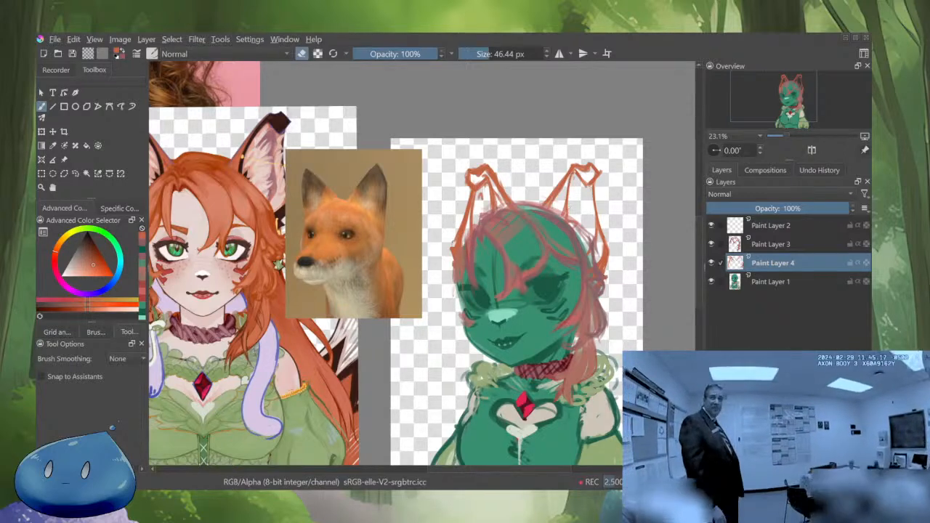
key("e")
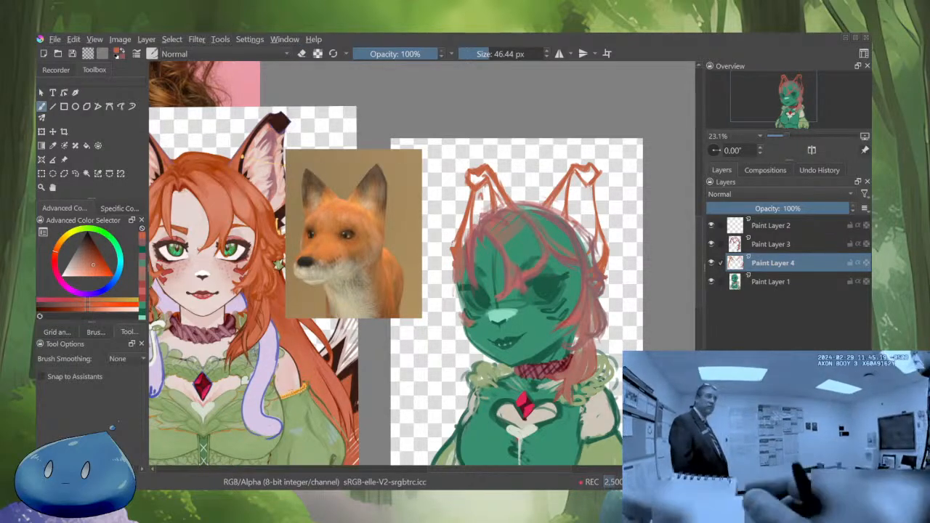
Sketch short orange fur strokes inside the ear above the long hair lock and add matching ones inside the opposite ear
left_click_drag(582, 181, 585, 214)
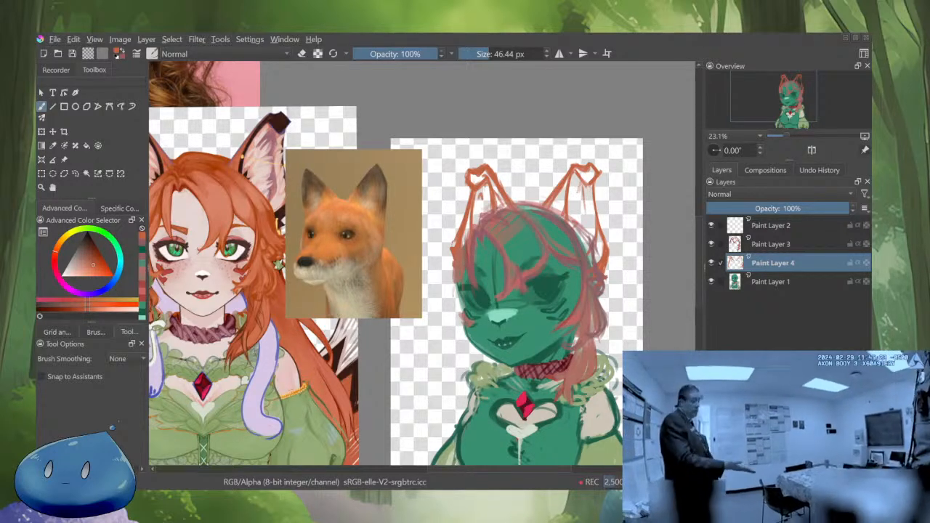
left_click_drag(579, 181, 586, 247)
left_click_drag(579, 232, 587, 236)
mouse_move(575, 211)
left_mouse_down()
mouse_move(586, 229)
mouse_move(582, 207)
left_mouse_up()
left_click_drag(577, 192, 584, 201)
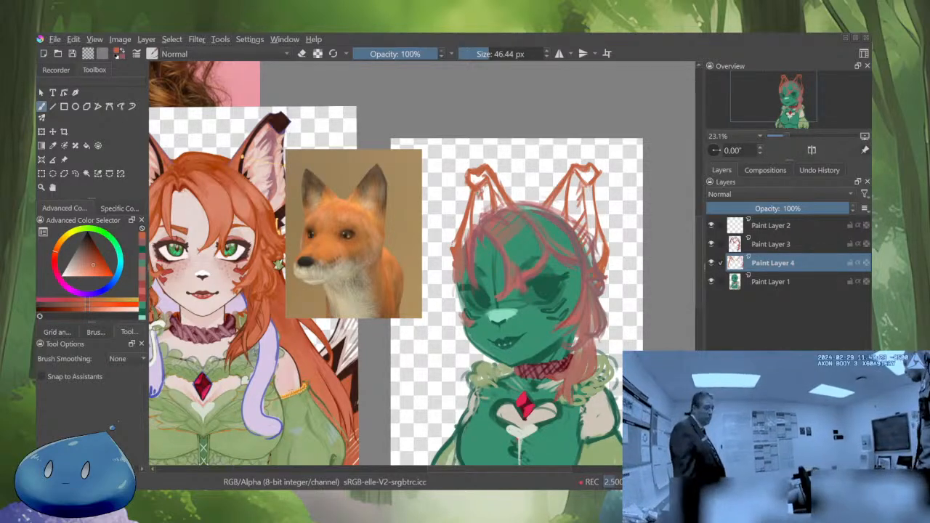
mouse_move(484, 188)
left_mouse_down()
mouse_move(477, 225)
mouse_move(479, 213)
left_mouse_up()
left_click_drag(486, 201, 478, 223)
scroll(612, 291, "down", 3)
scroll(612, 282, "up", 4)
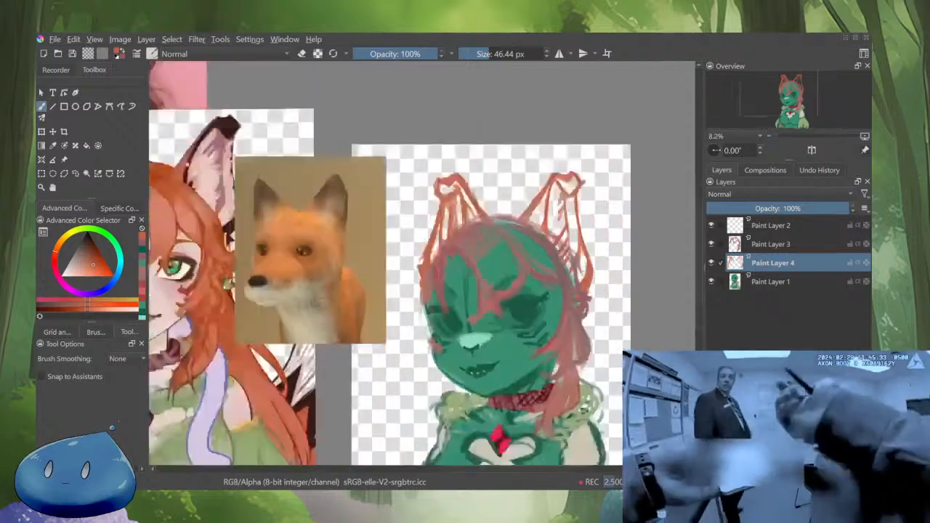
key("e")
scroll(612, 290, "down", 1)
scroll(523, 290, "down", 1)
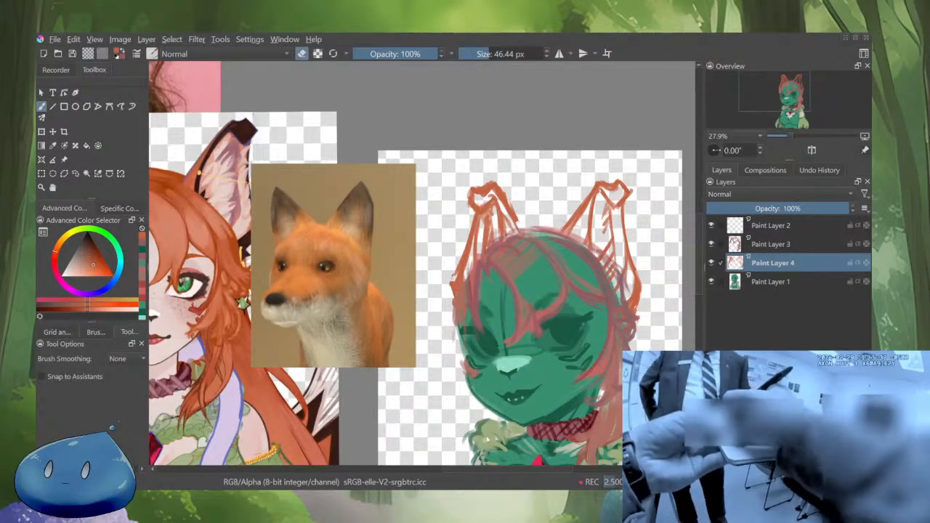
key("e")
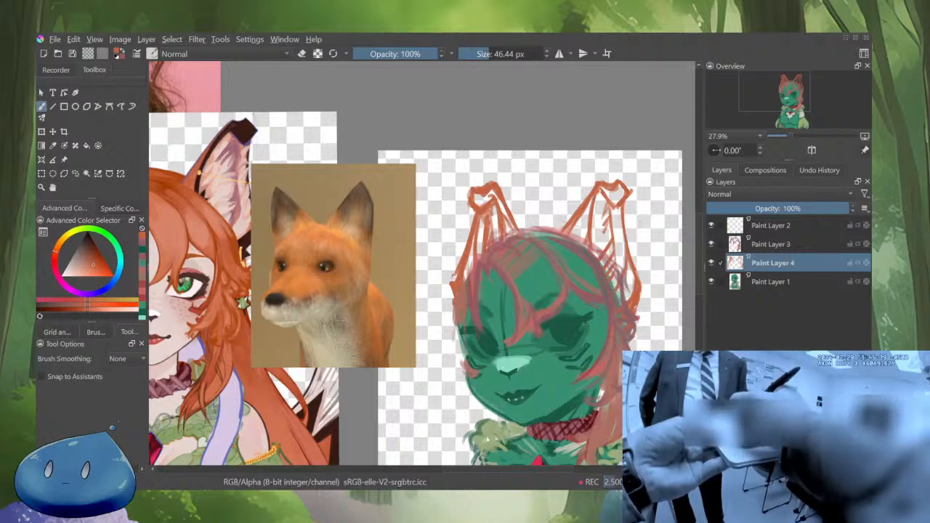
key("e")
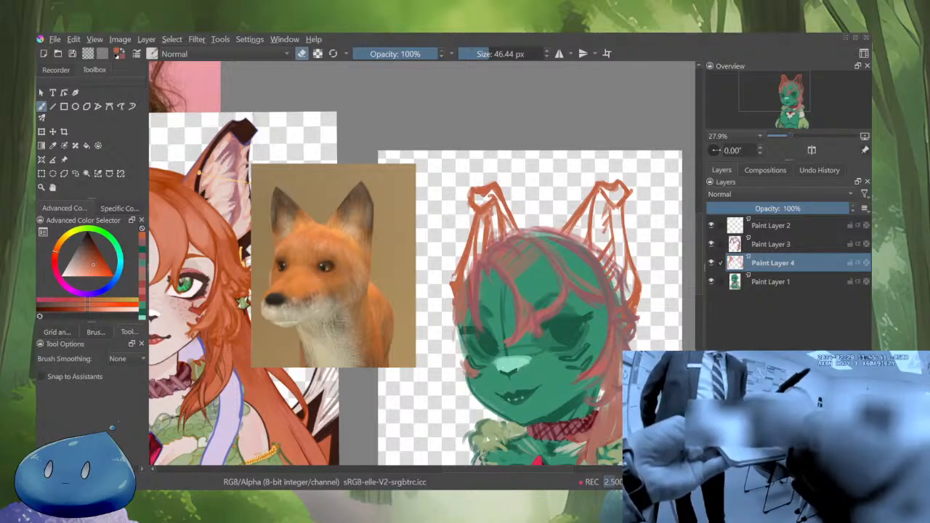
key("i")
key("i")
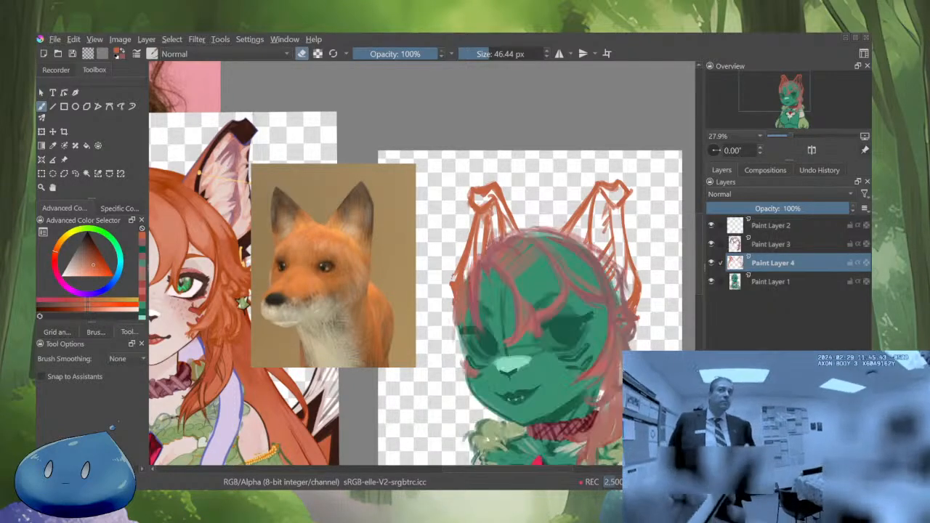
key("m")
scroll(555, 262, "down", 3)
key("m")
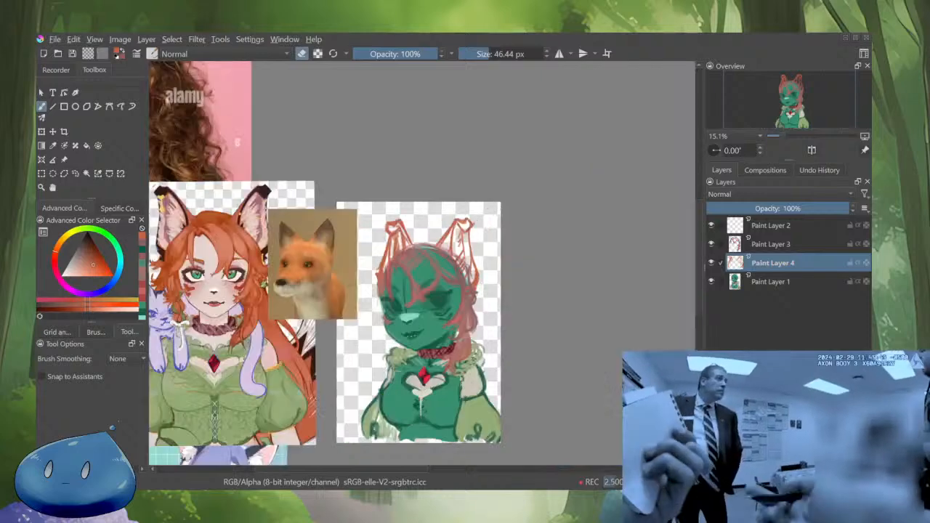
scroll(314, 280, "up", 3)
key("e")
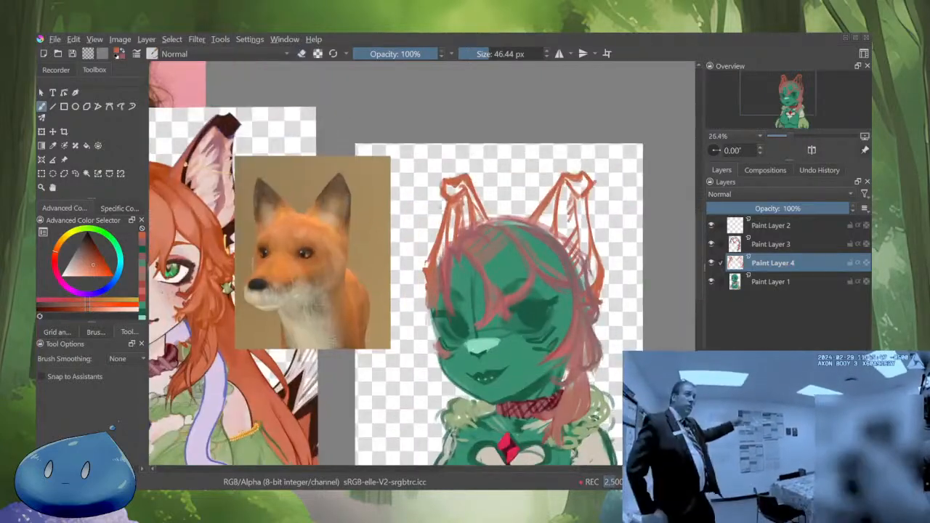
key("e")
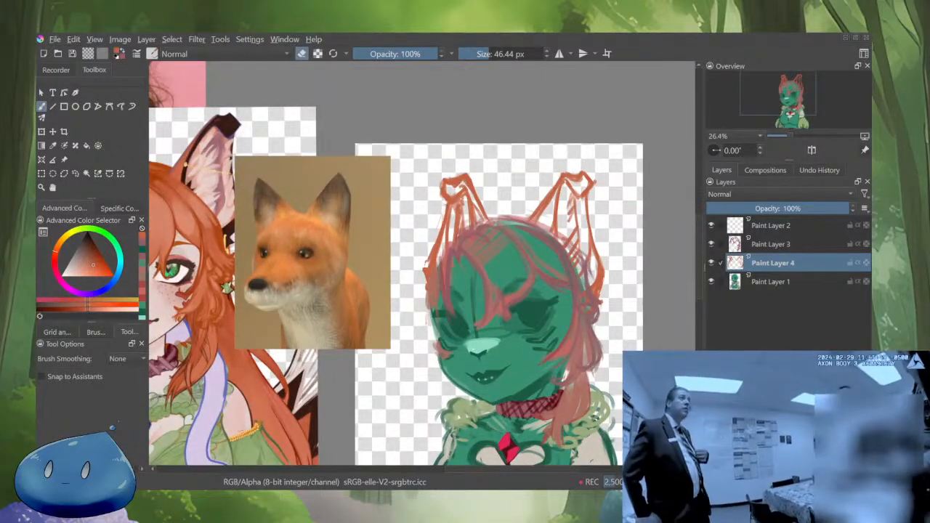
scroll(577, 324, "down", 3)
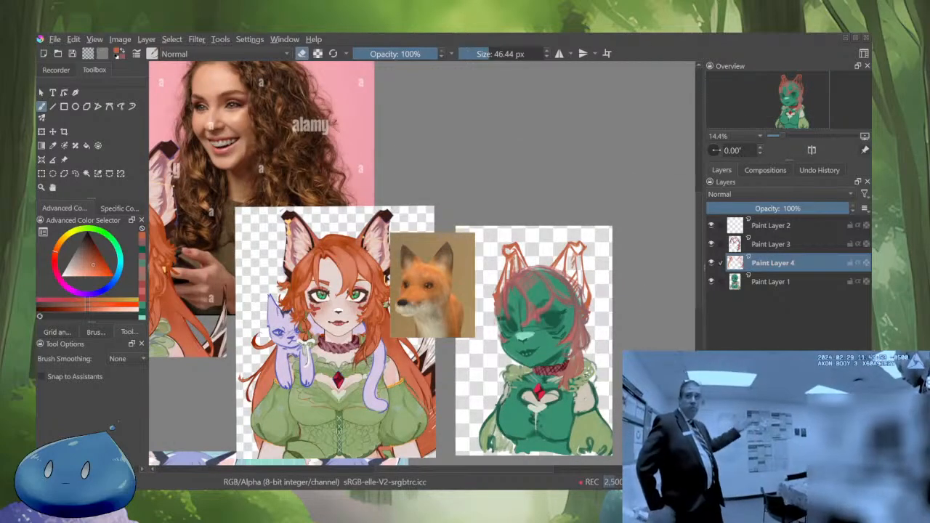
Add a new paint layer beneath the ear lines and fill the ear above the long hair lock with light orange
key("Insert")
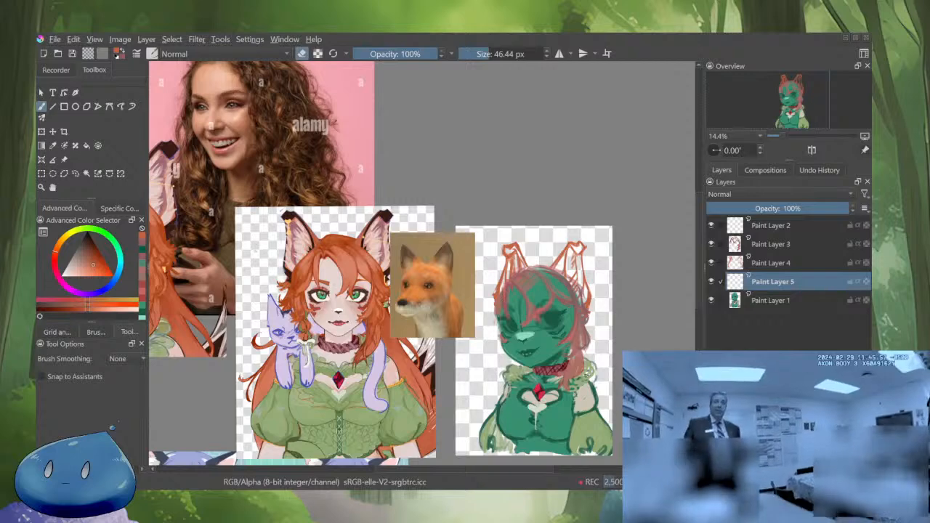
key("e")
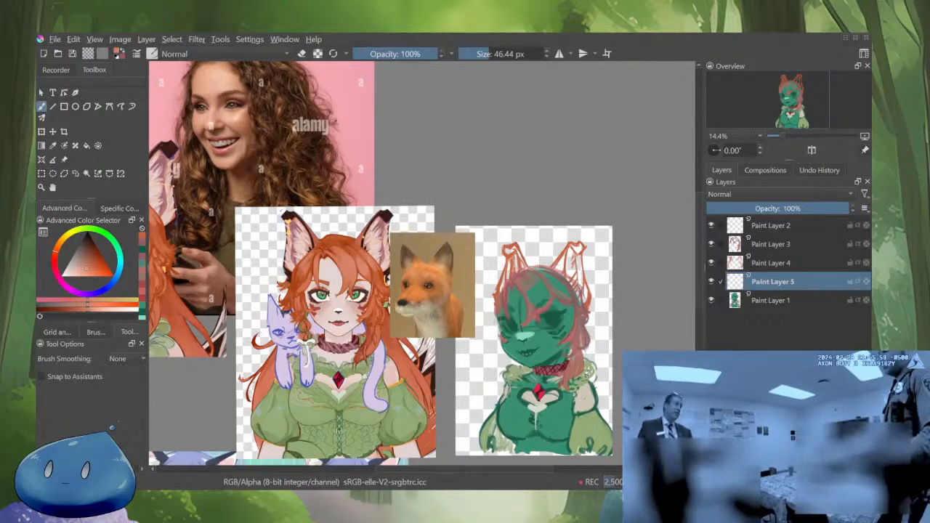
scroll(554, 268, "up", 5)
left_click_drag(648, 209, 544, 189)
left_click_drag(538, 189, 558, 189)
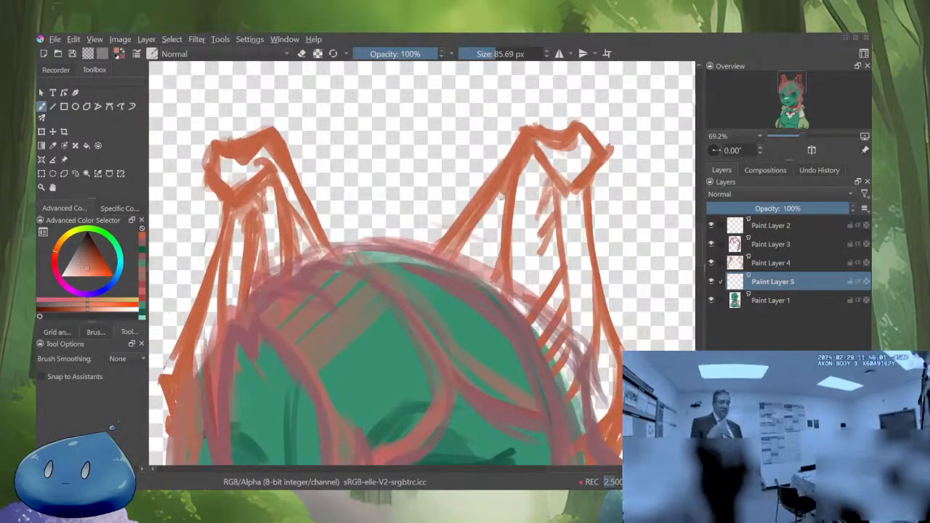
left_click_drag(501, 197, 440, 261)
mouse_move(539, 142)
left_mouse_down()
mouse_move(579, 148)
mouse_move(587, 161)
mouse_move(529, 188)
mouse_move(461, 262)
left_mouse_up()
scroll(567, 223, "down", 3)
left_click_drag(528, 222, 538, 223, "shift")
mouse_move(539, 216)
left_mouse_down()
mouse_move(519, 248)
mouse_move(529, 252)
left_mouse_up()
mouse_move(564, 206)
left_mouse_down()
mouse_move(546, 262)
mouse_move(571, 263)
mouse_move(591, 306)
mouse_move(574, 331)
mouse_move(557, 269)
mouse_move(578, 307)
left_mouse_up()
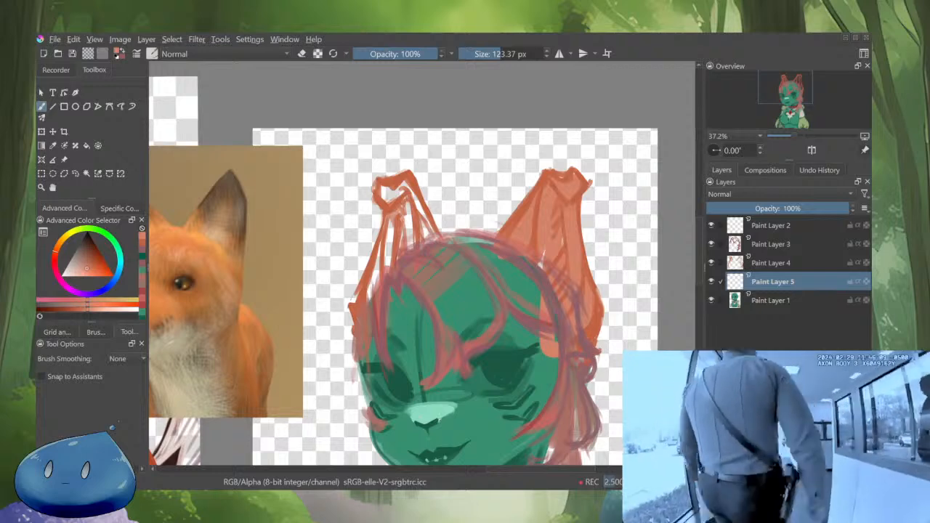
Finish the fill at the ear's base and erase the orange spilling onto the green face
left_click_drag(545, 249, 539, 270)
key("e")
left_click_drag(533, 305, 544, 348)
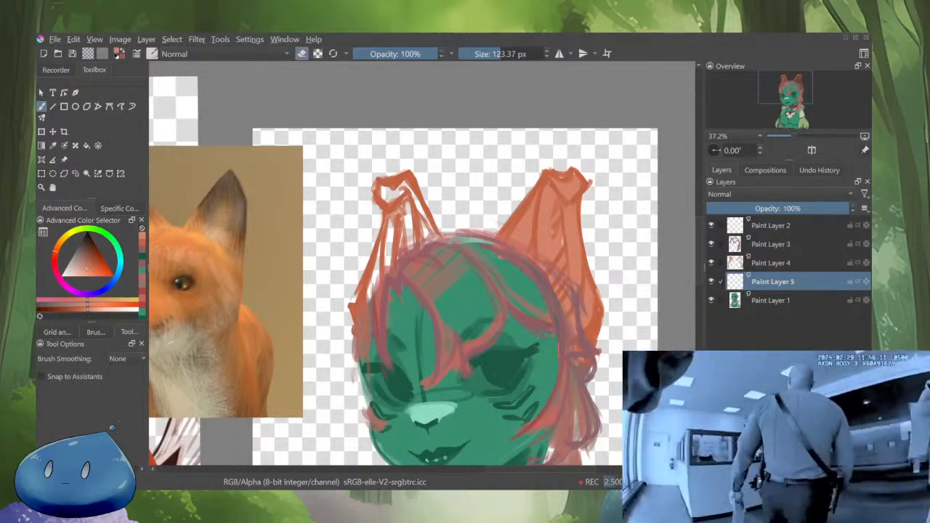
Fill the ear opposite the long hair lock with the same light orange, from tip to base
key("e")
mouse_move(388, 191)
left_mouse_down()
mouse_move(398, 194)
mouse_move(381, 201)
mouse_move(415, 188)
mouse_move(429, 234)
mouse_move(388, 269)
mouse_move(434, 234)
mouse_move(389, 263)
left_mouse_up()
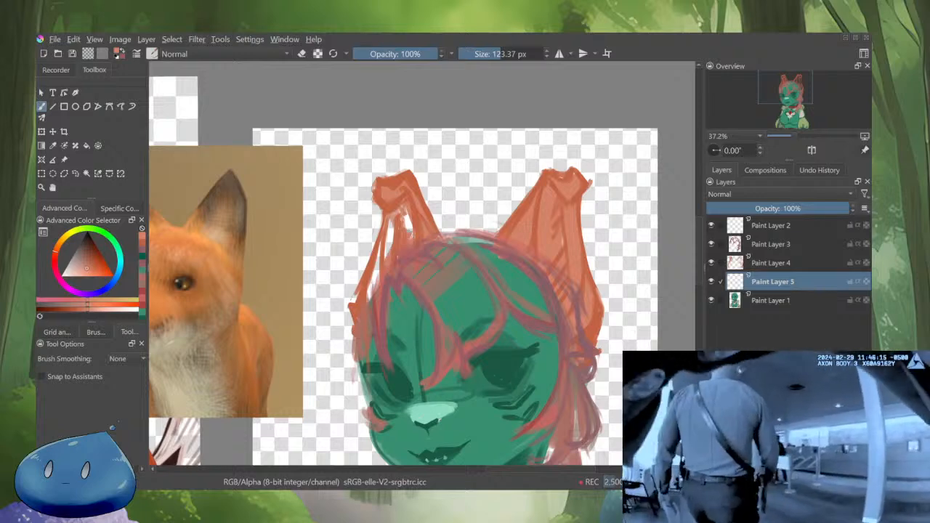
left_click_drag(408, 218, 369, 298)
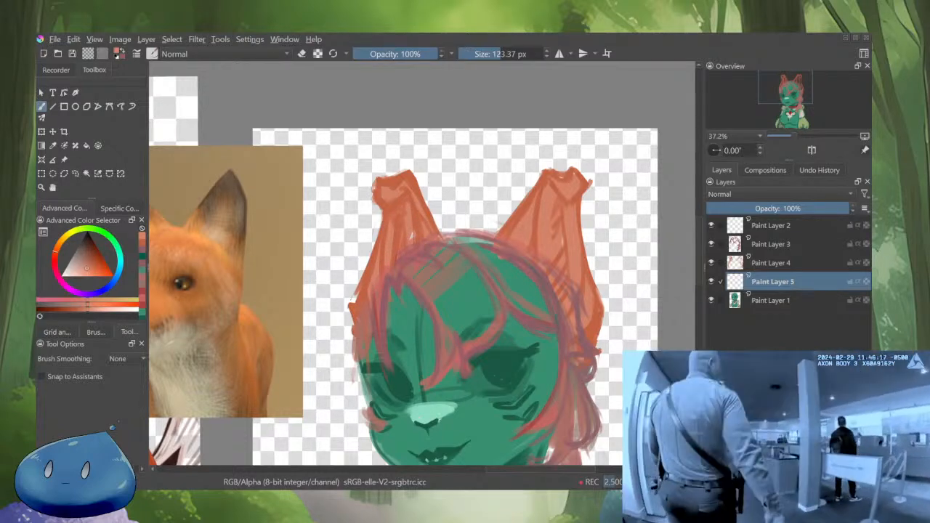
Add a new paint layer, place it beneath the green sketch layer, and sample a red tone from the artwork for the hair
key("Insert")
key("ctrl+Page_Down")
key("ctrl+Page_Down")
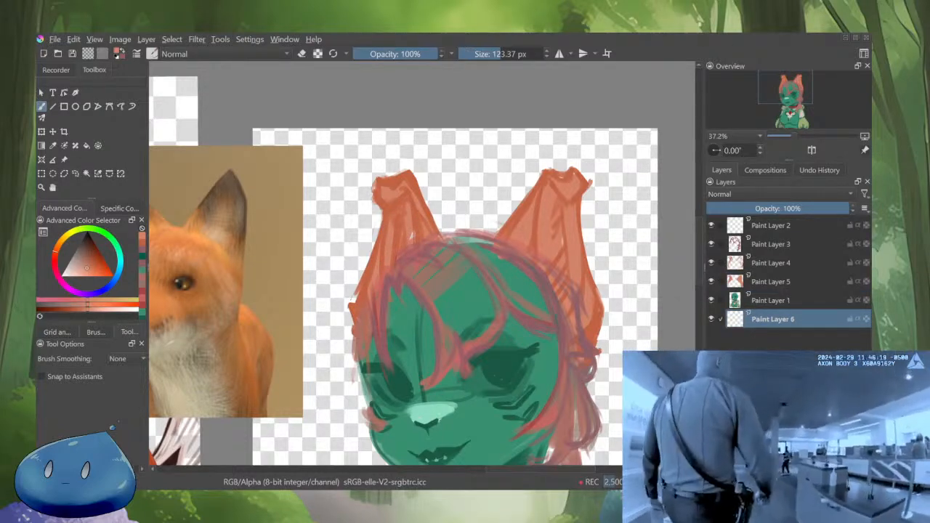
scroll(400, 232, "down", 3)
scroll(460, 362, "up", 3)
left_click(441, 330, "ctrl")
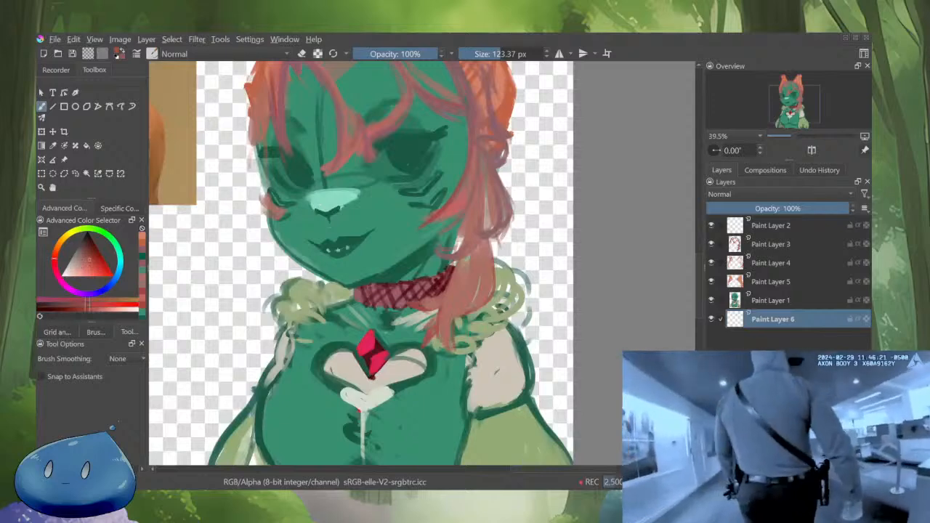
scroll(462, 292, "down", 2)
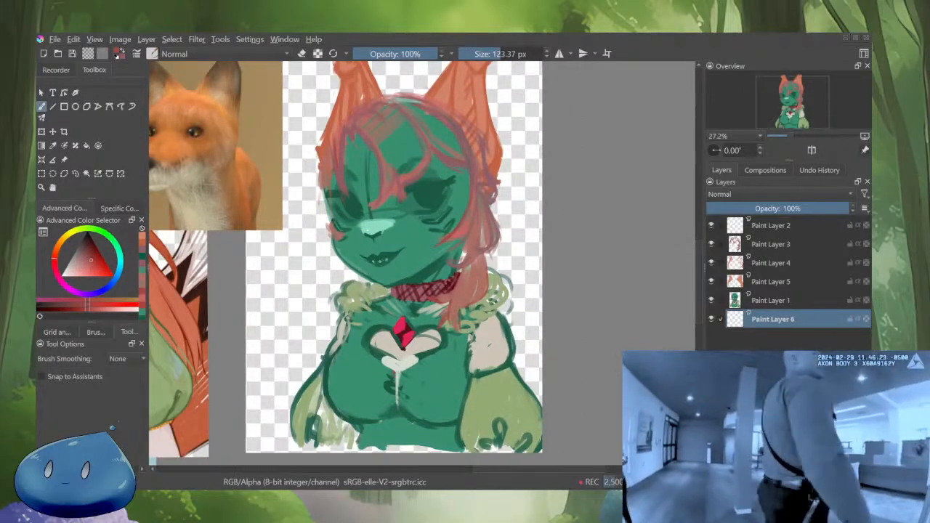
left_click_drag(436, 276, 535, 304)
scroll(535, 304, "down", 2)
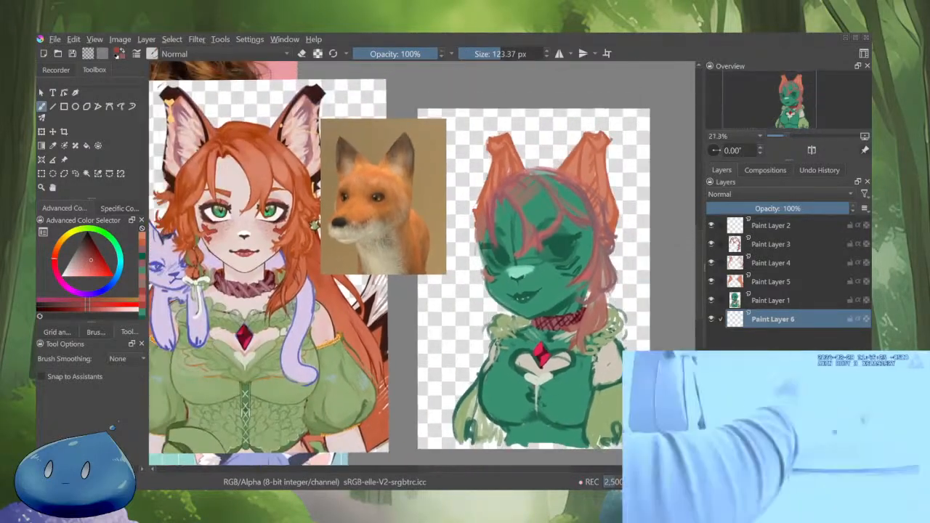
Sketch red hair behind the crown and a small flick beside the cheek with a brush size of about 86 px
left_click_drag(539, 166, 535, 166)
mouse_move(530, 167)
left_mouse_down()
mouse_move(532, 159)
mouse_move(555, 166)
mouse_move(534, 166)
left_mouse_up()
left_click_drag(534, 165, 527, 165)
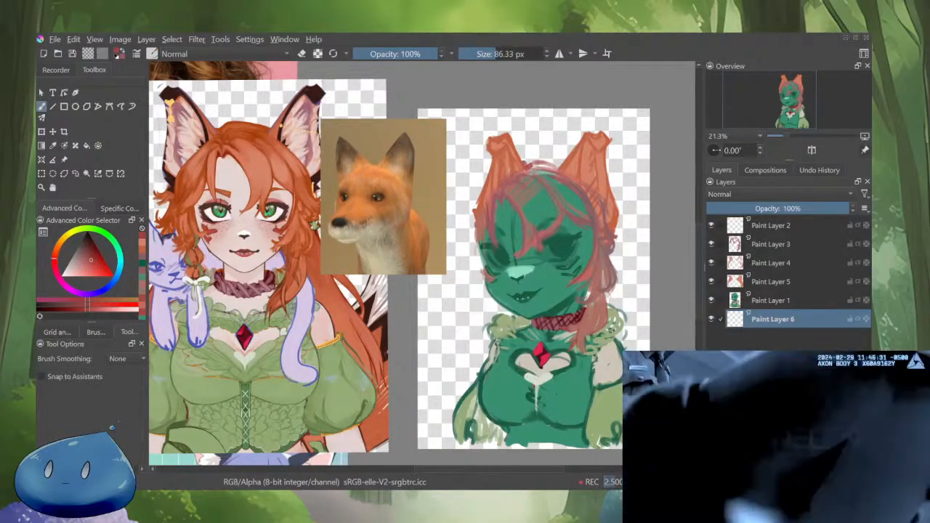
left_click_drag(480, 244, 467, 255)
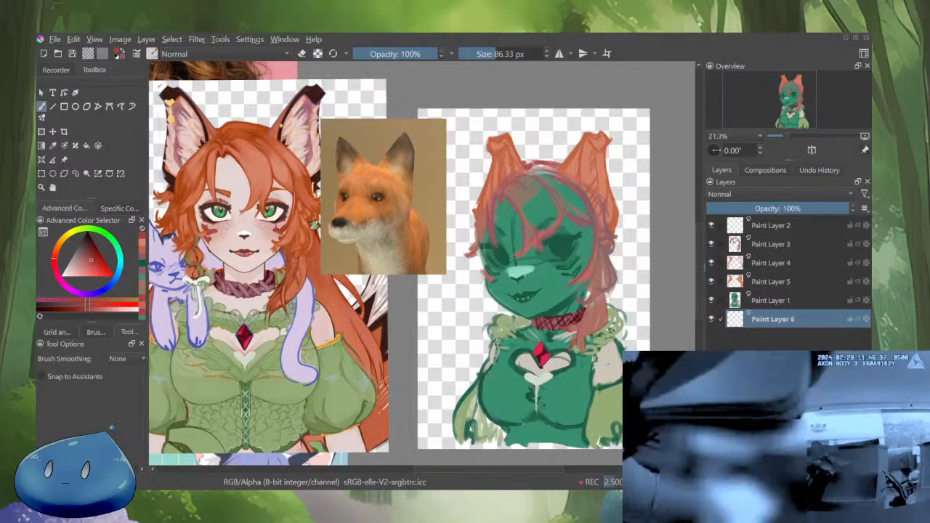
Move the fox reference photo down over the dress in the reference artwork, clear of the ears, and return to the brush
left_click(64, 159)
left_click(383, 198)
left_click_drag(383, 198, 339, 373)
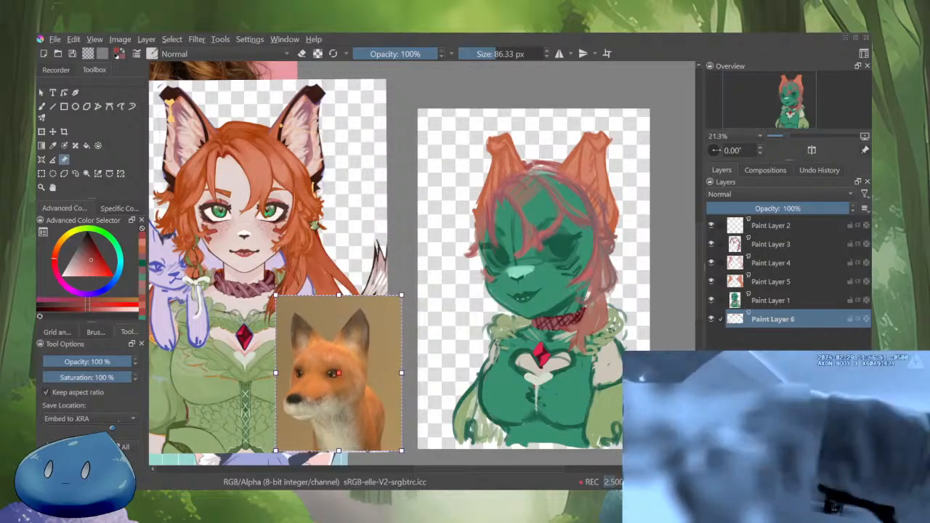
key("Escape")
key("e")
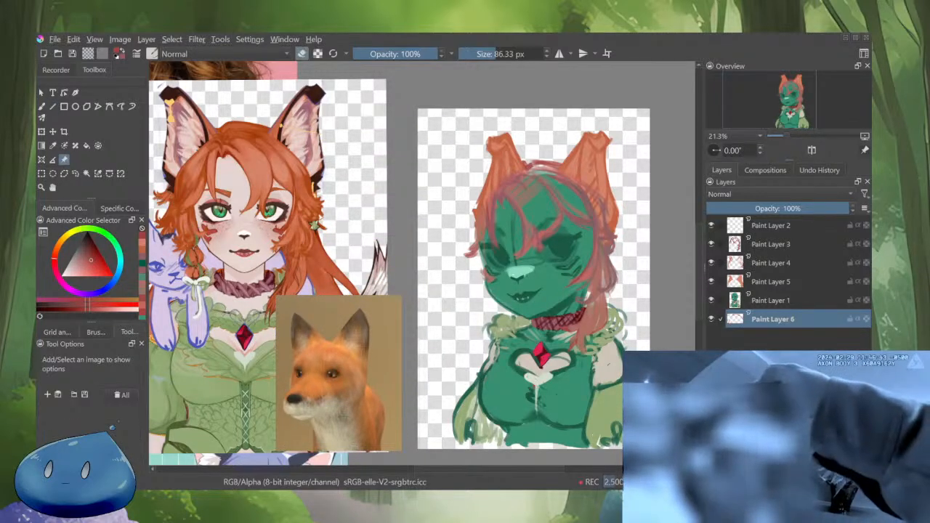
key("b")
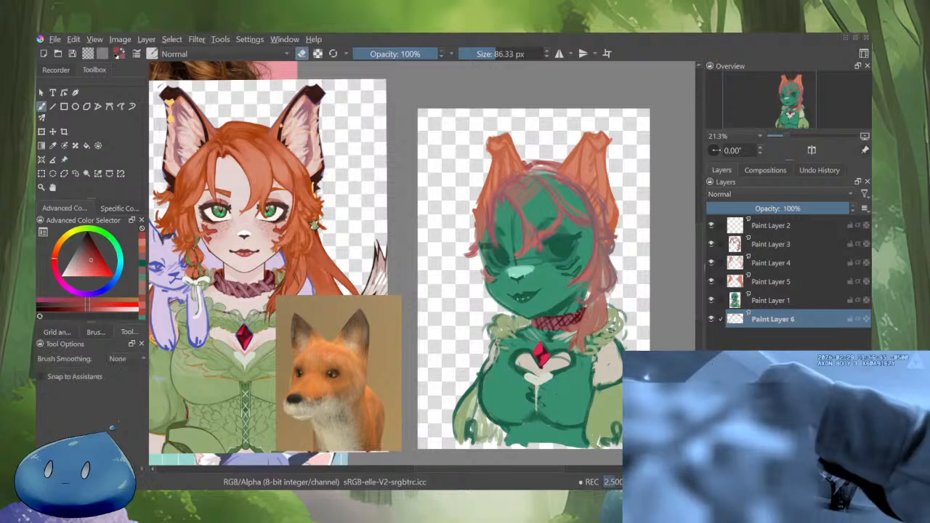
Sketch long red back-hair strands from behind the ear above the long lock, plus one curving past the opposite shoulder
key("e")
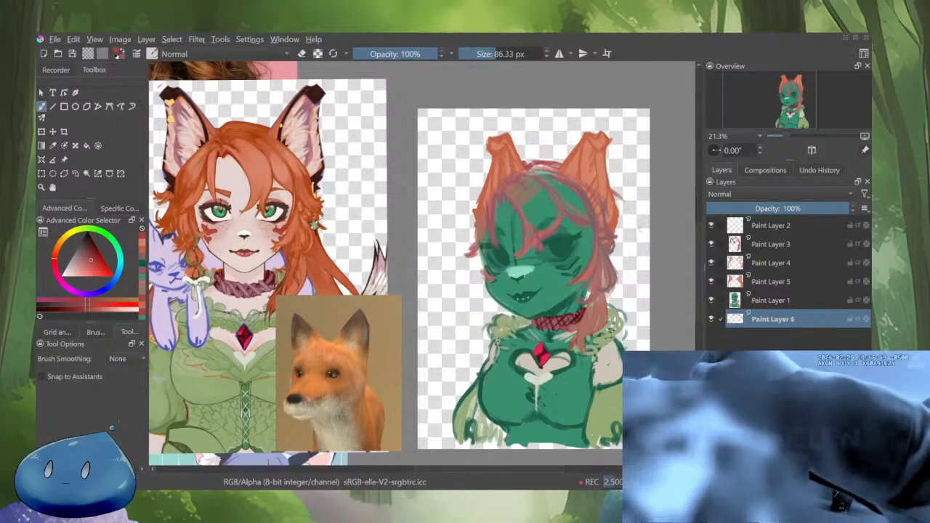
left_click_drag(613, 194, 621, 222)
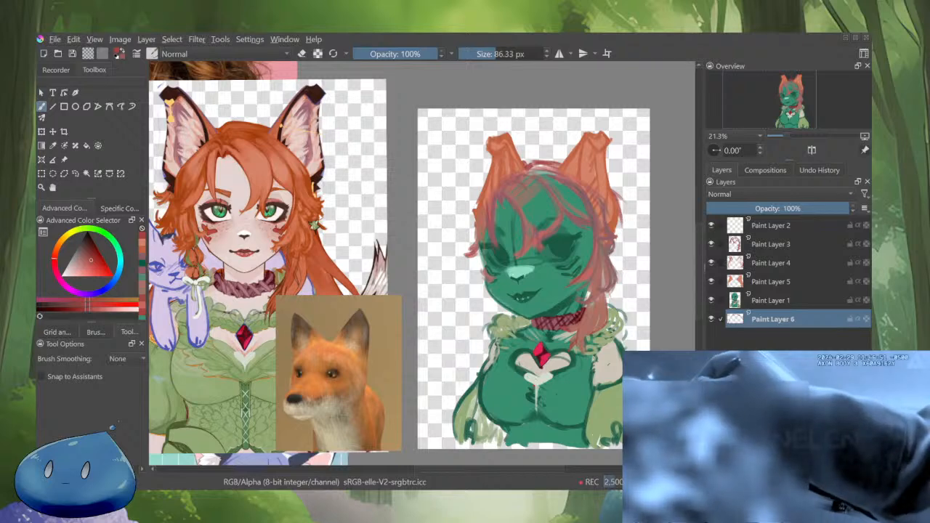
left_click_drag(548, 168, 556, 160)
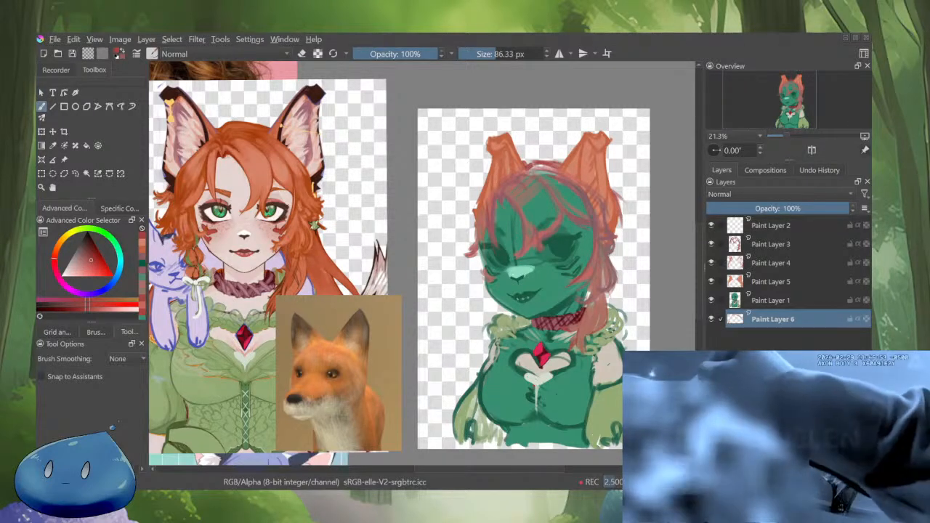
left_click_drag(619, 202, 626, 228)
mouse_move(613, 190)
left_mouse_down()
mouse_move(632, 225)
mouse_move(623, 208)
mouse_move(630, 311)
left_mouse_up()
key("e")
key("e")
left_click_drag(624, 220, 638, 312)
left_click_drag(622, 252, 644, 323)
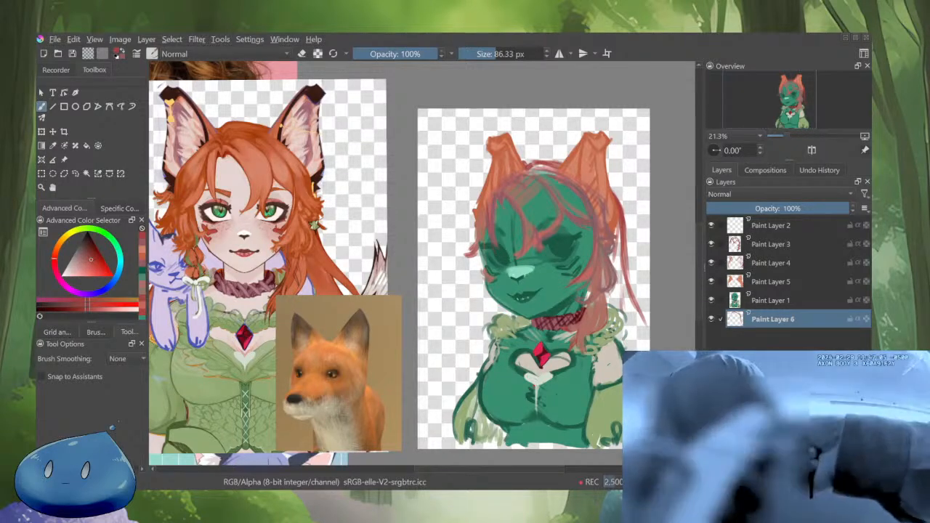
mouse_move(482, 256)
left_mouse_down()
mouse_move(474, 277)
mouse_move(466, 274)
mouse_move(471, 298)
mouse_move(446, 411)
left_mouse_up()
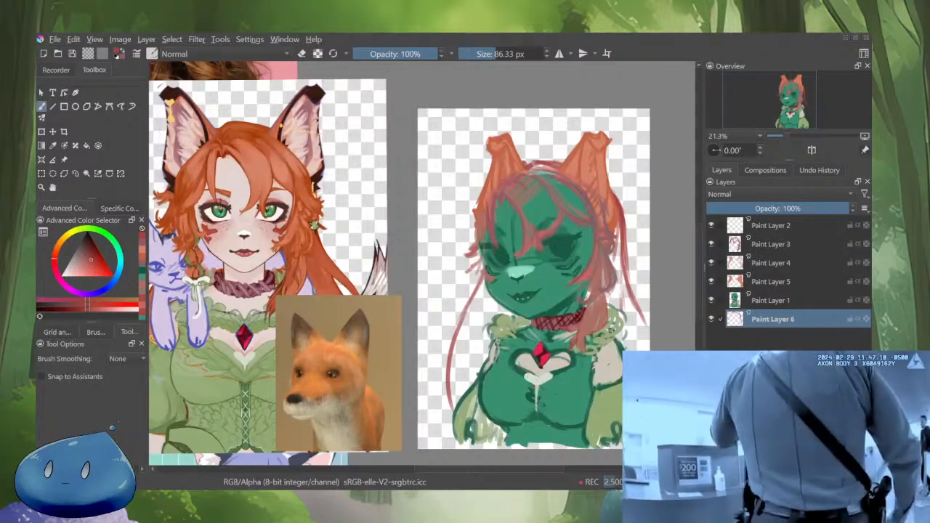
left_click_drag(467, 332, 518, 322)
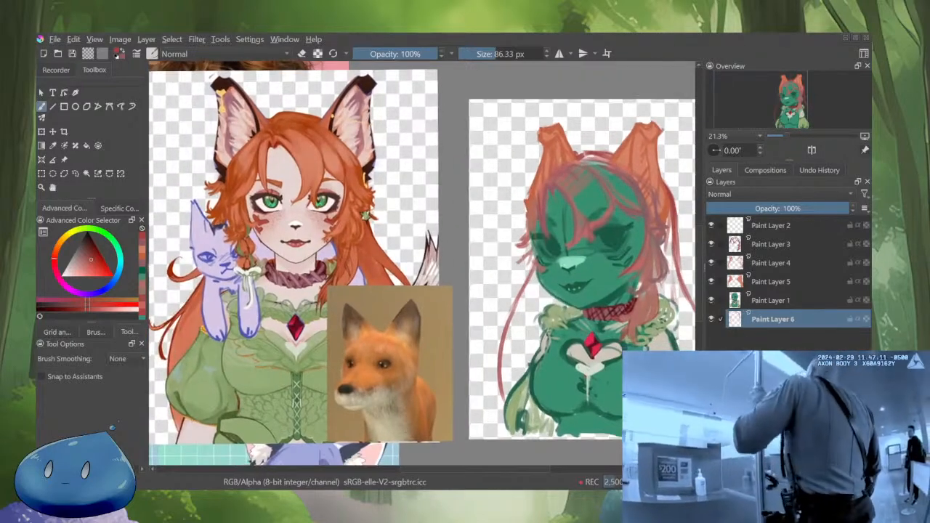
left_click_drag(521, 290, 533, 270)
mouse_move(506, 305)
left_mouse_down()
mouse_move(536, 282)
mouse_move(535, 261)
left_mouse_up()
key("ctrl+z")
key("ctrl+z")
Sketch a wavy red hair tuft below the cheek opposite the long lock and erase the part of the back strand beside it
mouse_move(525, 293)
left_mouse_down()
mouse_move(537, 266)
mouse_move(511, 320)
mouse_move(533, 275)
mouse_move(537, 289)
mouse_move(517, 288)
mouse_move(550, 301)
mouse_move(537, 304)
left_mouse_up()
key("e")
key("e")
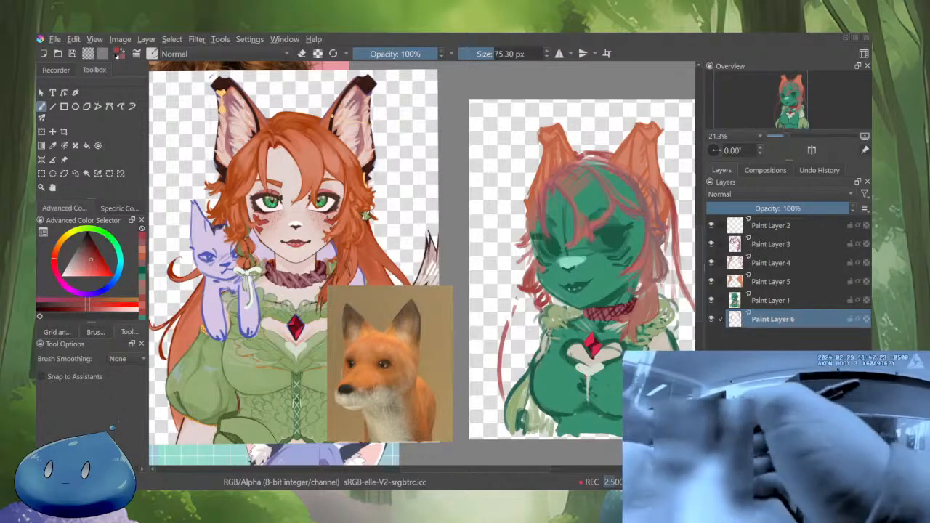
Sketch an outward-flicking curl and several strands hanging past the shoulder below the tuft with a brush size of about 67 px
key("bracketleft")
mouse_move(532, 304)
left_mouse_down()
mouse_move(487, 319)
mouse_move(499, 301)
mouse_move(493, 319)
mouse_move(515, 320)
left_mouse_up()
left_click_drag(530, 317, 500, 321)
left_click_drag(525, 320, 500, 352)
left_click_drag(521, 319, 491, 368)
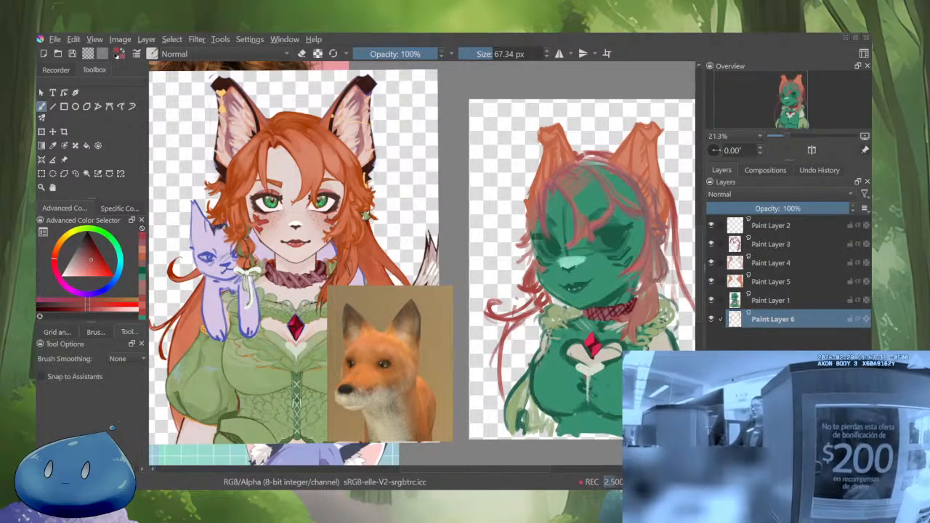
mouse_move(523, 320)
left_mouse_down()
mouse_move(488, 378)
mouse_move(487, 389)
mouse_move(497, 386)
left_mouse_up()
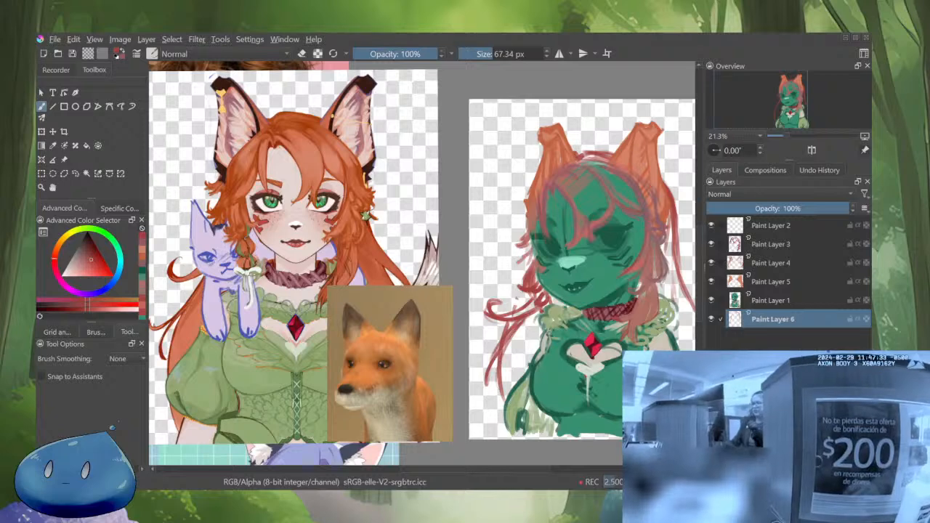
left_click_drag(516, 331, 499, 413)
left_click_drag(508, 351, 502, 415)
Add more red strands to the ends of the back hair beside the long hair lock, down towards the shoulder
left_click_drag(516, 299, 456, 293)
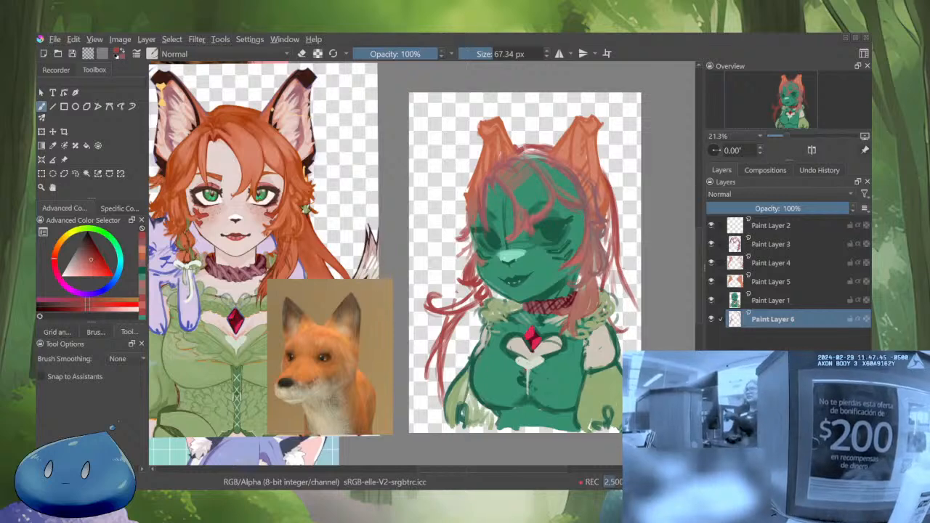
left_click_drag(617, 258, 638, 324)
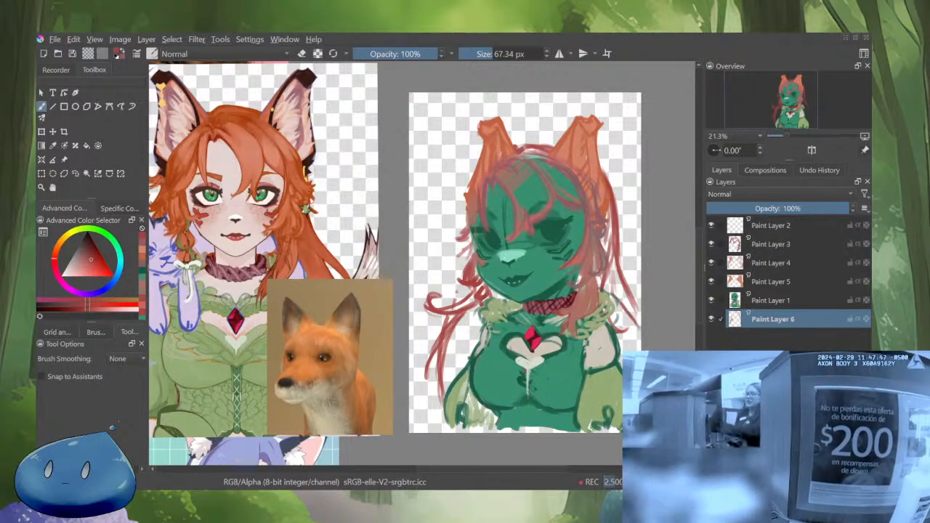
left_click_drag(625, 287, 641, 324)
left_click_drag(621, 257, 637, 325)
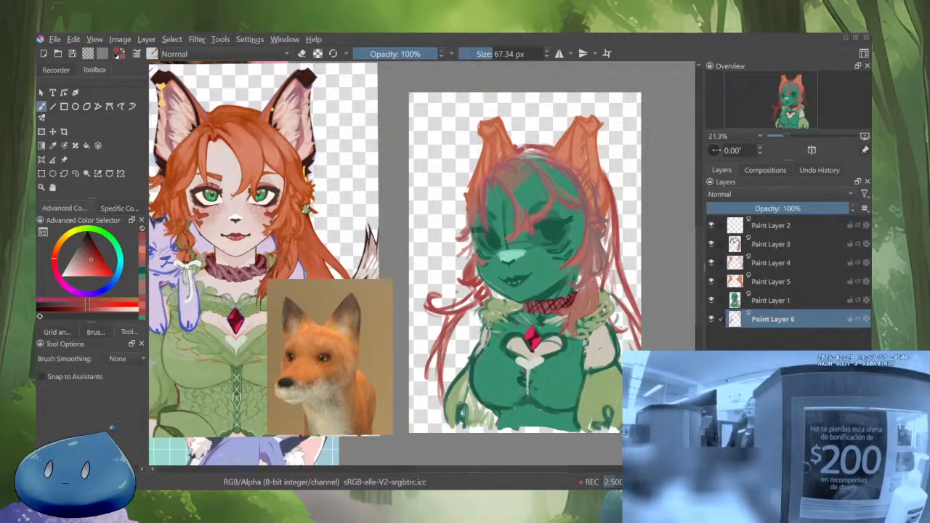
scroll(638, 306, "down", 4)
scroll(638, 314, "up", 1)
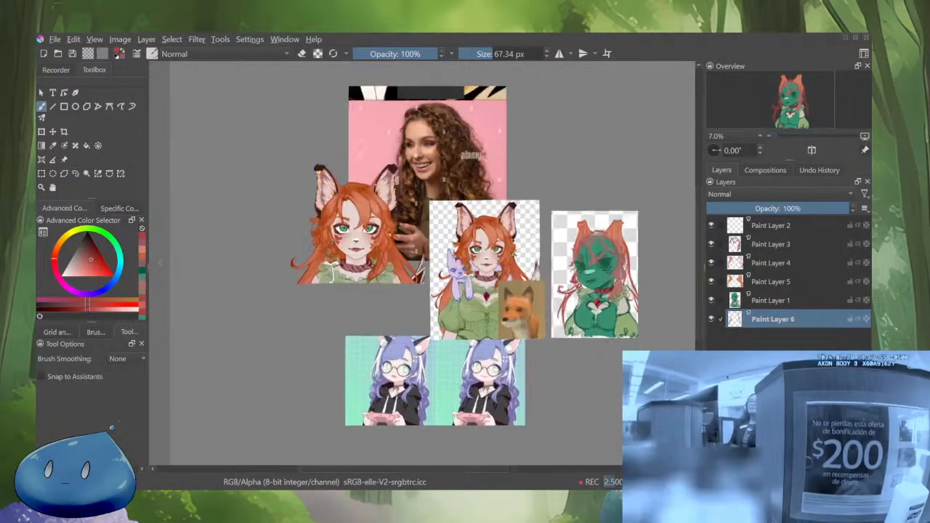
scroll(612, 302, "up", 4)
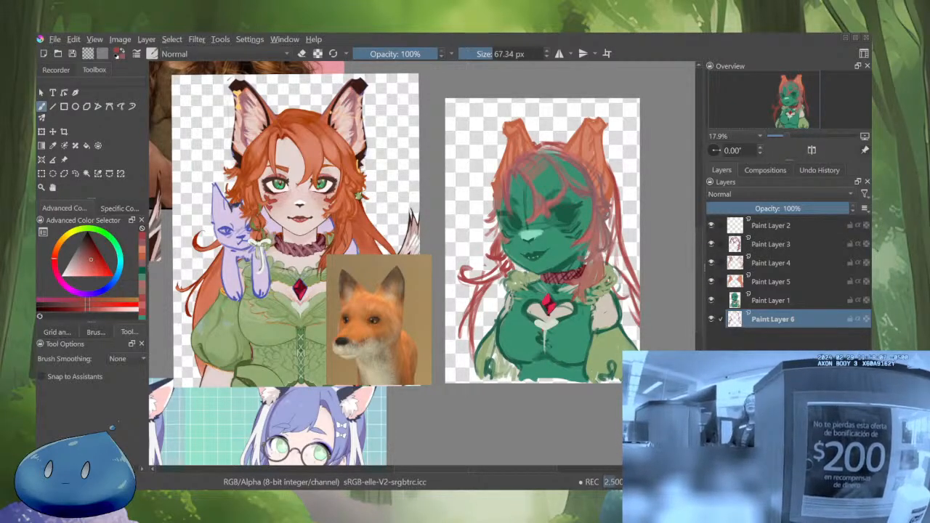
key("6")
key("6")
key("6")
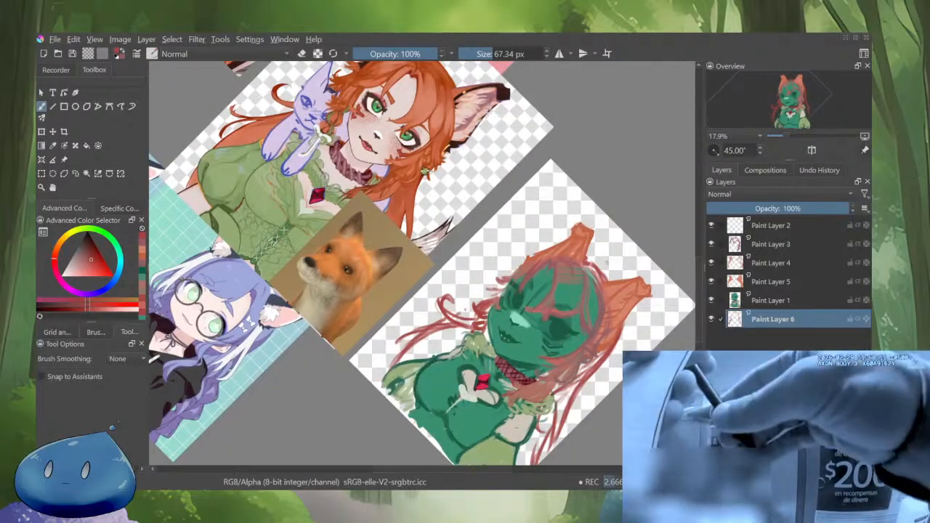
Enlarge the canvas around the bust sketch to a width of 3,000 px
key("5")
left_click_drag(542, 240, 520, 248)
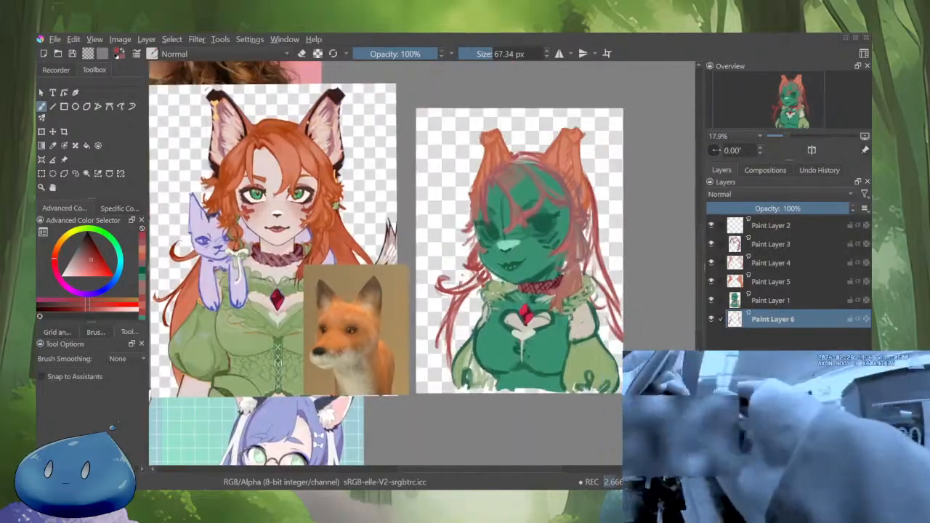
scroll(599, 258, "up", 2)
scroll(497, 251, "up", 2)
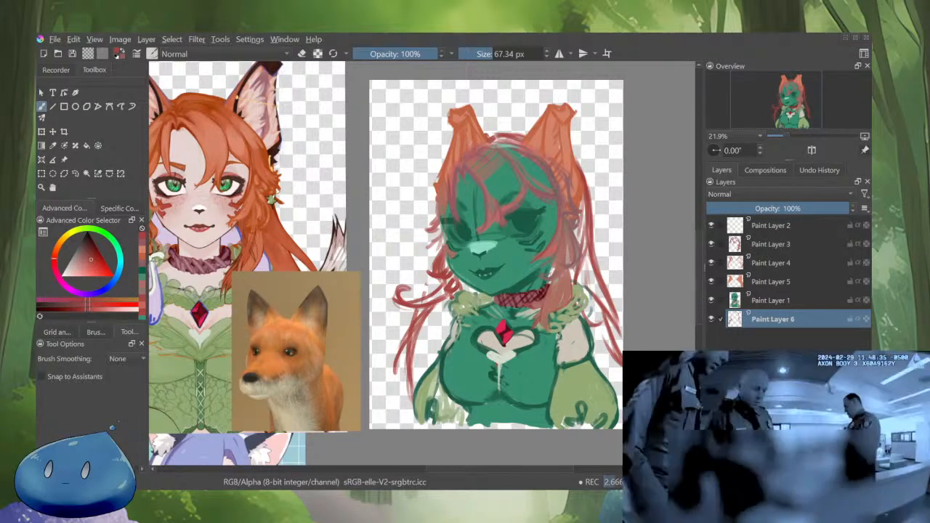
key("ctrl+z")
scroll(392, 263, "down", 1)
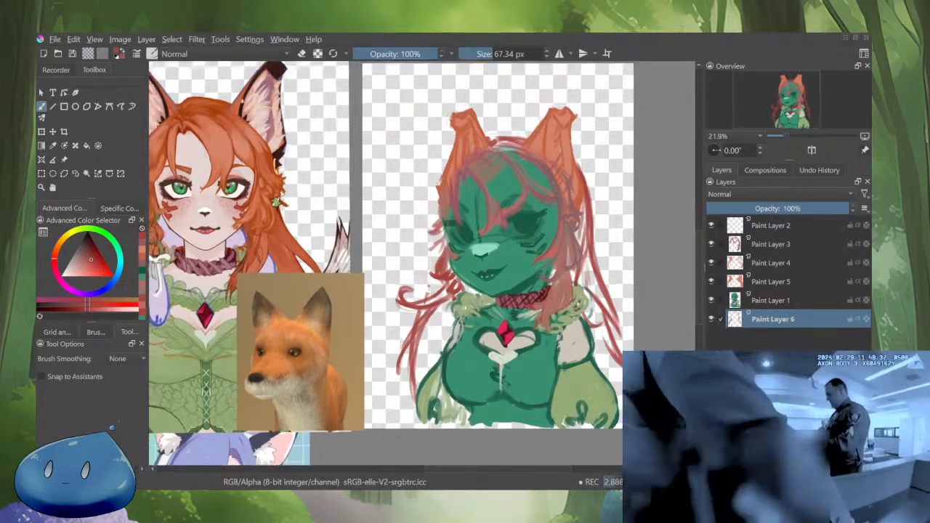
scroll(567, 330, "up", 1)
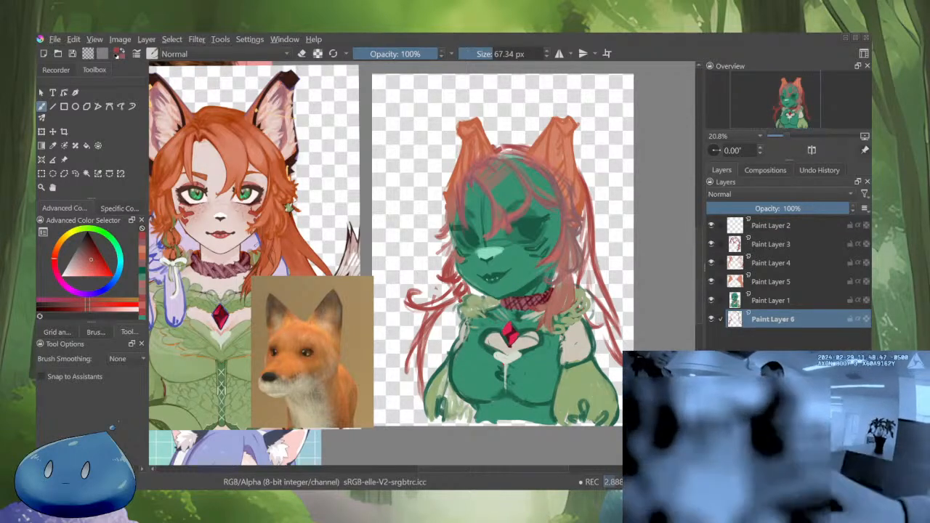
key("Return")
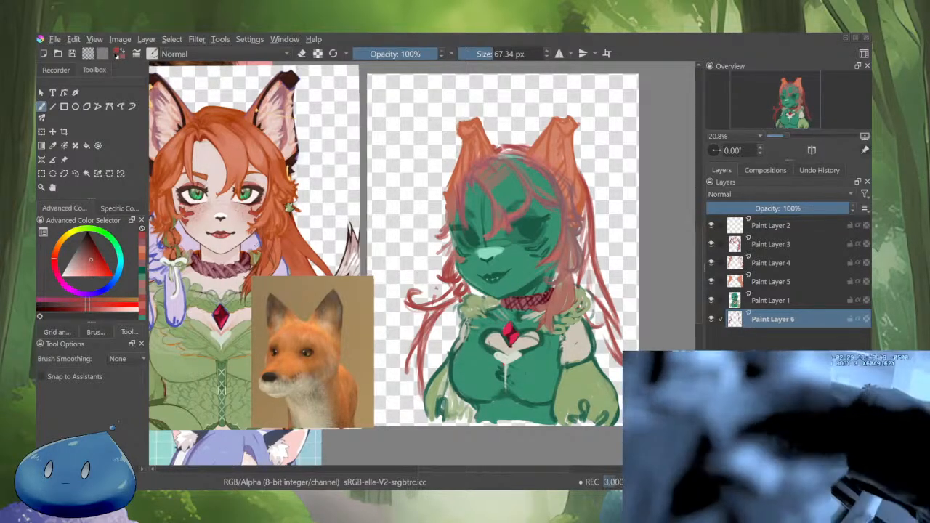
mouse_move(466, 262)
left_mouse_down()
mouse_move(482, 261)
mouse_move(474, 271)
left_mouse_up()
left_click_drag(643, 323, 639, 325)
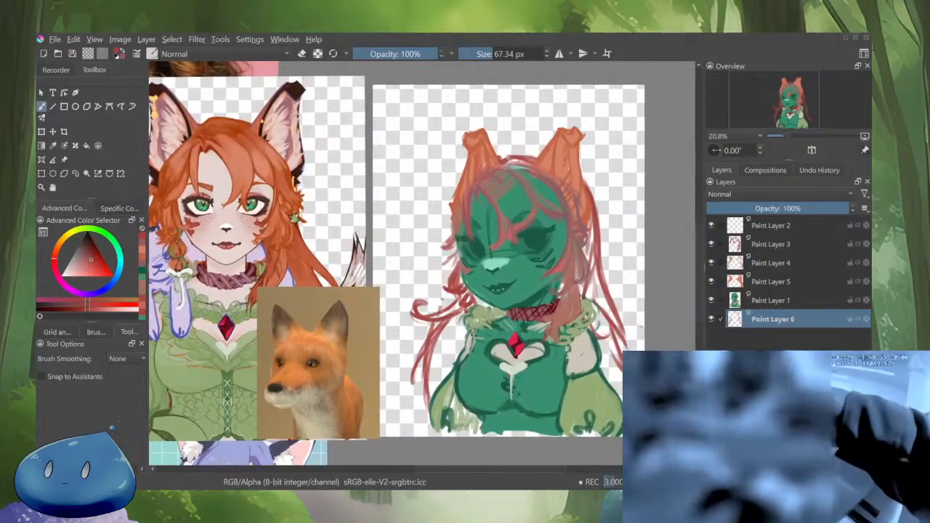
Add a paint layer below the back-hair sketch and start filling behind the head in lighter red with a brush of about 157 px
key("Insert")
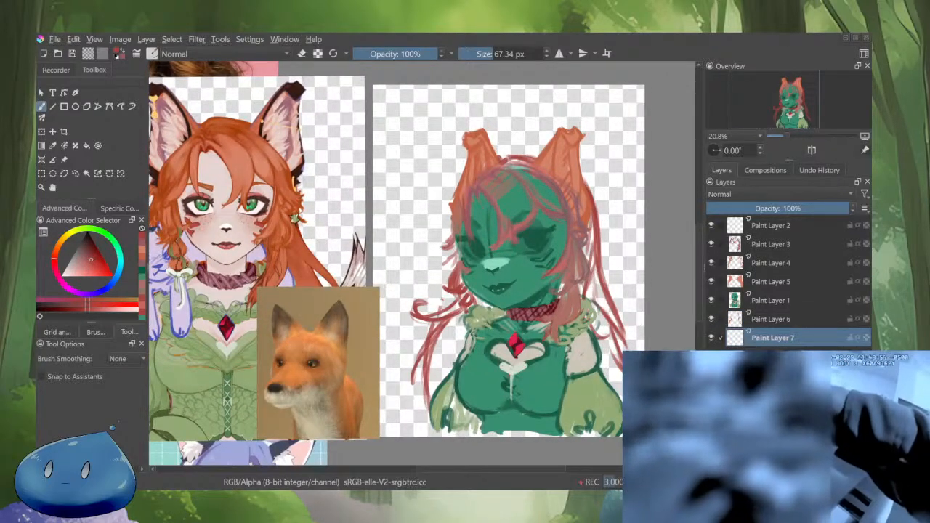
key("l")
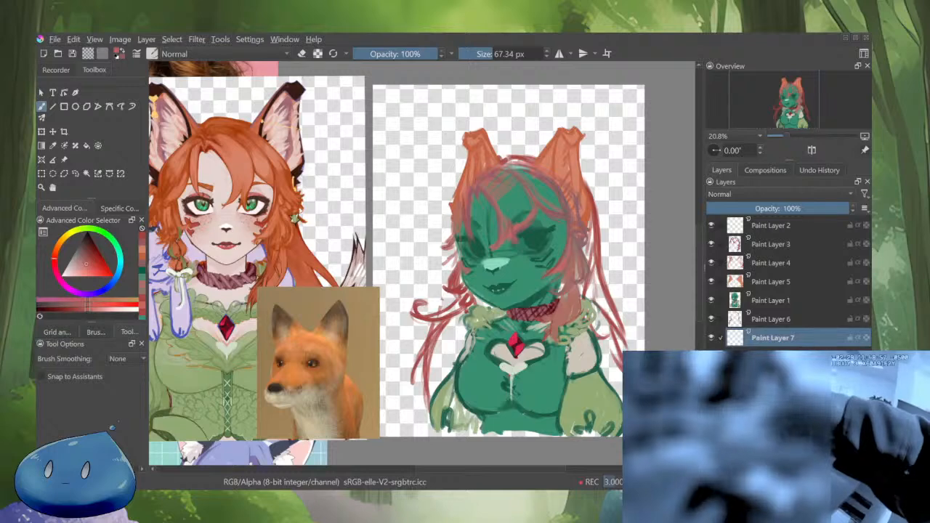
key("bracketright")
key("bracketright")
mouse_move(503, 167)
left_mouse_down()
mouse_move(529, 162)
mouse_move(509, 160)
left_mouse_up()
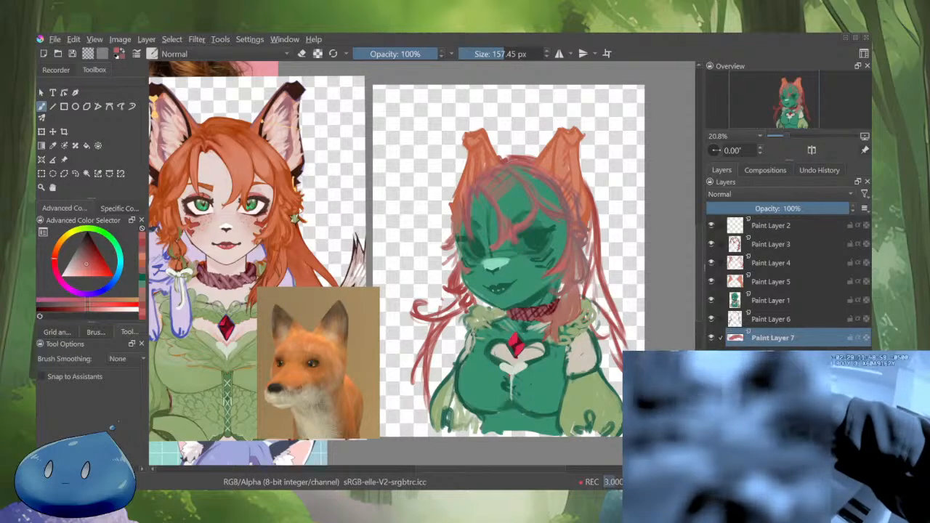
Fill the back hair down both sides of the body in flat red, raising the brush size to about 182 px
scroll(561, 192, "down", 3)
left_click_drag(561, 192, 561, 221)
scroll(378, 262, "up", 2)
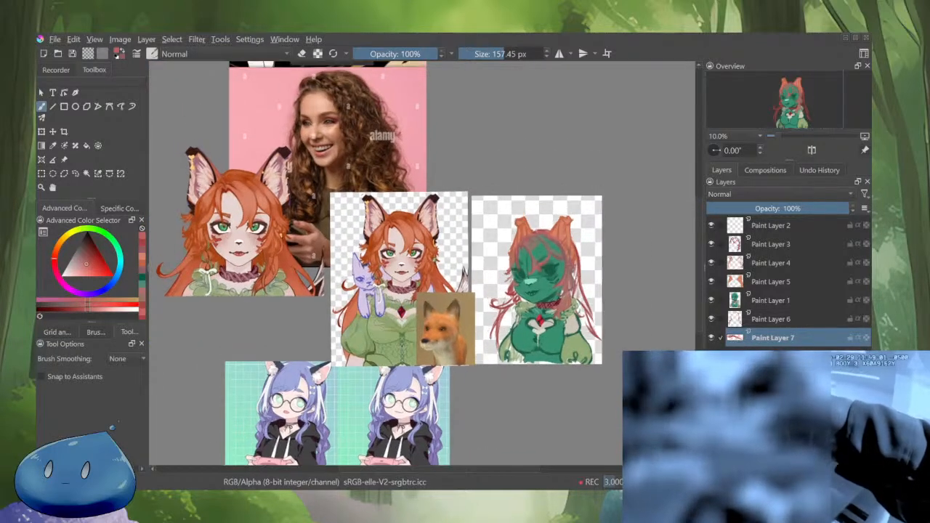
mouse_move(585, 256)
left_mouse_down()
mouse_move(585, 230)
mouse_move(584, 240)
left_mouse_up()
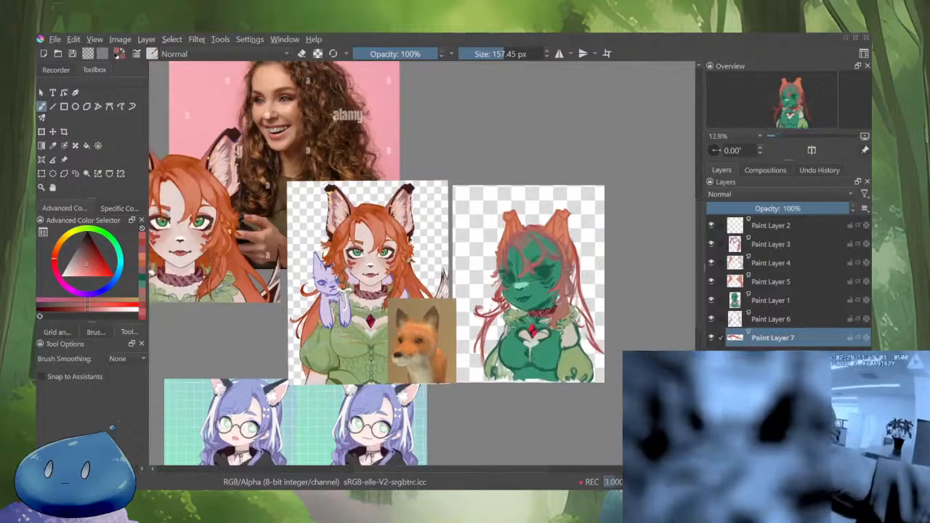
key("bracketright")
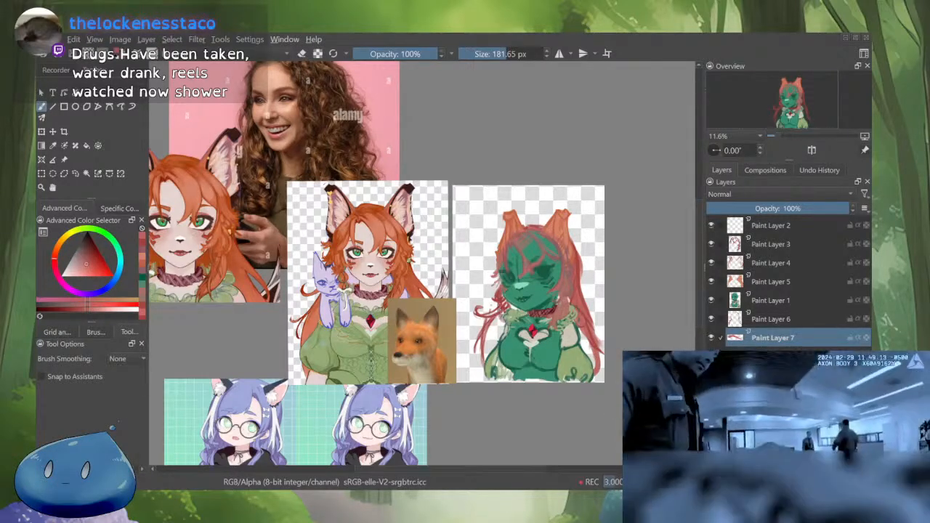
left_click_drag(495, 317, 495, 359)
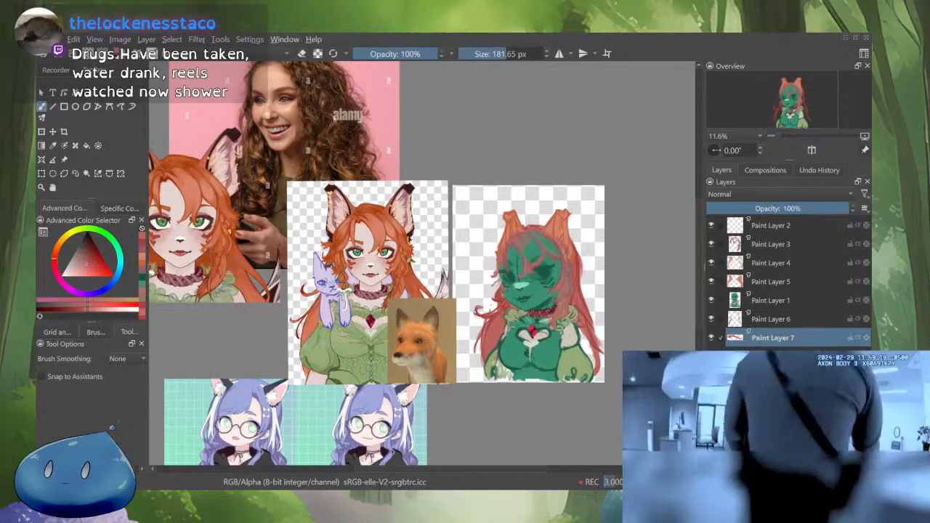
Examine the filled back hair beside the reference art with the interface hidden and in mirrored view
key("Tab")
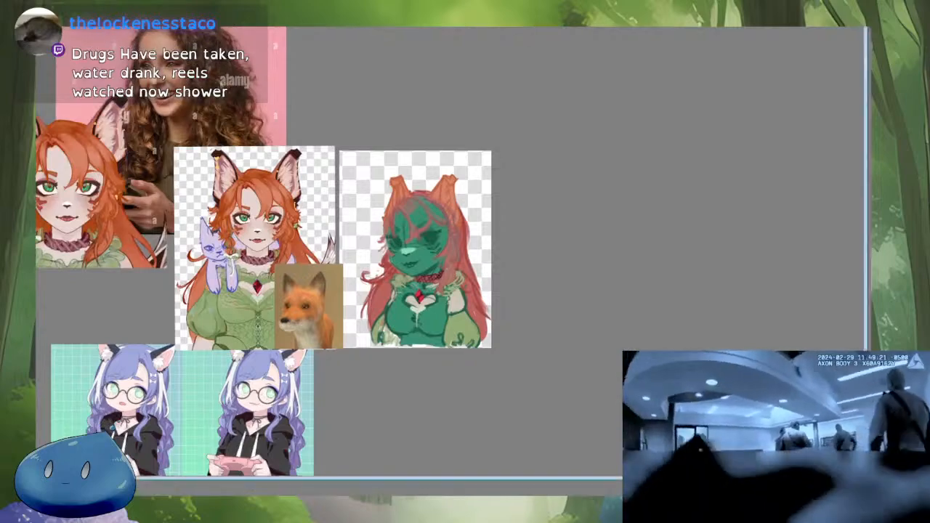
key("Tab")
key("m")
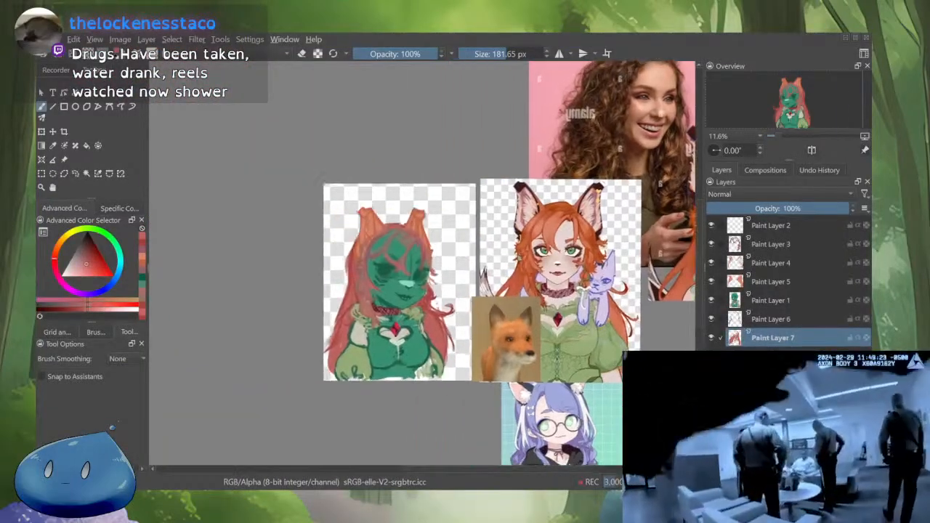
scroll(422, 263, "up", 1)
left_click_drag(422, 263, 275, 306)
scroll(450, 384, "down", 2)
left_click_drag(450, 384, 461, 264)
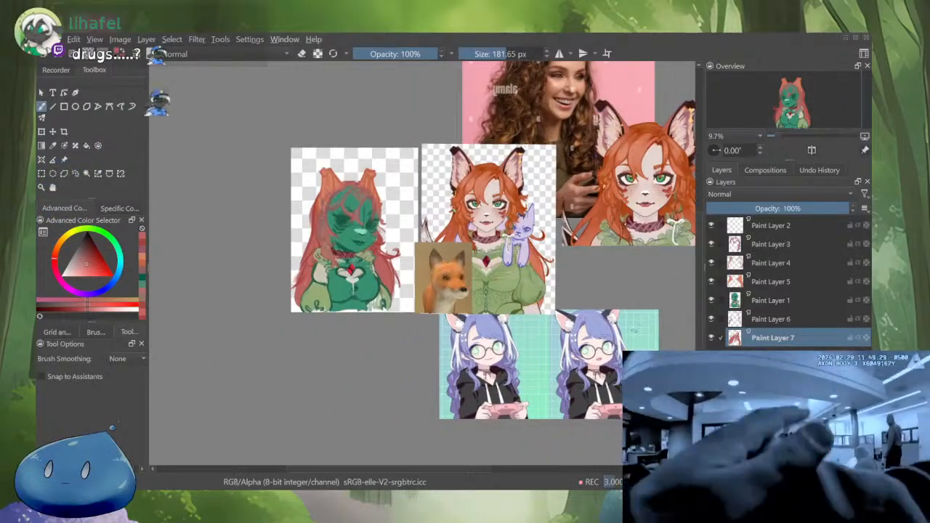
key("m")
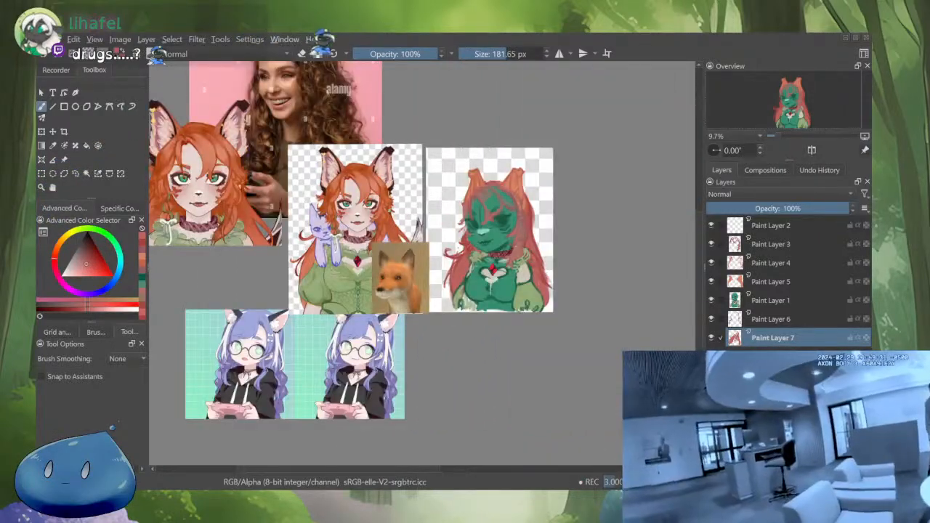
Merge the back-hair sketch layer, Paint Layer 6, down into the red fill layer
scroll(469, 179, "up", 3)
key("Page_Up")
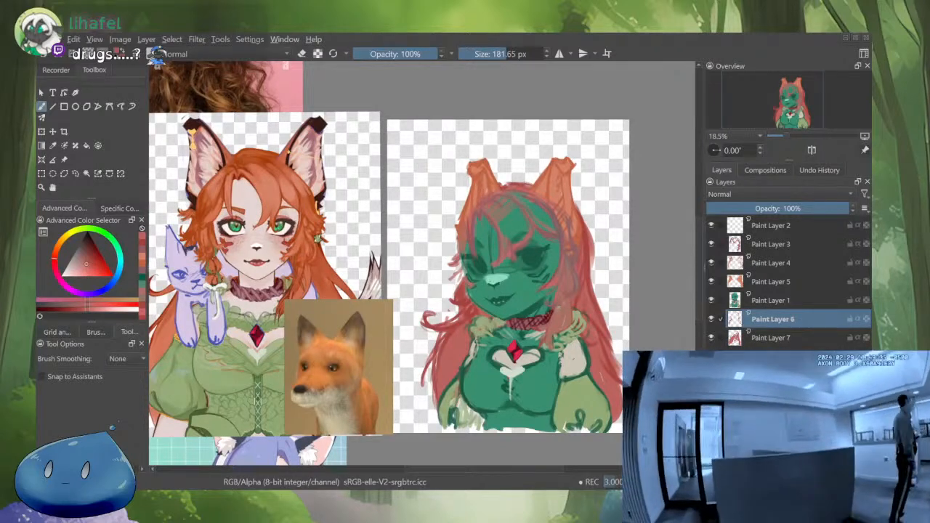
key("ctrl+e")
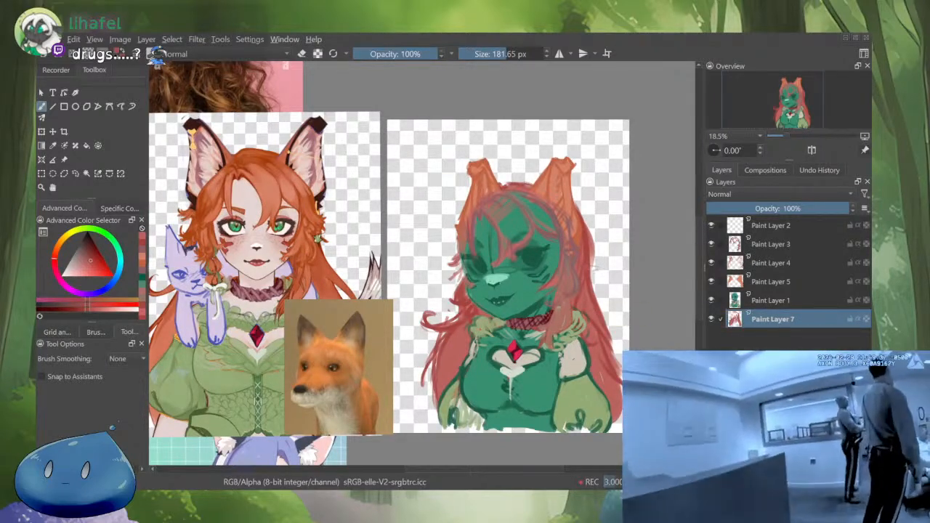
Paint a pointed flick and soft strands on the back hair beside the long lock with sampled reds and a brush of about 90 px
mouse_move(584, 267)
left_mouse_down("shift")
mouse_move(572, 267)
mouse_move(589, 226)
mouse_move(582, 220)
mouse_move(602, 266)
left_mouse_up("shift")
mouse_move(592, 253)
left_mouse_down()
mouse_move(602, 270)
mouse_move(593, 278)
mouse_move(596, 307)
left_mouse_up()
left_click(598, 299, "ctrl")
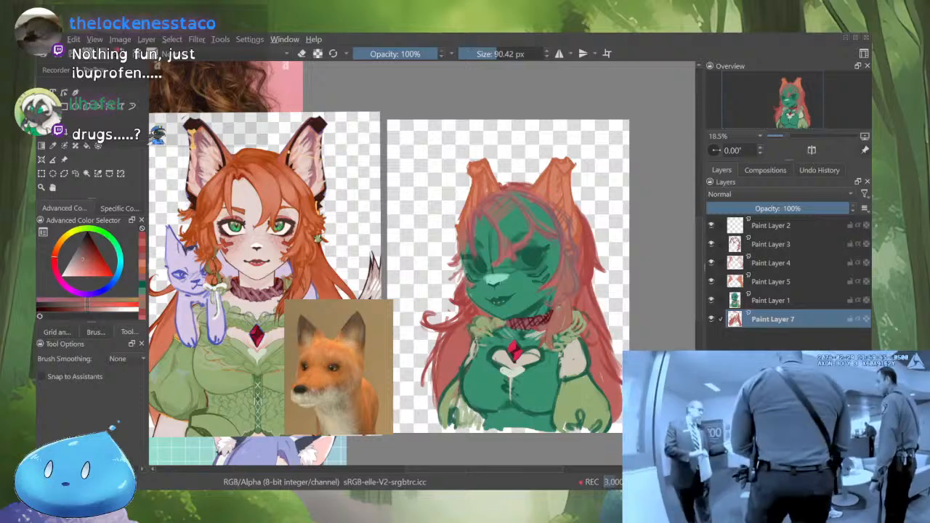
left_click_drag(588, 249, 581, 278)
left_click(580, 217, "ctrl")
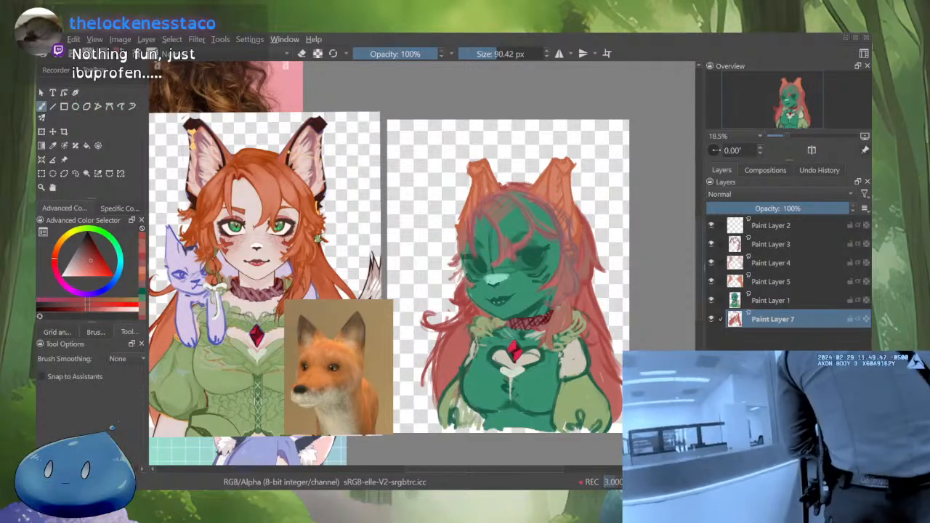
mouse_move(583, 230)
left_mouse_down()
mouse_move(601, 276)
mouse_move(587, 298)
mouse_move(585, 277)
left_mouse_up()
left_click(582, 247, "ctrl")
left_click_drag(588, 243, 584, 287)
left_click(585, 270, "ctrl")
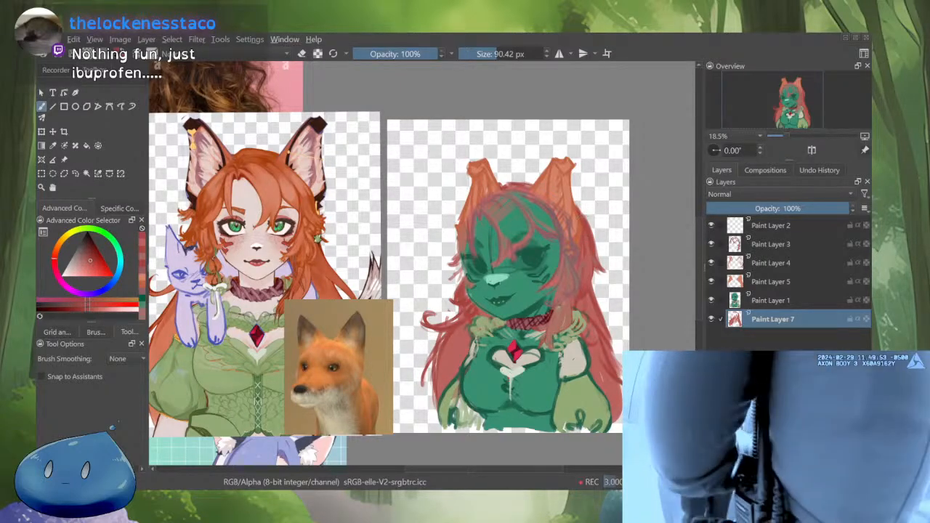
Paint another outward flick lower on the outer edge of the back hair, at shoulder height beside the long lock
key("e")
scroll(618, 262, "down", 2)
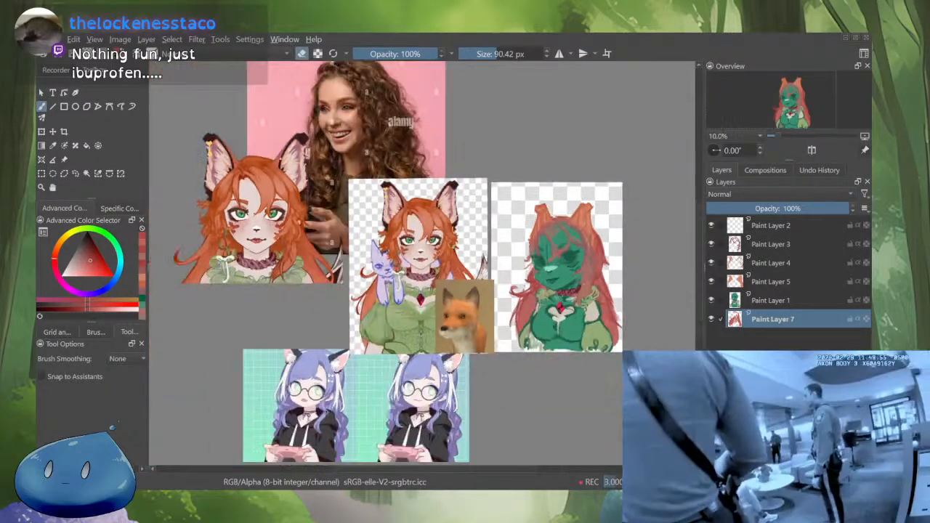
scroll(614, 272, "up", 3)
key("e")
mouse_move(587, 237)
left_mouse_down()
mouse_move(595, 271)
mouse_move(620, 302)
left_mouse_up()
Refine the tip of the lower back-hair flick in mirrored view with sampled reds and a 75 px brush
key("m")
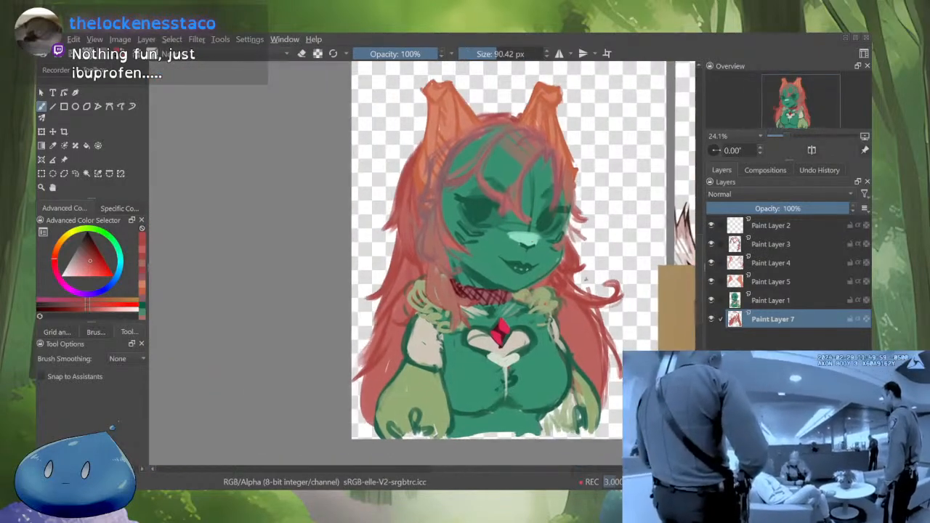
key("bracketleft")
mouse_move(370, 298)
left_mouse_down()
mouse_move(359, 294)
mouse_move(377, 290)
mouse_move(355, 298)
mouse_move(362, 301)
left_mouse_up()
left_click(380, 290, "ctrl")
left_click(376, 284, "ctrl")
key("m")
scroll(550, 290, "down", 3)
scroll(514, 307, "up", 2)
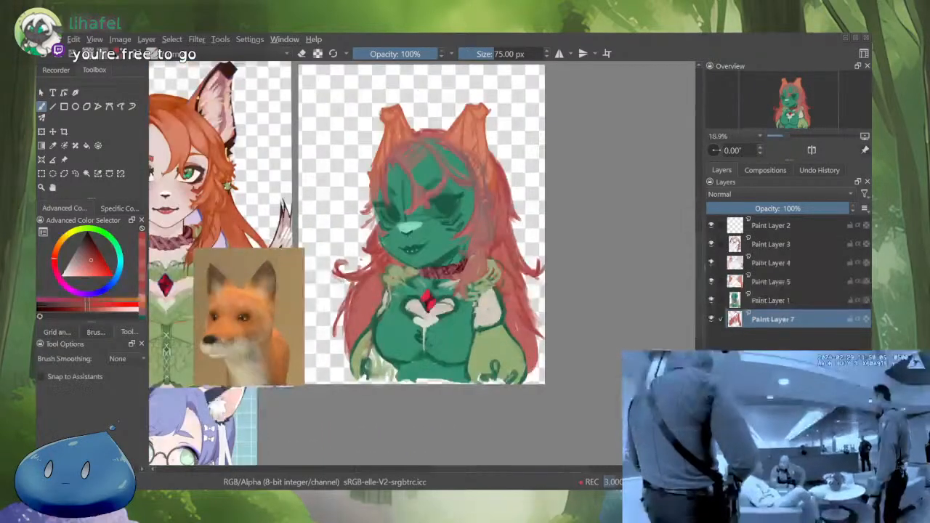
Paint strand details in the lower back hair beside the shoulder on the long-lock side
left_click_drag(523, 282, 535, 327)
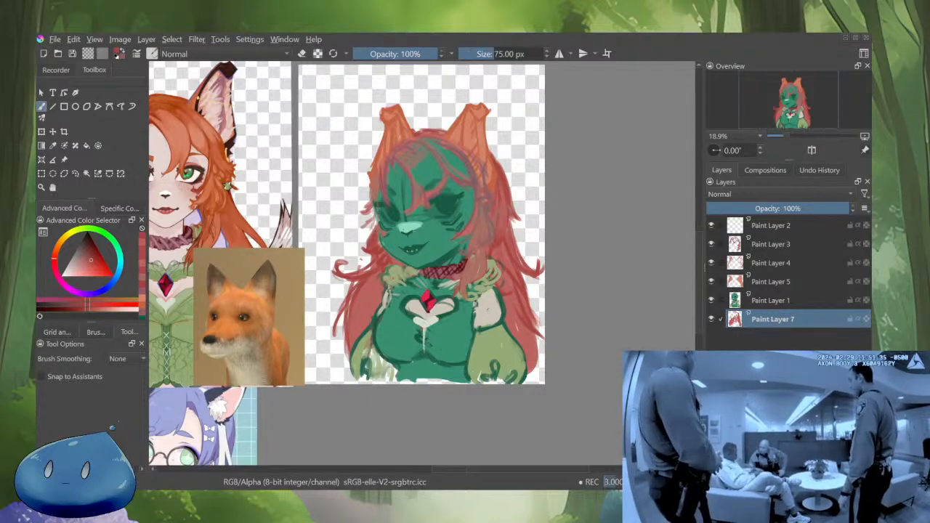
scroll(421, 186, "up", 1)
mouse_move(587, 282)
left_mouse_down()
mouse_move(607, 312)
mouse_move(602, 332)
mouse_move(624, 317)
left_mouse_up()
mouse_move(606, 283)
left_mouse_down()
mouse_move(631, 324)
mouse_move(619, 325)
mouse_move(606, 304)
left_mouse_up()
Rework the curl and hanging strands on the side opposite the long lock and erase gaps into their outer edge
left_click_drag(431, 279, 465, 291)
left_click_drag(468, 291, 464, 290)
mouse_move(480, 243)
left_mouse_down()
mouse_move(467, 301)
mouse_move(449, 315)
mouse_move(435, 302)
mouse_move(458, 310)
left_mouse_up()
mouse_move(458, 288)
left_mouse_down()
mouse_move(446, 307)
mouse_move(458, 362)
left_mouse_up()
key("e")
mouse_move(462, 314)
left_mouse_down()
mouse_move(449, 401)
mouse_move(449, 393)
left_mouse_up()
scroll(522, 353, "down", 3)
scroll(609, 362, "up", 1)
left_click_drag(523, 353, 548, 308)
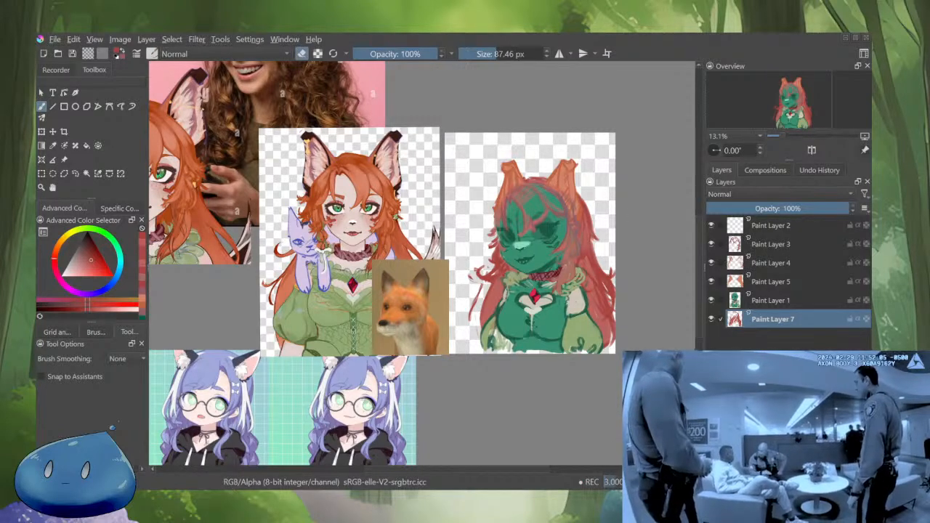
Add a paint layer above Paint Layer 4 and fill the crown and fringe in sampled orange, reducing the brush to about 122 px
left_click(773, 263)
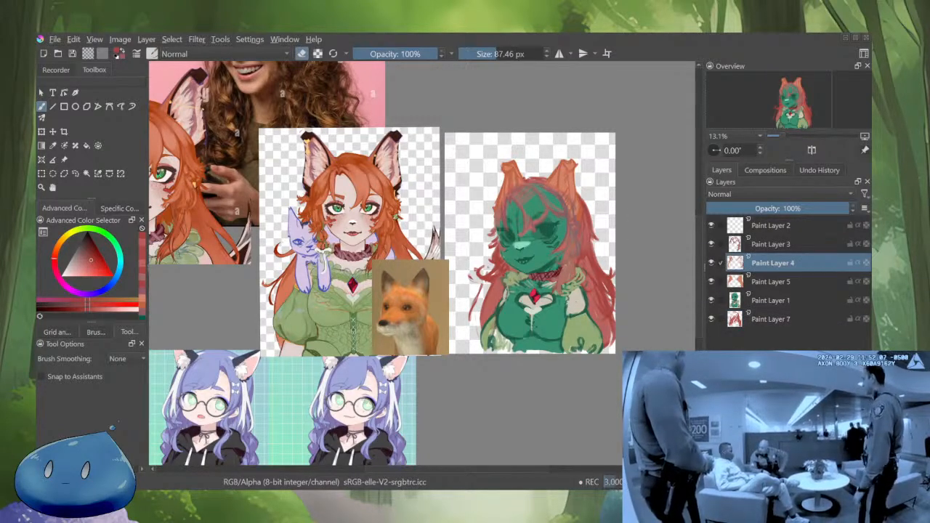
key("Insert")
mouse_move(557, 197)
left_mouse_down()
mouse_move(558, 163)
mouse_move(560, 174)
mouse_move(508, 234)
mouse_move(531, 213)
mouse_move(506, 182)
mouse_move(525, 179)
mouse_move(556, 216)
left_mouse_up()
left_click(567, 182, "ctrl")
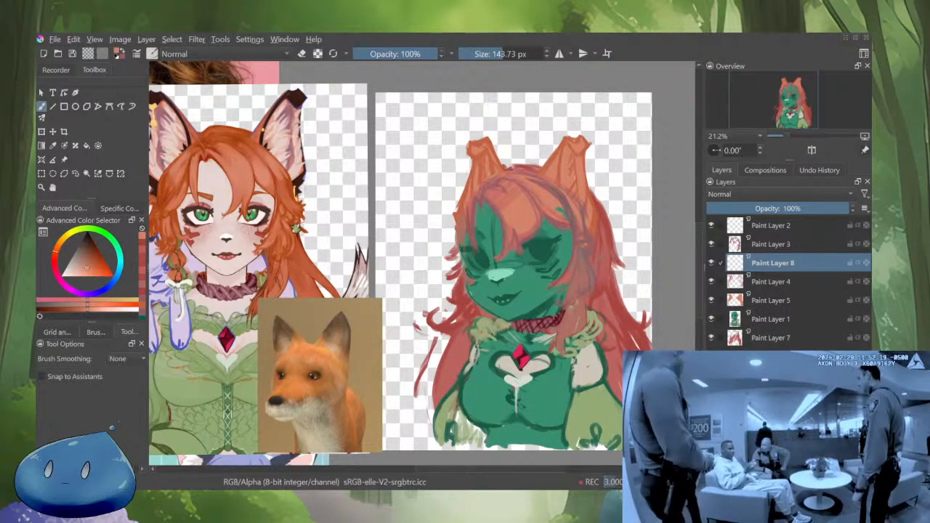
key("bracketleft")
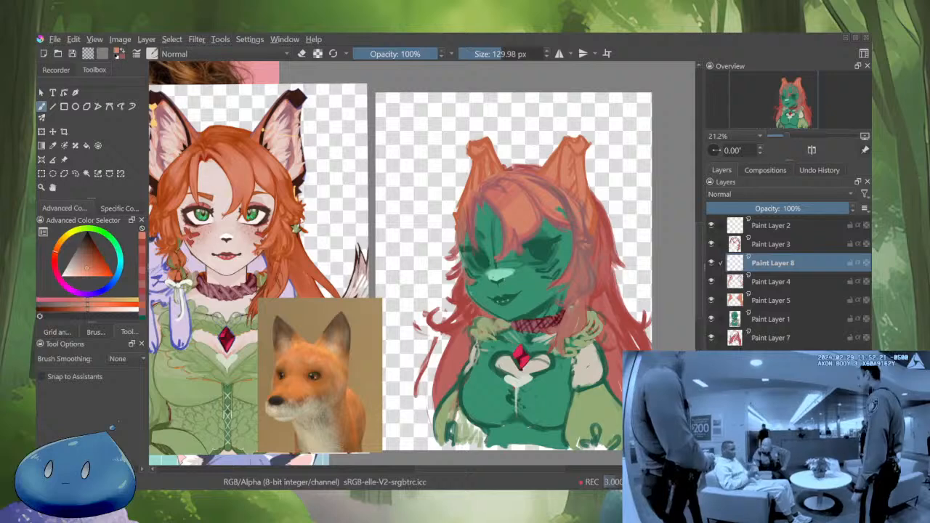
key("bracketleft")
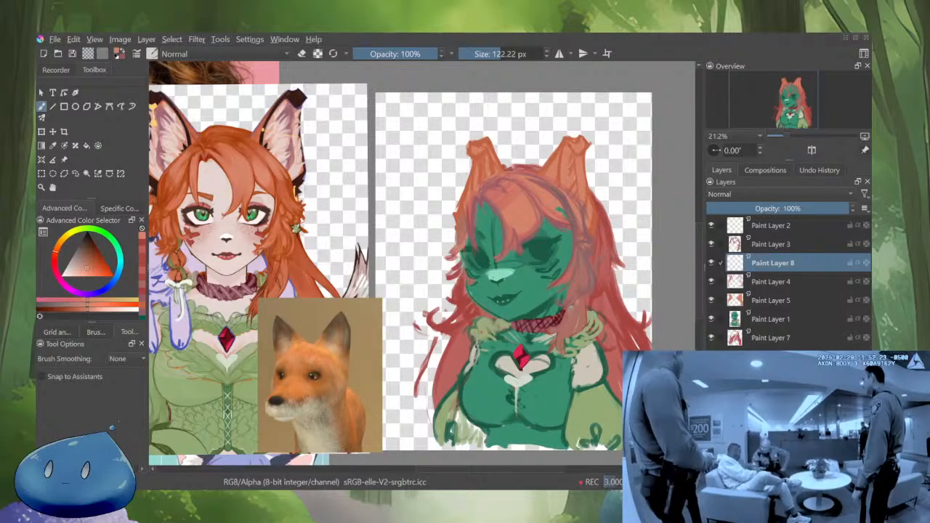
scroll(609, 338, "down", 2)
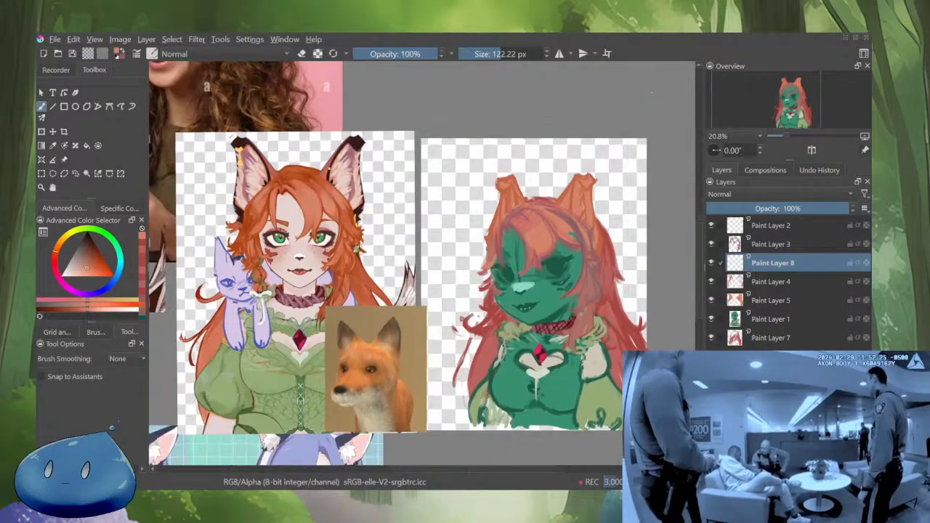
scroll(609, 338, "up", 1)
Add a paint layer directly above Paint Layer 1 and reduce the brush size to about 94 px
key("Page_Down")
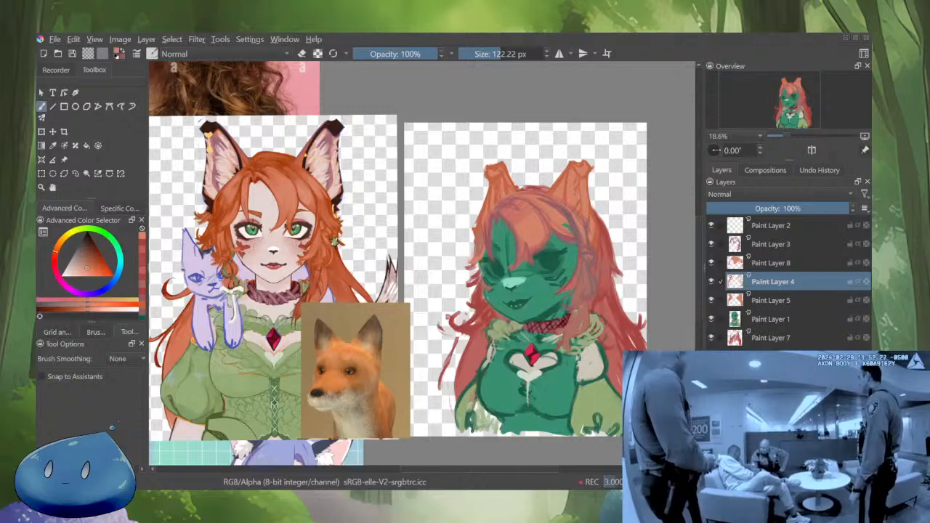
key("Page_Down")
key("Page_Down")
key("Page_Down")
key("Insert")
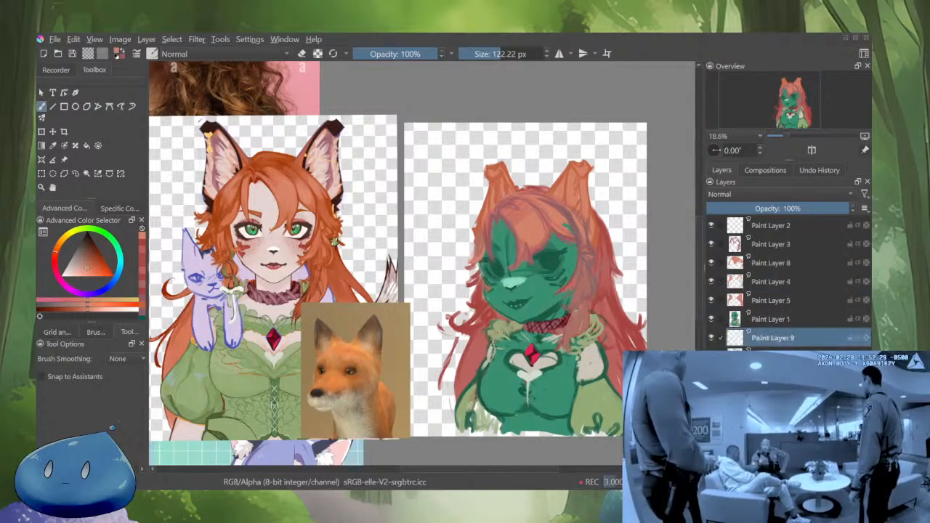
key("bracketleft")
key("bracketleft")
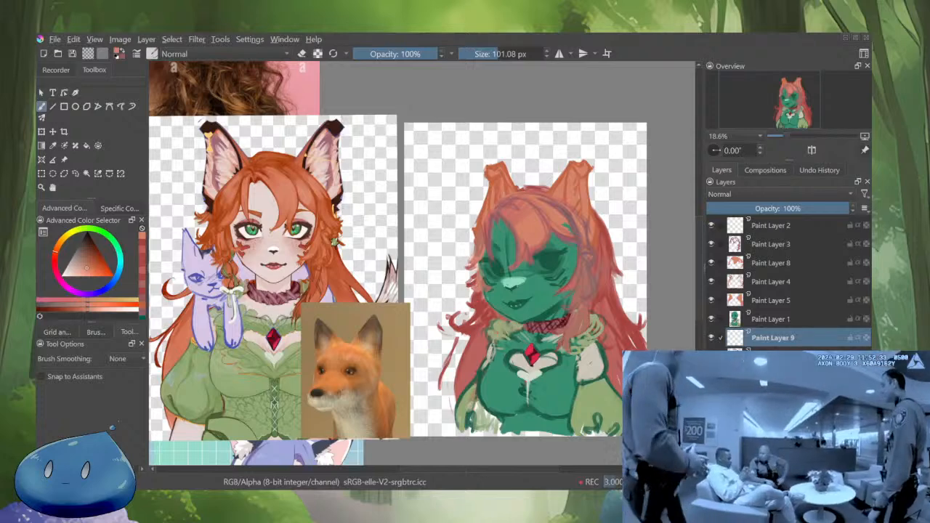
key("bracketleft")
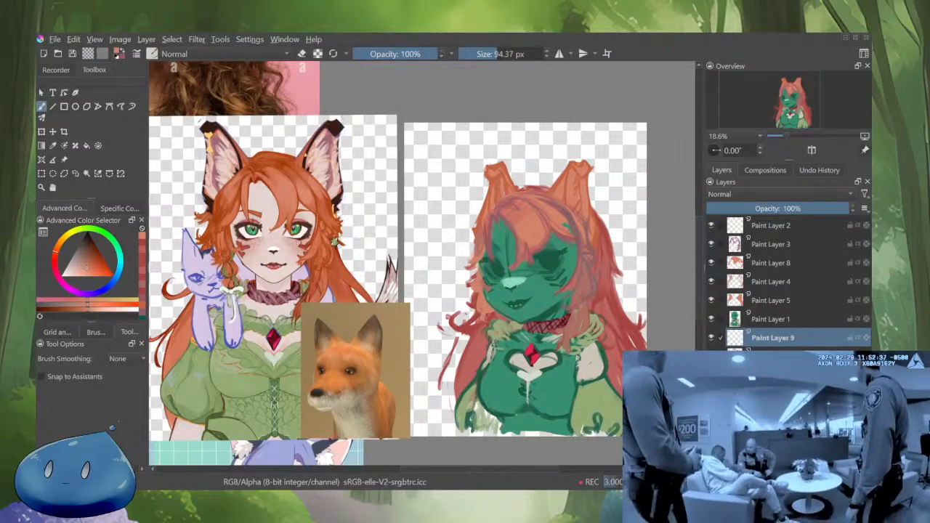
scroll(495, 322, "up", 2)
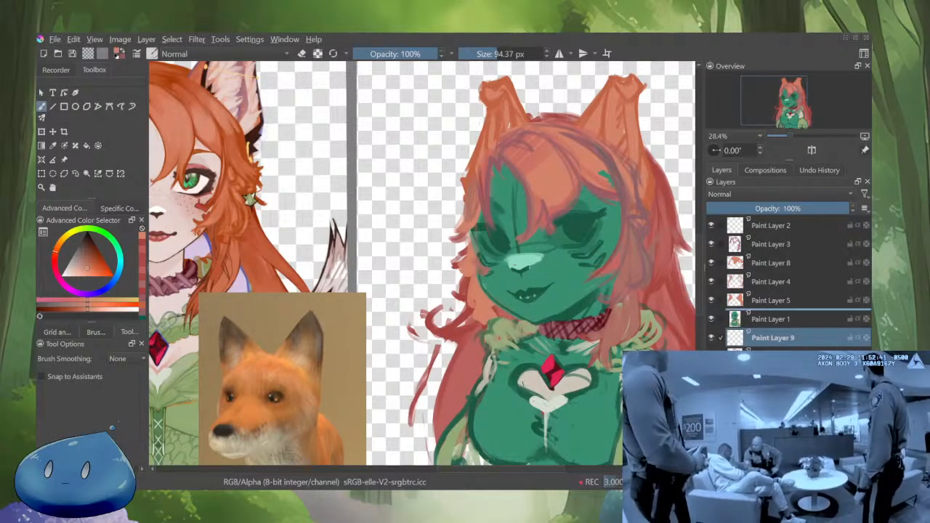
key("ctrl+Page_Up")
key("e")
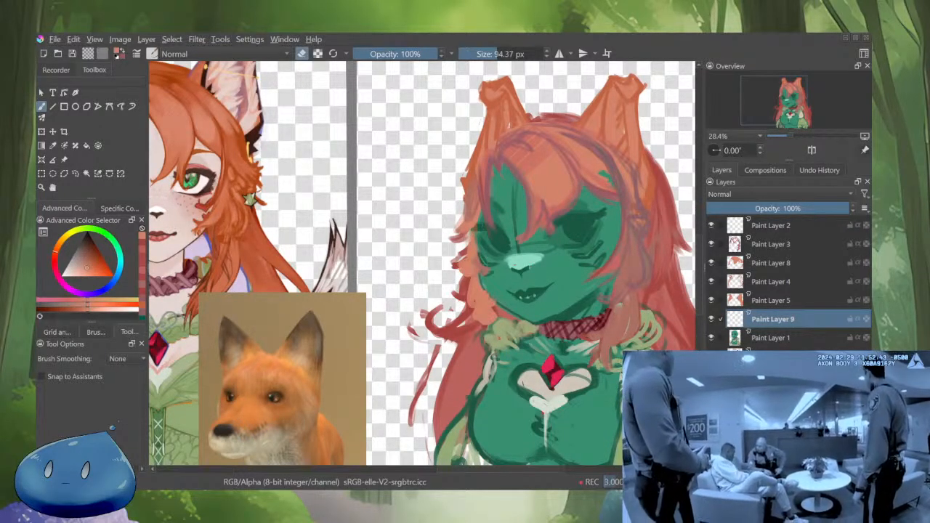
key("e")
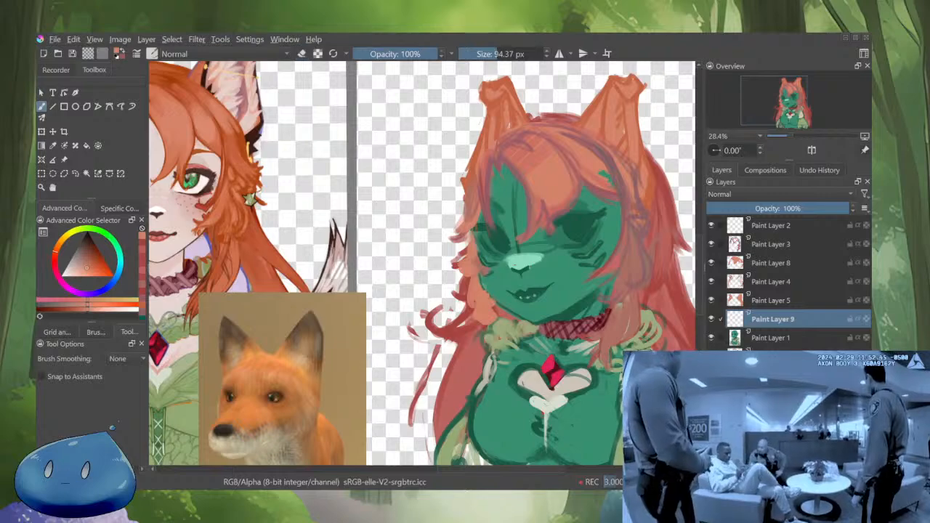
Block in the orange side lock behind the cheek opposite the long lock, reducing the brush to about 72 px
scroll(509, 281, "down", 1)
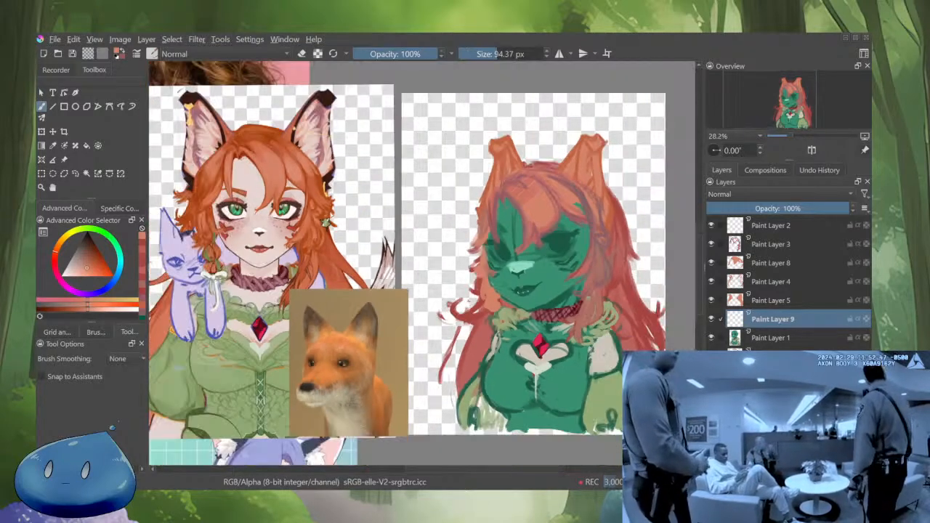
left_click_drag(489, 318, 517, 317)
scroll(516, 316, "up", 1)
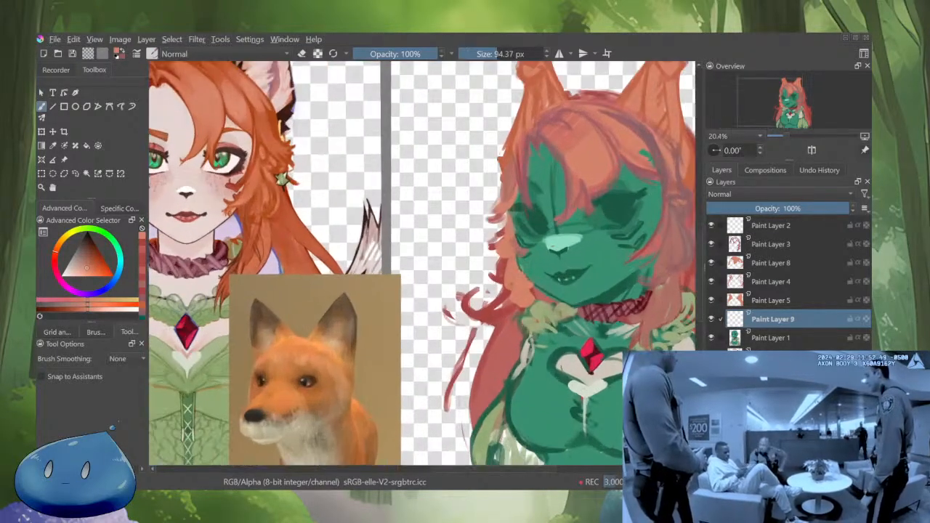
left_click(563, 268, "ctrl")
left_click_drag(562, 267, 540, 267)
mouse_move(541, 267)
left_mouse_down()
mouse_move(554, 283)
mouse_move(577, 287)
mouse_move(539, 298)
mouse_move(543, 309)
left_mouse_up()
key("ctrl+z")
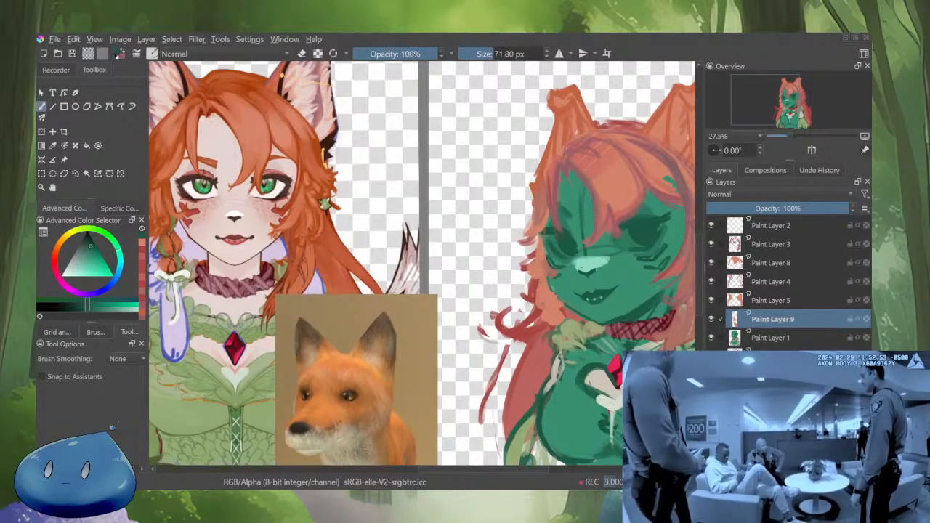
Draw braid line details down the orange side lock in sampled dark red with a brush of about 37 px
left_click(597, 135, "ctrl")
left_click_drag(568, 253, 542, 253, "shift")
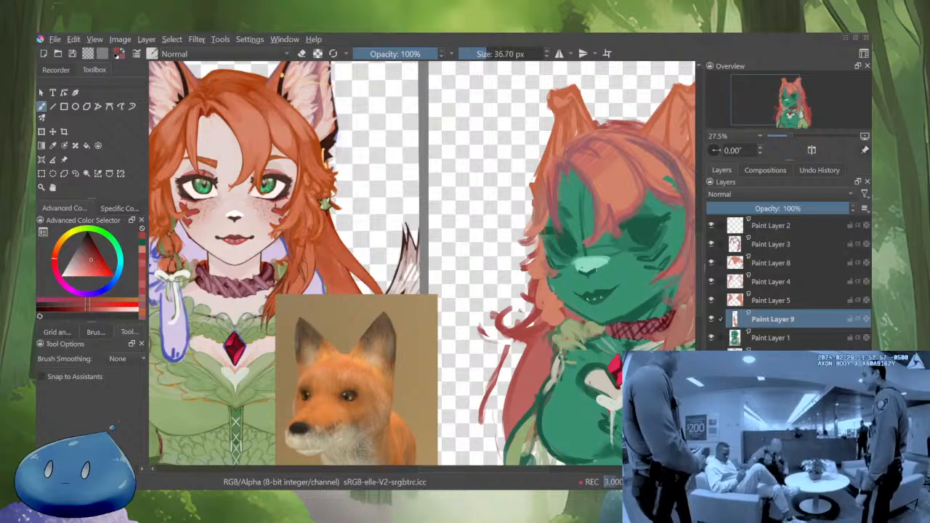
left_click_drag(551, 290, 556, 301, "ctrl")
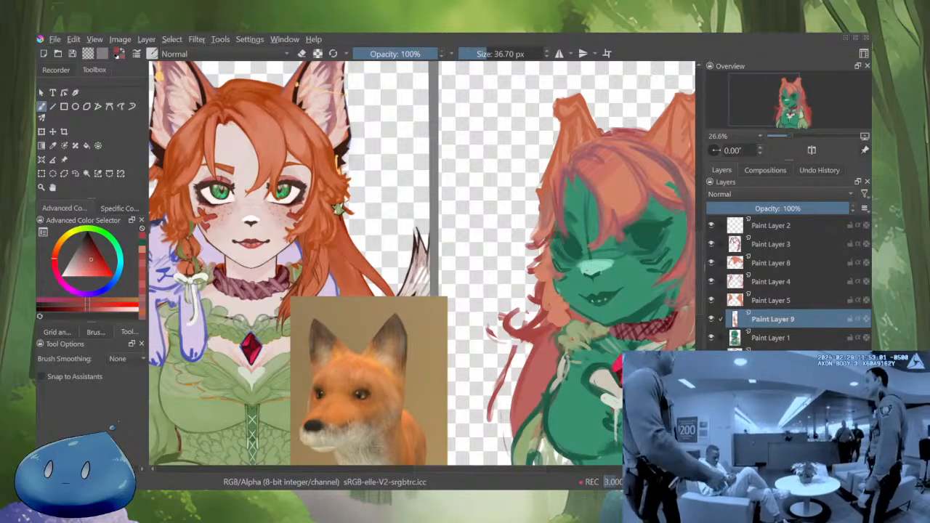
mouse_move(546, 250)
left_mouse_down()
mouse_move(533, 274)
mouse_move(551, 283)
left_mouse_up()
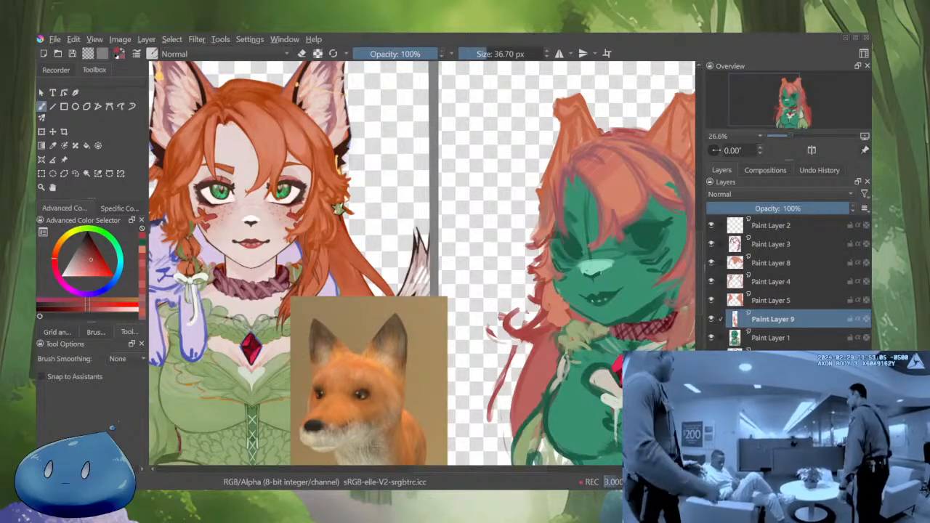
mouse_move(544, 284)
left_mouse_down()
mouse_move(549, 317)
mouse_move(564, 327)
mouse_move(570, 318)
mouse_move(564, 333)
left_mouse_up()
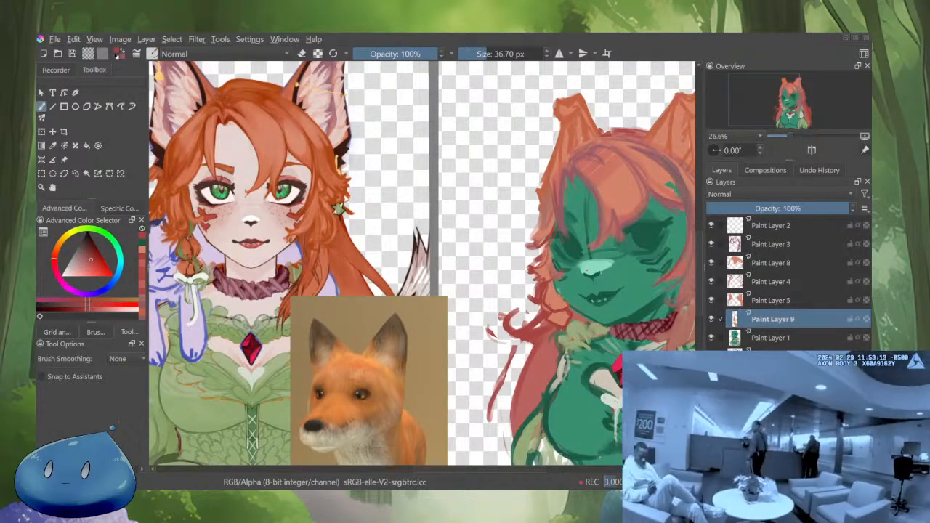
Paint a pale bow with hanging ribbon ends at the bottom of the side braid using colours sampled from the figure
left_click_drag(586, 269, 579, 264)
mouse_move(567, 313)
left_mouse_down()
mouse_move(546, 329)
mouse_move(560, 324)
mouse_move(546, 325)
mouse_move(558, 322)
mouse_move(550, 320)
mouse_move(558, 372)
left_mouse_up()
left_click(580, 262, "ctrl")
left_click(603, 380, "ctrl")
scroll(550, 376, "down", 3)
scroll(630, 393, "up", 2)
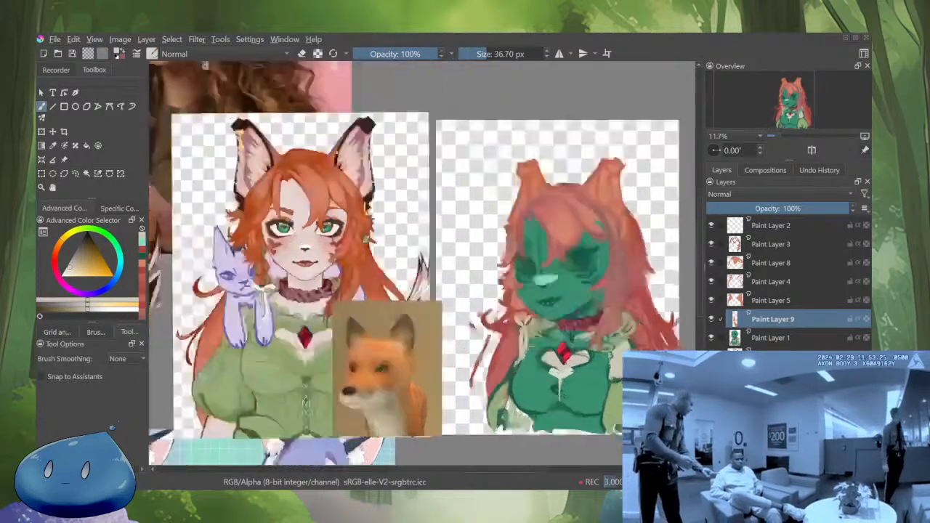
scroll(585, 298, "up", 4)
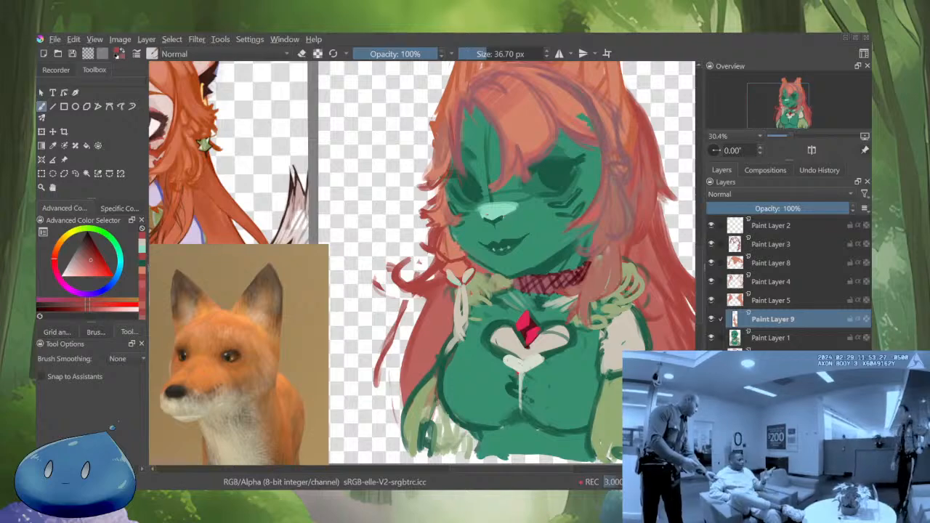
scroll(467, 267, "down", 2)
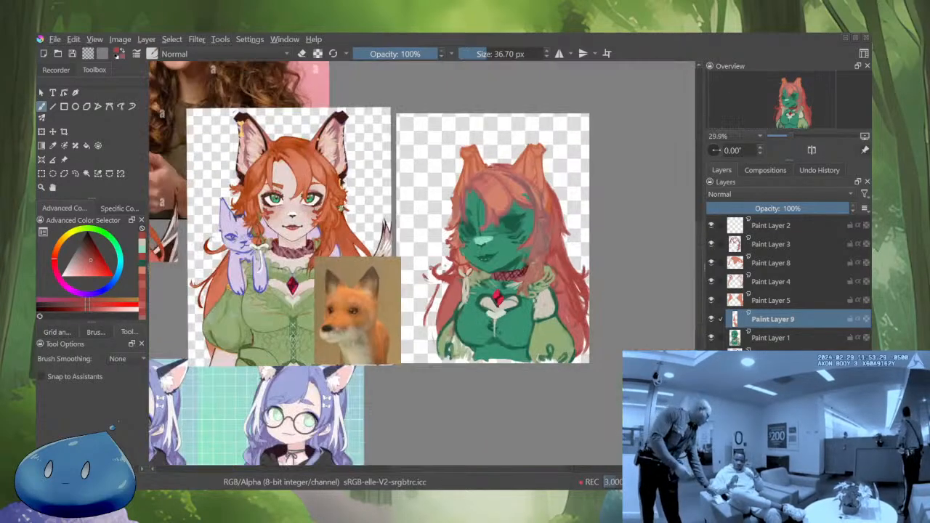
scroll(468, 267, "up", 3)
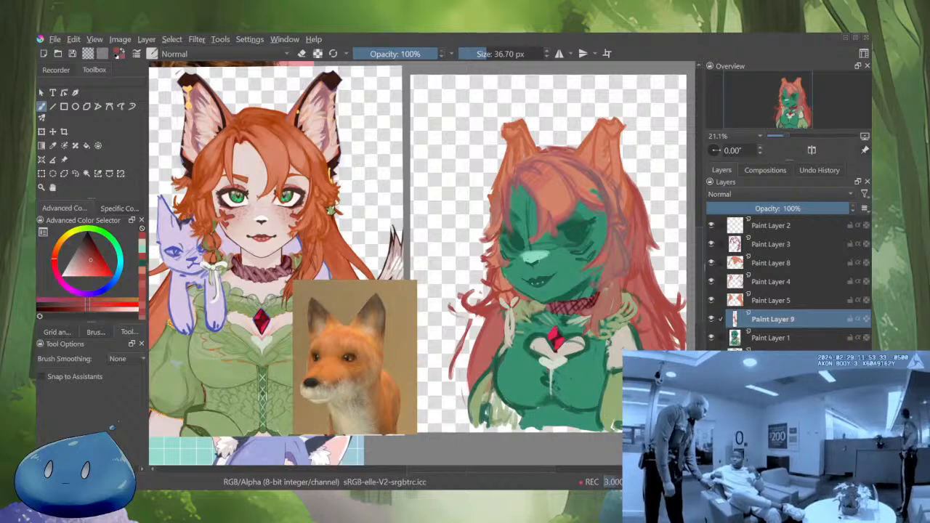
left_click(735, 320, "alt")
left_click(735, 319, "alt")
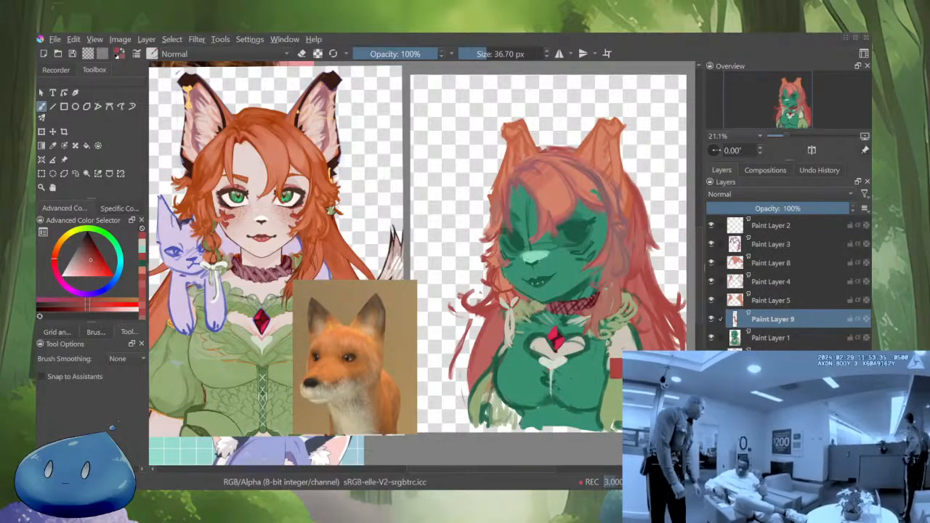
Mesh-warp the side braid on Paint Layer 9, bowing its outer and inner edges slightly outward from the face
key("ctrl+t")
left_click(110, 376)
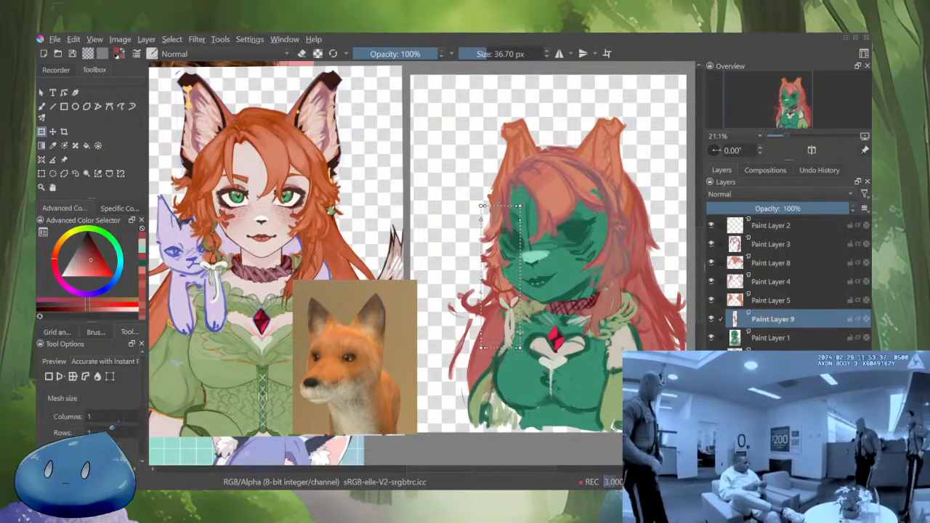
left_click_drag(480, 292, 477, 244)
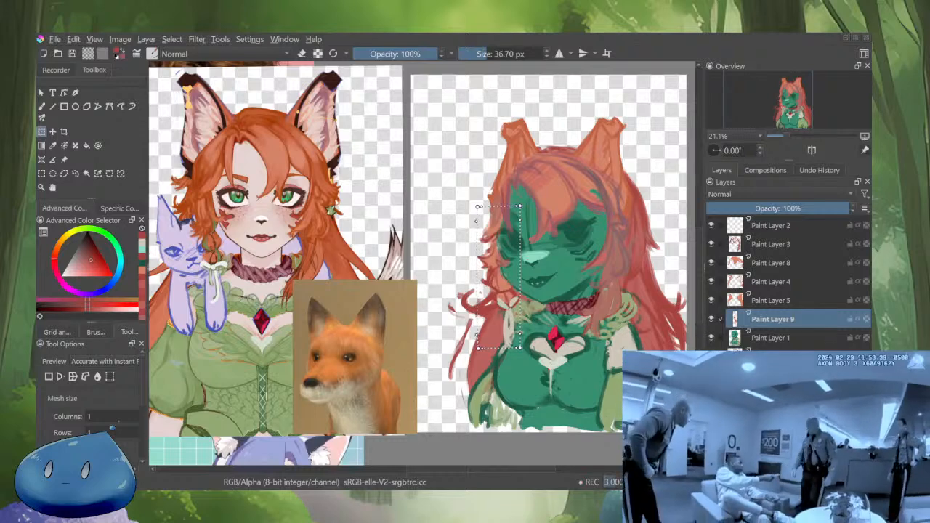
left_click_drag(520, 280, 517, 280)
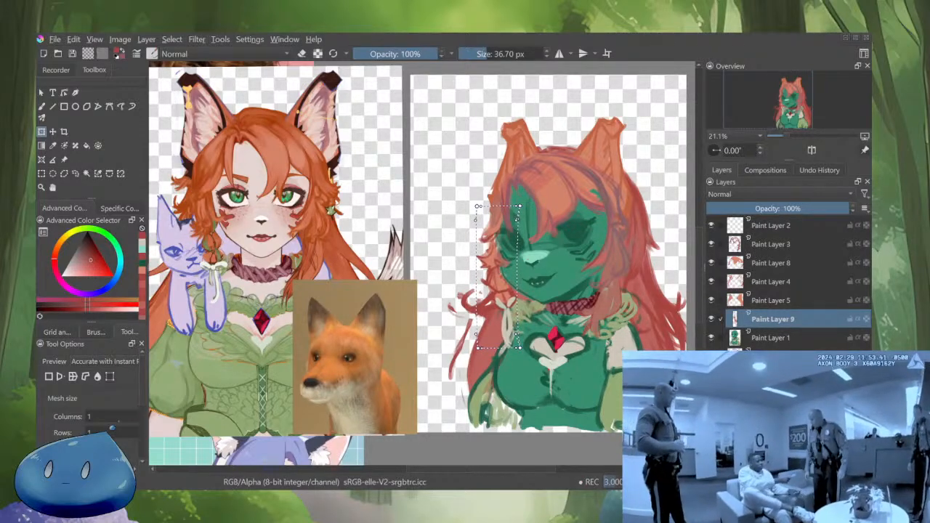
key("Return")
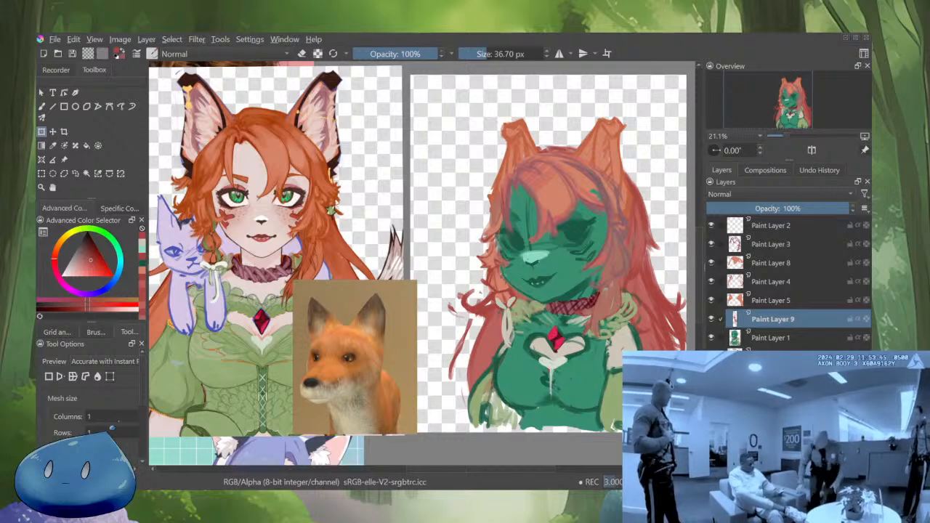
Check the braid in mirrored view and rotate it slightly clockwise so its lower end swings away from the neck
key("ctrl+t")
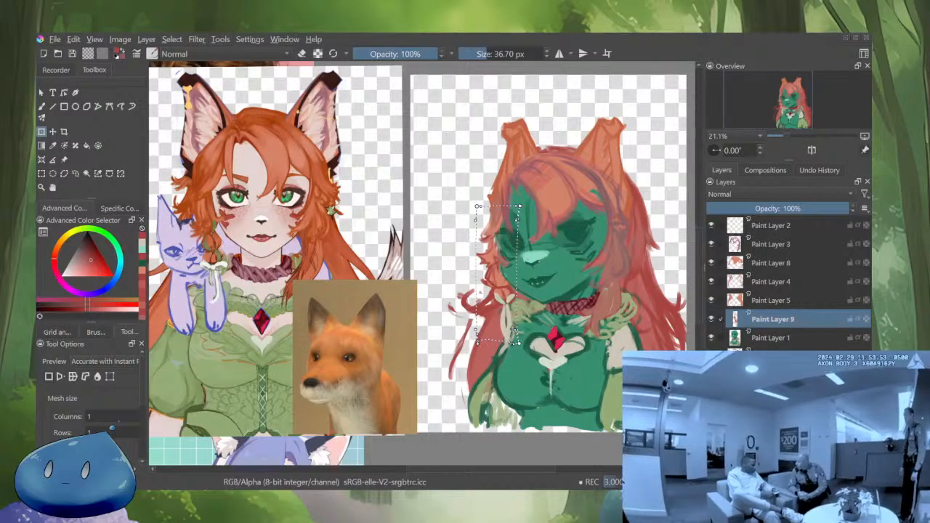
key("Return")
scroll(596, 293, "down", 2)
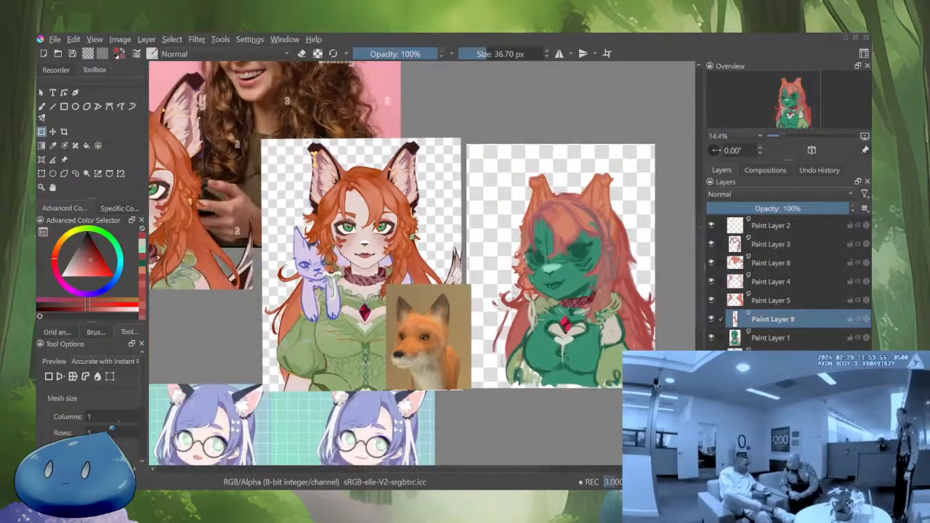
key("m")
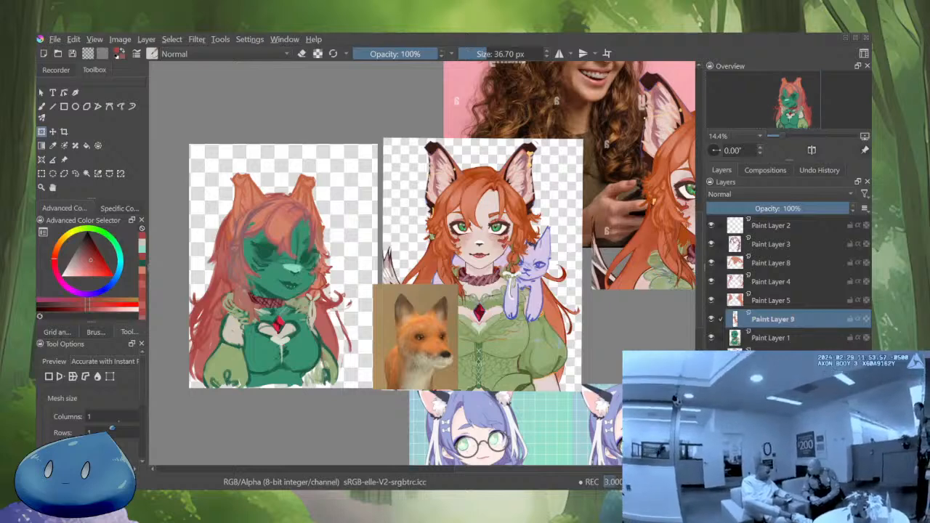
key("m")
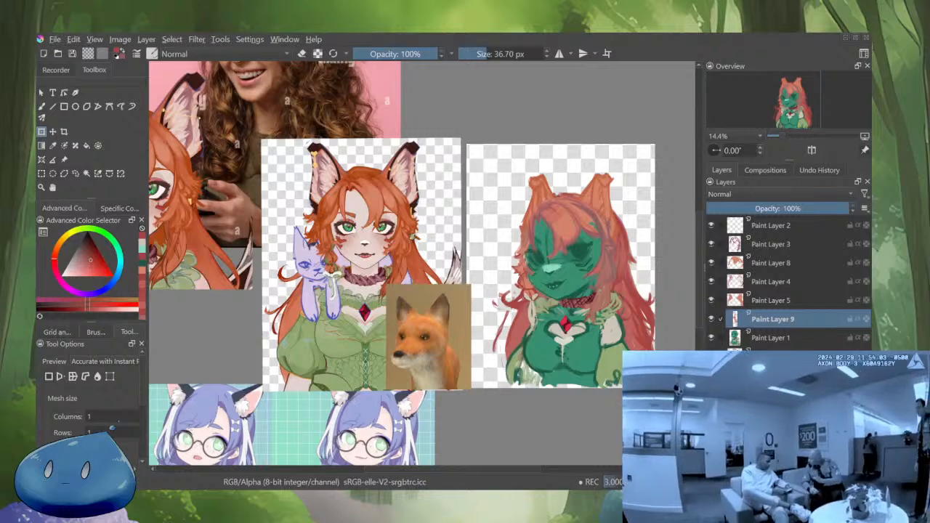
scroll(584, 308, "up", 2)
scroll(541, 309, "up", 1)
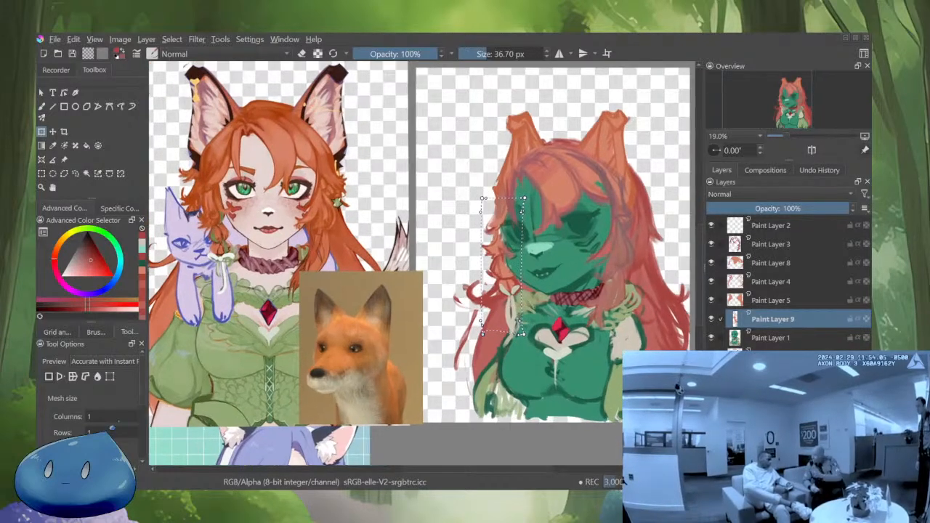
mouse_move(481, 197)
left_mouse_down()
mouse_move(522, 284)
mouse_move(517, 328)
left_mouse_up()
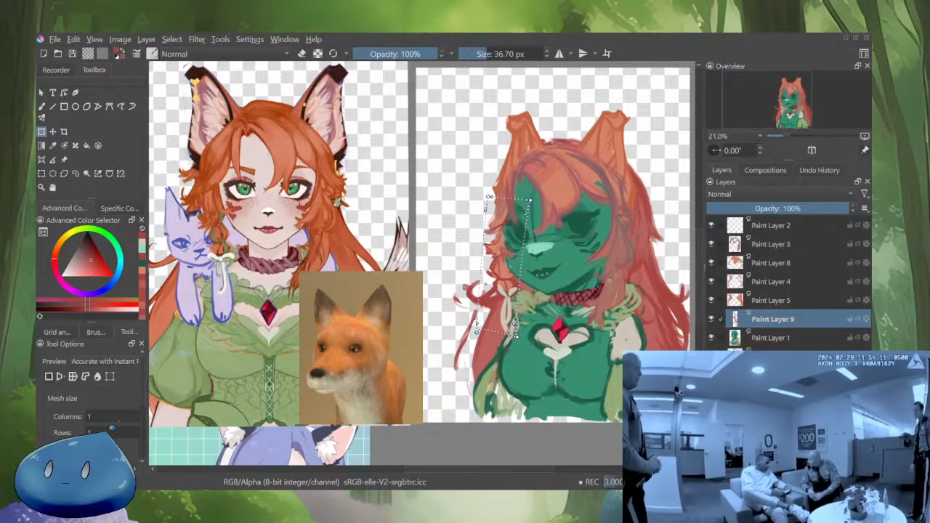
key("Return")
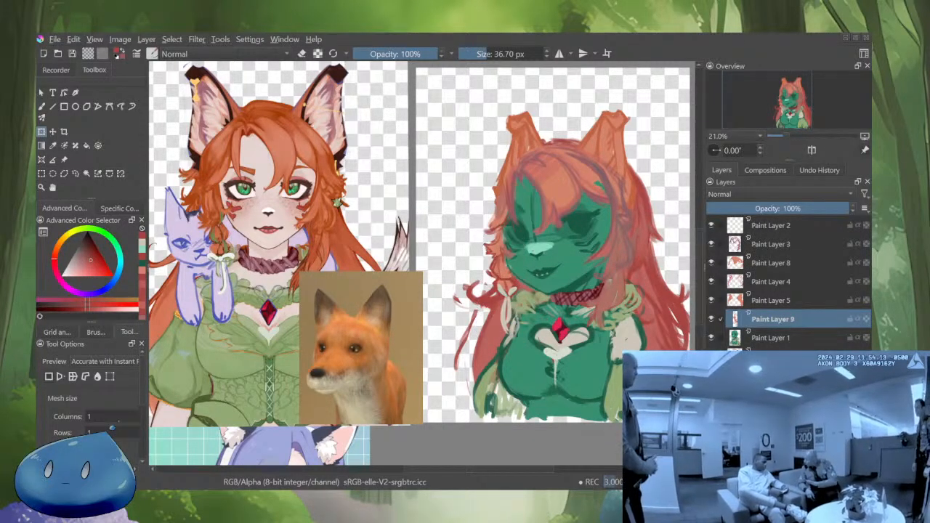
On Paint Layer 3, darken the fringe edge where it meets the long side lock in a muted pink, using a brush of about 63 px
key("Page_Up")
key("Page_Up")
key("b")
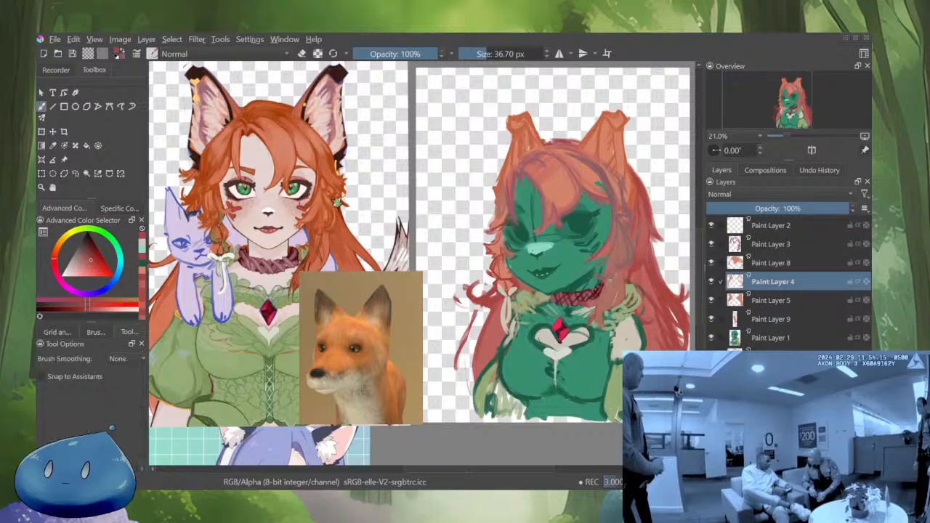
key("Page_Up")
key("Page_Up")
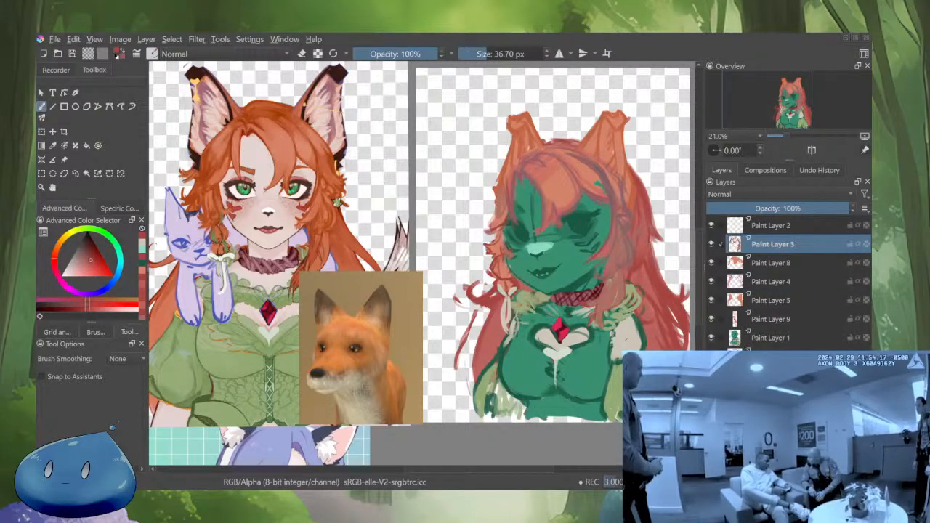
key("bracketright")
key("bracketright")
key("bracketright")
key("bracketright")
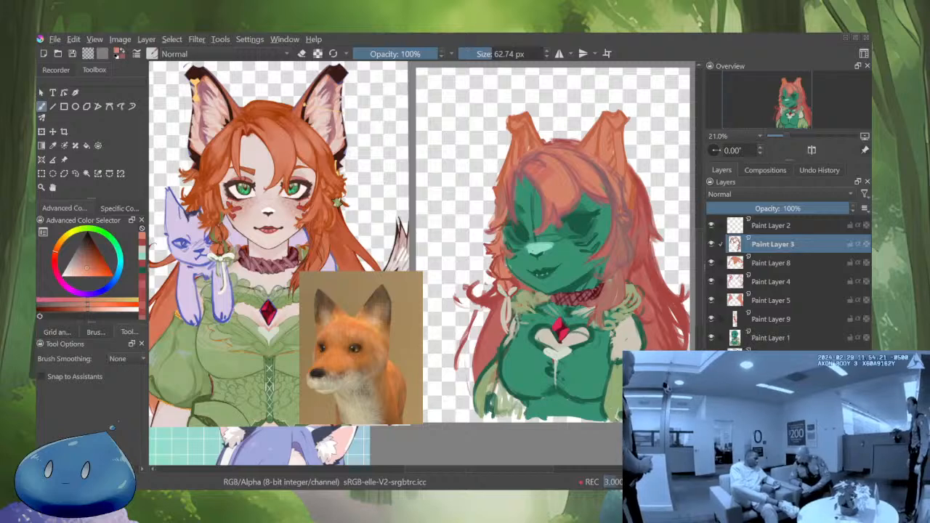
key("x")
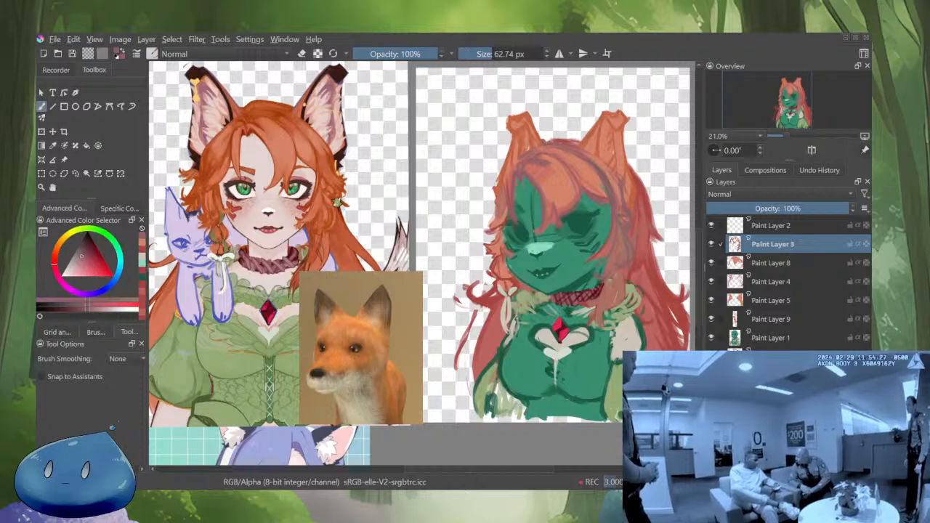
left_click_drag(597, 158, 620, 189)
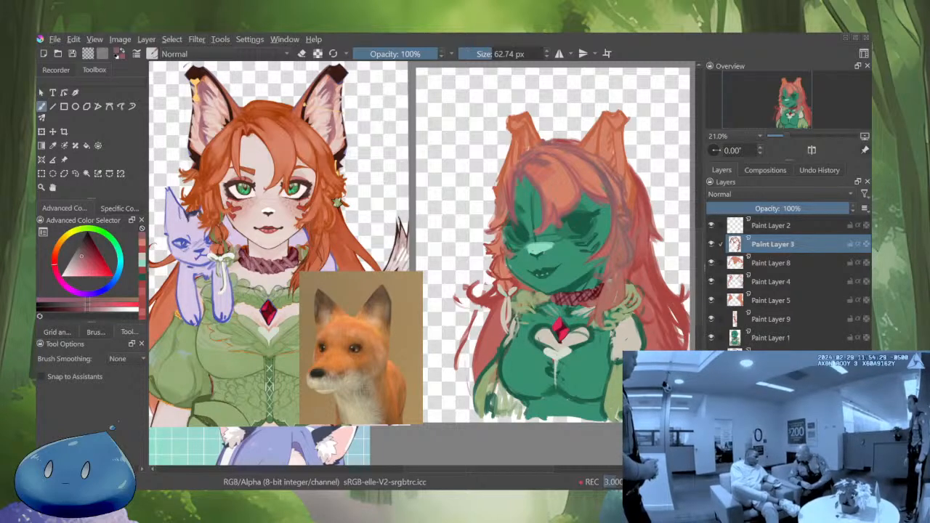
Repaint the long side lock beside the face with broad strokes of sampled orange, from the fringe down to the collar
left_click(597, 167, "ctrl")
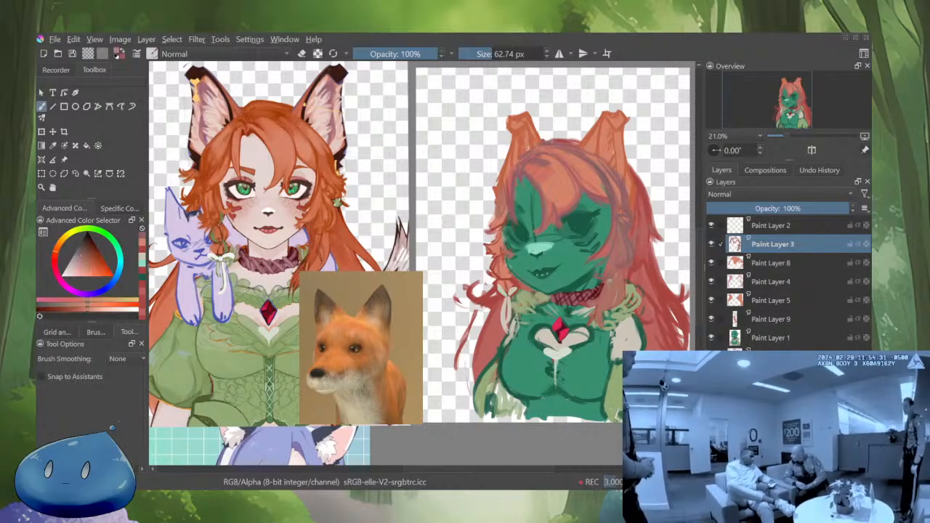
mouse_move(593, 163)
left_mouse_down()
mouse_move(635, 216)
mouse_move(625, 230)
left_mouse_up()
mouse_move(618, 191)
left_mouse_down()
mouse_move(613, 240)
mouse_move(601, 257)
left_mouse_up()
mouse_move(622, 224)
left_mouse_down()
mouse_move(635, 262)
mouse_move(629, 272)
mouse_move(630, 250)
mouse_move(598, 281)
left_mouse_up()
mouse_move(616, 245)
left_mouse_down()
mouse_move(593, 276)
mouse_move(624, 292)
mouse_move(607, 314)
left_mouse_up()
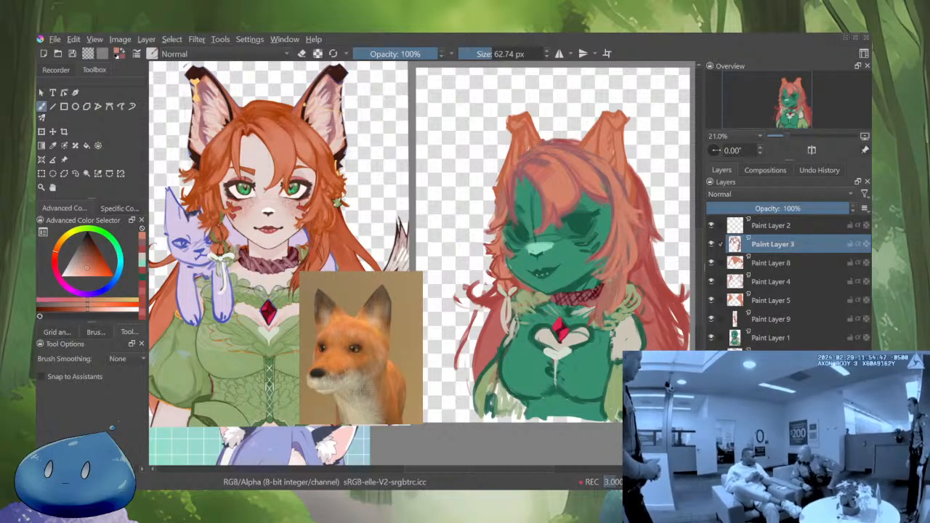
Extend the side lock's lower end over the shoulder in tapered strands and check it in mirrored view
mouse_move(622, 272)
left_mouse_down()
mouse_move(601, 322)
mouse_move(573, 330)
left_mouse_up()
mouse_move(607, 289)
left_mouse_down()
mouse_move(596, 309)
mouse_move(610, 291)
left_mouse_up()
left_click(603, 289, "ctrl")
mouse_move(615, 278)
left_mouse_down()
mouse_move(602, 336)
mouse_move(609, 291)
left_mouse_up()
mouse_move(623, 283)
left_mouse_down()
mouse_move(609, 320)
mouse_move(611, 294)
left_mouse_up()
key("ctrl+z")
mouse_move(622, 288)
left_mouse_down()
mouse_move(602, 336)
mouse_move(580, 319)
left_mouse_up()
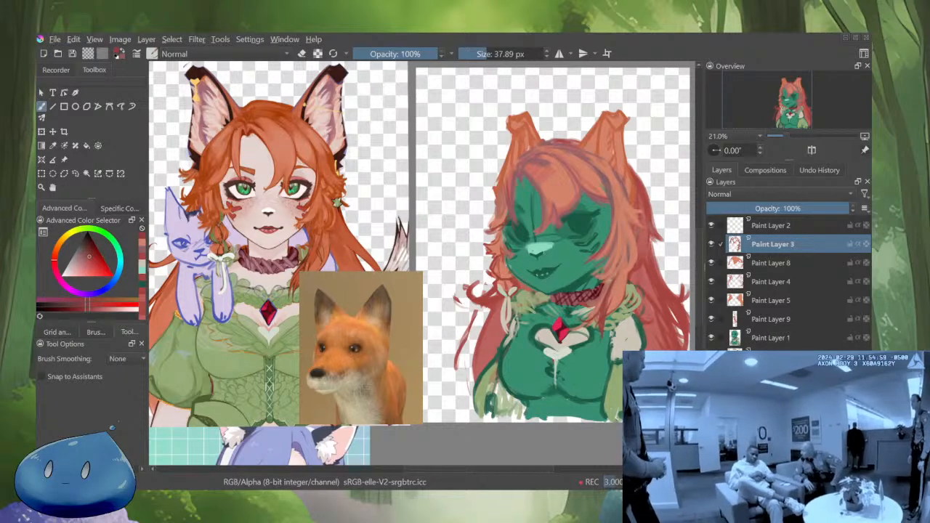
key("m")
key("m")
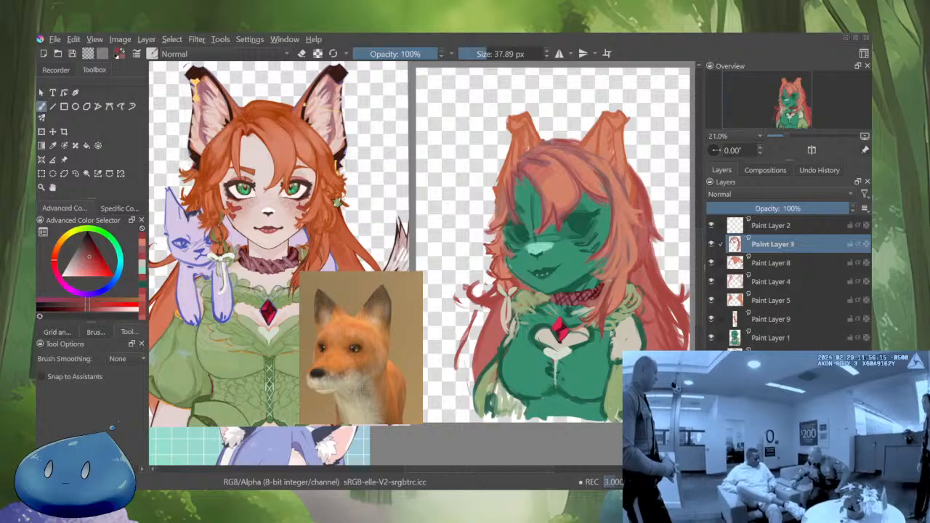
Select the back-hair layer beneath Paint Layer 1, isolating it briefly to identify it
left_click(772, 263)
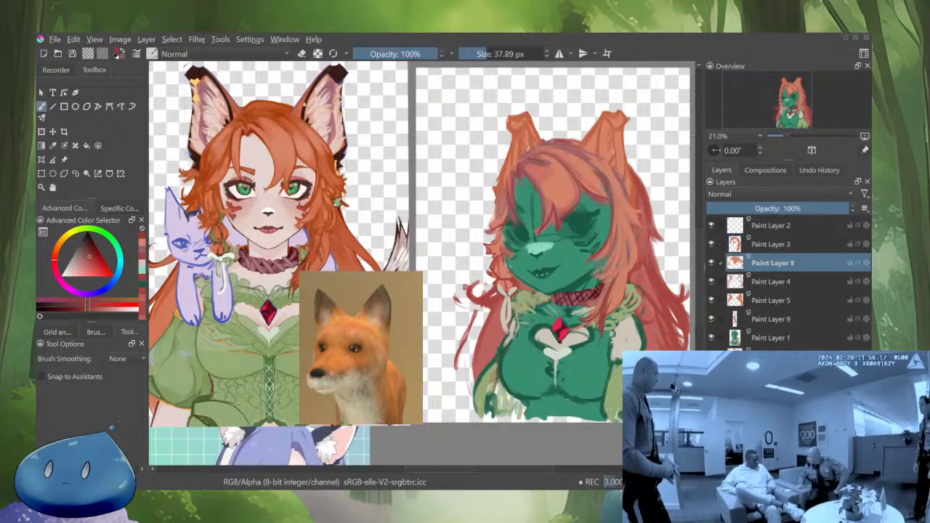
scroll(629, 321, "down", 2)
scroll(644, 386, "up", 1)
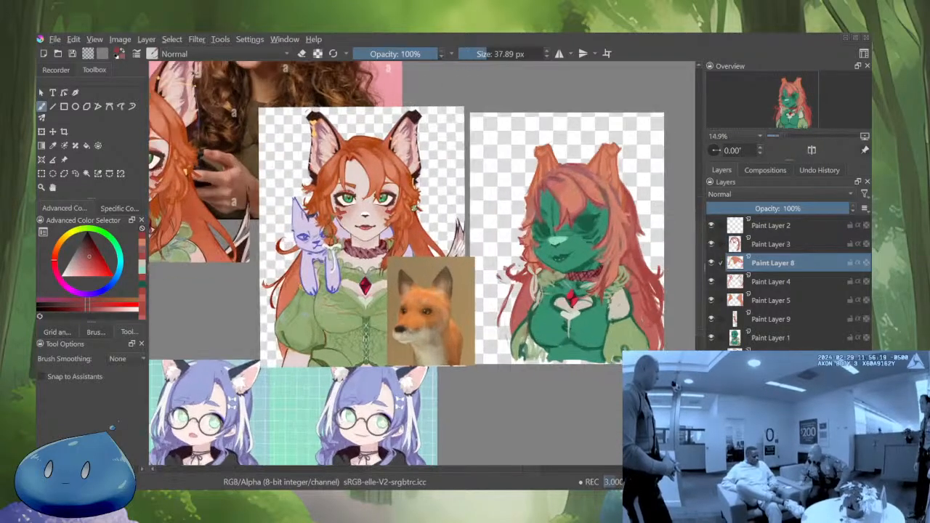
left_click(771, 300)
left_click(771, 354)
left_click(735, 354, "alt")
left_click(735, 355, "alt")
scroll(538, 280, "up", 1)
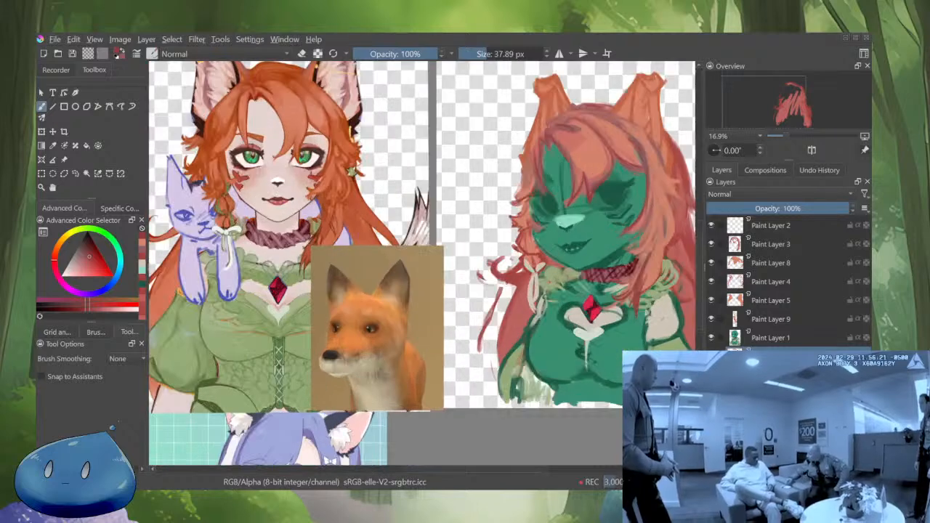
Erase the stray long strand hanging outside the back hair on the braid side and set the brush to about 58 px
key("e")
left_click_drag(503, 294, 480, 351)
left_click_drag(491, 315, 488, 324)
key("e")
left_click_drag(538, 287, 534, 287)
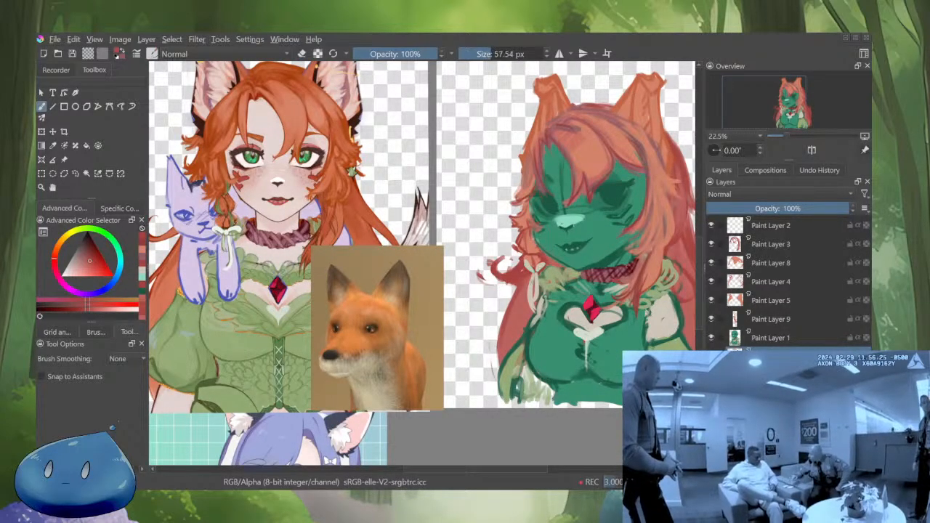
Paint the lower back hair on the braid side in red strands that flare outward beside the sleeve
scroll(538, 287, "down", 1)
left_click_drag(507, 317, 497, 334)
mouse_move(506, 323)
left_mouse_down()
mouse_move(488, 339)
mouse_move(474, 332)
mouse_move(496, 343)
mouse_move(485, 363)
mouse_move(491, 347)
mouse_move(487, 361)
mouse_move(503, 362)
mouse_move(501, 380)
left_mouse_up()
key("ctrl+z")
scroll(528, 363, "down", 2)
scroll(522, 316, "up", 2)
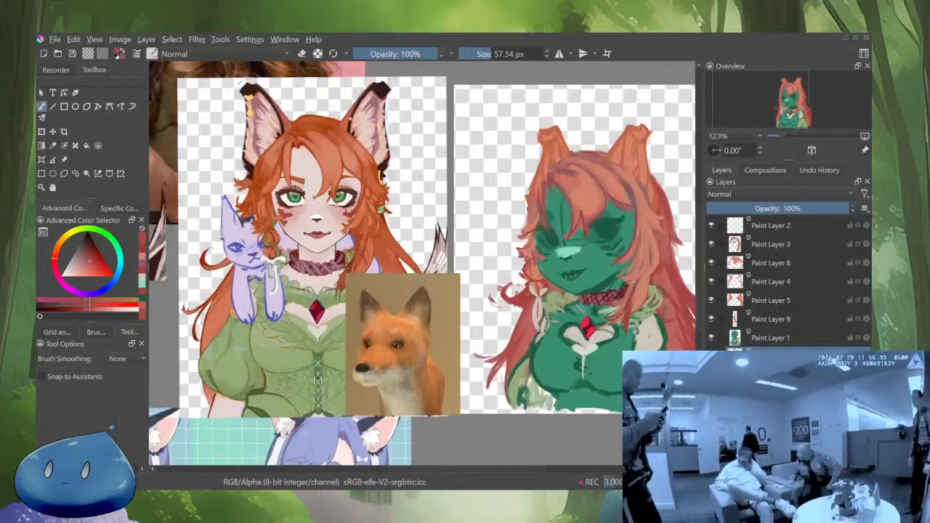
Erase the loose ends around the curled strand beside the braid with the eraser at about 58 px
key("e")
mouse_move(514, 308)
left_mouse_down()
mouse_move(505, 283)
mouse_move(517, 295)
mouse_move(496, 293)
mouse_move(491, 304)
left_mouse_up()
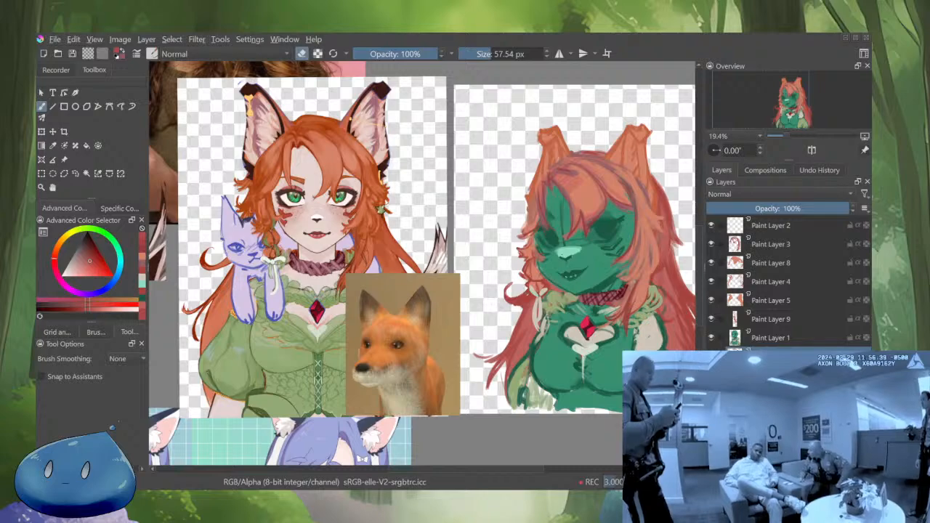
scroll(525, 348, "down", 2)
scroll(676, 340, "up", 1)
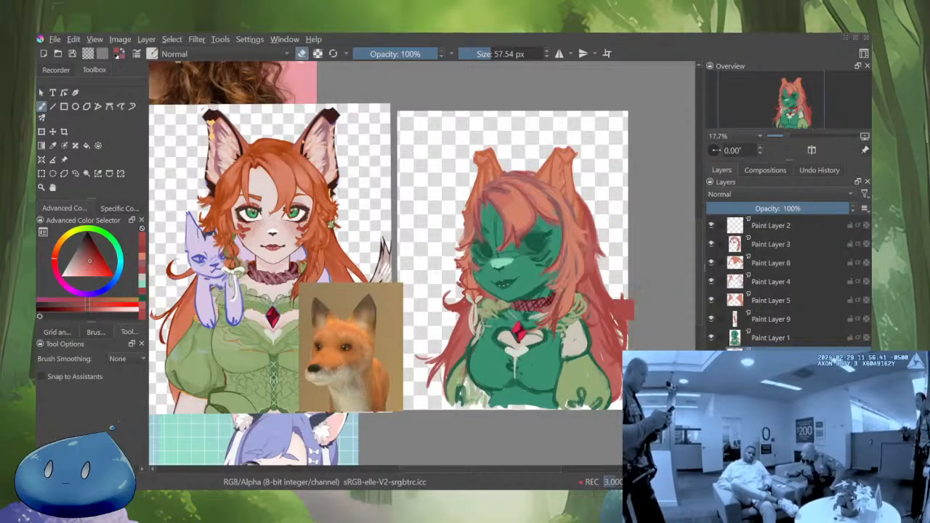
key("e")
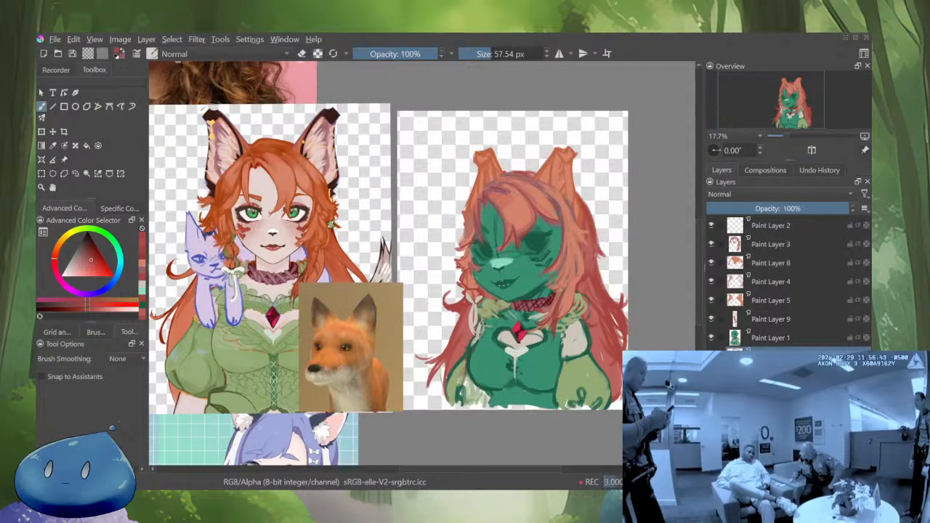
Touch up the outward flick of back hair opposite the braid with sampled reds and check the figure in mirrored view
left_click(614, 319, "ctrl")
mouse_move(620, 309)
left_mouse_down()
mouse_move(606, 305)
mouse_move(614, 301)
left_mouse_up()
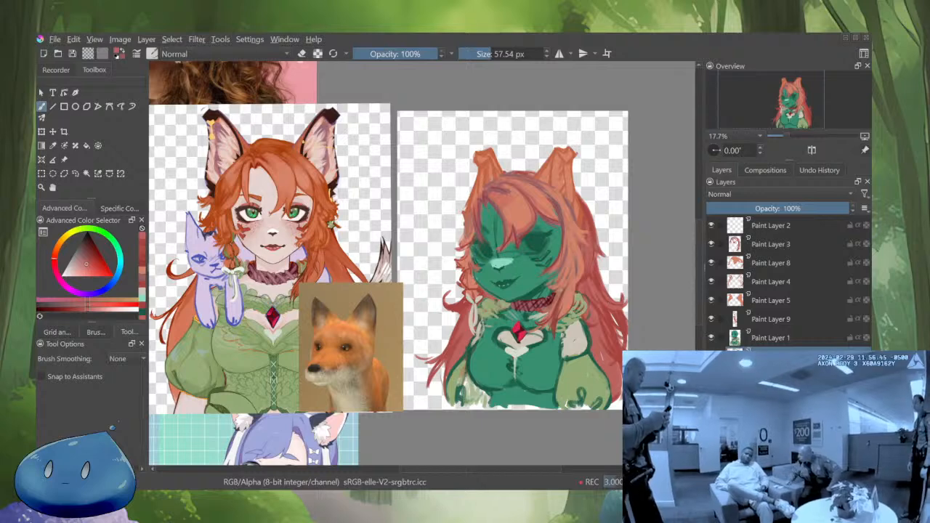
left_click(614, 317, "ctrl")
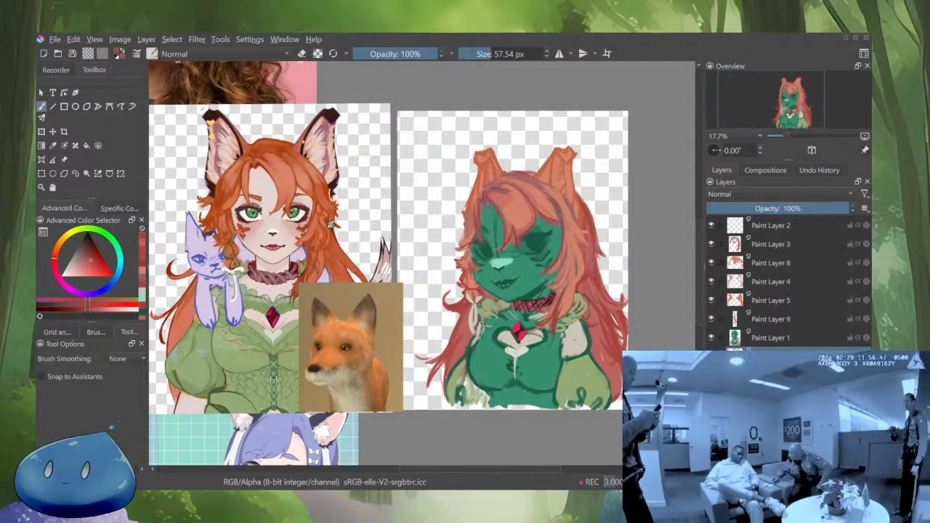
scroll(611, 319, "down", 2)
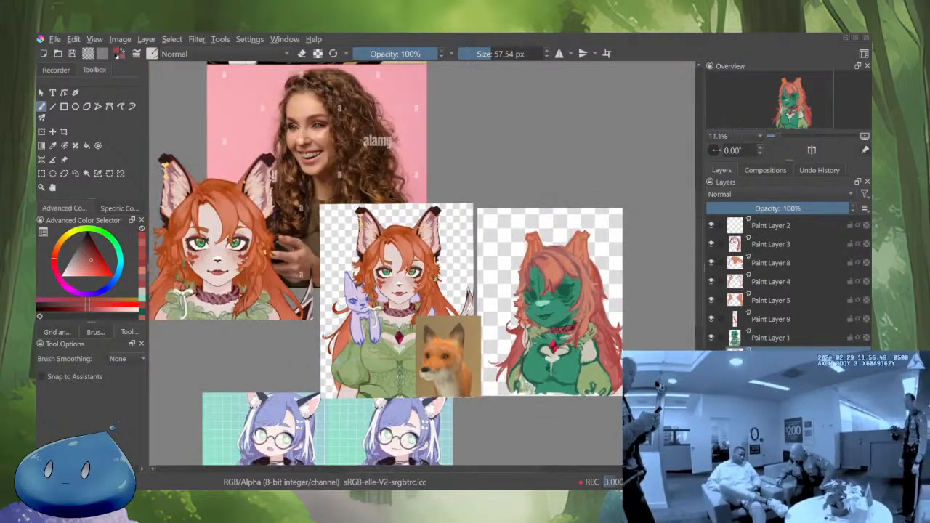
key("m")
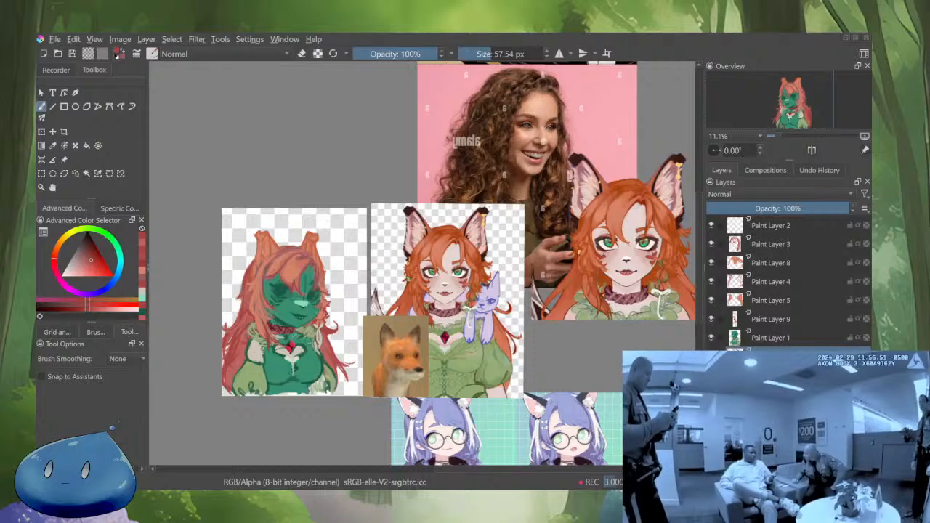
key("m")
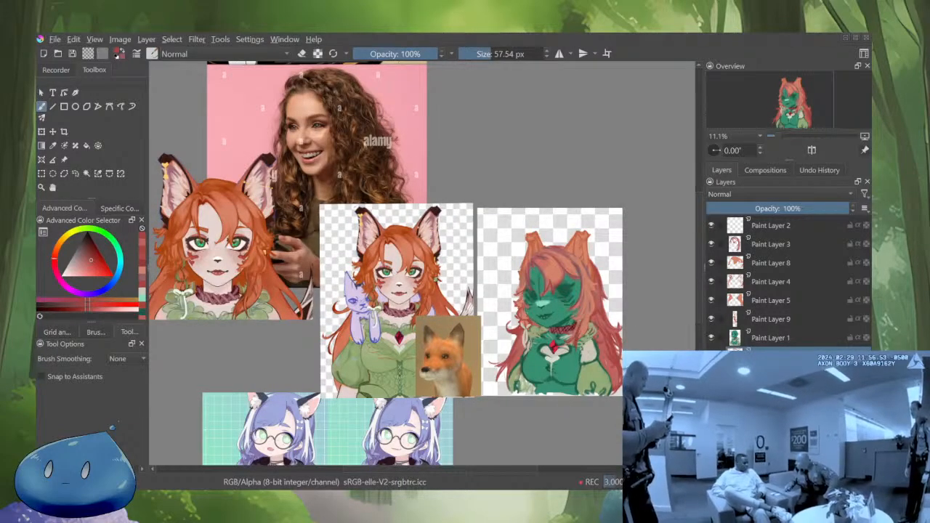
Erase the curled strand projecting from the back hair beside the braid with an eraser of about 82 px
scroll(598, 332, "up", 2)
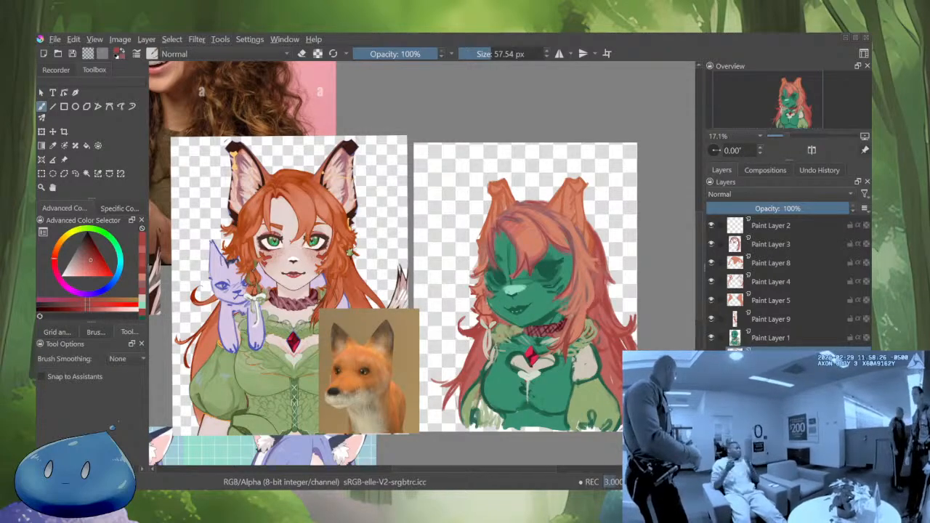
scroll(604, 306, "down", 2)
scroll(603, 353, "up", 1)
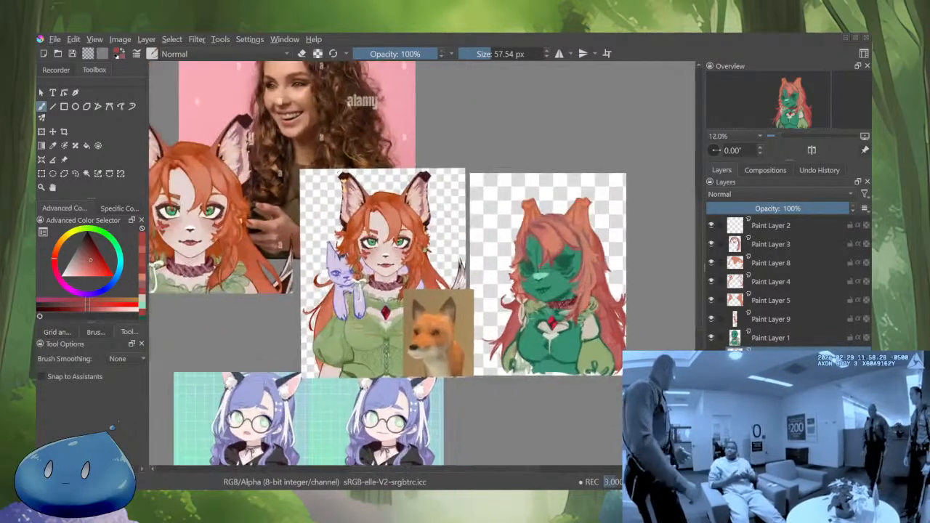
scroll(513, 319, "up", 2)
key("e")
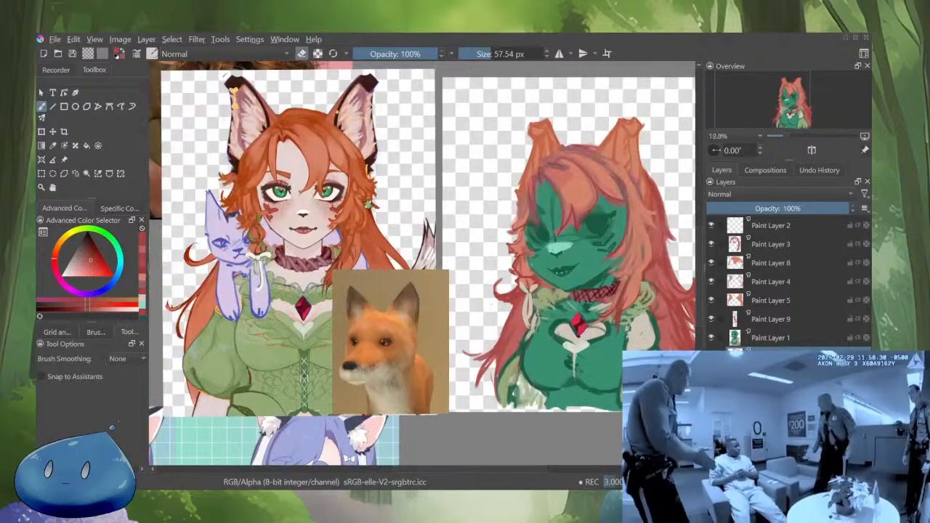
left_click_drag(507, 305, 511, 304)
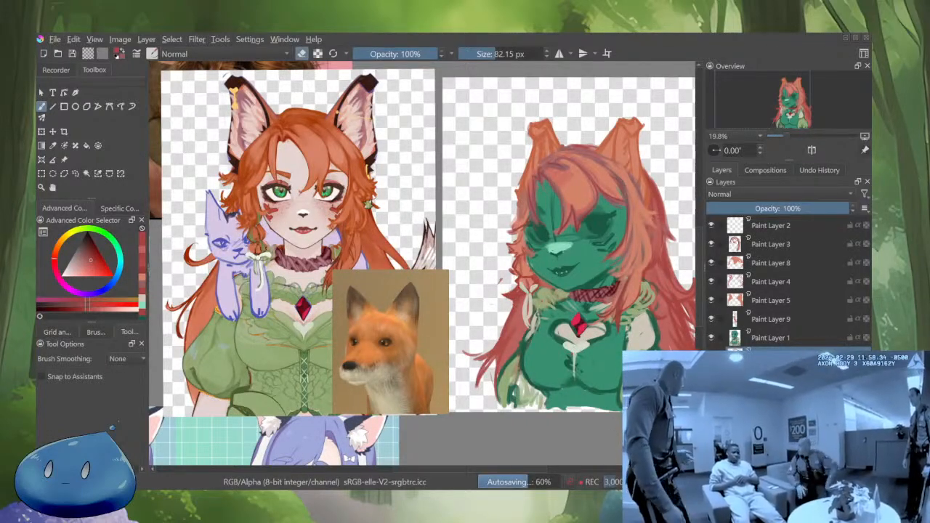
scroll(513, 320, "down", 3)
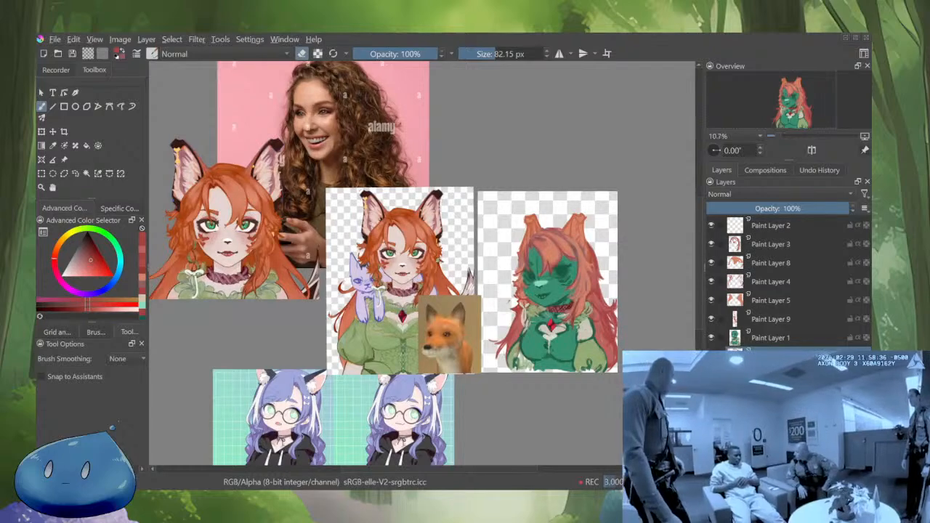
scroll(524, 305, "up", 4)
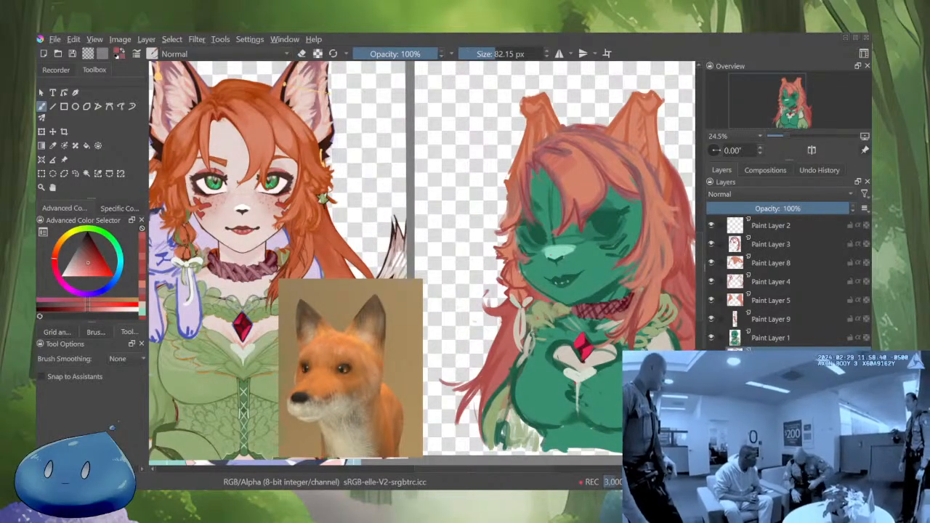
scroll(534, 240, "down", 3)
scroll(534, 240, "up", 2)
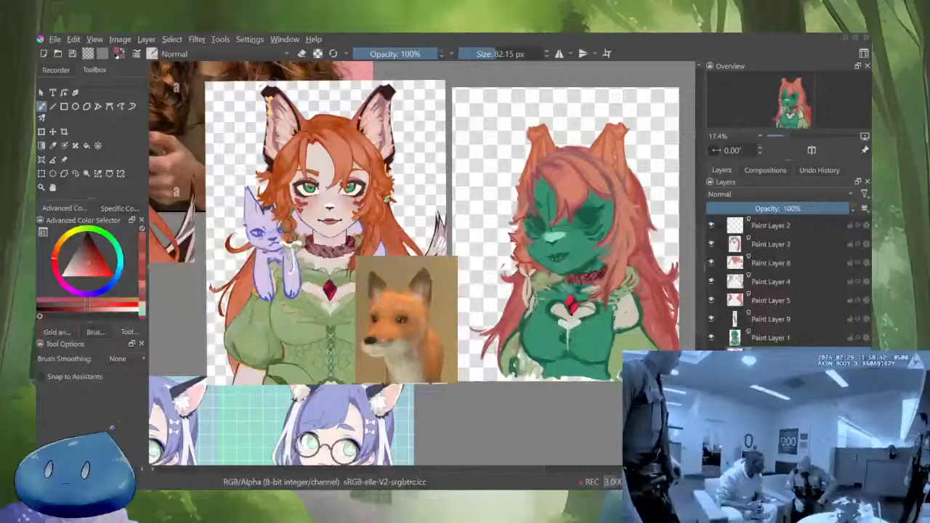
Trim the back hair's outer edge below the braid bow and fill it in with sampled red using a brush of about 77 px
key("e")
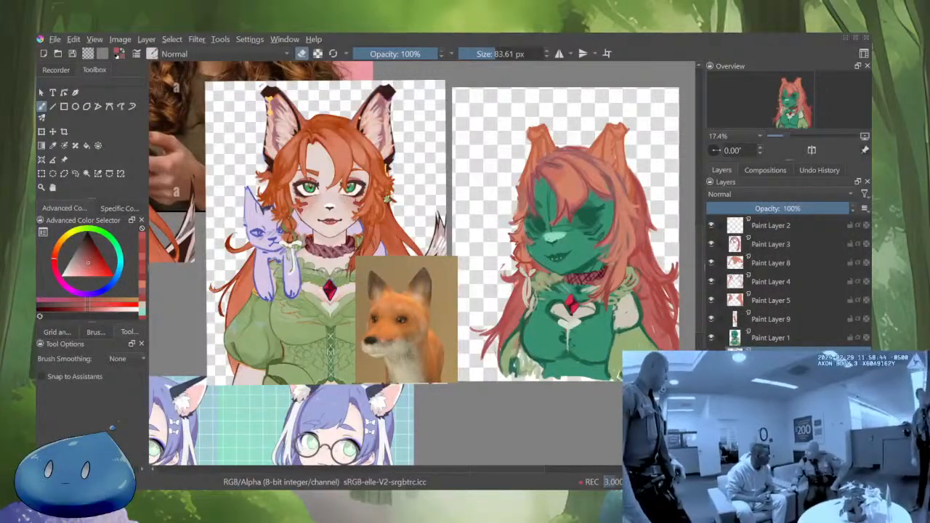
left_click_drag(513, 292, 499, 324)
mouse_move(514, 292)
left_mouse_down()
mouse_move(510, 299)
mouse_move(549, 291)
left_mouse_up()
key("e")
left_click(555, 309, "ctrl")
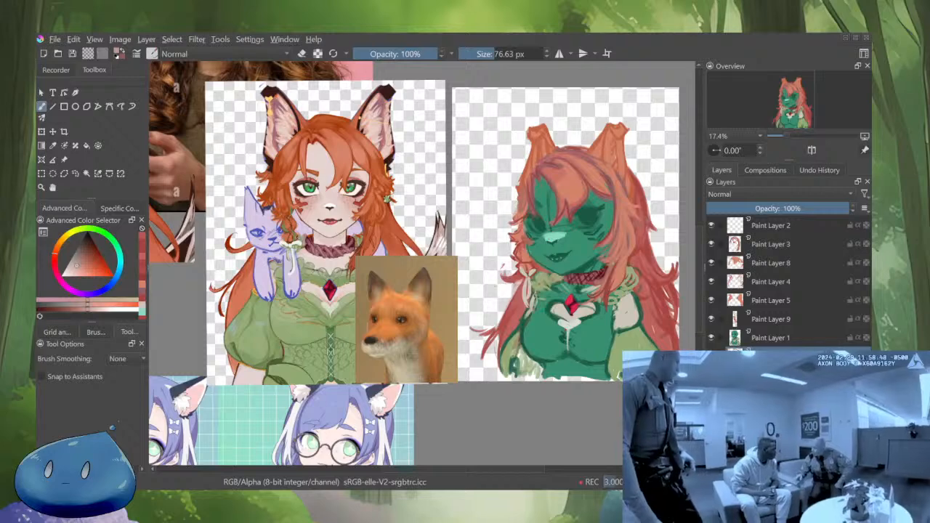
left_click(512, 299, "ctrl")
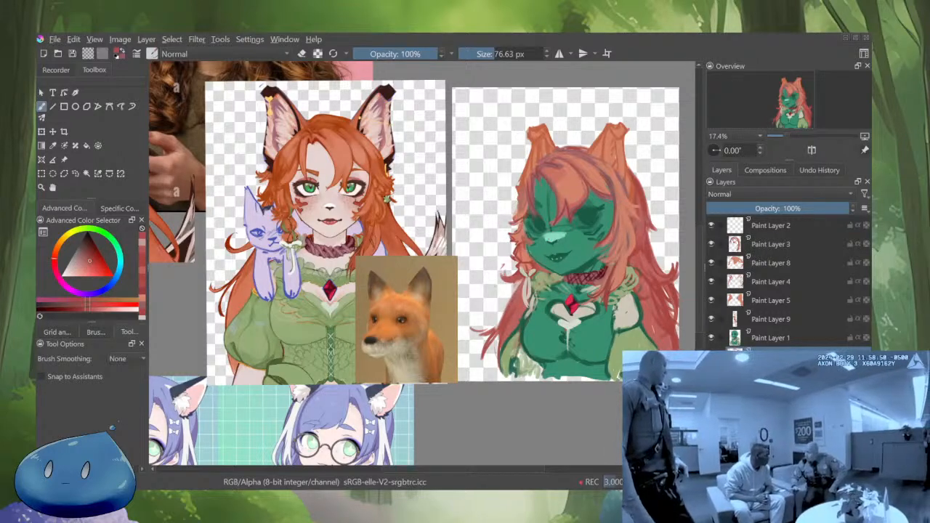
left_click_drag(513, 296, 497, 327)
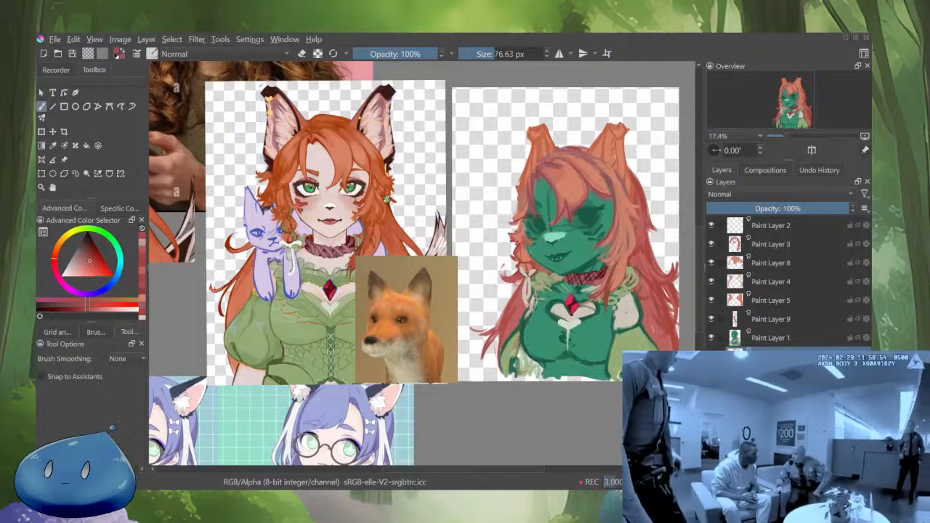
Shape the flared tips of the back hair on the braid side into separate strands by alternately painting sampled red and erasing
mouse_move(503, 313)
left_mouse_down()
mouse_move(474, 354)
mouse_move(476, 367)
left_mouse_up()
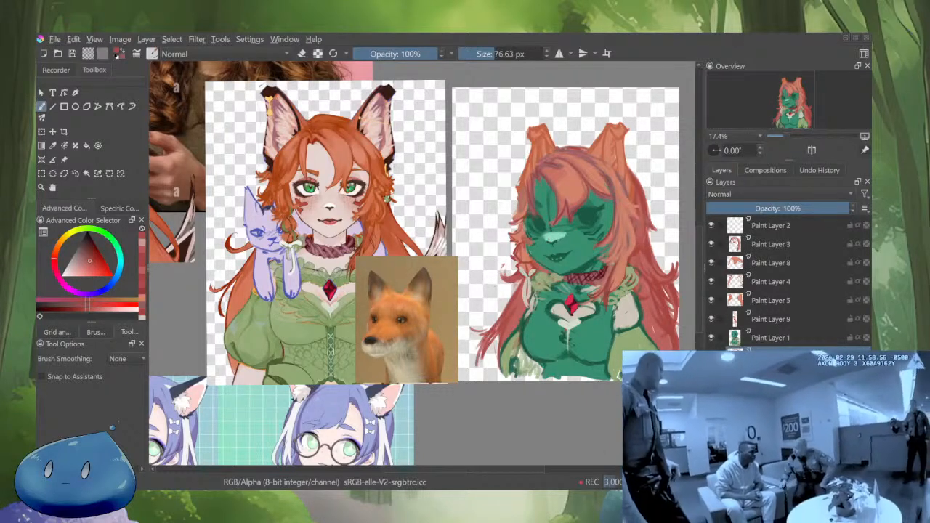
left_click_drag(494, 330, 475, 365)
key("e")
left_click_drag(519, 284, 476, 363)
key("e")
left_click(509, 305, "ctrl")
key("e")
left_click_drag(503, 324, 476, 364)
key("e")
left_click(501, 320, "ctrl")
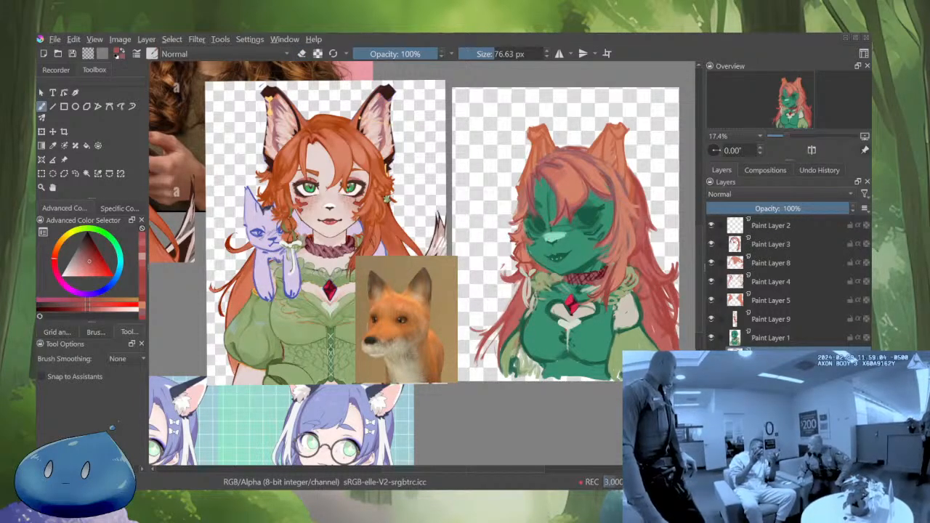
Add another red strand running down beside the sleeve on the braid side and review the hair silhouette
mouse_move(493, 326)
left_mouse_down()
mouse_move(476, 336)
mouse_move(496, 379)
left_mouse_up()
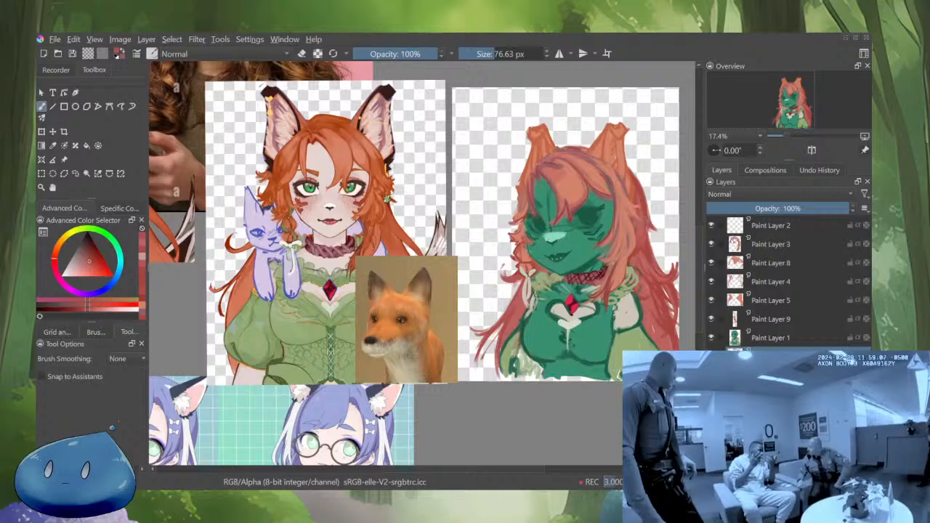
left_click_drag(496, 342, 467, 352)
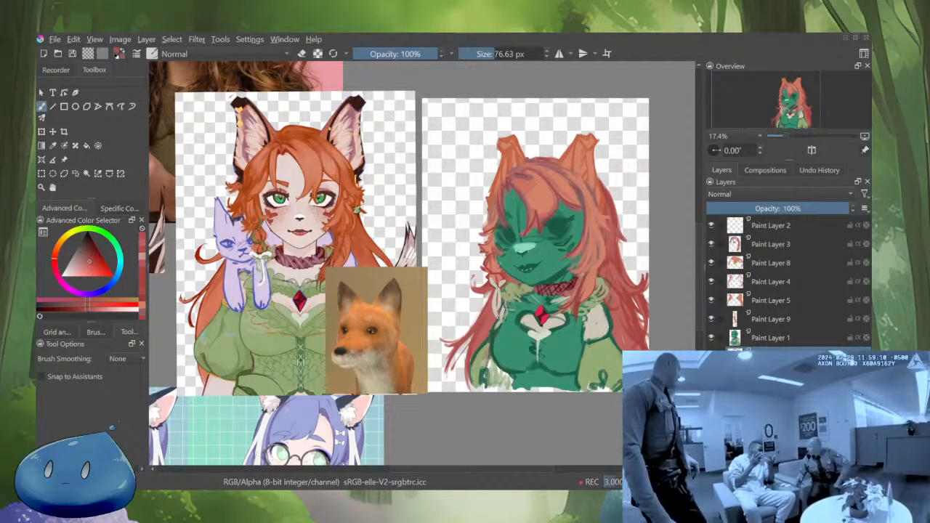
key("m")
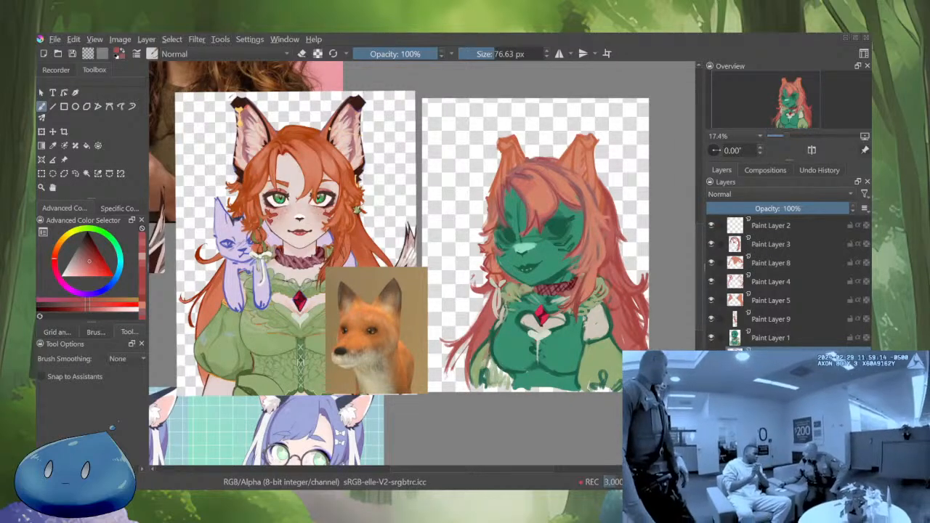
scroll(619, 248, "up", 3)
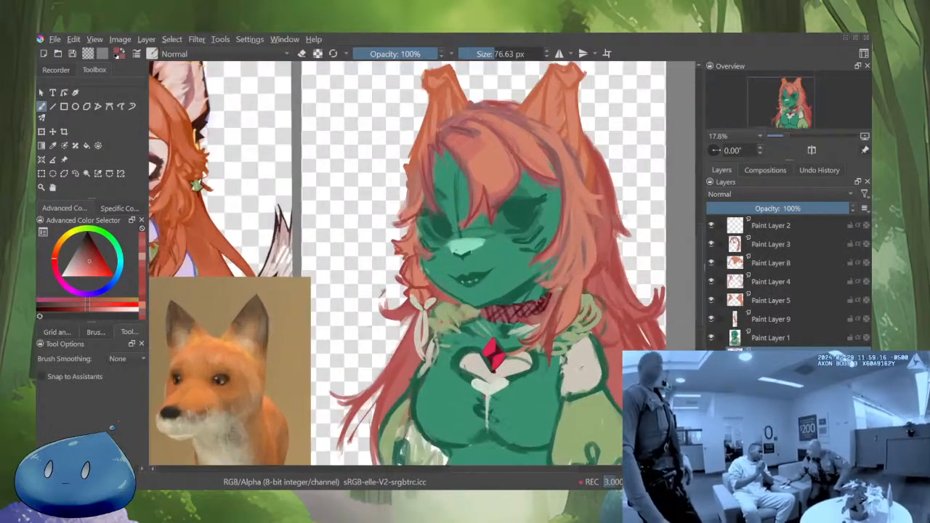
scroll(622, 200, "down", 1)
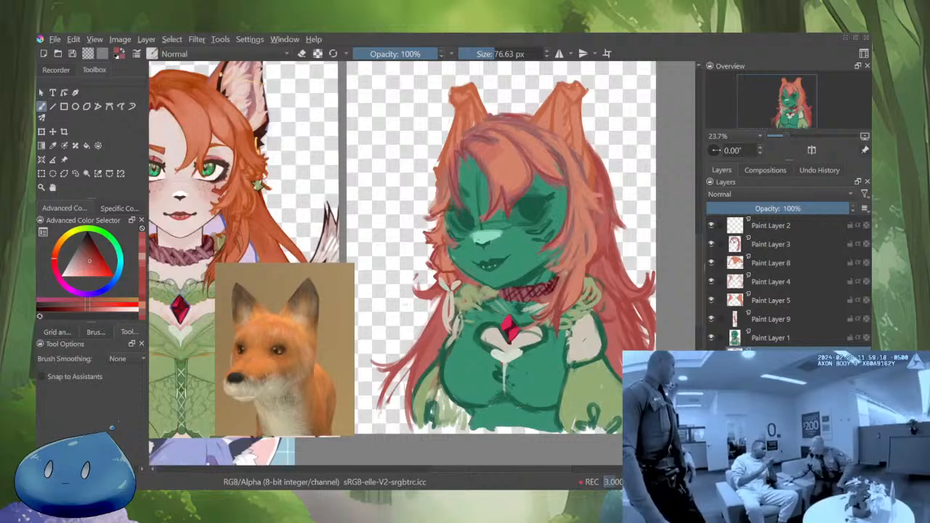
Paint an orange hair tuft jutting outward from the side lock at cheek level, using a colour sampled from the canvas
key("e")
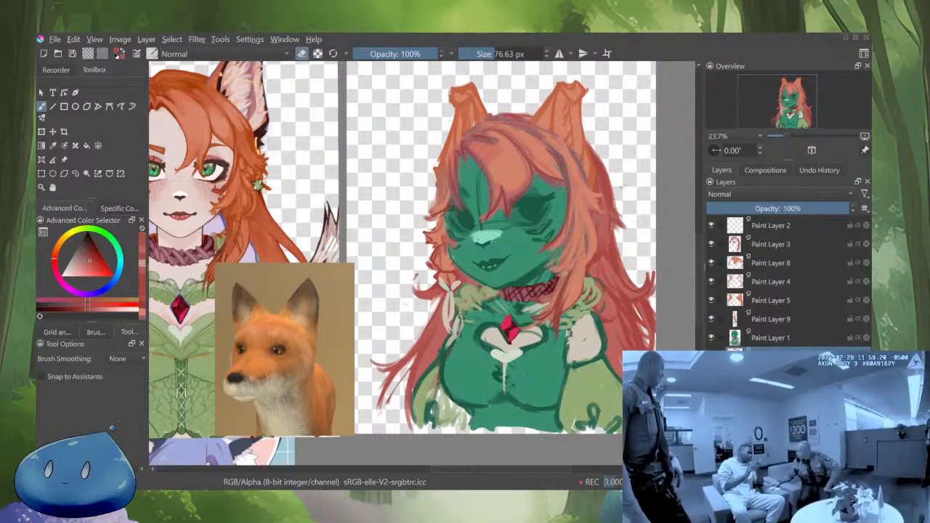
left_click(618, 189, "ctrl")
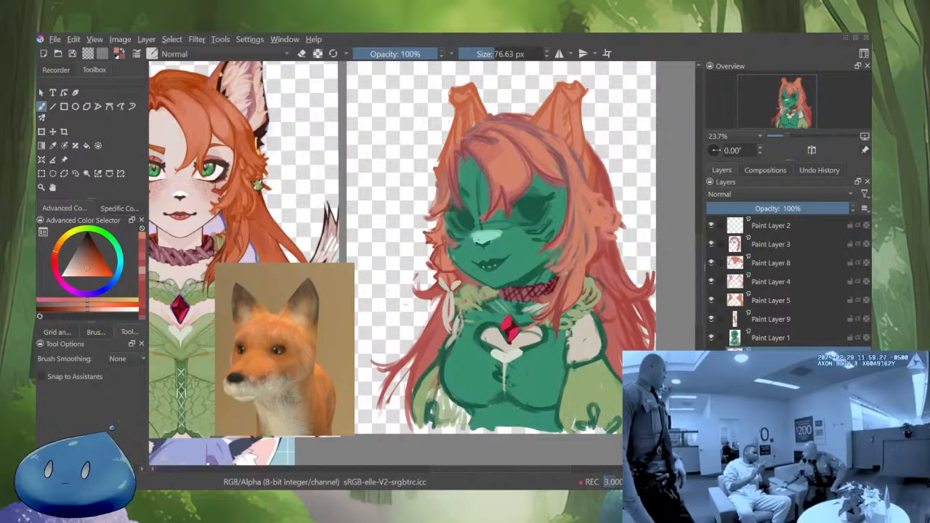
key("m")
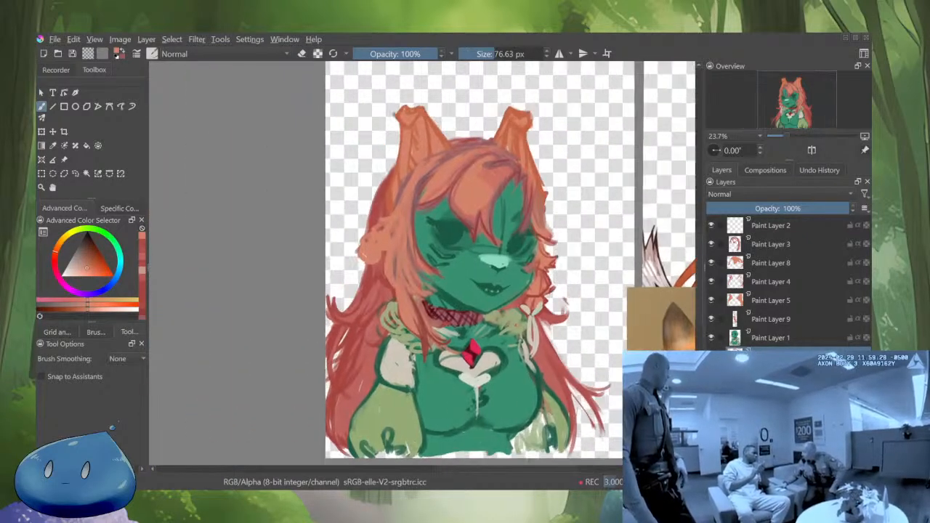
Round out the new orange tuft beside the cheek, checking its shape in the mirrored view and cleaning its edge with the eraser
key("e")
key("m")
mouse_move(538, 258)
left_mouse_down()
mouse_move(536, 341)
mouse_move(515, 194)
mouse_move(496, 183)
left_mouse_up()
key("e")
key("ctrl+z")
key("e")
key("e")
left_click(509, 210, "ctrl")
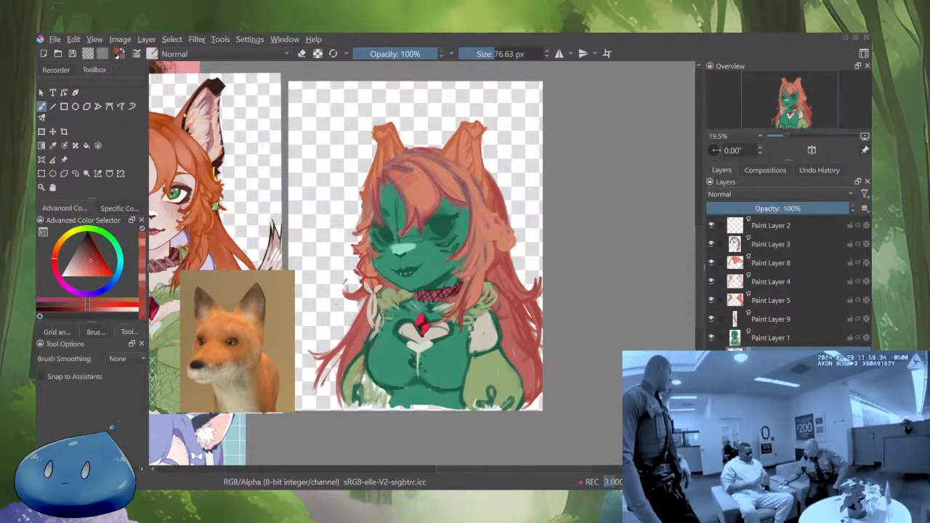
Trim and repaint the upturned flick on the outer edge of the long red back hair below the tuft
key("e")
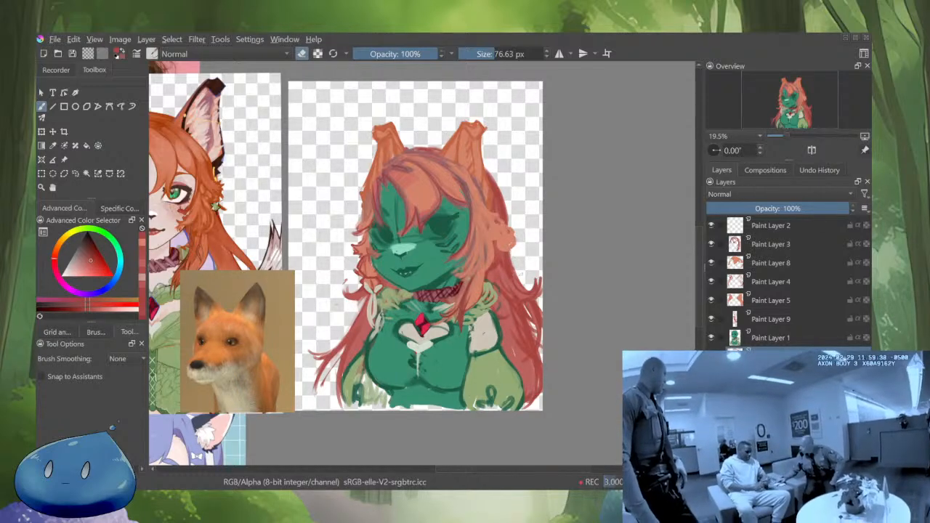
left_click_drag(527, 291, 598, 282)
key("e")
left_click(602, 288, "ctrl")
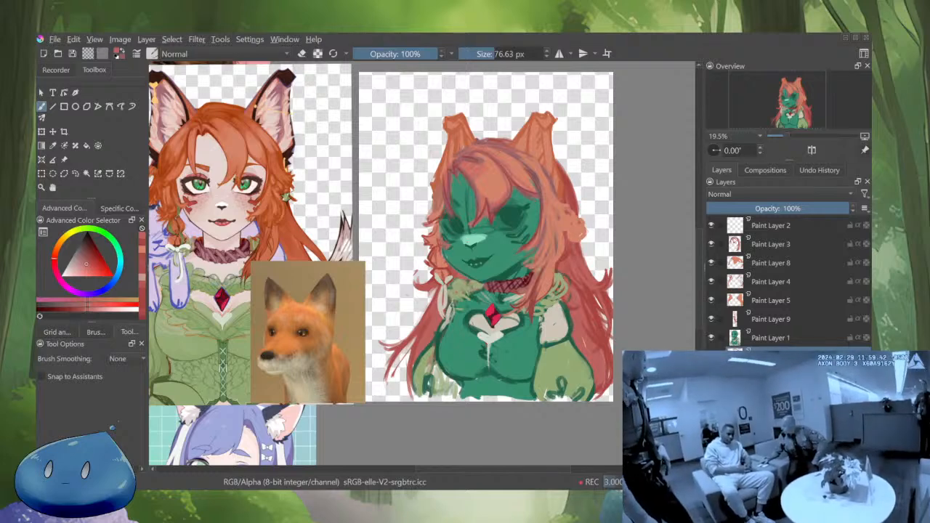
key("e")
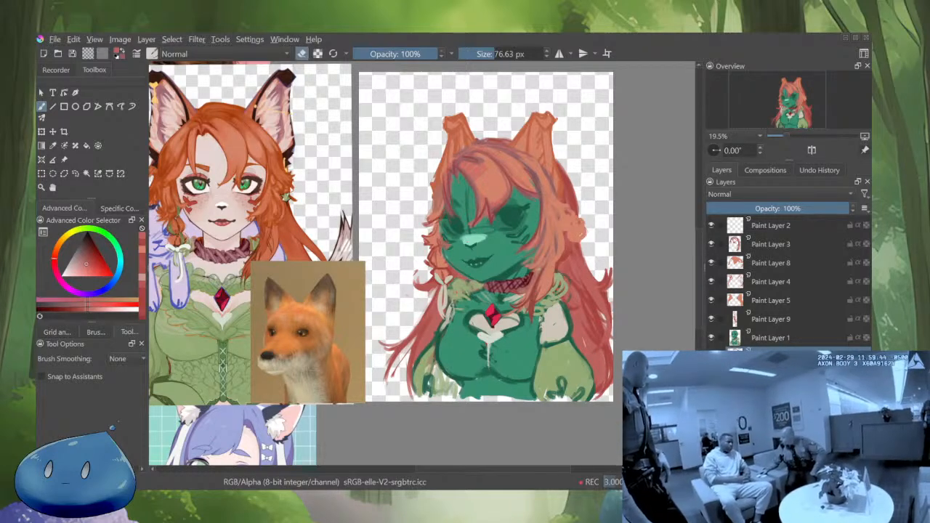
key("e")
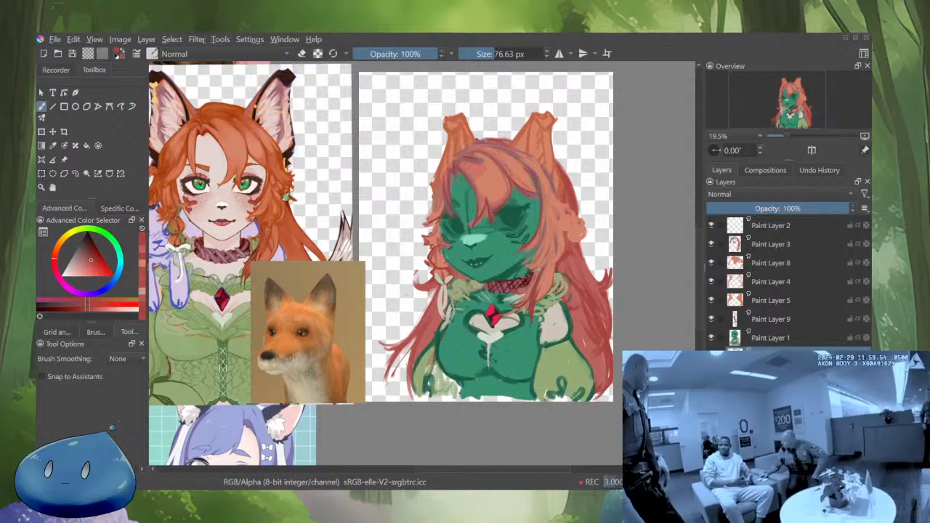
Fill in the long back hair below the orange tuft with red tones sampled from the canvas
scroll(602, 317, "down", 3)
scroll(607, 342, "up", 4)
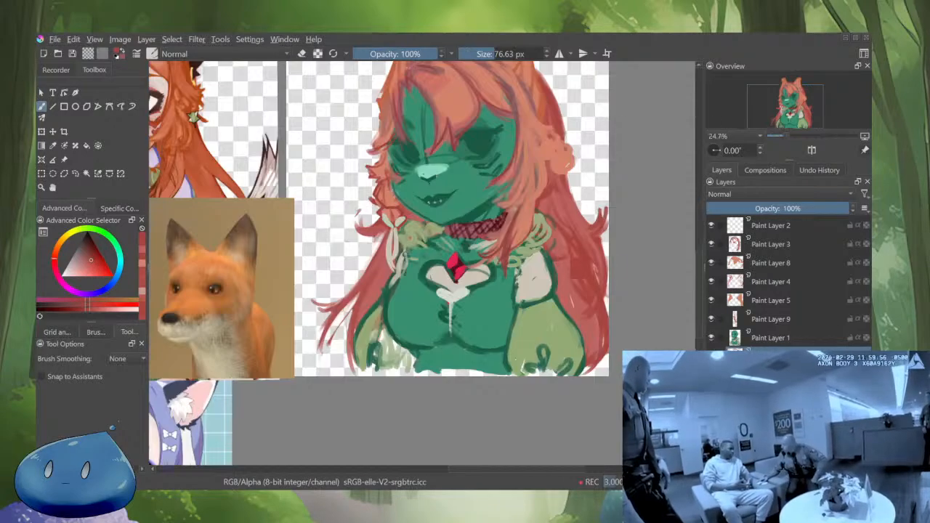
left_click(574, 273, "ctrl")
left_click_drag(563, 227, 574, 289)
scroll(584, 270, "down", 4)
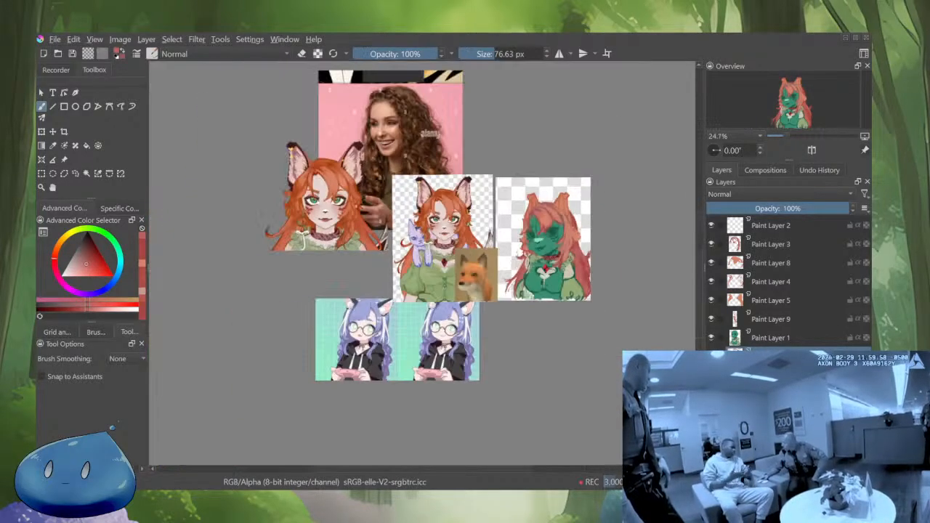
scroll(585, 262, "up", 4)
left_click(578, 232, "ctrl")
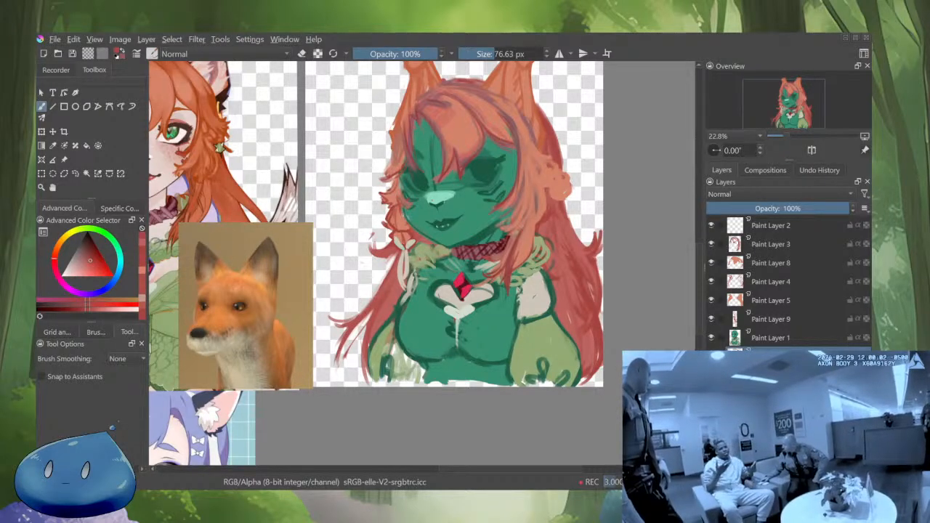
Check the portrait's overall balance beside the reference pictures in normal and mirrored view
scroll(581, 320, "down", 2)
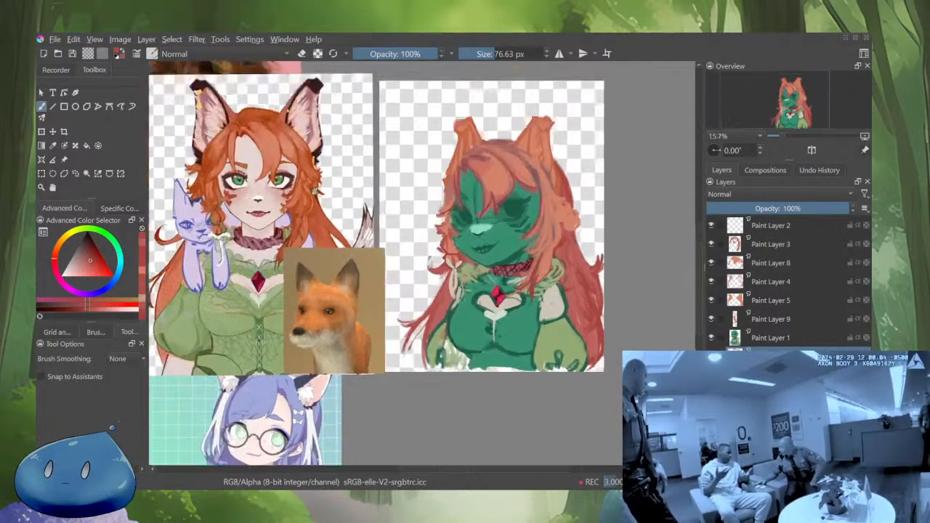
scroll(429, 348, "up", 3)
mouse_move(458, 283)
left_mouse_down()
mouse_move(450, 364)
mouse_move(459, 379)
left_mouse_up()
scroll(545, 320, "down", 3)
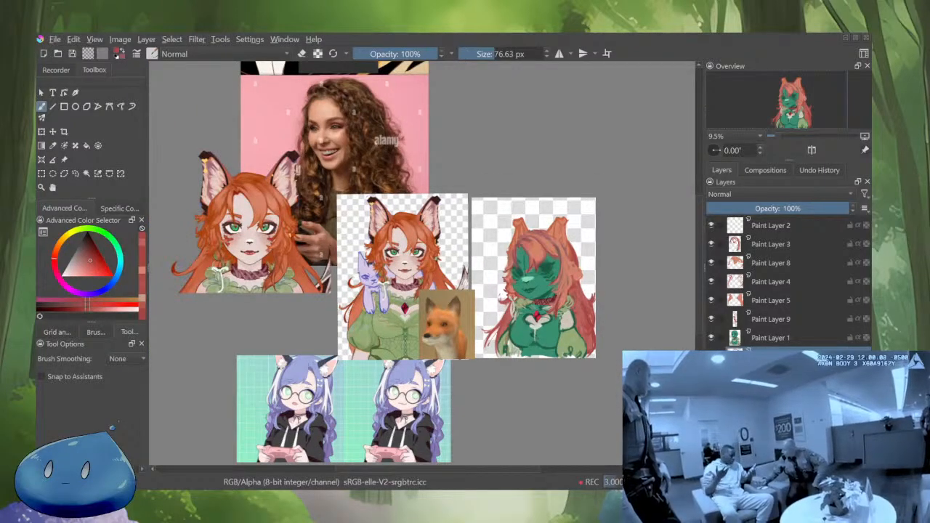
key("m")
key("m")
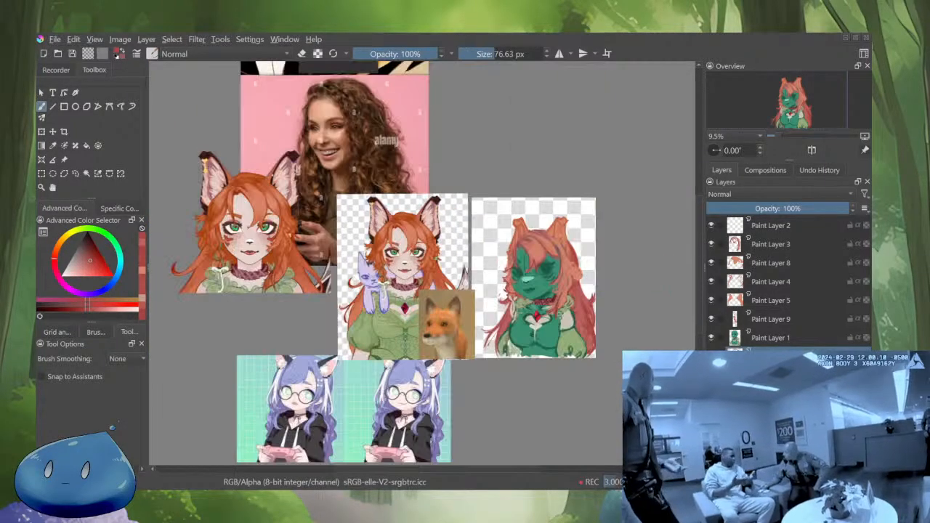
scroll(469, 320, "up", 6)
left_click_drag(413, 204, 468, 324)
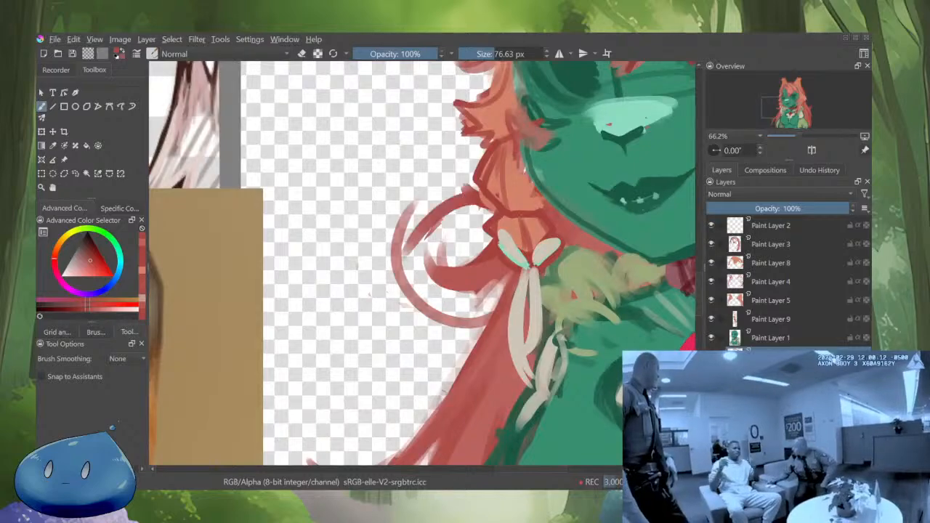
key("ctrl+z")
scroll(468, 324, "down", 4)
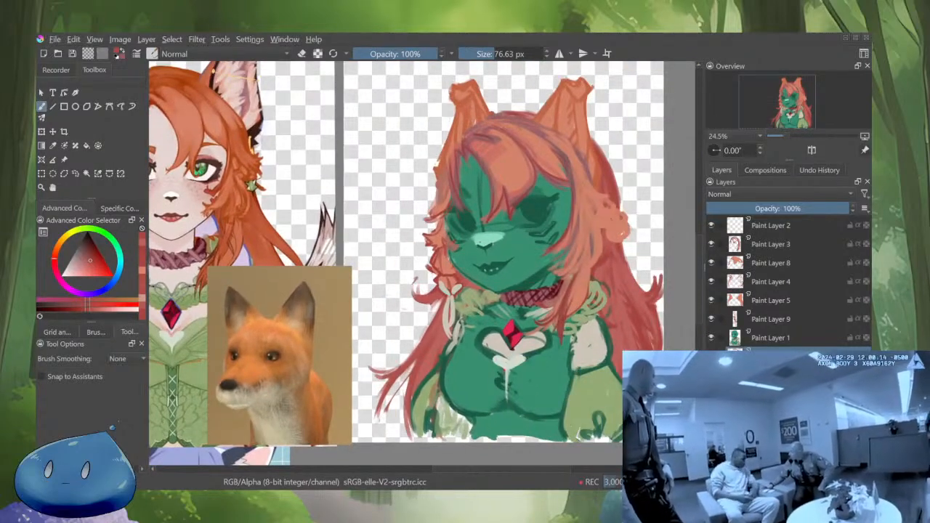
Erase the thin curled strand beside the white bow and resample the red hair colour
mouse_move(436, 276)
left_mouse_down()
mouse_move(426, 273)
mouse_move(565, 306)
mouse_move(477, 331)
left_mouse_up()
scroll(579, 323, "down", 2)
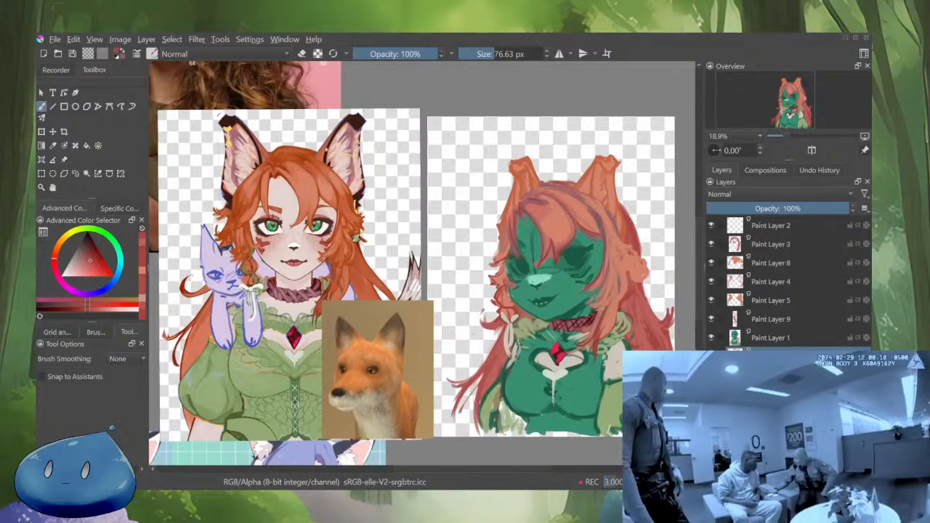
scroll(501, 327, "up", 3)
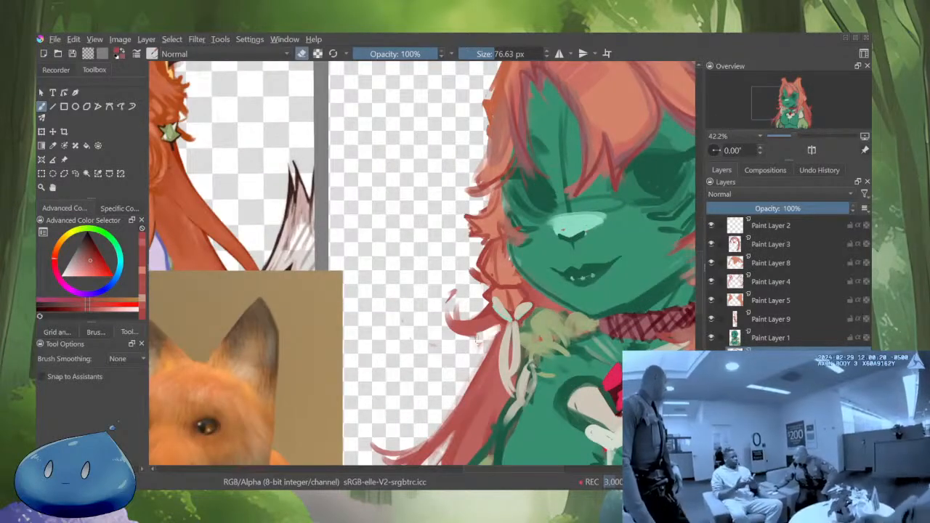
mouse_move(488, 332)
left_mouse_down()
mouse_move(455, 297)
mouse_move(462, 338)
mouse_move(483, 317)
mouse_move(474, 317)
mouse_move(474, 347)
left_mouse_up()
key("e")
left_click(485, 320, "ctrl")
key("e")
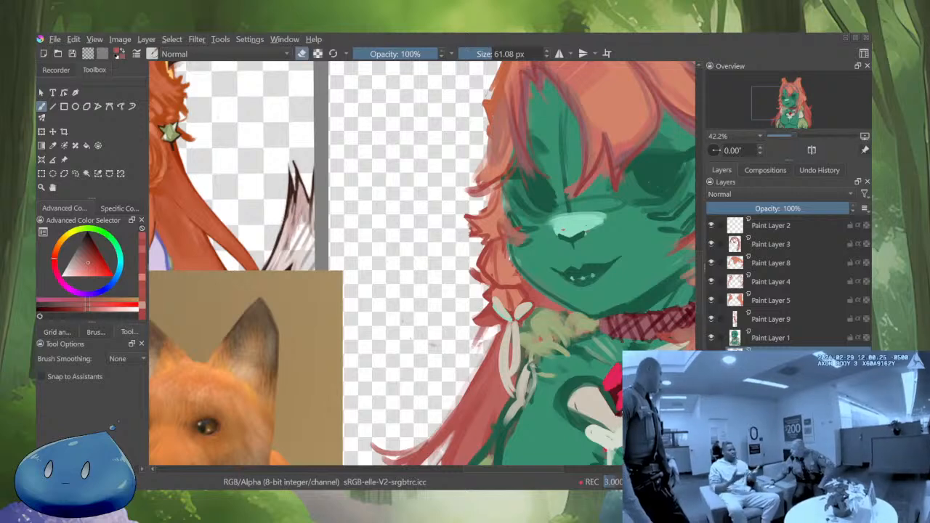
Paint a new upturned red hair strand branching off the long lock just below the white bow
mouse_move(488, 308)
left_mouse_down()
mouse_move(464, 341)
mouse_move(474, 329)
mouse_move(450, 389)
left_mouse_up()
left_click(498, 322, "ctrl")
key("e")
left_click_drag(458, 346, 449, 387)
left_click_drag(494, 328, 470, 371)
mouse_move(490, 329)
left_mouse_down()
mouse_move(460, 377)
mouse_move(470, 364)
left_mouse_up()
left_click_drag(487, 329, 449, 385)
mouse_move(465, 342)
left_mouse_down()
mouse_move(448, 372)
mouse_move(451, 390)
mouse_move(449, 372)
mouse_move(450, 385)
mouse_move(464, 381)
mouse_move(467, 334)
mouse_move(447, 365)
mouse_move(453, 385)
mouse_move(462, 354)
mouse_move(454, 381)
left_mouse_up()
Trim the new strand below the bow with the eraser, reducing the brush size to 46.41 px
key("e")
key("e")
key("bracketleft")
key("e")
key("e")
left_click(488, 381, "ctrl")
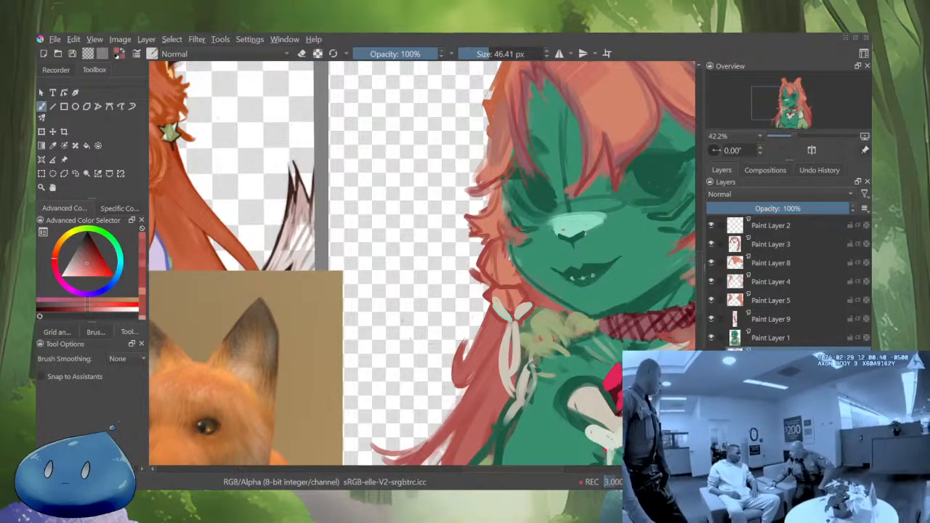
Reshape the strand below the bow into a hooked curl with the brush at 40.72 px, after checking the mirrored view
scroll(509, 336, "down", 6)
key("m")
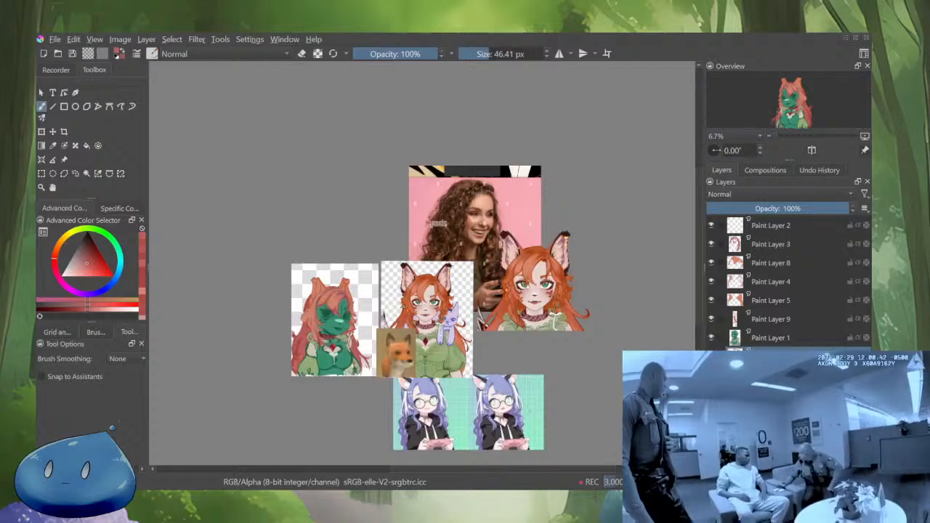
key("m")
scroll(543, 351, "up", 4)
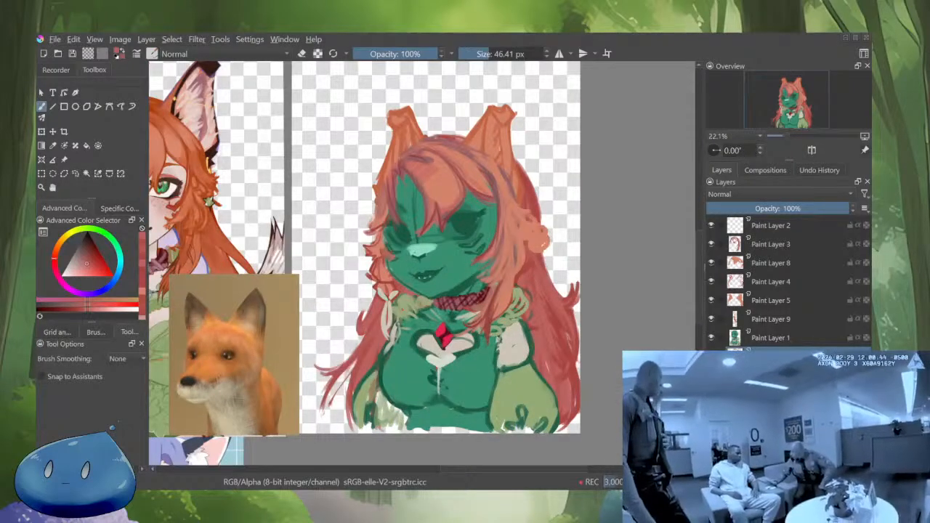
scroll(244, 328, "up", 2)
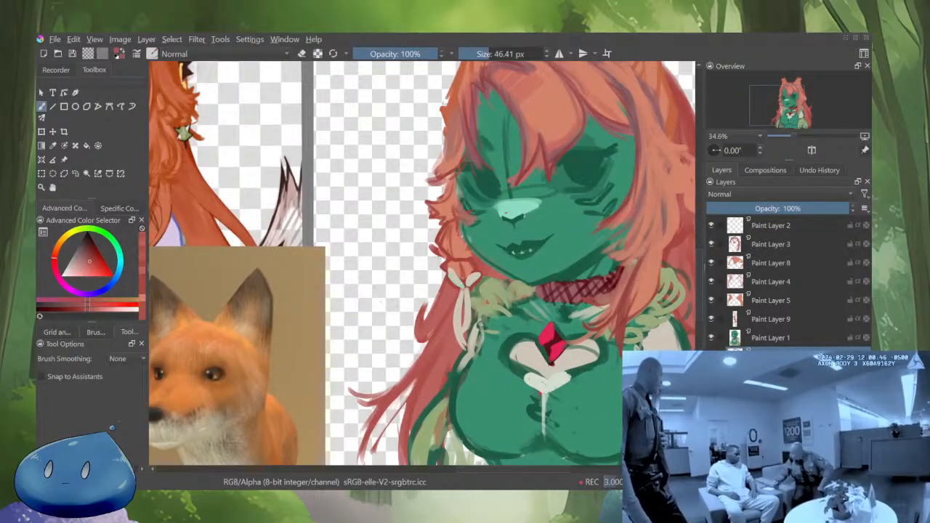
left_click_drag(380, 302, 409, 357)
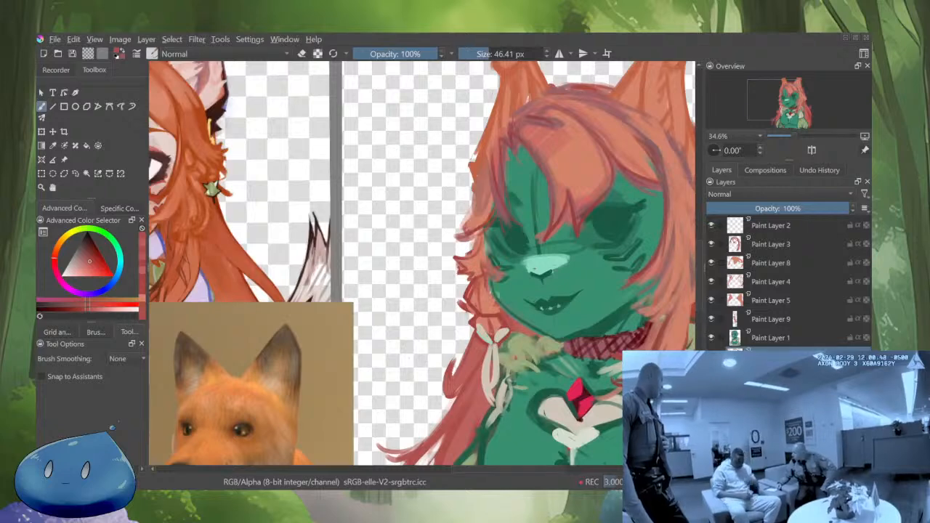
key("e")
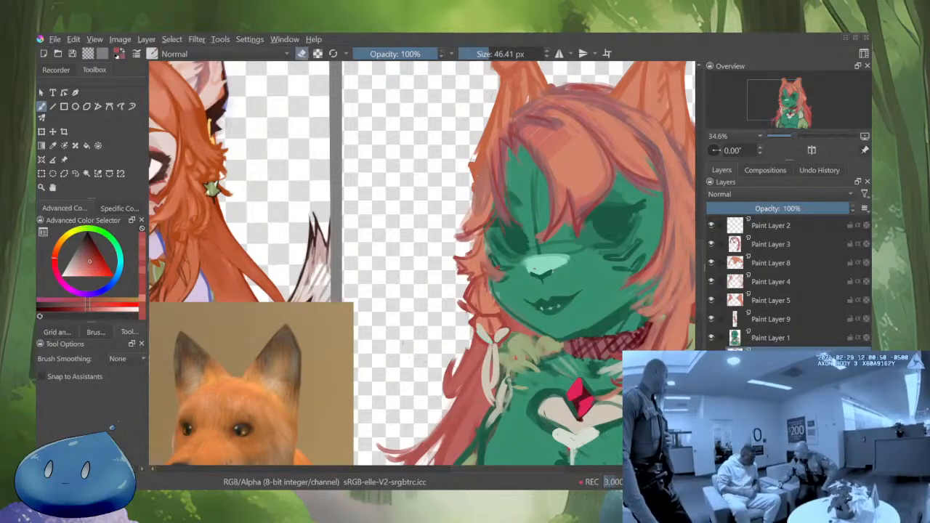
key("e")
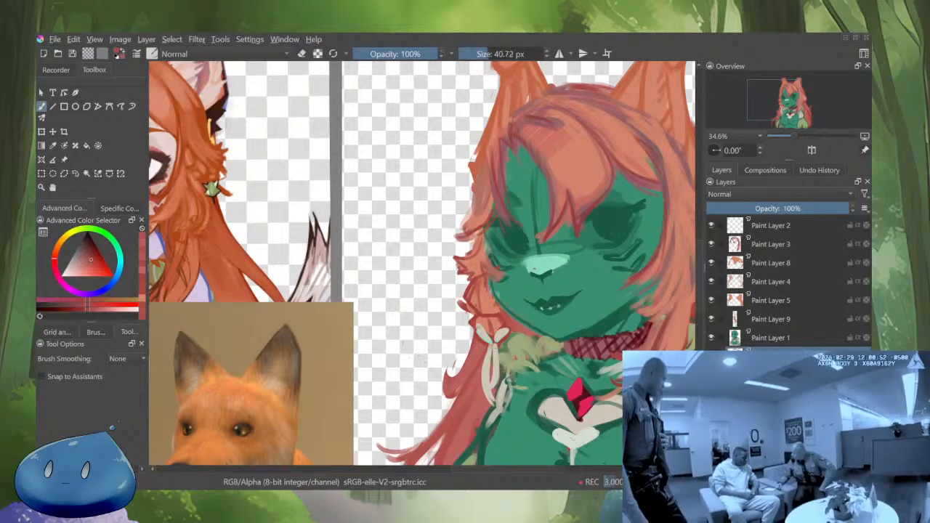
mouse_move(462, 385)
left_mouse_down()
mouse_move(444, 362)
mouse_move(452, 362)
left_mouse_up()
key("e")
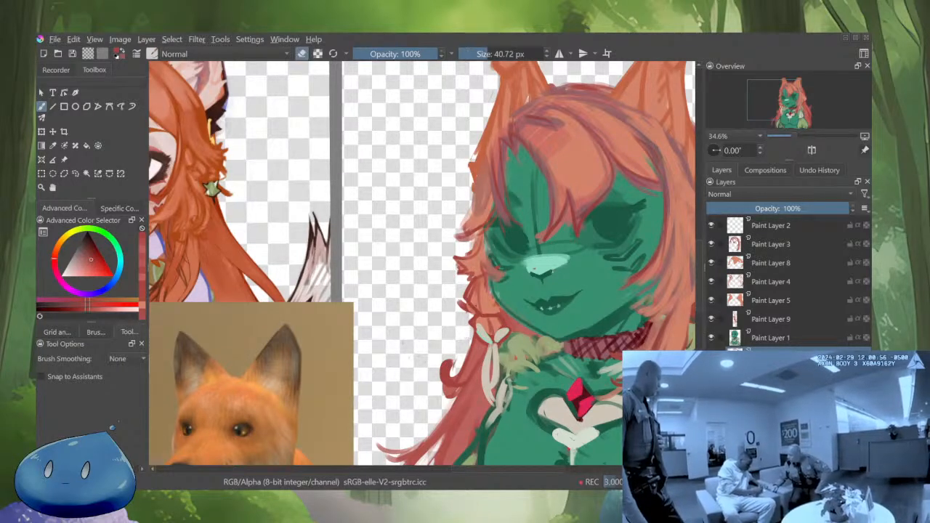
Clean up the inside and tip of the hooked curl with the eraser, reducing its size to 26.67 px
key("e")
key("l")
key("e")
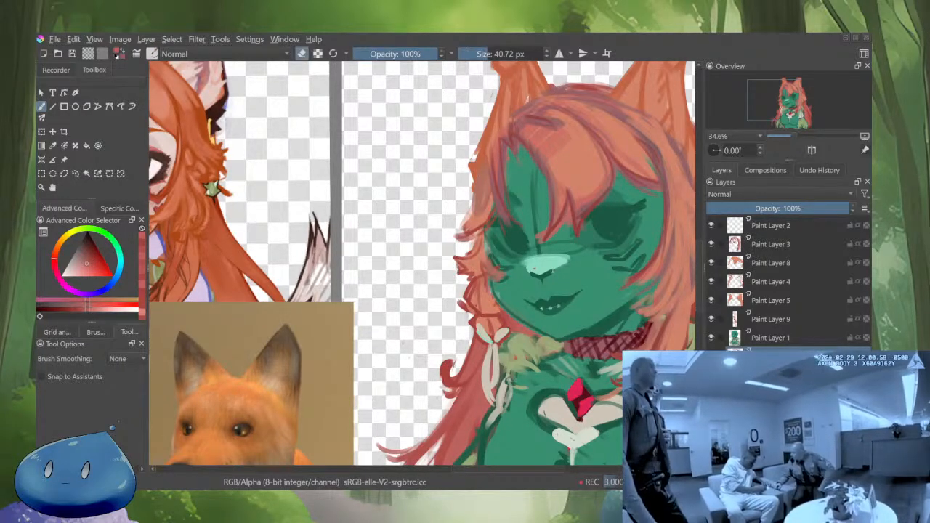
mouse_move(440, 363)
left_mouse_down()
mouse_move(441, 385)
mouse_move(456, 392)
left_mouse_up()
scroll(421, 265, "down", 5)
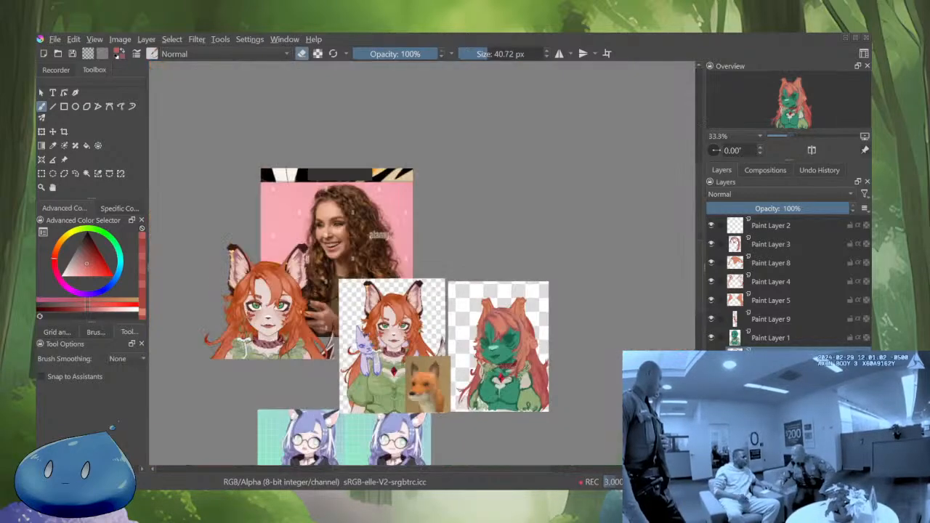
scroll(483, 385, "up", 10)
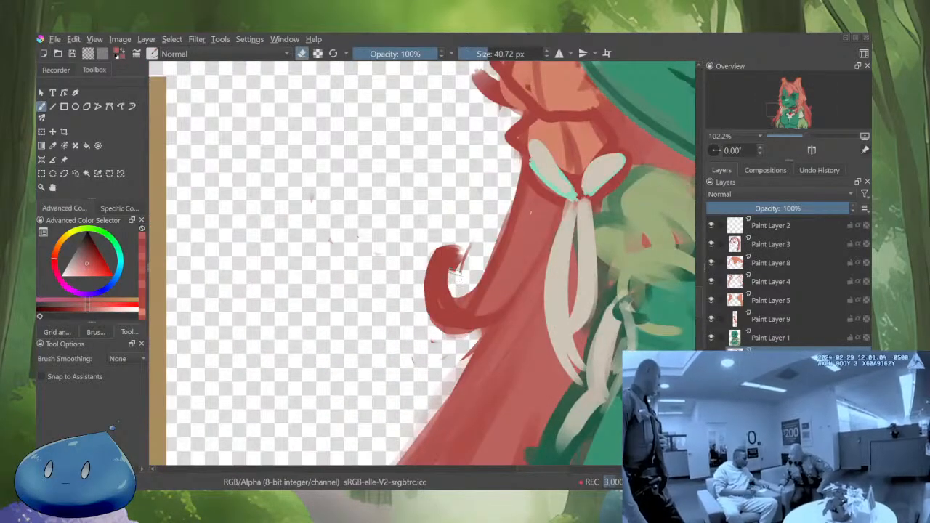
key("[")
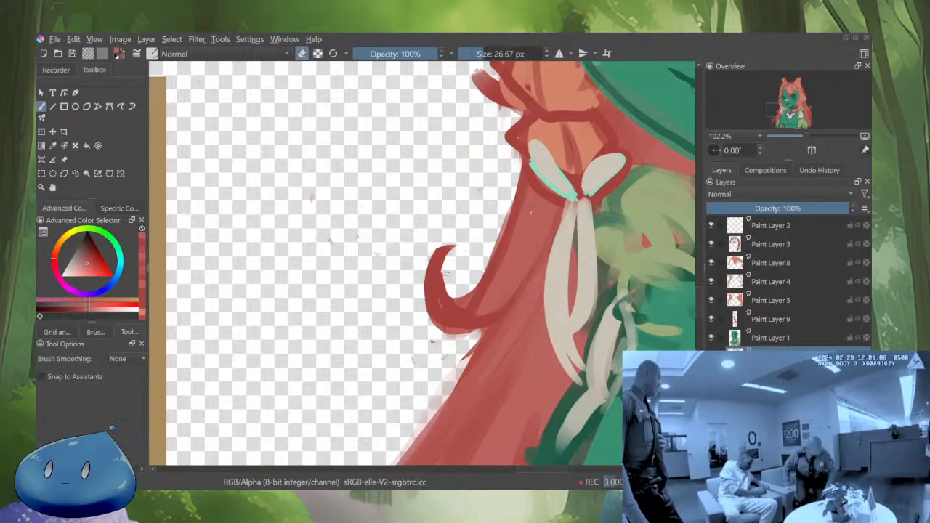
Compare the reshaped hair silhouette with the reference characters at several zoom levels
scroll(465, 254, "down", 1)
scroll(465, 274, "down", 8)
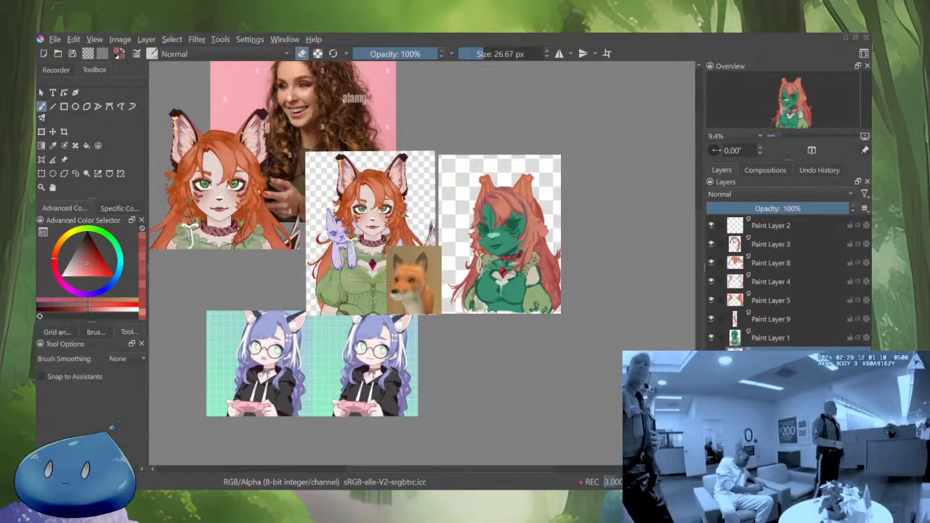
scroll(436, 218, "up", 8)
scroll(436, 218, "down", 8)
scroll(387, 134, "up", 1)
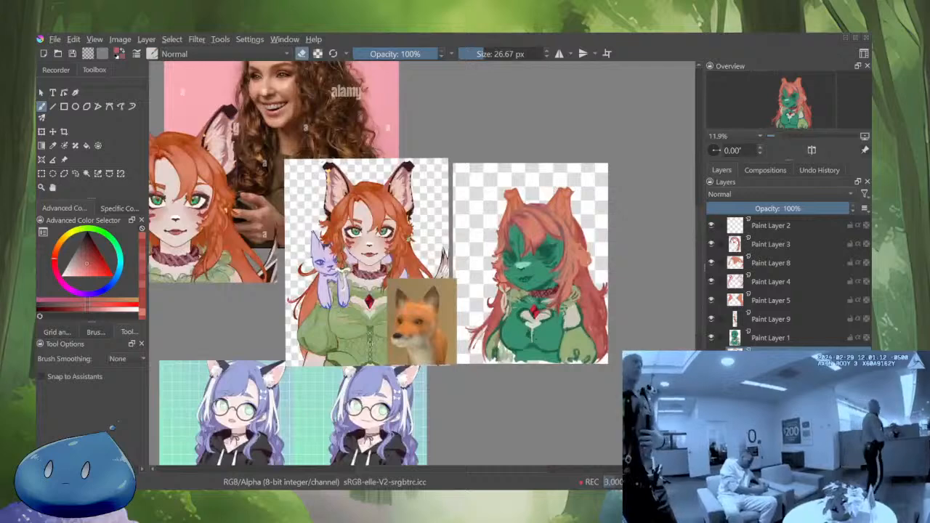
scroll(561, 314, "up", 2)
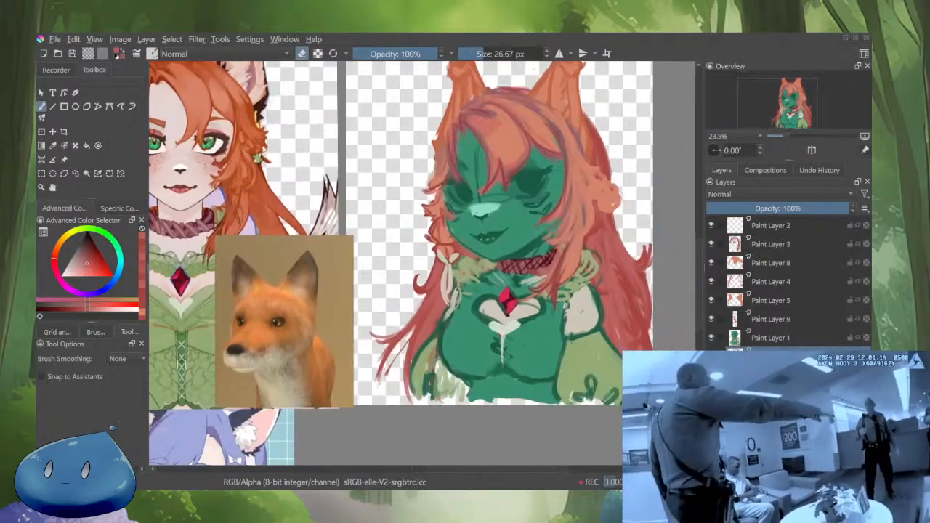
left_click_drag(494, 254, 514, 274)
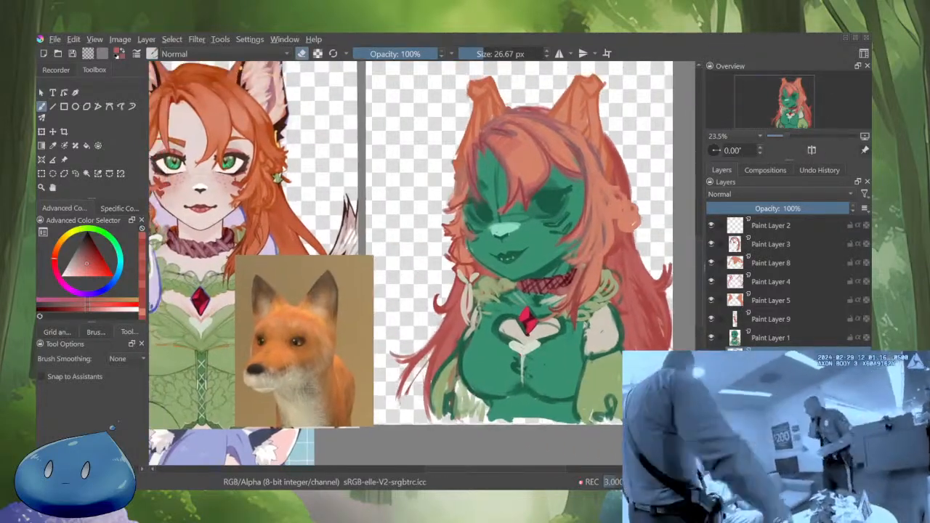
Thin and trim the lowest hair strands on the portrait's left side with the eraser at 39.92 px
key("]")
key("e")
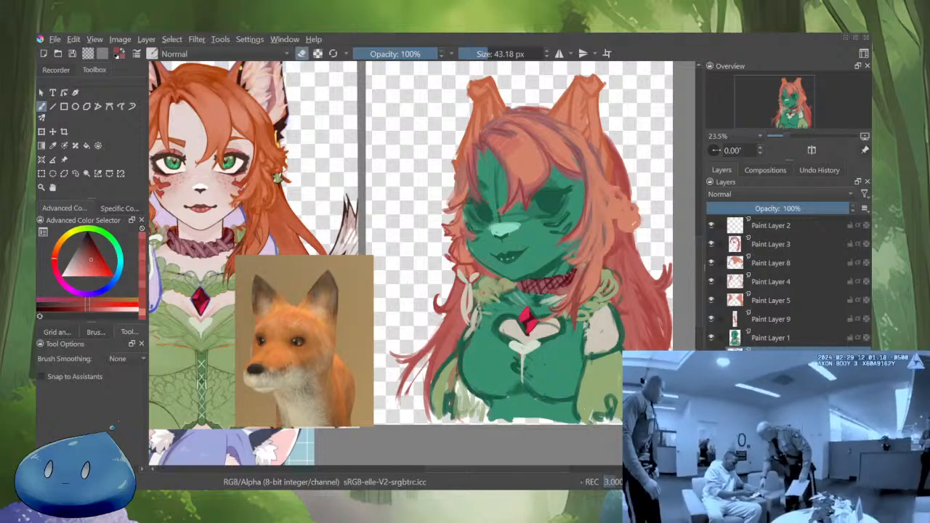
key("e")
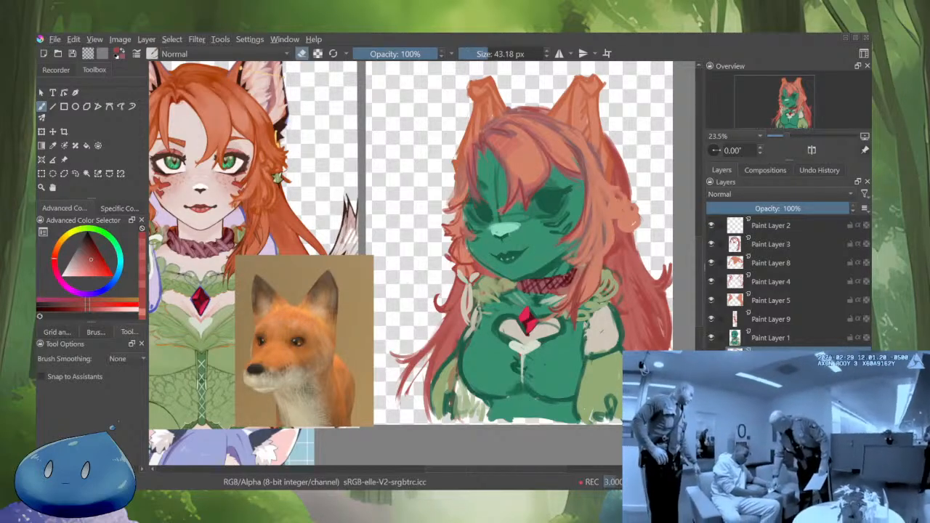
key("[")
left_click_drag(438, 327, 407, 374)
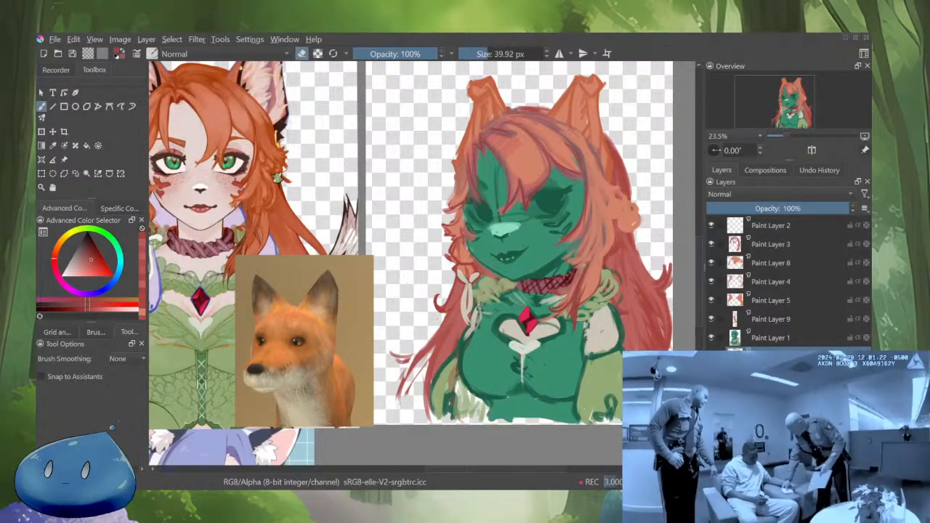
mouse_move(445, 317)
left_mouse_down()
mouse_move(407, 379)
mouse_move(427, 371)
mouse_move(398, 399)
left_mouse_up()
mouse_move(406, 362)
left_mouse_down()
mouse_move(394, 354)
mouse_move(406, 357)
left_mouse_up()
scroll(409, 402, "down", 5)
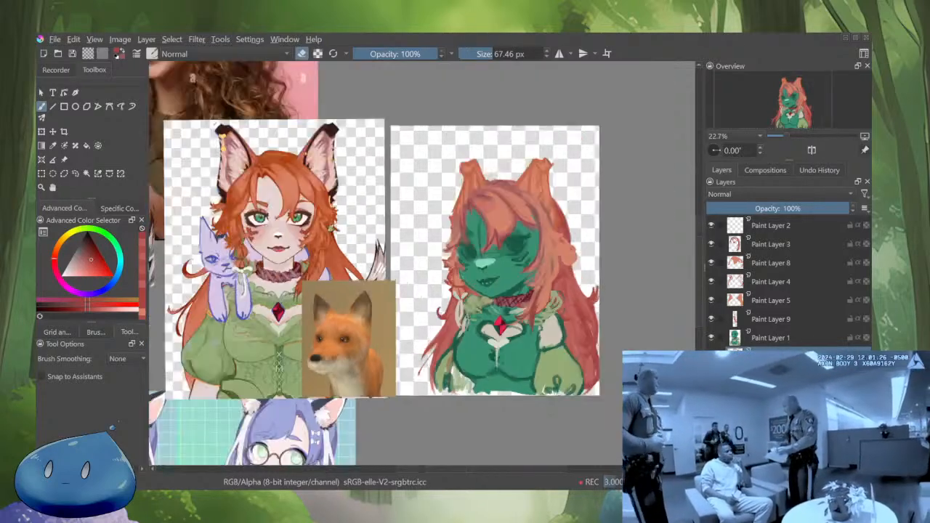
Fill out the lowest hair strand in mirrored view with the brush at 59.52 px, then erase its stray outer tips
key("m")
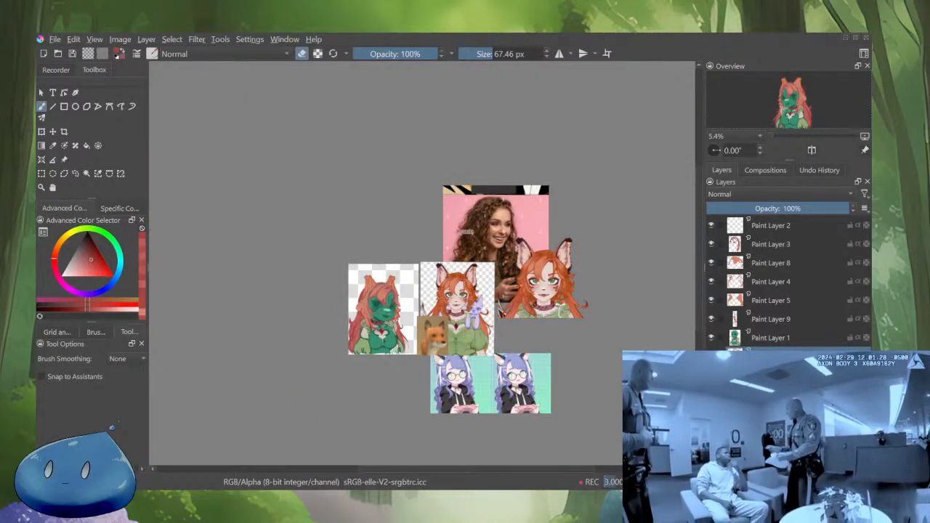
scroll(383, 309, "up", 7)
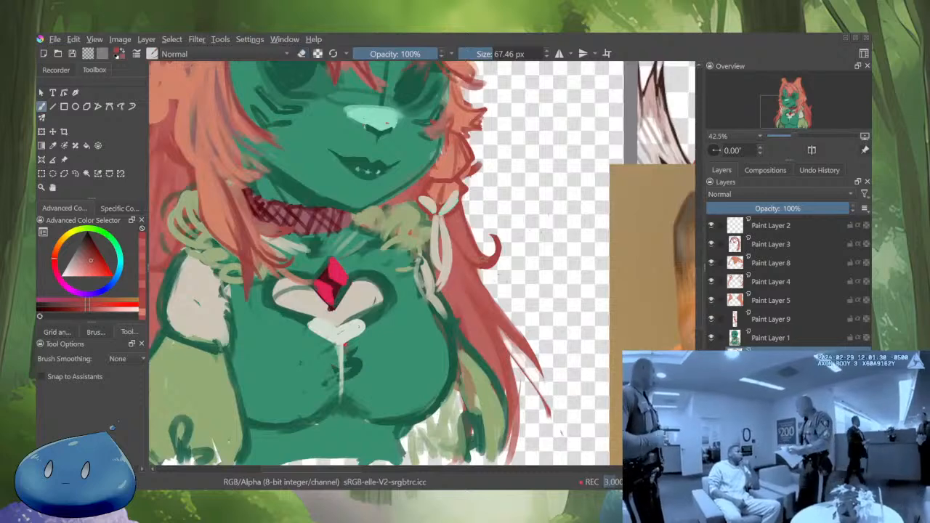
key("bracketleft")
key("bracketleft")
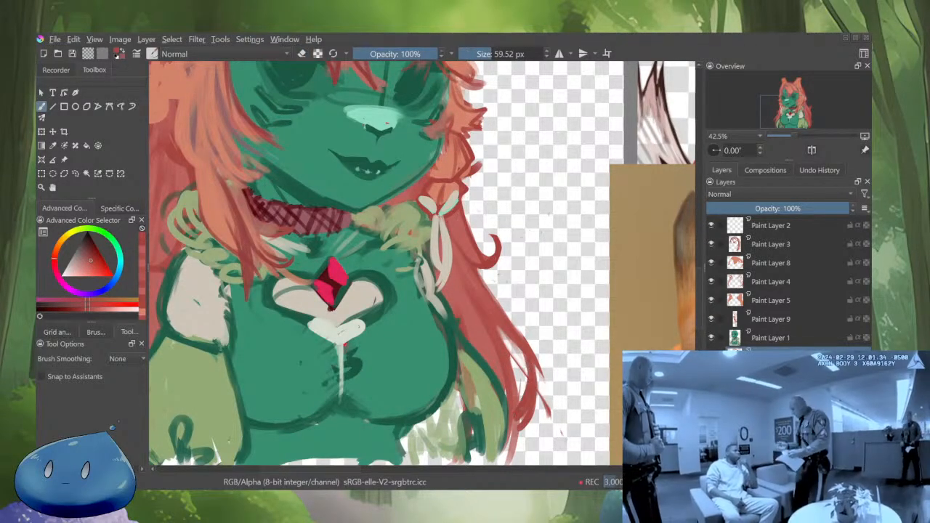
key("e")
left_click_drag(523, 333, 548, 411)
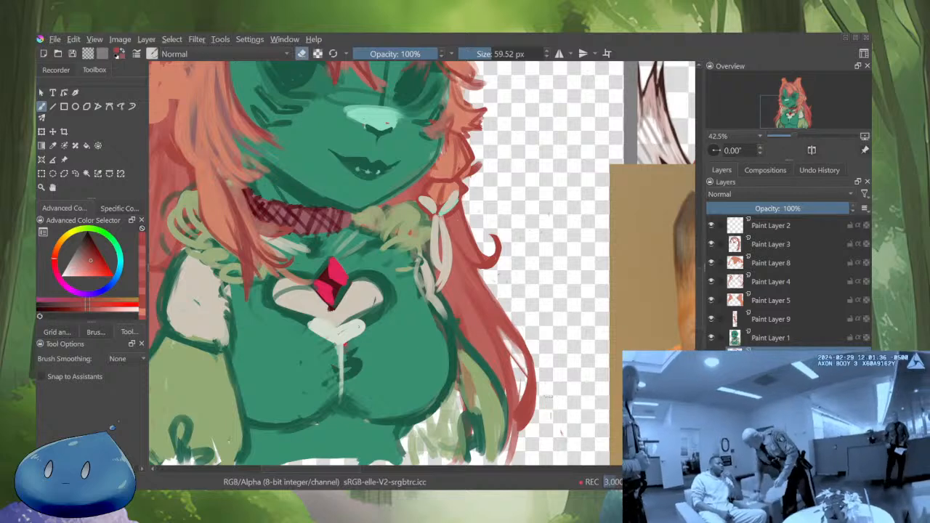
Refine the lower hair strand beside the sleeve with the brush at 32.66 px, using colour sampled from the sketch
key("m")
left_click_drag(395, 320, 466, 307)
key("e")
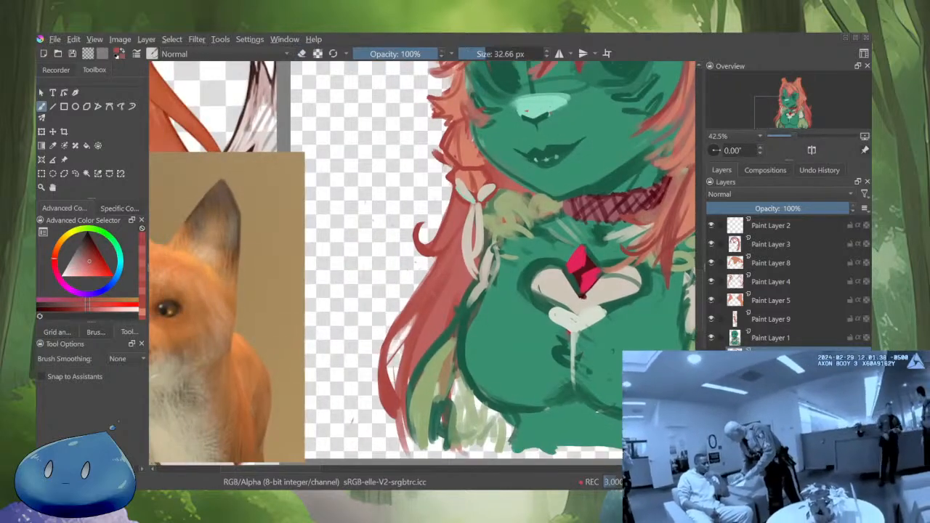
left_click_drag(402, 349, 406, 446)
left_click(462, 335, "ctrl")
mouse_move(432, 307)
left_mouse_down()
mouse_move(404, 419)
mouse_move(409, 448)
left_mouse_up()
scroll(481, 349, "down", 3)
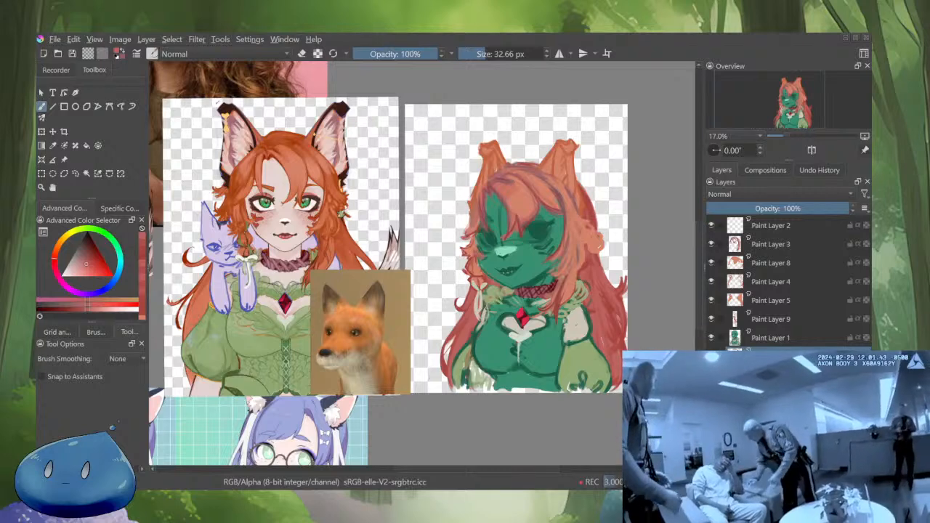
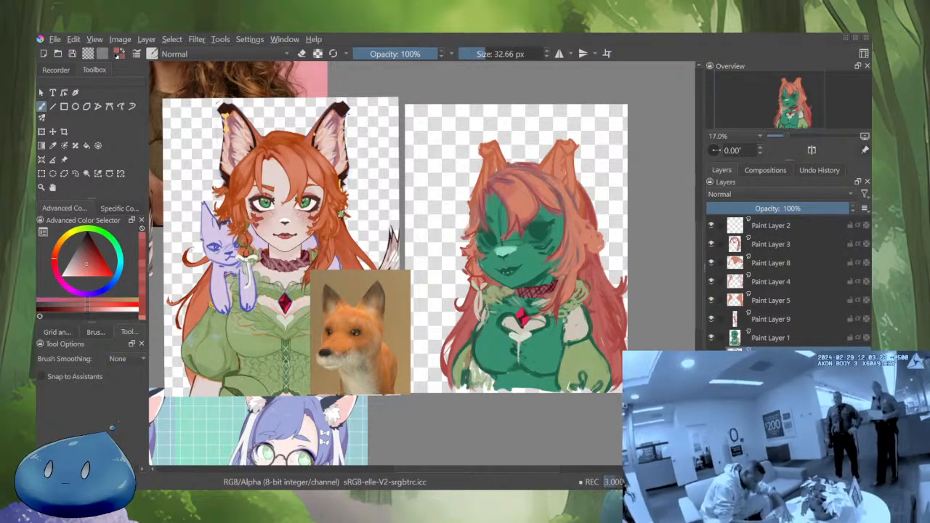
Check Paint Layer 5 in isolation, then merge Paint Layer 4 down into it
scroll(582, 286, "down", 1)
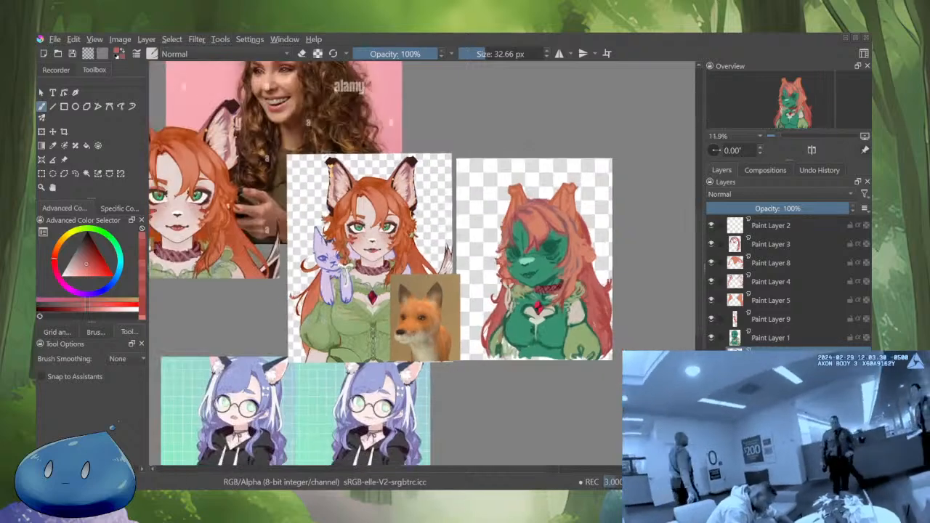
left_click(773, 301)
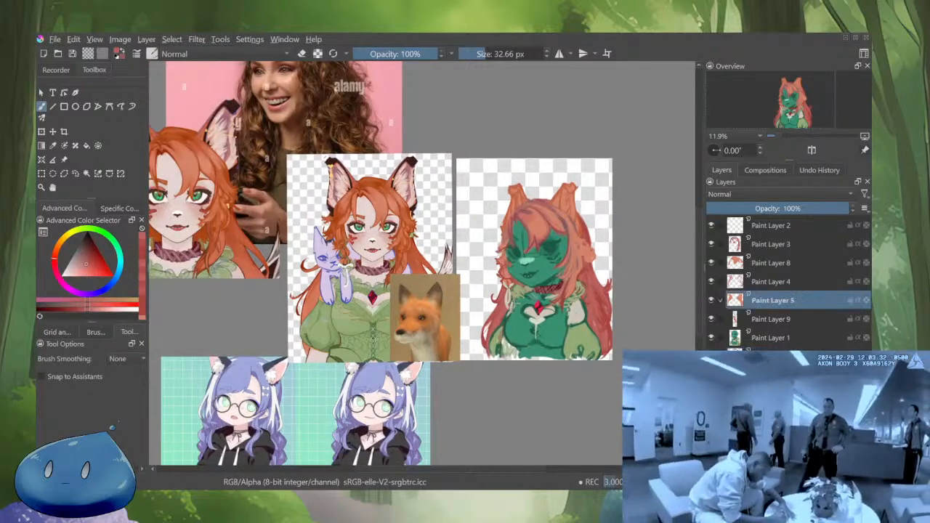
left_click(734, 300, "alt")
left_click(735, 300, "alt")
scroll(568, 205, "up", 1)
scroll(575, 207, "up", 2)
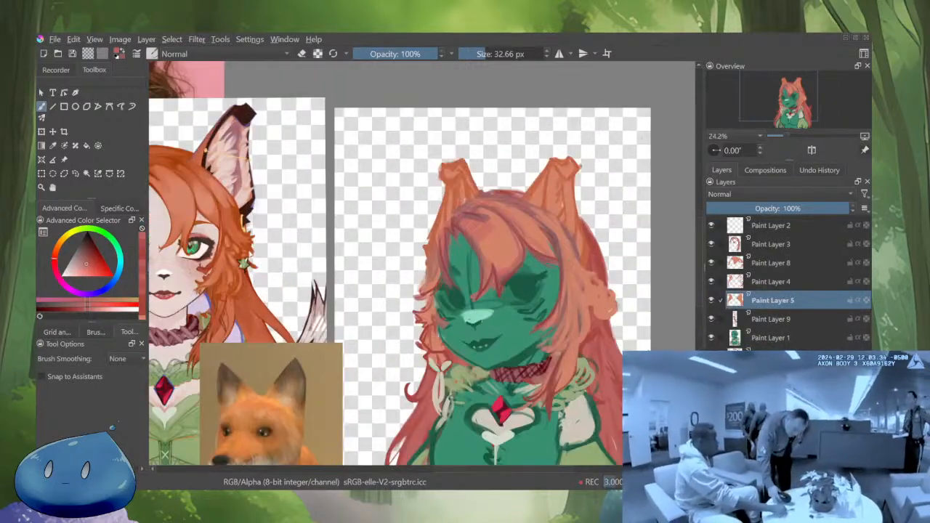
left_click(773, 281)
key("ctrl+e")
Isolate Paint Layer 5 and lasso the portrait's left-hand ear, undoing a trial deletion of it
left_click(76, 173)
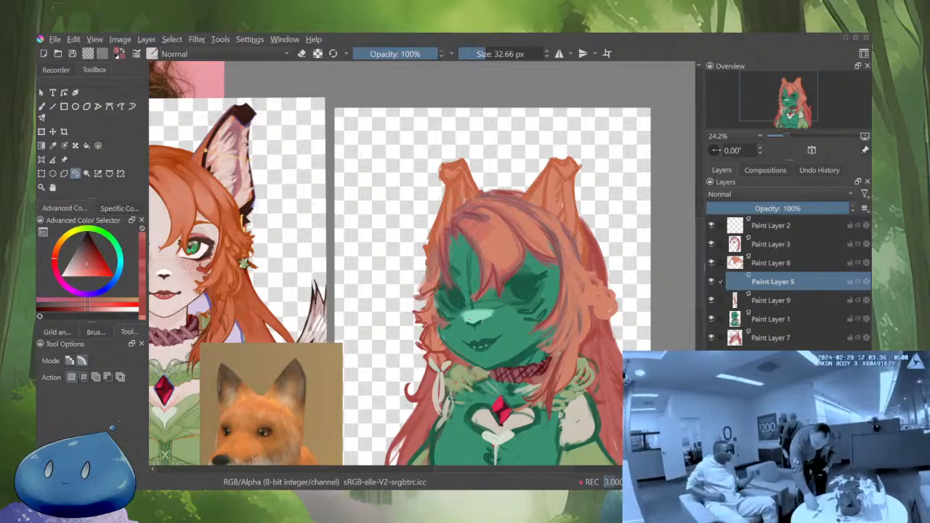
left_click(735, 281, "alt")
mouse_move(471, 134)
left_mouse_down()
mouse_move(398, 271)
mouse_move(468, 134)
left_mouse_up()
key("Delete")
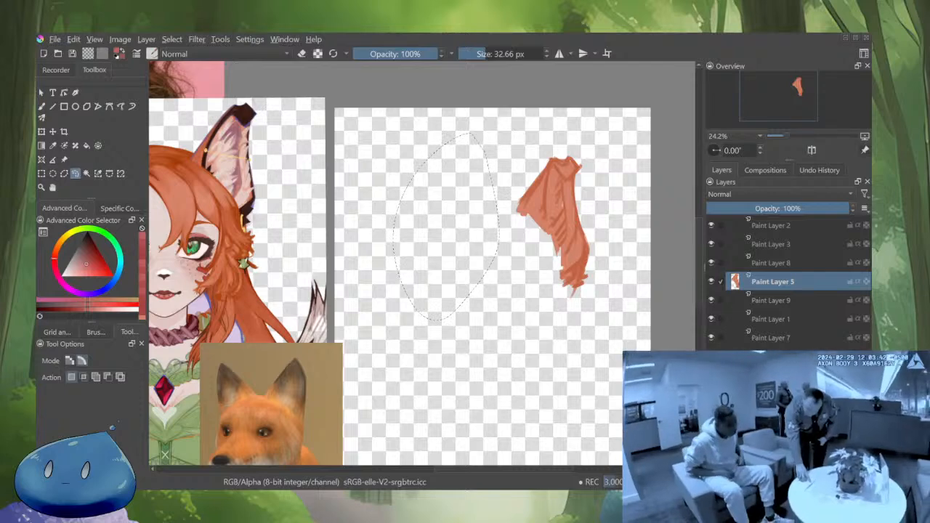
key("ctrl+z")
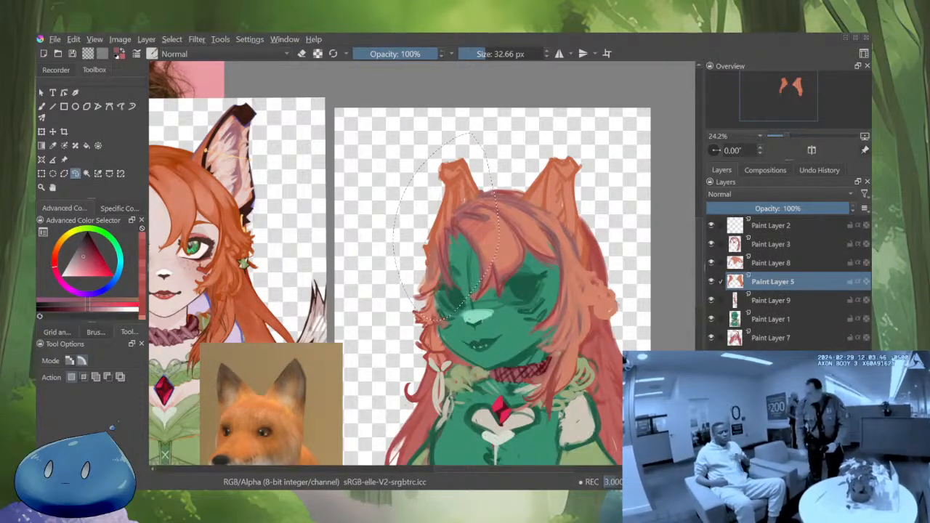
Rotate the selected ear slightly outward and shift it into place with Transform, comparing it in the mirrored view
key("ctrl+t")
left_click_drag(508, 128, 499, 124)
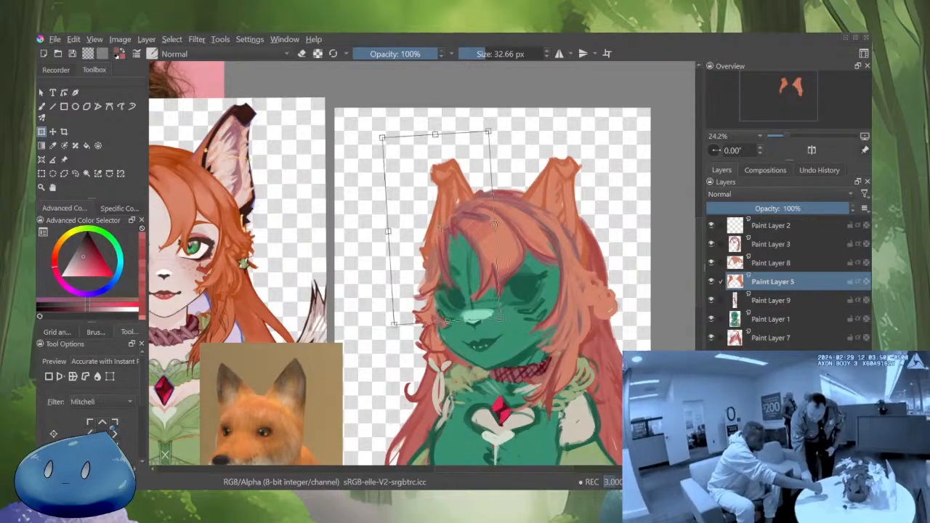
key("m")
key("m")
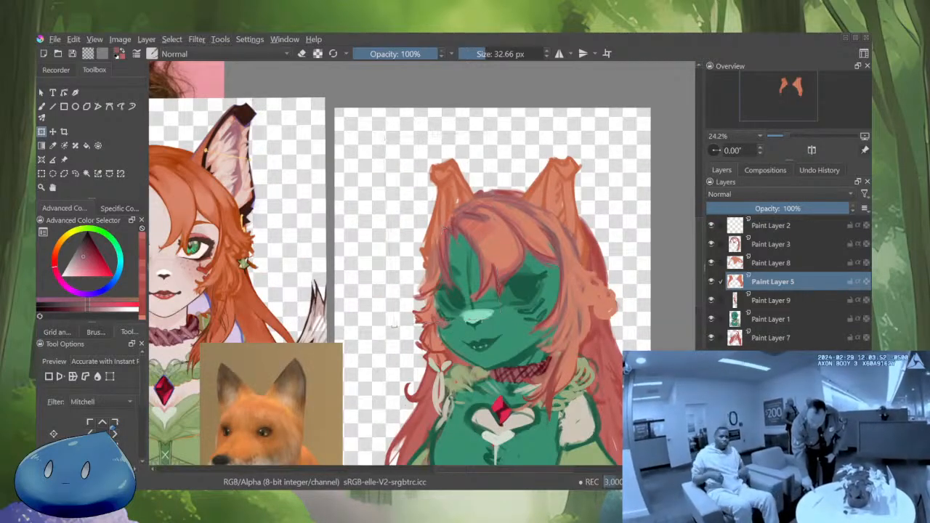
left_click_drag(499, 124, 495, 124)
left_click_drag(436, 229, 439, 229)
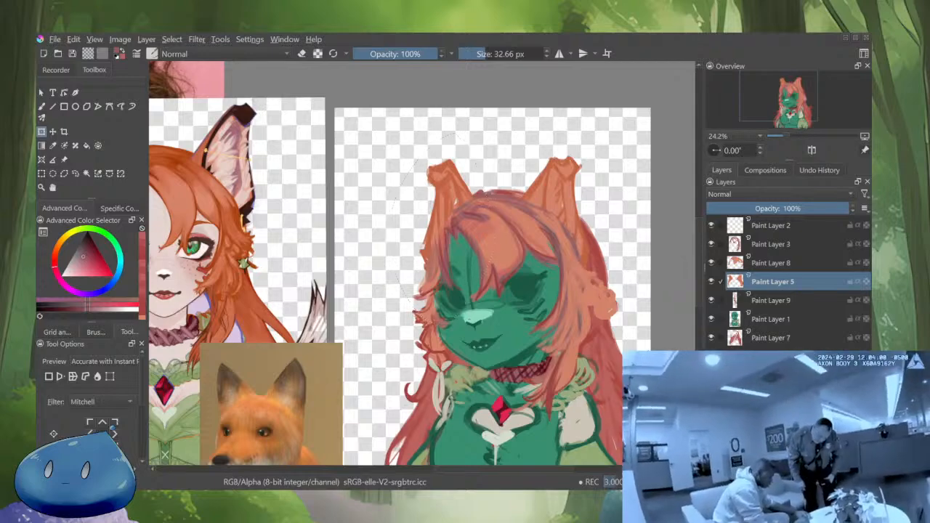
key("b")
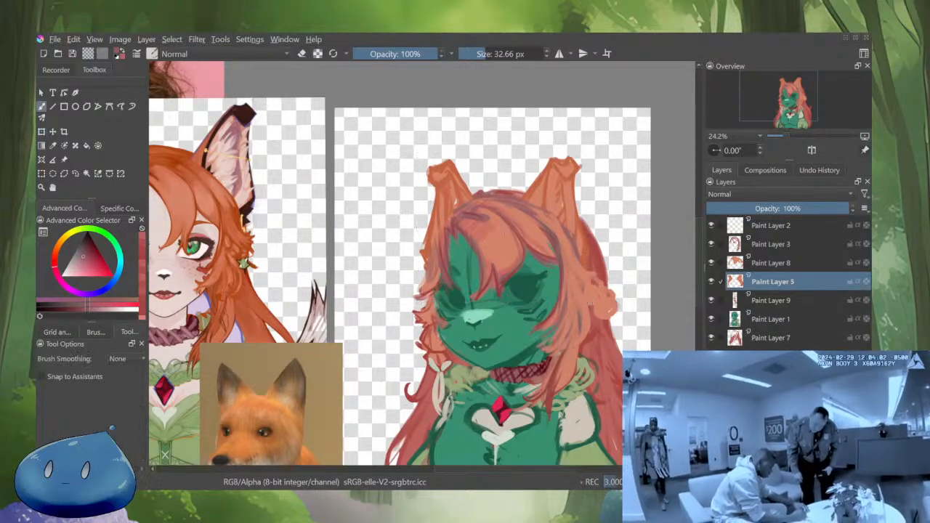
Narrow the back hair on Paint Layer 7 slightly from its left side with Transform
scroll(494, 291, "down", 1)
scroll(580, 294, "down", 4)
left_click_drag(589, 342, 602, 316)
scroll(602, 316, "up", 3)
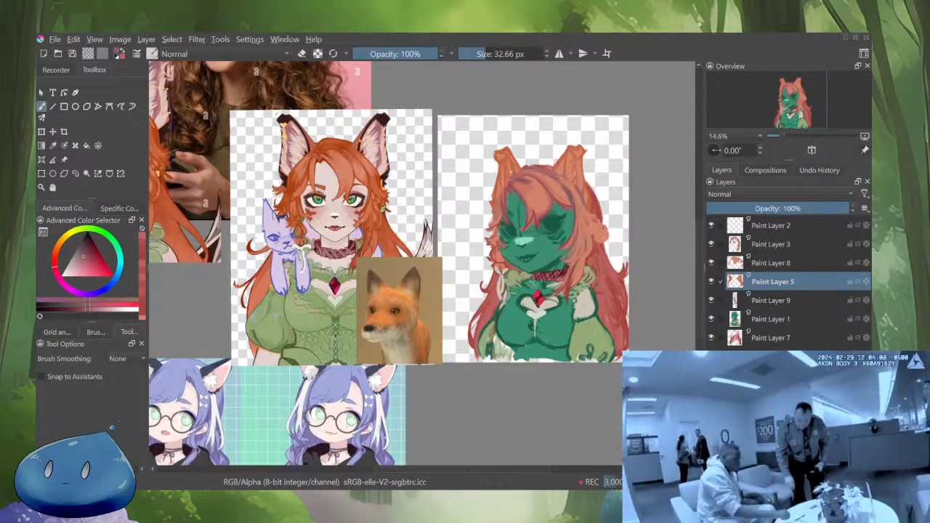
left_click(773, 337)
left_click(711, 338, "shift")
left_click(711, 337, "shift")
key("ctrl+t")
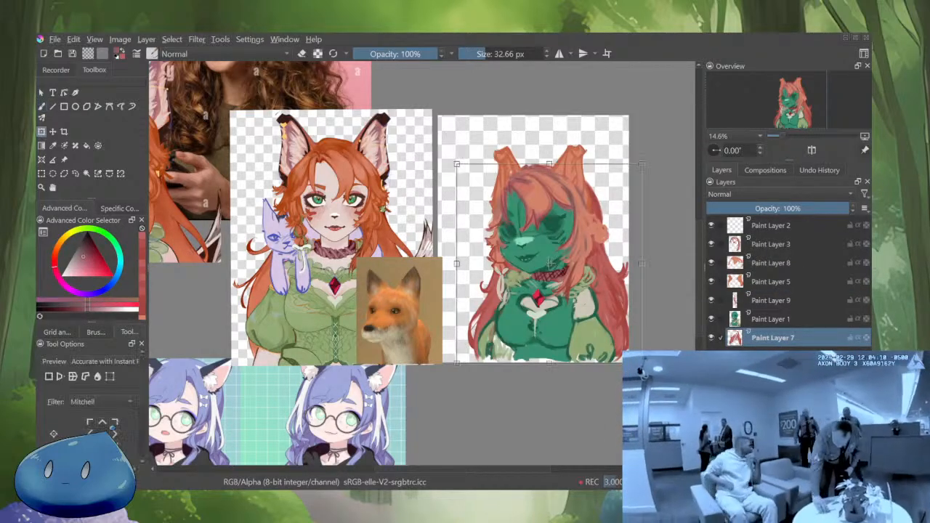
mouse_move(457, 263)
left_mouse_down()
mouse_move(475, 263)
mouse_move(459, 263)
left_mouse_up()
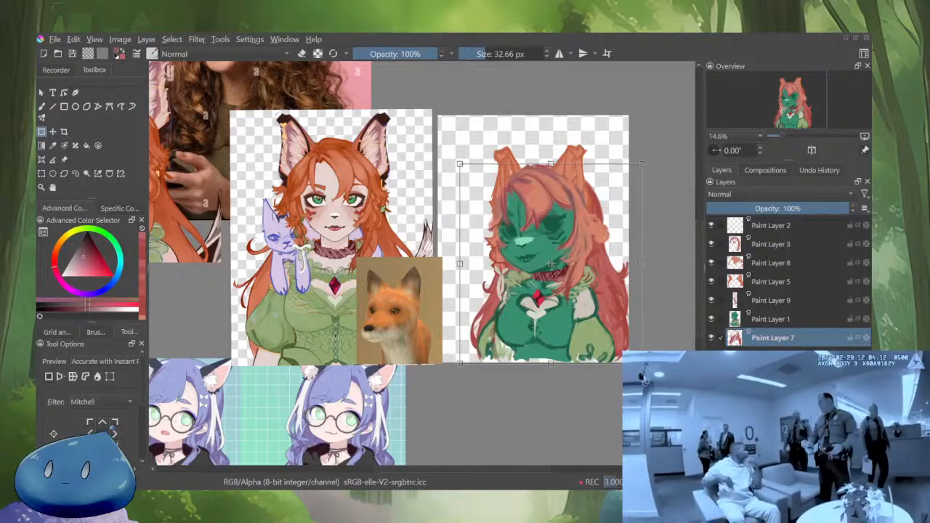
key("Return")
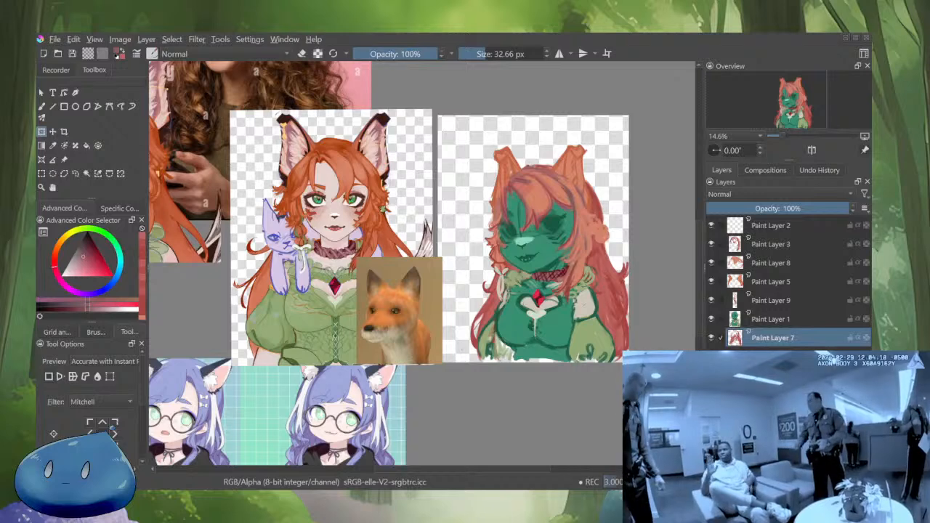
Try to transform Paint Layer 3 and Paint Layer 7 together
left_click(720, 244)
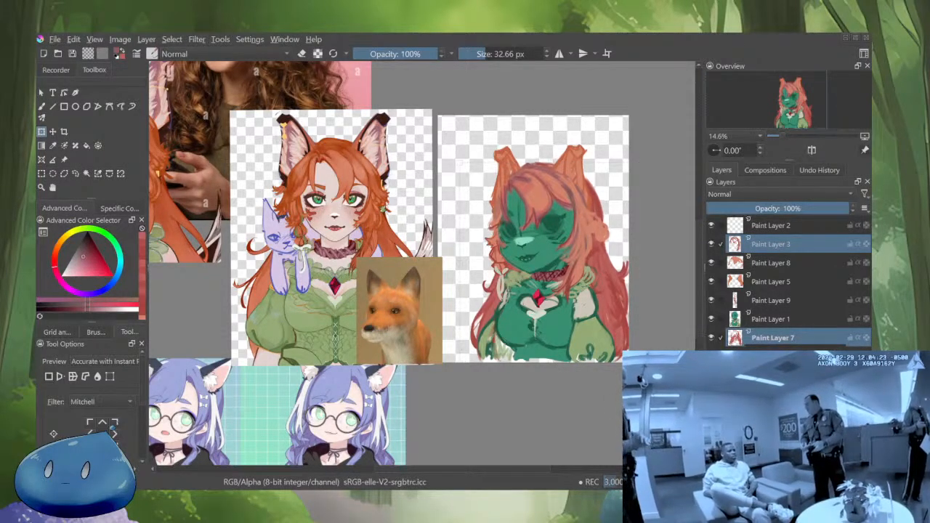
key("ctrl+t")
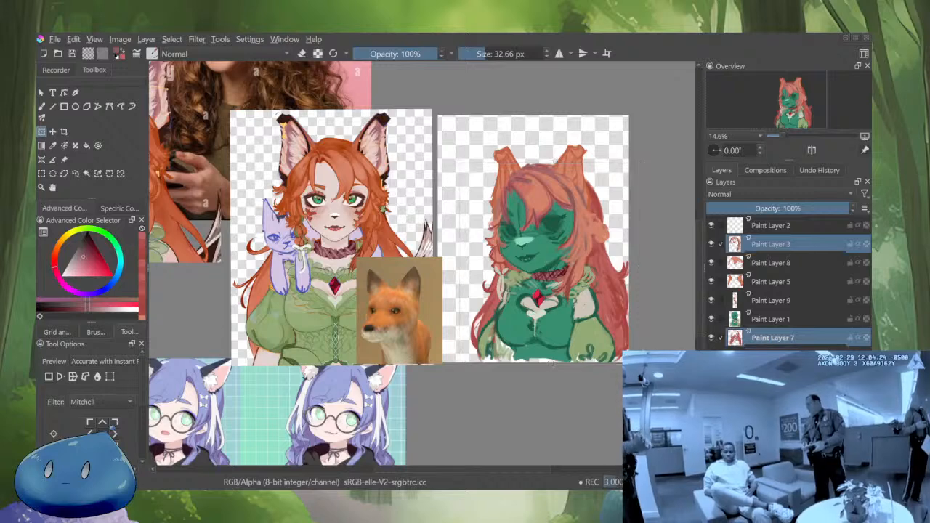
key("Return")
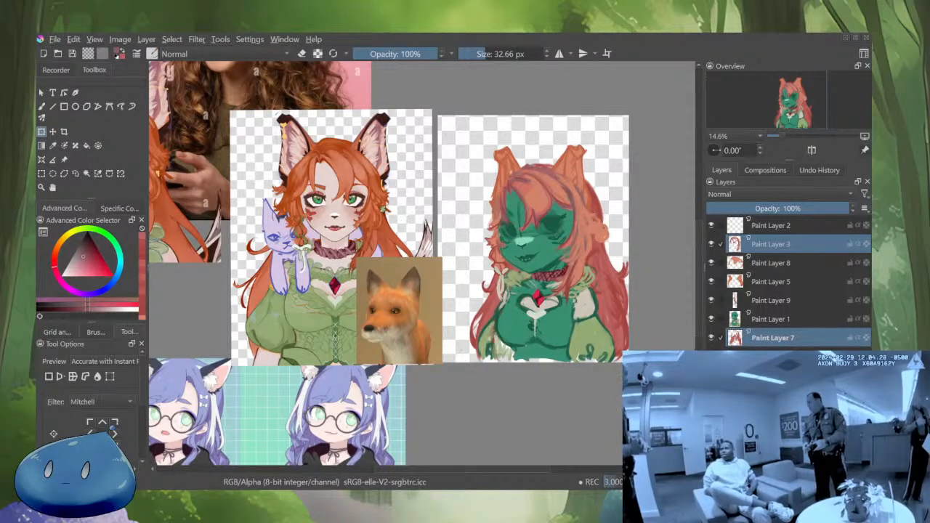
Isolate Paint Layer 1 and trim the outer edge of the far cheek in mirrored view with the eraser at 16.15 px
left_click(772, 319)
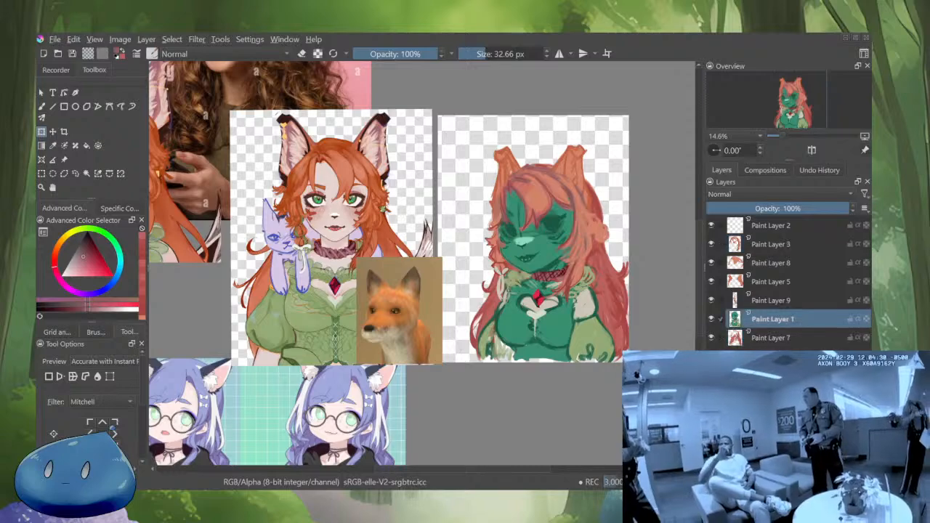
scroll(537, 245, "up", 3)
key("m")
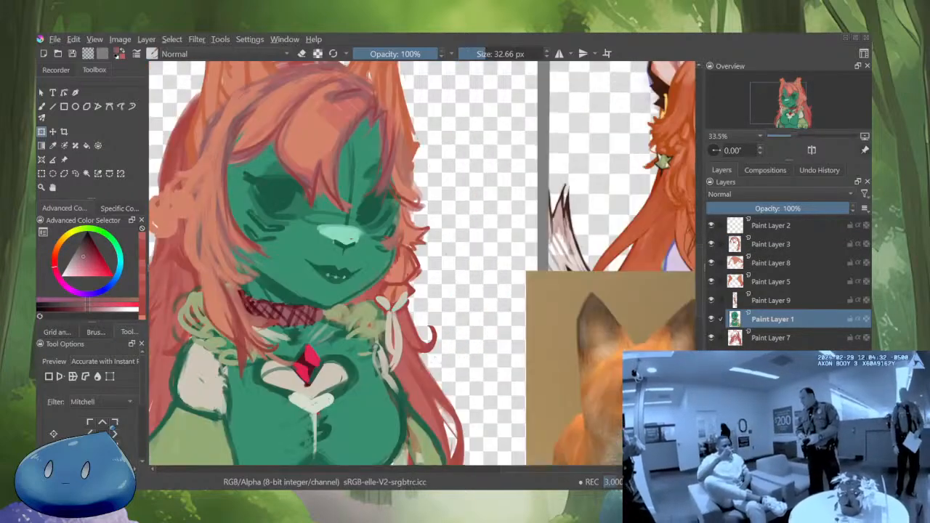
scroll(422, 263, "up", 2)
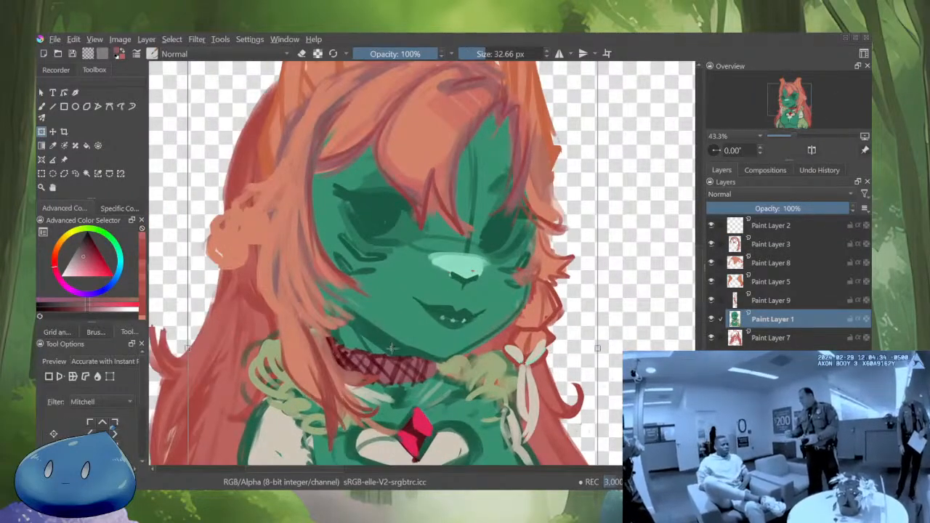
left_click_drag(390, 349, 449, 341)
key("b")
key("e")
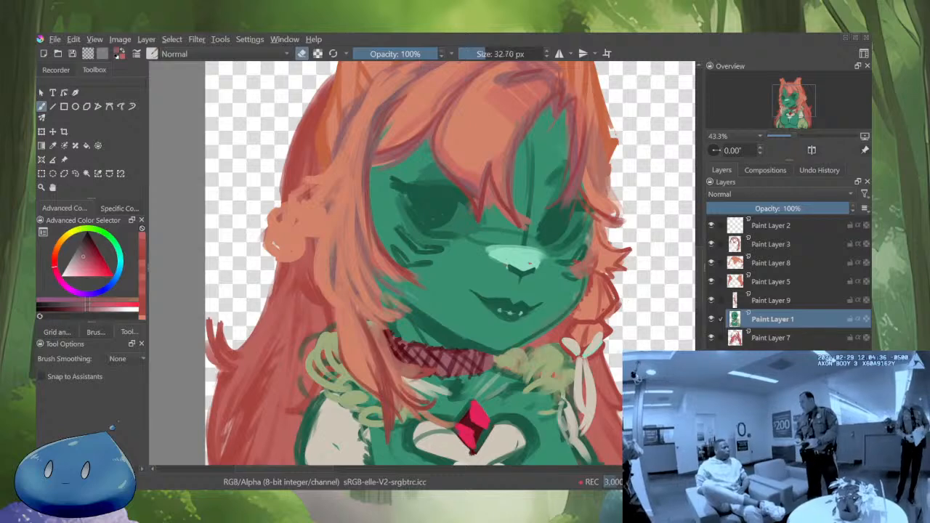
key("bracketleft")
key("alt+i")
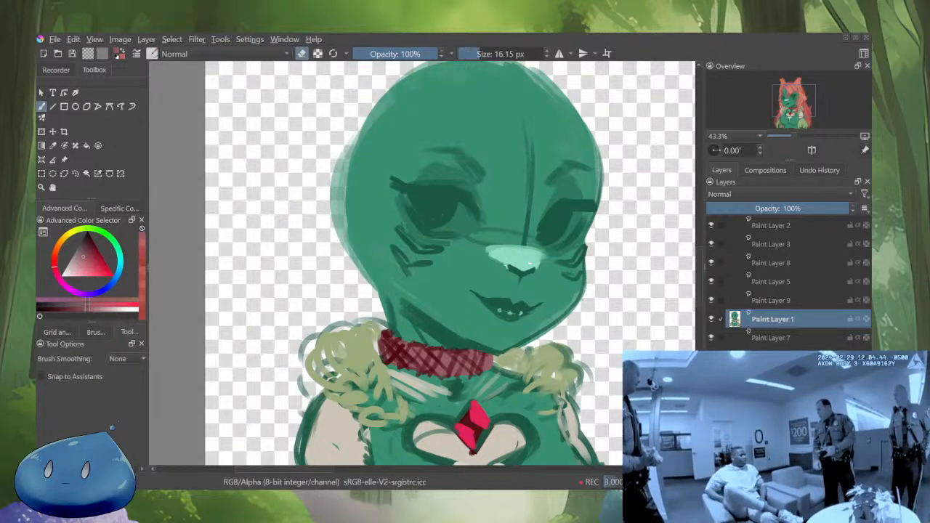
left_click_drag(585, 317, 594, 231)
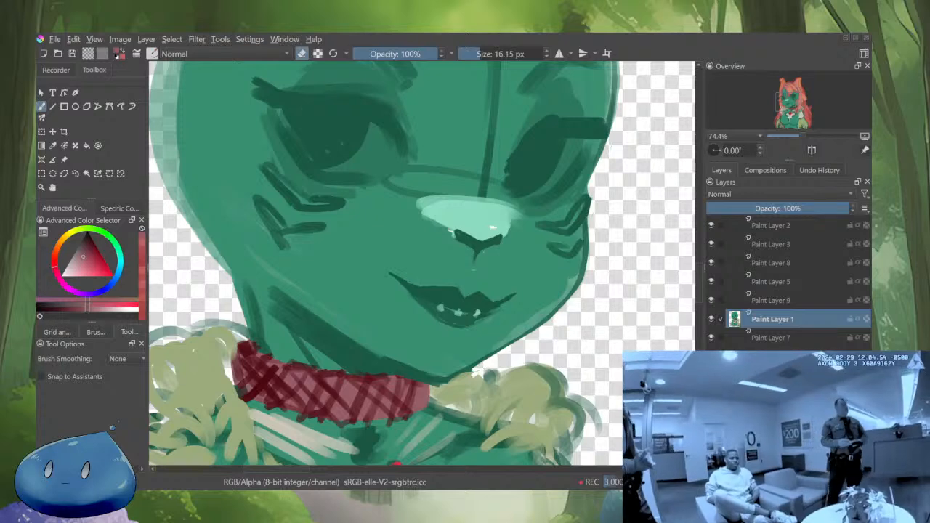
Touch up the underside of the chin beside the collar with sampled green at 16.15 px, checking the flipped view
key("e")
left_click(435, 398, "ctrl")
left_click_drag(445, 383, 461, 377)
key("m")
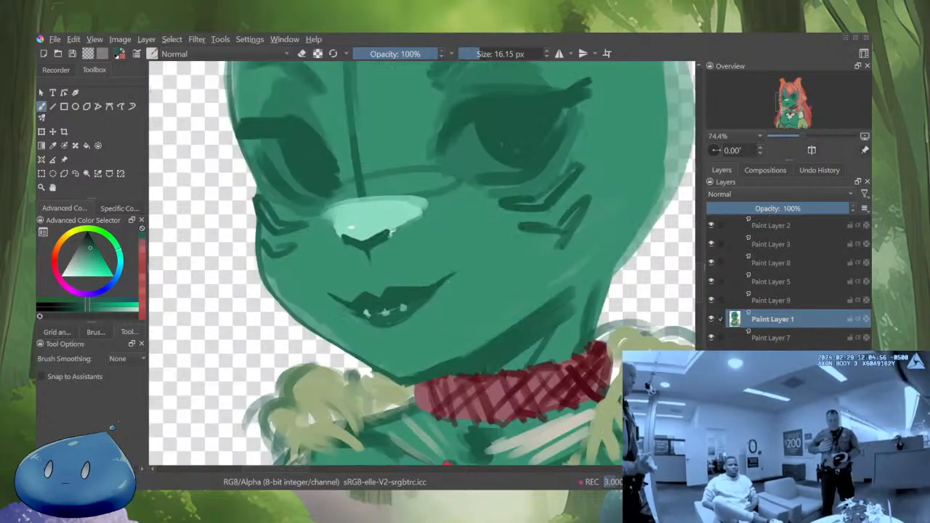
Touch up the shadow under the jaw next to the collar with sampled dark green at 16.15 px
left_click(516, 359, "ctrl")
left_click_drag(436, 380, 548, 313)
scroll(422, 263, "down", 2)
Trim the near cheek and back of the neck with the eraser, and sample the skin green for the brush at 21.70 px
key("e")
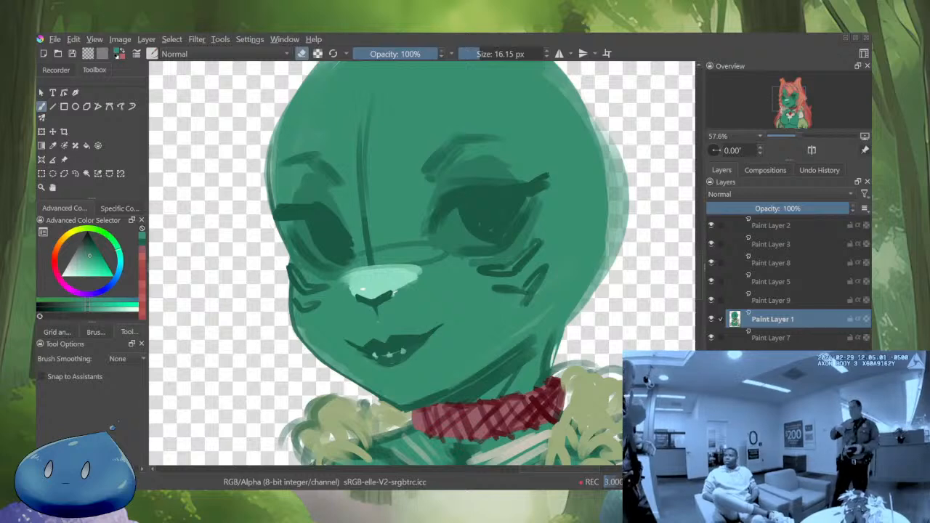
mouse_move(554, 379)
left_mouse_down()
mouse_move(563, 331)
mouse_move(606, 255)
left_mouse_up()
left_click_drag(591, 310, 601, 311, "shift")
left_click_drag(557, 363, 617, 214)
left_click_drag(617, 226, 615, 324)
key("e")
left_click(554, 302, "ctrl")
left_click_drag(554, 301, 544, 302, "shift")
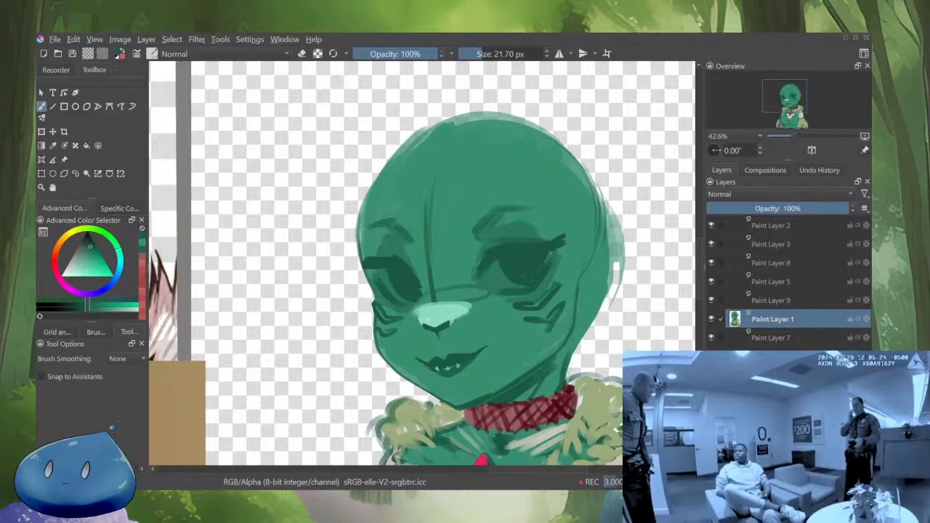
Erase the excess green behind the near cheek and lower back of the head, enlarging the eraser to 54.72 px
key("e")
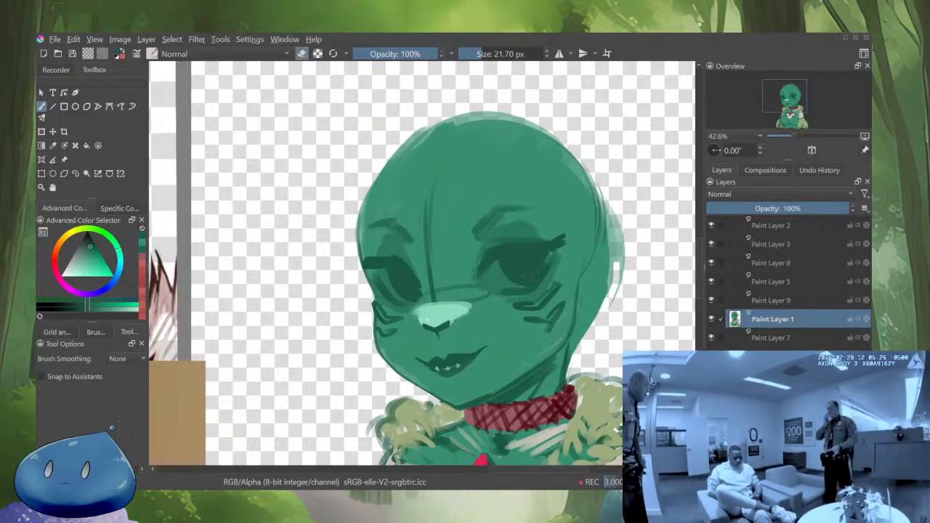
mouse_move(577, 331)
left_mouse_down()
mouse_move(572, 349)
mouse_move(599, 319)
left_mouse_up()
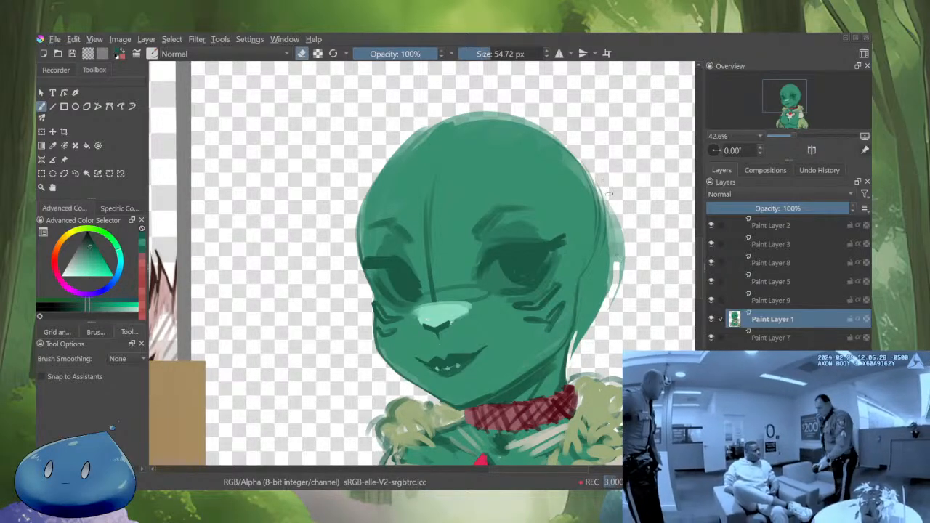
left_click_drag(608, 197, 577, 344)
left_click_drag(611, 216, 590, 300)
mouse_move(618, 234)
left_mouse_down()
mouse_move(586, 320)
mouse_move(595, 320)
left_mouse_up()
left_click_drag(622, 259, 607, 309)
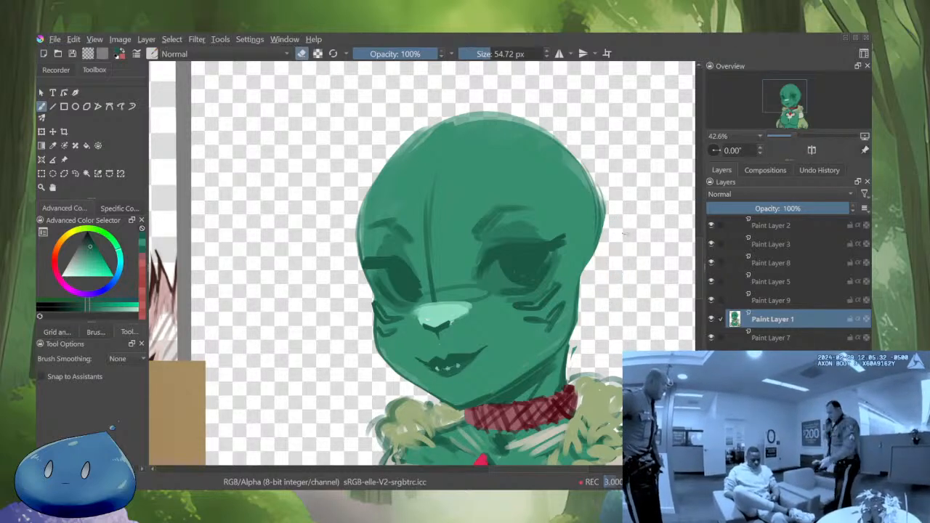
Repaint the back edge of the neck above the collar in green and clean its outline with the eraser
key("e")
left_click_drag(569, 356, 562, 355)
left_click_drag(568, 353, 566, 383)
key("e")
left_click_drag(576, 347, 573, 354)
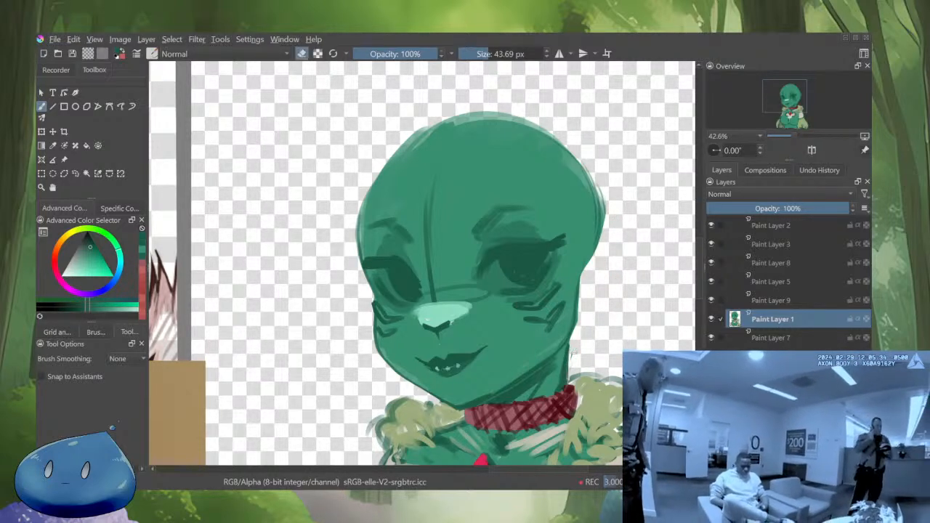
Smooth the near jaw edge with green at 17.96 px, checking the head against the references in mirrored view
scroll(588, 340, "down", 4)
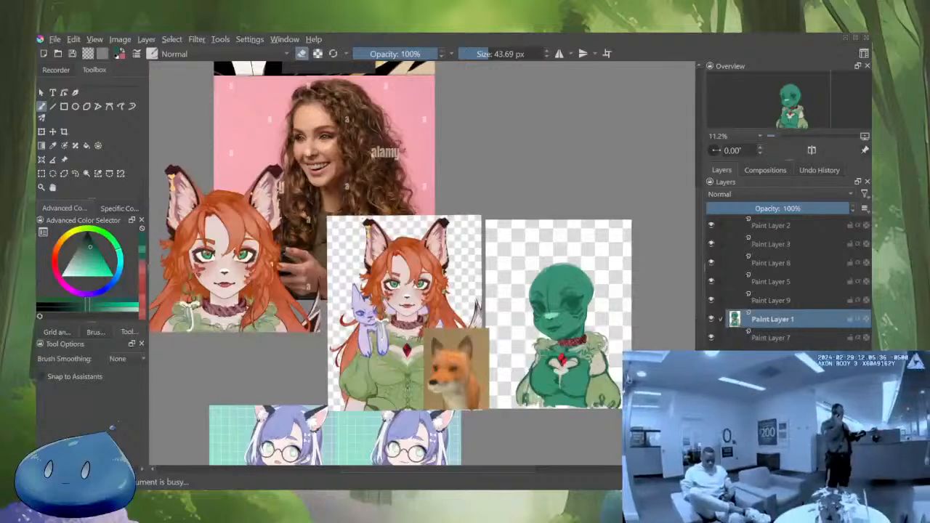
key("m")
key("m")
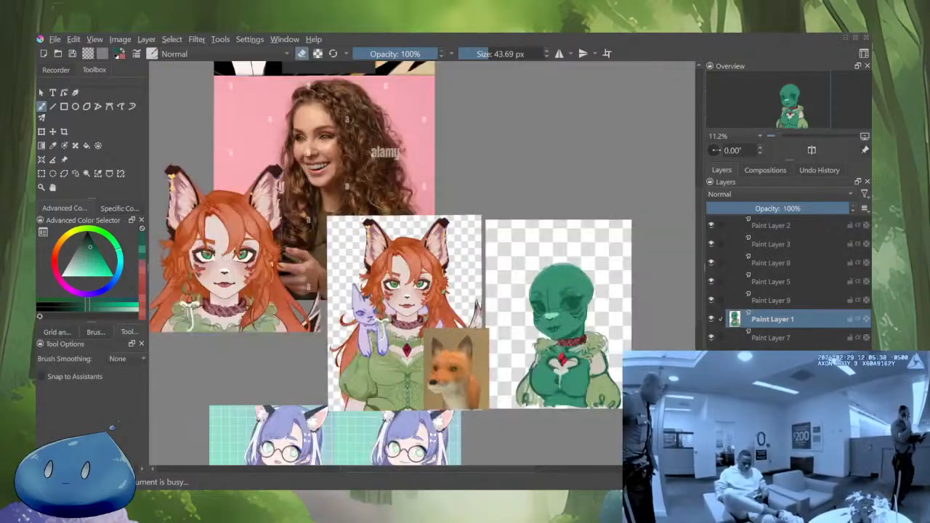
scroll(596, 310, "up", 4)
key("e")
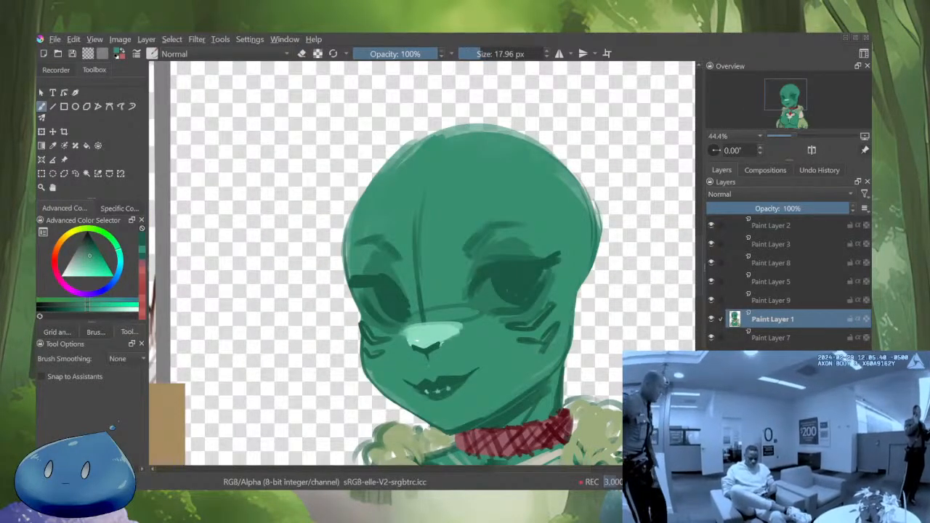
left_click_drag(569, 343, 544, 378)
left_click(547, 380, "ctrl")
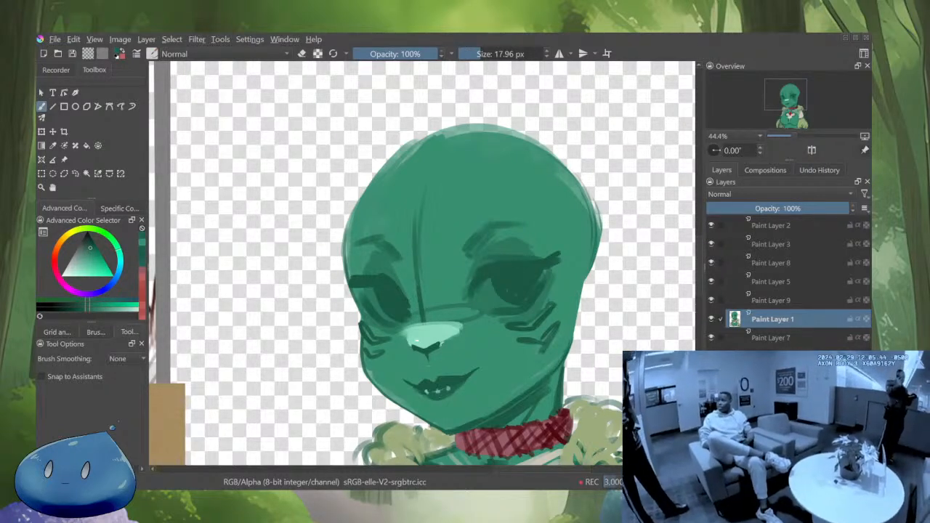
Compare the face with the references and redefine the collar's front edge under the chin with sampled dark red at 17.96 px
scroll(606, 335, "down", 3)
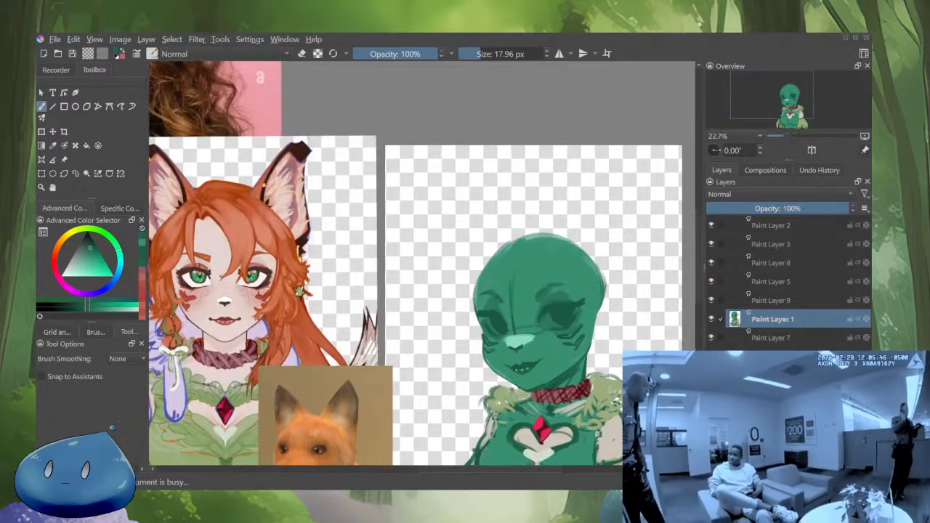
scroll(415, 264, "down", 1)
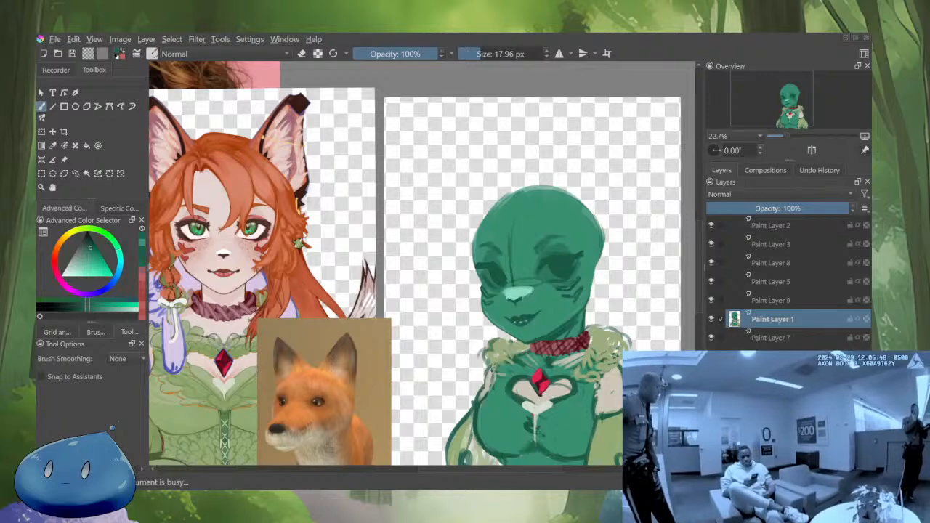
scroll(599, 341, "down", 1)
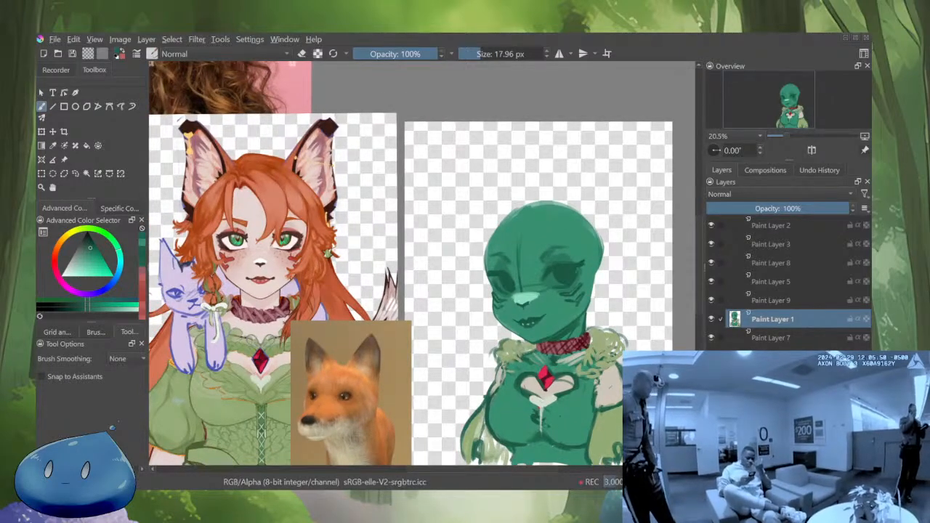
scroll(570, 338, "down", 4)
left_click_drag(509, 284, 553, 261)
left_click_drag(552, 305, 552, 240)
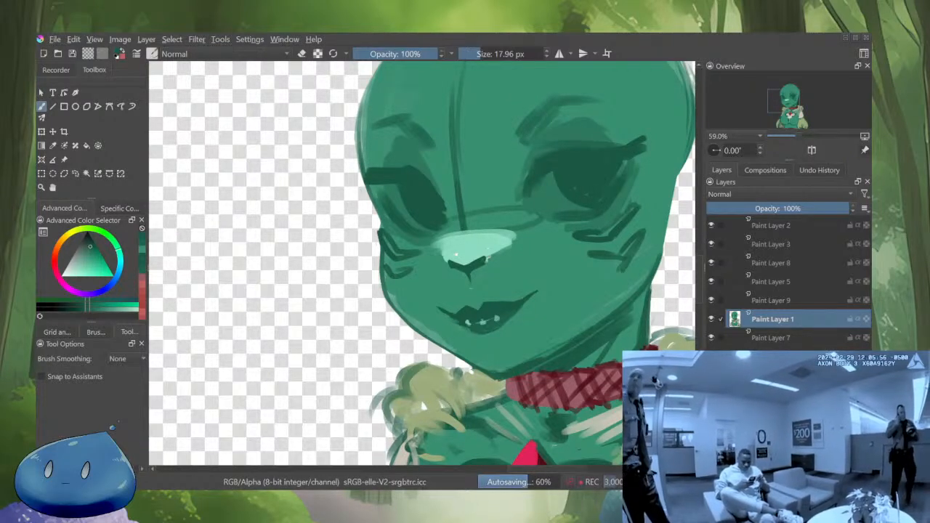
key("e")
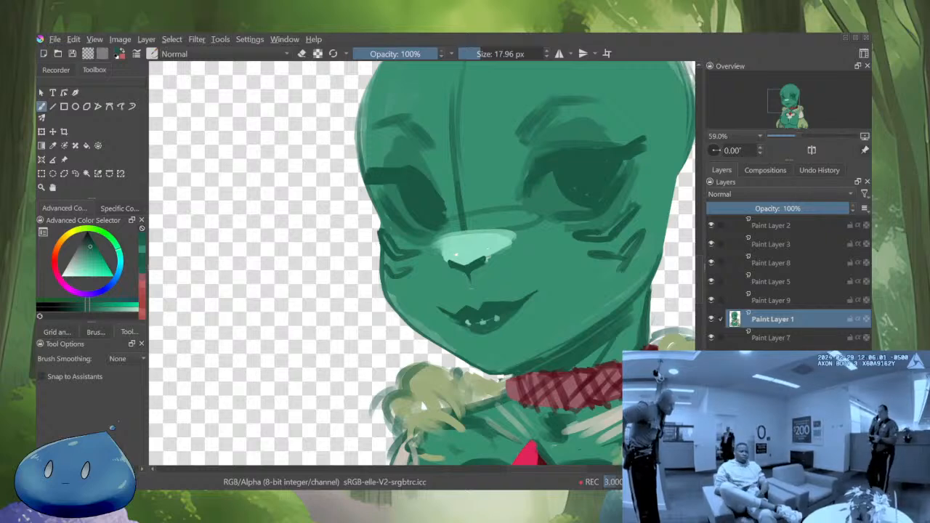
key("e")
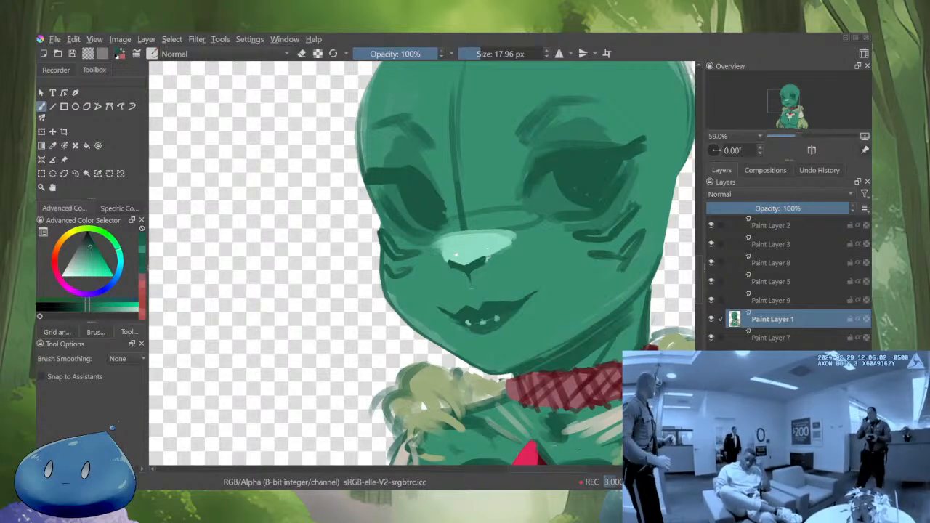
left_click(569, 398, "ctrl")
mouse_move(535, 373)
left_mouse_down()
mouse_move(512, 375)
mouse_move(514, 401)
left_mouse_up()
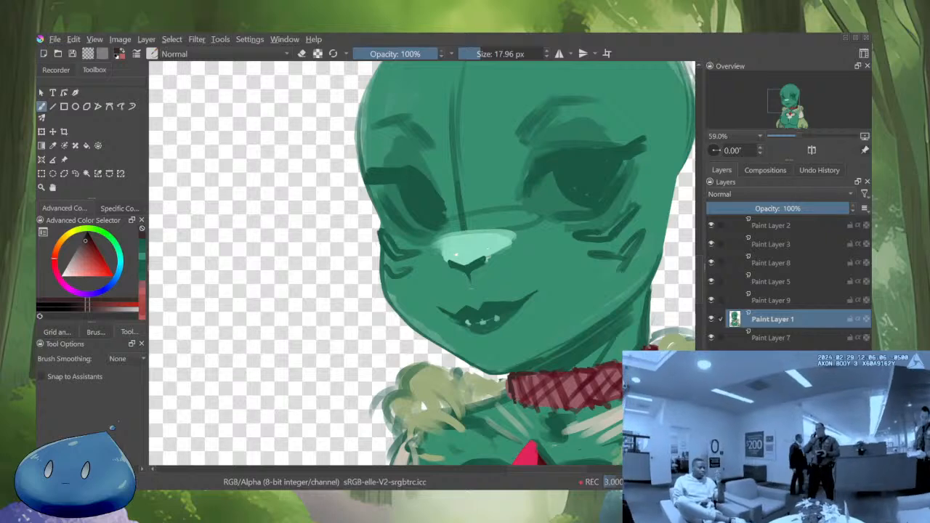
left_click(640, 332, "ctrl")
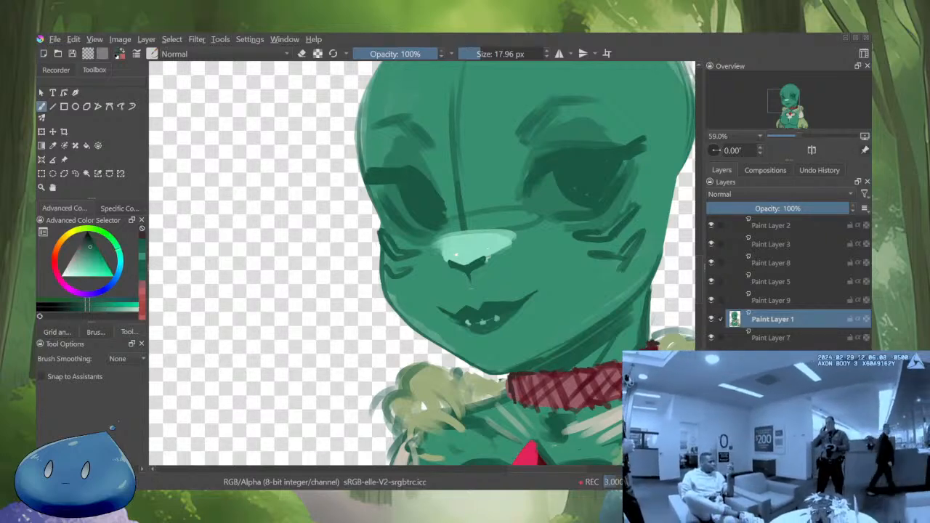
Select the head with a freehand outline and nudge its lower part slightly with a one-column mesh Transform
scroll(640, 332, "down", 5)
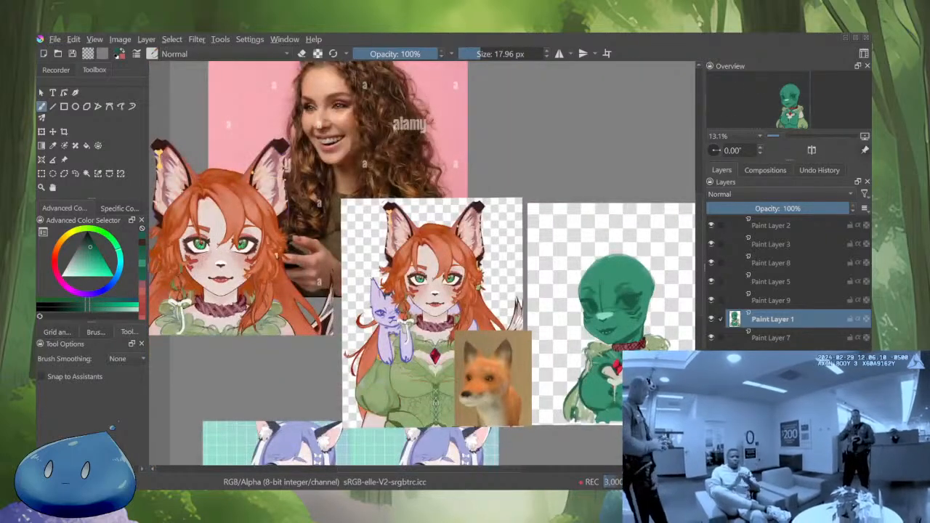
mouse_move(639, 332)
left_mouse_down()
mouse_move(614, 341)
mouse_move(637, 313)
mouse_move(649, 268)
left_mouse_up()
key("l")
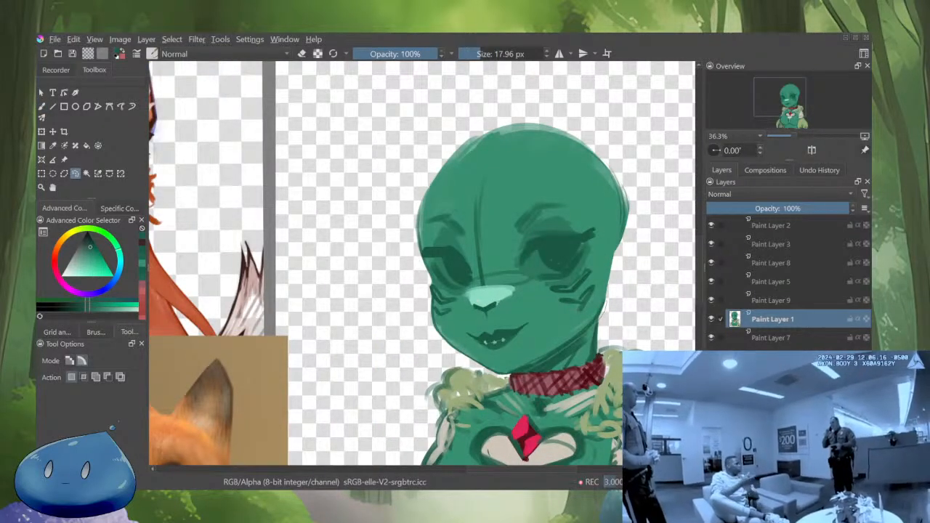
mouse_move(503, 377)
left_mouse_down()
mouse_move(479, 369)
mouse_move(399, 240)
mouse_move(658, 196)
mouse_move(512, 374)
left_mouse_up()
key("ctrl+t")
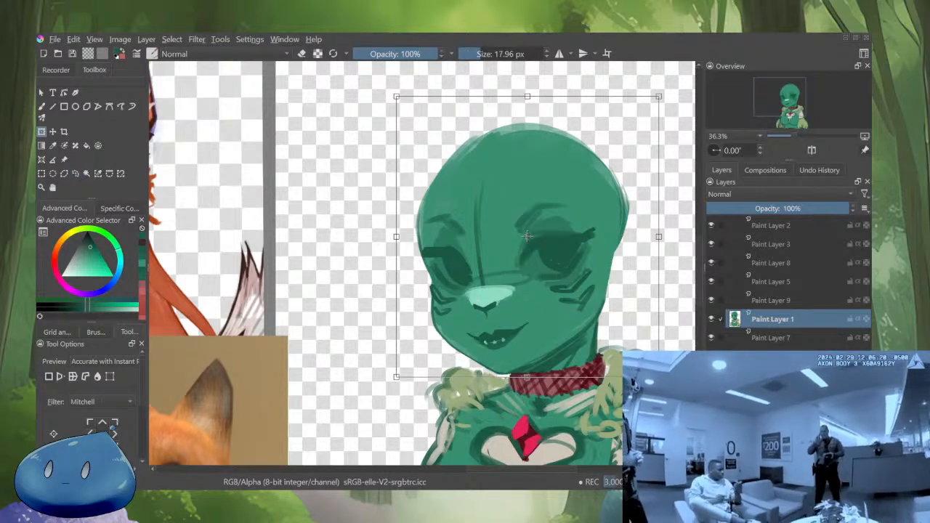
left_click(110, 376)
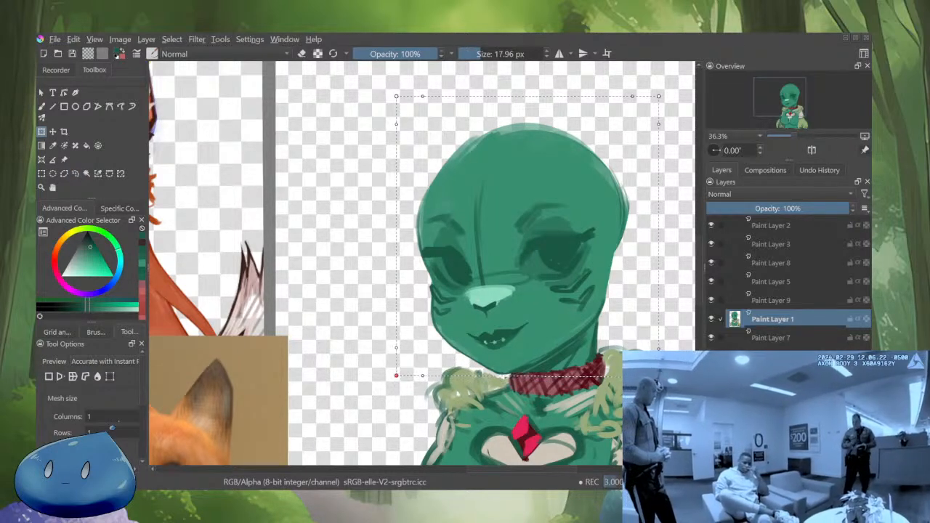
left_click_drag(396, 376, 400, 377)
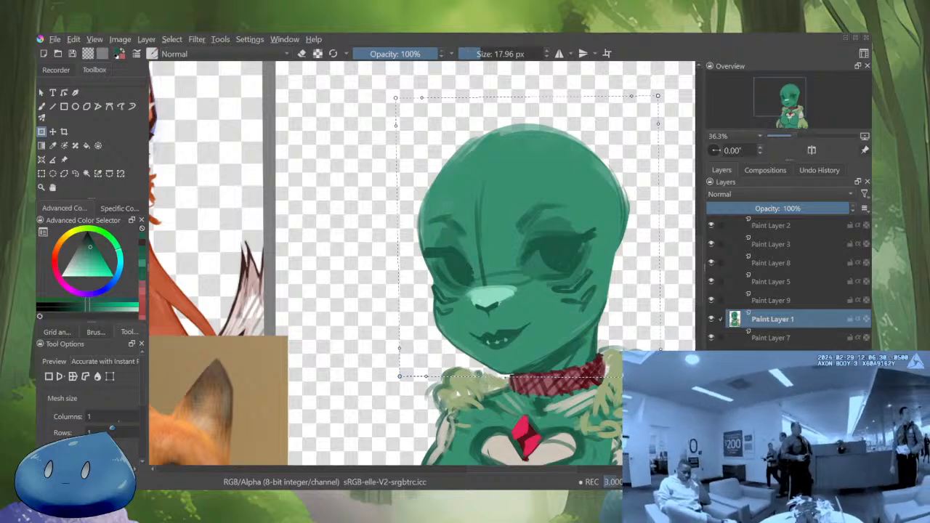
scroll(561, 290, "down", 1)
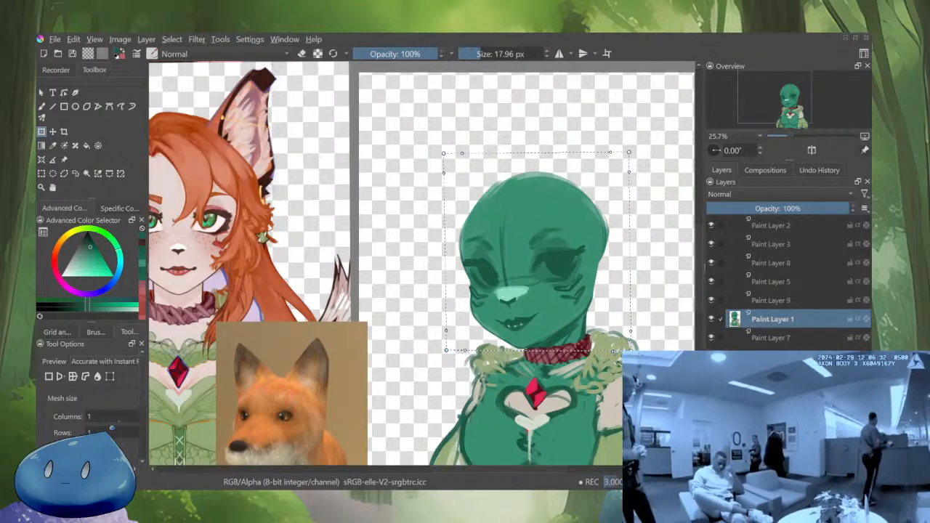
key("Return")
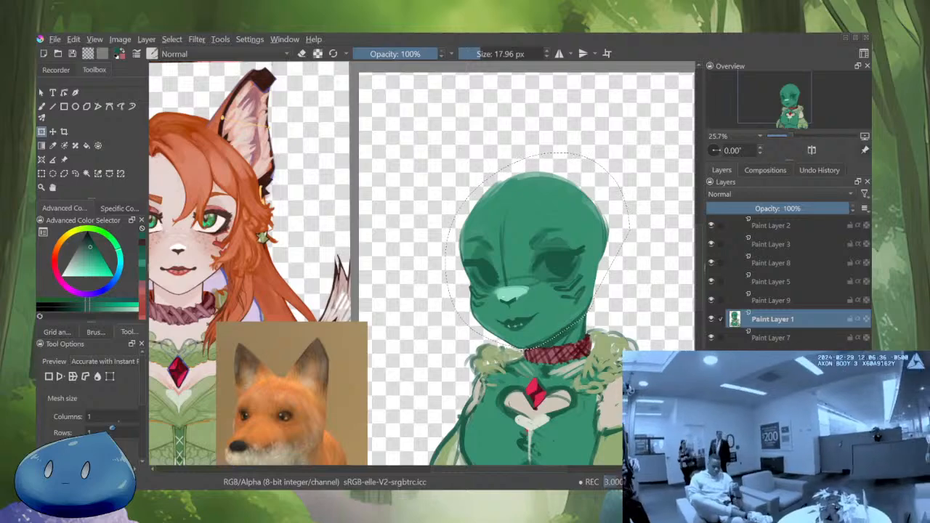
Show the hair and other layers again and compare the whole portrait with the references in mirrored view
scroll(628, 281, "down", 3)
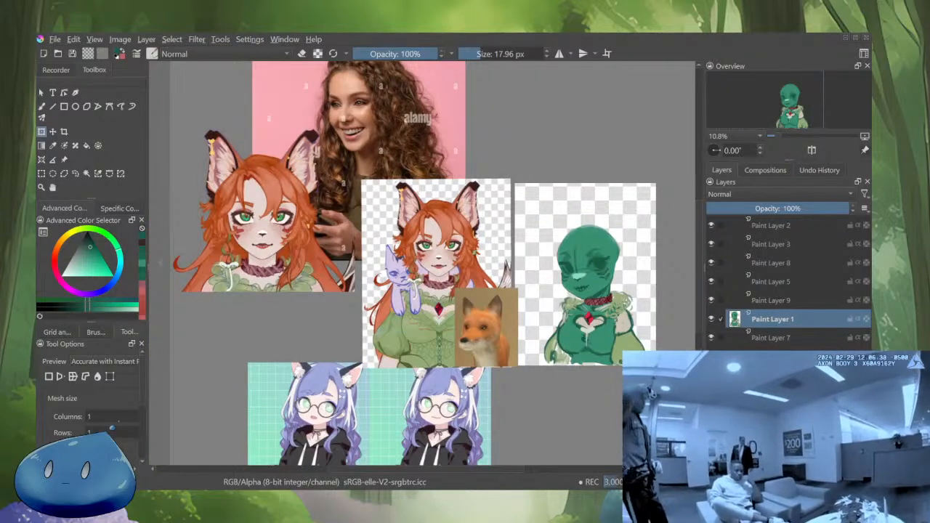
scroll(633, 276, "up", 3)
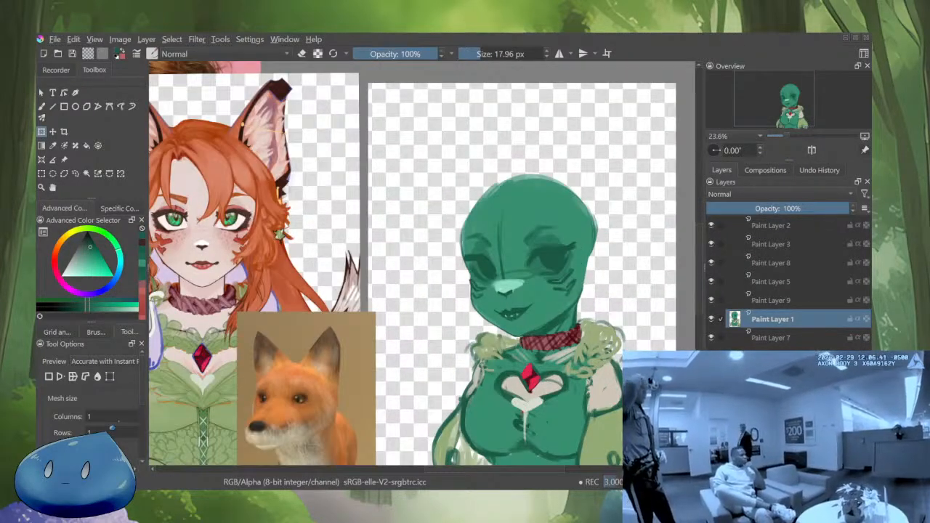
scroll(413, 265, "down", 3)
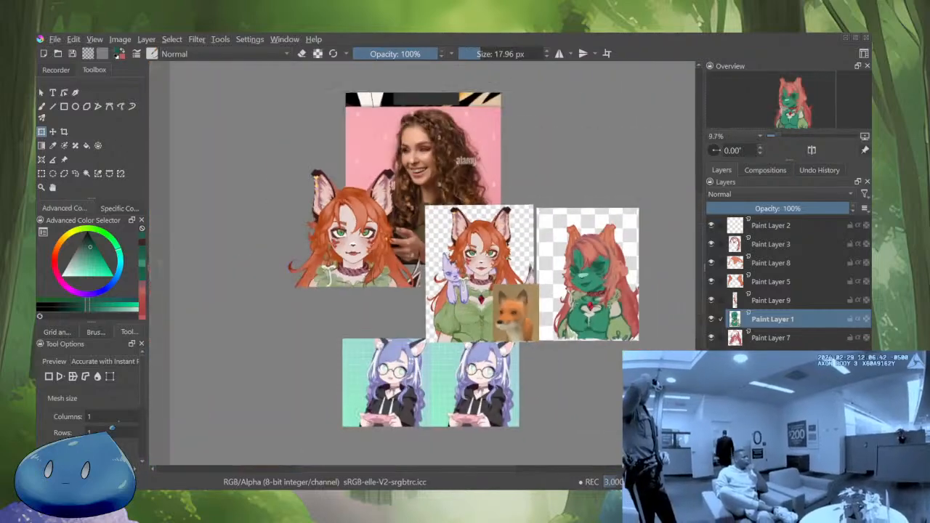
scroll(413, 265, "up", 2)
key("m")
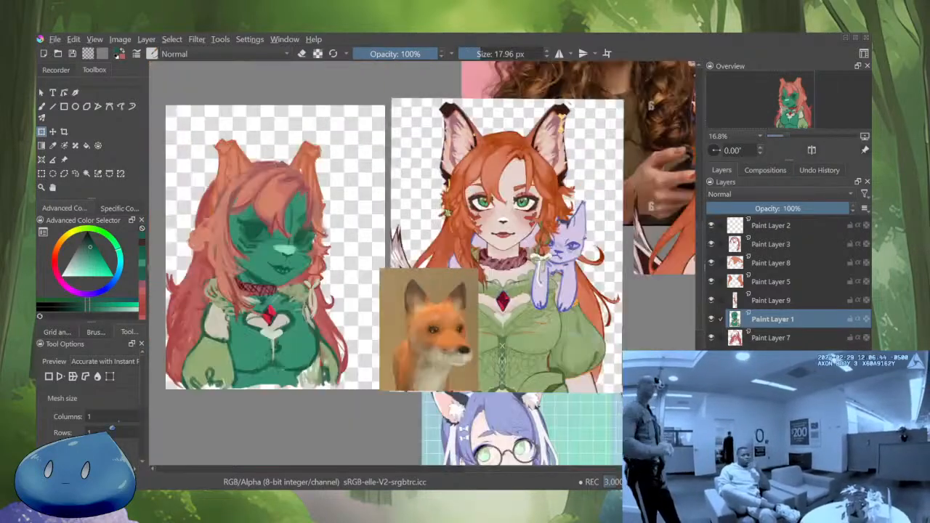
key("m")
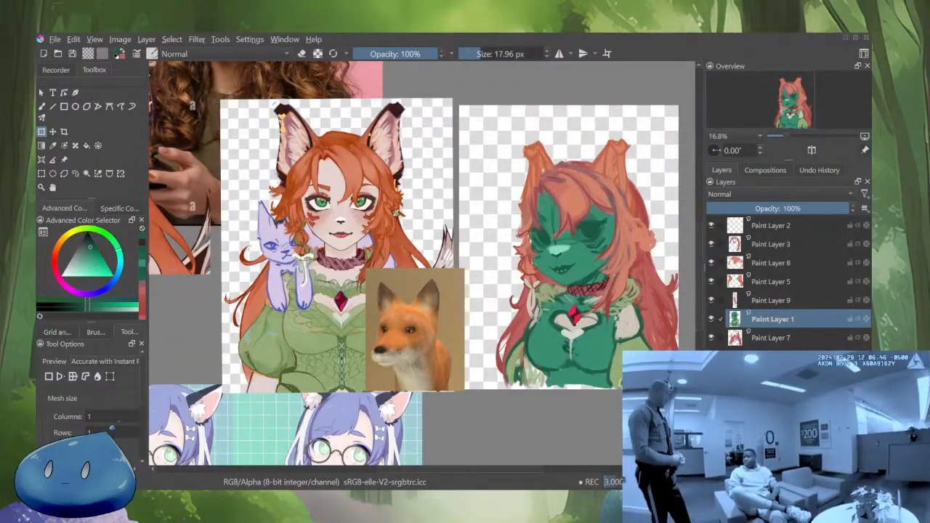
Repaint the fur ruff and chest beside the collar on Paint Layer 1 with sampled green and beige tones
key("b")
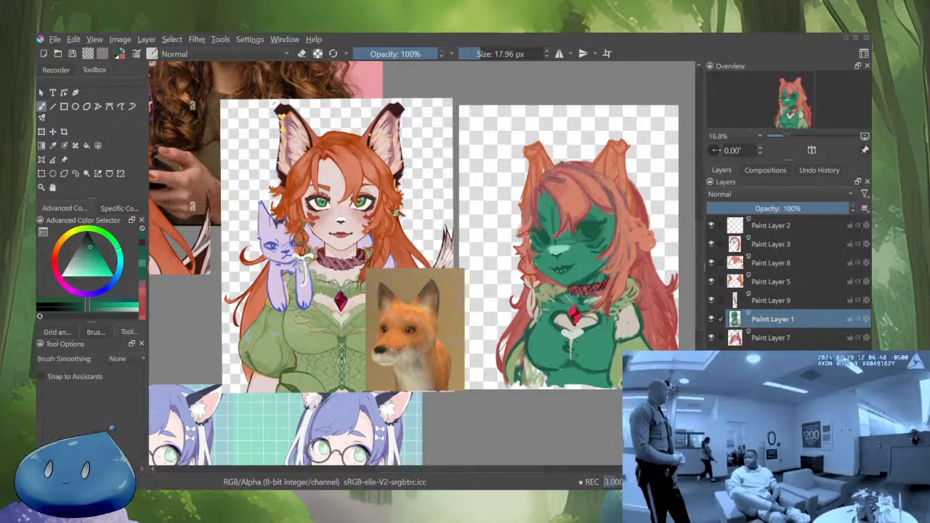
scroll(554, 288, "up", 3)
left_click(531, 309, "ctrl")
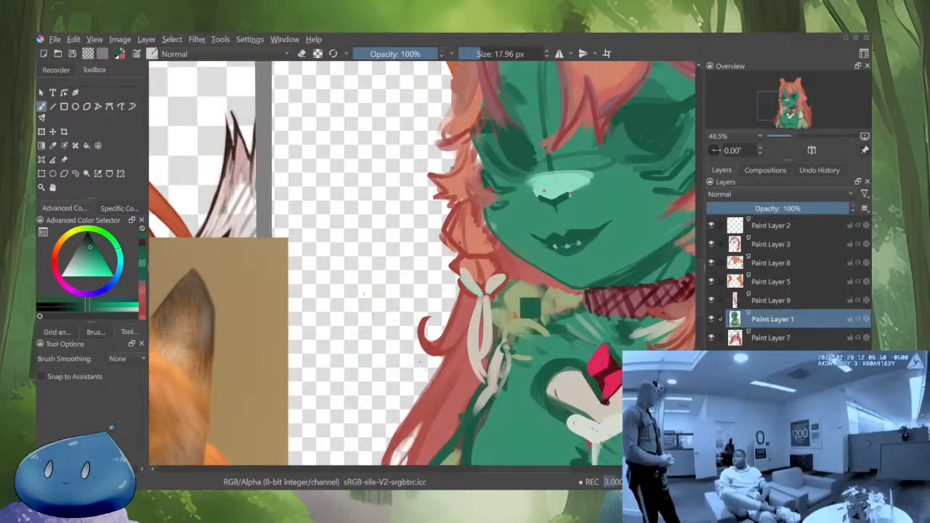
left_click_drag(575, 317, 600, 339)
mouse_move(546, 306)
left_mouse_down()
mouse_move(522, 282)
mouse_move(507, 297)
mouse_move(522, 332)
left_mouse_up()
left_click(533, 293, "ctrl")
left_click(520, 324, "ctrl")
mouse_move(504, 301)
left_mouse_down()
mouse_move(530, 280)
mouse_move(569, 297)
mouse_move(587, 288)
mouse_move(574, 282)
left_mouse_up()
left_click(562, 295, "ctrl")
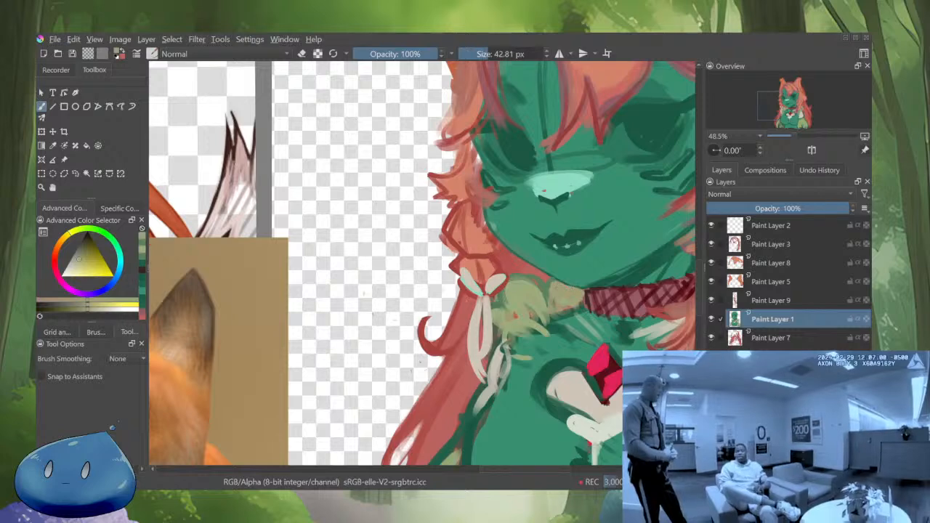
Redraw the jaw line beside the chin with sampled green at 12.14 px, checking the face in mirrored view
key("m")
left_click_drag(243, 200, 452, 235)
left_click(451, 235, "ctrl")
left_click_drag(517, 314, 516, 273)
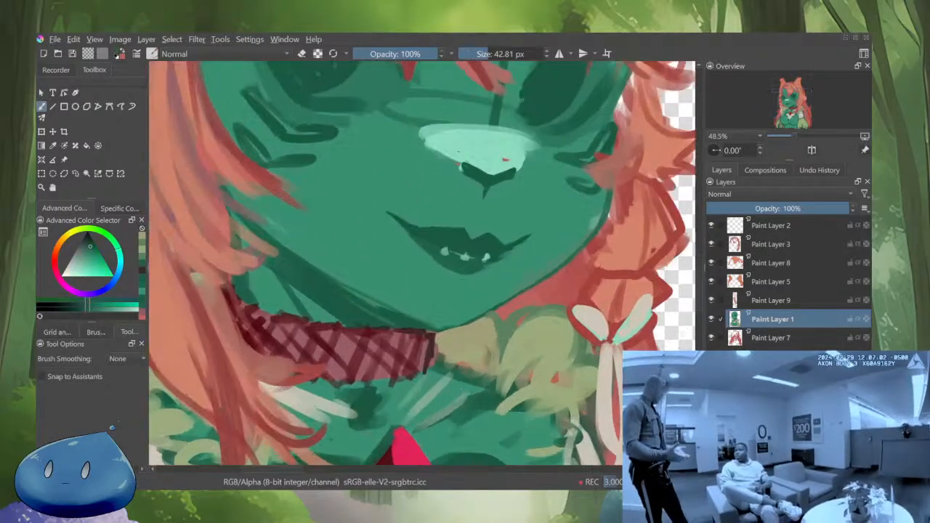
key("[")
key("[")
key("[")
key("[")
key("[")
key("[")
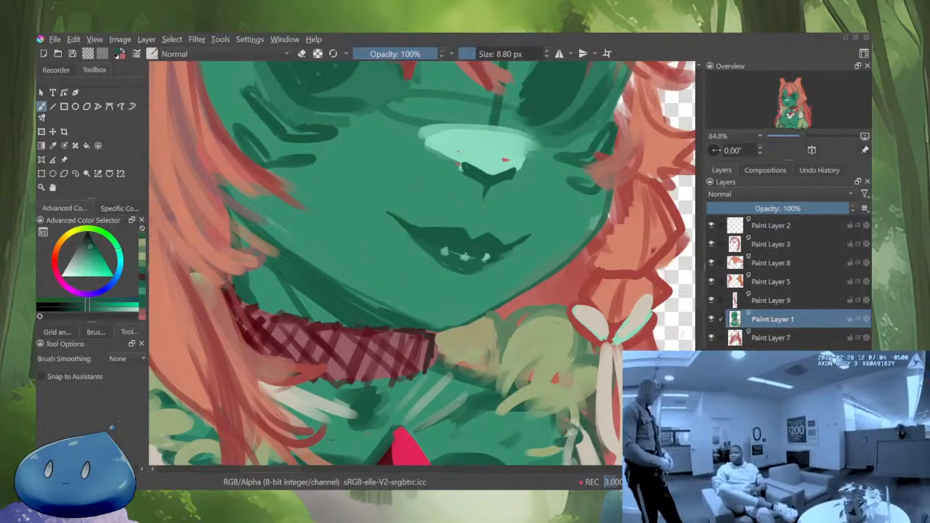
key("bracketright")
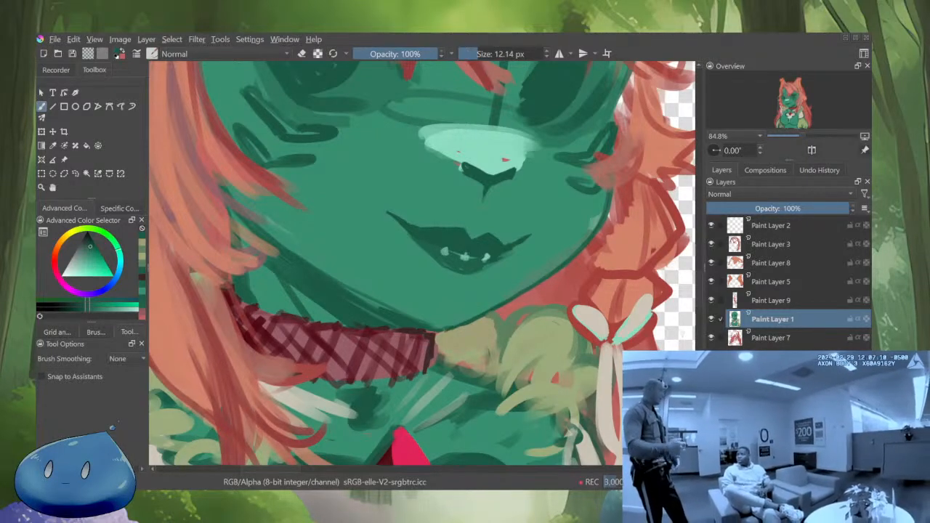
key("m")
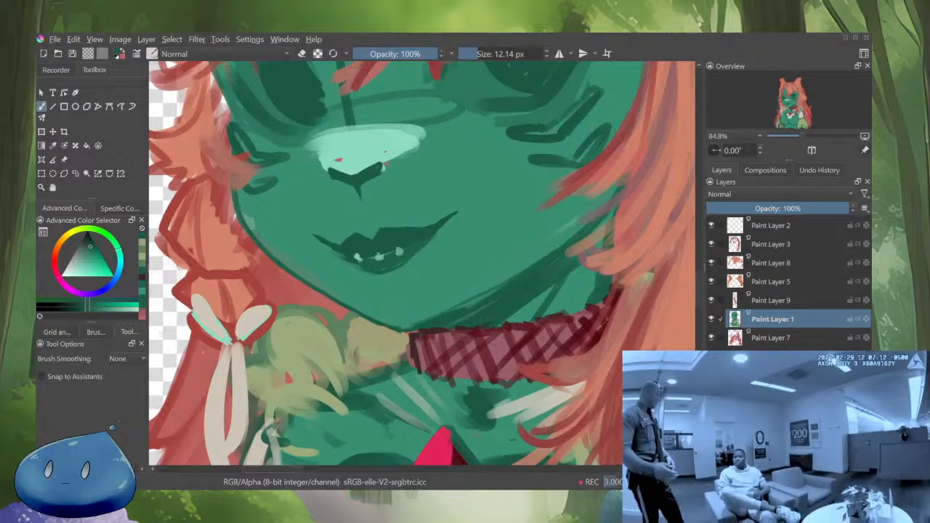
left_click_drag(401, 328, 503, 288)
Isolate Paint Layer 1 and clean up the outline of the far cheek and jaw, erasing stray edges at 19.39 px
scroll(560, 258, "down", 5)
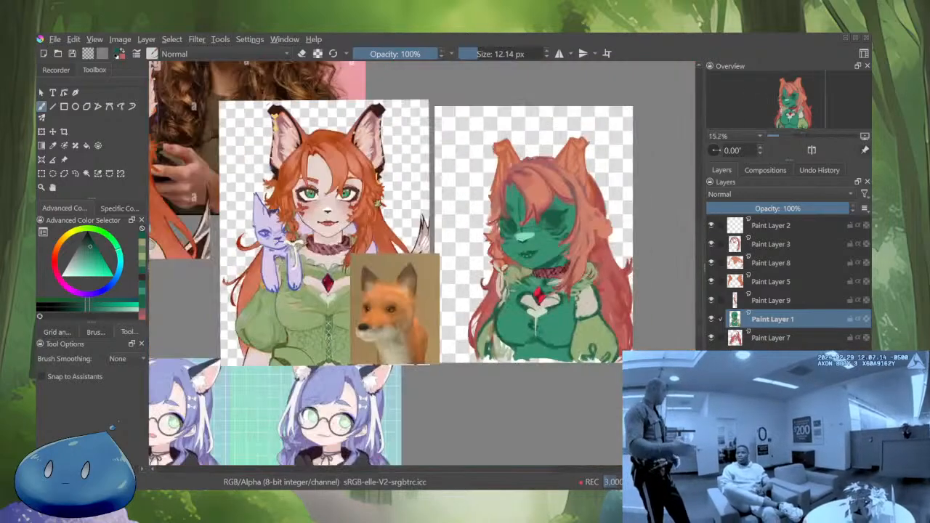
left_click_drag(561, 258, 553, 322)
left_click(735, 319, "alt")
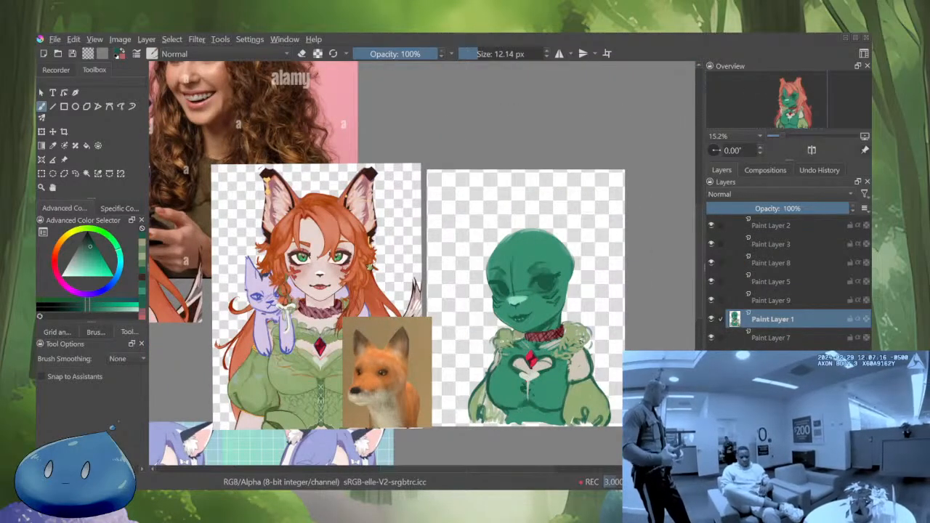
scroll(532, 310, "up", 5)
left_click_drag(532, 240, 517, 324)
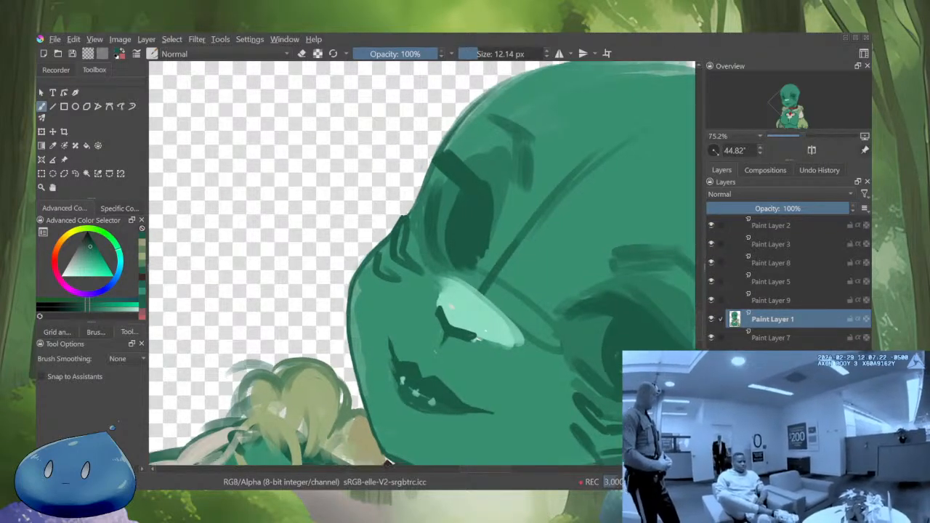
left_click_drag(484, 334, 416, 193)
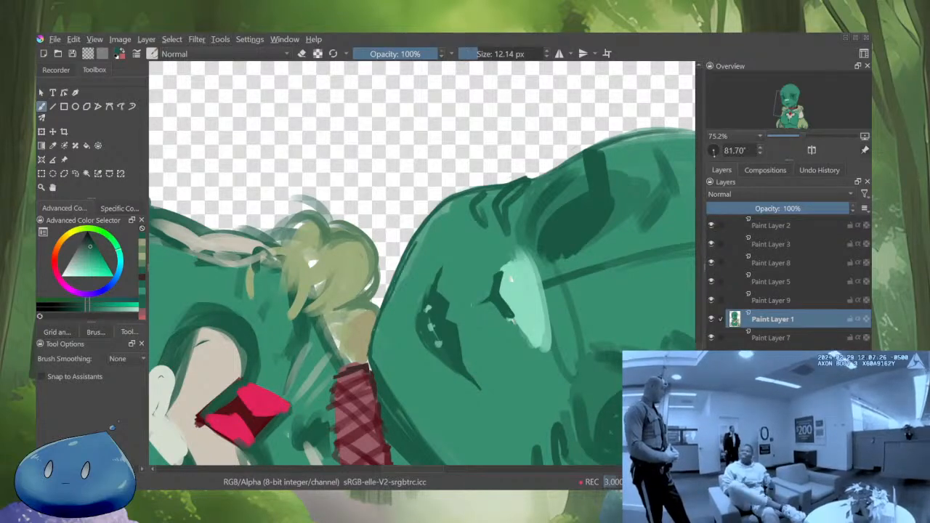
key("e")
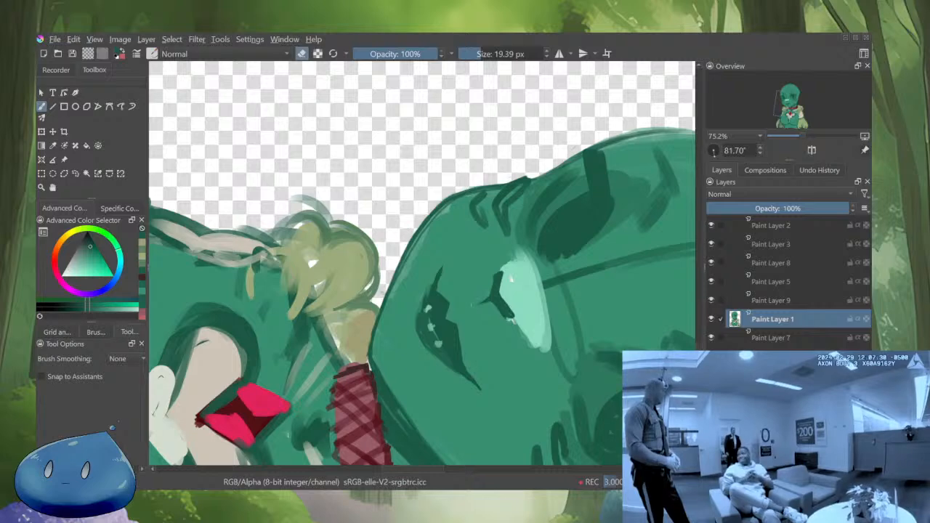
mouse_move(404, 255)
left_mouse_down()
mouse_move(449, 197)
mouse_move(380, 205)
left_mouse_up()
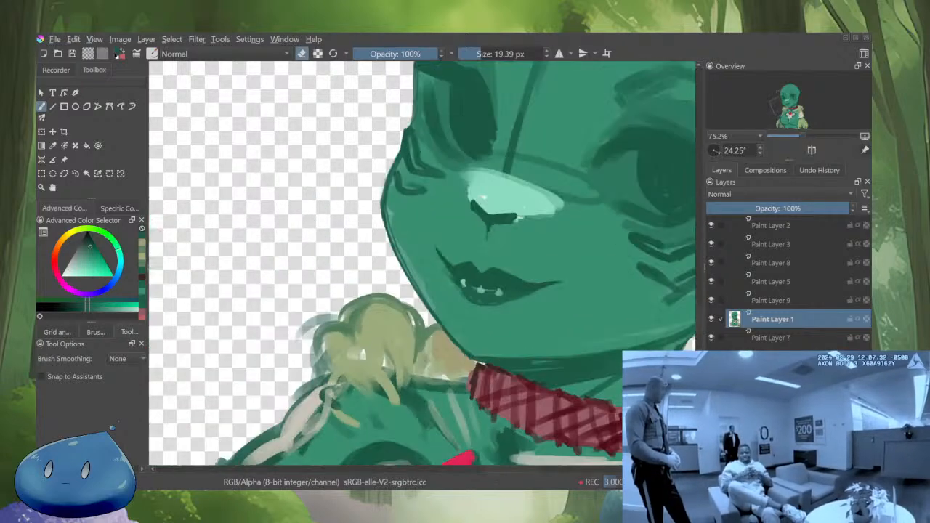
left_click_drag(545, 156, 585, 196)
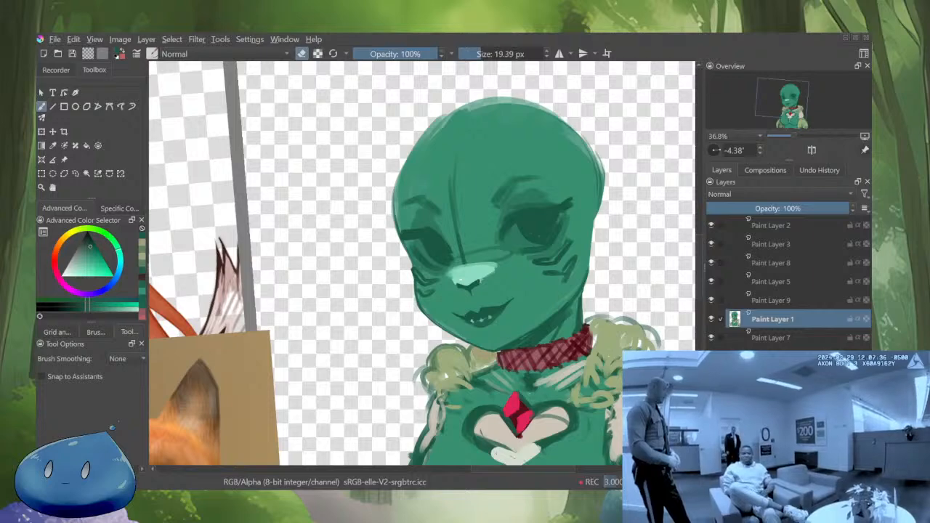
left_click_drag(590, 282, 589, 218)
key("e")
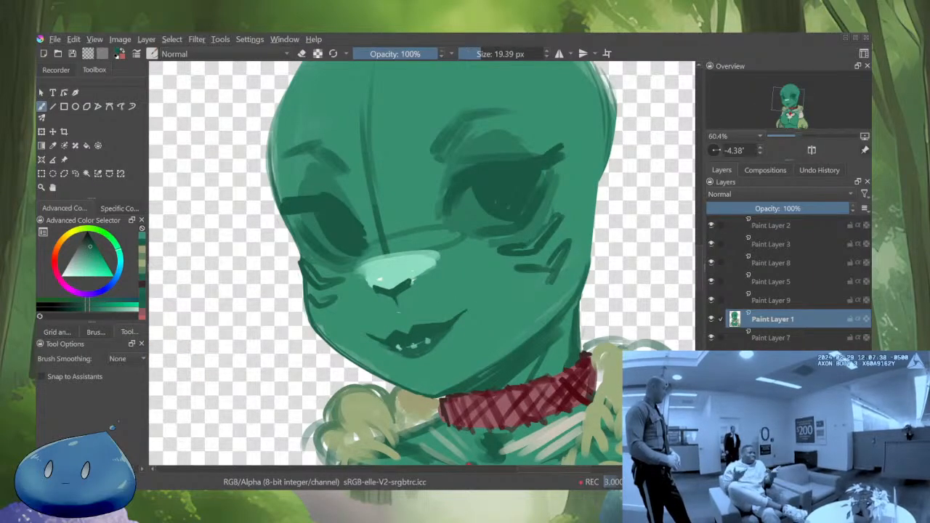
Bring the hair and other layers back and examine the portrait's proportions beside the character, fox and photo references
left_click_drag(567, 314, 567, 458)
left_click_drag(594, 341, 594, 265)
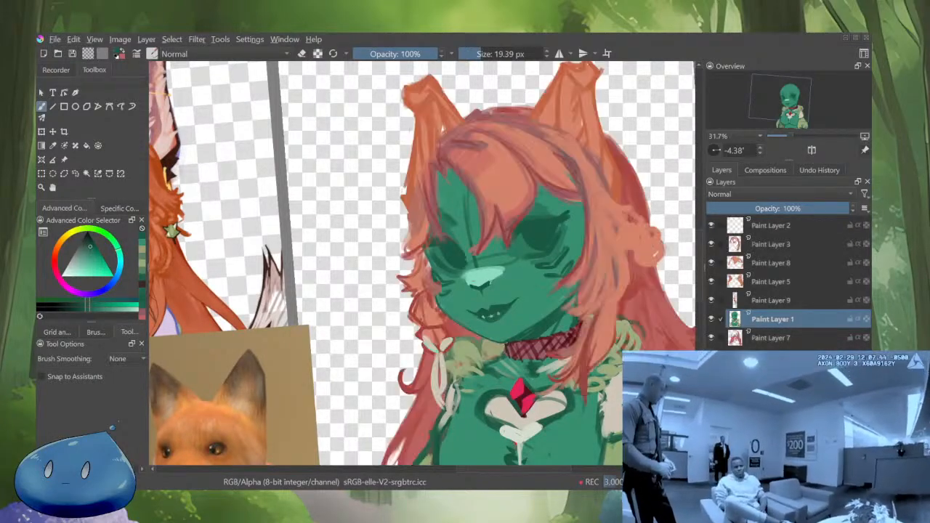
left_click_drag(588, 293, 588, 371)
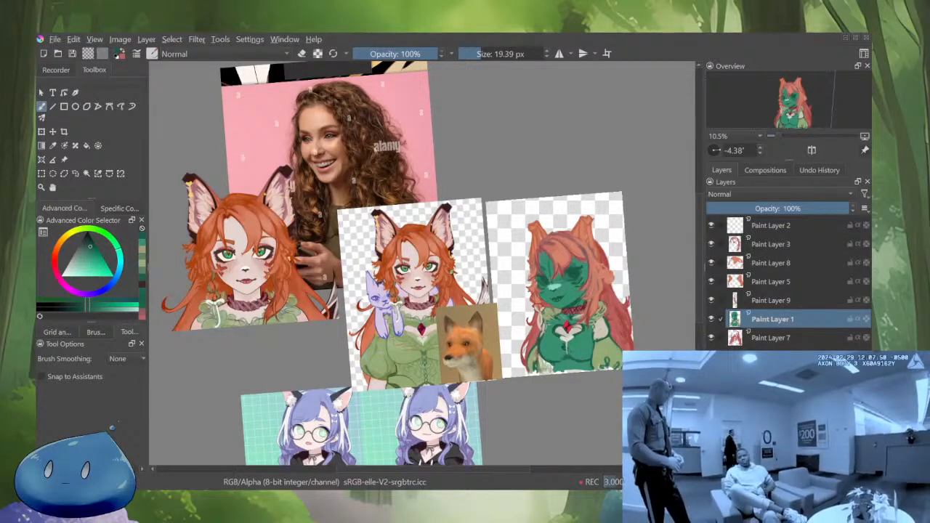
left_click_drag(630, 322, 625, 276)
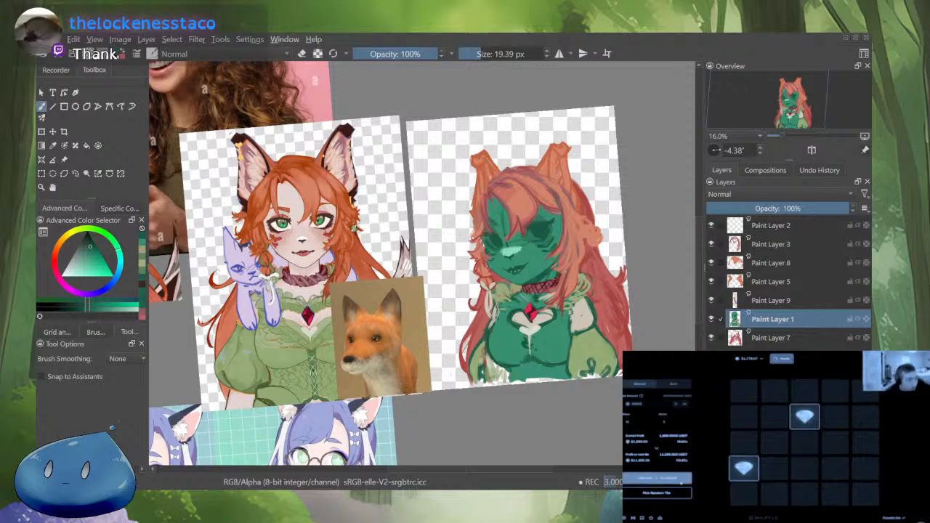
scroll(507, 212, "down", 3)
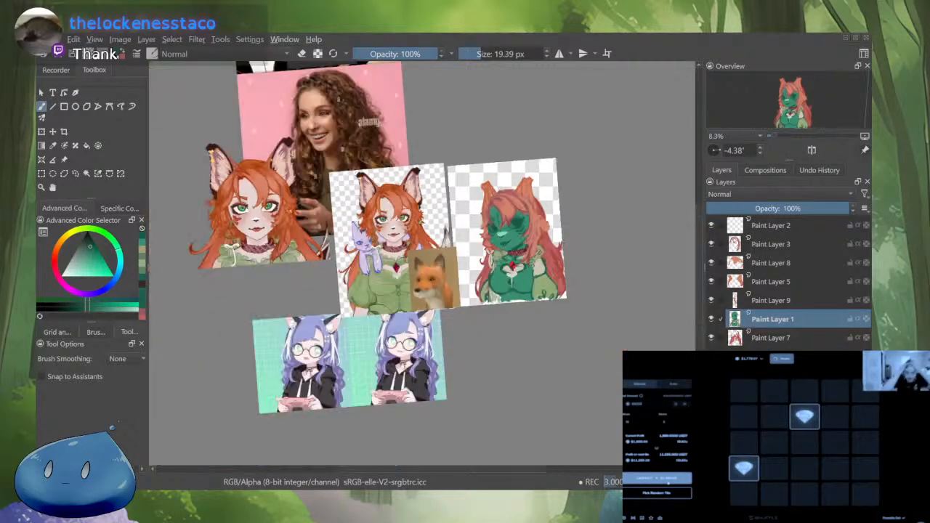
left_click_drag(507, 212, 510, 244)
scroll(520, 313, "up", 4)
left_click_drag(520, 313, 523, 371)
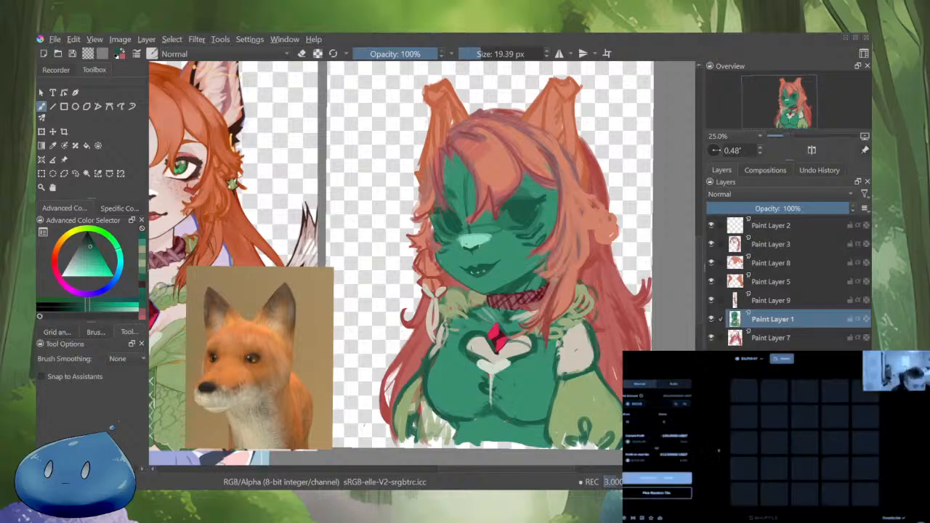
scroll(570, 316, "down", 3)
scroll(571, 320, "up", 3)
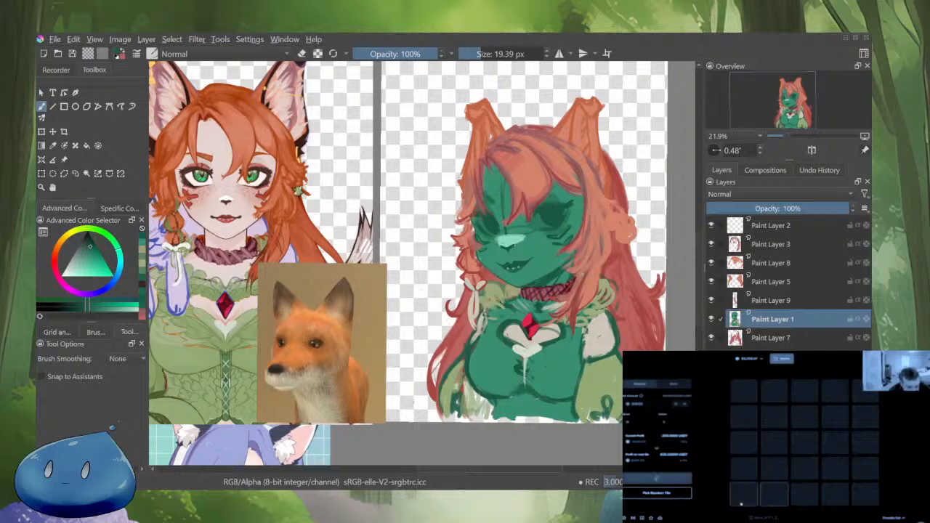
scroll(574, 316, "down", 2)
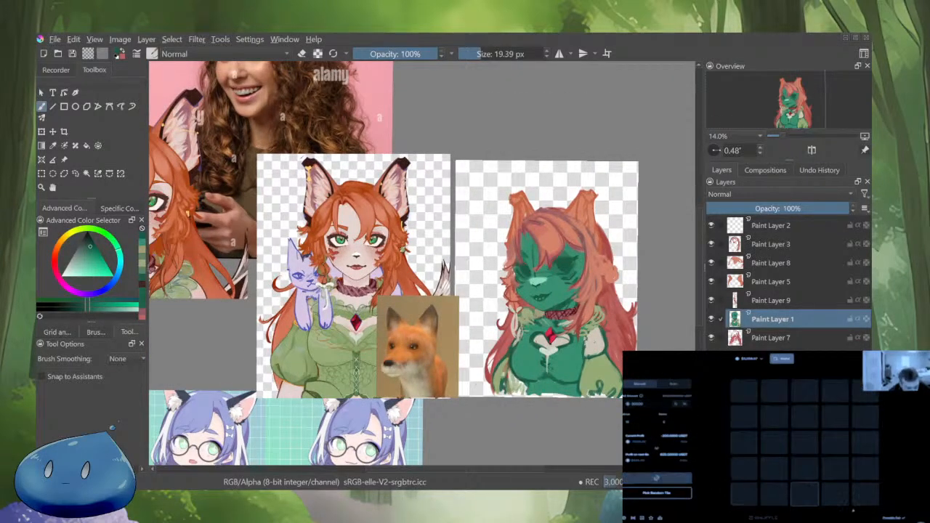
Nudge the ears on Paint Layer 5 slightly to the right with Transform and apply it
left_click(773, 281)
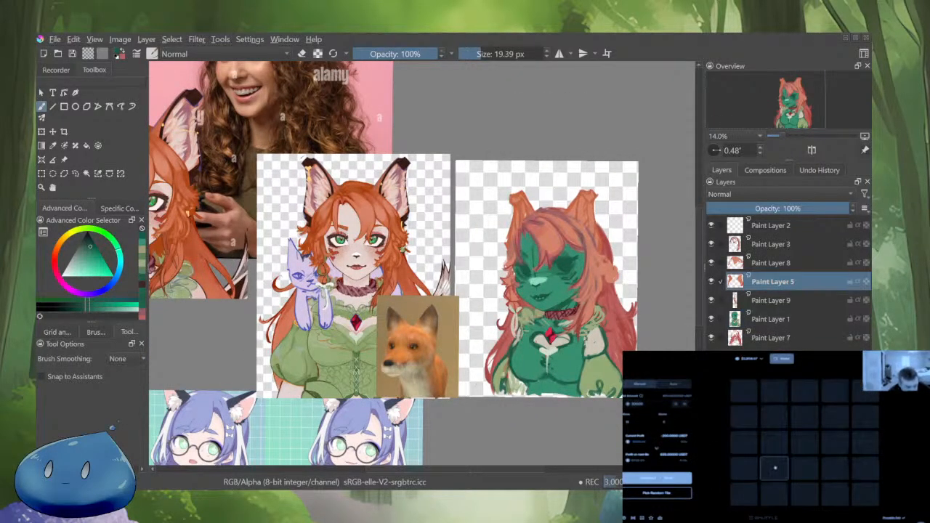
key("ctrl+t")
scroll(602, 236, "up", 1)
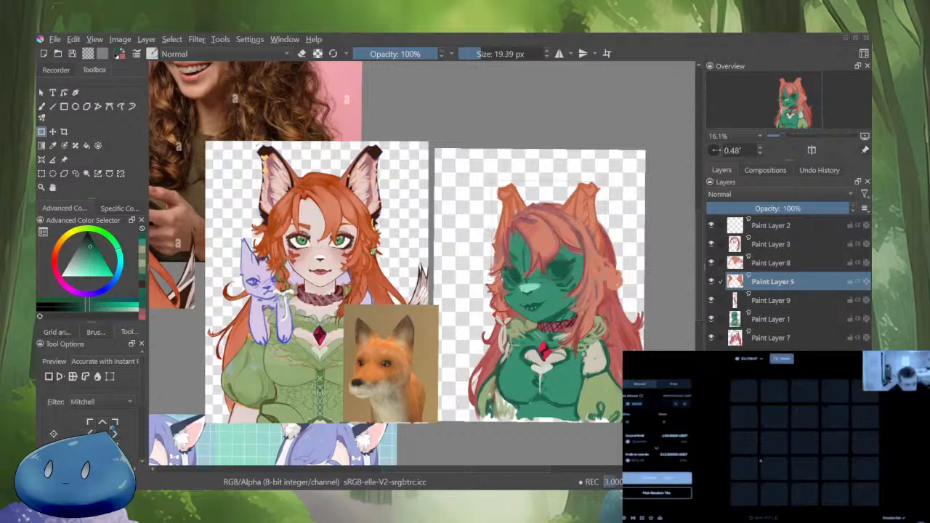
scroll(590, 248, "up", 1)
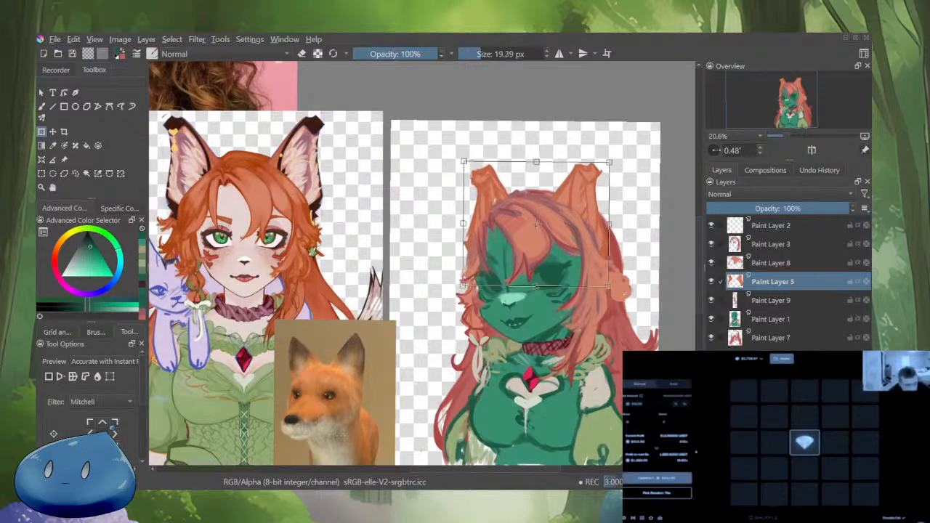
key("Right")
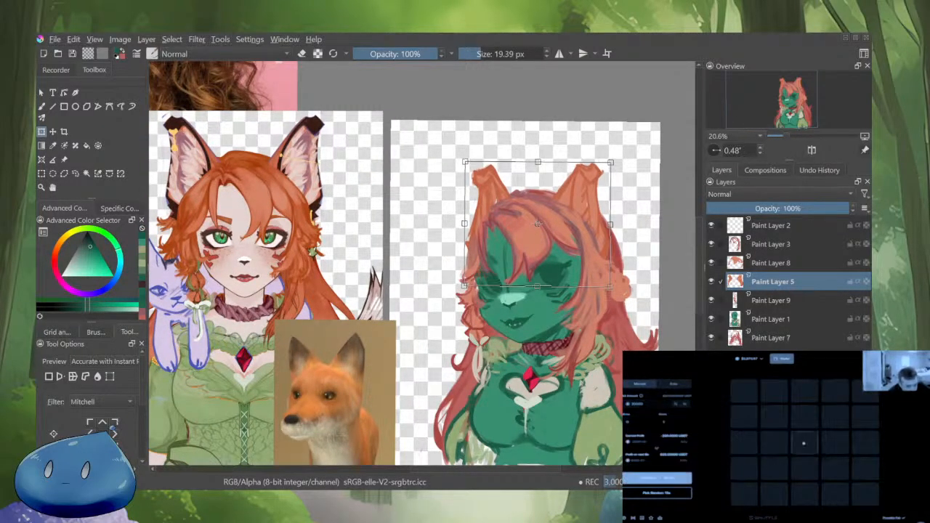
key("Return")
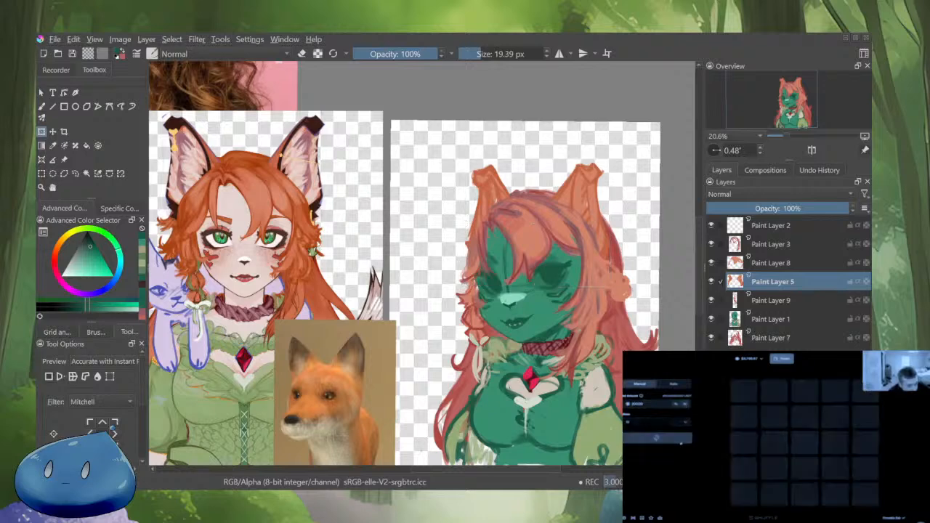
Raise the crown of the back hair between the ears on Paint Layer 7 with sampled red at 50.60 px
left_click(773, 337)
scroll(549, 198, "up", 2)
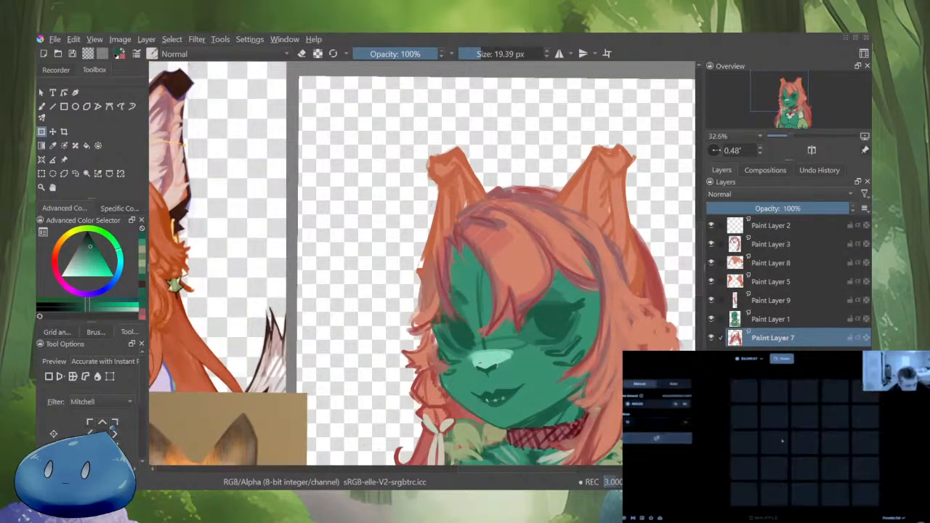
key("ctrl+t")
key("b")
left_click(653, 281, "ctrl")
left_click_drag(653, 281, 659, 282, "shift")
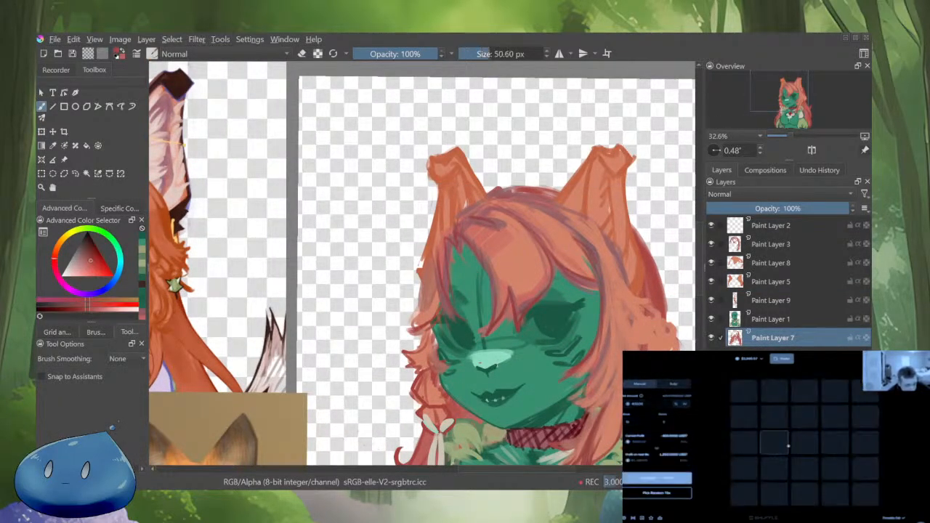
left_click_drag(501, 188, 545, 186)
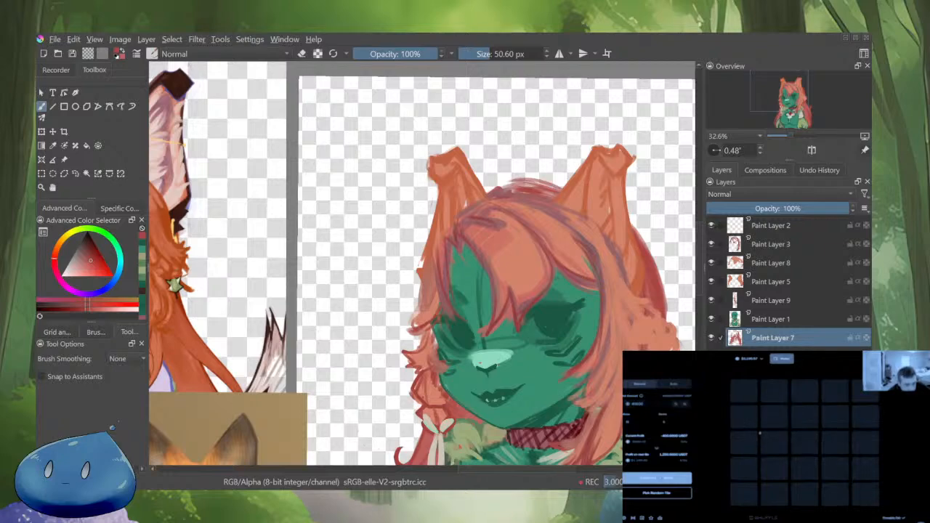
Check the crown between the ears in mirrored and normal view against the references, and set the brush size to 83.05 px
scroll(592, 242, "down", 3)
key("m")
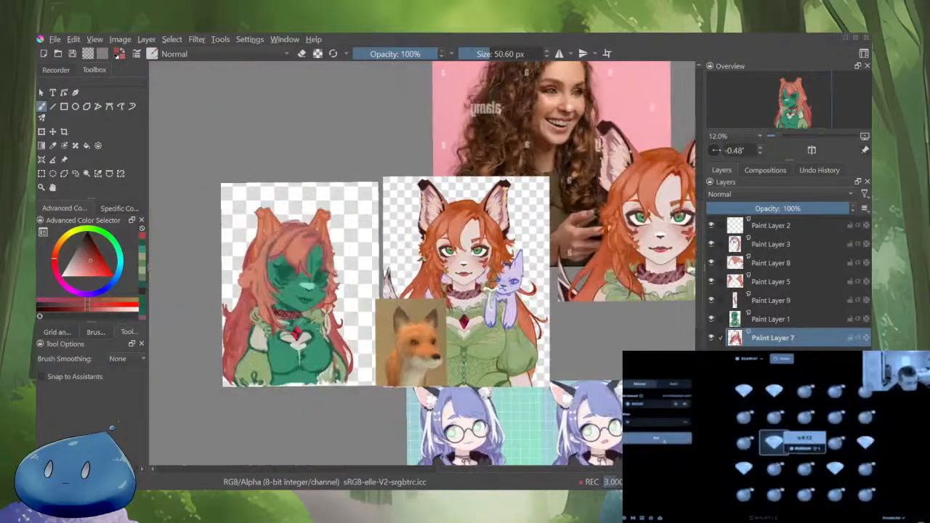
left_click_drag(295, 234, 435, 237)
scroll(434, 237, "up", 3)
left_click_drag(464, 350, 470, 349, "shift")
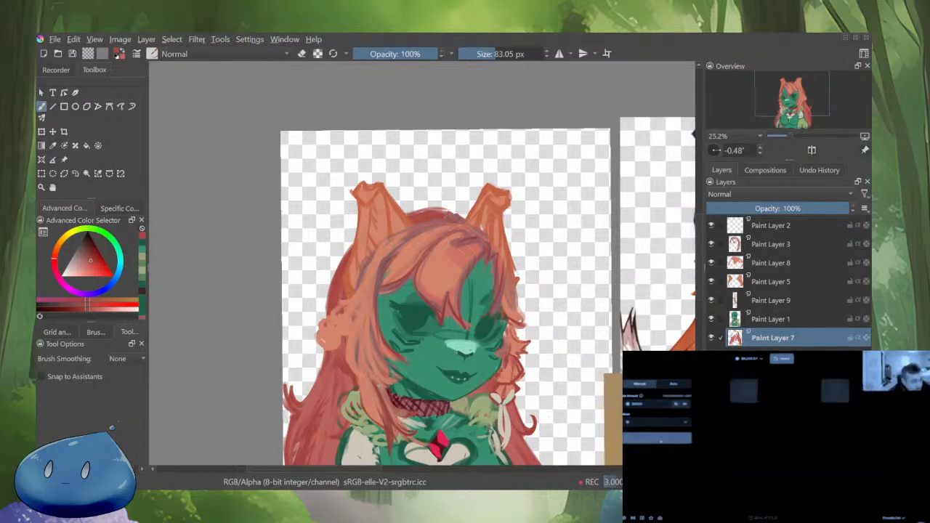
key("m")
scroll(534, 265, "down", 2)
left_click_drag(498, 287, 538, 240)
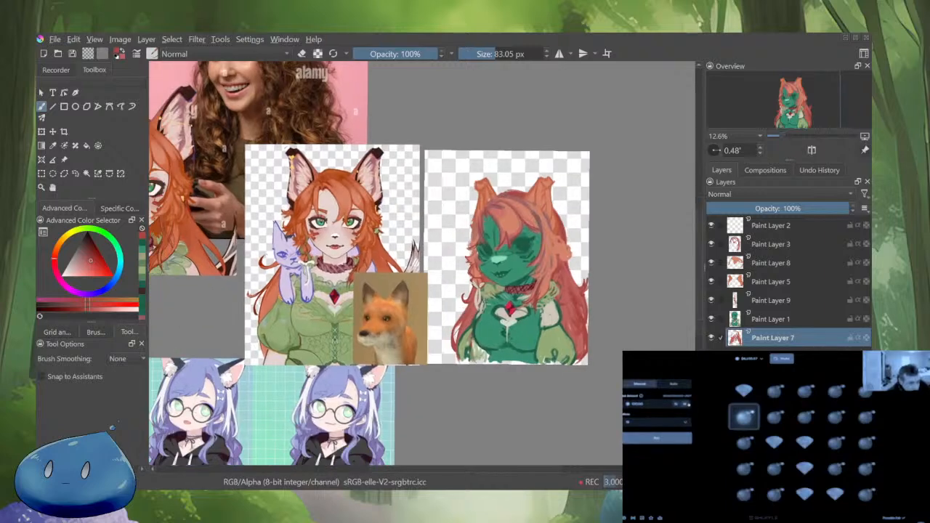
scroll(505, 190, "up", 2)
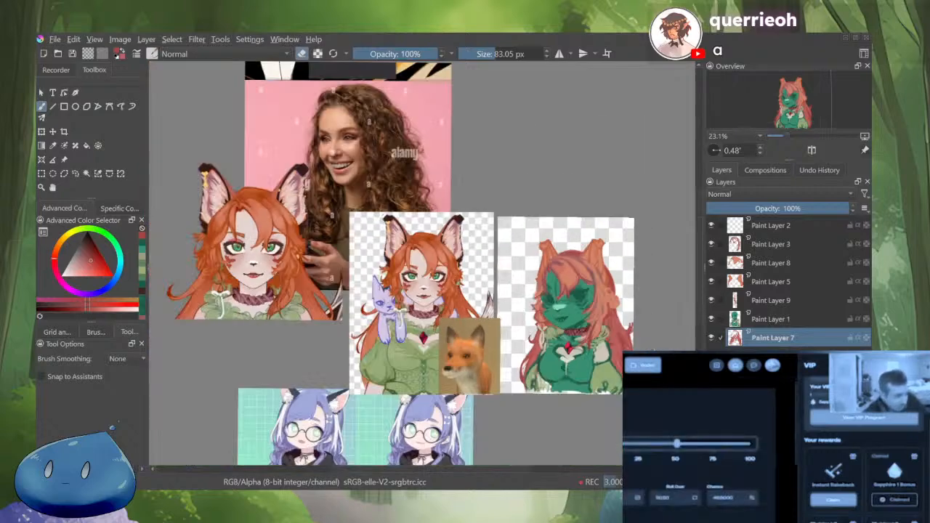
Touch up the outer back-hair strands beside the shoulder on Paint Layer 7 with sampled reds, reducing the brush to 39.10 px
scroll(611, 328, "down", 1)
scroll(610, 342, "up", 3)
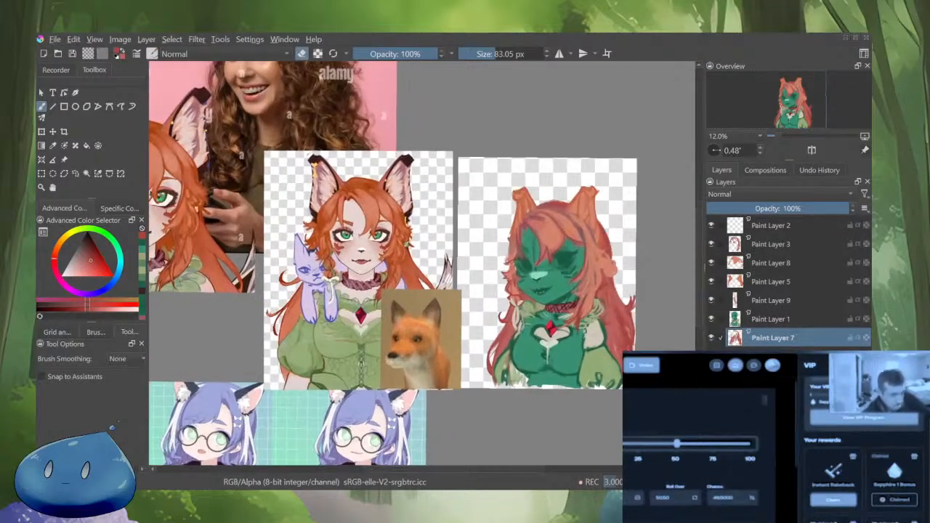
scroll(503, 352, "up", 3)
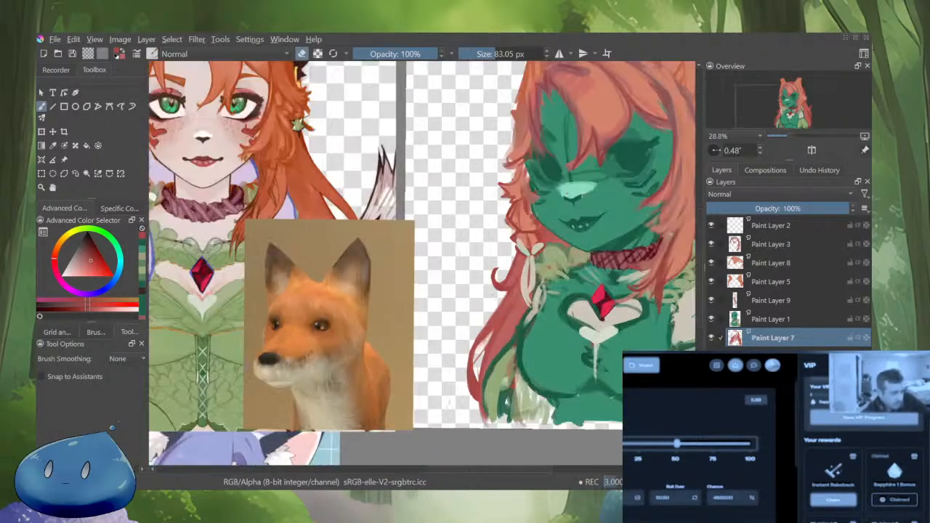
key("e")
left_click_drag(486, 348, 480, 348)
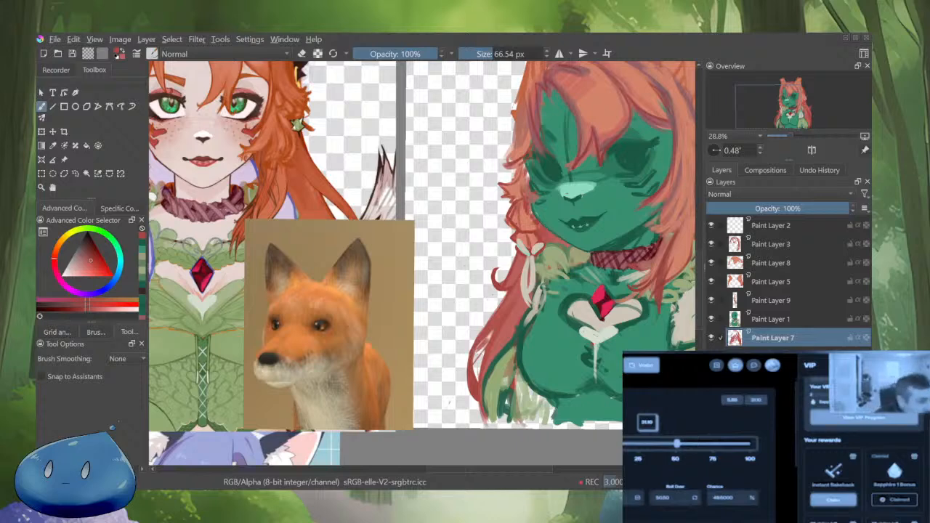
key("e")
key("e")
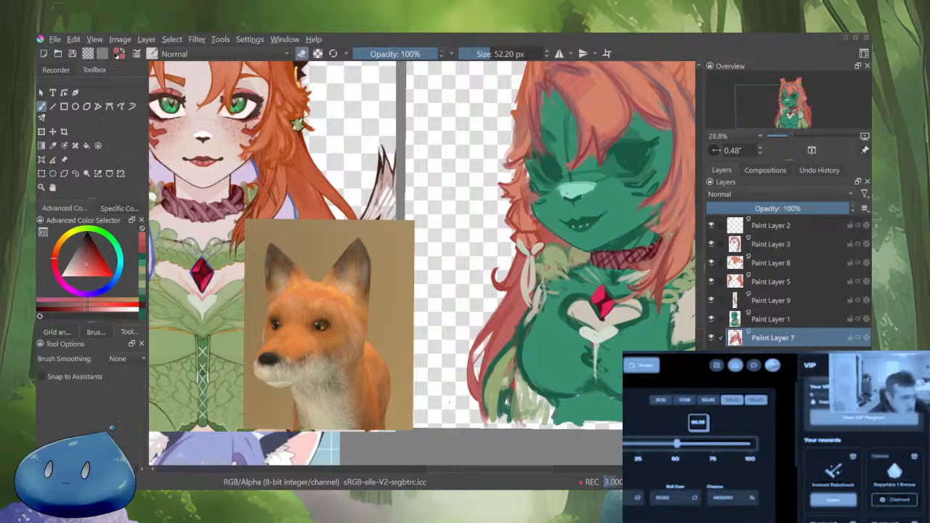
left_click(493, 331, "ctrl")
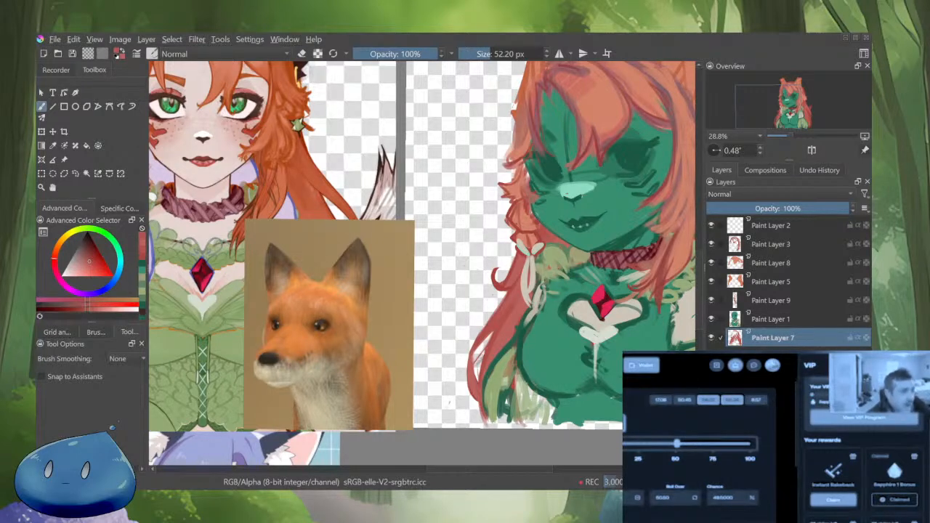
key("bracketleft")
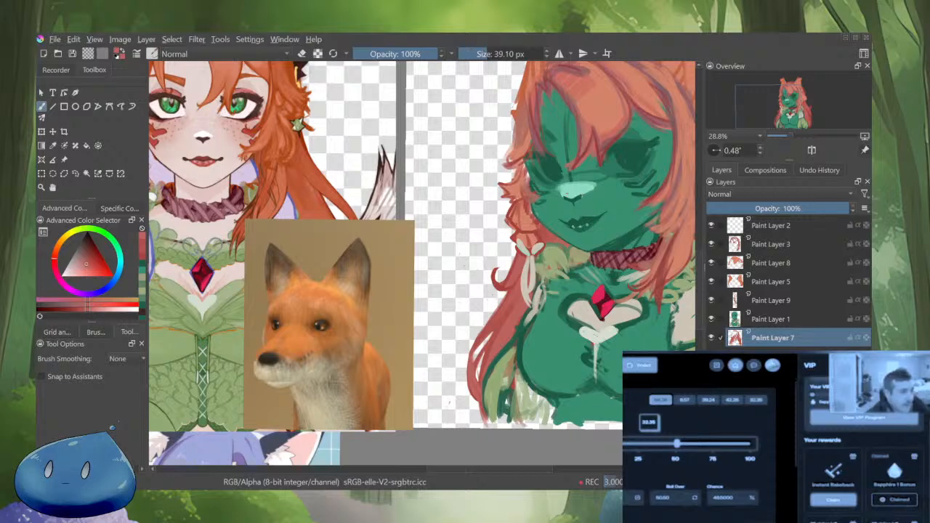
left_click(499, 369, "ctrl")
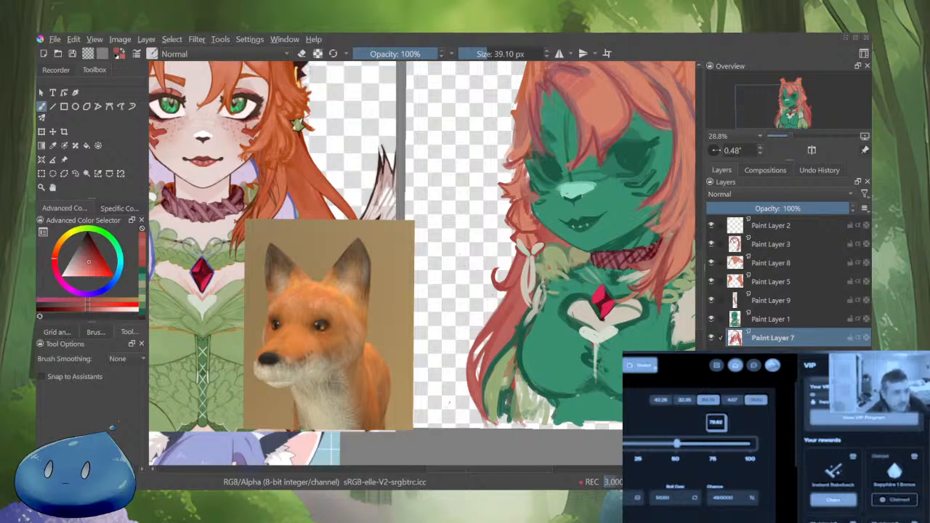
Isolate Paint Layer 7 so that only the back hair is shown
scroll(422, 328, "down", 3)
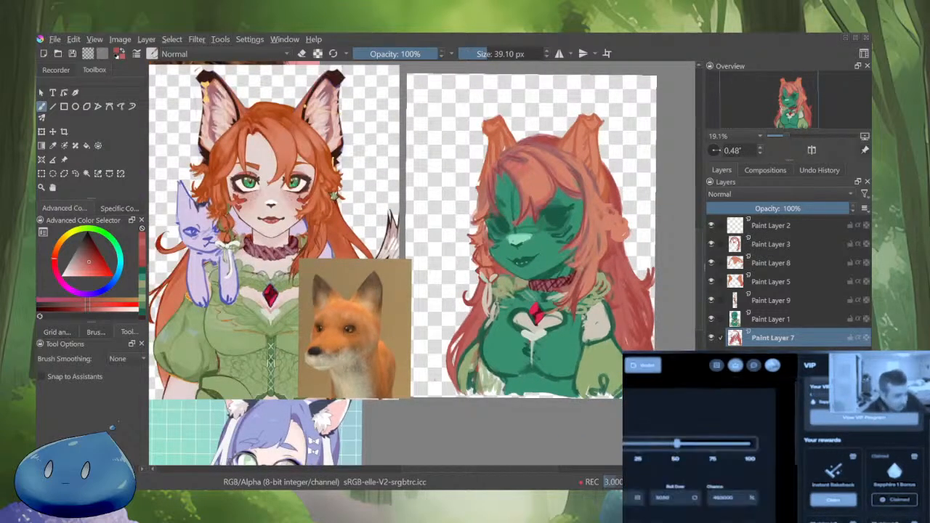
scroll(650, 388, "up", 1)
left_click(735, 337, "alt")
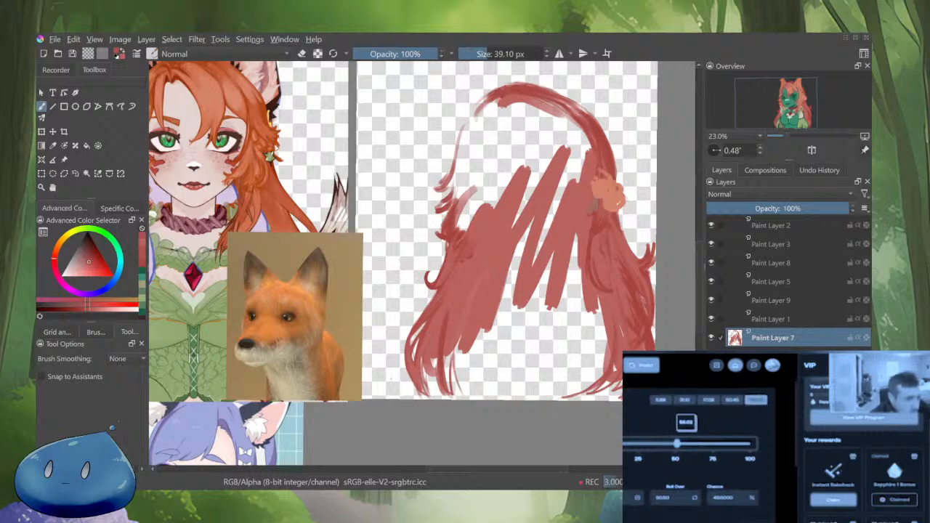
left_click_drag(580, 393, 482, 397)
left_click_drag(462, 363, 480, 395)
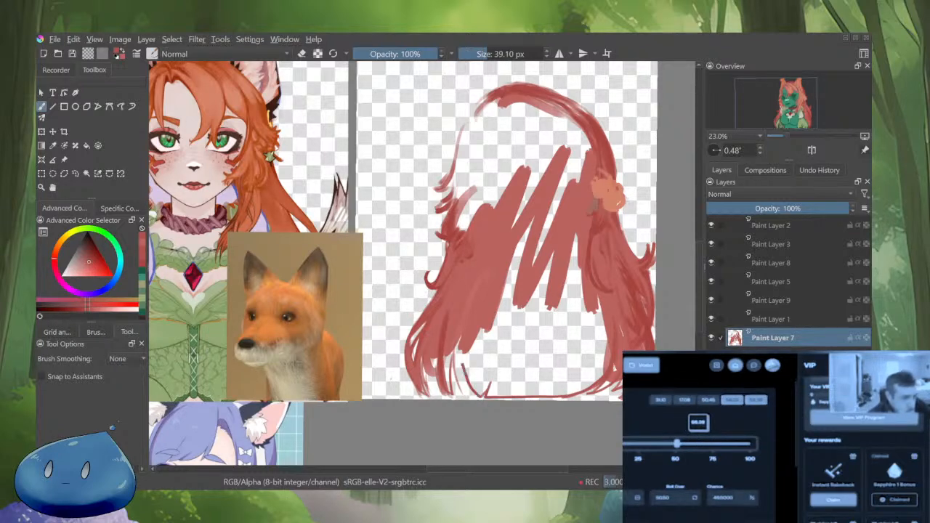
key("ctrl+z")
key("ctrl+z")
key("ctrl+z")
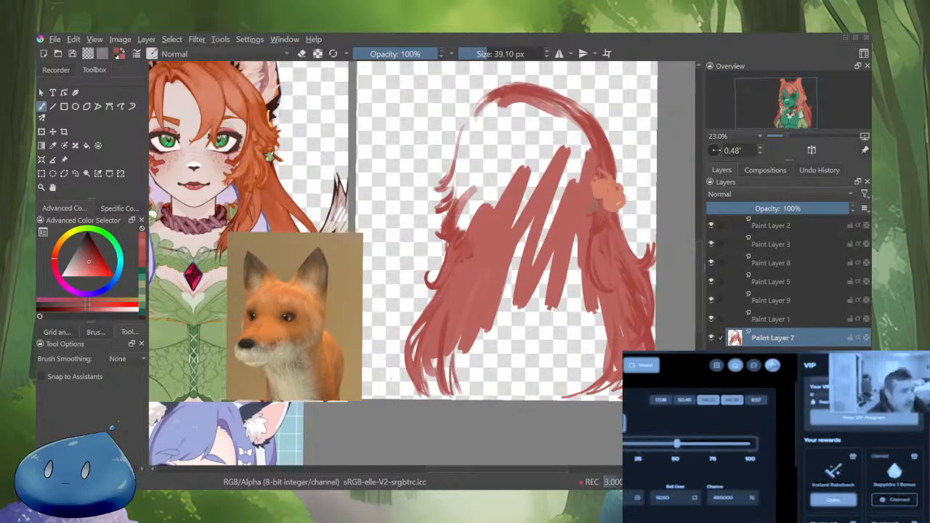
Draw a jagged red lower edge joining the two side masses of back hair, and bring the other layers back
left_click_drag(469, 362, 455, 393)
mouse_move(589, 390)
left_mouse_down()
mouse_move(523, 399)
mouse_move(473, 377)
left_mouse_up()
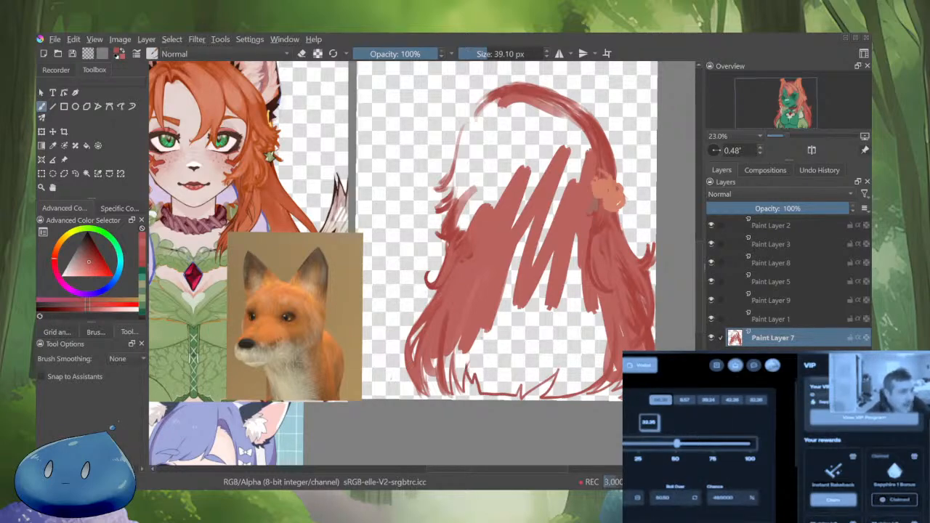
scroll(586, 369, "down", 4)
scroll(594, 268, "up", 3)
left_click(735, 337, "alt")
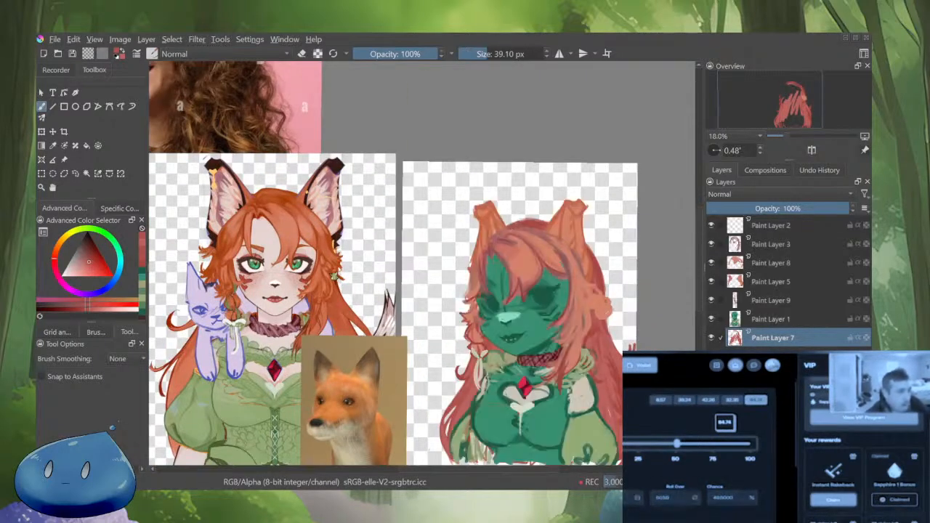
scroll(389, 264, "down", 2)
scroll(390, 264, "up", 3)
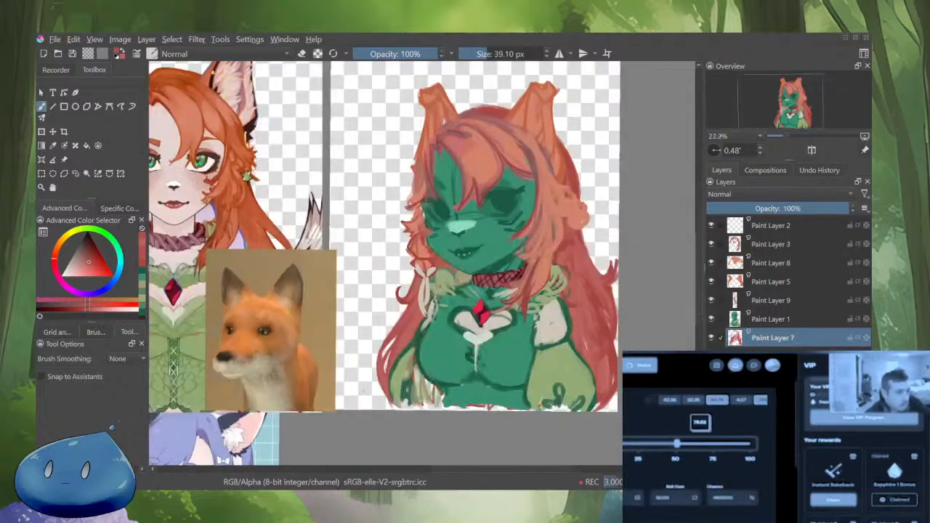
scroll(668, 291, "down", 2)
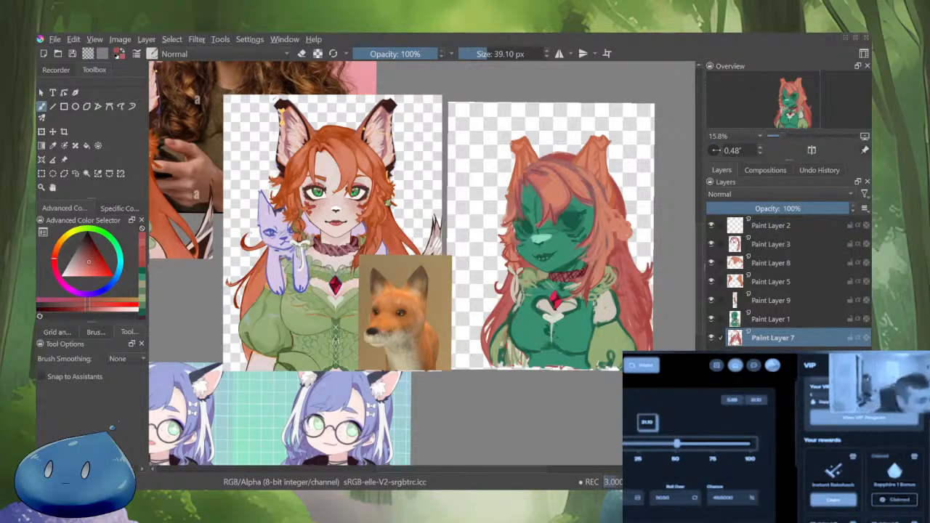
scroll(552, 251, "up", 2)
scroll(553, 250, "down", 2)
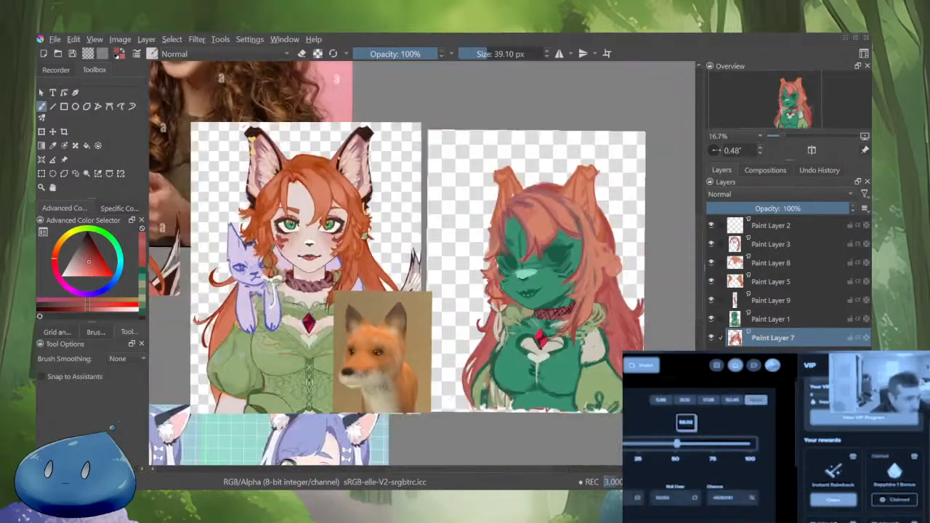
mouse_move(552, 250)
left_mouse_down()
mouse_move(573, 250)
mouse_move(554, 250)
left_mouse_up()
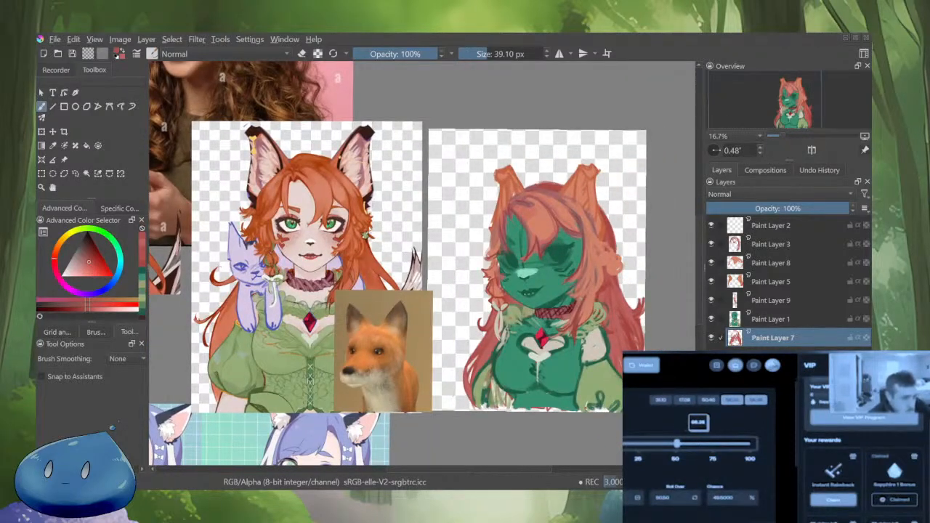
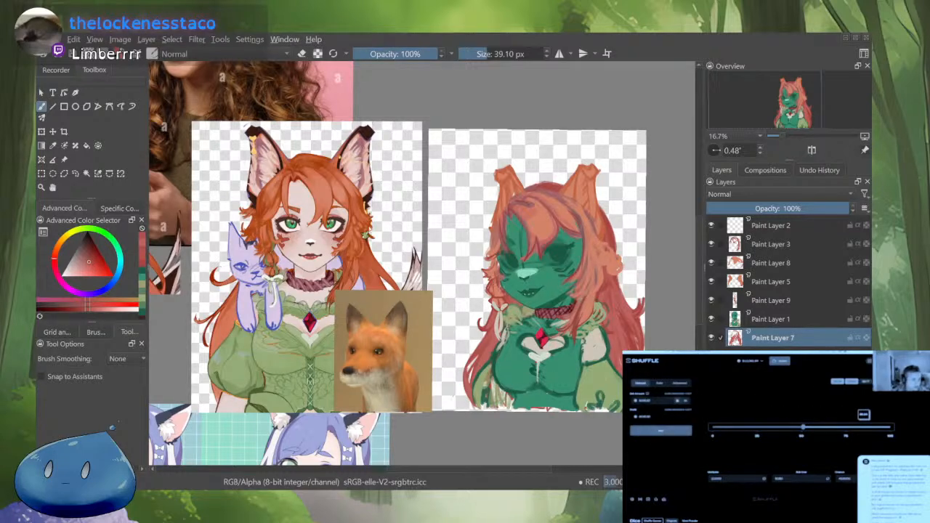
Group the layers from Paint Layer 3 down to Paint Layer 7, collapse the group and make Paint Layer 2 active
left_click(773, 244)
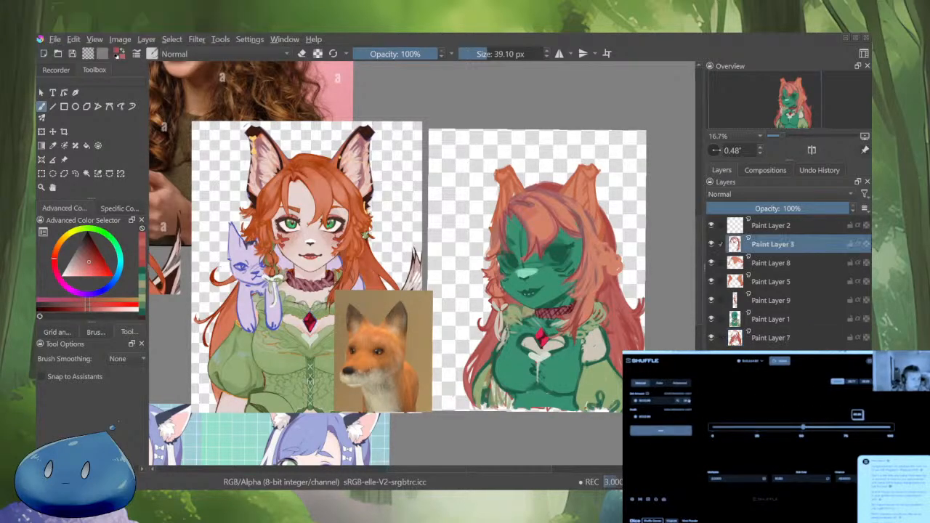
left_click(773, 226)
left_click(773, 244)
left_click(770, 338, "shift")
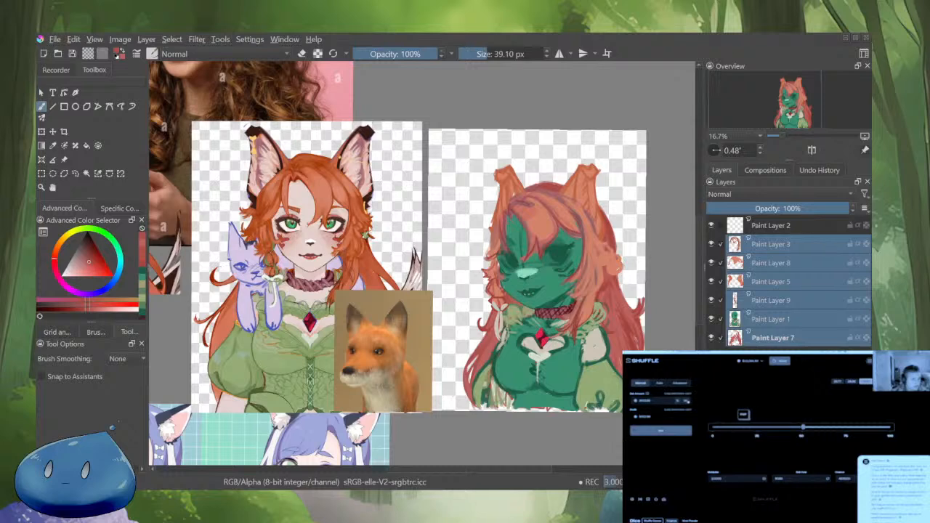
key("ctrl+g")
left_click(773, 225)
left_click(748, 249)
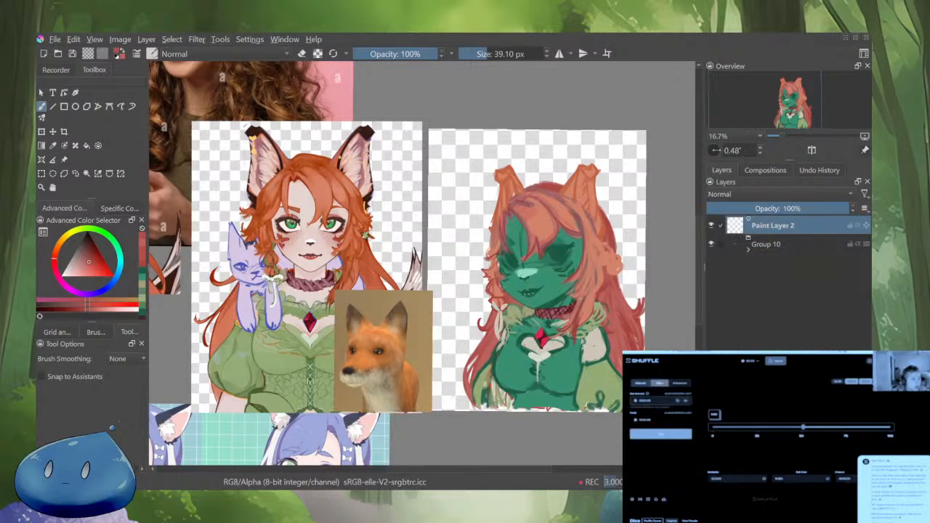
left_click(712, 244)
left_click(711, 244)
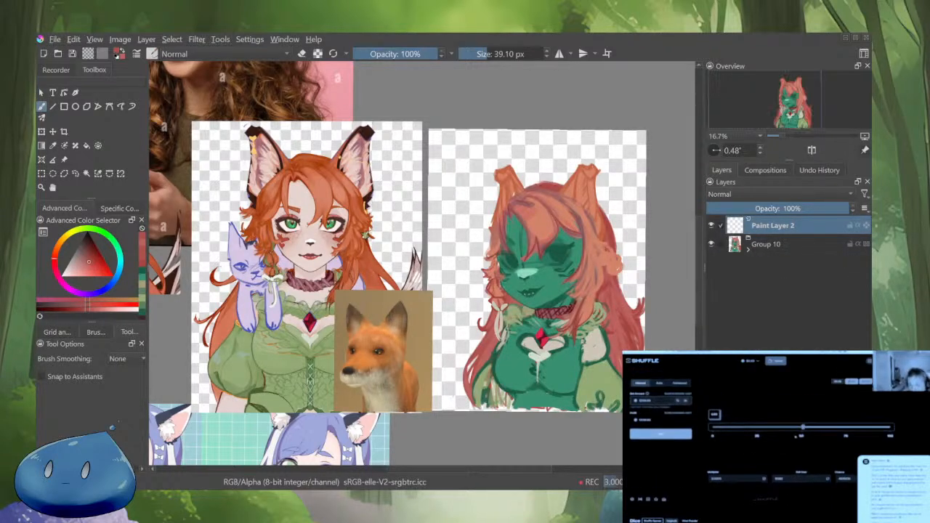
Hide Paint Layers 3, 8, 5 and 9 inside Group 10 to expose the bare green head sketch
scroll(555, 297, "up", 1)
left_click_drag(555, 297, 563, 310)
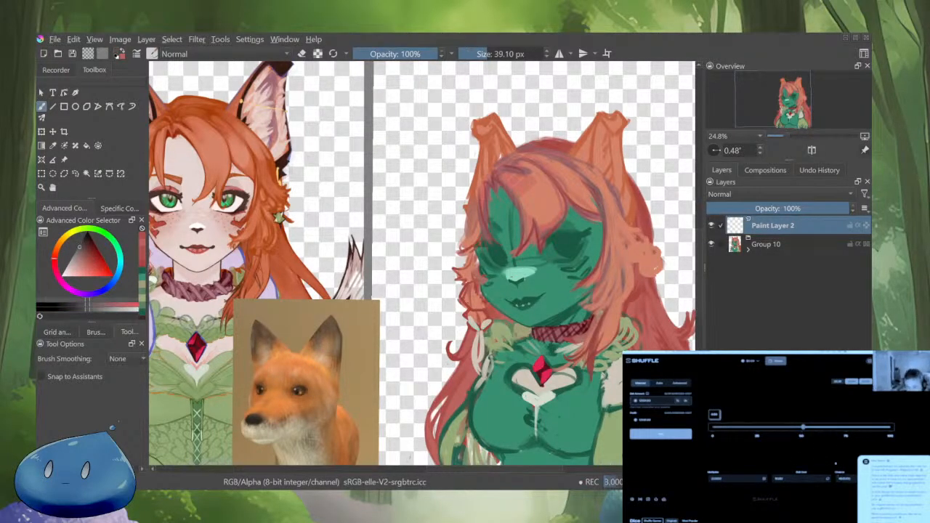
left_click_drag(626, 324, 615, 336)
scroll(631, 327, "up", 1)
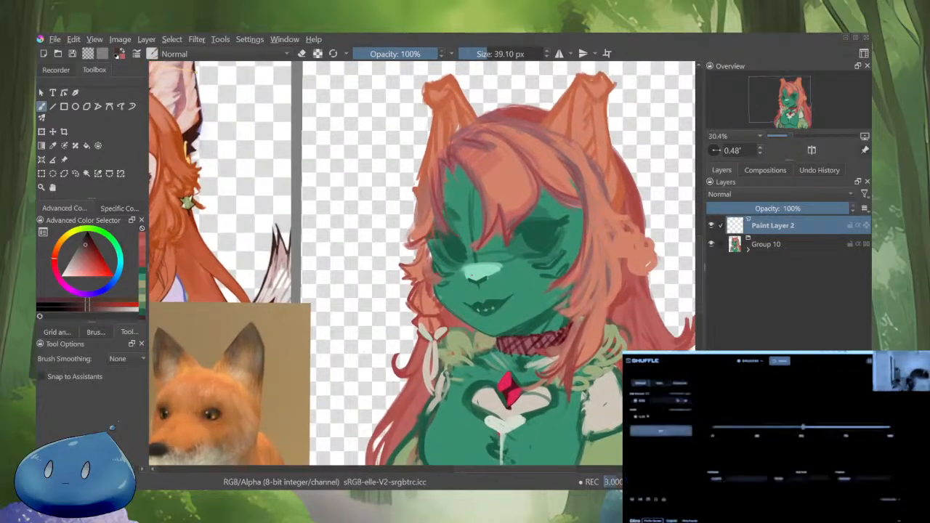
scroll(538, 291, "up", 2)
left_click_drag(538, 291, 506, 344)
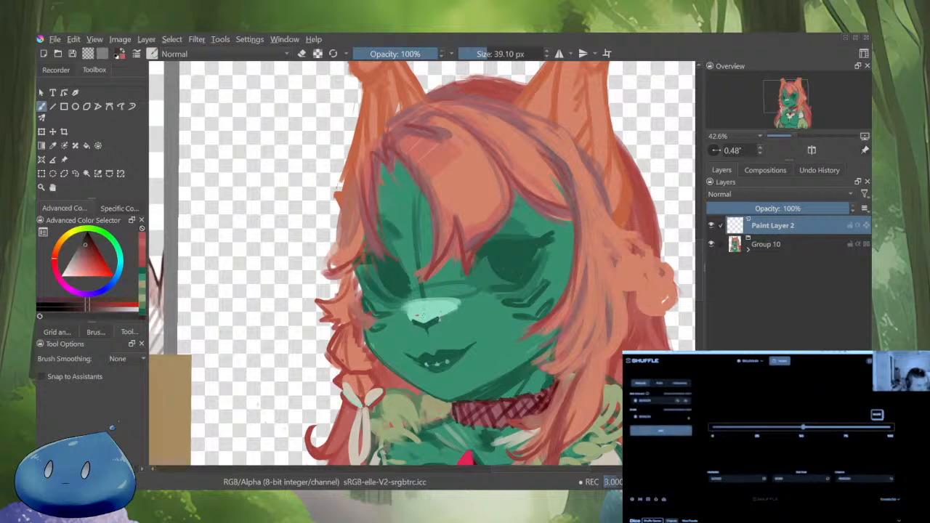
left_click(748, 248)
left_click(712, 262)
left_click(712, 281)
left_click(712, 300)
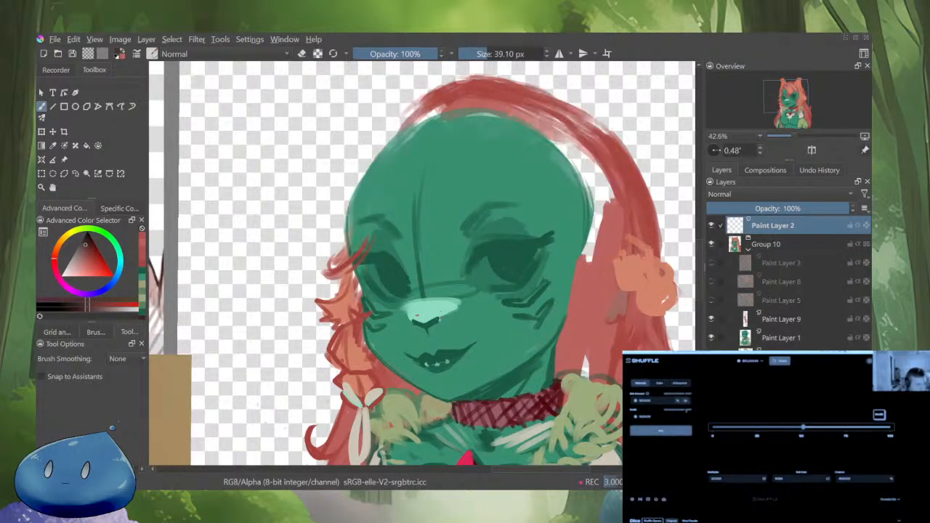
left_click(711, 320)
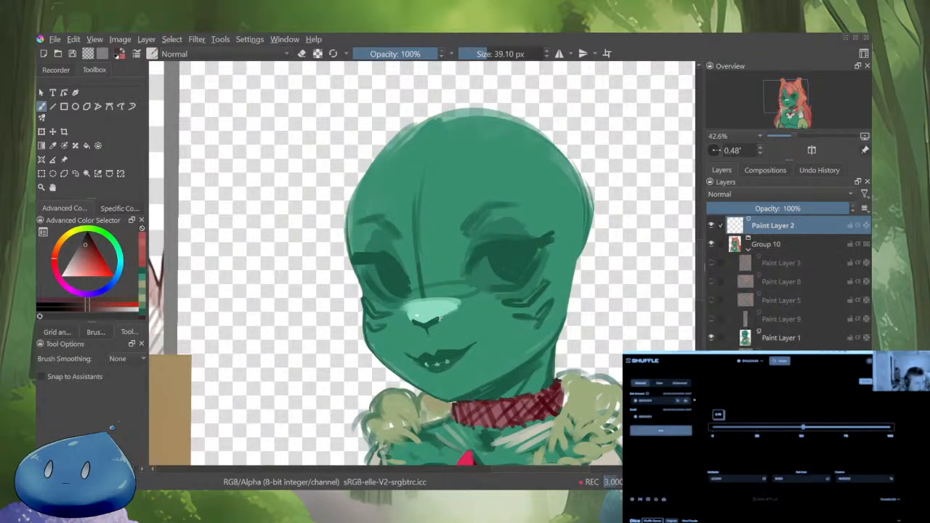
scroll(386, 200, "up", 1)
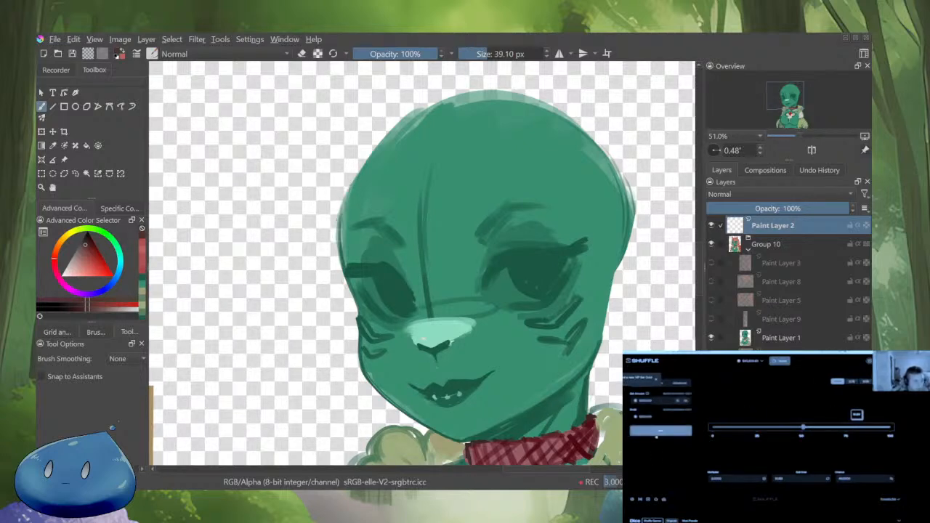
key("bracketleft")
scroll(421, 263, "up", 1)
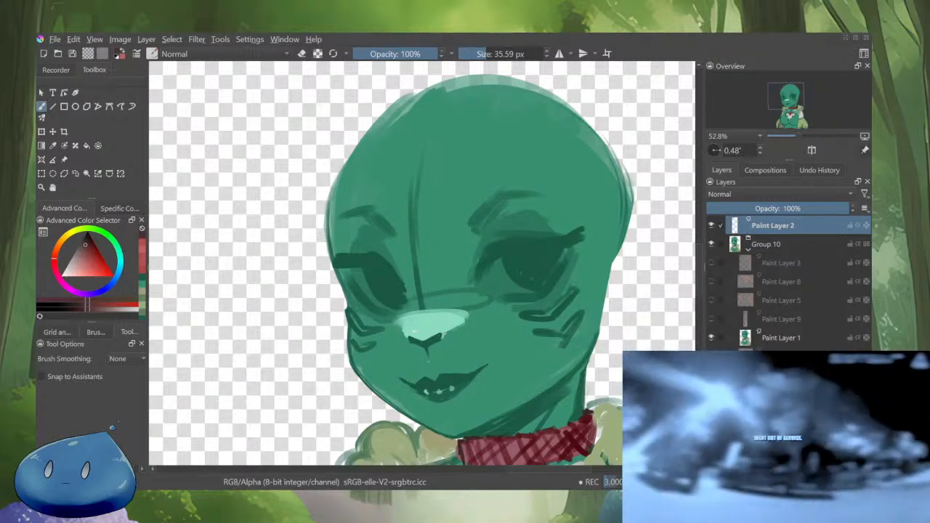
left_click_drag(421, 263, 443, 257)
key("bracketleft")
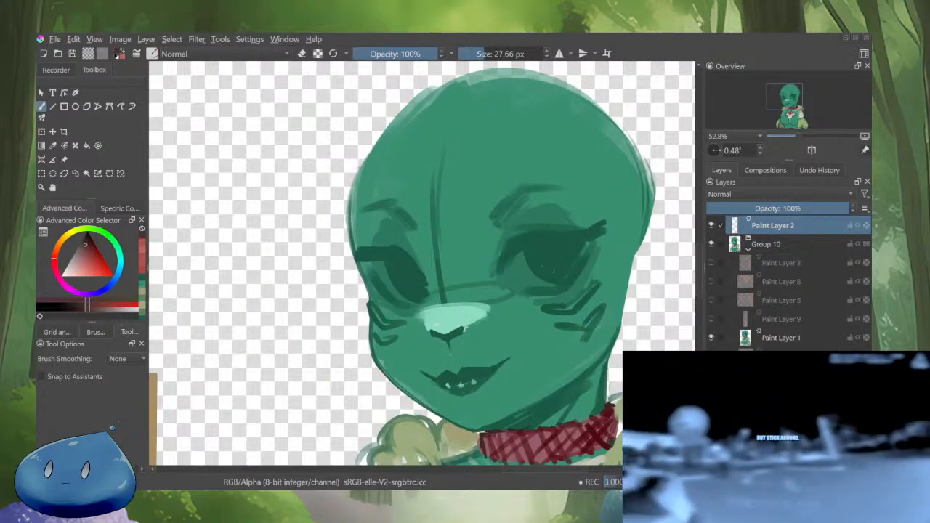
left_click_drag(363, 159, 346, 228)
key("ctrl+z")
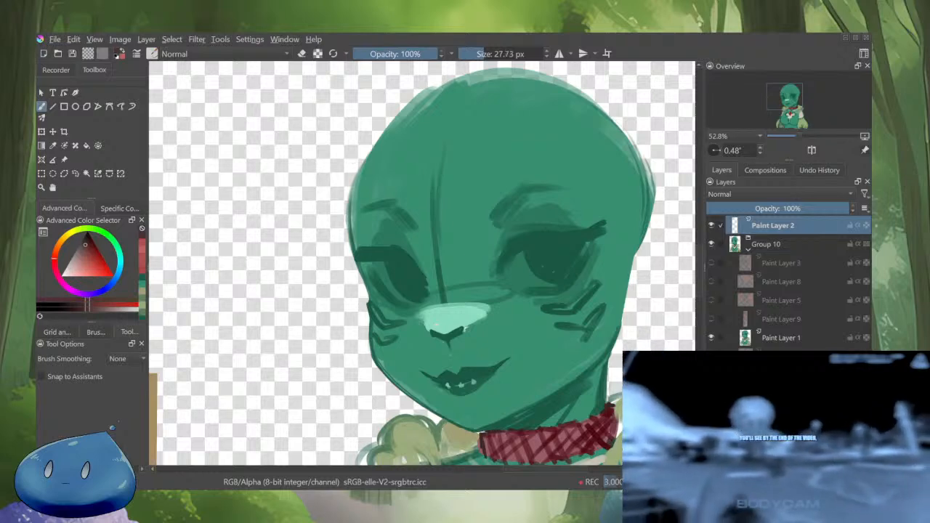
Outline the far side of the face from forehead to cheek on Paint Layer 2 in dark reddish brown at 21.84 px
key("bracketleft")
left_click_drag(442, 263, 422, 291)
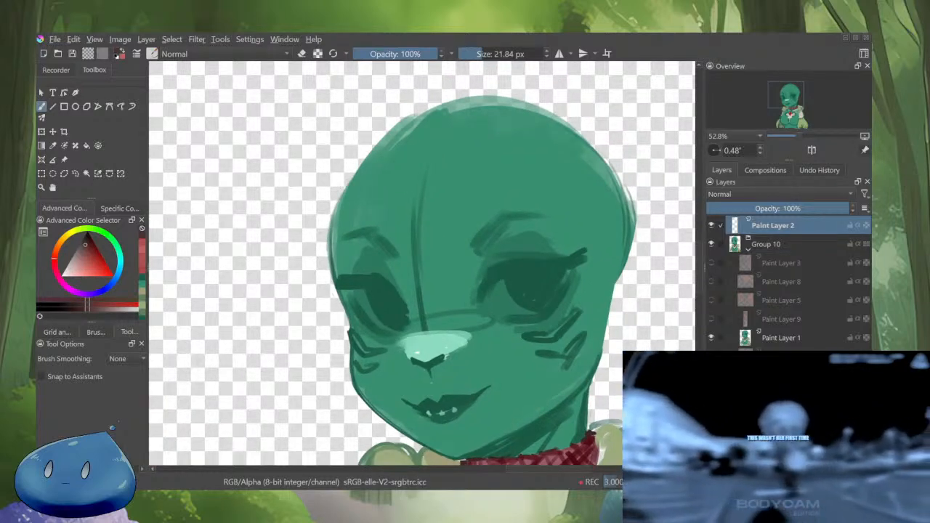
mouse_move(342, 191)
left_mouse_down()
mouse_move(332, 268)
mouse_move(348, 319)
left_mouse_up()
key("ctrl+z")
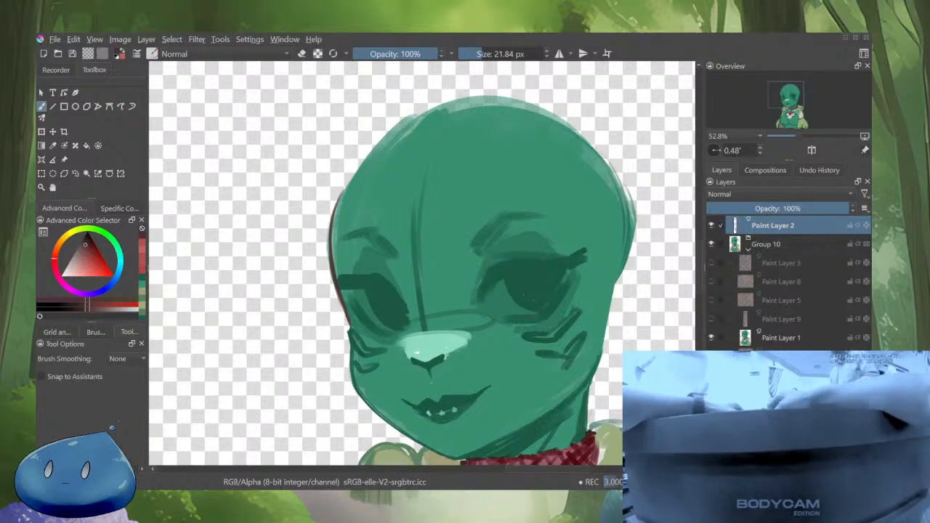
left_click_drag(343, 282, 388, 242)
scroll(408, 303, "up", 2)
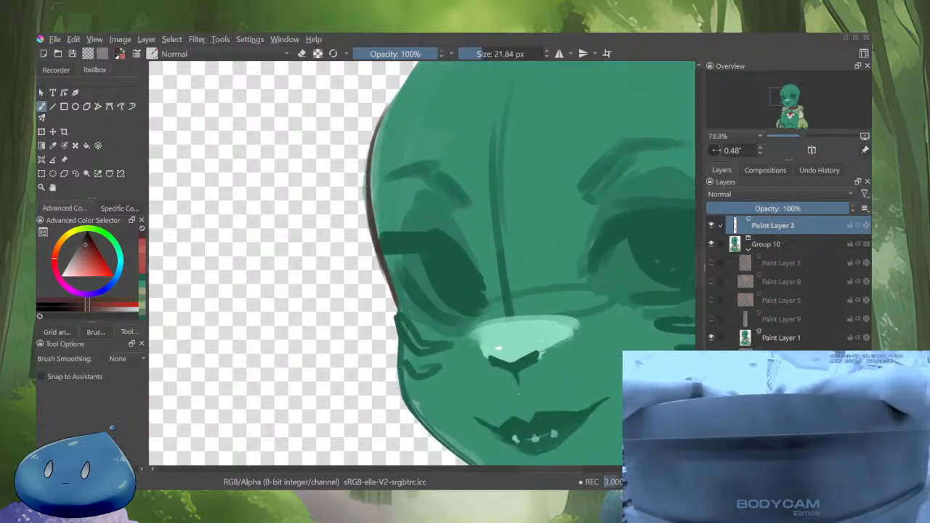
left_click_drag(370, 160, 394, 286)
key("ctrl+z")
left_click_drag(367, 157, 368, 210)
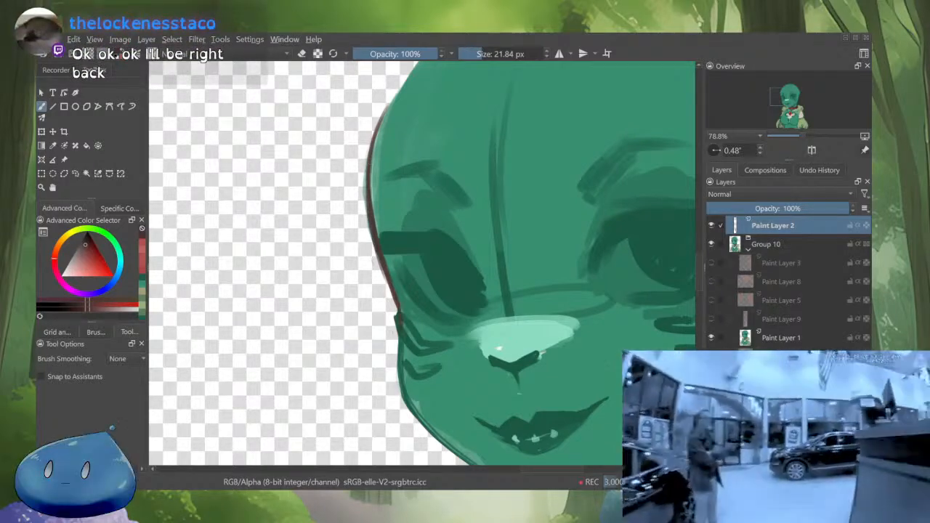
Undo the last strokes on the far side of the face and redraw the outline around the cheek toward the jaw
mouse_move(394, 293)
left_mouse_down()
mouse_move(386, 237)
mouse_move(393, 279)
left_mouse_up()
key("ctrl+z")
key("ctrl+z")
key("ctrl+z")
mouse_move(385, 244)
left_mouse_down()
mouse_move(402, 349)
mouse_move(427, 379)
left_mouse_up()
key("m")
key("Tab")
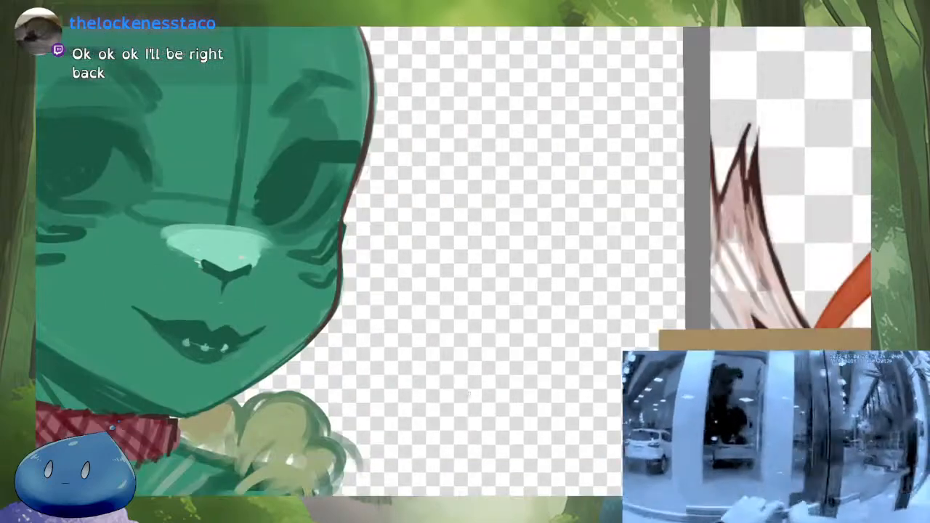
key("m")
key("Tab")
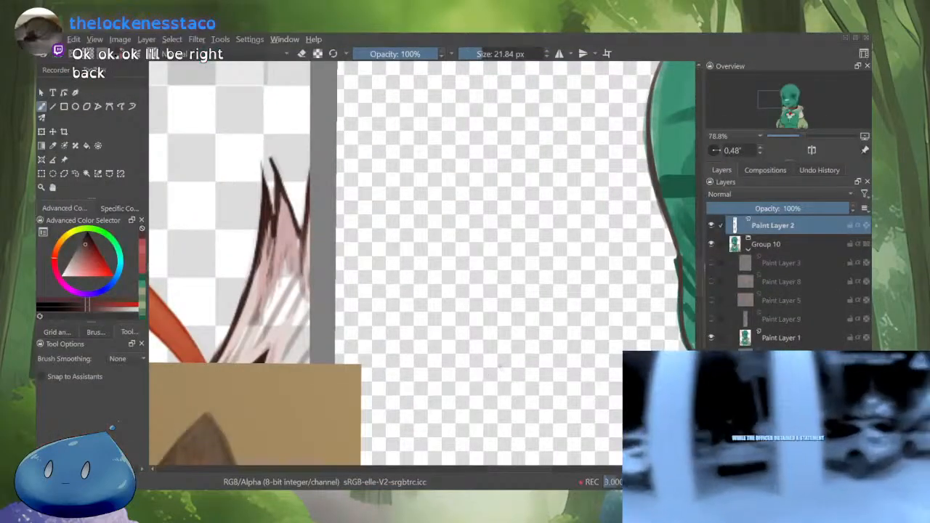
key("m")
left_click_drag(330, 338, 522, 328)
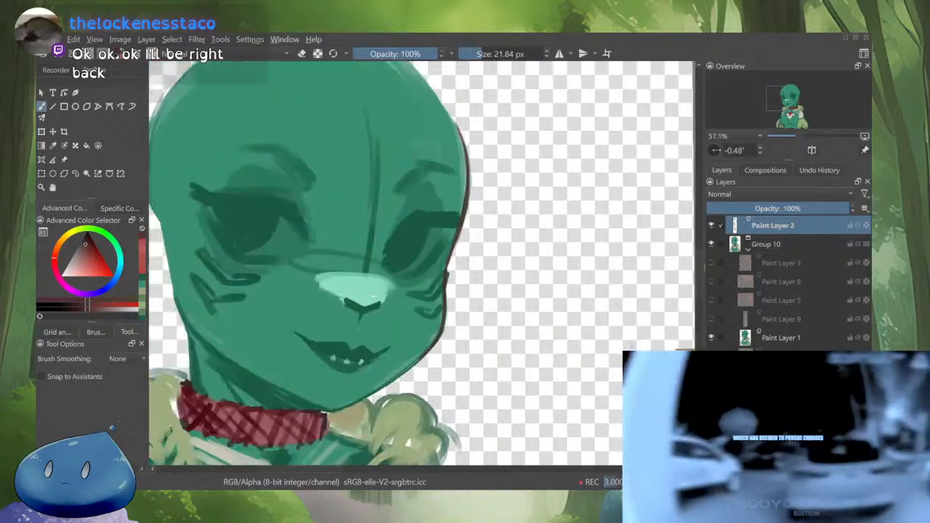
key("m")
key("m")
scroll(509, 327, "up", 2)
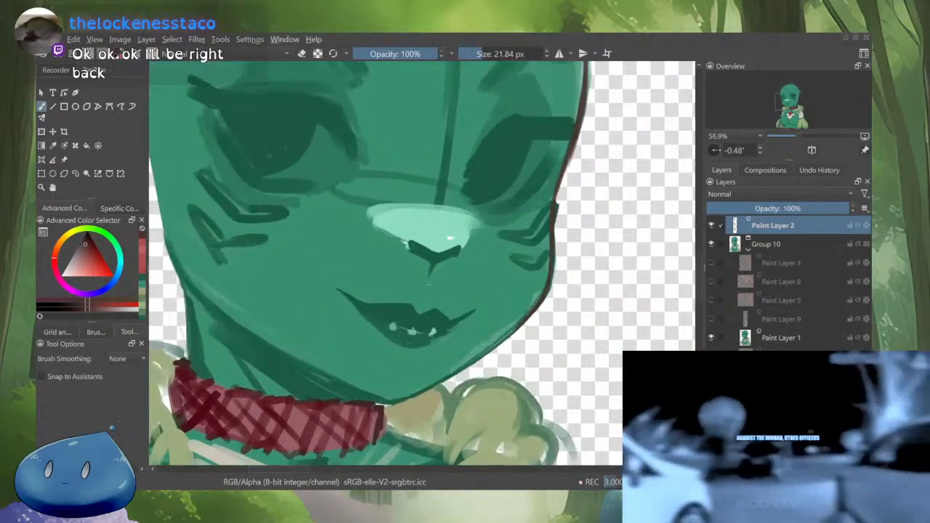
Reduce the brush to 11.39 px and draw the far jaw line from the cheek down to the chin
mouse_move(509, 327)
left_mouse_down()
mouse_move(585, 294)
mouse_move(569, 326)
left_mouse_up()
key("bracketleft")
key("ctrl+z")
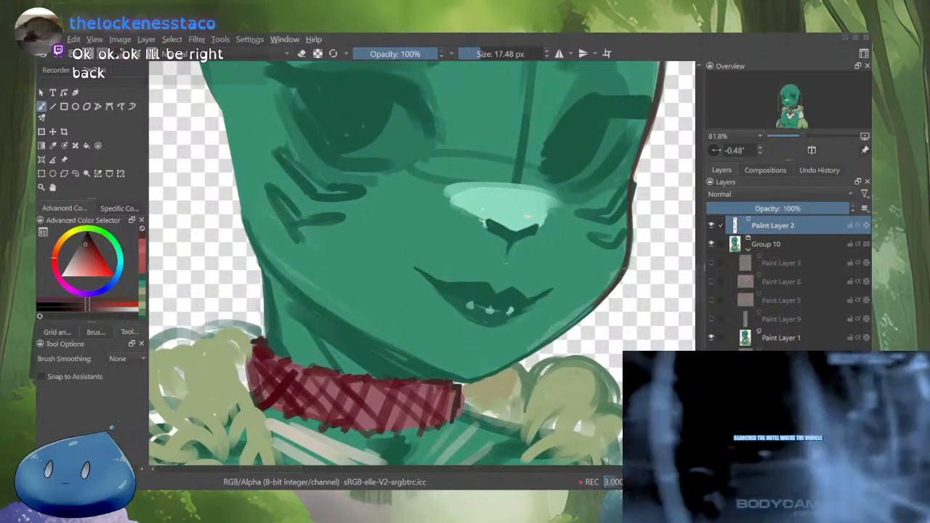
key("e")
left_click_drag(620, 284, 539, 348)
key("ctrl+z")
key("bracketleft")
key("bracketleft")
key("e")
key("ctrl+z")
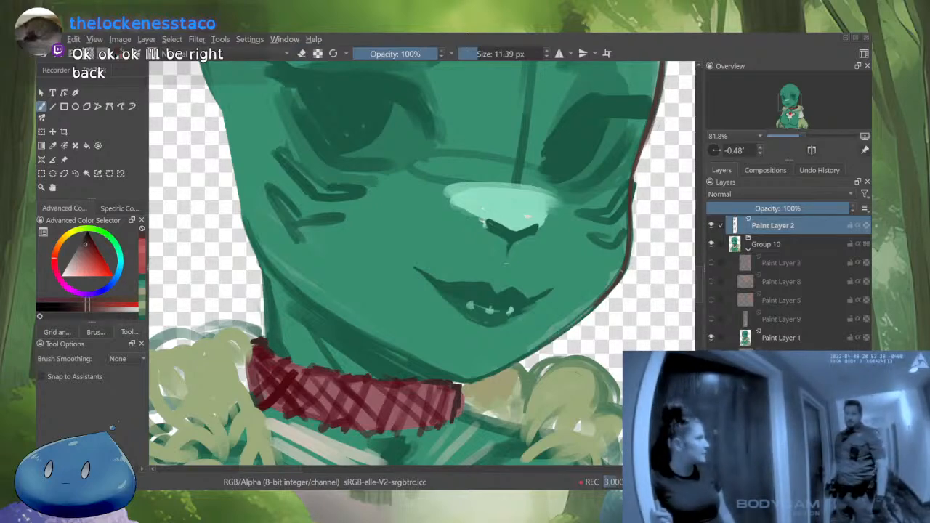
left_click_drag(610, 288, 473, 381)
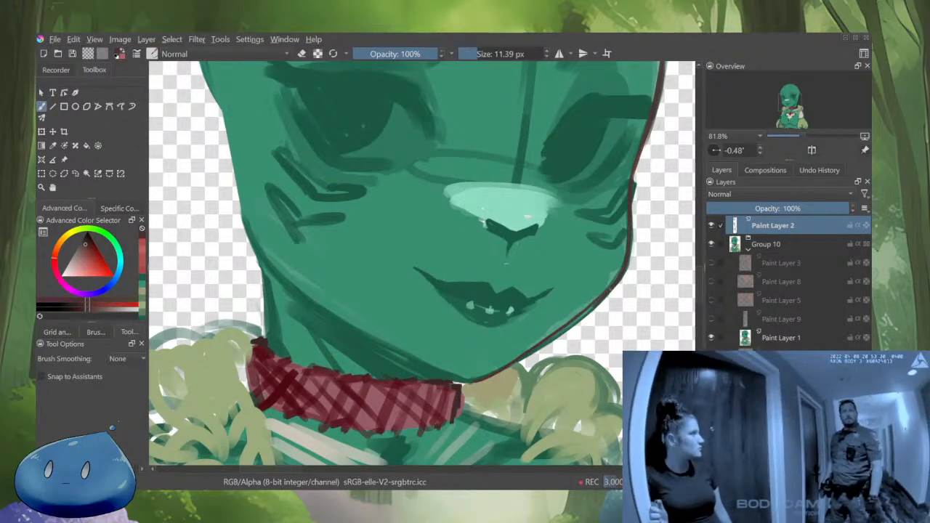
Erase the overlap where the far cheek meets the jaw and redraw the line cleanly to the chin
key("e")
left_click_drag(615, 284, 573, 321)
key("e")
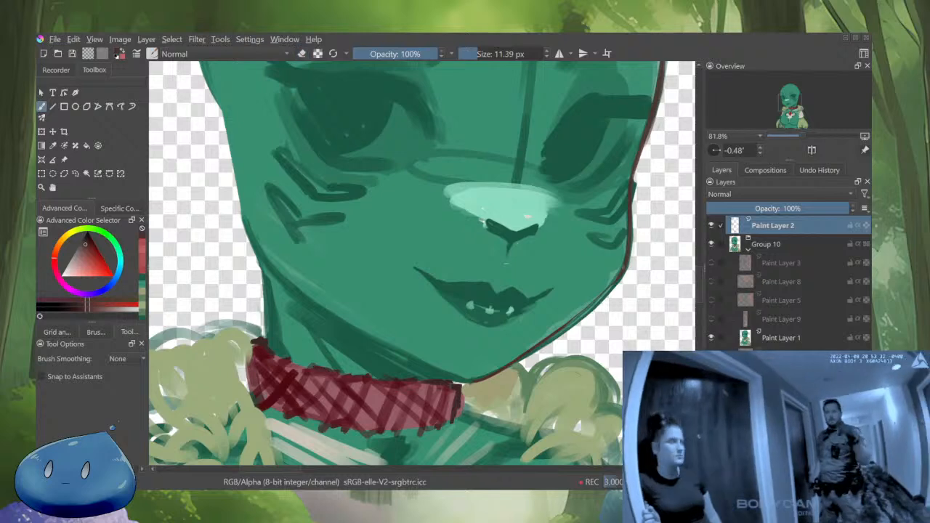
mouse_move(614, 285)
left_mouse_down()
mouse_move(505, 367)
mouse_move(467, 381)
left_mouse_up()
key("m")
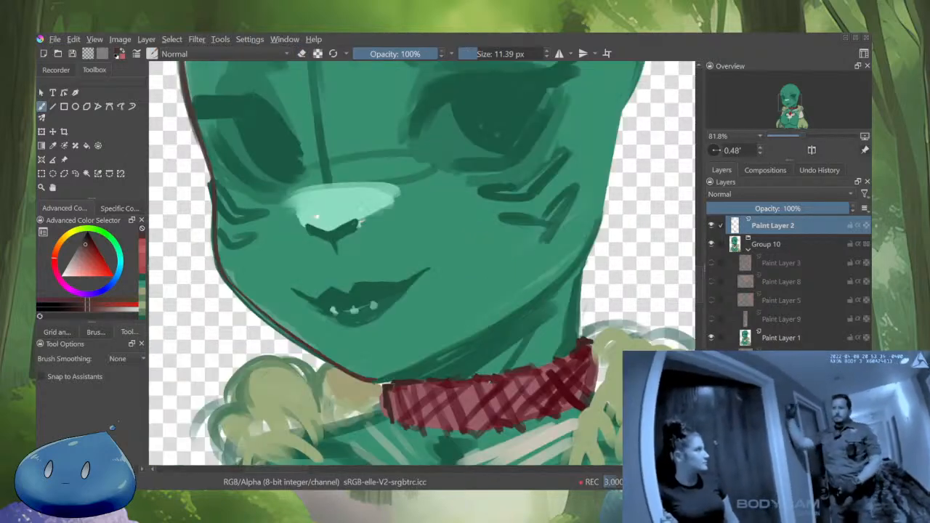
key("e")
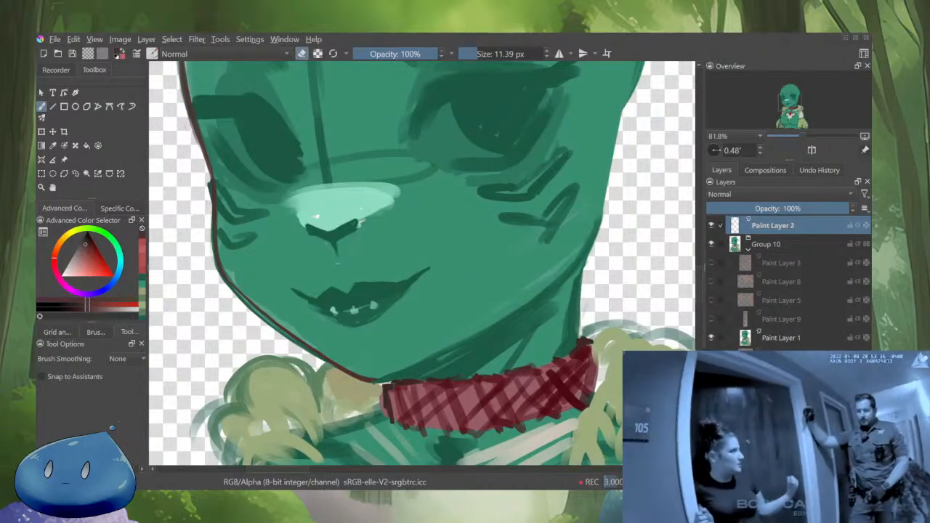
key("e")
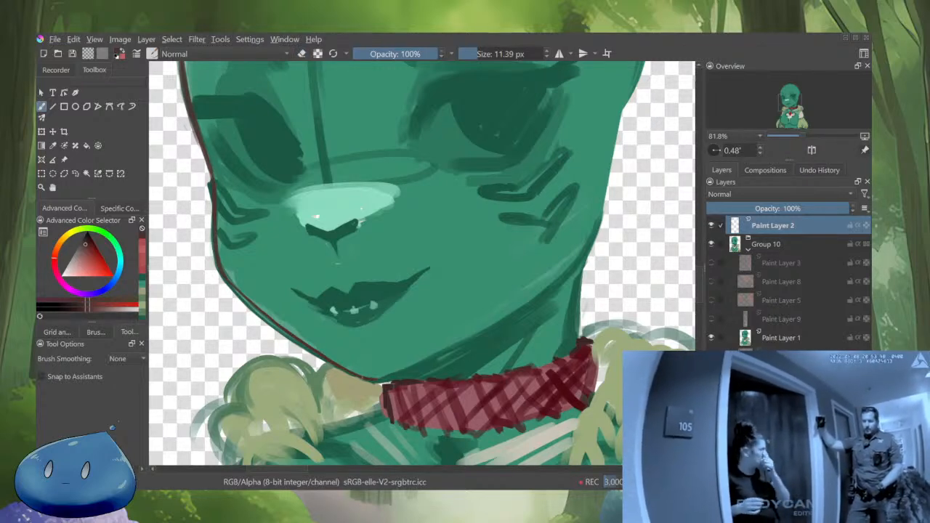
Draw the near jaw line from the chin up to the cheek and continue it along the near side to the temple
mouse_move(371, 379)
left_mouse_down()
mouse_move(527, 298)
mouse_move(594, 234)
left_mouse_up()
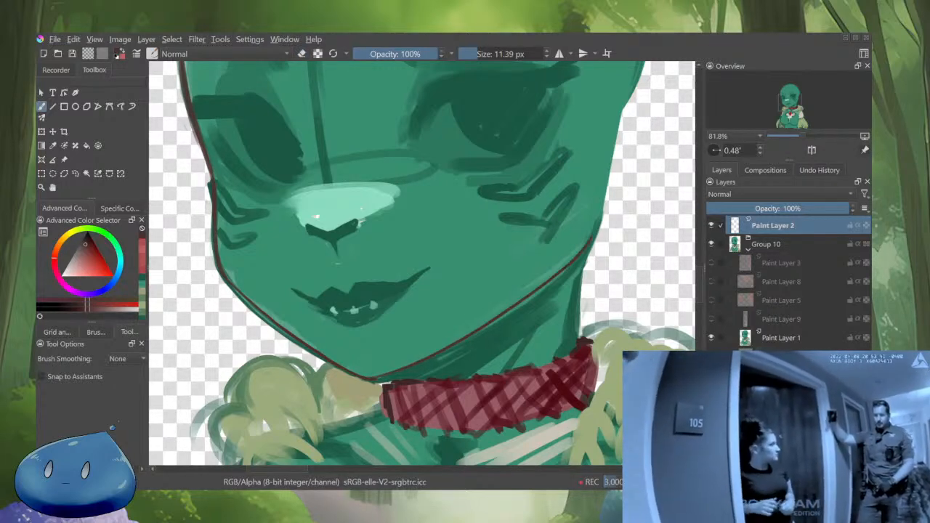
left_click_drag(421, 262, 394, 362)
left_click_drag(561, 338, 587, 224)
key("ctrl+z")
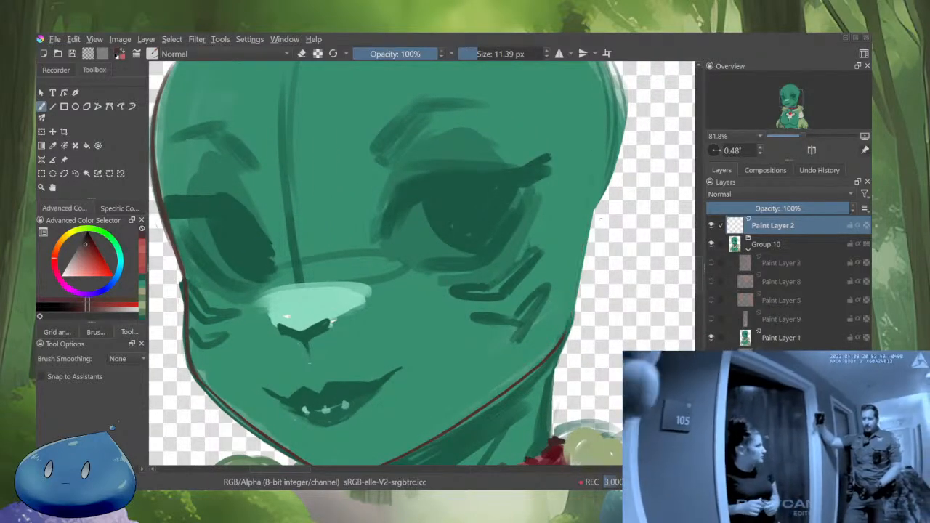
left_click_drag(615, 135, 561, 349)
mouse_move(580, 280)
left_mouse_down()
mouse_move(560, 345)
mouse_move(538, 369)
left_mouse_up()
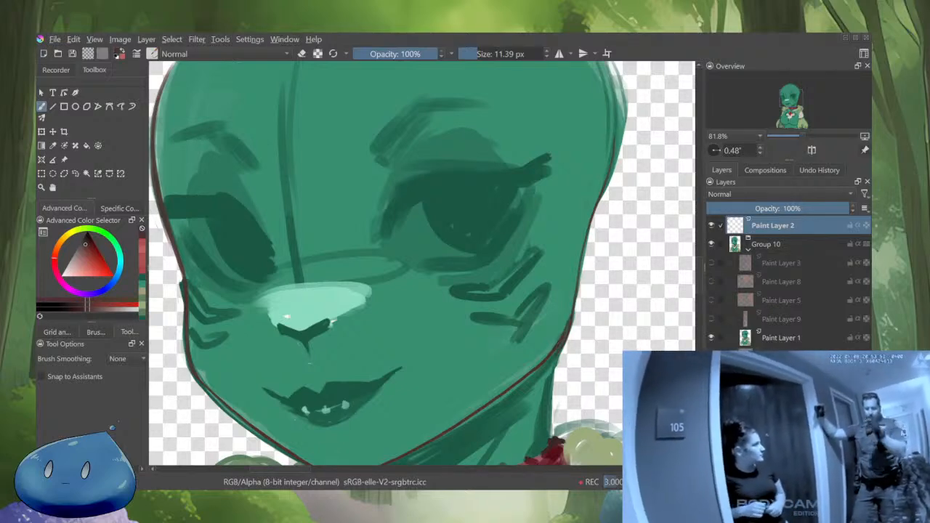
Erase the rough join at the near jaw corner and redraw it as one smooth curve
key("e")
left_click_drag(571, 317, 553, 353)
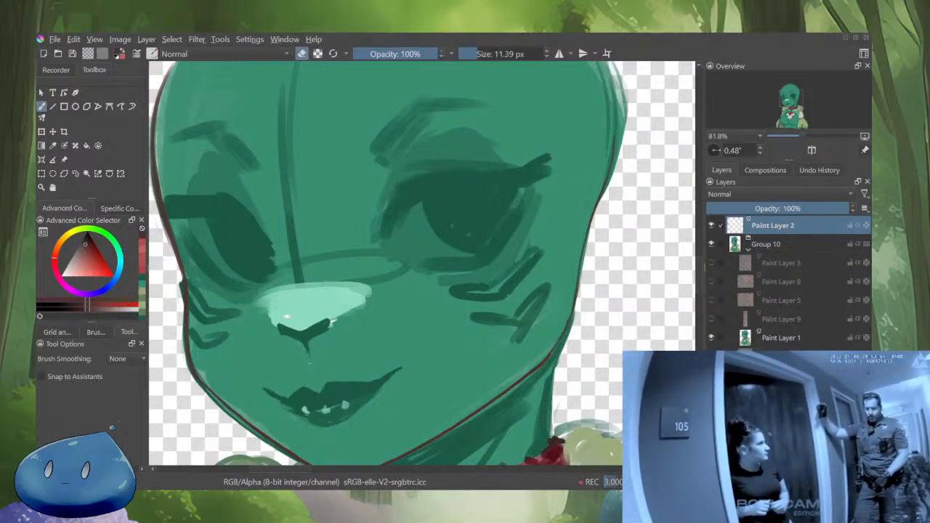
key("e")
mouse_move(571, 317)
left_mouse_down()
mouse_move(544, 362)
mouse_move(555, 367)
left_mouse_up()
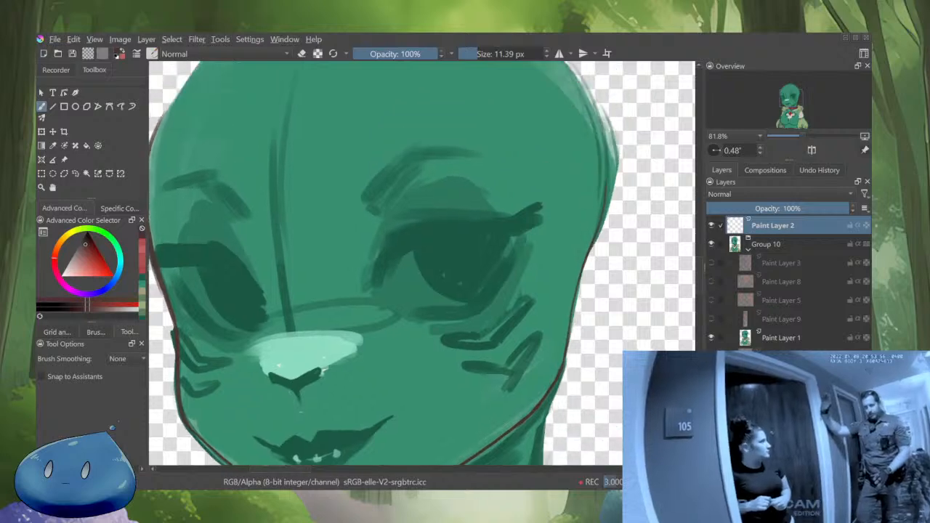
Thin the outer edge of the far forehead outline beside the eye with the eraser
scroll(581, 371, "down", 2)
mouse_move(393, 306)
left_mouse_down()
mouse_move(436, 266)
mouse_move(436, 288)
left_mouse_up()
scroll(322, 254, "up", 1)
key("e")
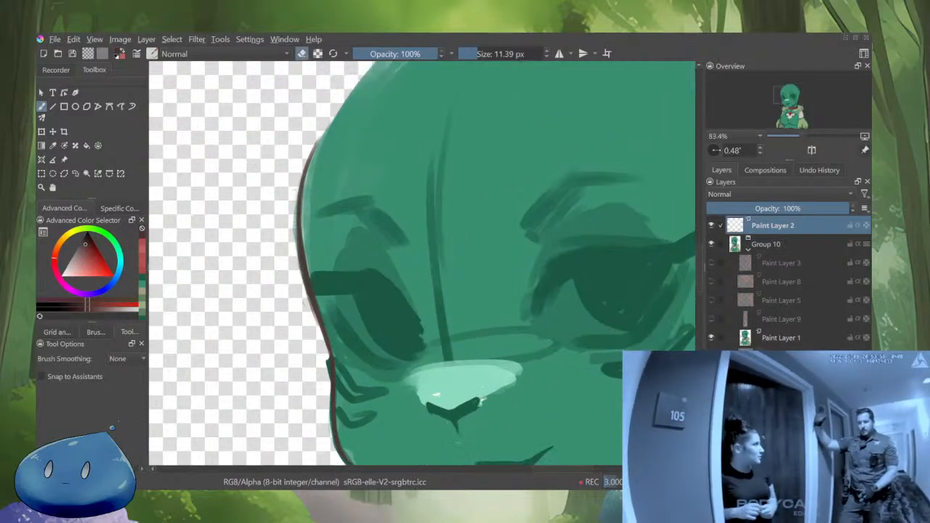
left_click_drag(299, 234, 306, 298)
left_click_drag(297, 217, 299, 257)
mouse_move(305, 289)
left_mouse_down()
mouse_move(309, 307)
mouse_move(276, 361)
left_mouse_up()
key("e")
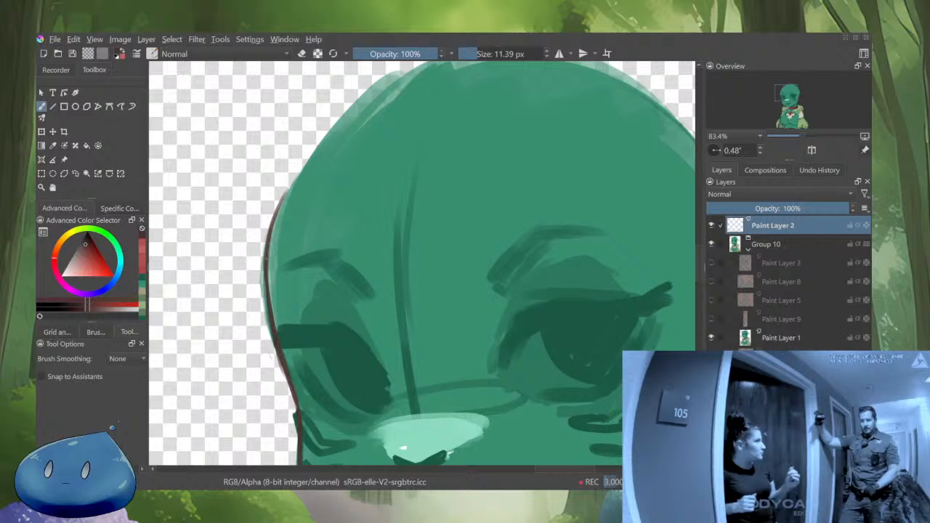
Outline the top of the skull from the far forehead over to the near temple, redoing the curve until it is smooth
scroll(276, 218, "down", 3)
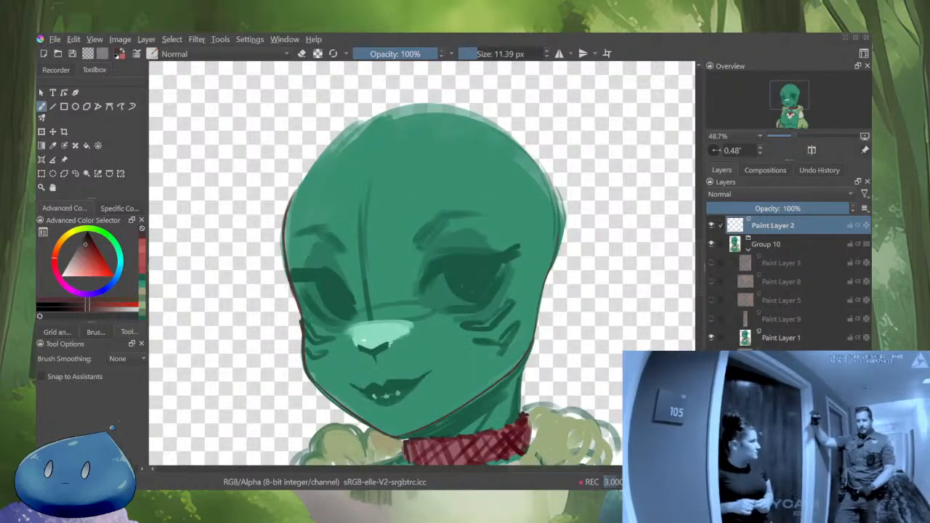
mouse_move(292, 197)
left_mouse_down()
mouse_move(330, 144)
mouse_move(415, 109)
mouse_move(460, 108)
mouse_move(503, 125)
mouse_move(537, 157)
mouse_move(556, 216)
left_mouse_up()
key("ctrl+z")
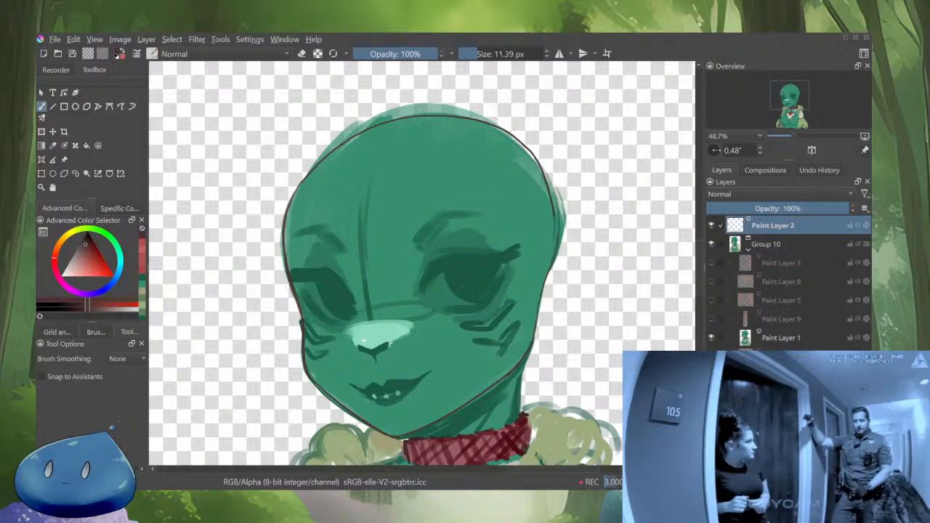
key("ctrl+z")
mouse_move(287, 208)
left_mouse_down()
mouse_move(314, 164)
mouse_move(288, 218)
mouse_move(308, 169)
mouse_move(335, 141)
mouse_move(412, 123)
mouse_move(470, 123)
mouse_move(517, 142)
mouse_move(535, 168)
mouse_move(556, 231)
mouse_move(540, 302)
left_mouse_up()
key("ctrl+z")
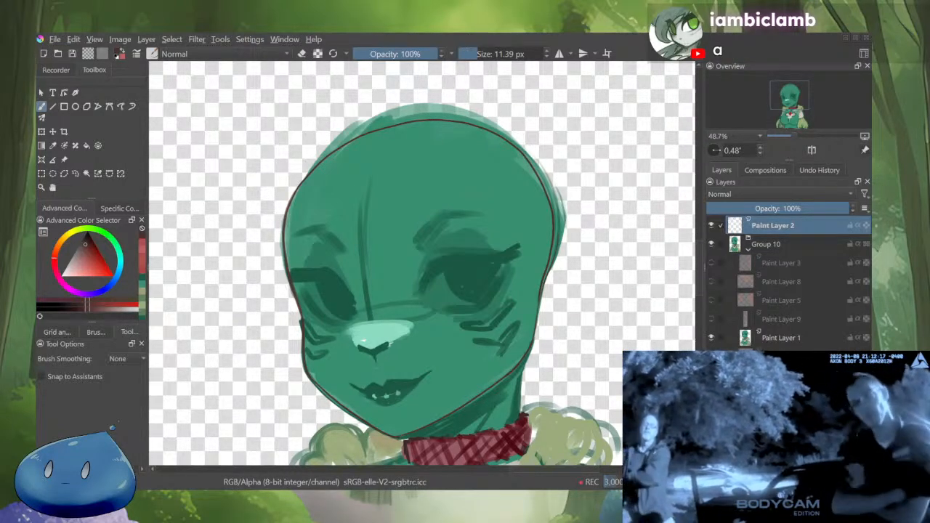
Erase the overlap at the near temple and redraw the line blending the skull curve into the near cheek
left_click_drag(422, 276, 437, 262)
key("e")
left_click_drag(571, 237, 554, 294)
key("e")
left_click_drag(561, 257, 550, 323)
scroll(551, 320, "up", 2)
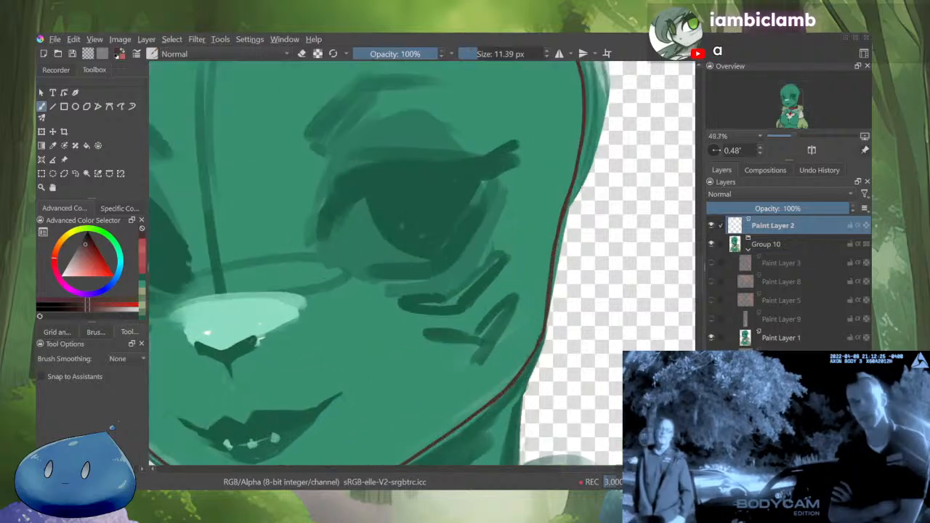
Thin the near jaw line below the cheek with the eraser and redraw it toward the chin
key("e")
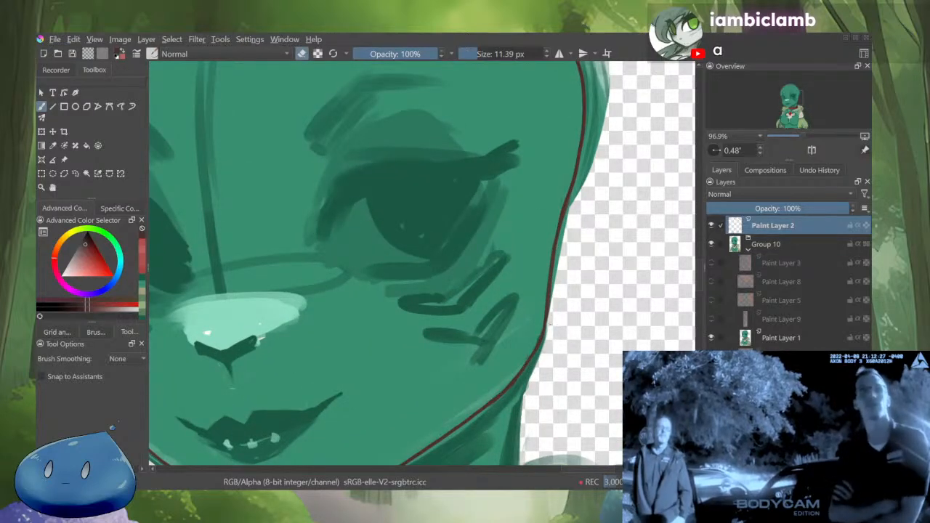
mouse_move(501, 393)
left_mouse_down()
mouse_move(548, 320)
mouse_move(518, 350)
left_mouse_up()
key("e")
left_click_drag(585, 278, 502, 362)
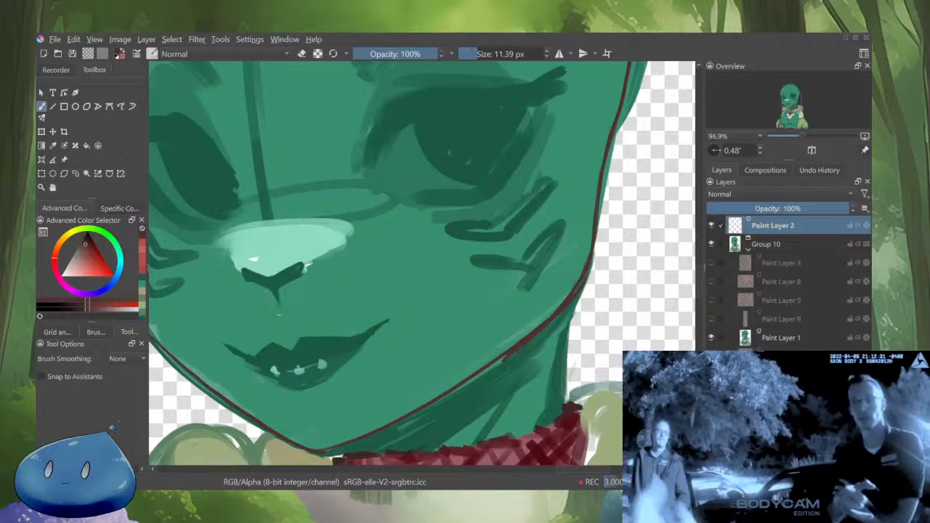
key("ctrl+z")
key("e")
left_click_drag(569, 297, 511, 351)
left_click_drag(549, 320, 536, 333)
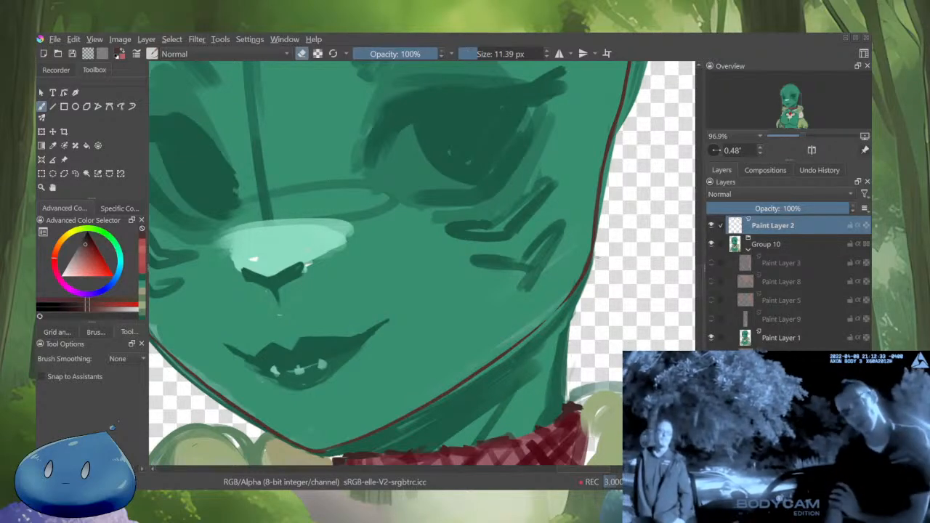
key("e")
left_click_drag(575, 287, 496, 364)
key("ctrl+z")
left_click_drag(567, 299, 460, 382)
Isolate Paint Layer 2 to inspect the outline, clean up the rough far forehead edge, and show the sketch again
scroll(535, 313, "down", 4)
left_click(735, 226, "alt")
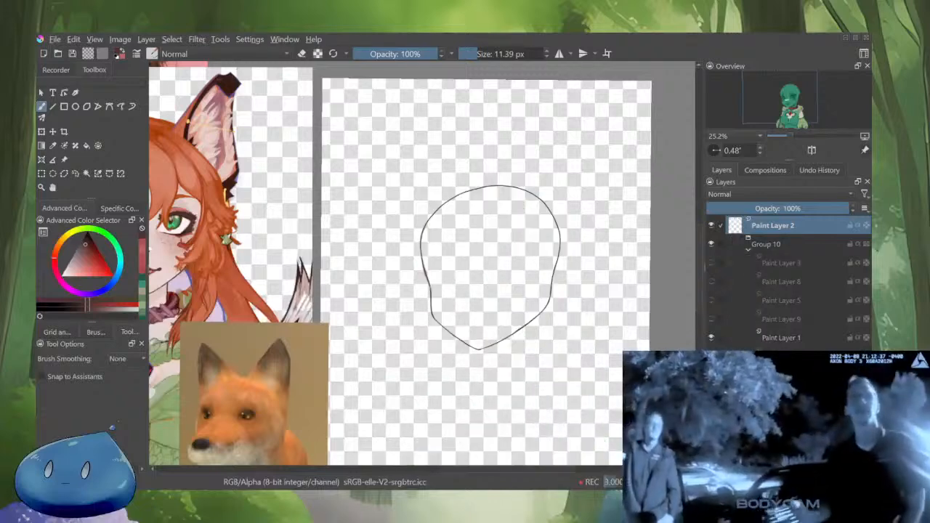
scroll(429, 284, "up", 5)
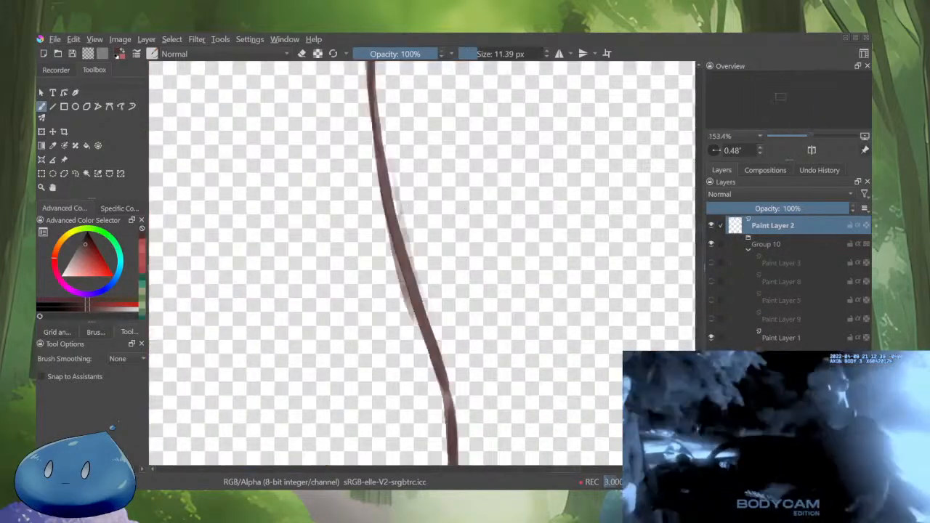
scroll(429, 280, "down", 5)
scroll(430, 275, "up", 3)
scroll(422, 264, "down", 1)
scroll(421, 263, "up", 2)
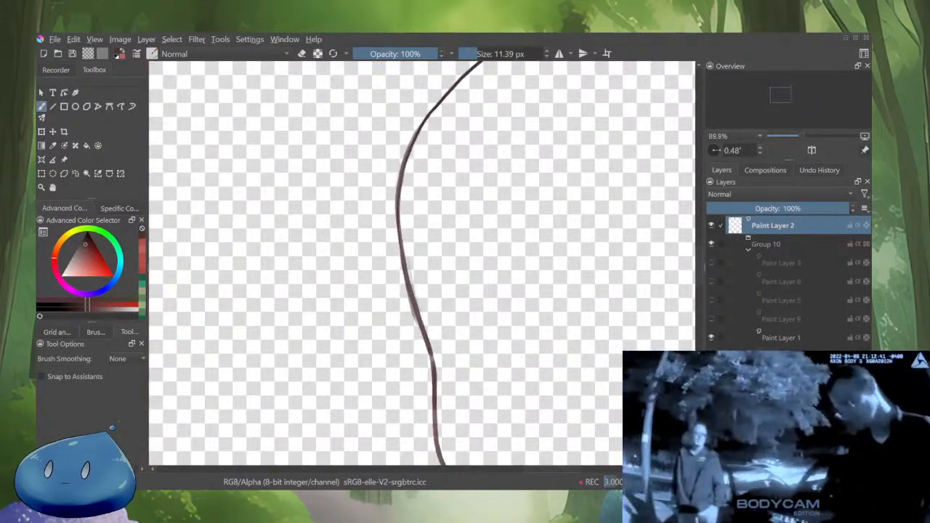
key("e")
mouse_move(433, 106)
left_mouse_down()
mouse_move(400, 181)
mouse_move(397, 231)
left_mouse_up()
key("e")
left_click_drag(409, 155, 400, 200)
key("e")
left_click(735, 225, "alt")
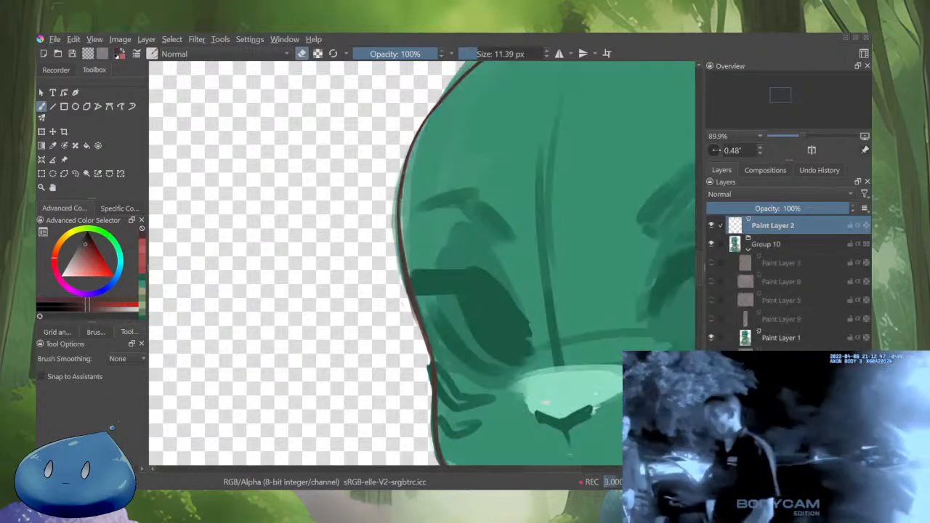
Try erasing and redrawing the short stretch of outline at the far forehead, undoing both attempts
left_click_drag(409, 154, 401, 193)
key("ctrl+z")
key("e")
left_click_drag(406, 155, 399, 212)
key("ctrl+z")
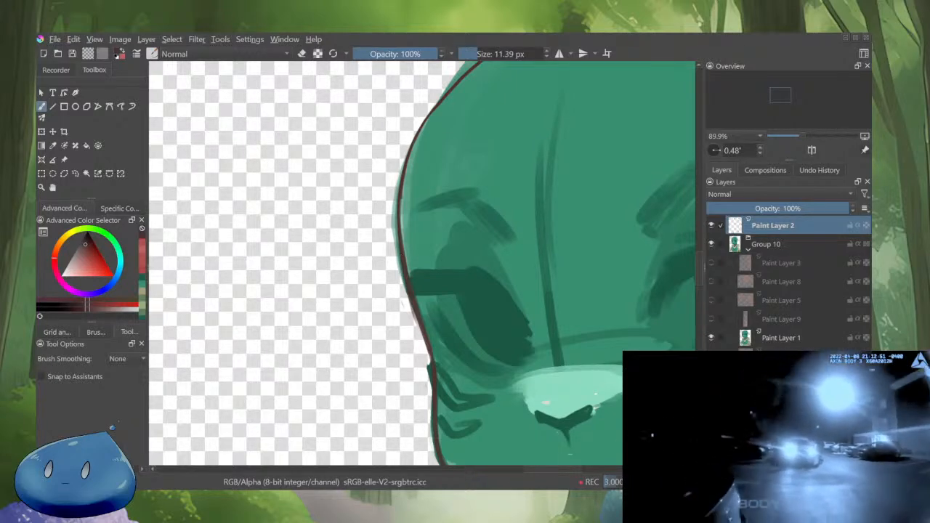
Retouch the far outline from beside the eye to the cheek, checking the face in mirrored view
key("e")
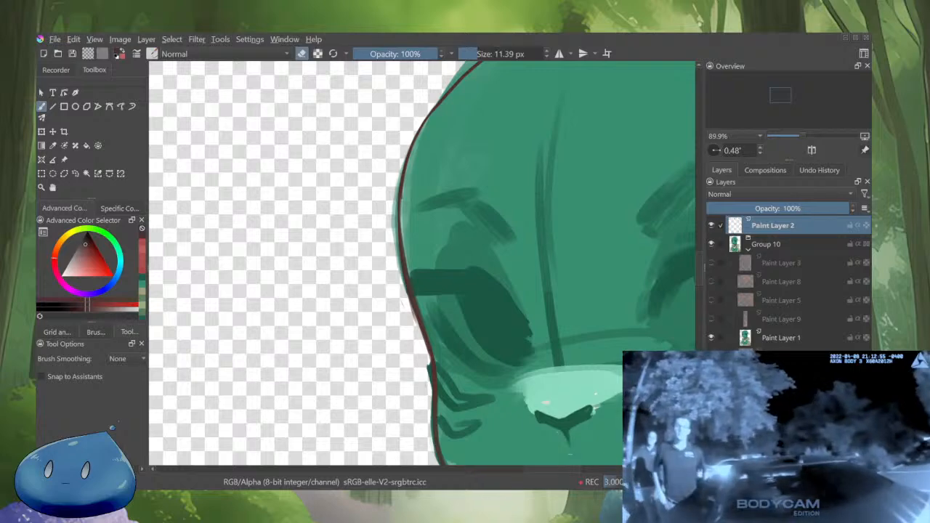
mouse_move(404, 265)
left_mouse_down()
mouse_move(433, 386)
mouse_move(416, 195)
left_mouse_up()
scroll(416, 195, "up", 1)
key("e")
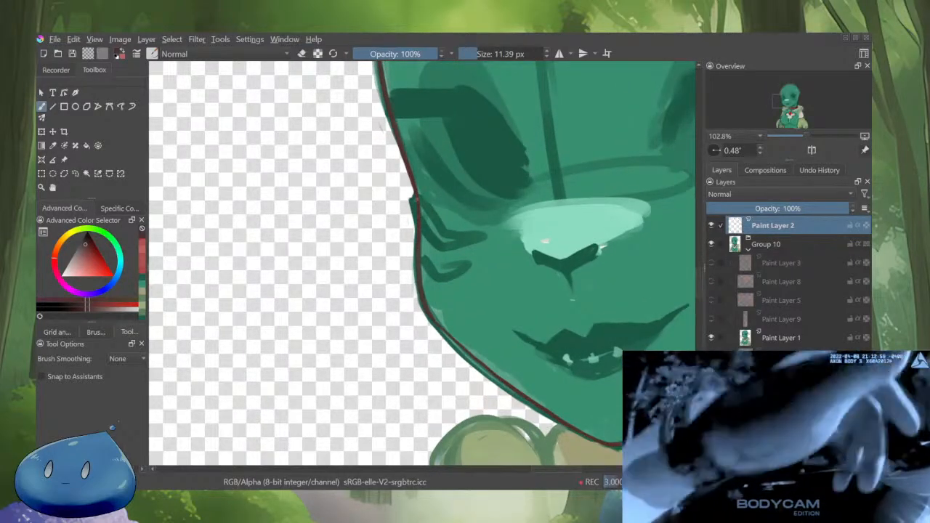
mouse_move(417, 263)
left_mouse_down()
mouse_move(418, 300)
mouse_move(543, 276)
mouse_move(540, 298)
left_mouse_up()
key("m")
key("e")
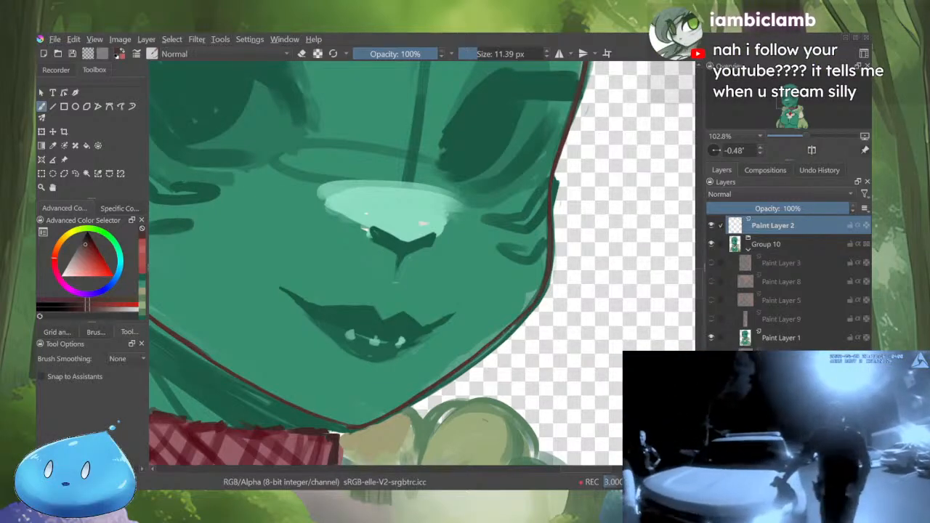
key("m")
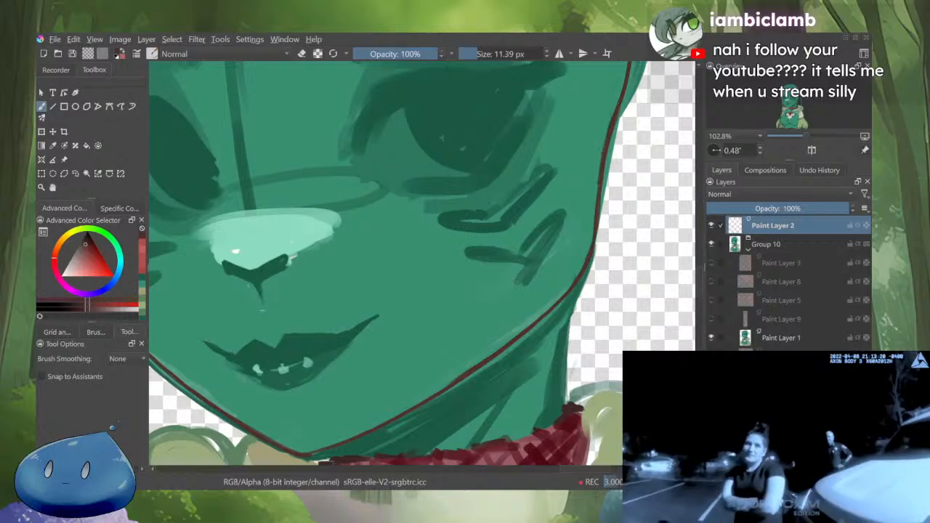
Try to redraw the near jaw line from the cheek toward the chin and undo the strokes
mouse_move(594, 210)
left_mouse_down()
mouse_move(589, 244)
mouse_move(556, 309)
mouse_move(355, 434)
mouse_move(440, 367)
left_mouse_up()
key("ctrl+z")
key("ctrl+z")
left_click_drag(396, 387, 491, 354)
key("ctrl+z")
key("ctrl+z")
key("ctrl+z")
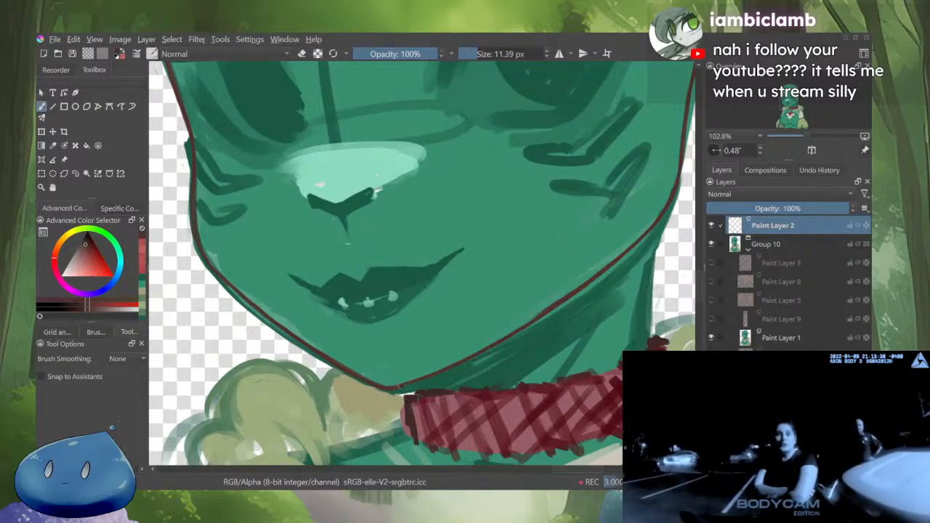
Redraw the near jaw line as one stroke from the chin up to the cheek
left_click_drag(404, 383, 600, 276)
key("ctrl+z")
mouse_move(399, 384)
left_mouse_down()
mouse_move(511, 332)
mouse_move(643, 235)
left_mouse_up()
Thin the redrawn near jaw line with the eraser and inspect the whole head outline without the sketch
key("e")
left_click_drag(602, 276, 515, 330)
key("ctrl+z")
mouse_move(600, 276)
left_mouse_down()
mouse_move(461, 360)
mouse_move(558, 310)
left_mouse_up()
key("ctrl+z")
mouse_move(418, 379)
left_mouse_down()
mouse_move(525, 327)
mouse_move(649, 234)
left_mouse_up()
key("ctrl+z")
key("e")
key("e")
left_click_drag(627, 259, 464, 360)
scroll(495, 297, "down", 4)
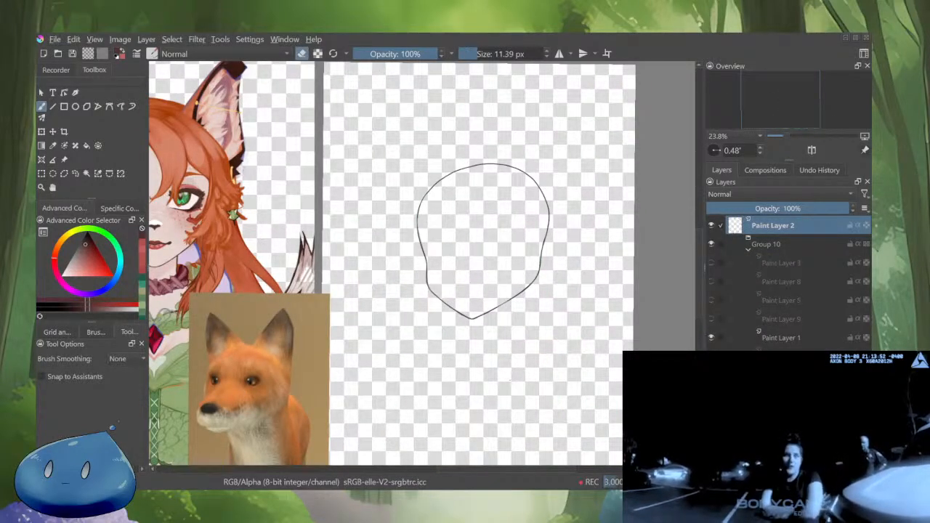
Add a new paint layer above Paint Layer 2 and check the face in mirrored view
scroll(438, 208, "up", 2)
scroll(585, 314, "up", 1)
key("Insert")
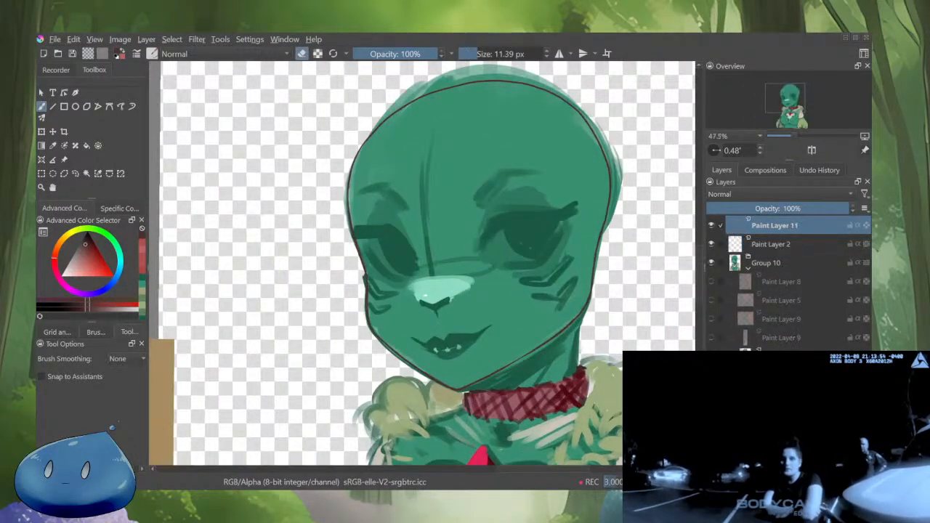
scroll(455, 237, "up", 1)
key("m")
key("m")
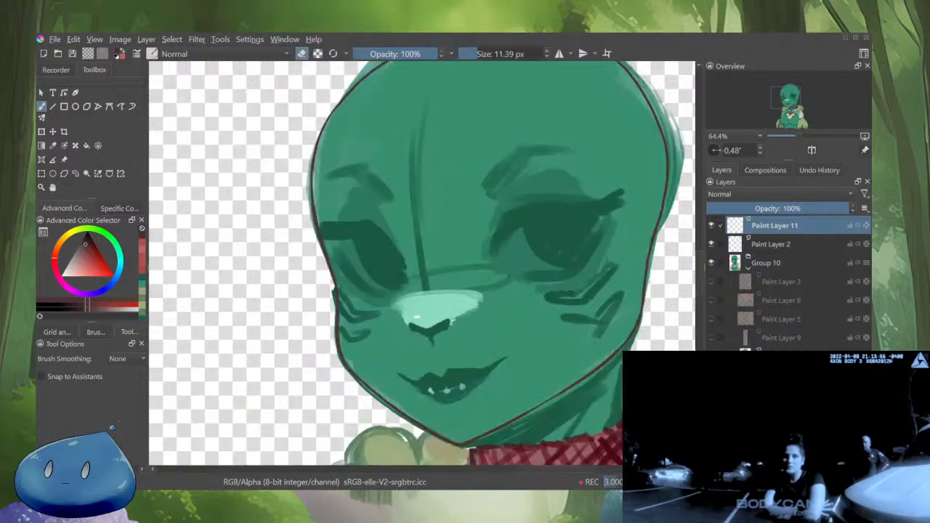
scroll(496, 233, "up", 1)
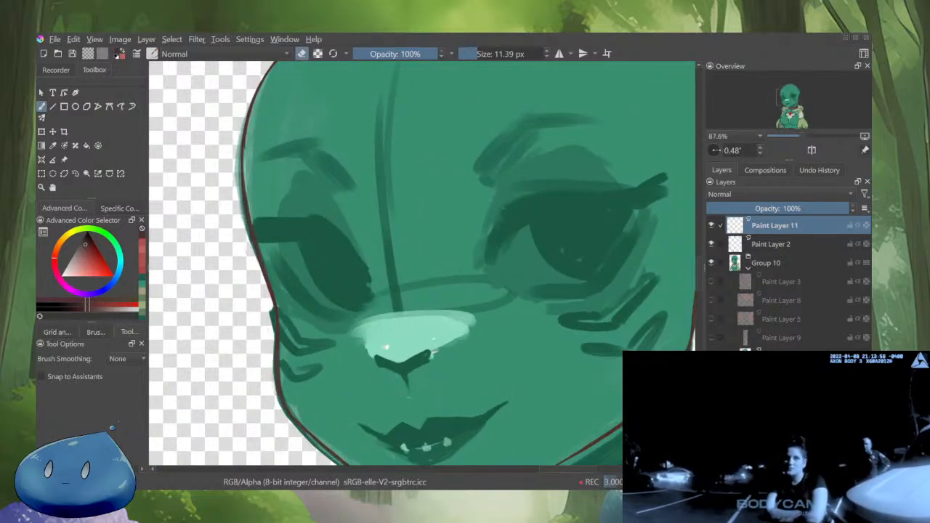
Outline the near eye's thick upper lash band on Paint Layer 11, with forked points at both corners
key("e")
mouse_move(501, 210)
left_mouse_down()
mouse_move(479, 255)
mouse_move(498, 256)
left_mouse_up()
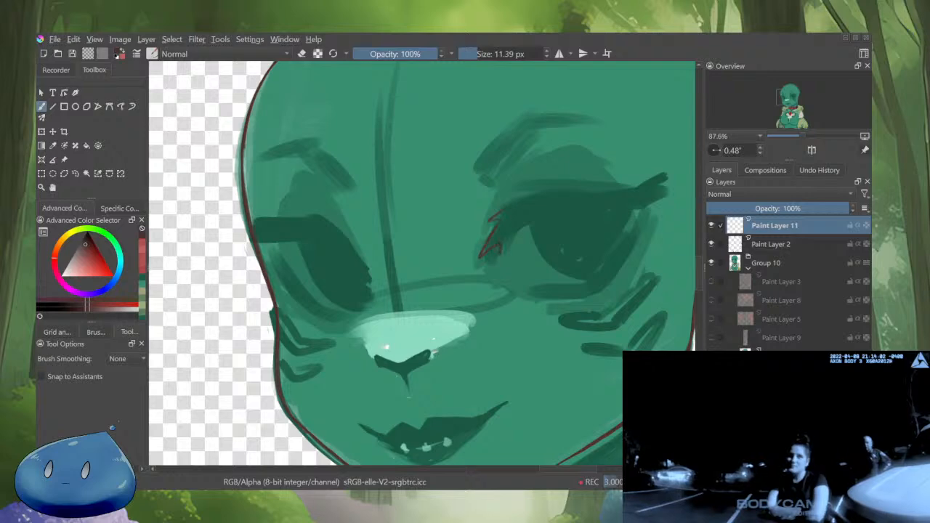
mouse_move(528, 226)
left_mouse_down()
mouse_move(442, 316)
mouse_move(480, 273)
mouse_move(609, 247)
mouse_move(598, 257)
mouse_move(606, 272)
mouse_move(579, 278)
mouse_move(591, 288)
mouse_move(480, 290)
mouse_move(451, 310)
mouse_move(465, 293)
mouse_move(591, 288)
mouse_move(588, 278)
left_mouse_up()
key("e")
key("e")
key("ctrl+z")
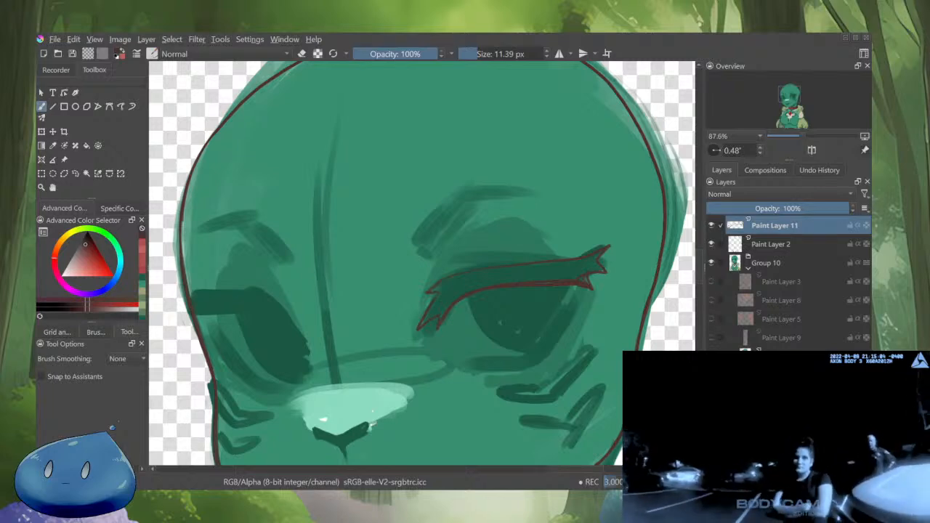
Try to draw the near eye's outer lower lid line down from the lash corner
left_click_drag(596, 300, 623, 226)
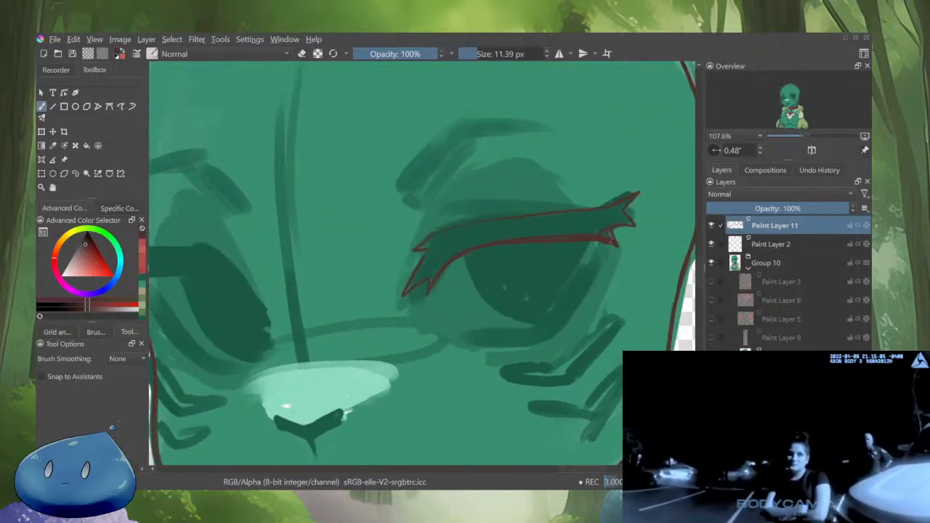
left_click_drag(598, 262, 564, 313)
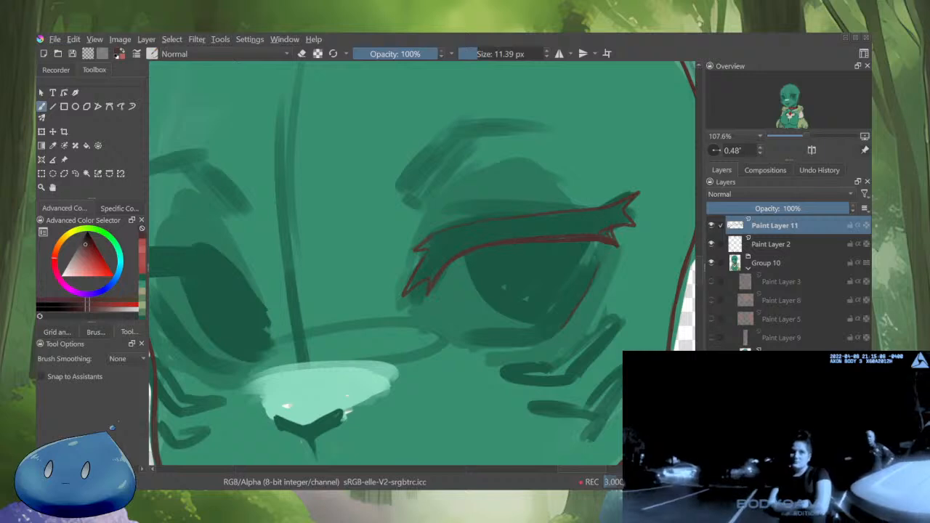
key("ctrl+z")
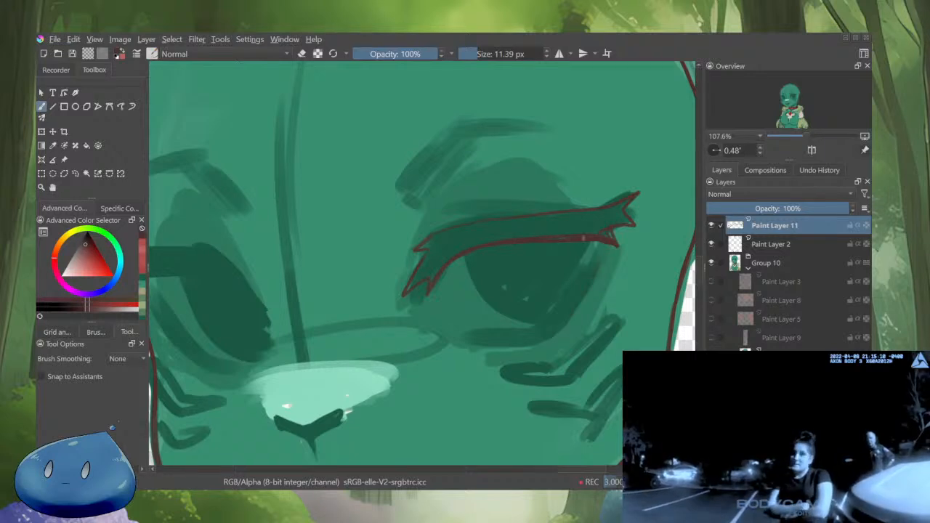
scroll(612, 256, "down", 4)
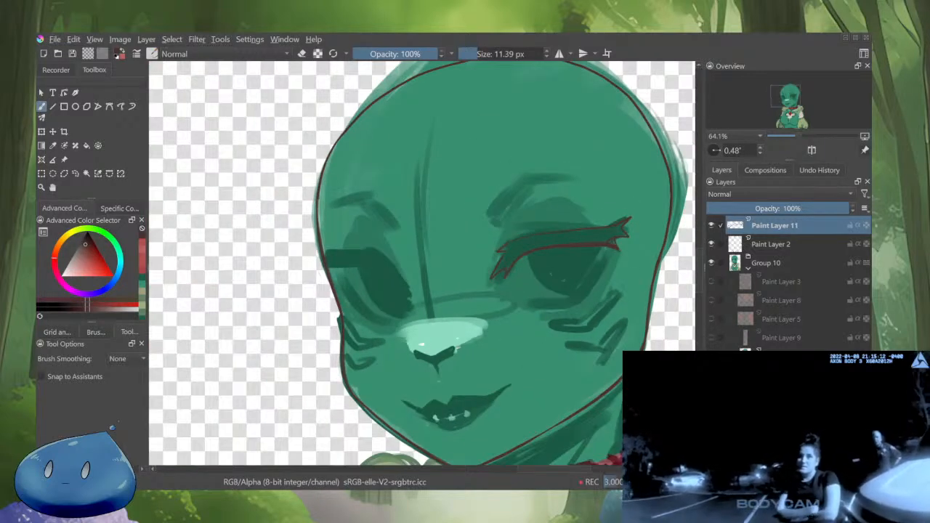
scroll(627, 251, "up", 4)
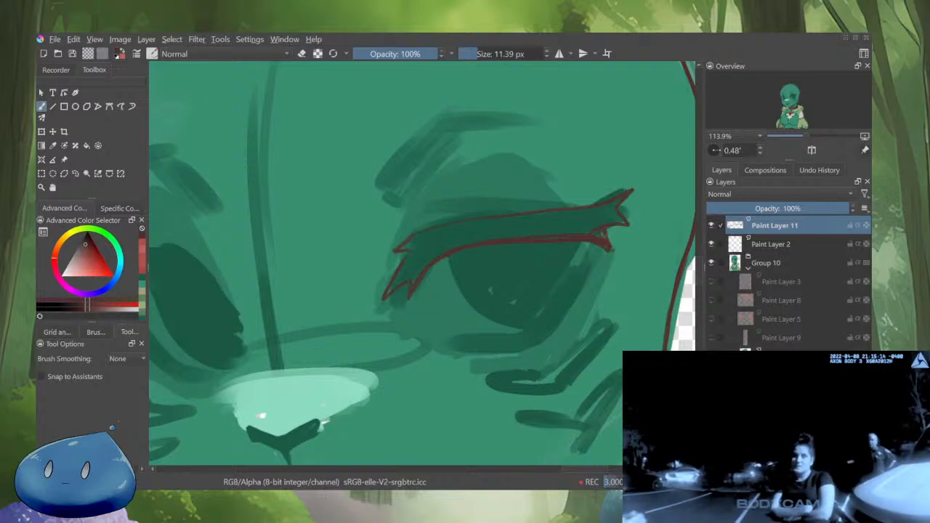
left_click_drag(591, 256, 548, 335)
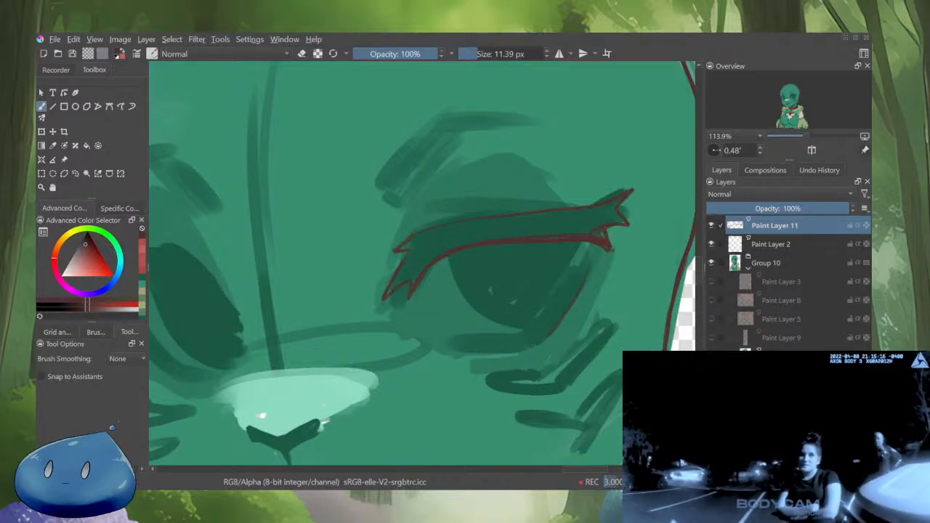
key("ctrl+z")
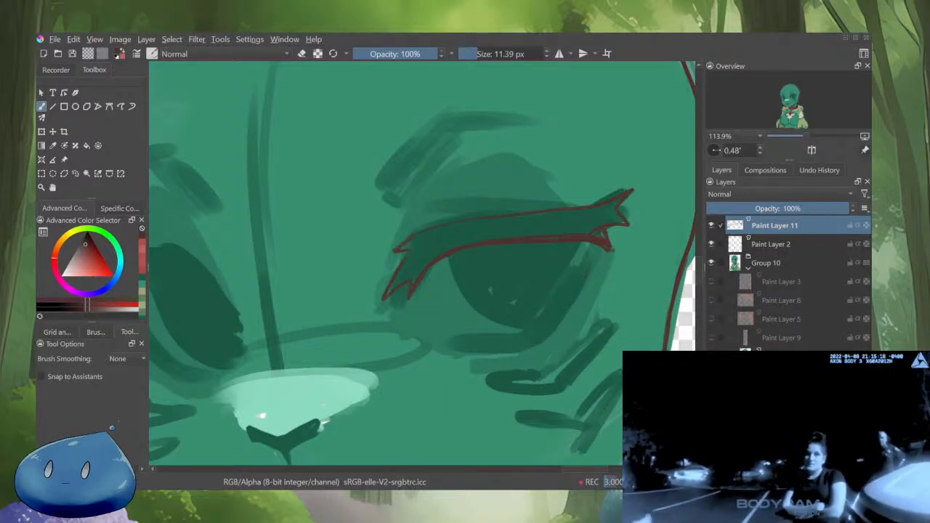
Outline the near eye's angular lower lash shape from the outer side to the inner corner and trim its tip
mouse_move(581, 276)
left_mouse_down()
mouse_move(526, 333)
mouse_move(444, 343)
mouse_move(511, 357)
mouse_move(535, 346)
mouse_move(552, 336)
mouse_move(592, 273)
left_mouse_up()
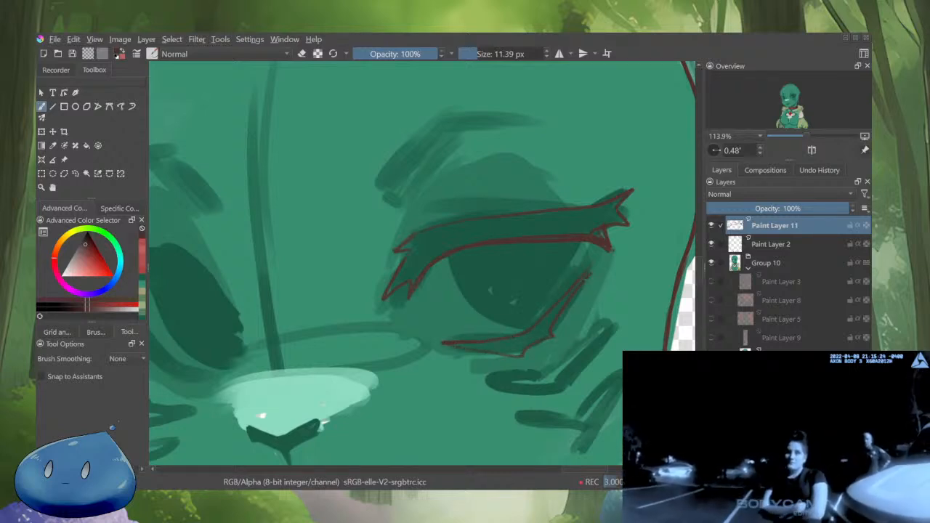
key("e")
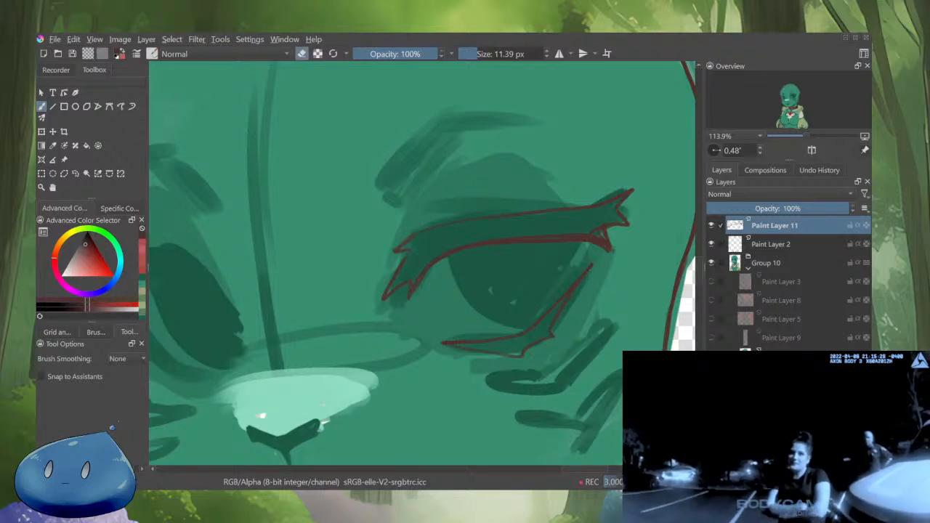
scroll(519, 266, "up", 2)
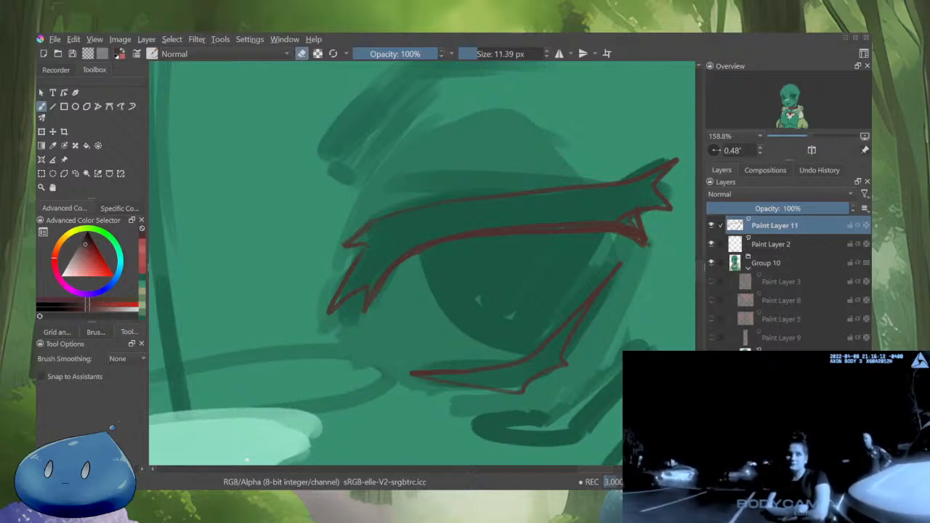
Refine the lower lash outline with a 4.91 px brush, adding a small notch, and inspect Paint Layer 11 in isolation
key("e")
key("e")
left_click_drag(614, 277, 606, 277, "shift")
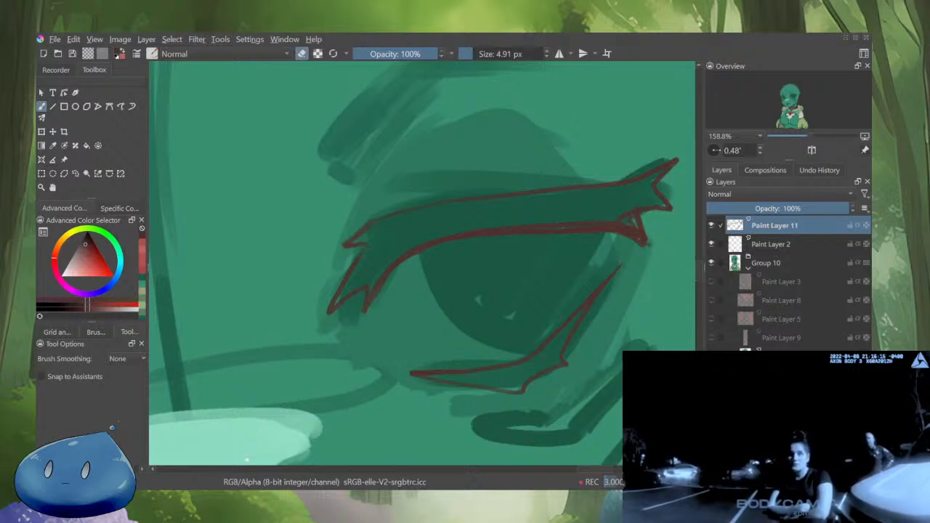
key("e")
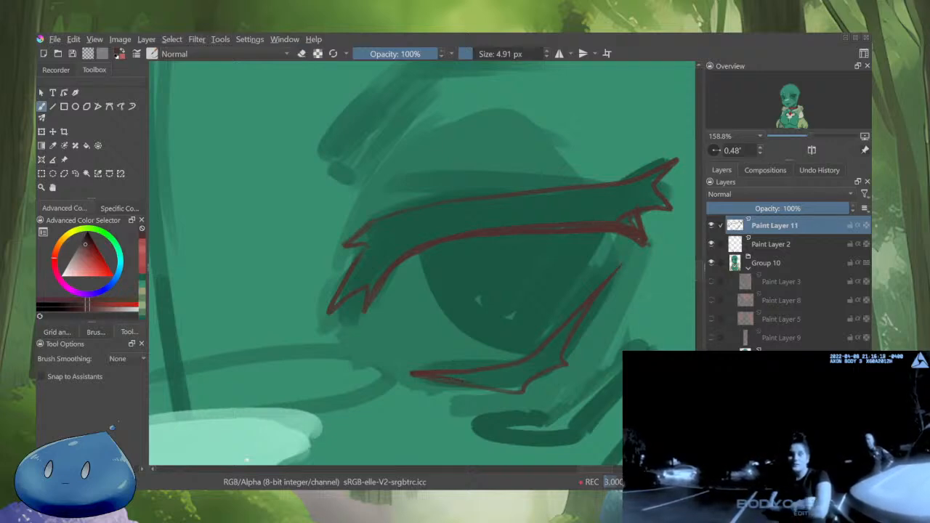
left_click_drag(413, 374, 519, 390)
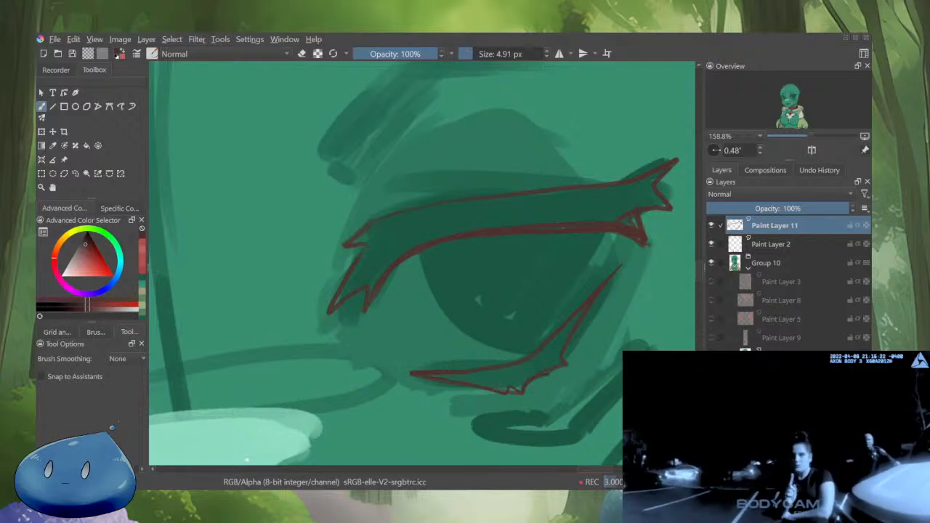
left_click_drag(564, 362, 602, 289)
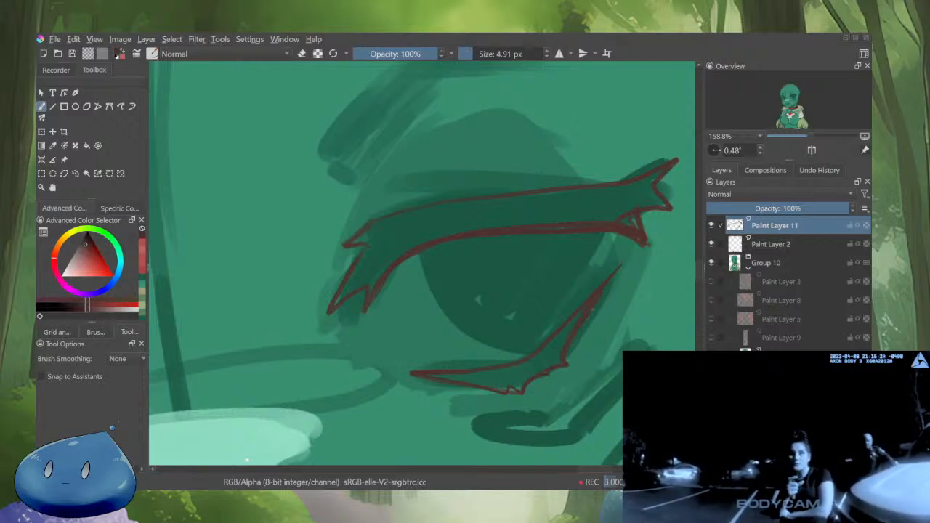
key("e")
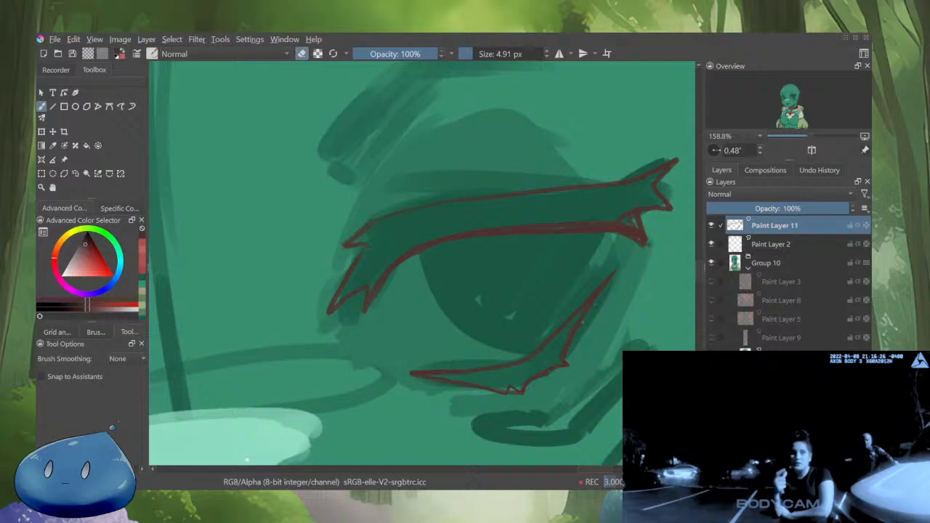
scroll(592, 278, "down", 4)
left_click(735, 225, "alt")
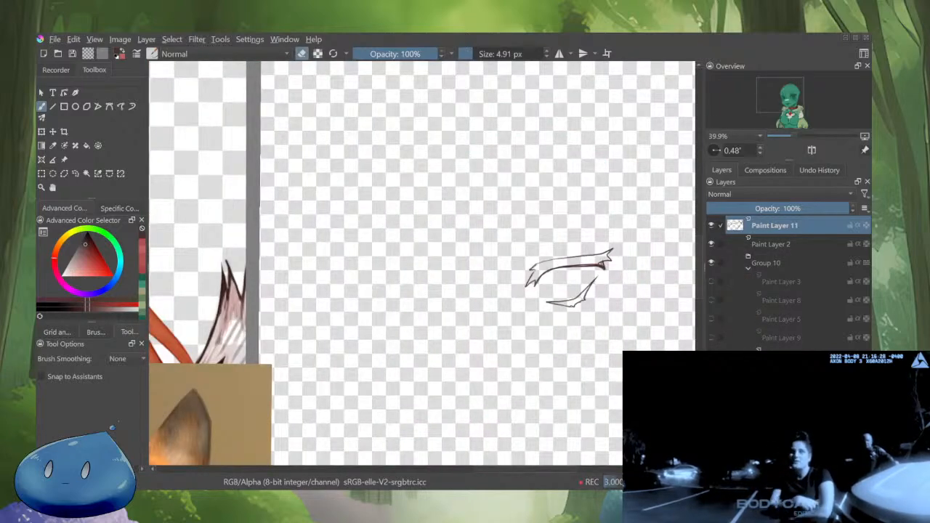
left_click(735, 225, "alt")
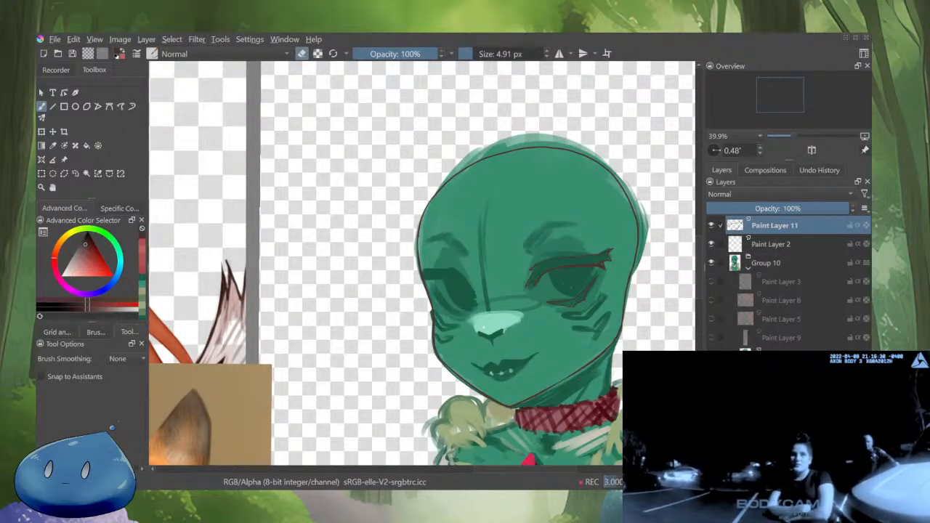
Rotate the canvas and draw the eyelid crease above the near eye's upper lash, cleaning up its inner tip
scroll(592, 280, "up", 3)
left_click_drag(423, 263, 472, 306)
key("e")
mouse_move(464, 275)
left_mouse_down()
mouse_move(466, 263)
mouse_move(576, 246)
mouse_move(569, 213)
left_mouse_up()
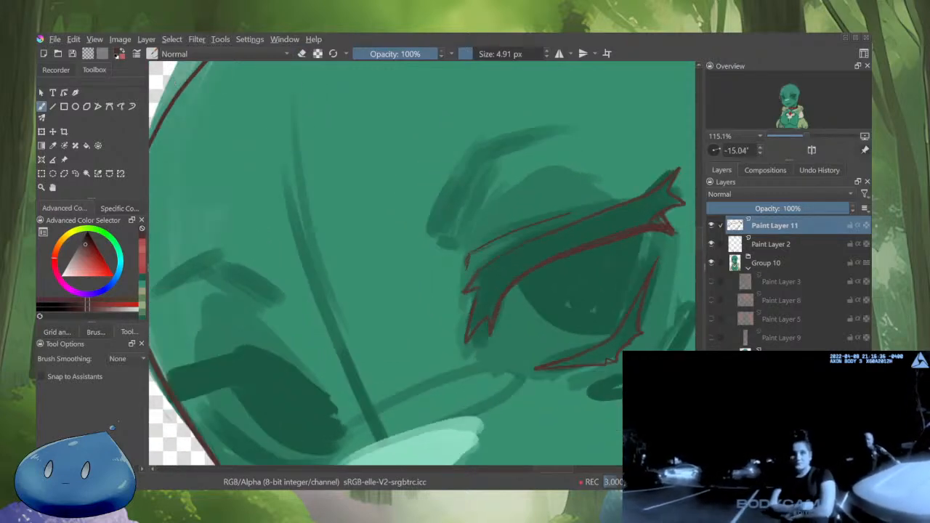
left_click_drag(468, 257, 570, 216)
key("e")
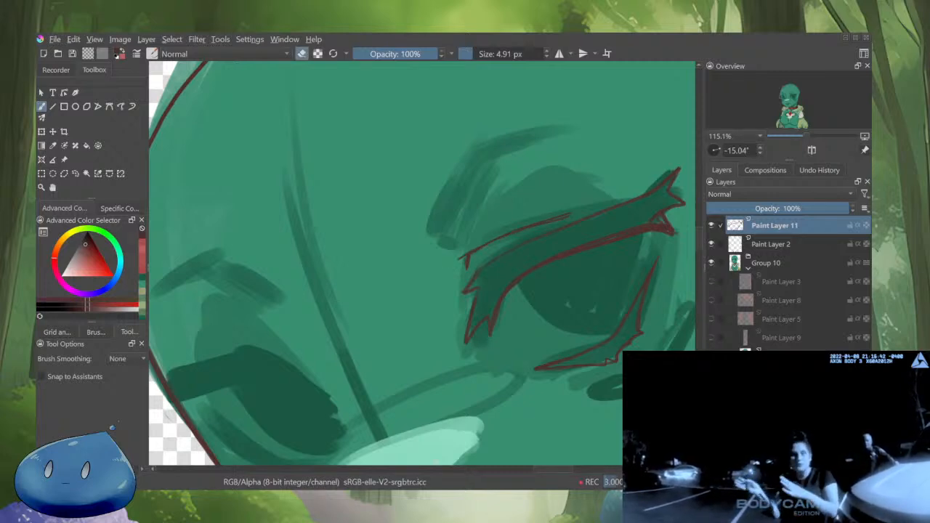
left_click_drag(459, 257, 468, 254)
key("e")
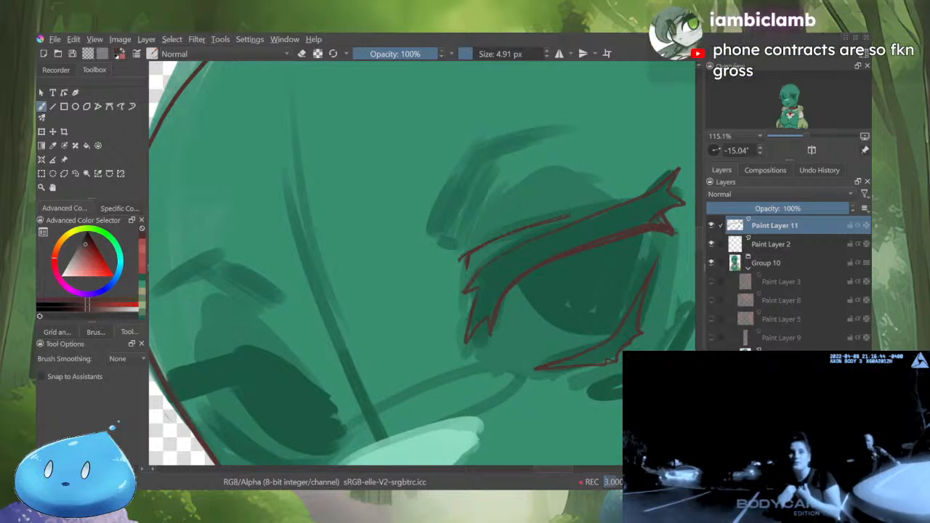
Taper the outer part of the eyelid crease with an enlarged eraser and set the brush size to 9.19 px
scroll(567, 224, "up", 2)
key("e")
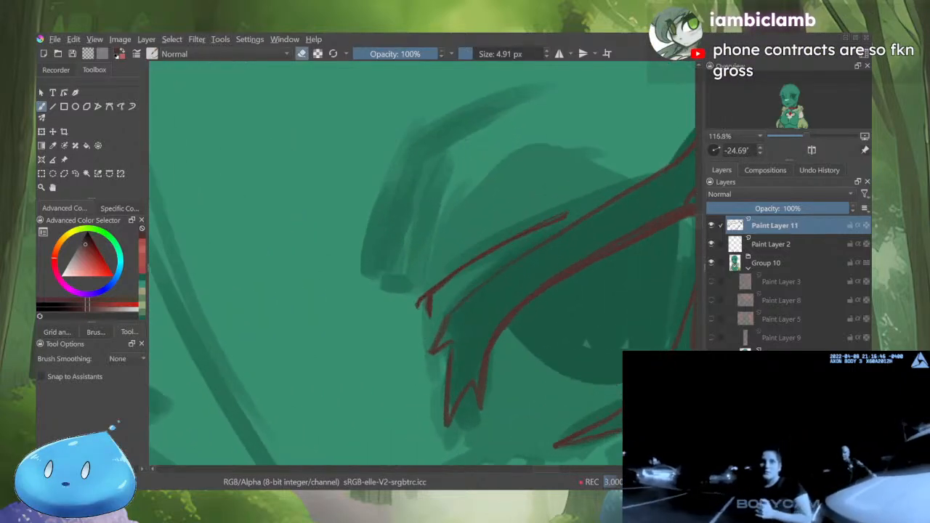
key("bracketright")
key("bracketright")
key("bracketright")
left_click_drag(444, 285, 567, 212)
key("e")
key("bracketleft")
key("bracketleft")
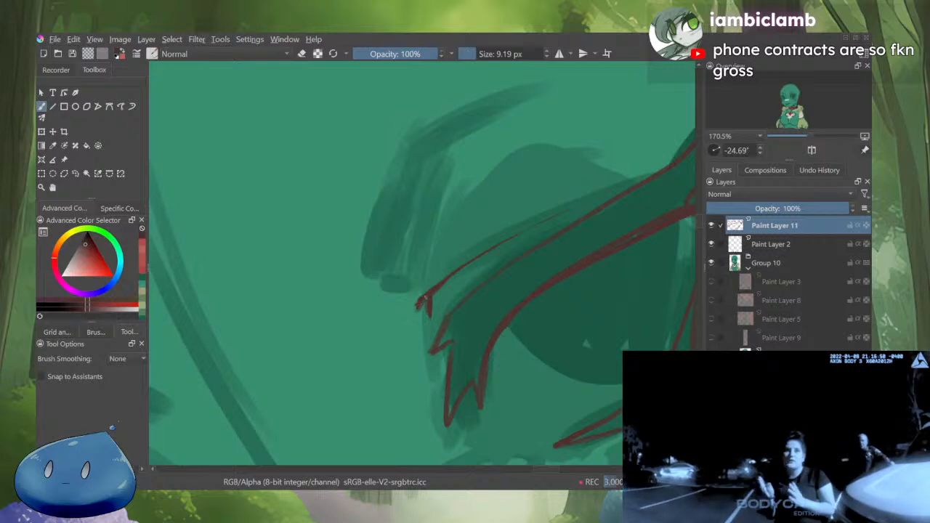
Redraw the faded outer part of the eyelid crease and thin it with the eraser
left_click_drag(468, 260, 529, 223)
key("ctrl+z")
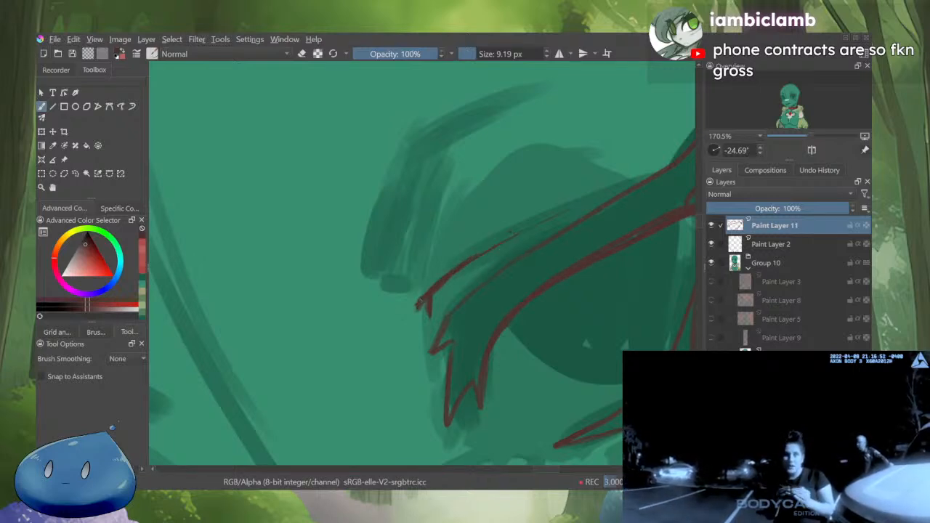
left_click_drag(465, 263, 565, 213)
key("e")
left_click_drag(441, 287, 523, 235)
mouse_move(476, 254)
left_mouse_down()
mouse_move(568, 211)
mouse_move(563, 268)
mouse_move(559, 216)
left_mouse_up()
key("ctrl+z")
scroll(558, 222, "down", 3)
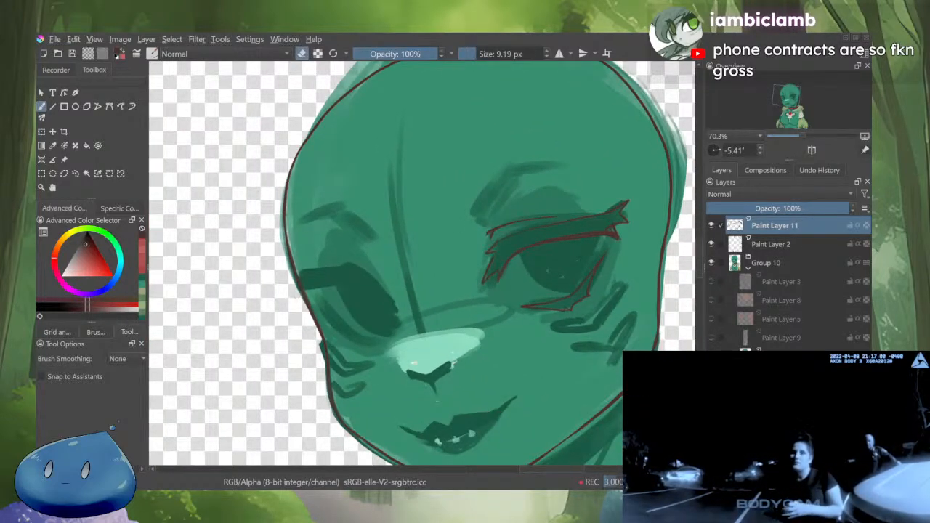
Check the near eye's line art against the whole face, in mirrored view and at different zoom levels
key("m")
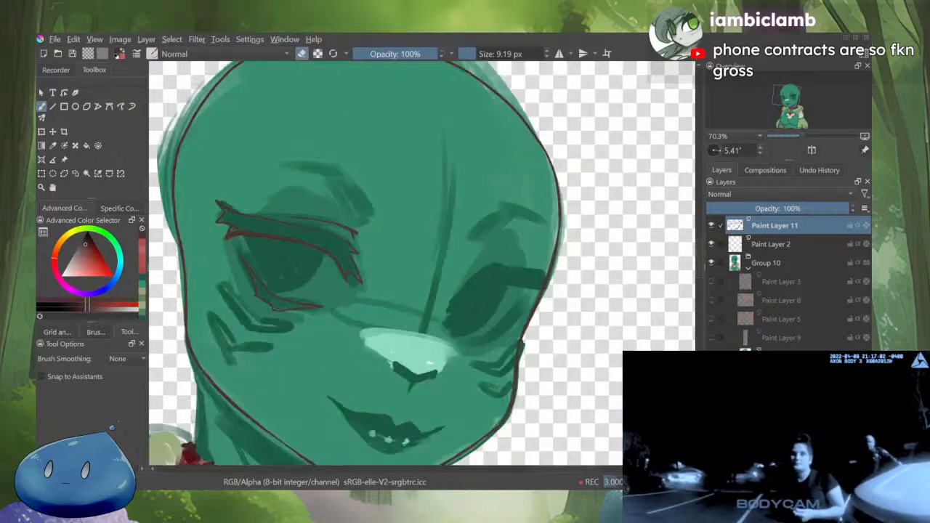
key("m")
scroll(560, 316, "down", 3)
scroll(596, 308, "up", 3)
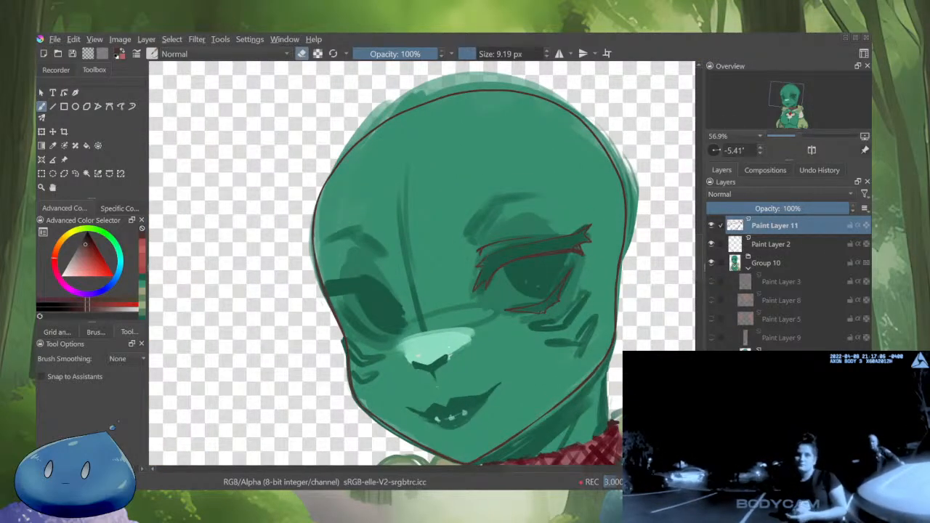
left_click_drag(603, 290, 654, 221)
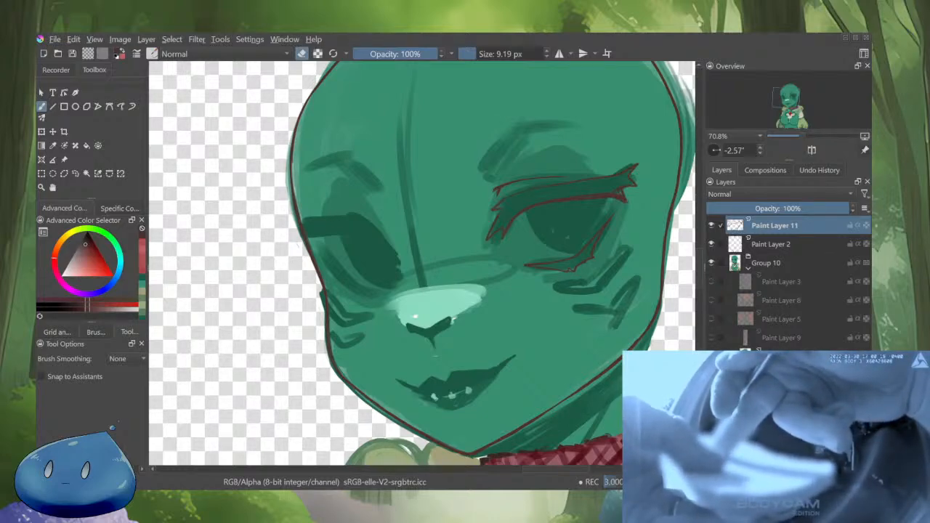
scroll(582, 287, "up", 1)
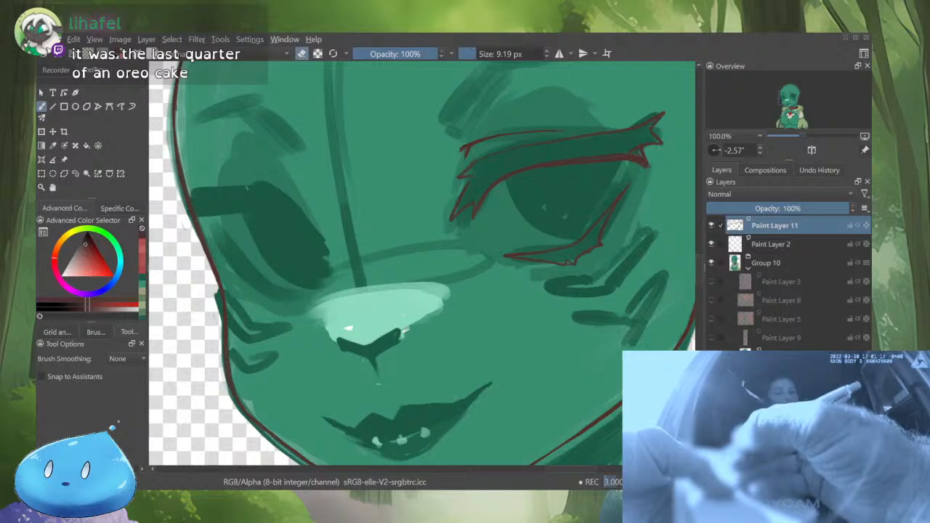
scroll(598, 298, "down", 5)
scroll(597, 298, "up", 2)
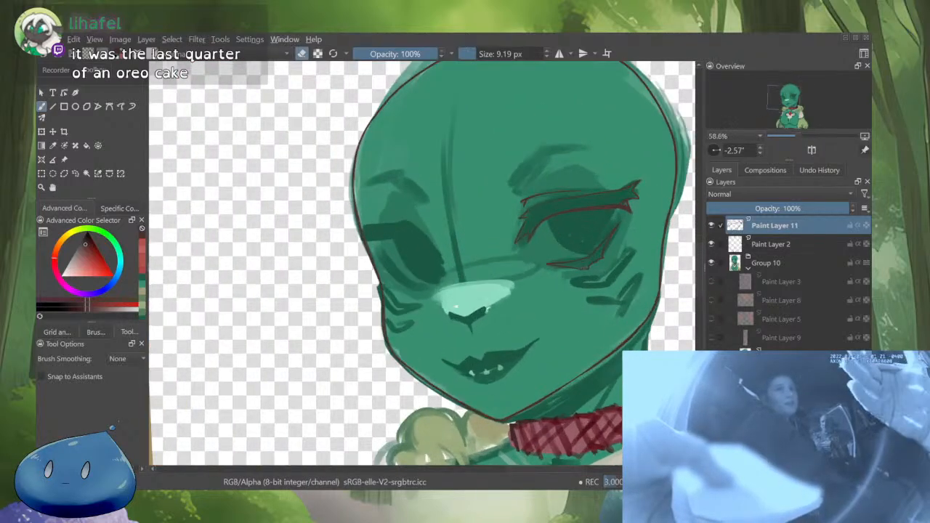
Draw the small curved inner-corner mark of the near eye, checking it in mirrored view
key("m")
key("m")
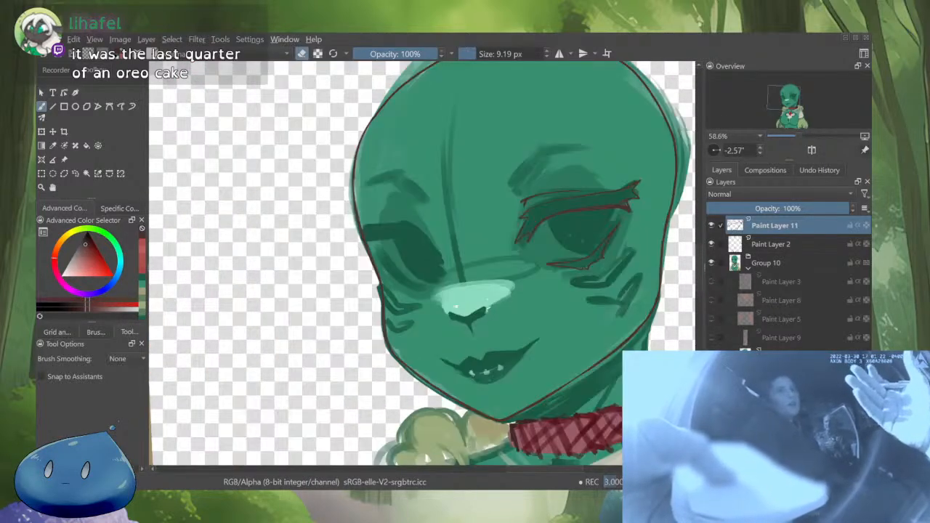
scroll(544, 263, "up", 4)
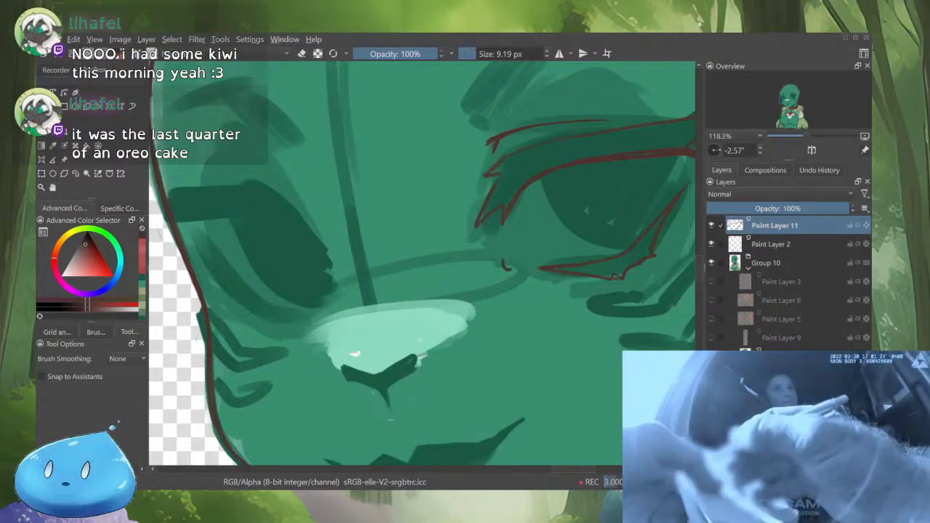
key("m")
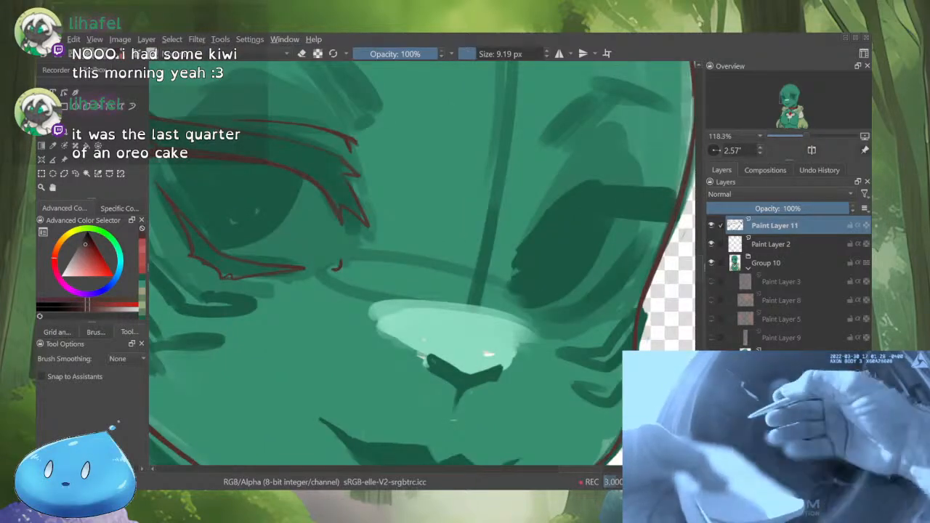
scroll(422, 263, "down", 2)
left_click_drag(427, 279, 360, 283)
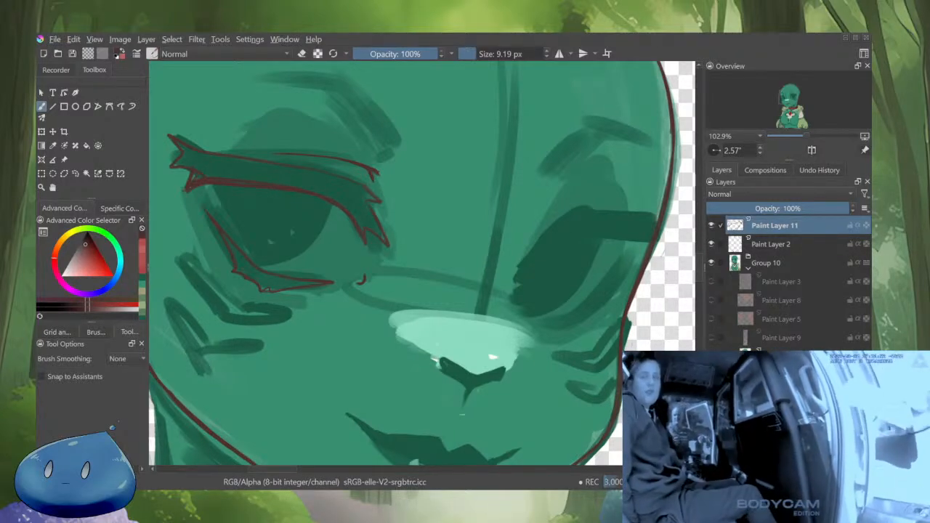
left_click_drag(361, 282, 346, 291)
scroll(532, 253, "up", 2)
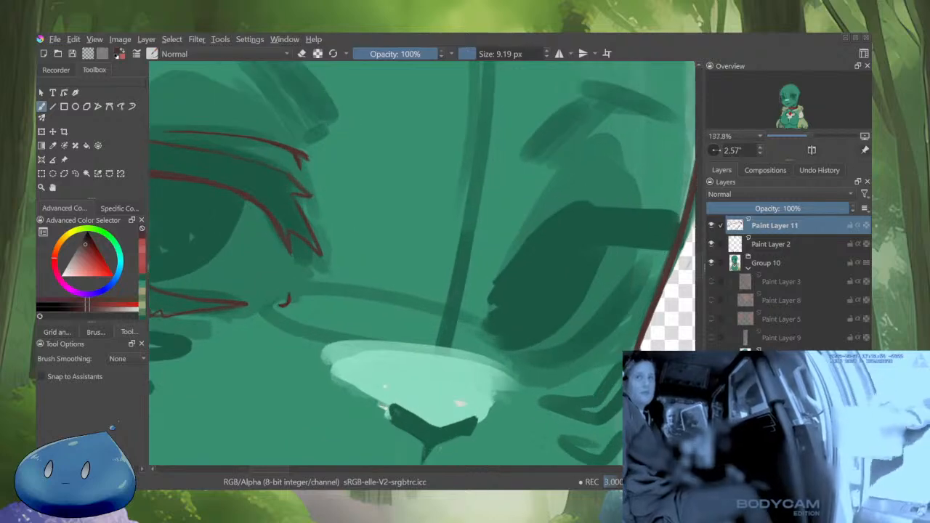
Draw the spiked inner tips of the far eye's upper lash and start its lower edge
left_click_drag(519, 242, 513, 246)
mouse_move(520, 240)
left_mouse_down()
mouse_move(546, 221)
mouse_move(460, 263)
left_mouse_up()
scroll(422, 264, "down", 2)
scroll(421, 263, "up", 1)
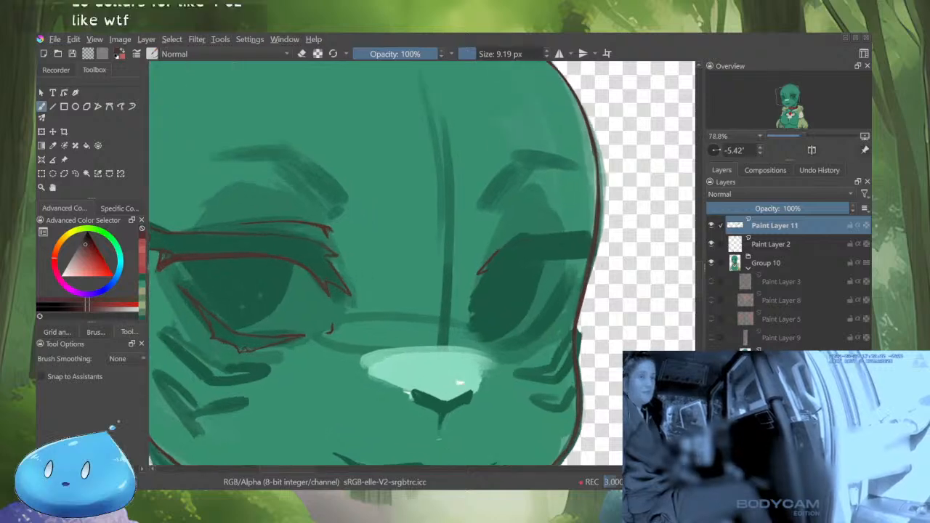
scroll(491, 269, "up", 2)
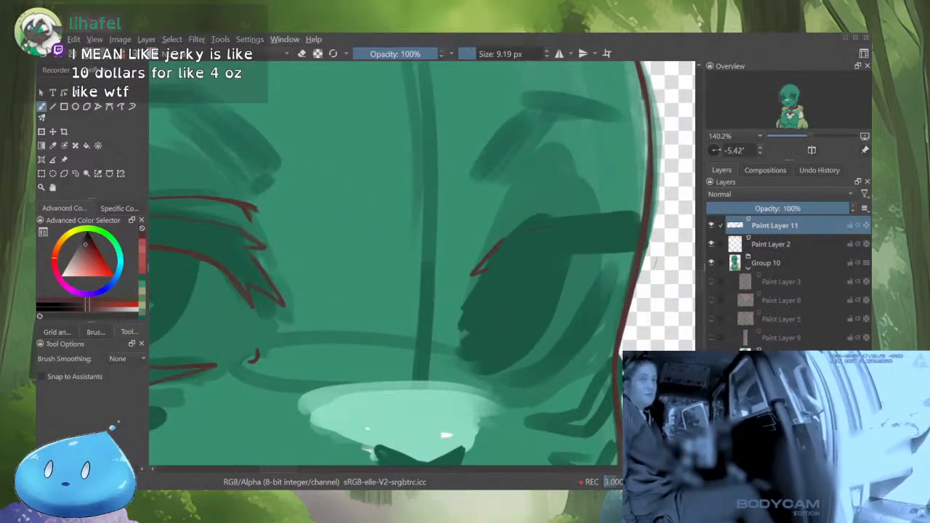
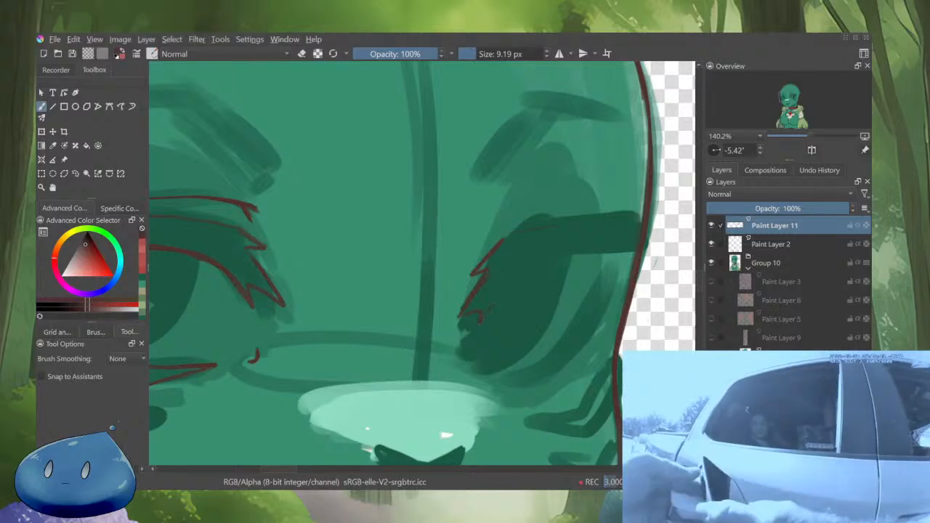
left_click_drag(490, 306, 515, 268)
Outline the far eye's upper lash outward to spiked outer tips crossing the face contour, checking it in mirrored view
scroll(511, 280, "down", 3)
scroll(502, 282, "up", 2)
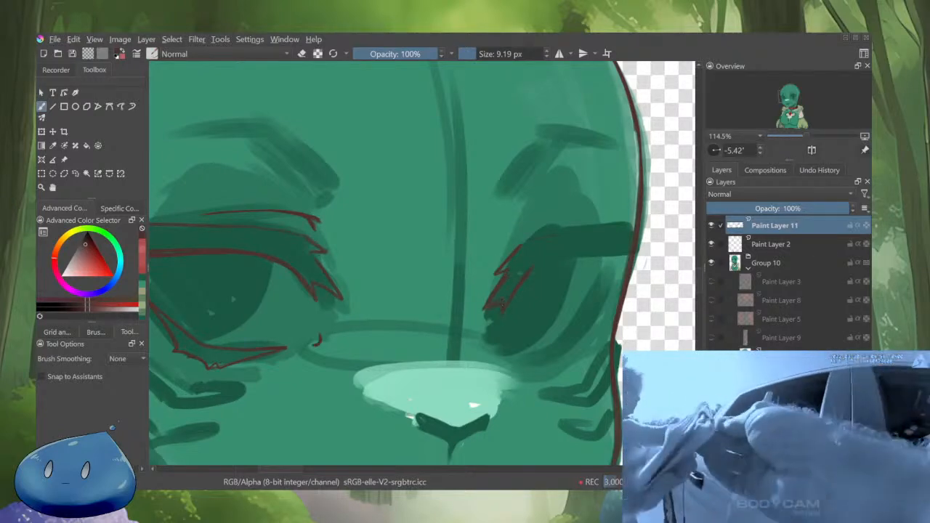
mouse_move(503, 274)
left_mouse_down()
mouse_move(498, 283)
mouse_move(496, 273)
left_mouse_up()
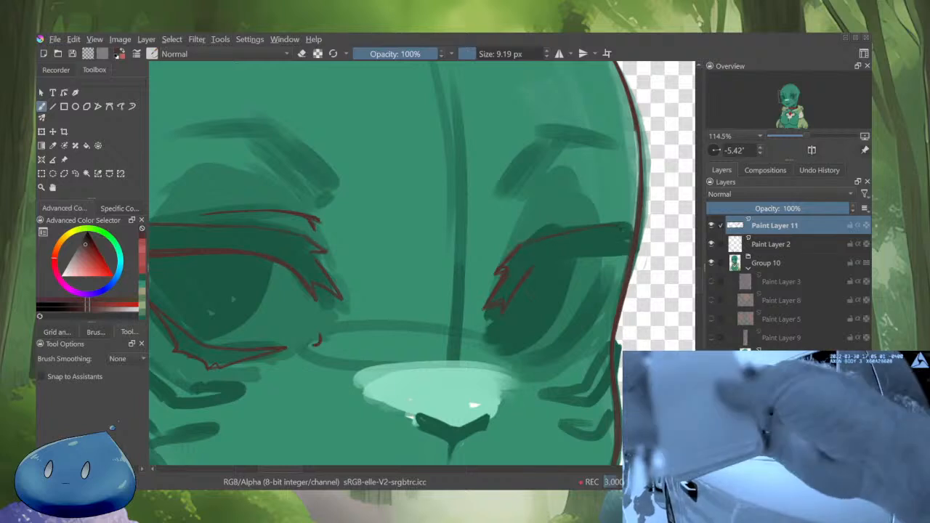
scroll(607, 255, "down", 1)
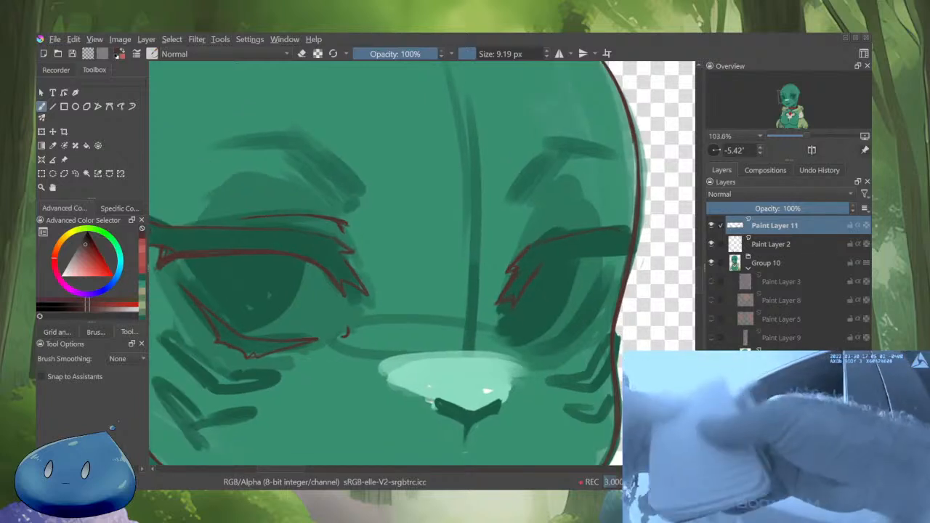
left_click_drag(624, 227, 651, 217)
scroll(639, 225, "down", 1)
scroll(642, 221, "up", 1)
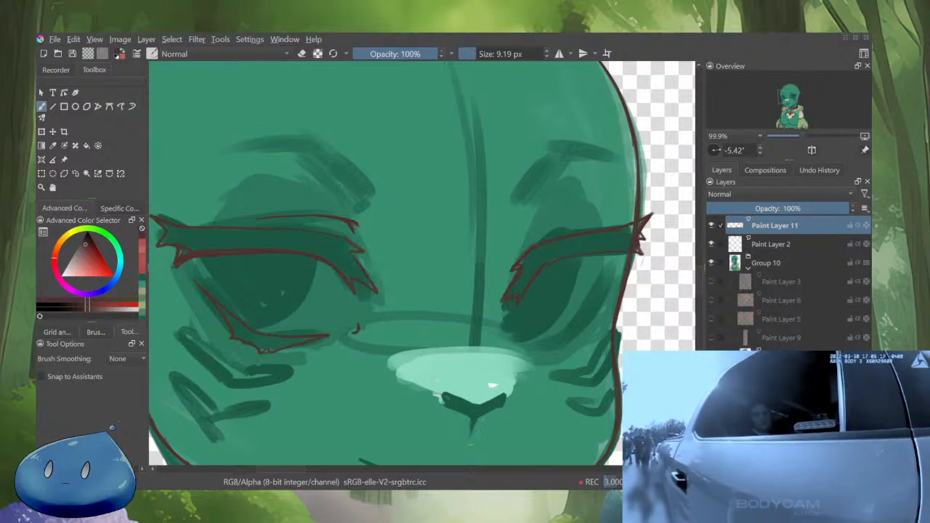
key("e")
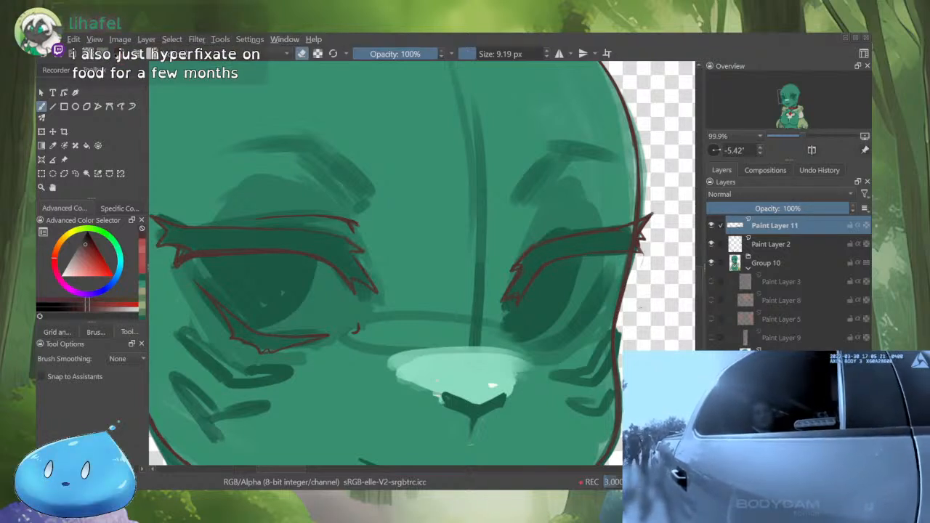
key("m")
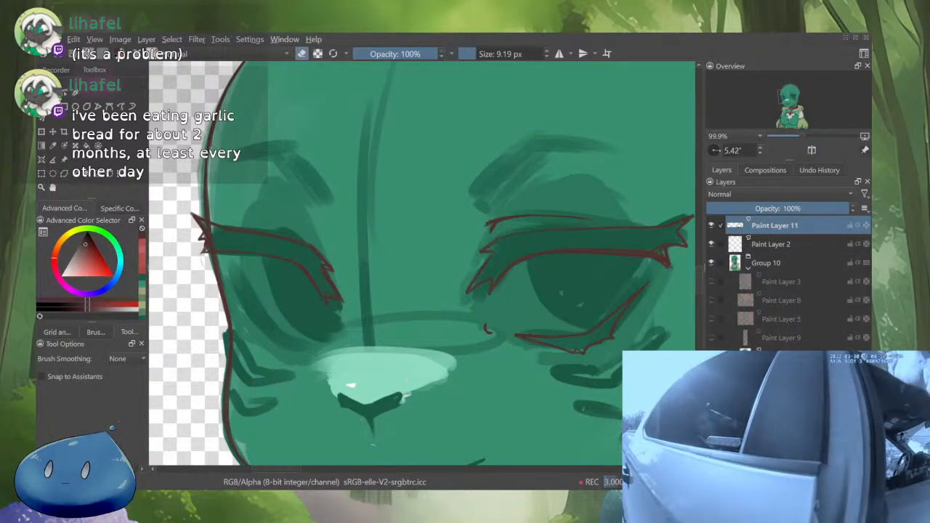
key("m")
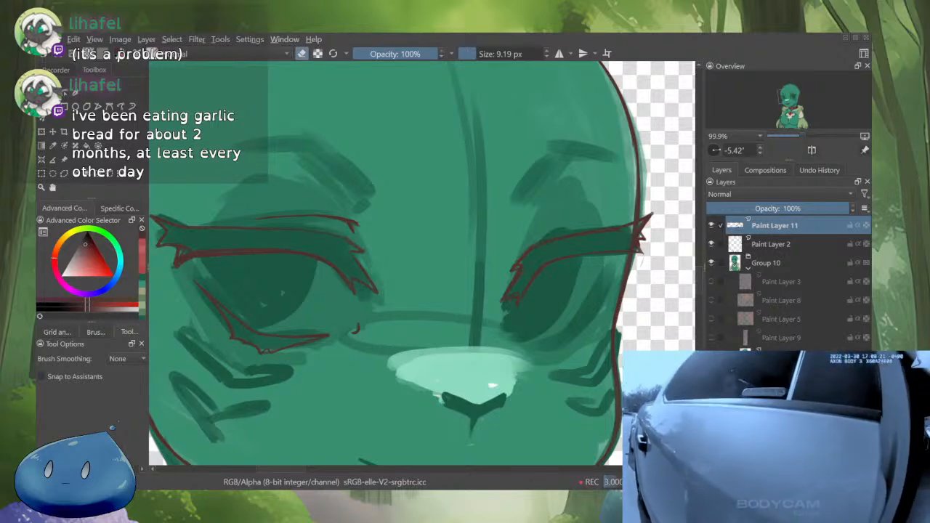
Draw the long edges of the far eye's lower lash from its outer tip towards the inner corner
key("e")
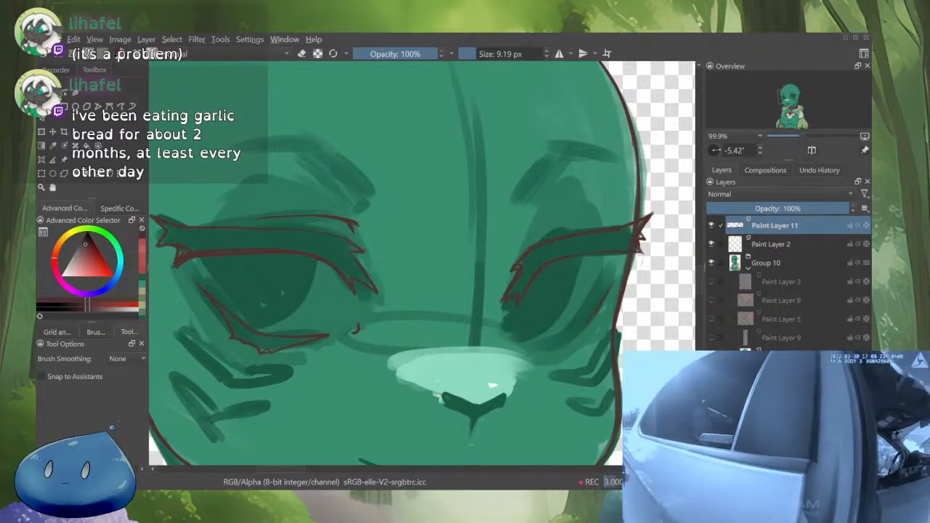
left_click_drag(527, 343, 570, 329)
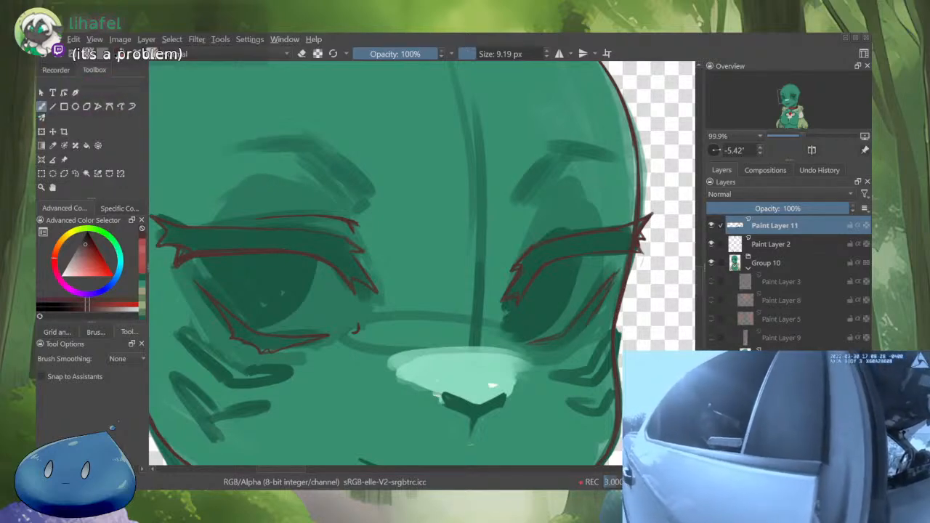
key("e")
key("e")
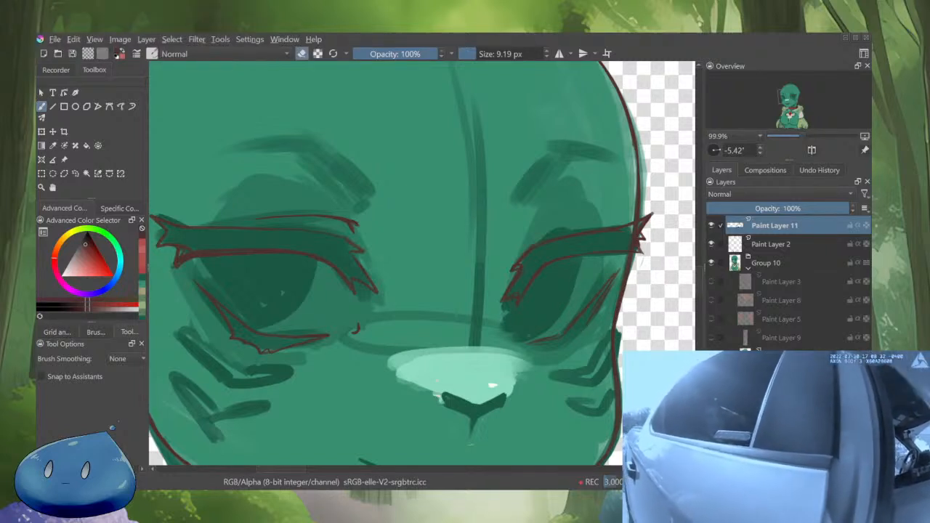
key("e")
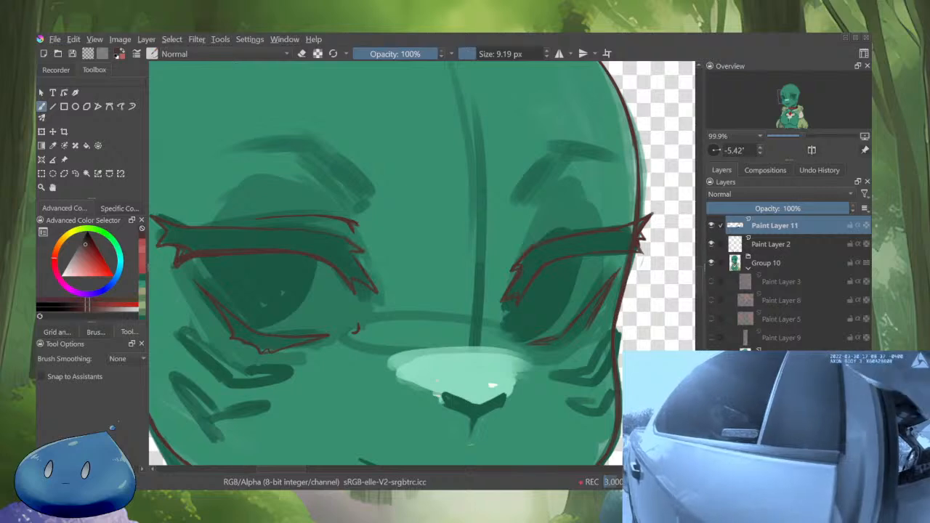
Add the small spikes along the underside of the far eye's lower lash to close its outline
key("m")
key("m")
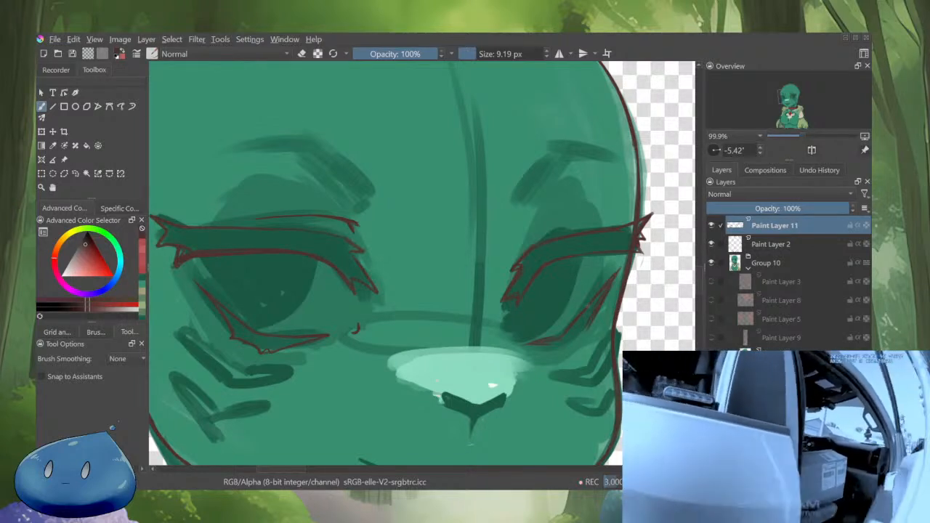
key("e")
key("e")
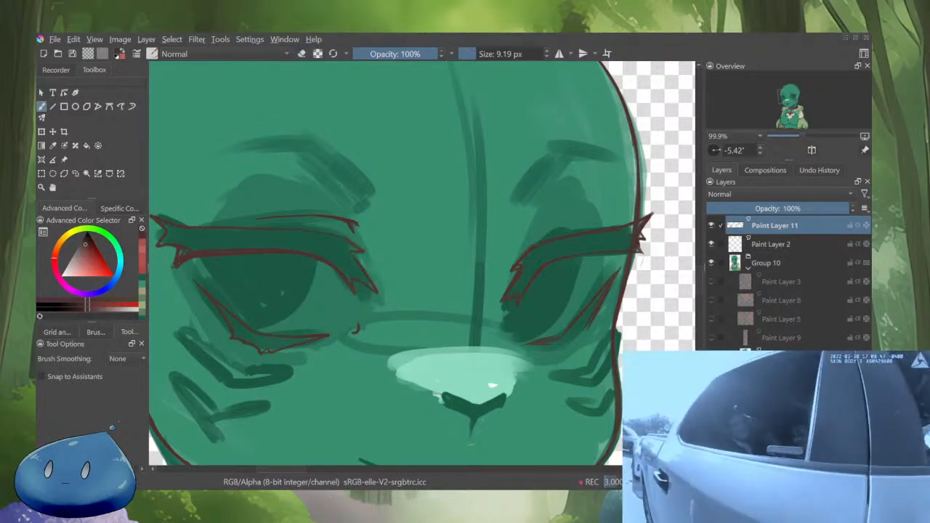
key("e")
key("e")
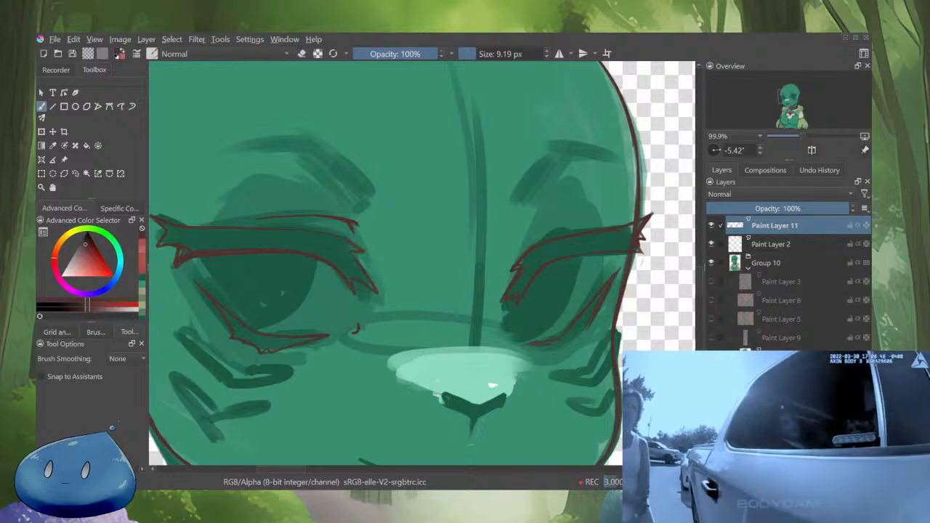
left_click_drag(541, 344, 571, 339)
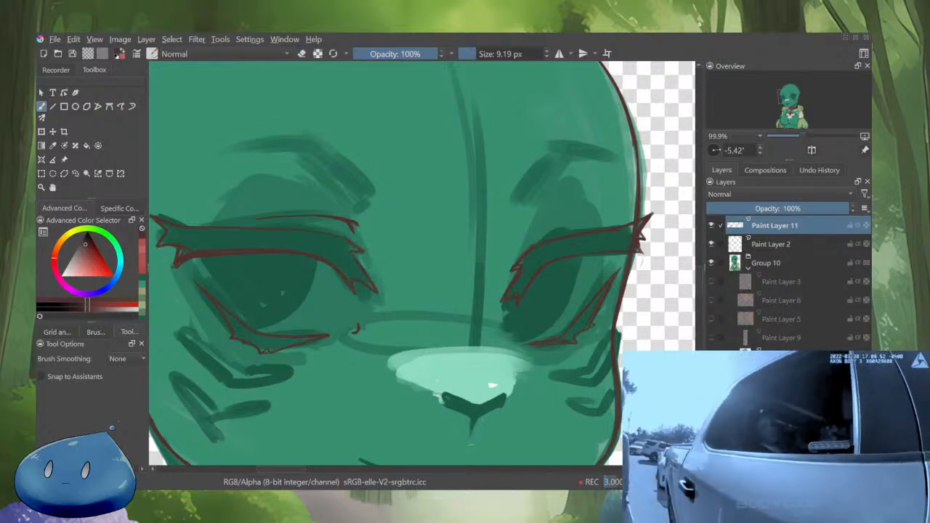
key("e")
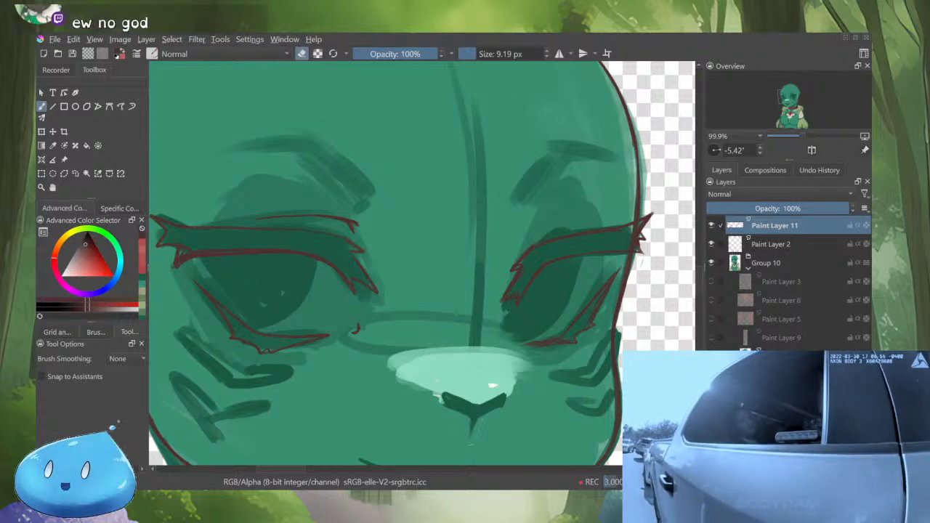
Check the eyes against the whole mirrored face and draw the far eye's inner-corner mark, trimming it with the eraser
scroll(620, 295, "down", 3)
key("m")
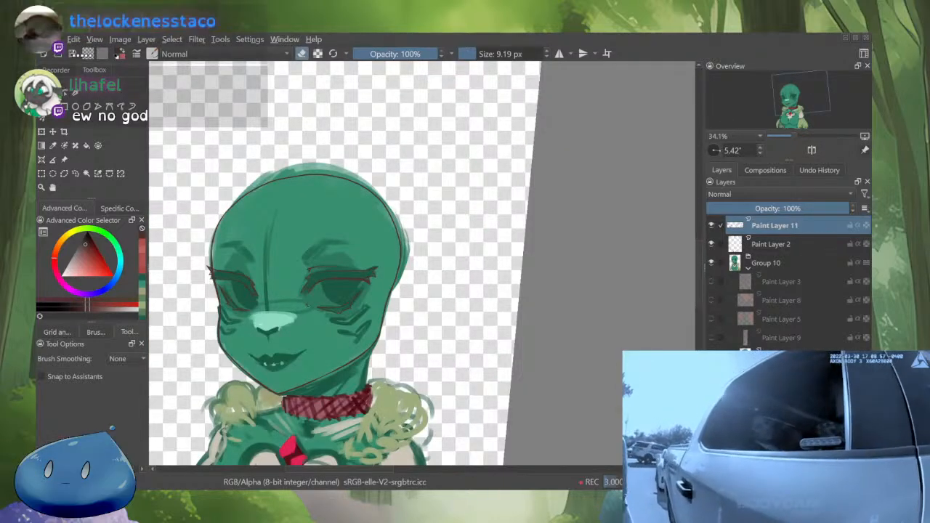
key("m")
scroll(589, 302, "up", 3)
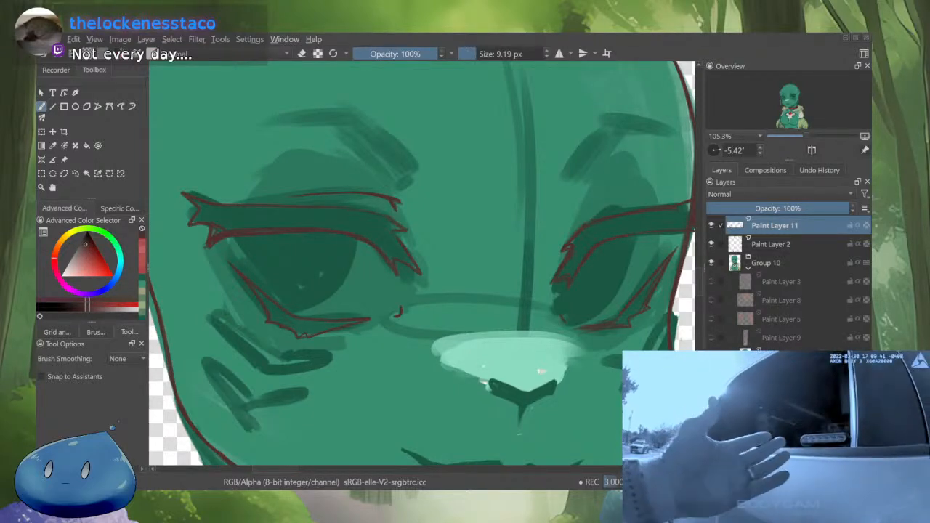
key("e")
key("e")
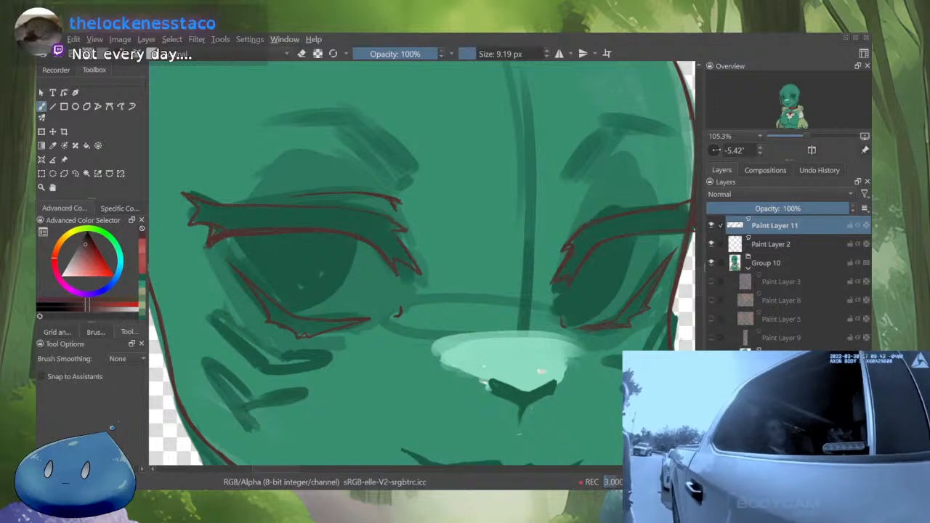
key("e")
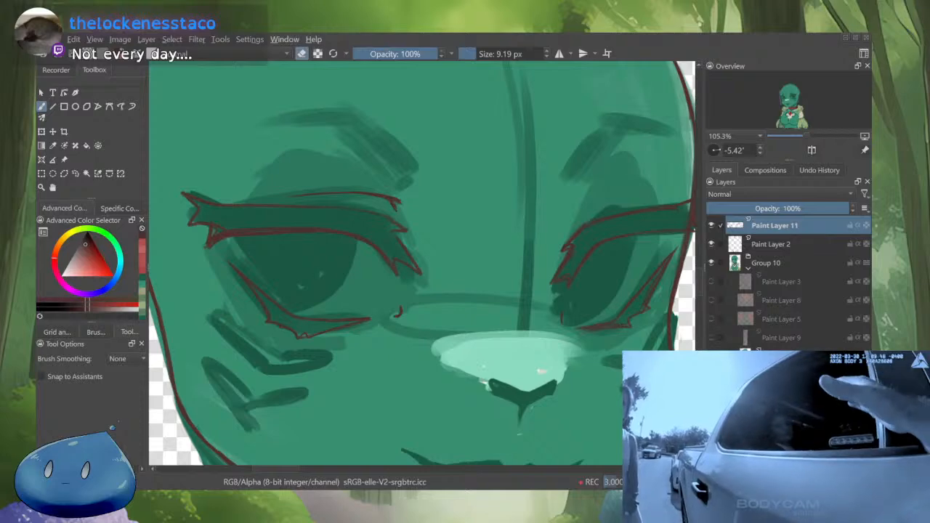
Draw the eyelid crease above the far eye's upper lash with a short hook at its inner end
key("m")
key("m")
scroll(542, 396, "down", 5)
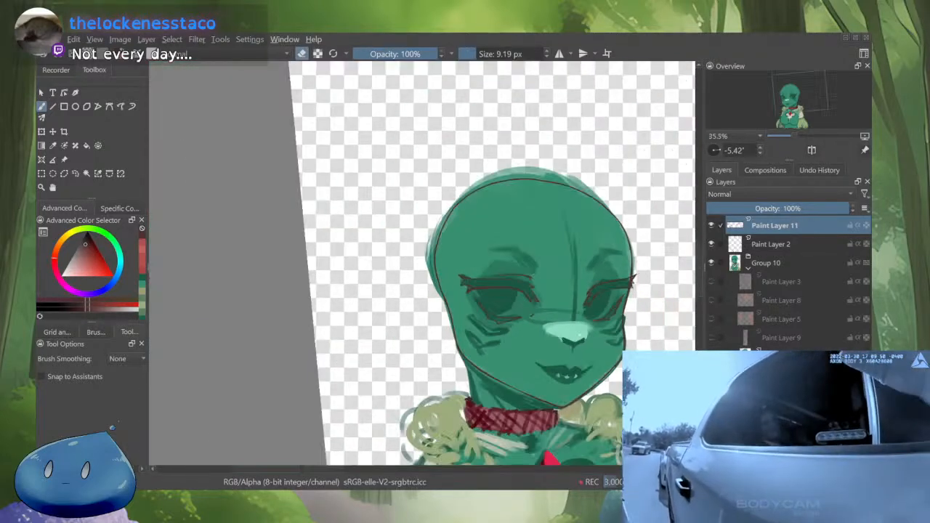
scroll(531, 407, "up", 3)
scroll(595, 254, "up", 2)
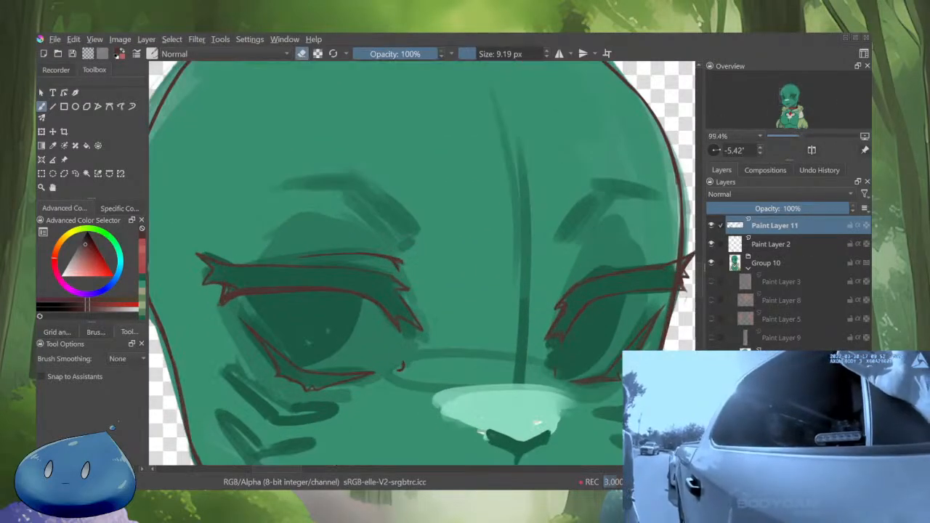
left_click_drag(574, 258, 641, 253)
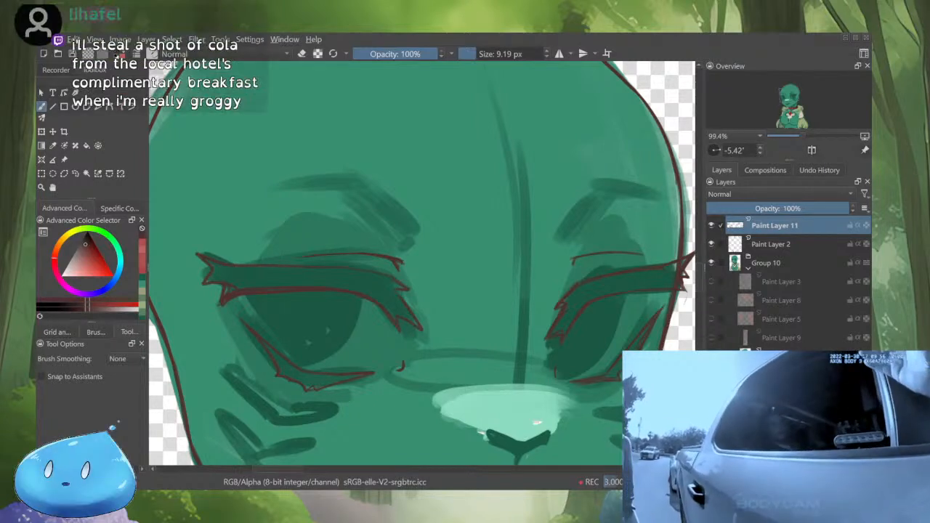
key("e")
mouse_move(575, 259)
left_mouse_down()
mouse_move(573, 266)
mouse_move(589, 254)
mouse_move(641, 253)
left_mouse_up()
key("e")
key("e")
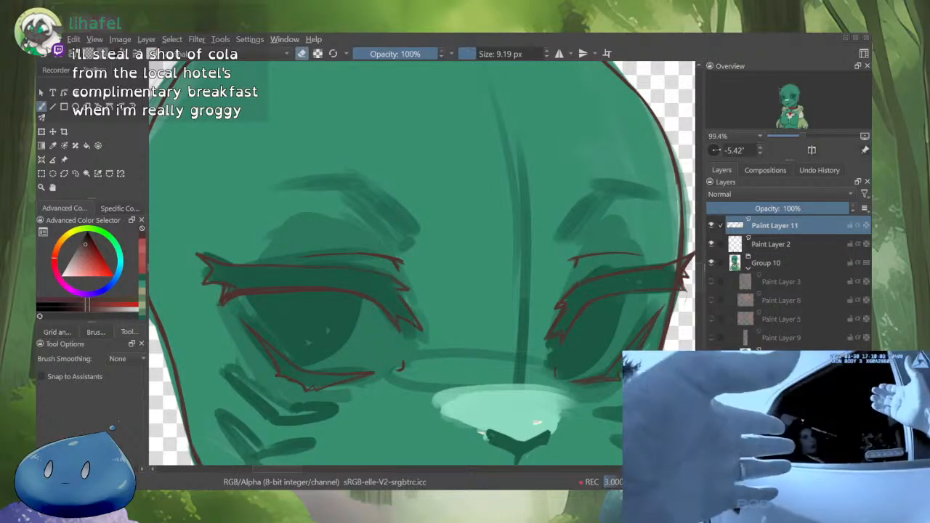
Retouch the outer half of the eyelid crease above the far eye and thin it with the eraser
key("m")
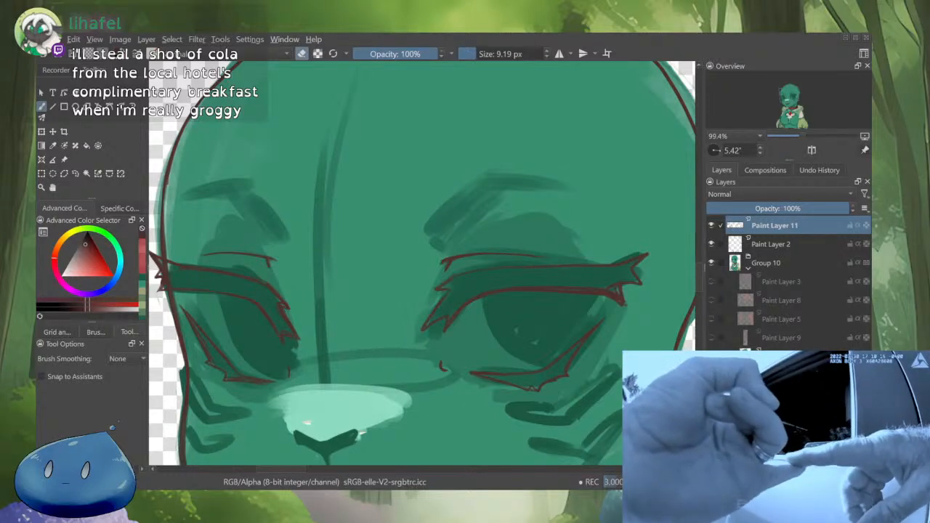
scroll(581, 289, "down", 4)
scroll(477, 276, "up", 4)
left_click_drag(477, 276, 478, 255)
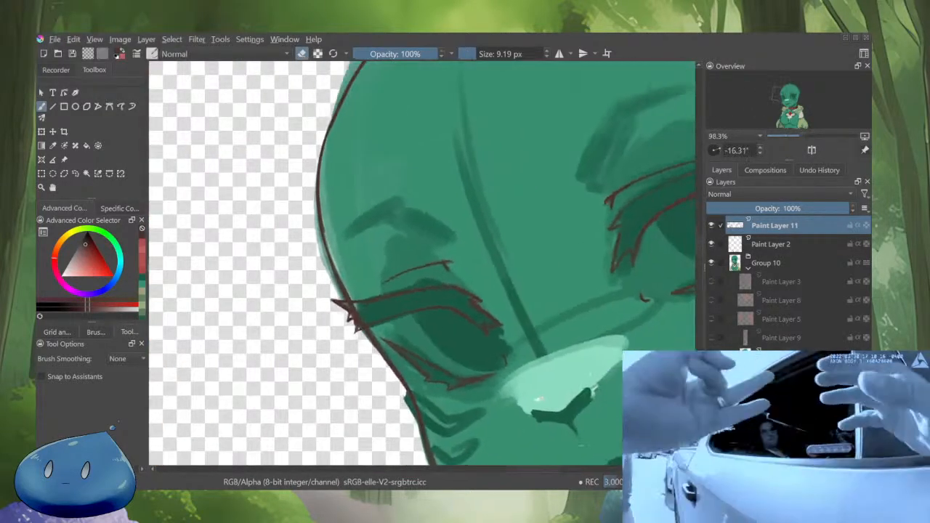
scroll(427, 271, "up", 3)
key("e")
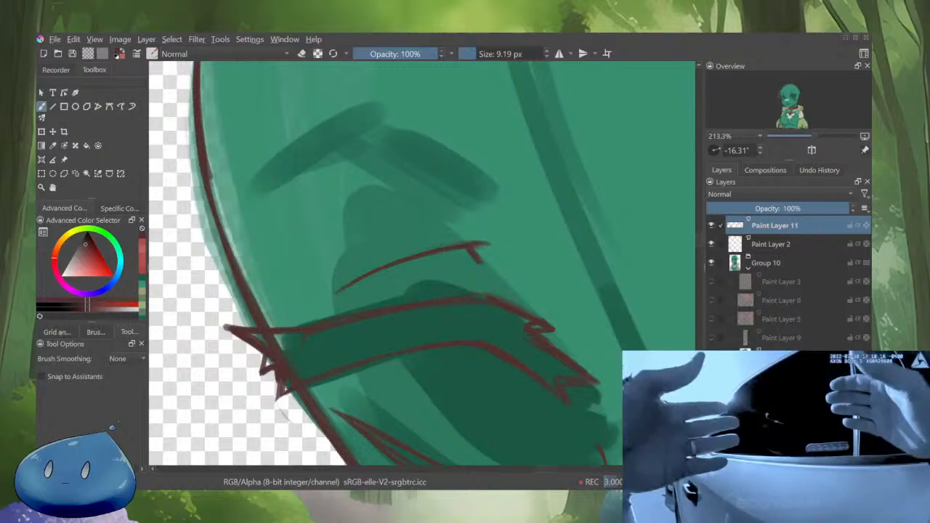
left_click_drag(340, 299, 398, 265)
key("e")
left_click_drag(337, 290, 436, 251)
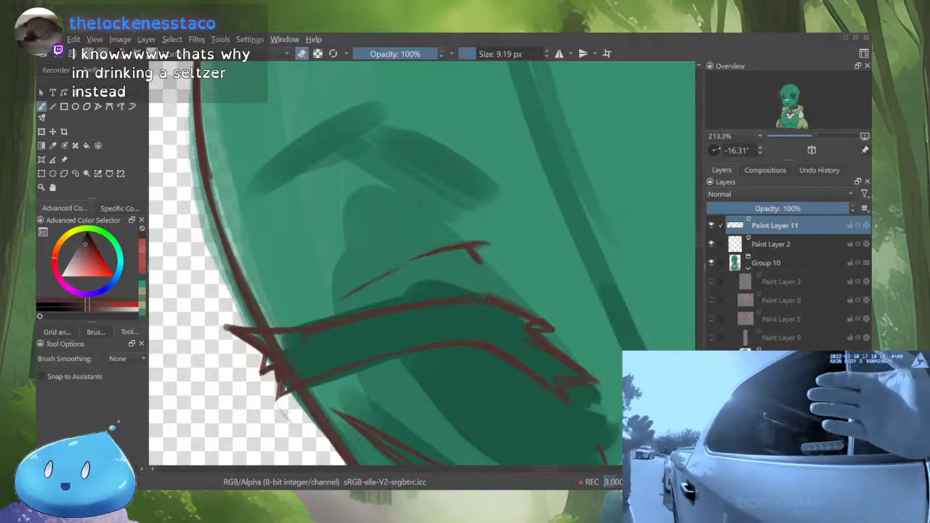
Redraw the thinned stretch of the far eye's lid crease and erase along it until the line tapers smoothly outwards
key("e")
left_click_drag(345, 296, 418, 260)
left_click_drag(371, 279, 464, 242)
key("e")
left_click_drag(351, 291, 459, 243)
key("e")
left_click_drag(397, 266, 424, 256)
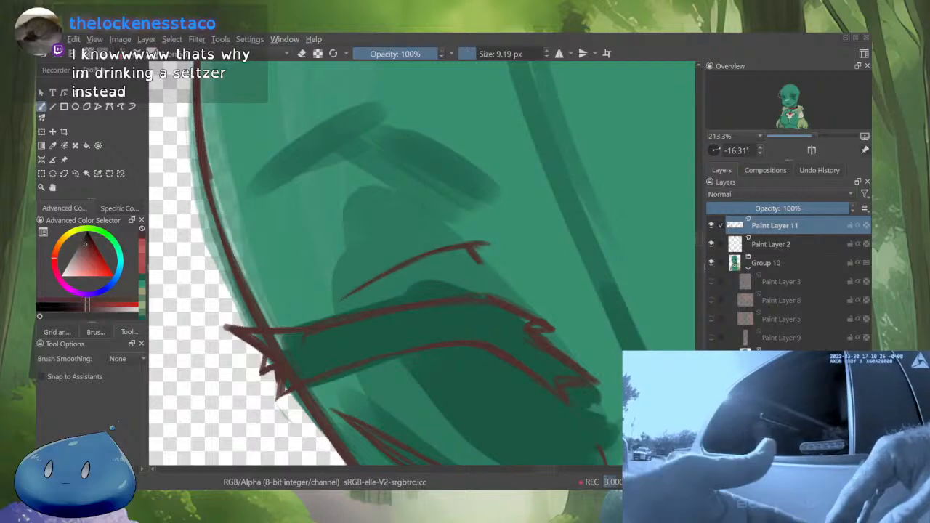
key("e")
left_click_drag(351, 290, 418, 258)
Examine both eyes against the whole face, mirrored and unmirrored, and with the eye line art layer isolated
key("m")
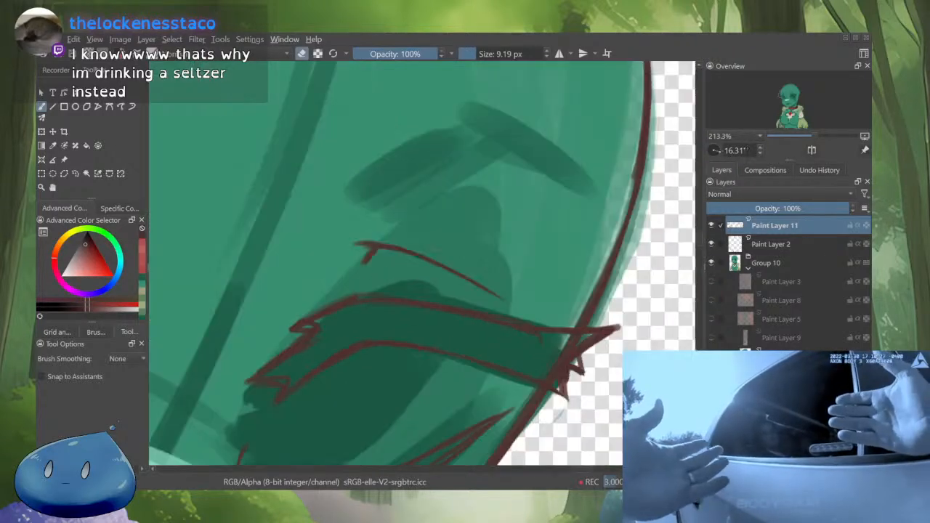
scroll(422, 264, "down", 4)
key("4")
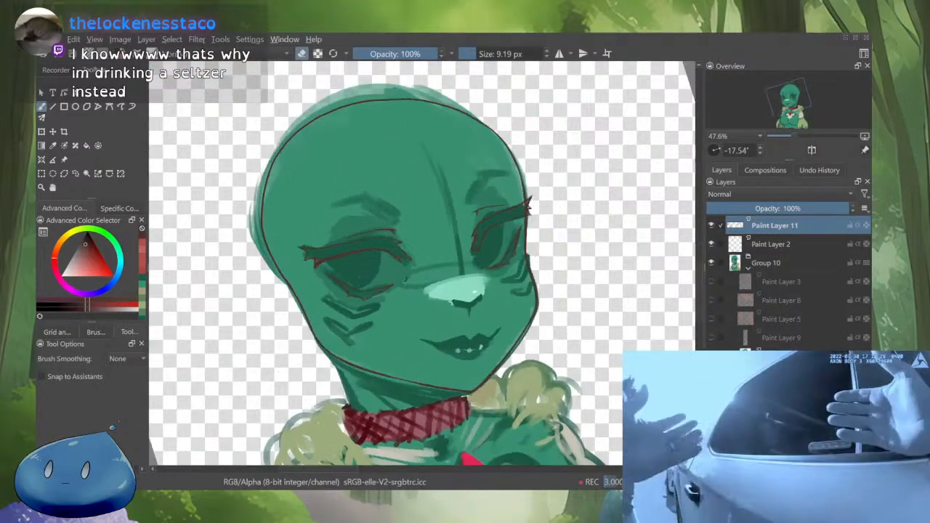
key("m")
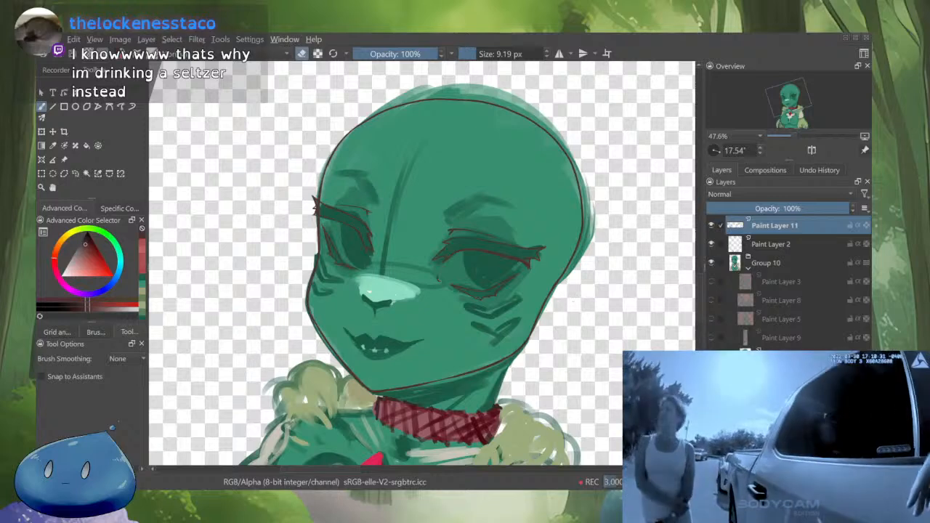
key("4")
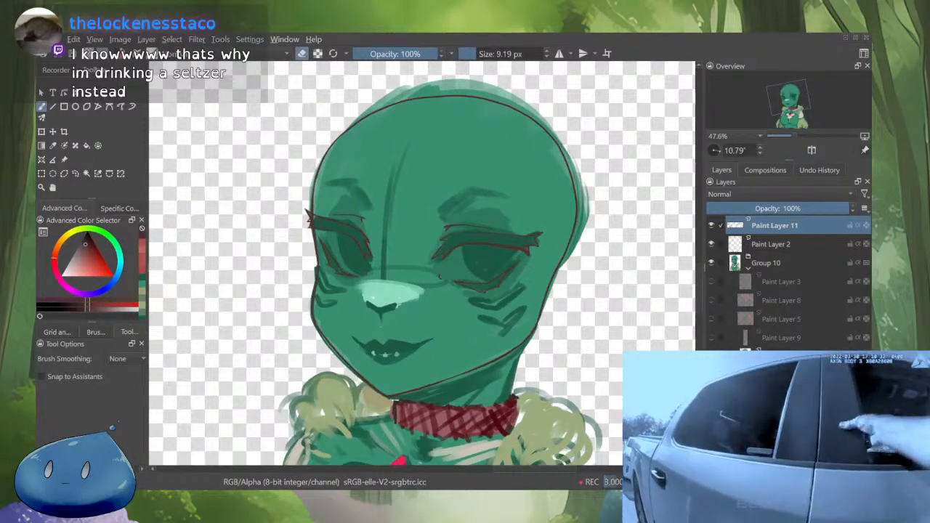
key("4")
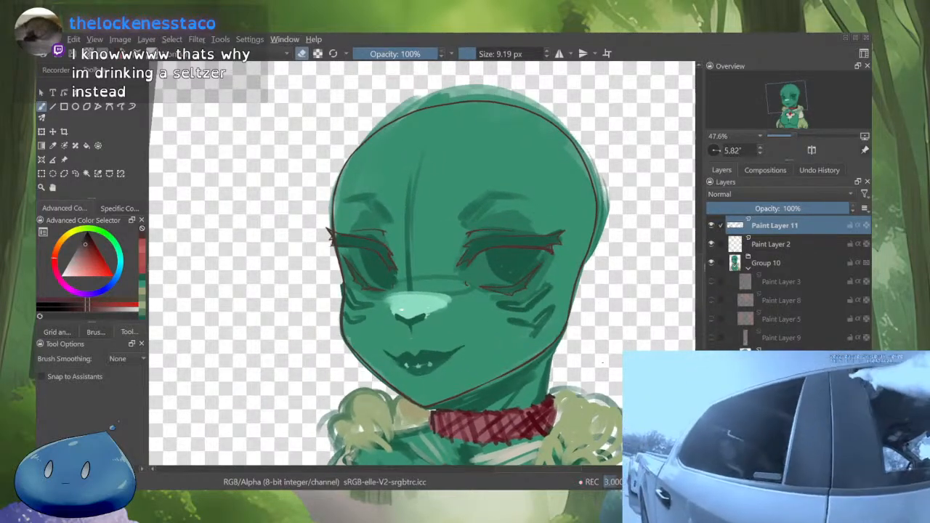
key("alt+i")
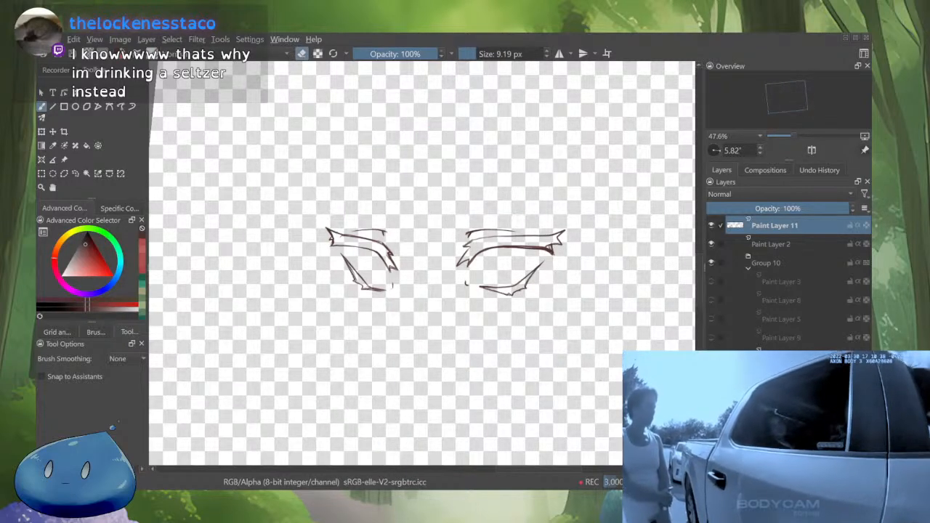
key("alt+i")
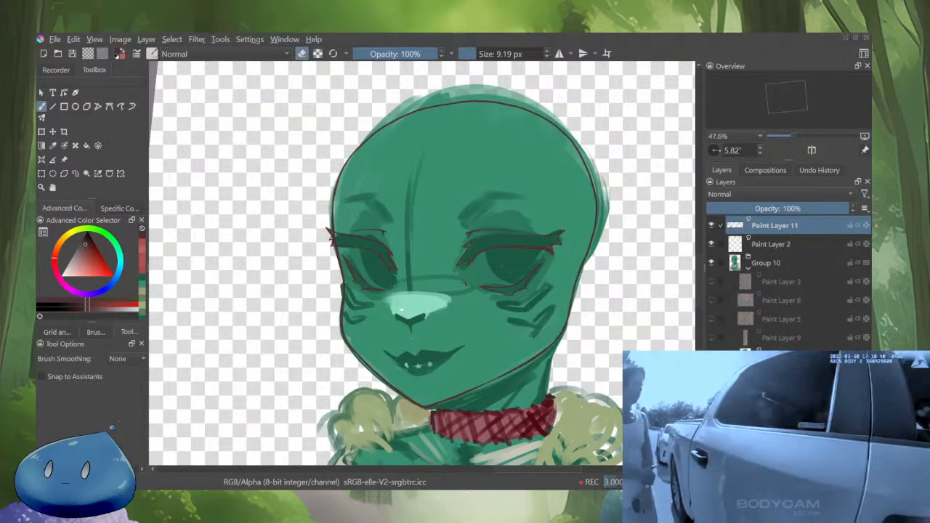
Add a new paint layer above Paint Layer 11 and switch the brush from erasing back to drawing
key("Insert")
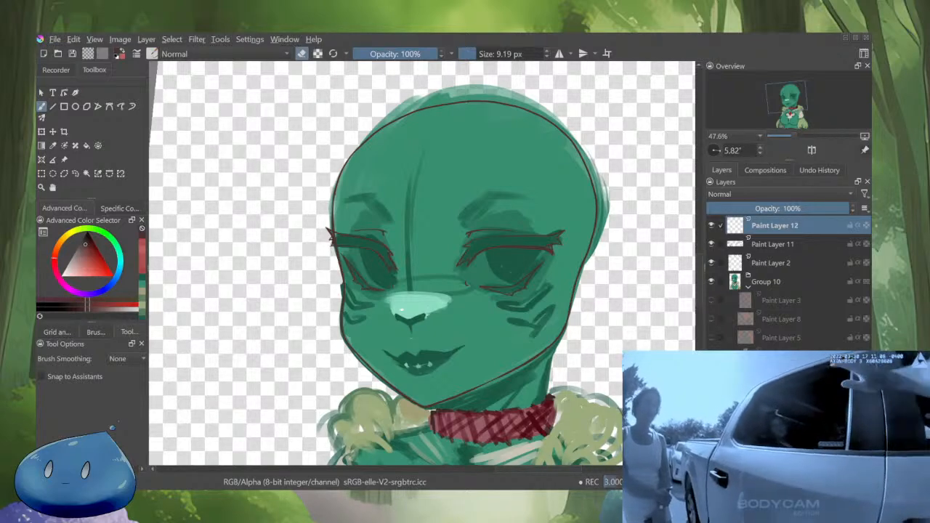
left_click_drag(466, 283, 507, 311)
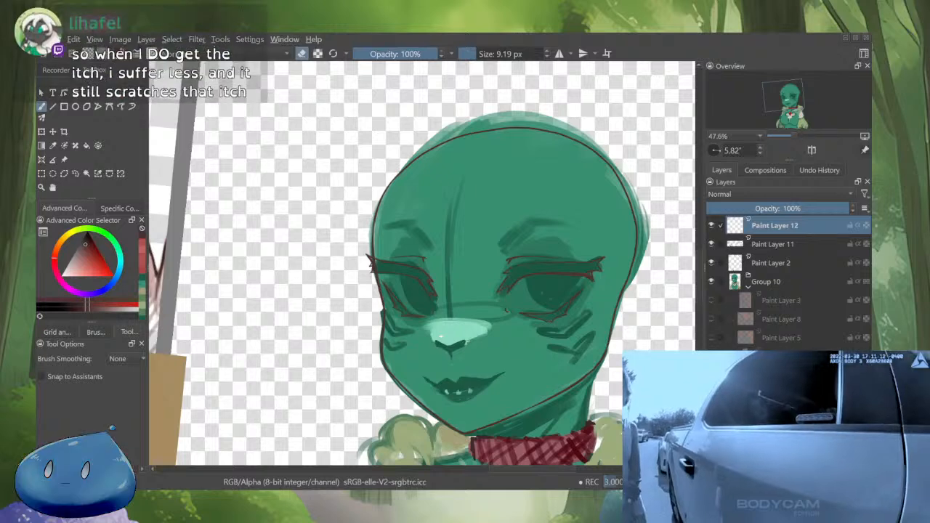
scroll(567, 311, "up", 2)
left_click_drag(567, 311, 580, 293)
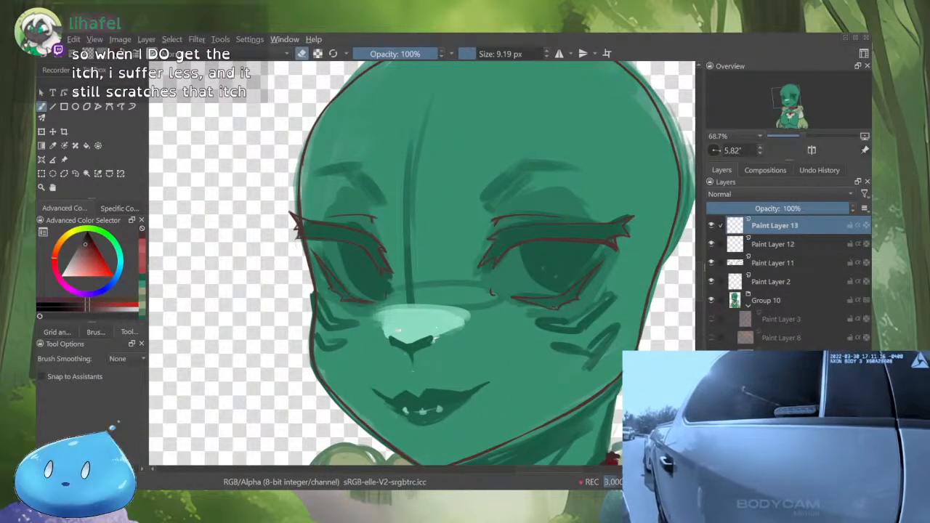
scroll(523, 160, "up", 3)
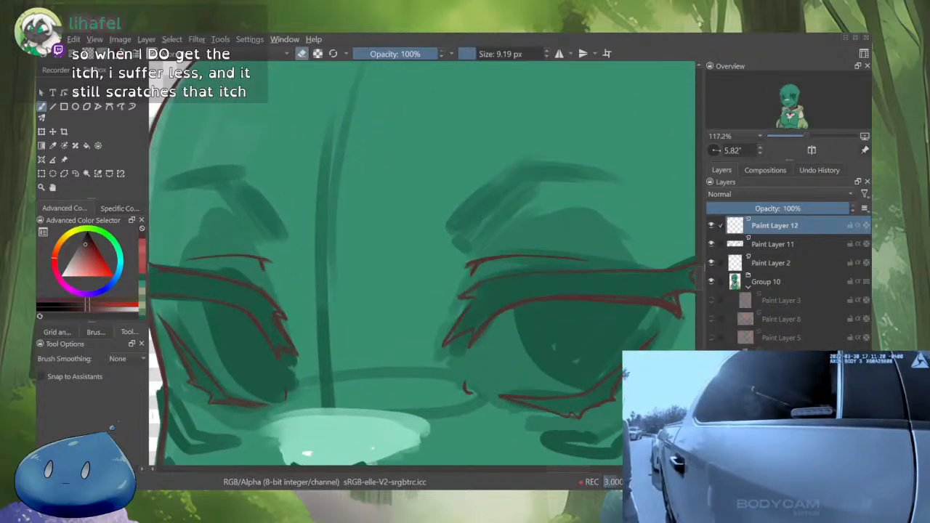
key("e")
left_click_drag(454, 223, 473, 247)
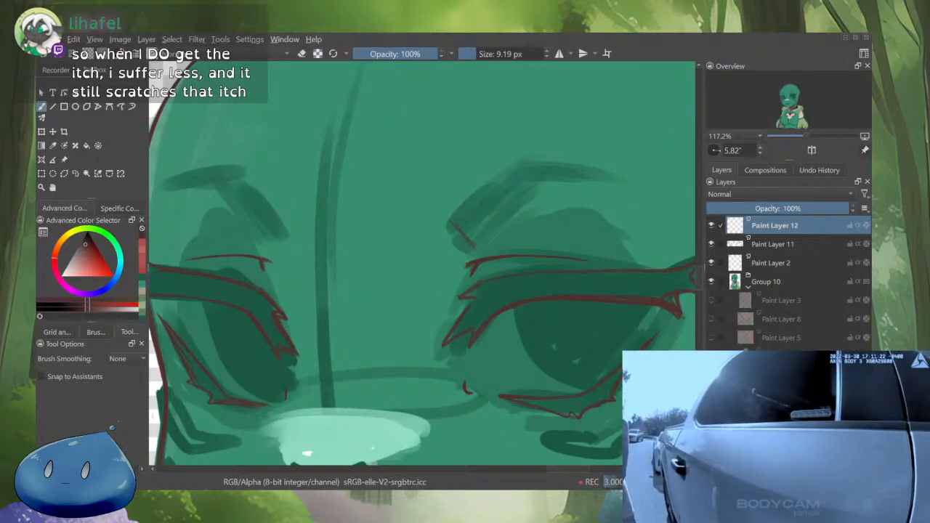
left_click_drag(462, 210, 534, 169)
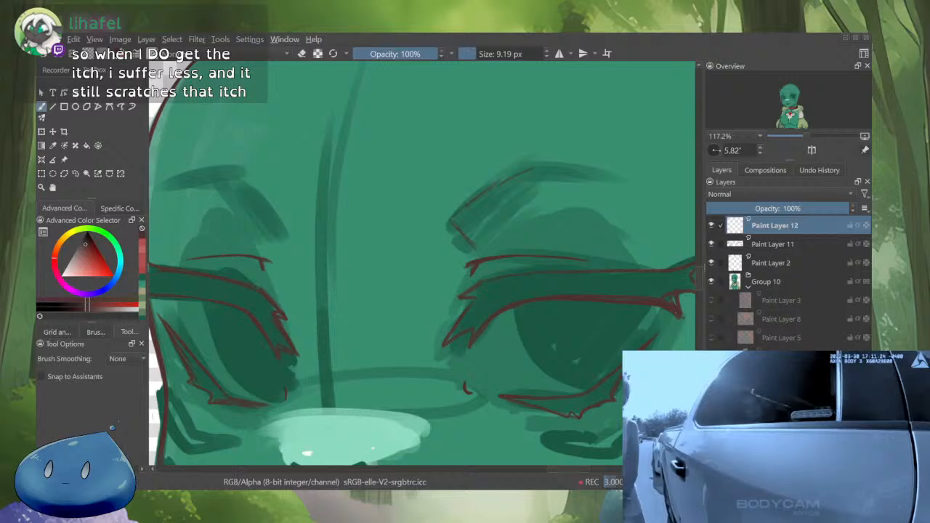
left_click_drag(479, 243, 564, 181)
left_click_drag(458, 215, 647, 180)
left_click_drag(533, 196, 634, 180)
scroll(526, 219, "down", 5)
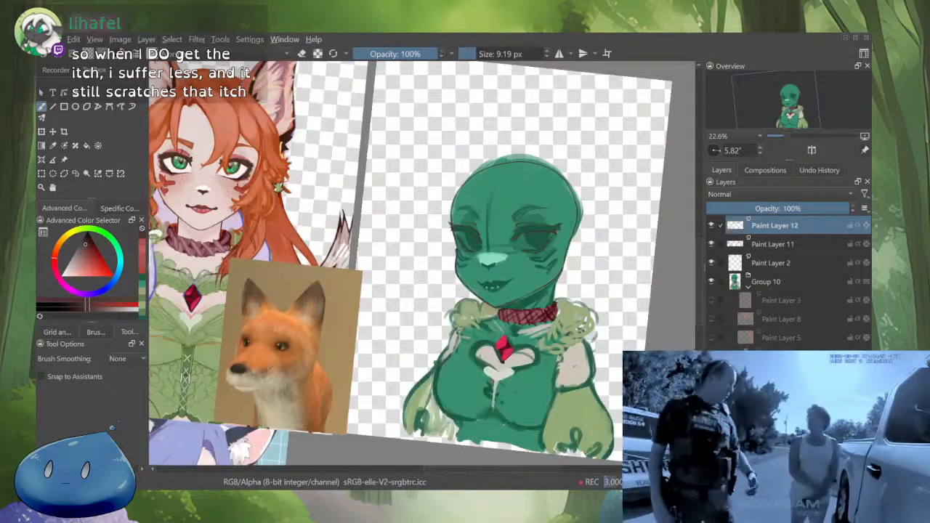
left_click(735, 225, "alt")
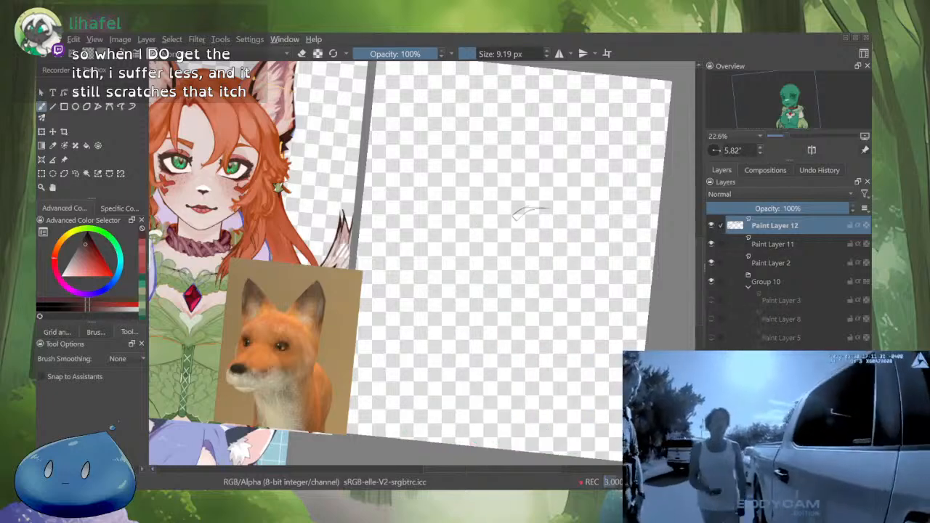
left_click(735, 225, "alt")
scroll(523, 217, "up", 4)
scroll(465, 262, "up", 3)
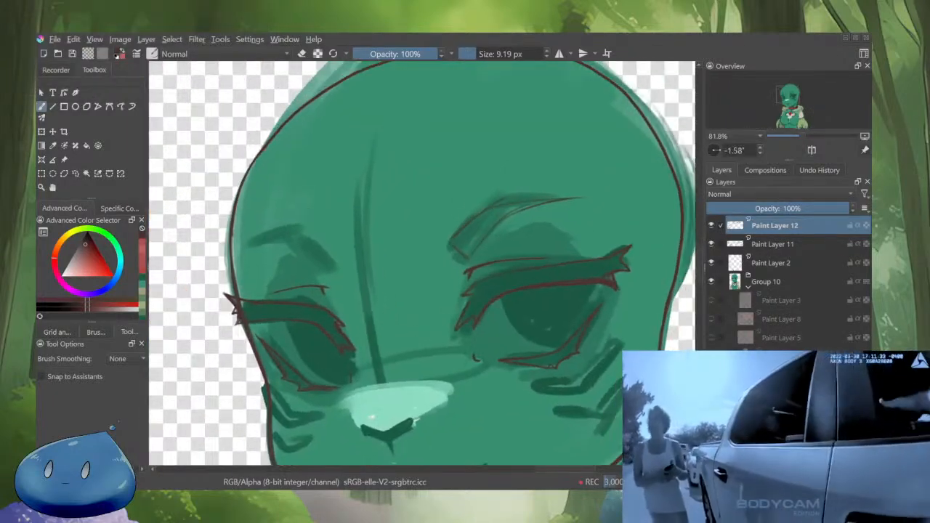
key("ctrl+z")
key("ctrl+z")
key("ctrl+z")
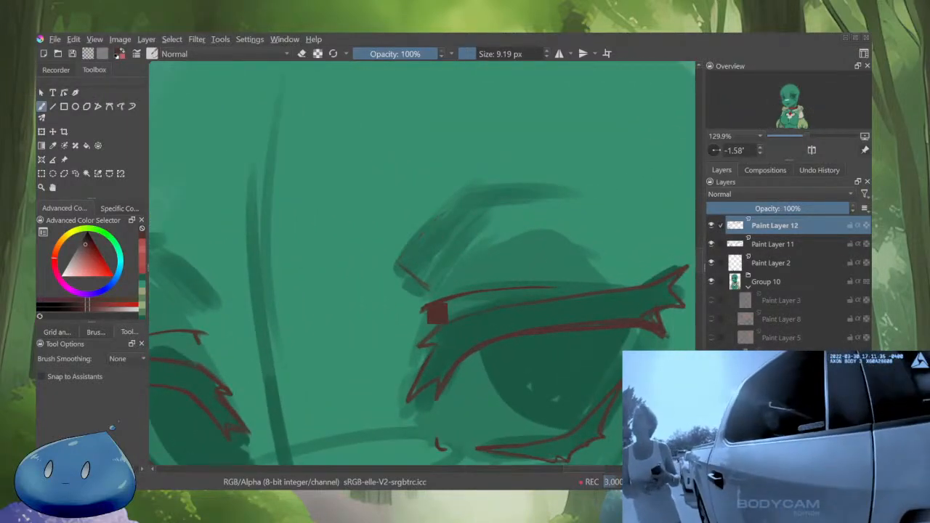
key("ctrl+z")
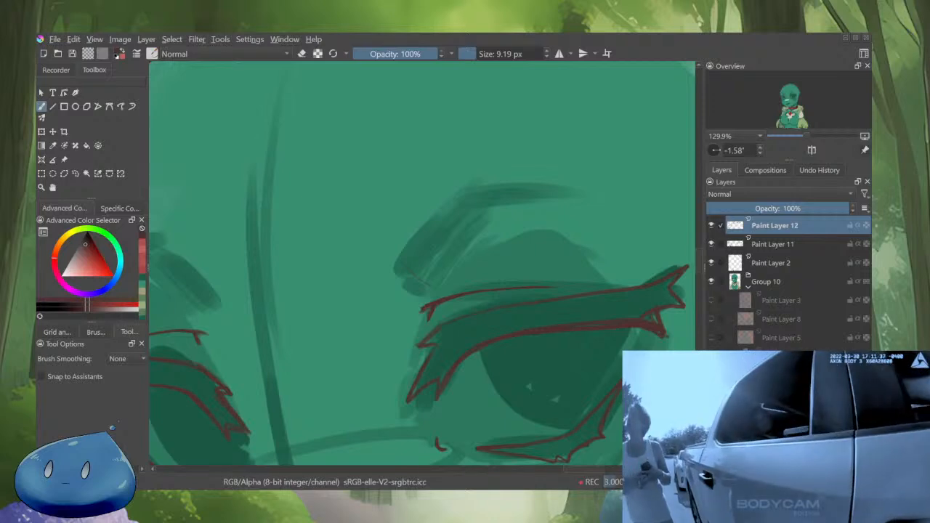
Outline the near eye's eyebrow on Paint Layer 12 with a slanted inner end and long tapering edges, cleaning the upper edge with the eraser
left_click_drag(403, 254, 425, 282)
left_click_drag(472, 223, 601, 208)
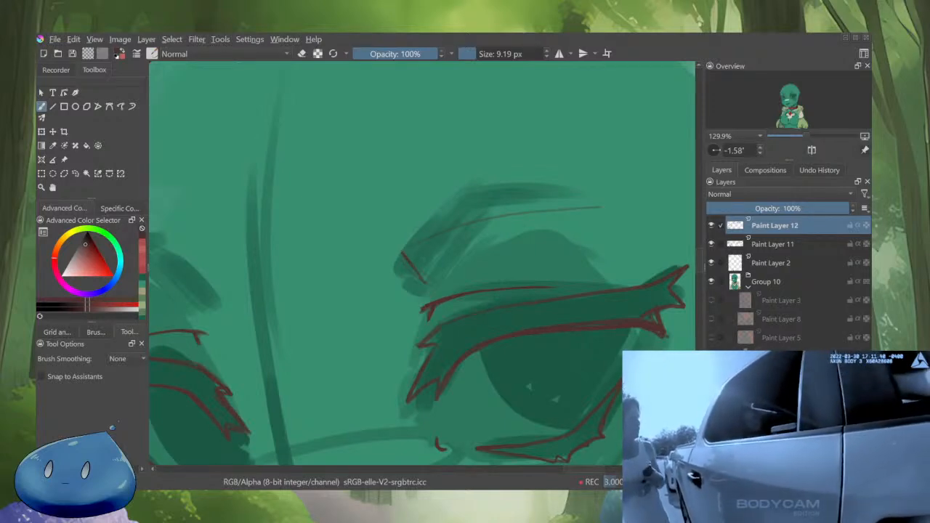
mouse_move(427, 284)
left_mouse_down()
mouse_move(499, 249)
mouse_move(570, 230)
left_mouse_up()
mouse_move(425, 243)
left_mouse_down()
mouse_move(522, 217)
mouse_move(629, 217)
mouse_move(512, 234)
left_mouse_up()
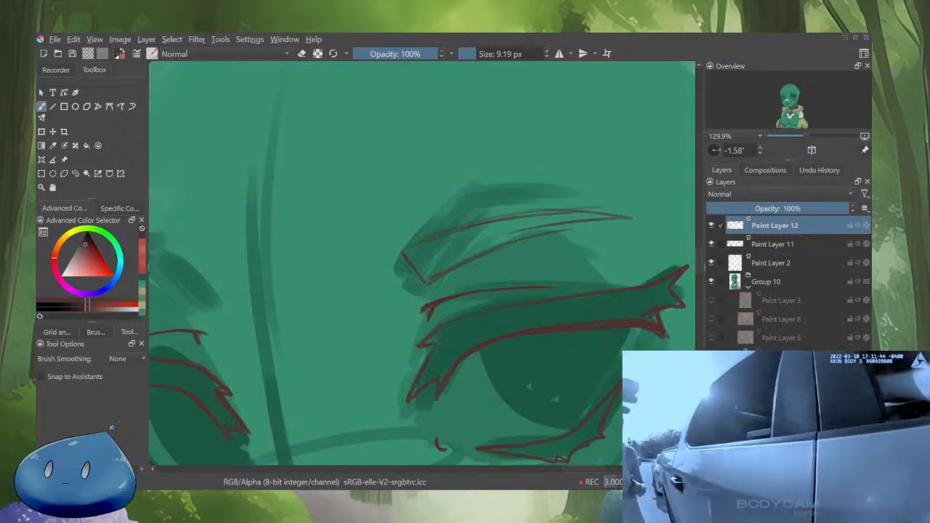
mouse_move(404, 249)
left_mouse_down()
mouse_move(531, 216)
mouse_move(599, 216)
left_mouse_up()
key("e")
left_click_drag(494, 214, 603, 212)
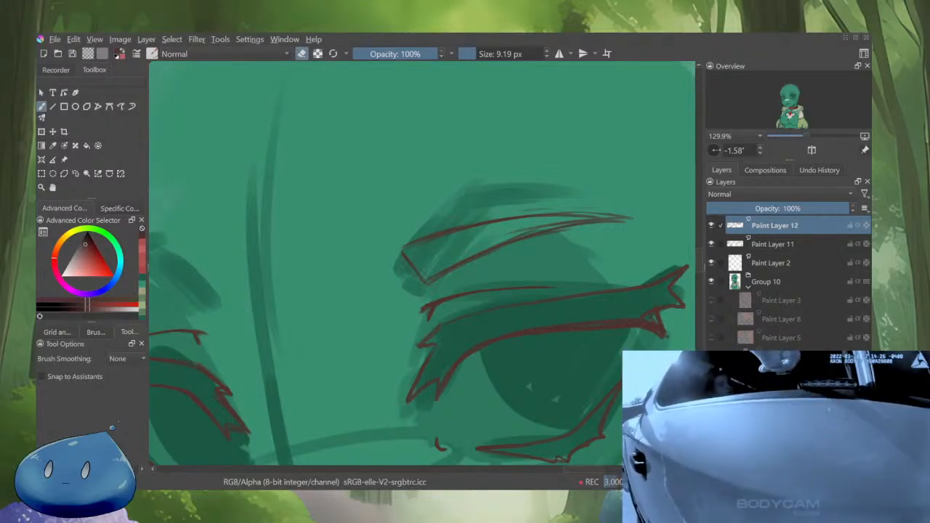
Draw the short slanted stroke that forms the inner end of the far eye's eyebrow
key("m")
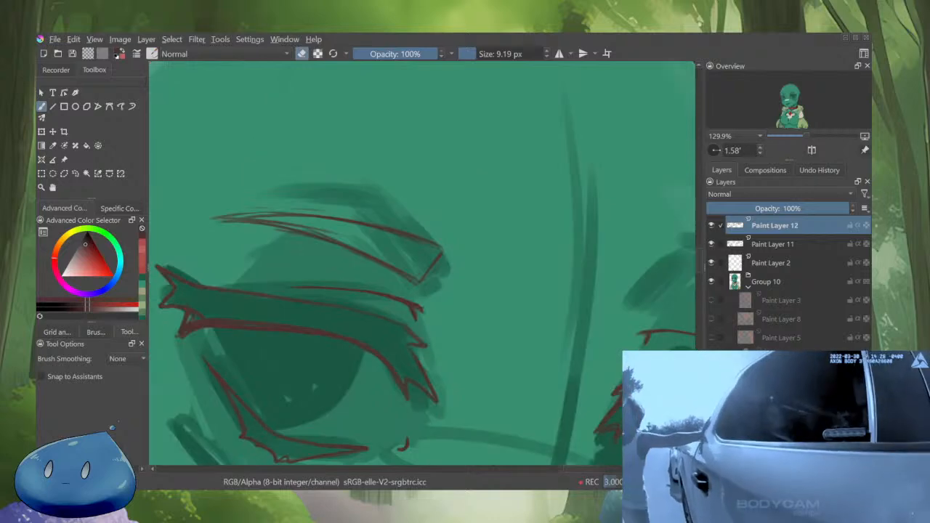
left_click_drag(422, 264, 335, 249)
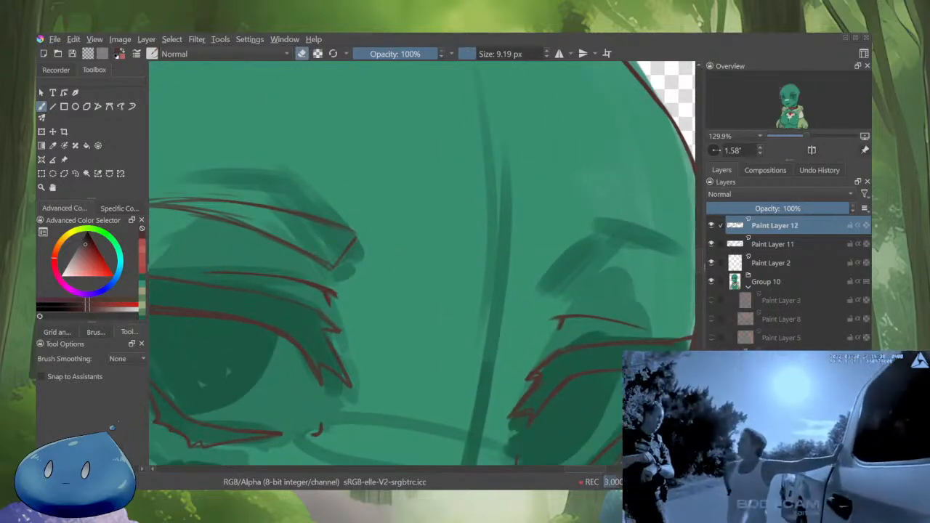
key("e")
mouse_move(547, 271)
left_mouse_down()
mouse_move(550, 291)
mouse_move(568, 283)
mouse_move(569, 248)
mouse_move(580, 262)
mouse_move(581, 241)
left_mouse_up()
key("m")
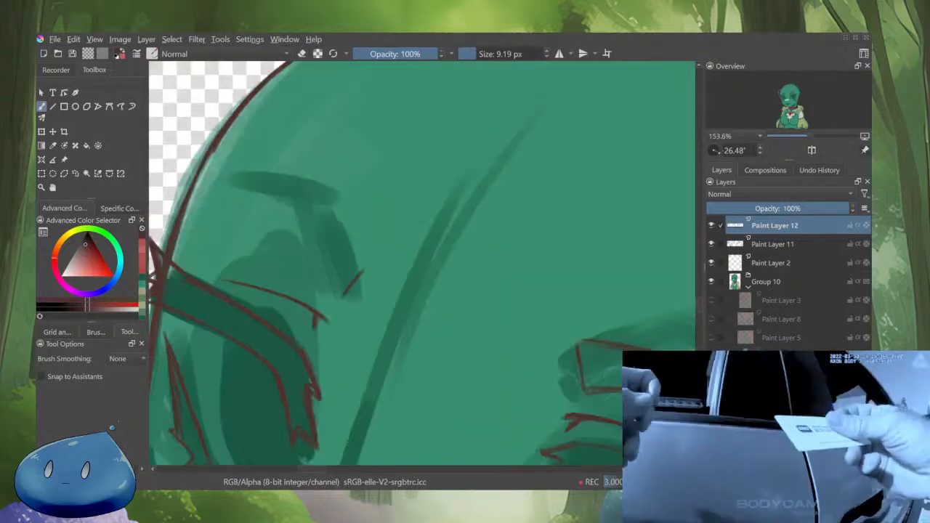
key("m")
left_click_drag(560, 328, 506, 277)
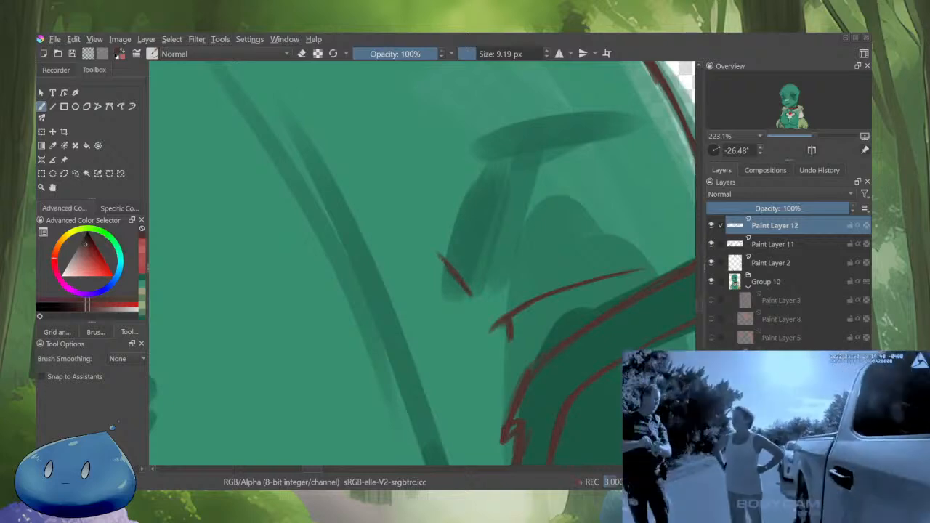
Draw the upper and lower edges of the far eyebrow from its inner end outwards, following the curve of the brow
mouse_move(470, 293)
left_mouse_down()
mouse_move(497, 278)
mouse_move(547, 224)
left_mouse_up()
mouse_move(445, 248)
left_mouse_down()
mouse_move(467, 225)
mouse_move(579, 166)
mouse_move(602, 281)
left_mouse_up()
key("m")
mouse_move(291, 262)
left_mouse_down()
mouse_move(331, 285)
mouse_move(429, 313)
mouse_move(429, 277)
mouse_move(445, 291)
left_mouse_up()
left_click_drag(509, 306, 479, 186)
left_click_drag(305, 269, 306, 215)
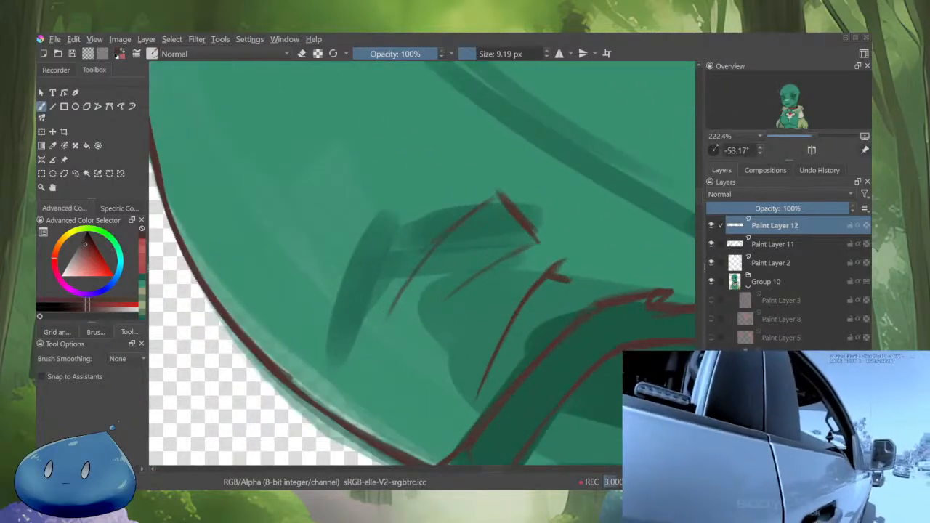
mouse_move(433, 253)
left_mouse_down()
mouse_move(378, 343)
mouse_move(359, 405)
left_mouse_up()
mouse_move(402, 337)
left_mouse_down()
mouse_move(367, 387)
mouse_move(436, 303)
mouse_move(523, 246)
left_mouse_up()
left_click_drag(554, 229, 554, 363)
left_click_drag(508, 218, 403, 326)
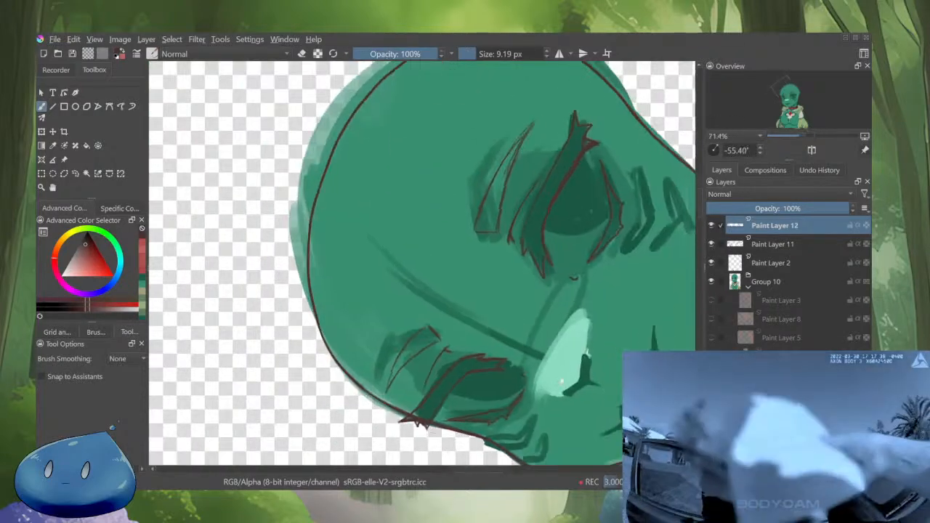
Enclose the far eye's eyebrow on Paint Layer 12 in a freehand selection and transform it so its inner end sits slightly further outwards
left_click_drag(509, 182, 536, 290)
left_click_drag(476, 393, 506, 386)
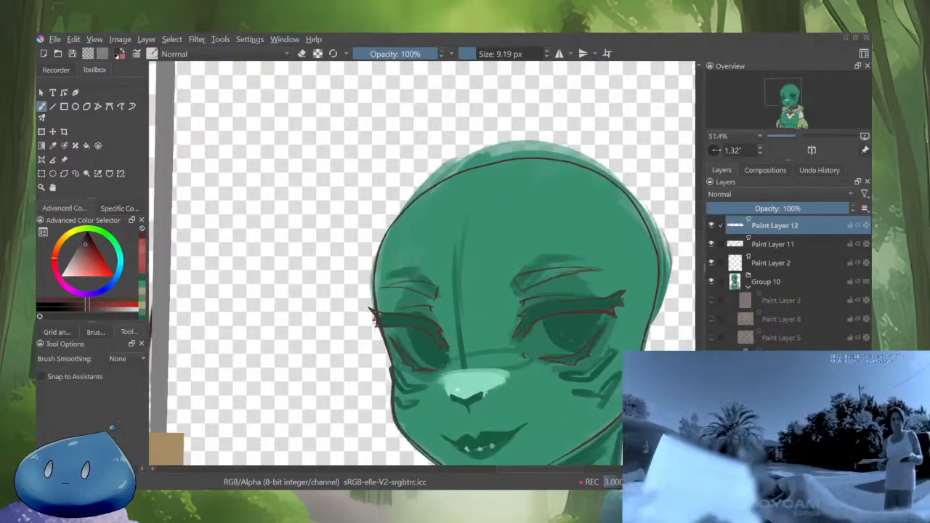
left_click_drag(509, 181, 516, 190)
key("m")
left_click_drag(422, 291, 468, 218)
left_click_drag(468, 276, 490, 300)
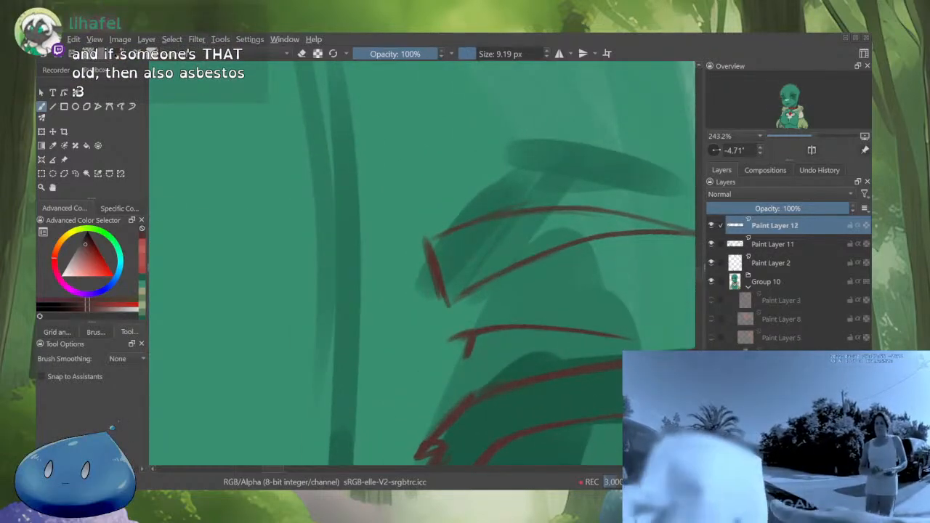
left_click_drag(490, 226, 490, 263)
key("l")
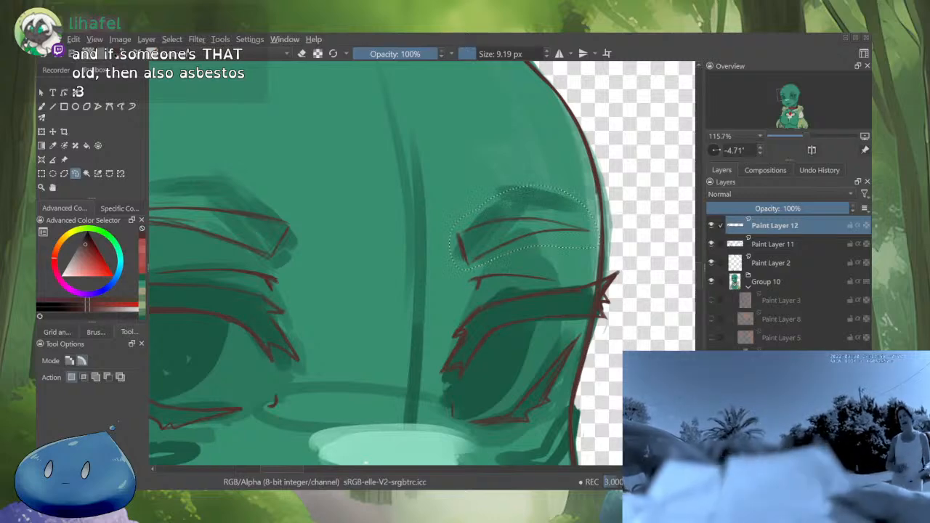
key("ctrl+t")
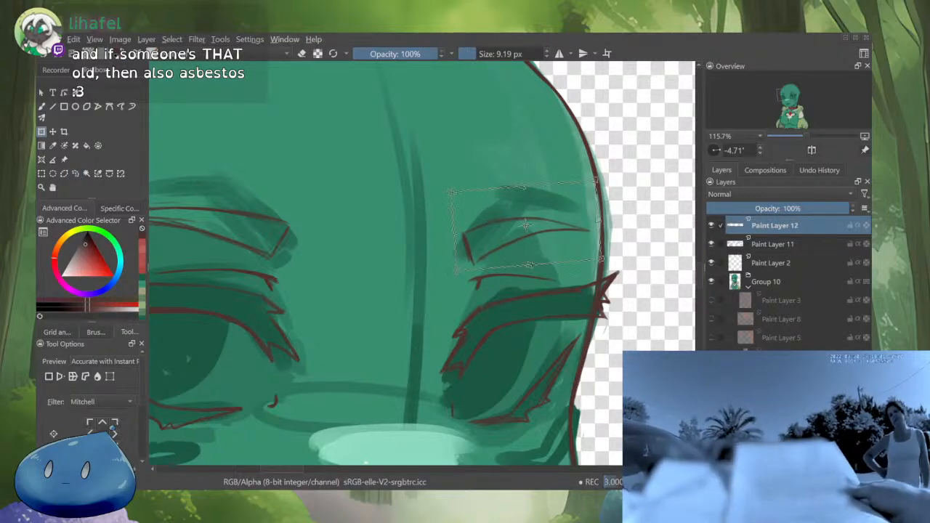
key("m")
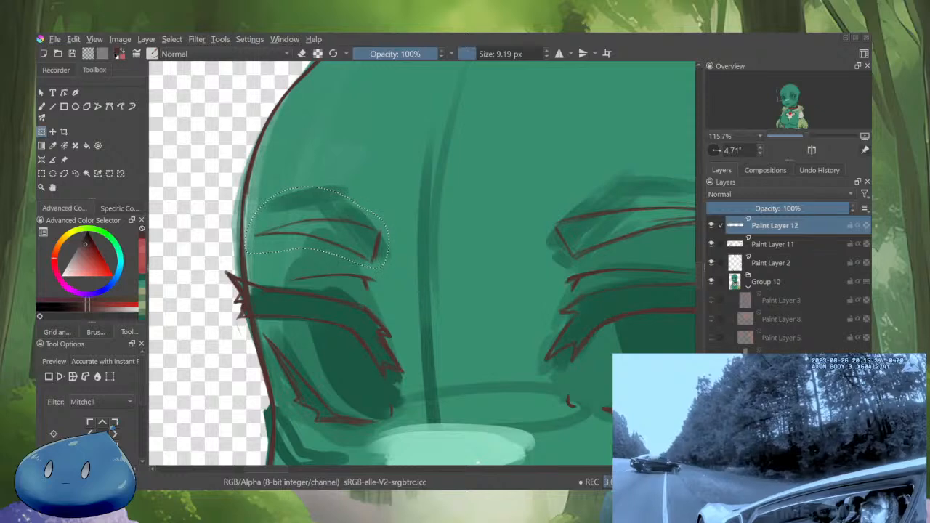
scroll(415, 244, "down", 2)
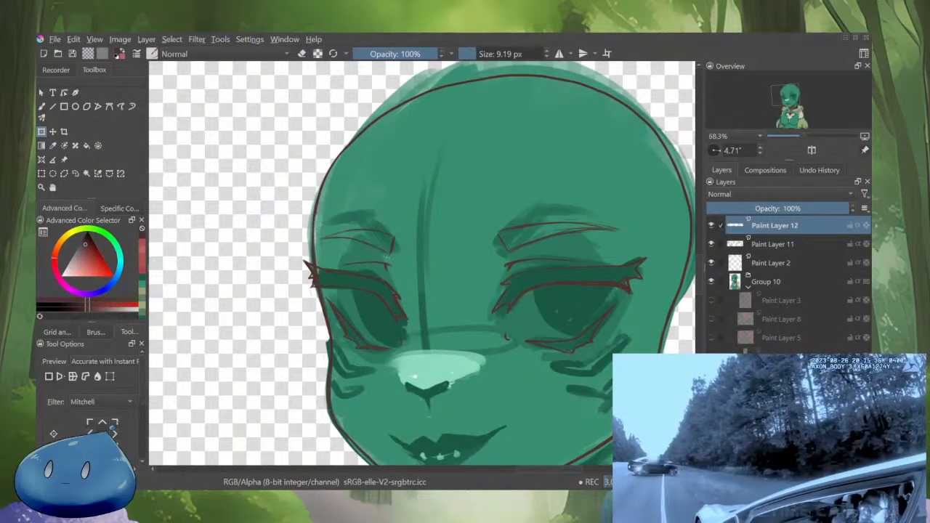
scroll(564, 307, "down", 3)
scroll(592, 359, "up", 2)
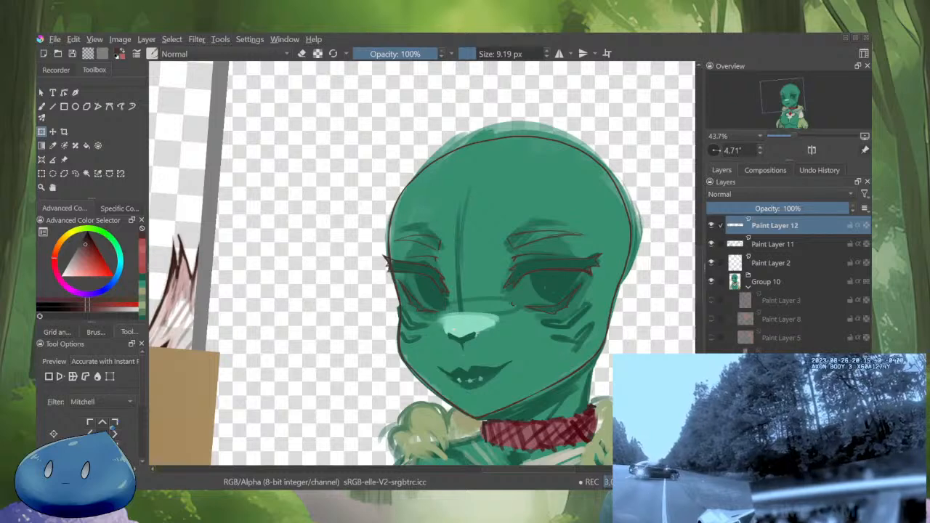
Collapse Group 10, gather Paint Layer 12, Paint Layer 11 and Paint Layer 2 into a new group, and name it Face
left_click(748, 286)
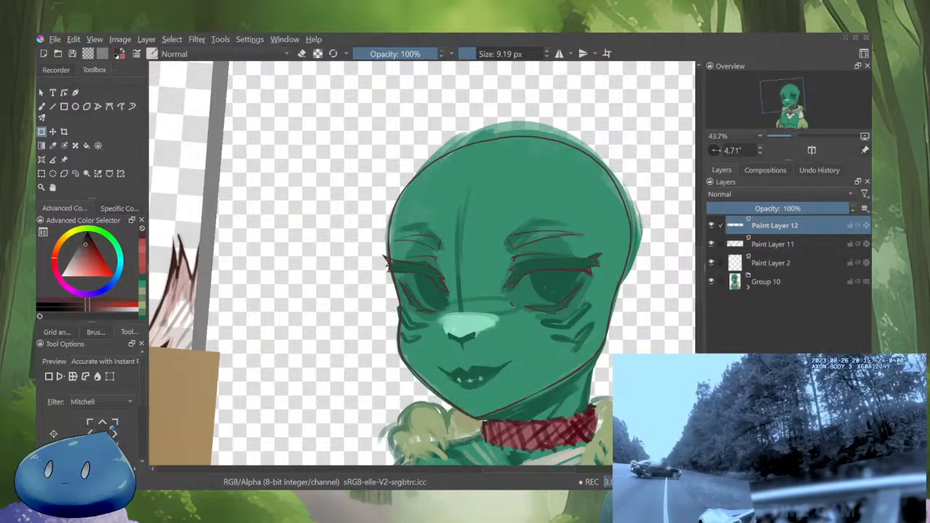
left_click(772, 282)
left_click(788, 263)
left_click(791, 225, "ctrl")
left_click(793, 245, "ctrl")
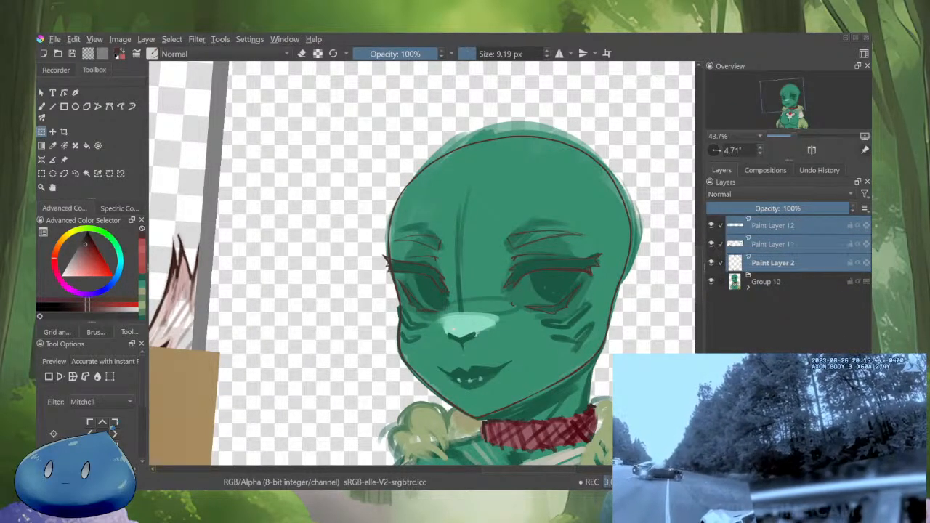
key("ctrl+g")
double_click(767, 225)
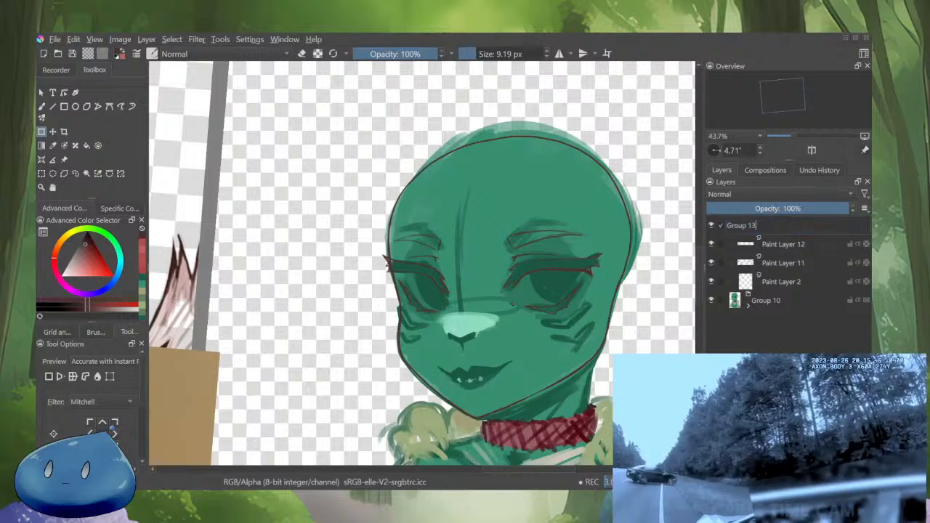
type("Face")
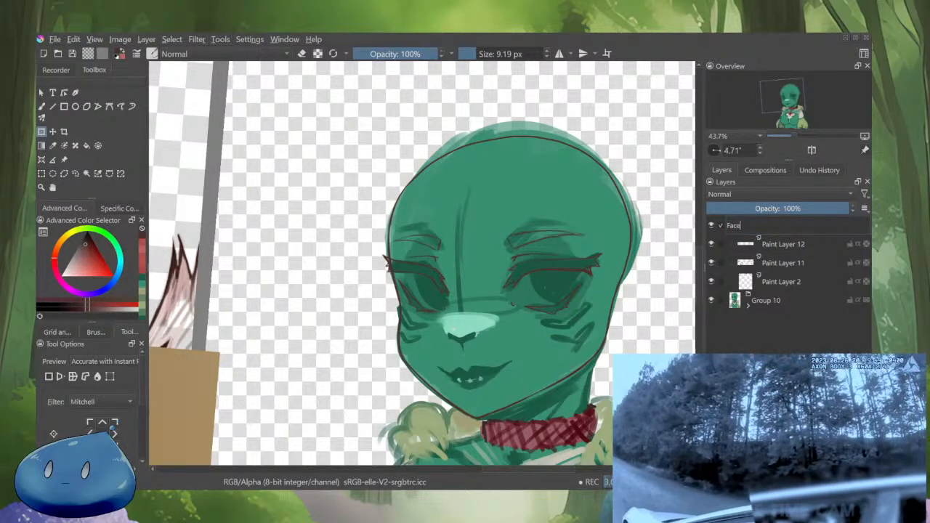
key("Return")
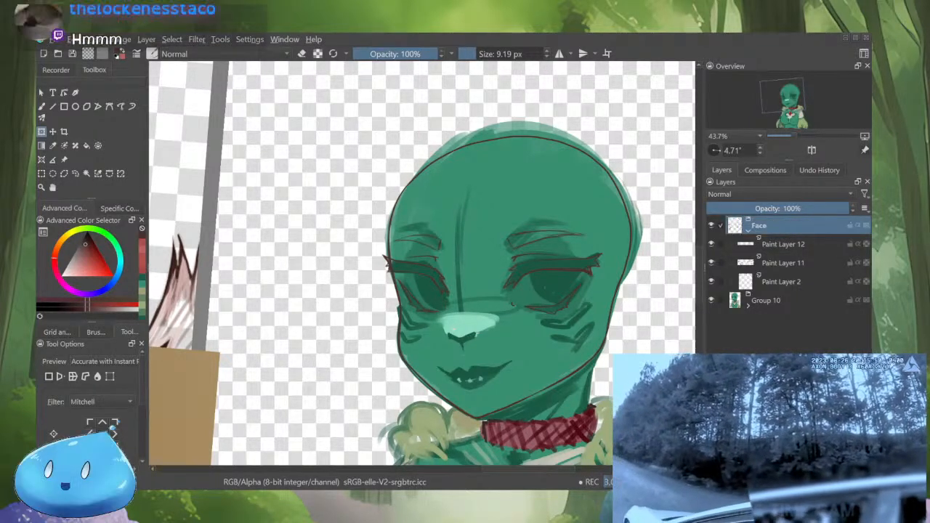
Group Paint Layer 12 and Paint Layer 11 inside the Face group and name the nested group eyes
scroll(502, 307, "up", 2)
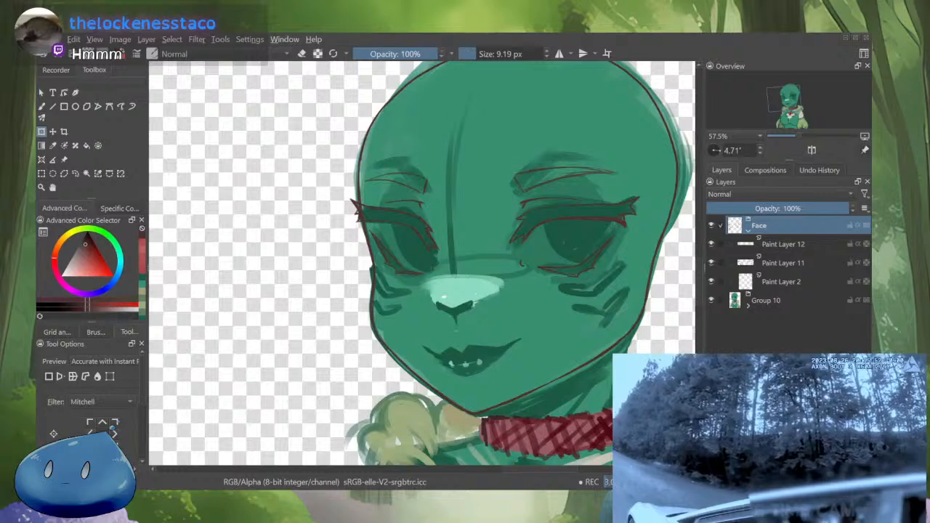
left_click(712, 300)
left_click(783, 245)
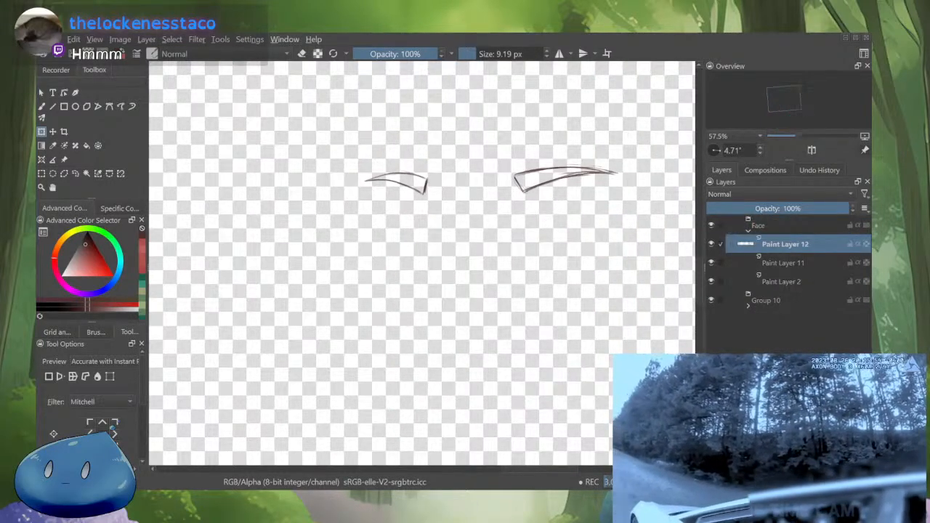
left_click(785, 262)
left_click(721, 244)
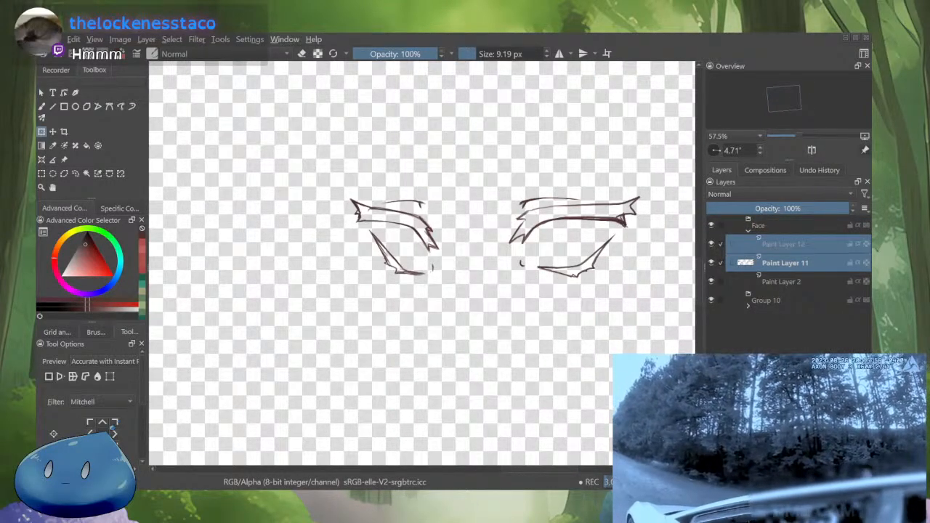
key("ctrl+g")
key("F2")
type("eyes")
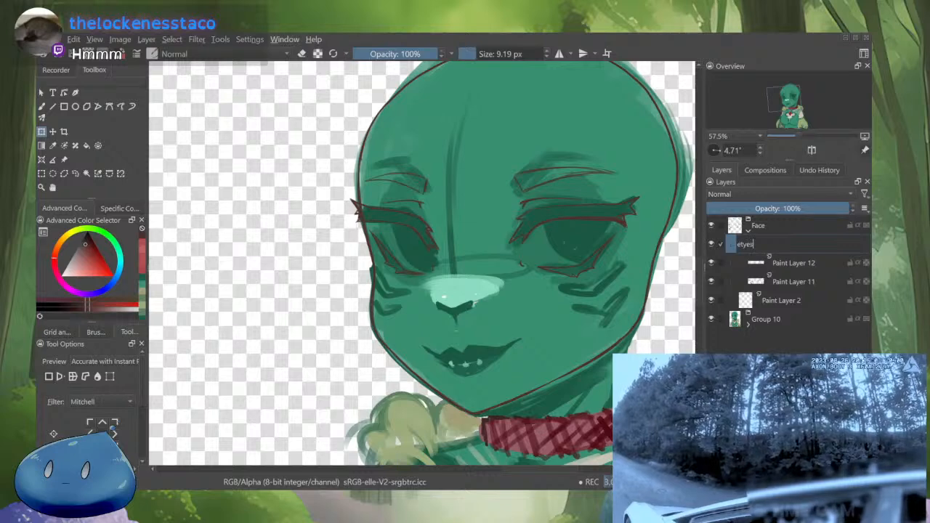
key("Return")
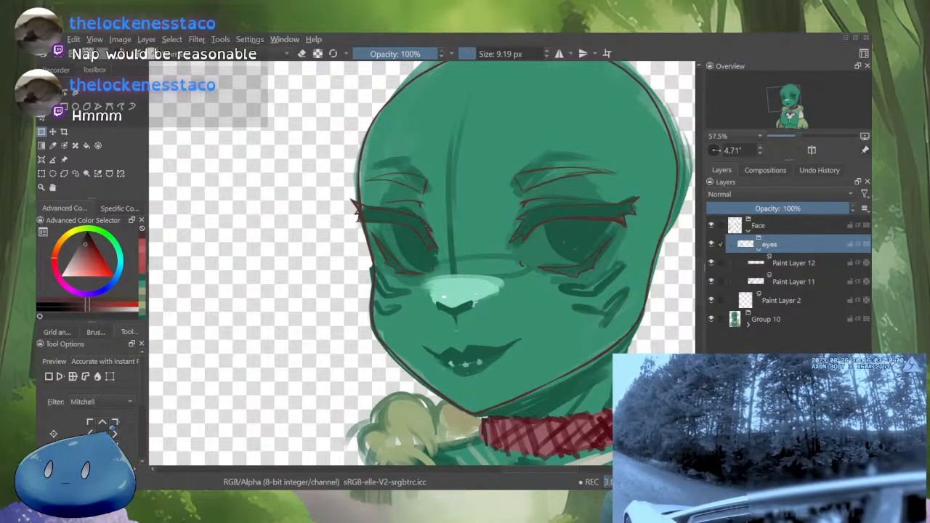
Add a new paint layer in the eyes group and move it below Paint Layer 11
key("Down")
key("Down")
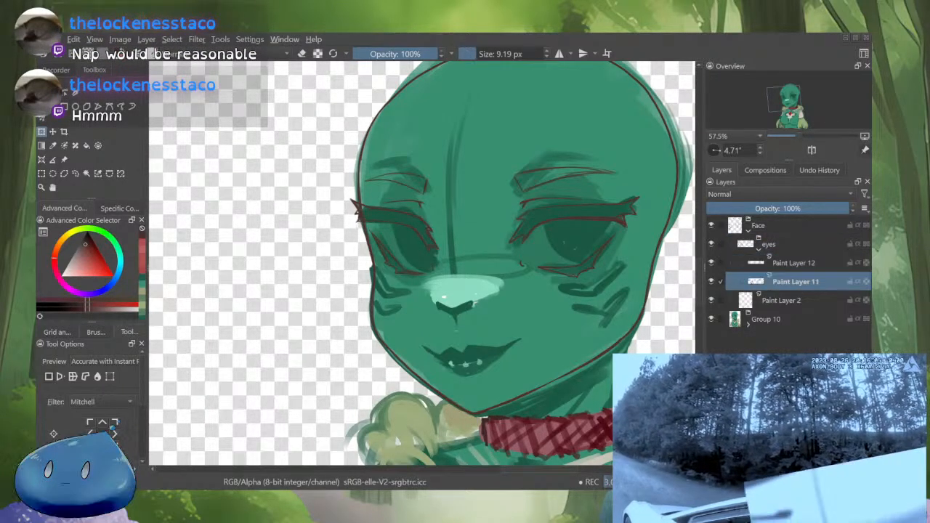
key("Insert")
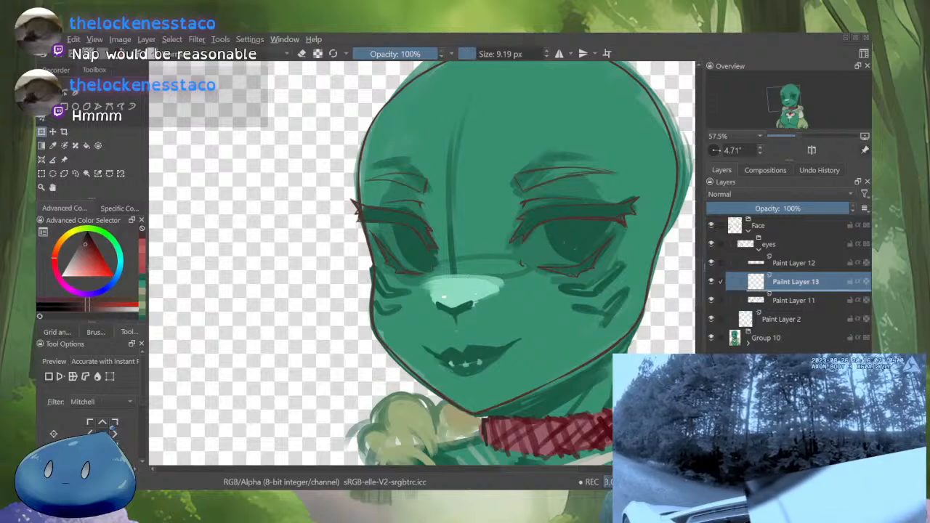
key("ctrl+Page_Down")
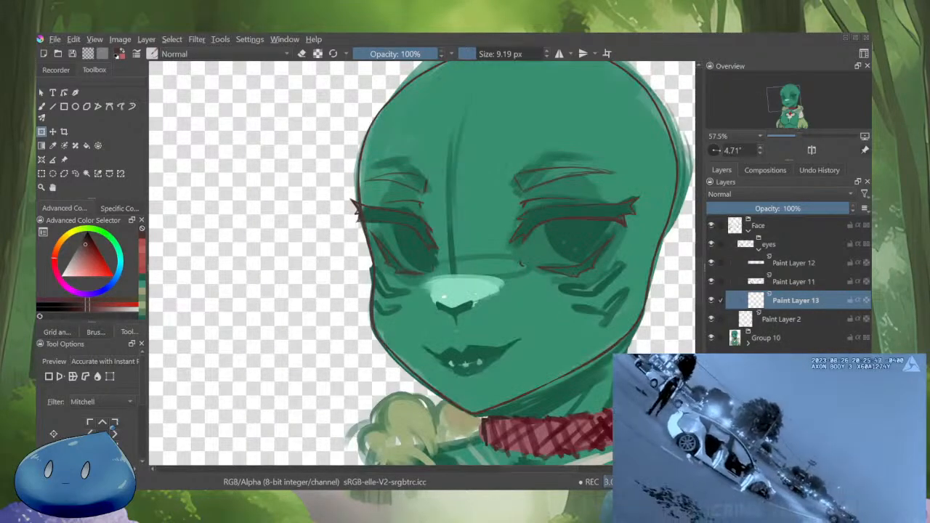
Outline the dark V-shaped nose and its short pointed stem on Paint Layer 13 with the brush at 5.62 px
scroll(462, 303, "up", 2)
scroll(450, 314, "up", 1)
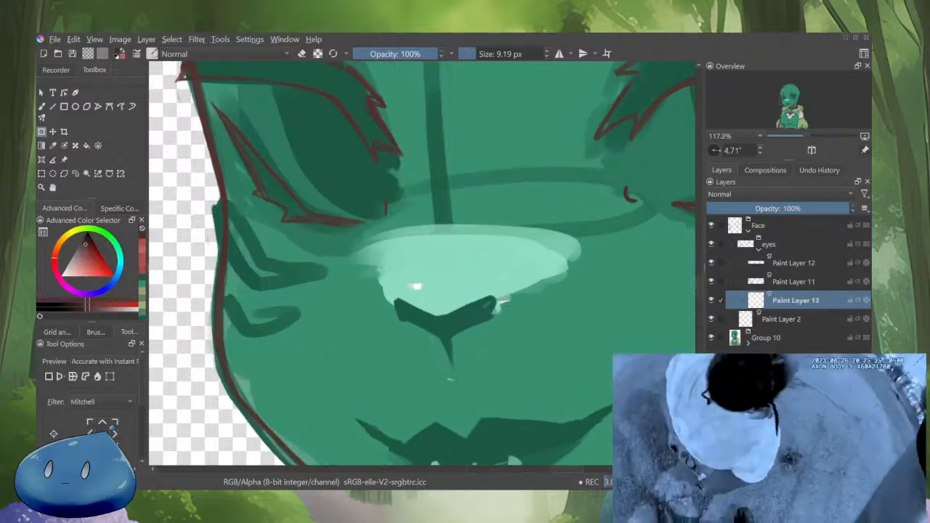
key("b")
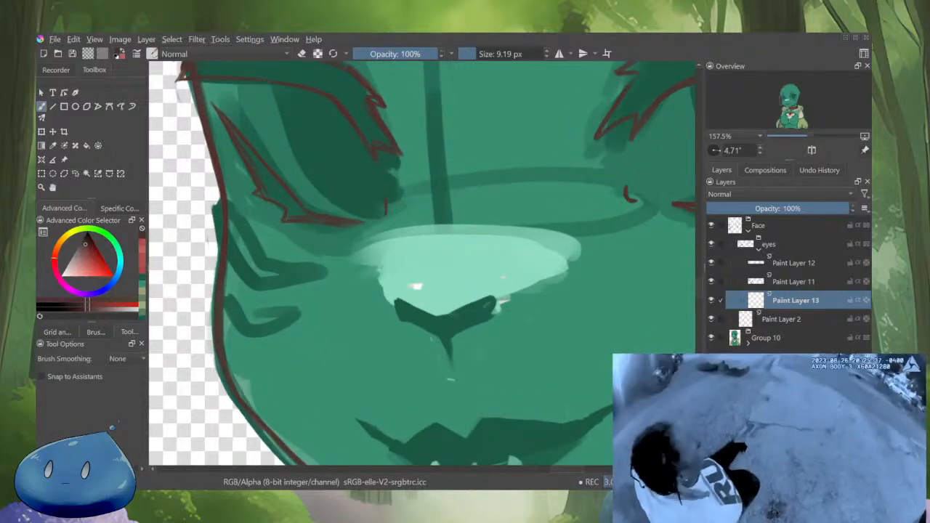
key("bracketleft")
key("bracketleft")
key("bracketleft")
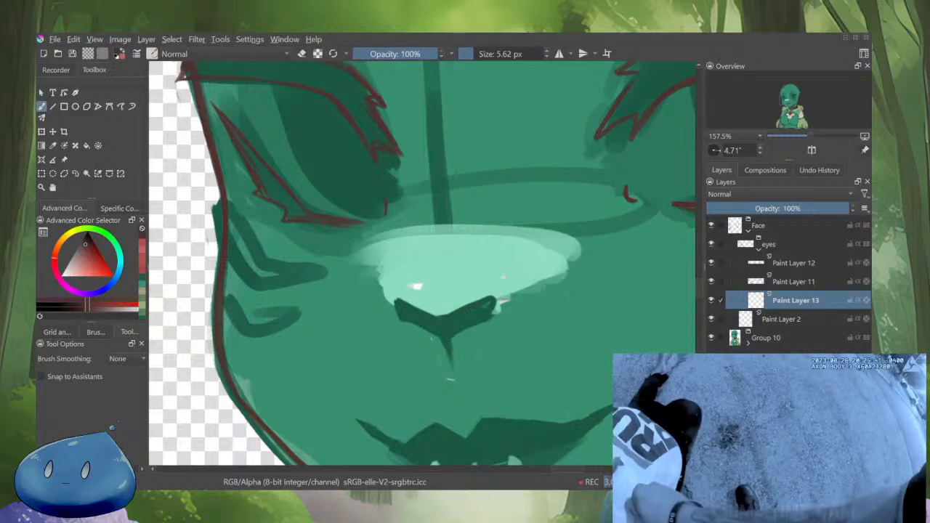
mouse_move(440, 316)
left_mouse_down()
mouse_move(396, 301)
mouse_move(403, 322)
mouse_move(438, 339)
mouse_move(470, 305)
mouse_move(495, 297)
mouse_move(496, 313)
mouse_move(454, 339)
mouse_move(450, 359)
mouse_move(443, 348)
left_mouse_up()
scroll(498, 343, "down", 4)
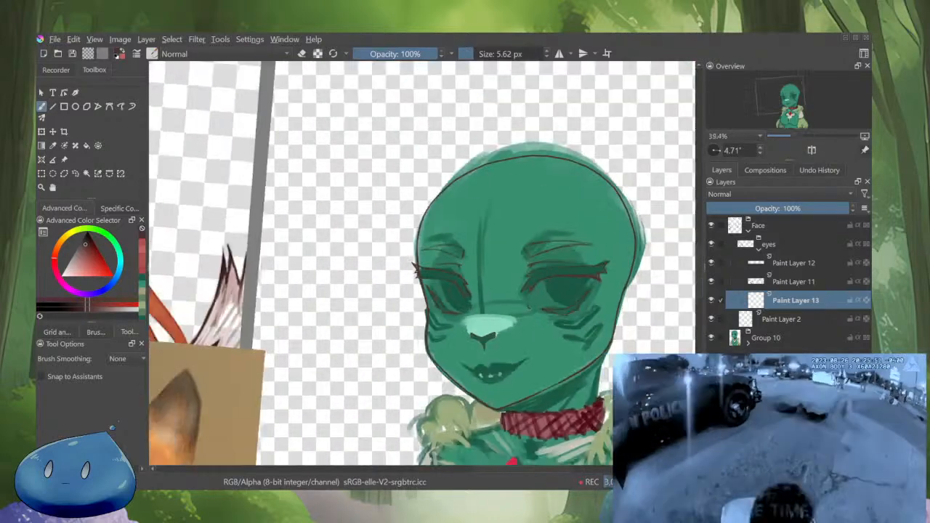
Refine the nose outline's side corners and stem, checking it in mirrored view and alternating between drawing and erasing to clean the edges
key("m")
scroll(319, 320, "up", 6)
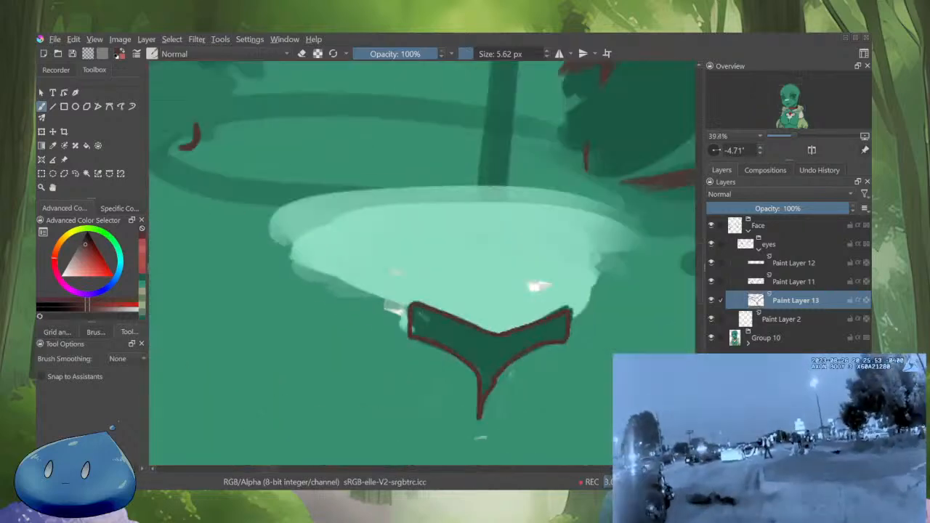
mouse_move(419, 307)
left_mouse_down()
mouse_move(413, 334)
mouse_move(436, 336)
left_mouse_up()
key("m")
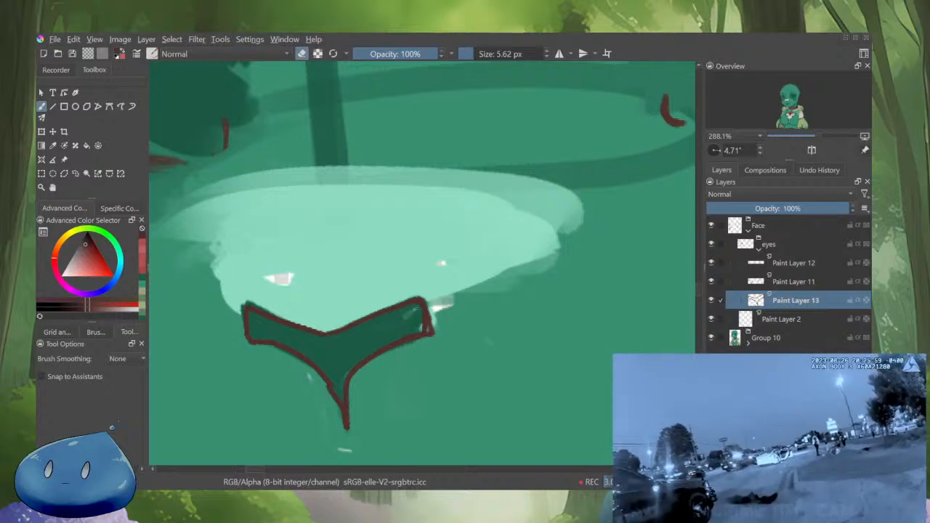
key("m")
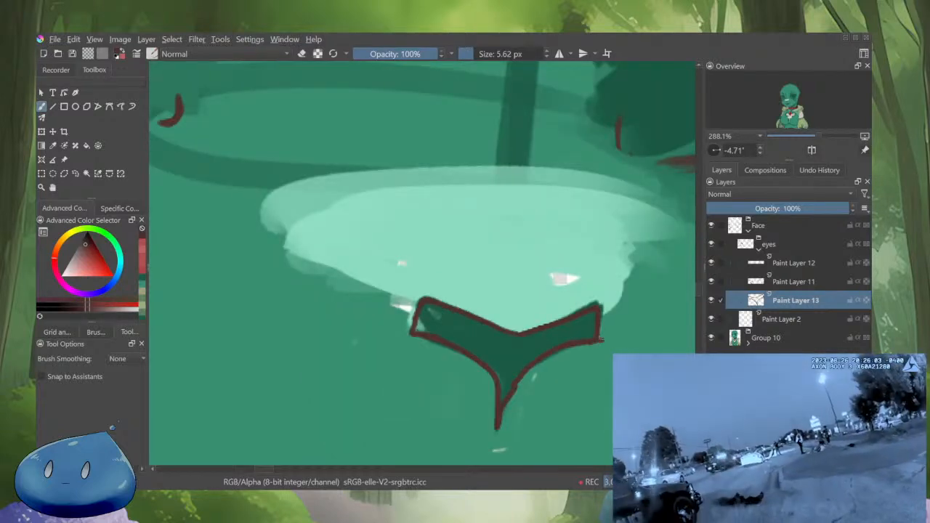
key("e")
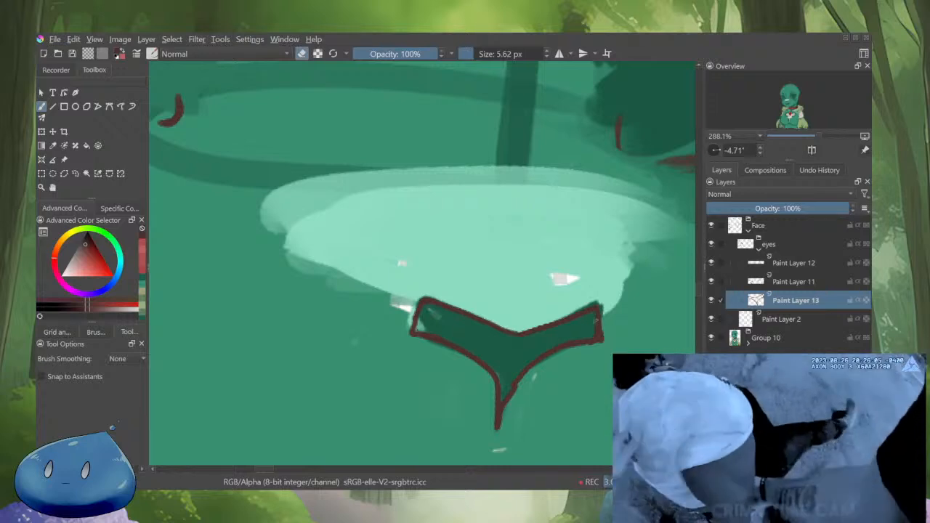
key("e")
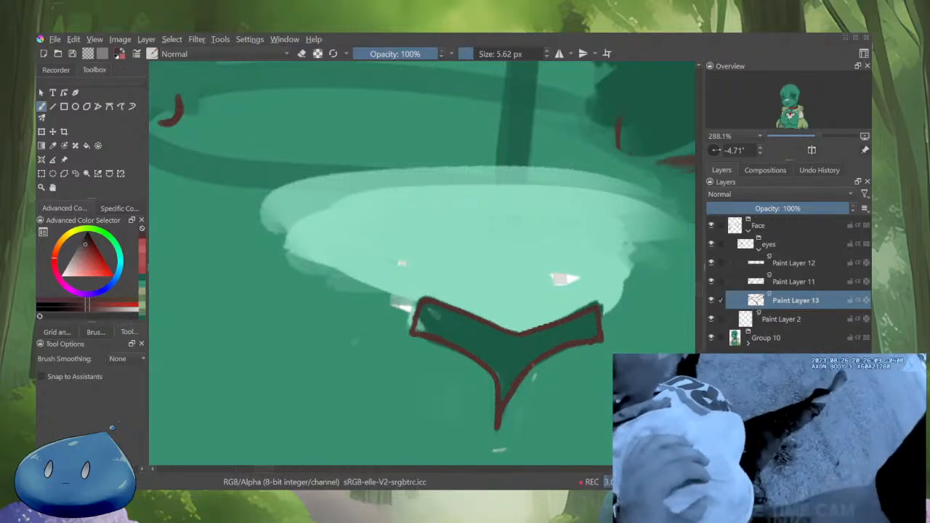
key("e")
mouse_move(535, 362)
left_mouse_down()
mouse_move(500, 426)
mouse_move(542, 361)
left_mouse_up()
key("e")
key("m")
left_click_drag(422, 305, 436, 263)
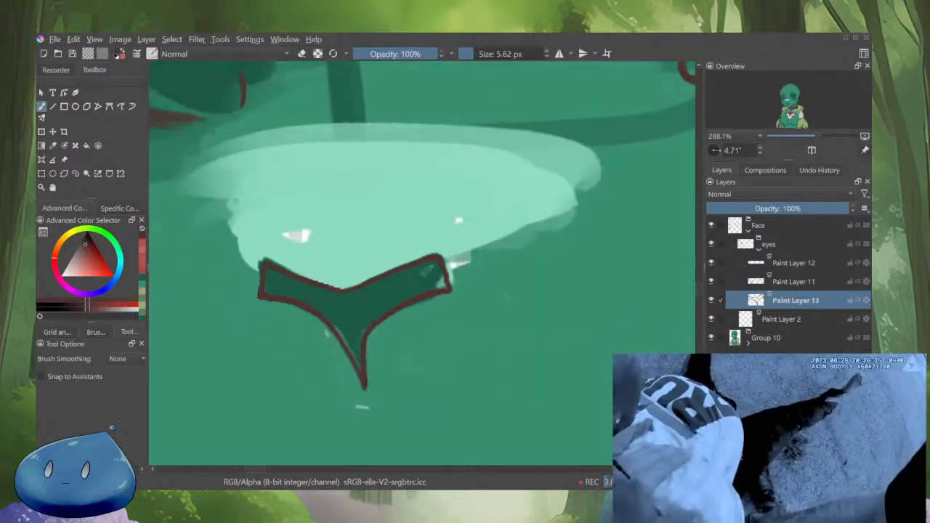
Outline the upper lip on Paint Layer 13 with the 5.62 px brush, tracing its peaked top edge and curved lower edge over the sketch
scroll(564, 275, "down", 3)
scroll(522, 364, "up", 2)
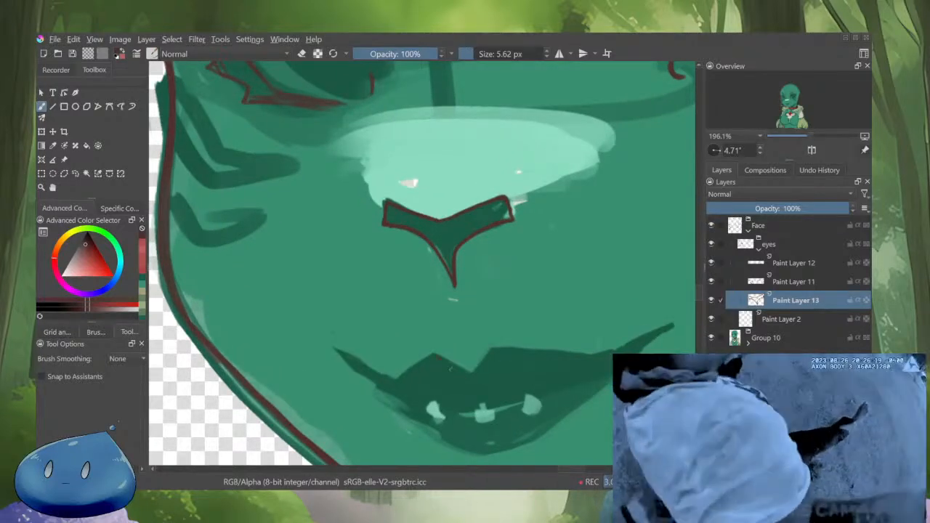
mouse_move(436, 354)
left_mouse_down()
mouse_move(475, 369)
mouse_move(488, 346)
mouse_move(480, 326)
mouse_move(588, 316)
left_mouse_up()
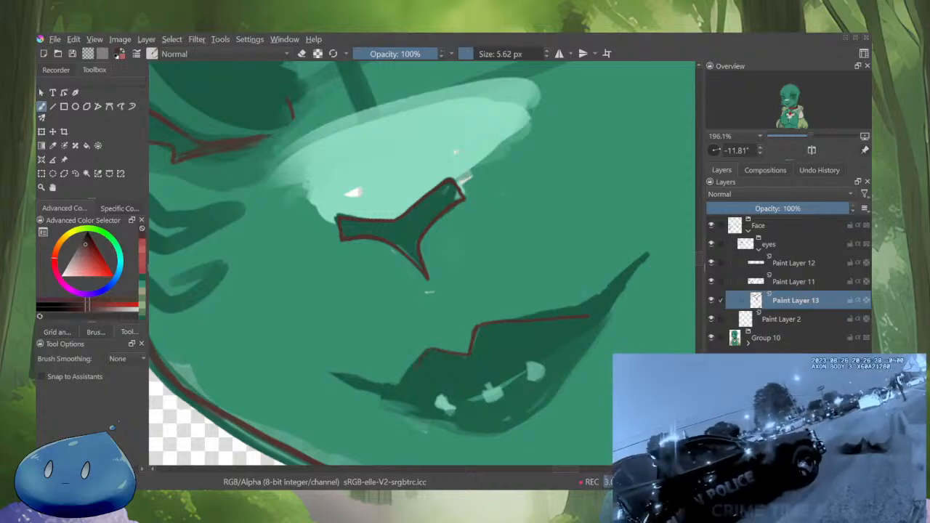
mouse_move(417, 365)
left_mouse_down()
mouse_move(402, 387)
mouse_move(377, 399)
left_mouse_up()
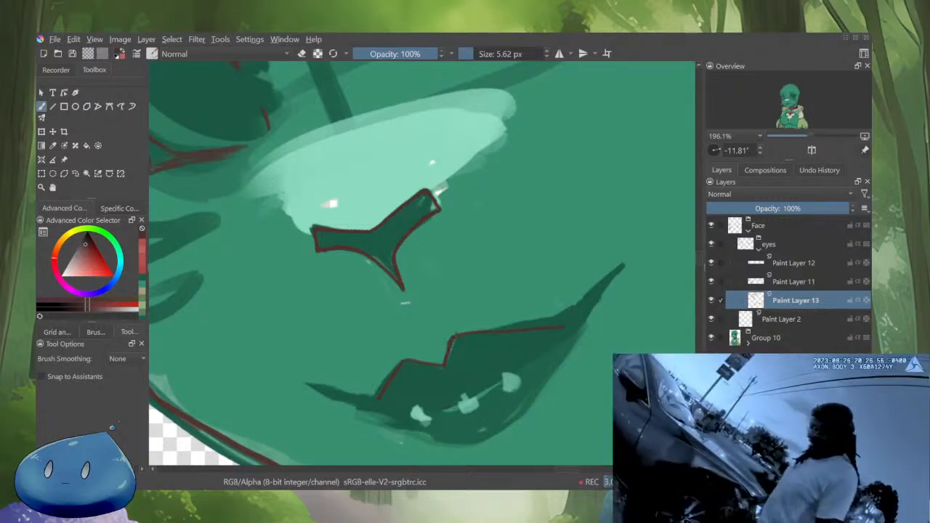
left_click_drag(480, 331, 577, 319)
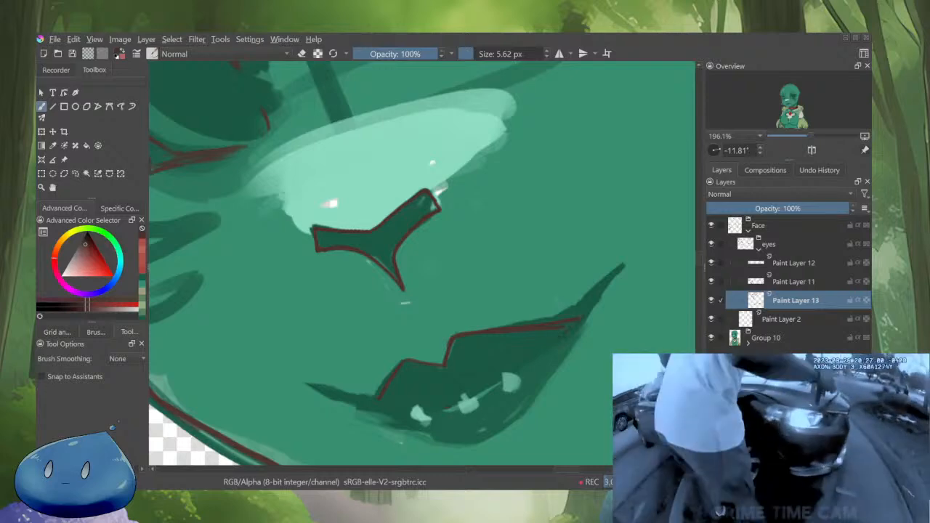
mouse_move(522, 362)
left_mouse_down()
mouse_move(450, 399)
mouse_move(382, 405)
left_mouse_up()
Refine both corners of the upper lip outline and restate its lower edge, alternating between drawing and erasing
scroll(513, 338, "down", 4)
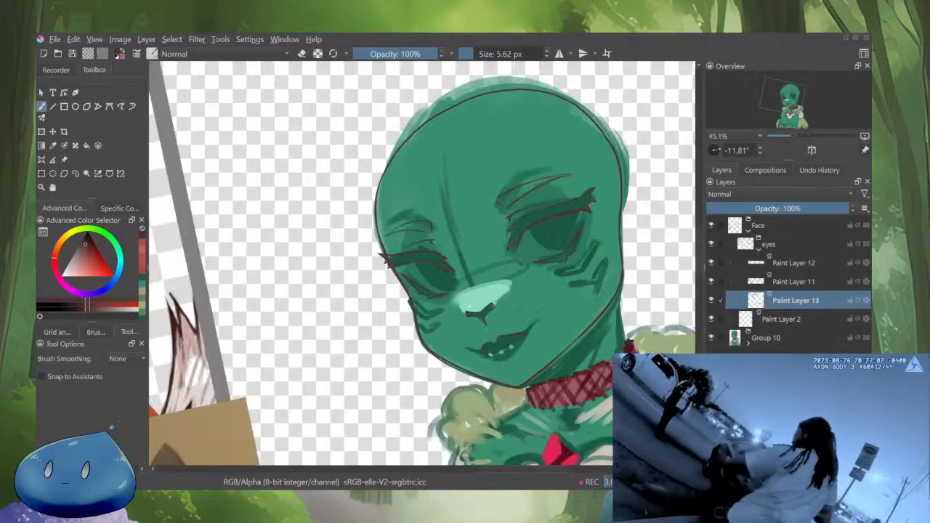
left_click_drag(512, 338, 483, 363)
scroll(456, 369, "up", 4)
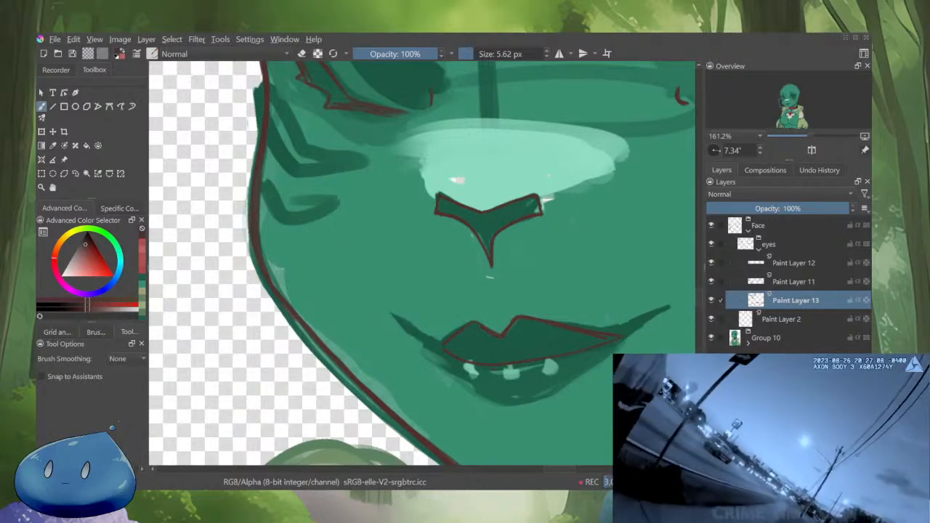
key("e")
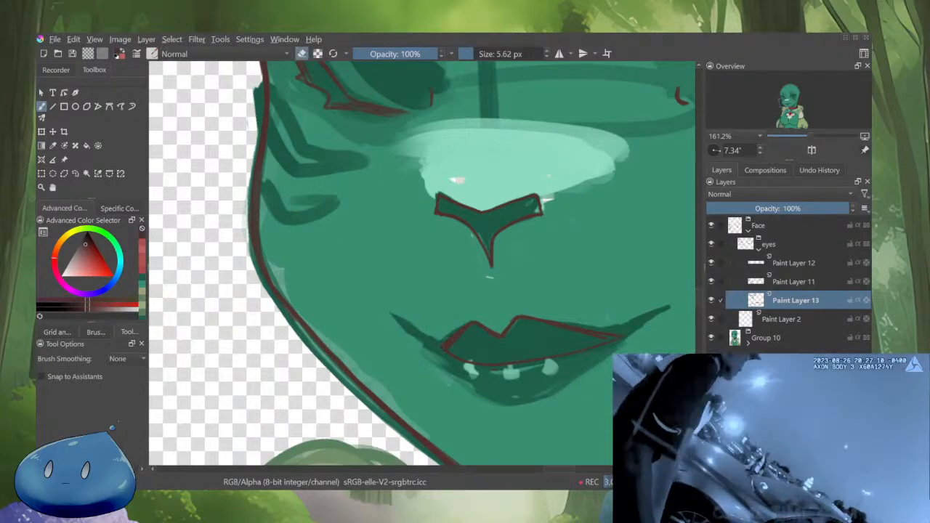
key("e")
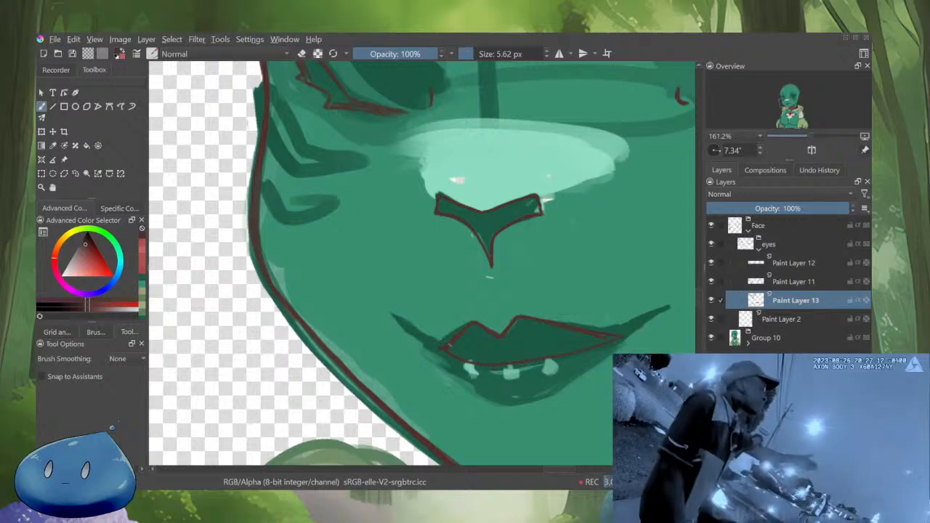
mouse_move(445, 350)
left_mouse_down()
mouse_move(503, 366)
mouse_move(596, 341)
left_mouse_up()
key("e")
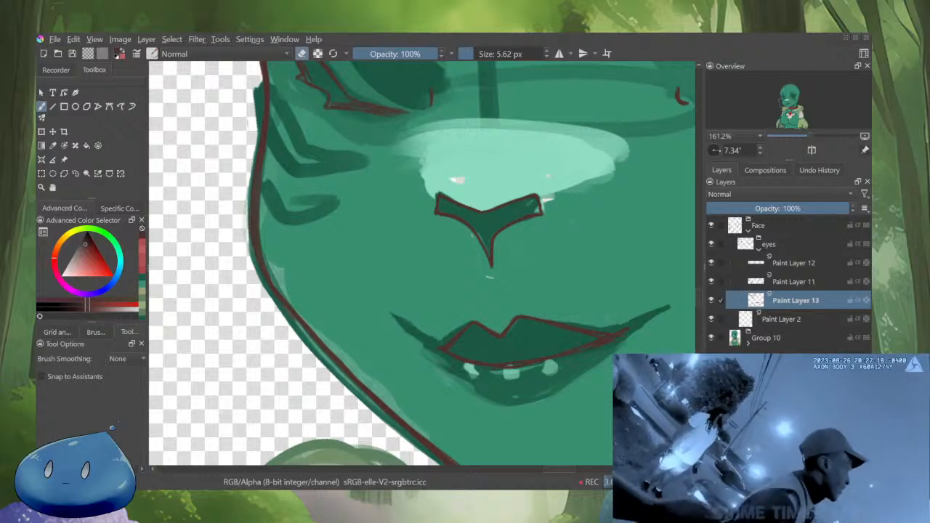
key("e")
Try to paint over the overlapping lines at the upper lip's far corner with green sampled from the sketch
left_click(582, 361, "ctrl")
left_click(609, 338)
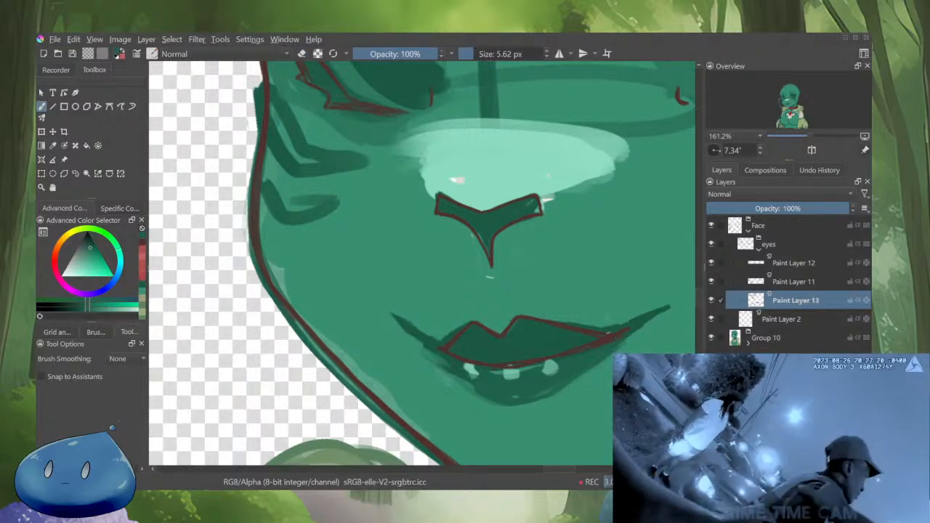
left_click(618, 333, "ctrl")
Isolate Paint Layer 13 and erase the green strokes around the lip corner, with the brush size at 8.19 px
key("i")
key("e")
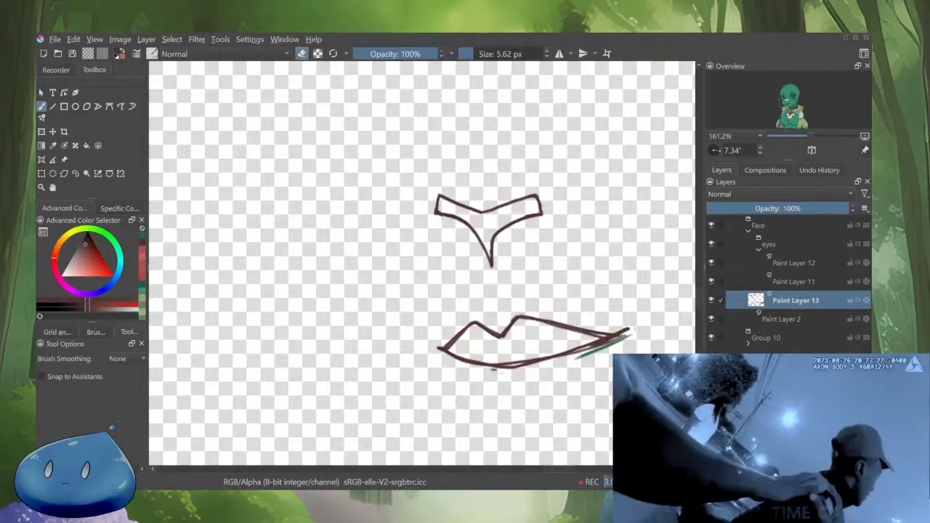
left_click_drag(636, 334, 639, 334)
left_click_drag(577, 357, 600, 349)
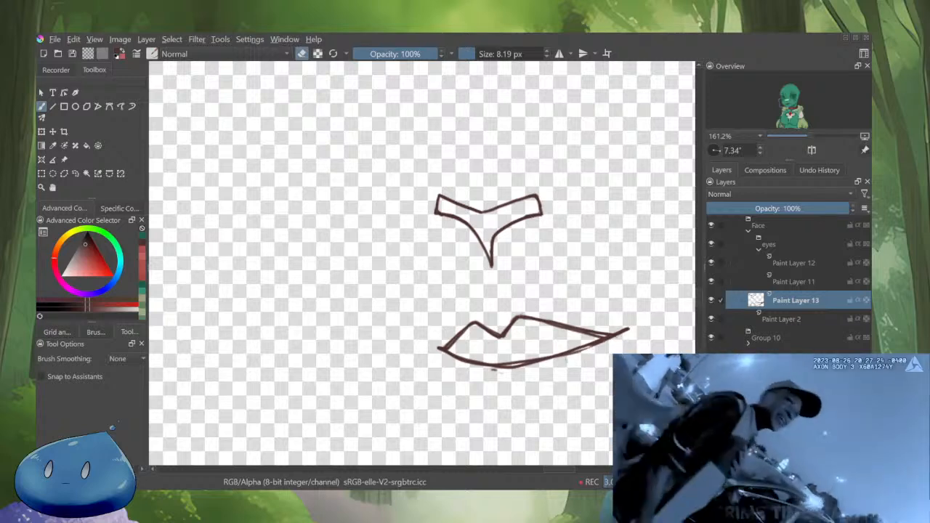
Thicken the line between the lips with the 8.19 px brush, leave layer isolation and trim the line's upper edge
key("e")
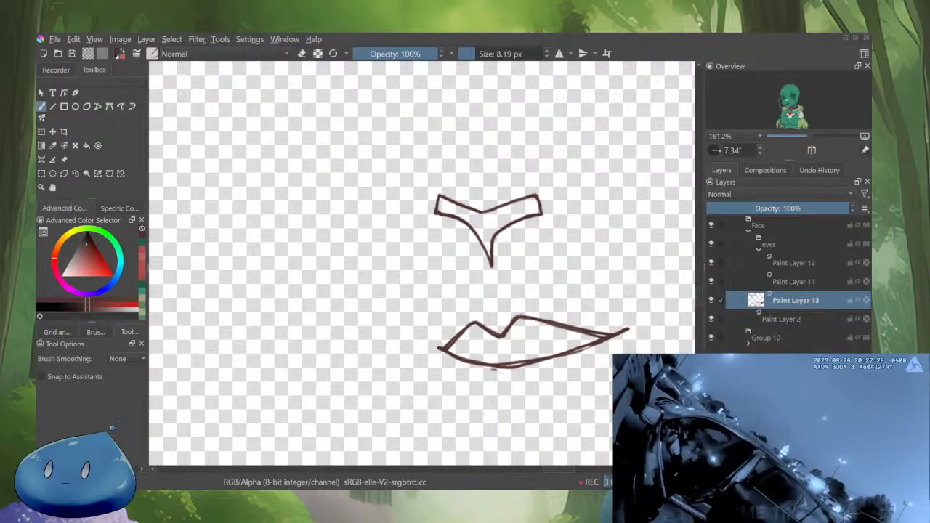
mouse_move(469, 363)
left_mouse_down()
mouse_move(509, 368)
mouse_move(580, 349)
left_mouse_up()
key("e")
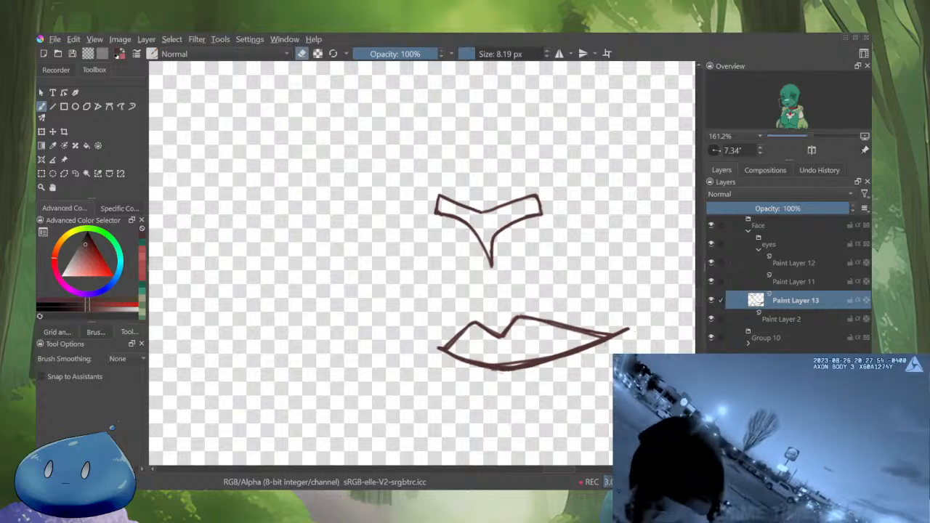
key("alt+i")
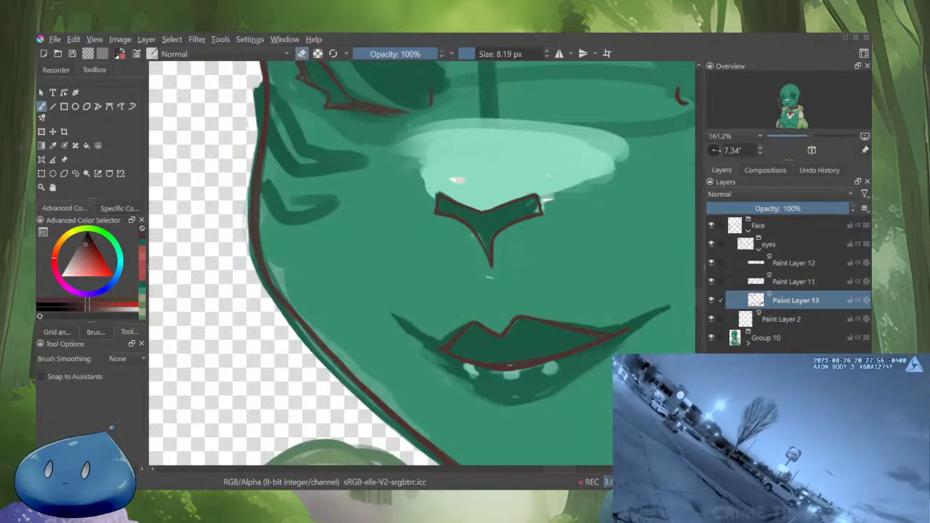
left_click_drag(489, 364, 515, 363)
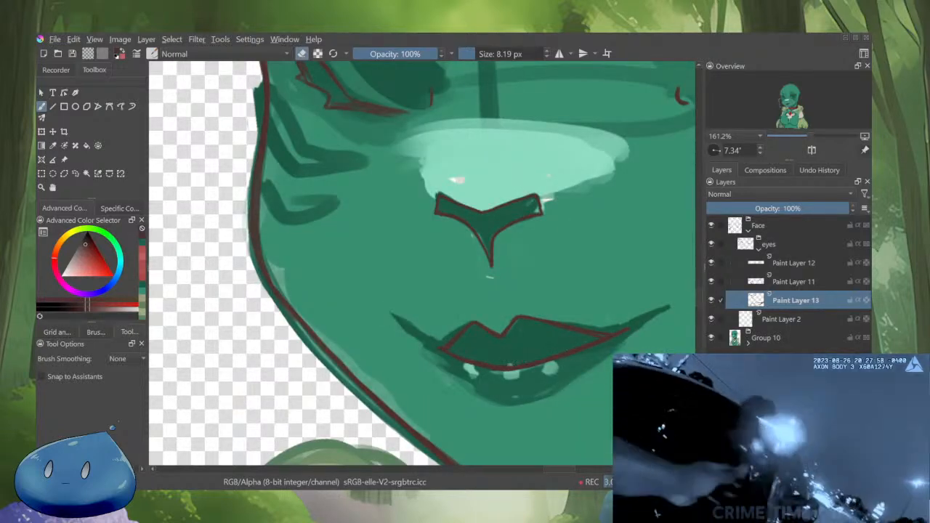
key("e")
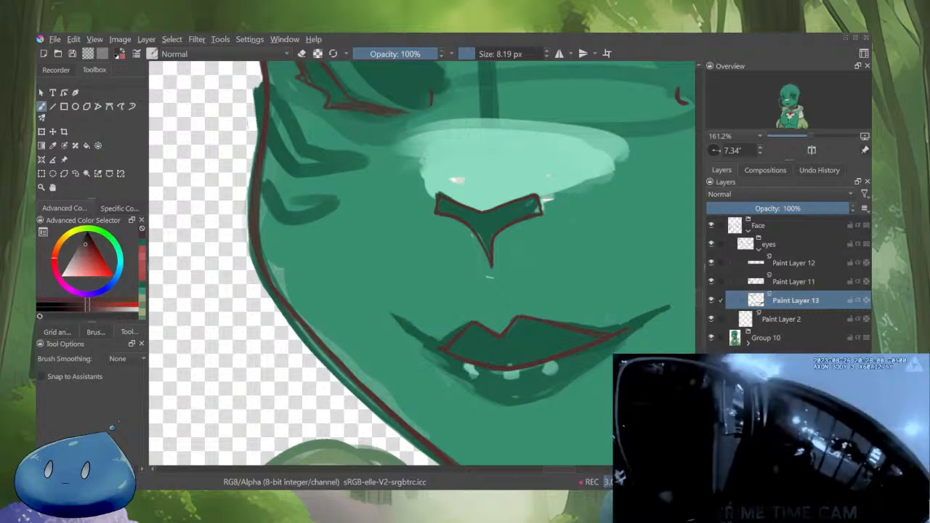
Extend the mouth line into both smile corners and outline the lower lip, working partly in mirrored view
mouse_move(644, 323)
left_mouse_down()
mouse_move(667, 309)
mouse_move(524, 399)
left_mouse_up()
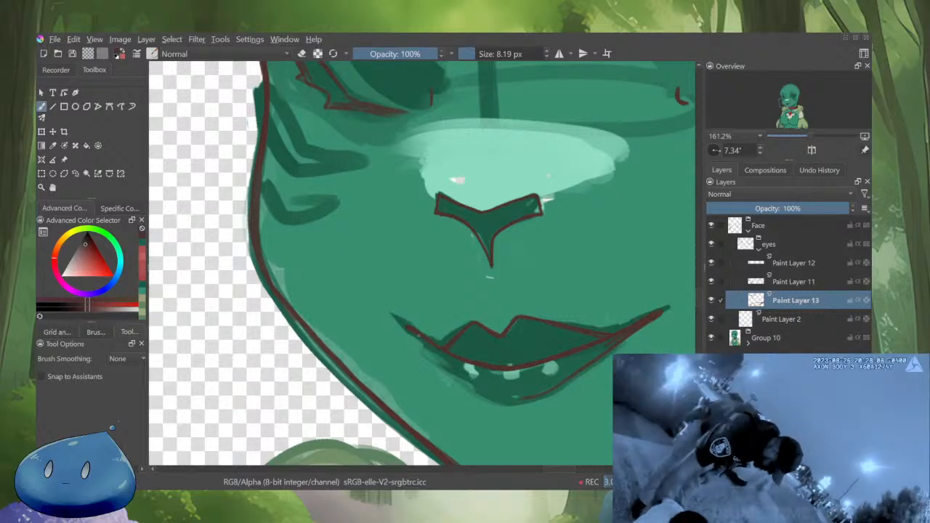
key("m")
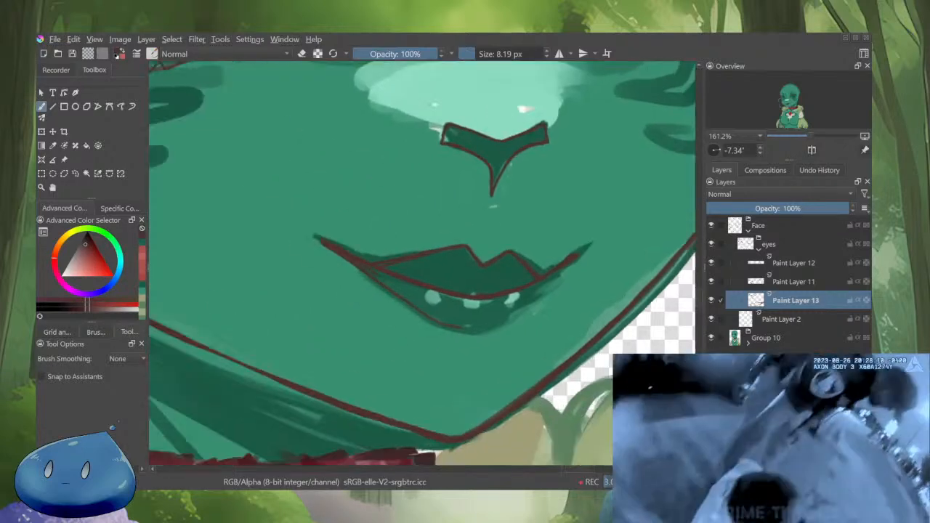
left_click_drag(559, 265, 577, 252)
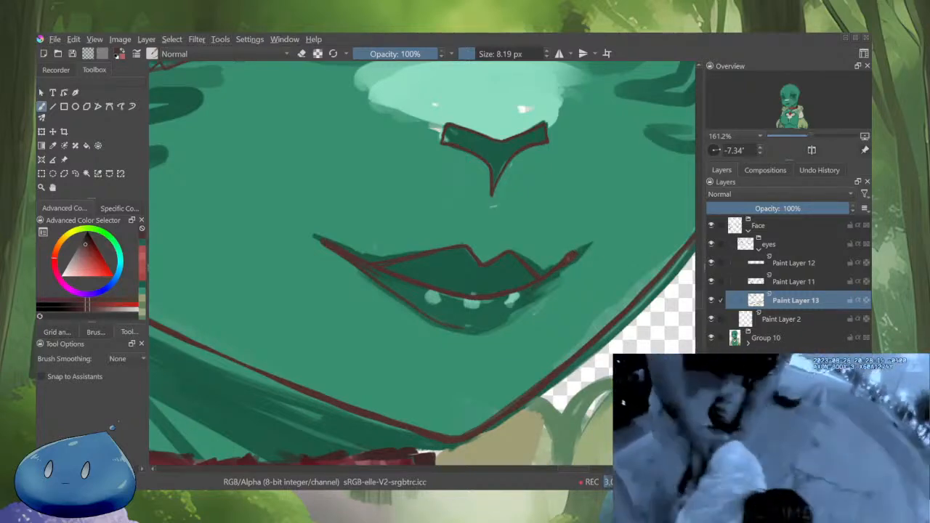
mouse_move(534, 291)
left_mouse_down()
mouse_move(474, 330)
mouse_move(448, 330)
mouse_move(526, 358)
left_mouse_up()
key("m")
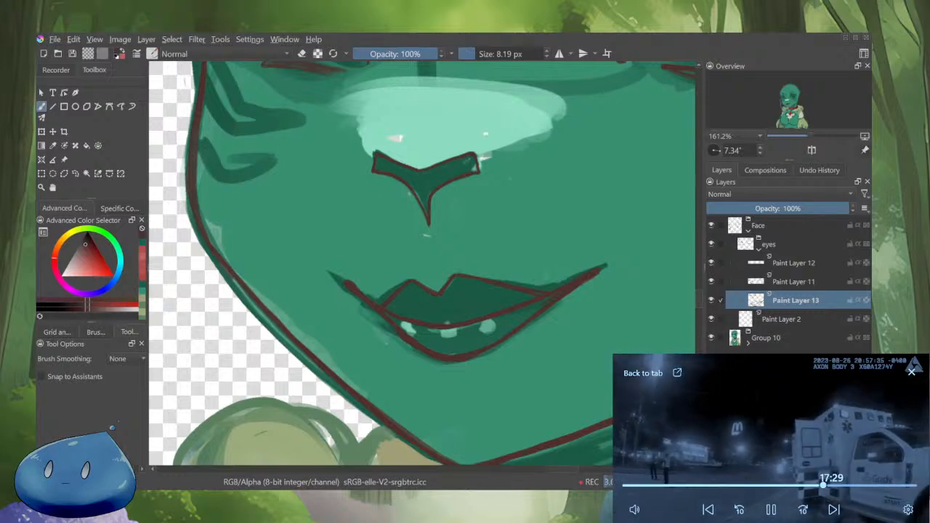
left_click_drag(830, 485, 846, 485)
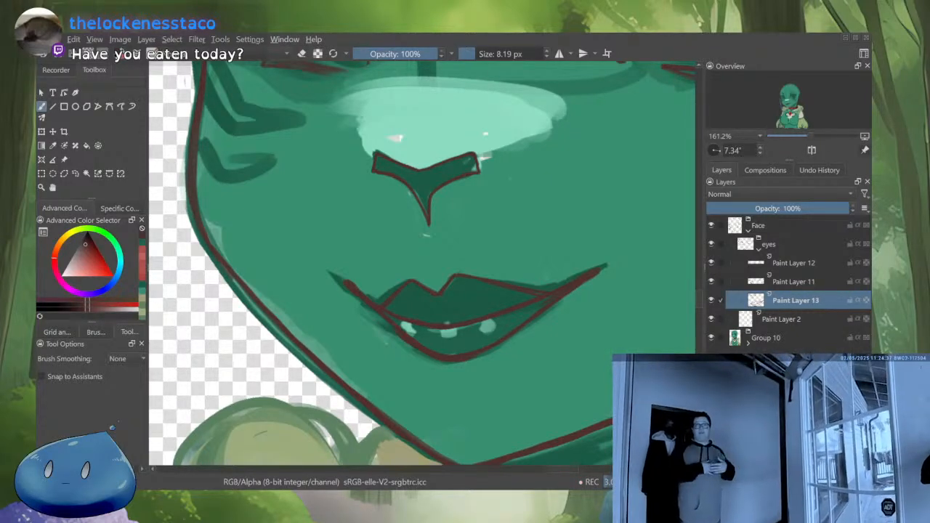
Hide and reshow Paint Layer 13 to judge the nose and mouth lines against the whole face
scroll(603, 273, "down", 5)
left_click_drag(603, 273, 557, 294)
scroll(590, 379, "down", 4)
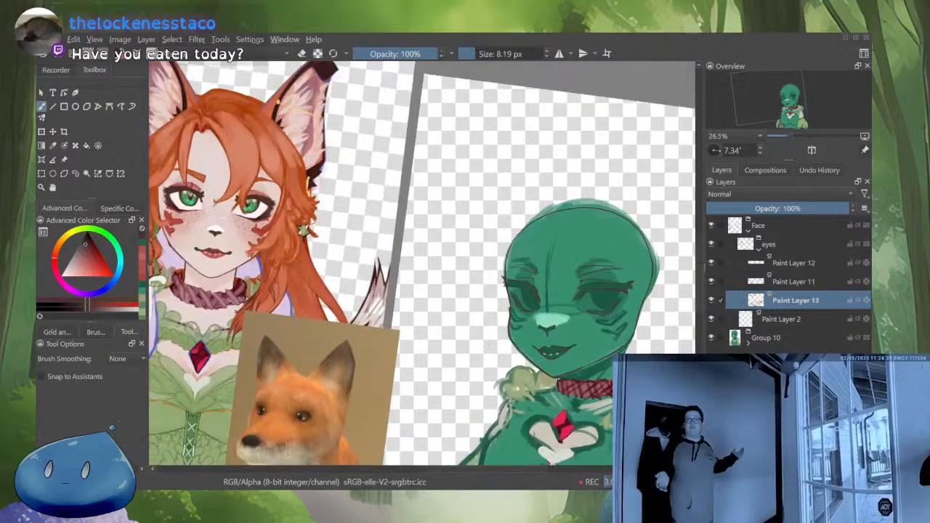
left_click(712, 300)
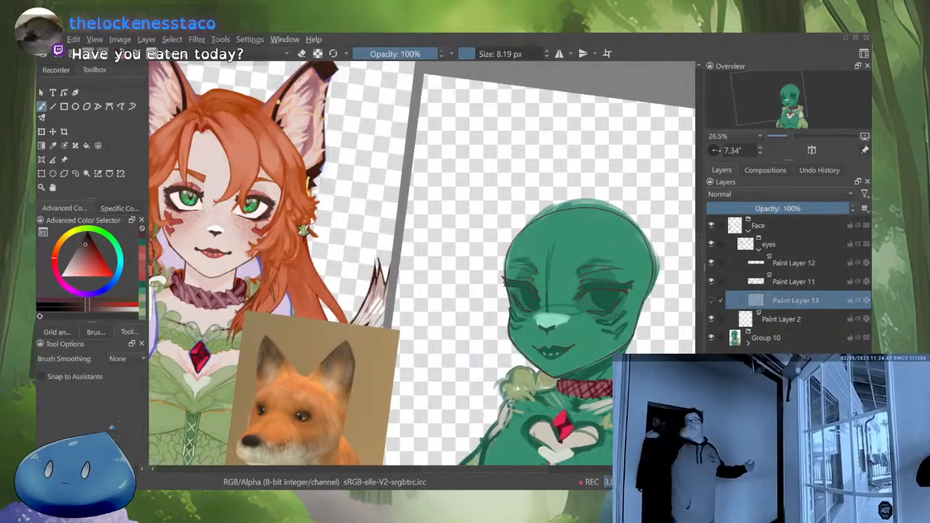
left_click(711, 300)
Thicken the upper lip's top line toward the smile corner and trim its peak, alternating between drawing and erasing
scroll(580, 349, "up", 4)
left_click_drag(579, 348, 597, 299)
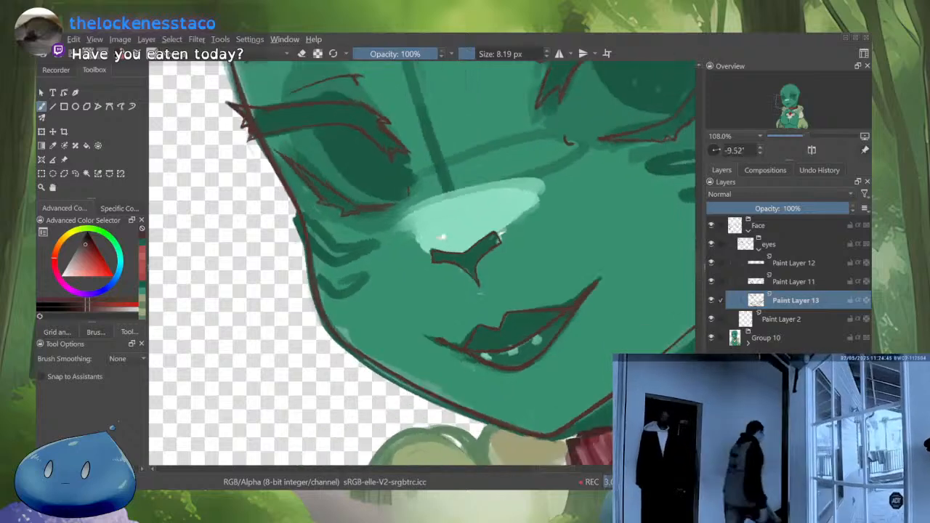
scroll(520, 289, "up", 3)
key("e")
mouse_move(486, 340)
left_mouse_down()
mouse_move(477, 365)
mouse_move(488, 344)
mouse_move(593, 326)
left_mouse_up()
key("e")
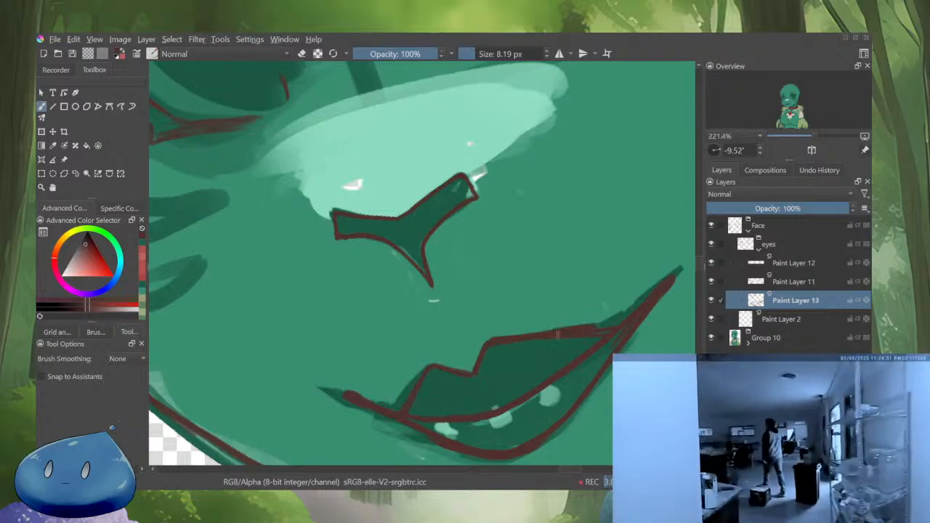
key("e")
mouse_move(487, 339)
left_mouse_down()
mouse_move(525, 341)
mouse_move(639, 309)
mouse_move(524, 342)
left_mouse_up()
key("e")
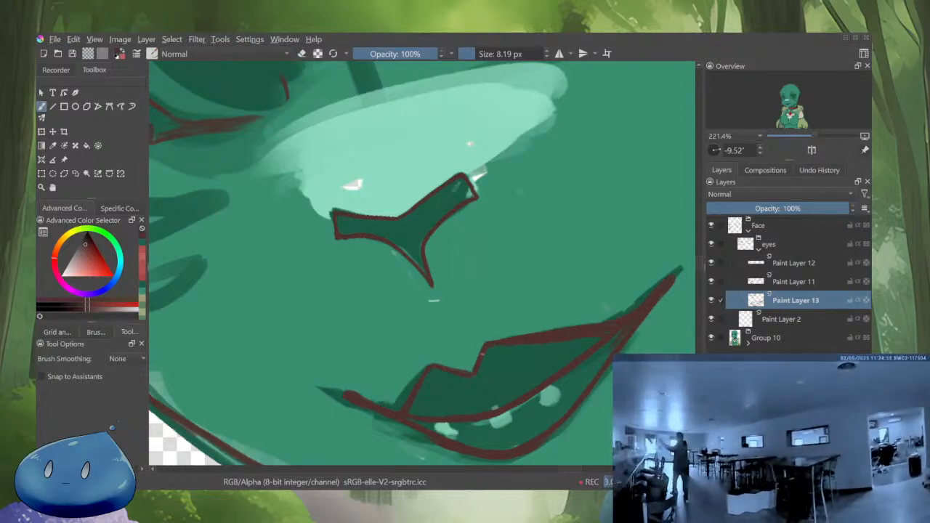
Fill the whole upper and lower lip shape solid dark red-brown with the brush at 14.41 px
key("e")
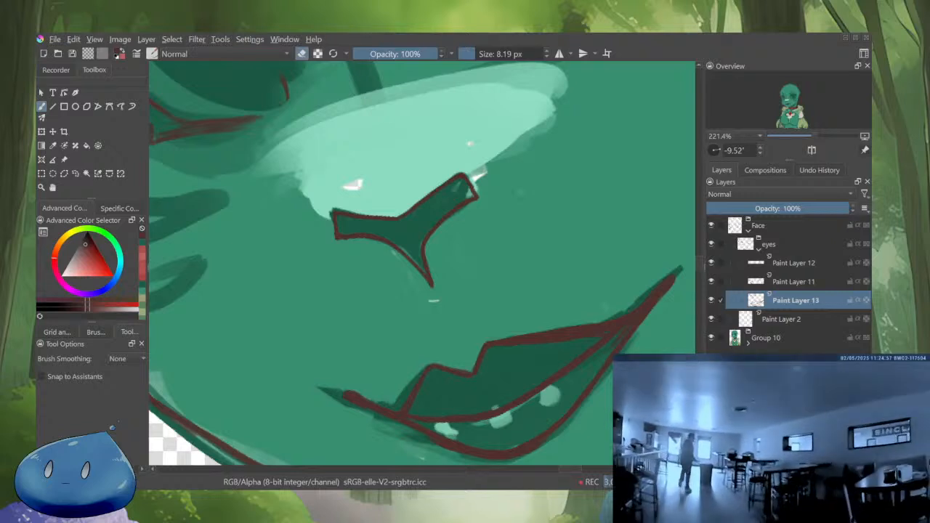
mouse_move(626, 322)
left_mouse_down("shift")
mouse_move(658, 288)
mouse_move(610, 334)
mouse_move(517, 389)
left_mouse_up("shift")
key("e")
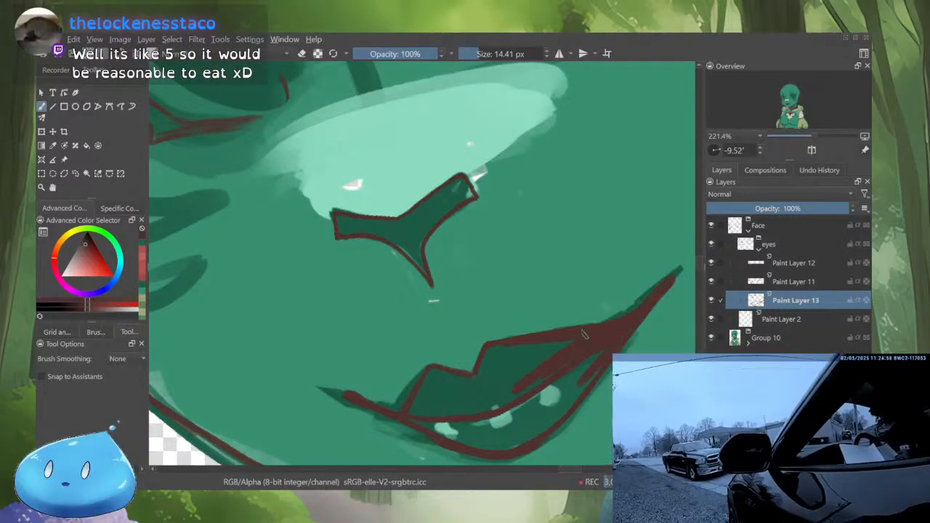
mouse_move(583, 335)
left_mouse_down()
mouse_move(545, 378)
mouse_move(501, 399)
mouse_move(529, 346)
mouse_move(502, 381)
mouse_move(490, 353)
mouse_move(469, 383)
mouse_move(444, 376)
mouse_move(409, 410)
mouse_move(423, 404)
mouse_move(416, 412)
mouse_move(436, 415)
mouse_move(449, 391)
mouse_move(471, 391)
mouse_move(402, 312)
mouse_move(454, 433)
mouse_move(492, 427)
left_mouse_up()
key("e")
key("e")
mouse_move(460, 396)
left_mouse_down()
mouse_move(476, 435)
mouse_move(557, 351)
left_mouse_up()
mouse_move(660, 308)
left_mouse_down()
mouse_move(545, 344)
mouse_move(634, 318)
mouse_move(561, 368)
left_mouse_up()
mouse_move(631, 322)
left_mouse_down()
mouse_move(550, 362)
mouse_move(565, 372)
left_mouse_up()
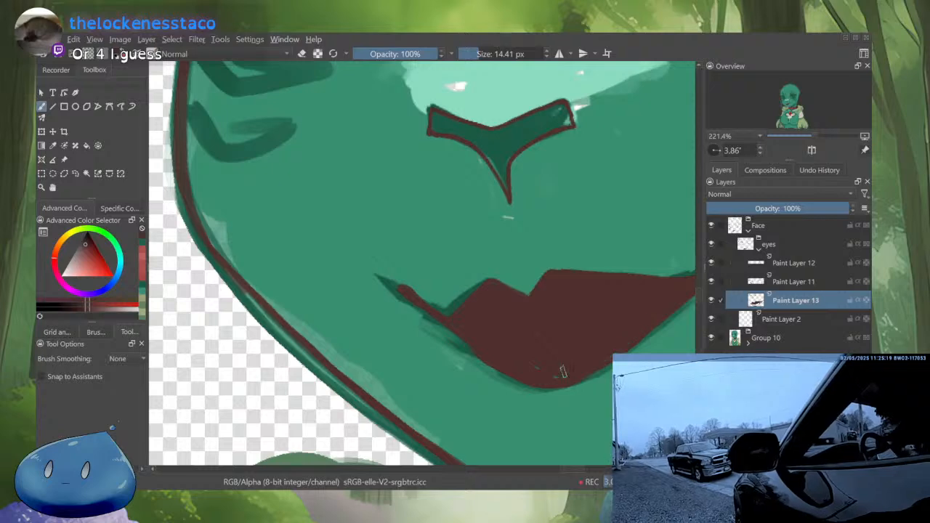
Isolate Paint Layer 13 briefly to inspect the filled lips, and compare them with the full face
scroll(631, 315, "down", 3)
scroll(422, 264, "down", 3)
scroll(423, 263, "up", 2)
left_click(756, 300, "alt")
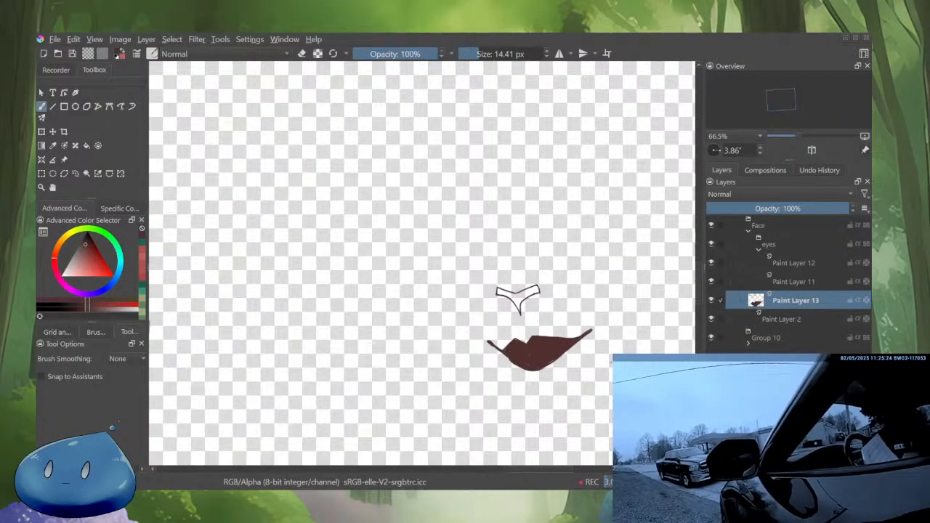
left_click(756, 300, "alt")
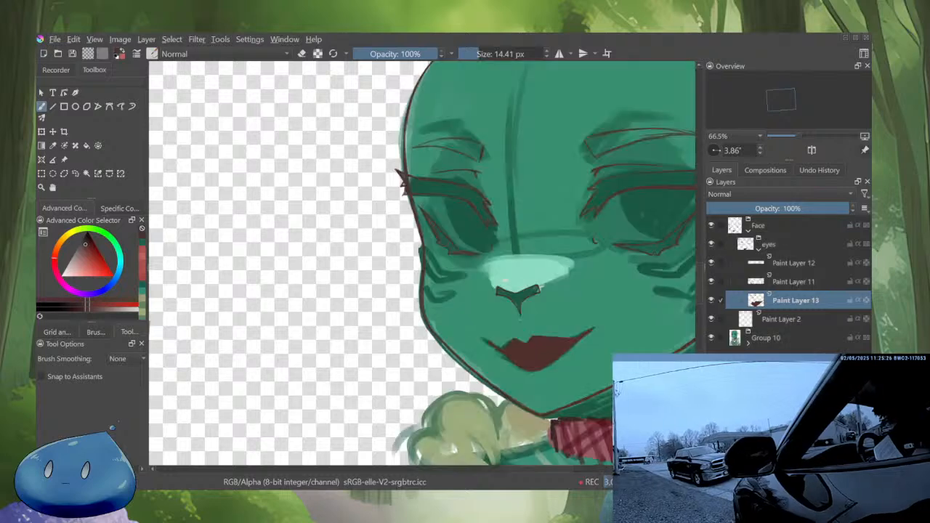
scroll(563, 354, "up", 4)
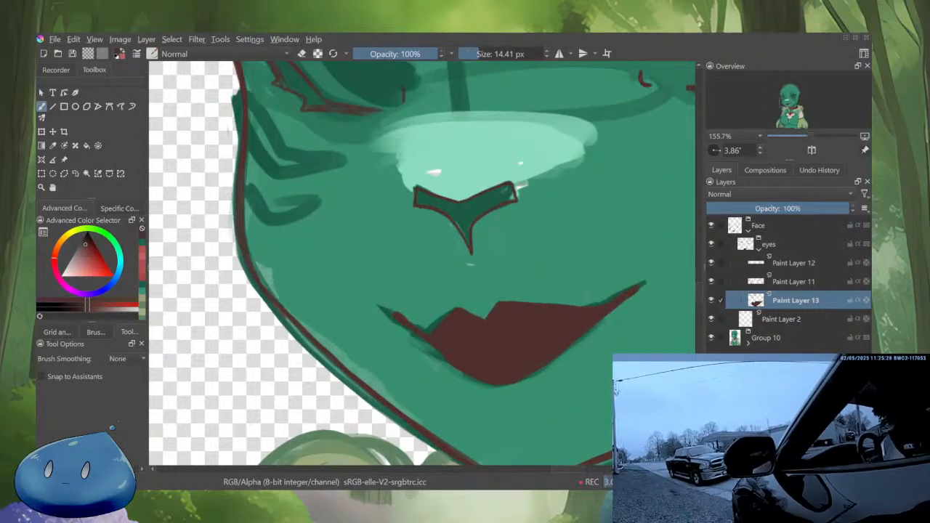
Lower Paint Layer 13's opacity to 75% and prepare a darker 6.38 px brush for detailing over the filled lips
key("k")
key("k")
left_click(756, 300, "alt")
left_click(756, 300, "alt")
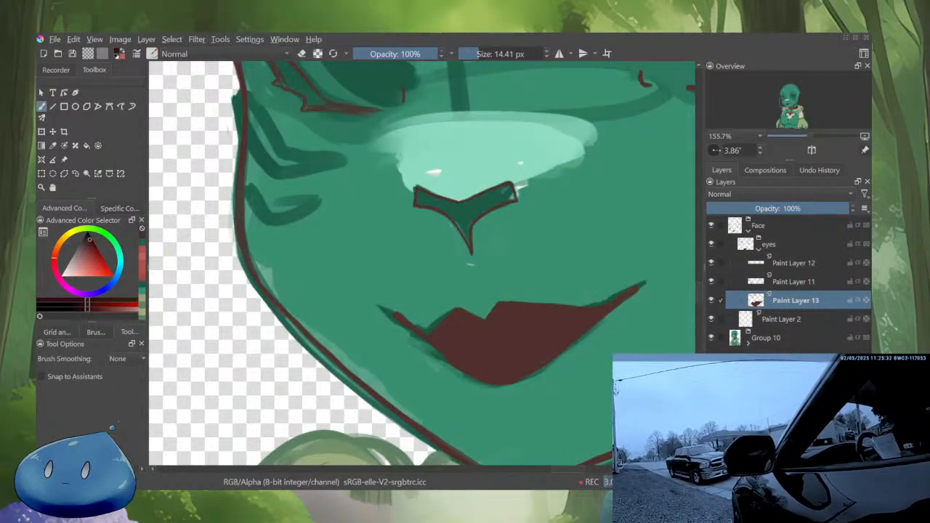
left_click(813, 209)
left_click_drag(622, 302, 612, 301)
scroll(612, 302, "up", 1)
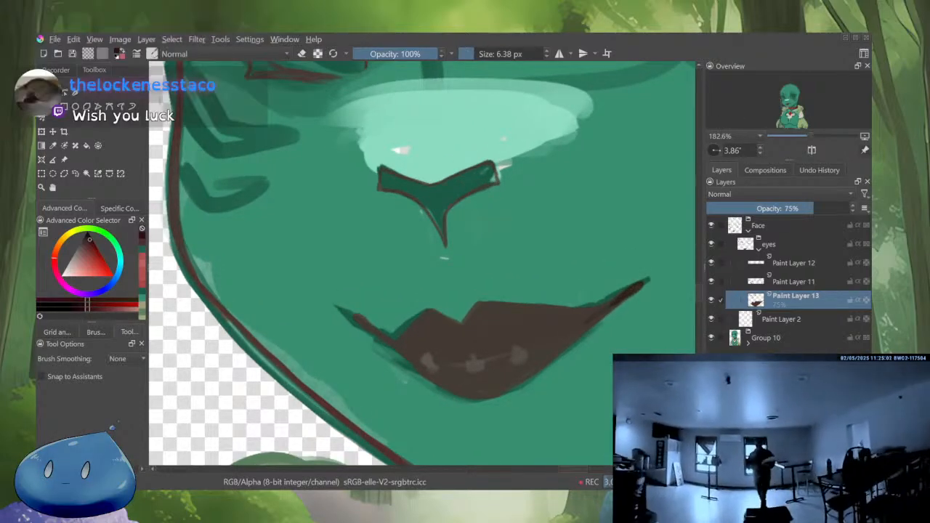
Draw a dark parting line across the filled lips from corner to corner, checking it mirrored and redoing the stroke near the smaller corner
left_click_drag(554, 338, 462, 358)
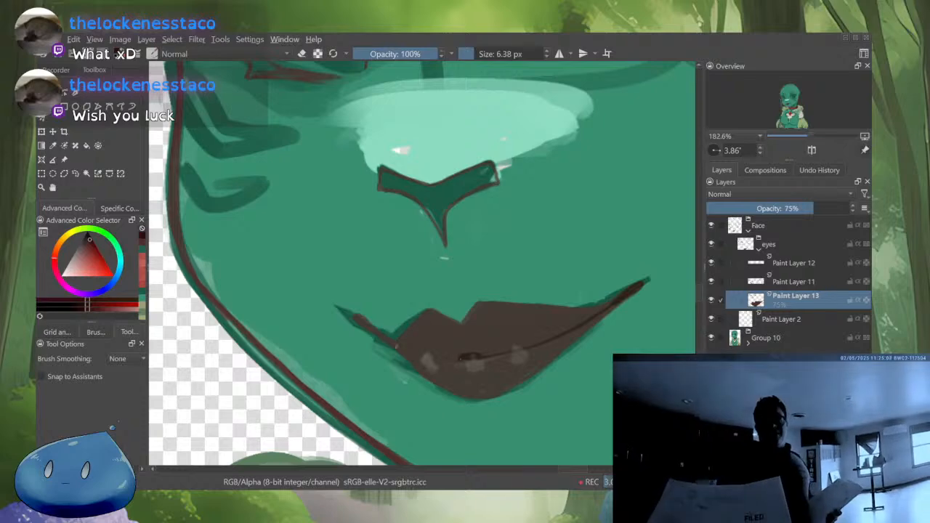
key("m")
mouse_move(375, 356)
left_mouse_down()
mouse_move(444, 336)
mouse_move(469, 340)
left_mouse_up()
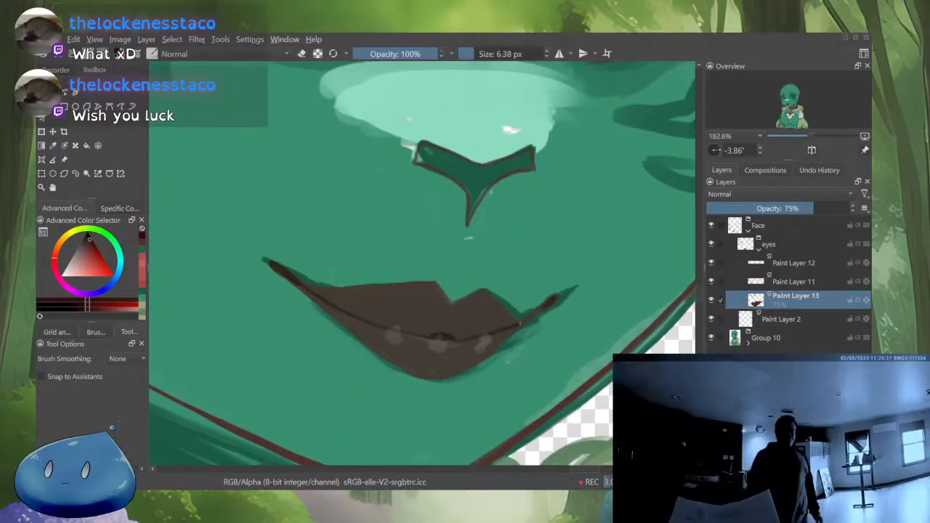
key("ctrl+z")
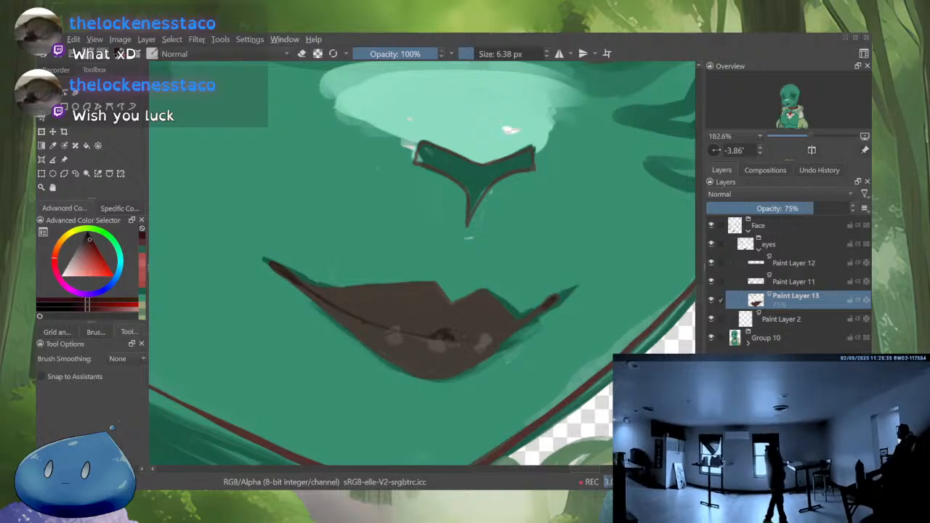
left_click(773, 511)
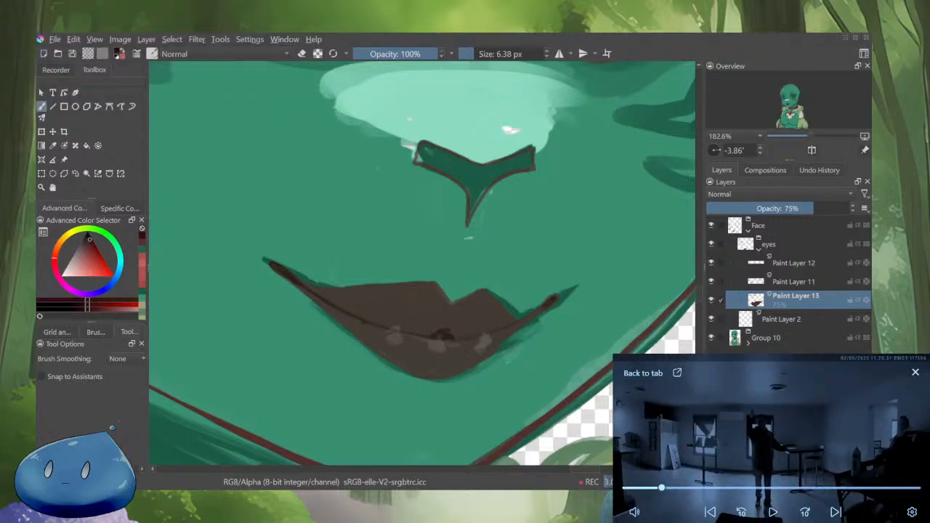
Show the hidden hair and ear sketch layers in Group 10 and compare the whole character with the reference images
scroll(422, 261, "down", 5)
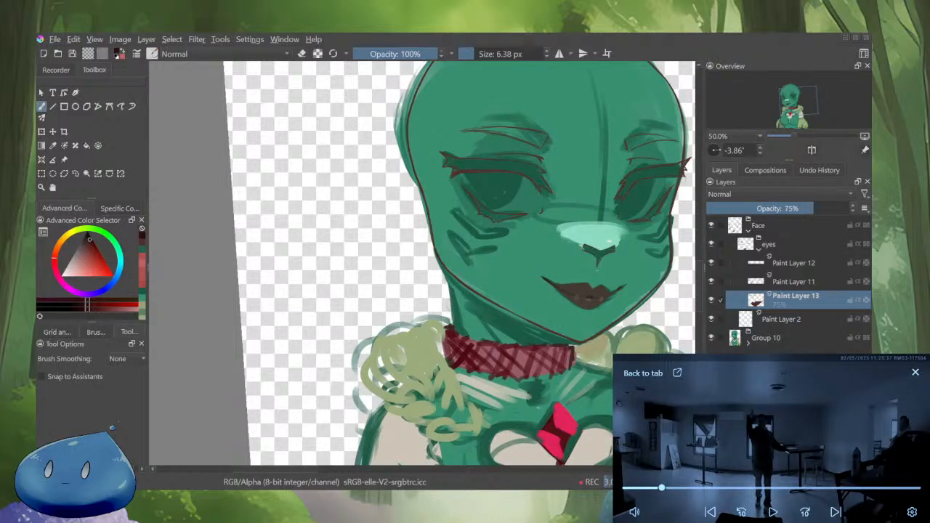
scroll(687, 283, "down", 1)
left_click_drag(618, 284, 549, 378)
key("m")
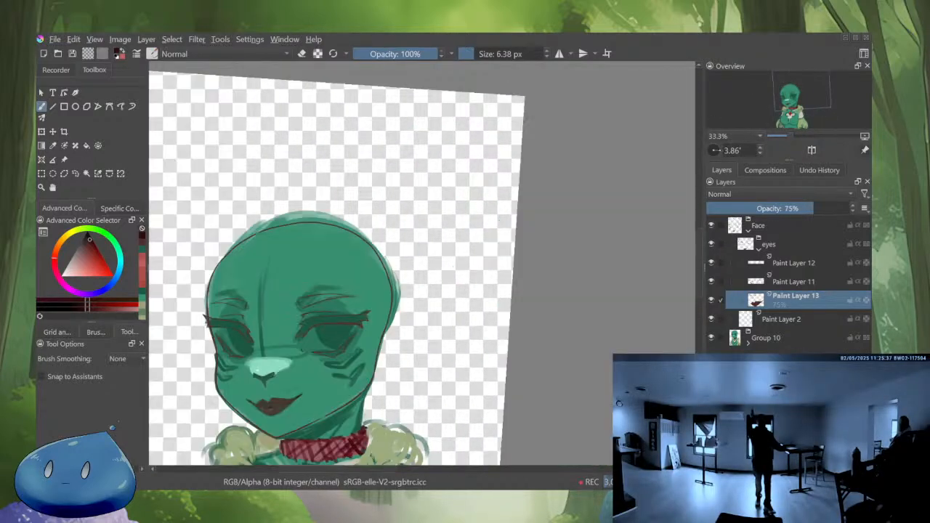
scroll(422, 262, "down", 2)
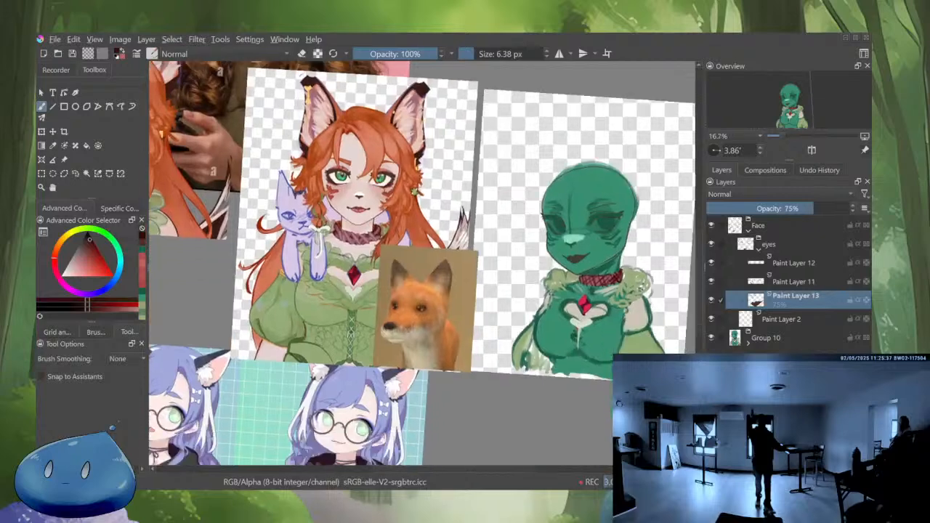
left_click(748, 342)
left_click(711, 356)
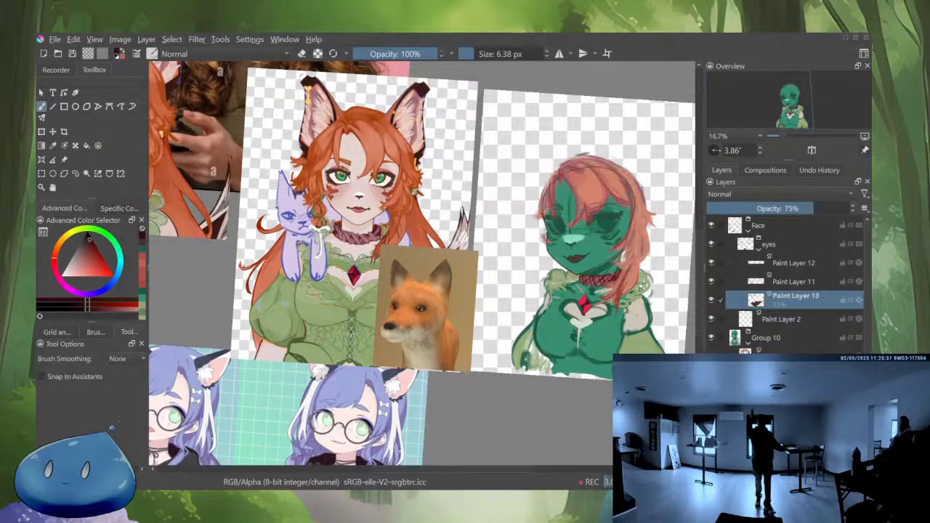
left_click(711, 375)
left_click(711, 394)
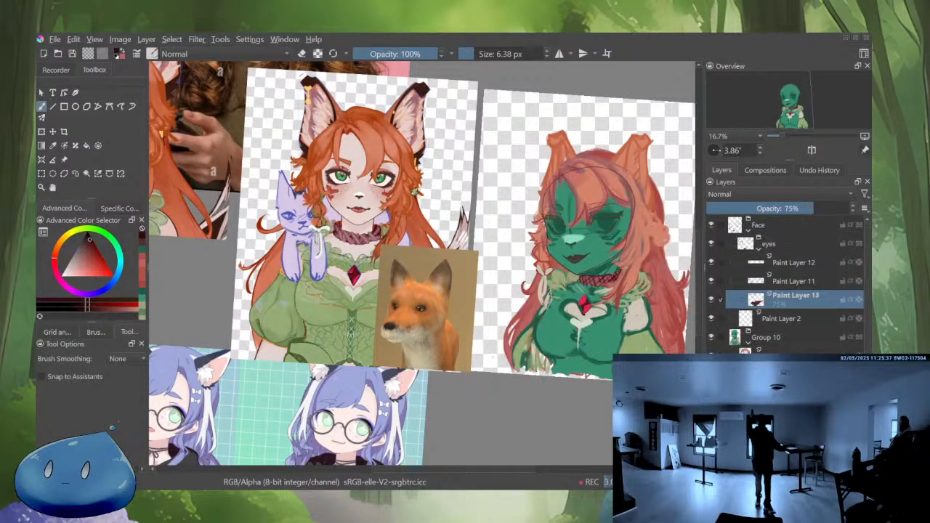
left_click_drag(451, 224, 391, 303)
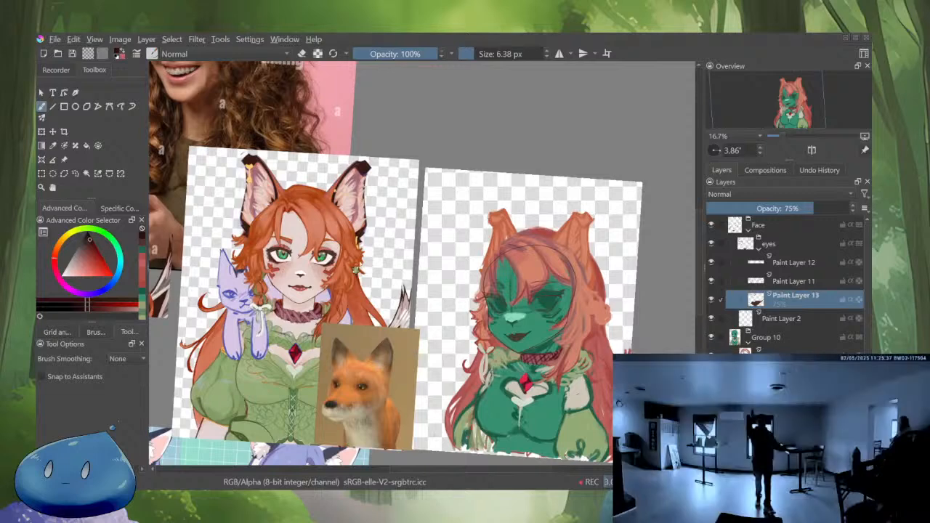
scroll(574, 436, "up", 1)
left_click_drag(574, 436, 592, 452)
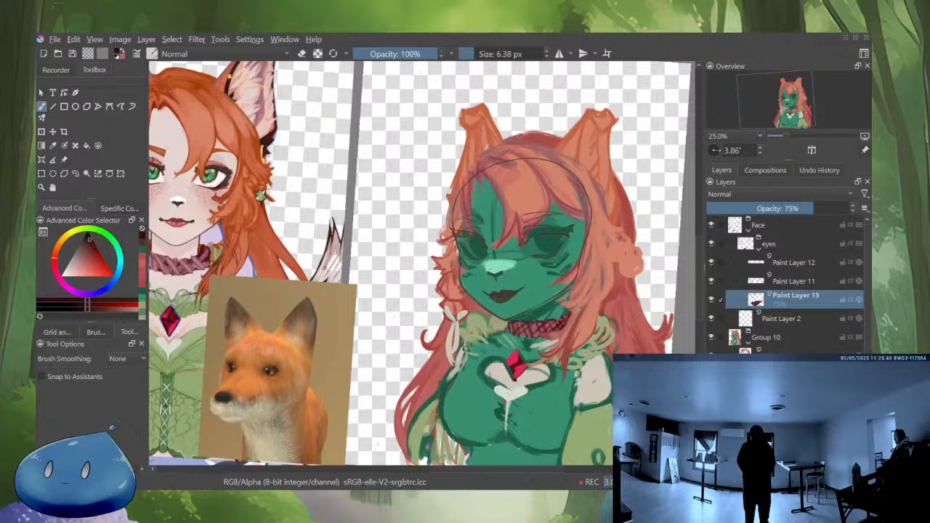
left_click_drag(596, 436, 564, 425)
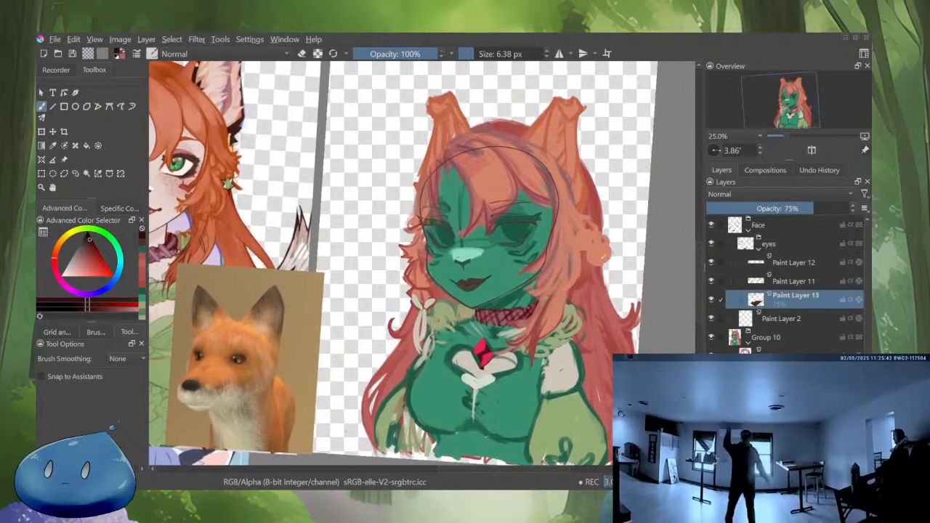